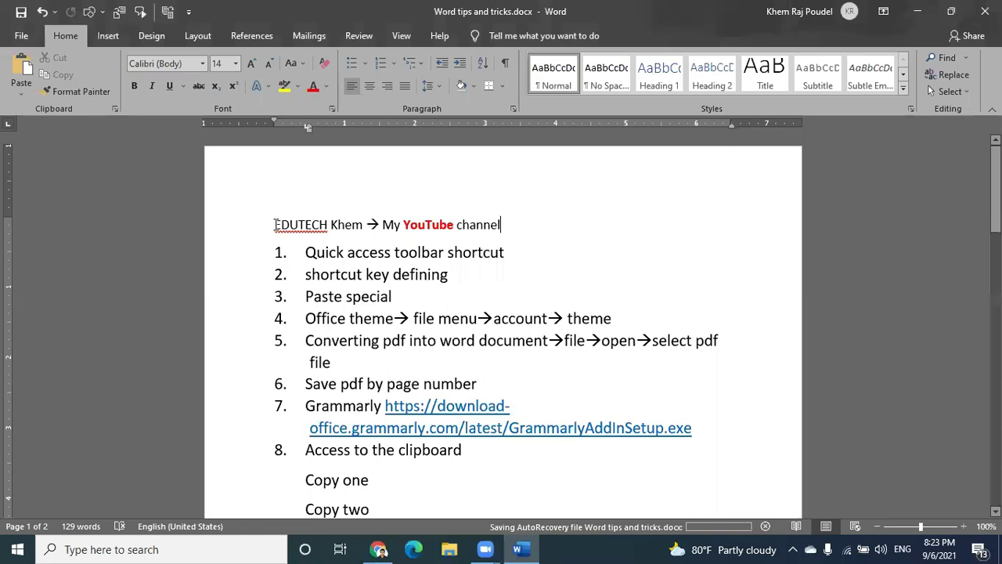
Select the words 'EDUTECH Khem' and bring up the clipboard history.
{"action": "left_click_drag", "start_coordinate": [275, 225], "coordinate": [355, 223]}
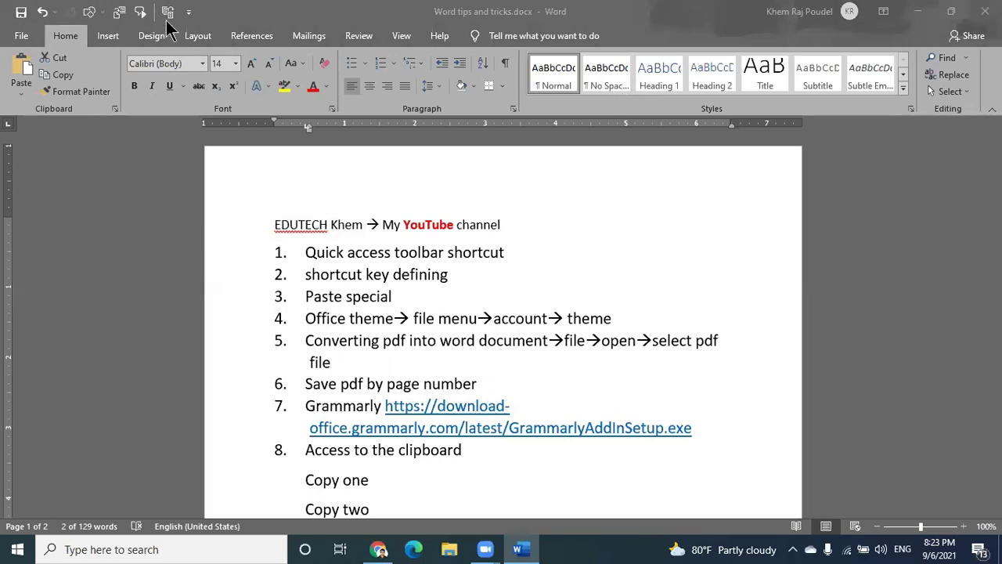
{"action": "left_click", "coordinate": [190, 17]}
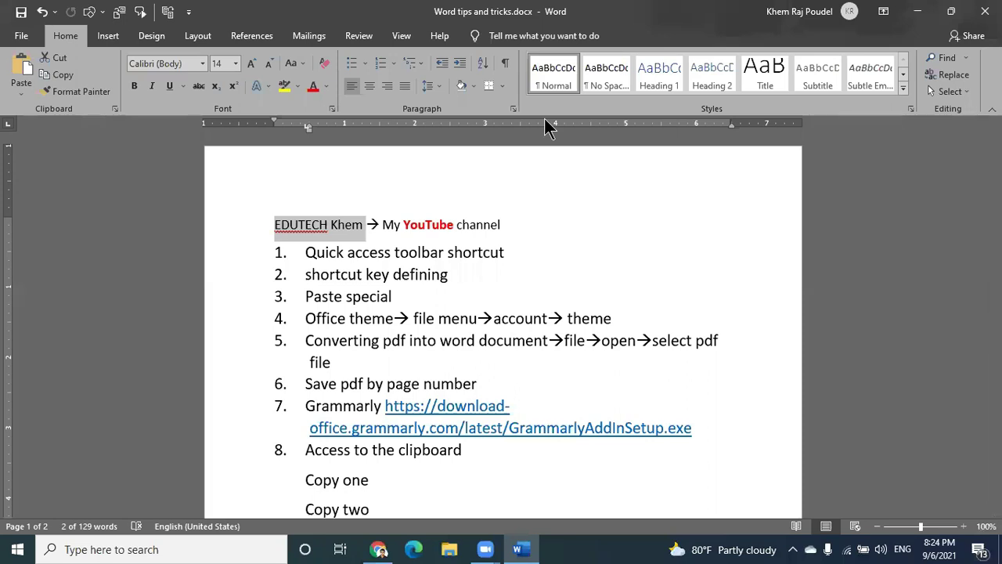
{"action": "key", "text": "super+v"}
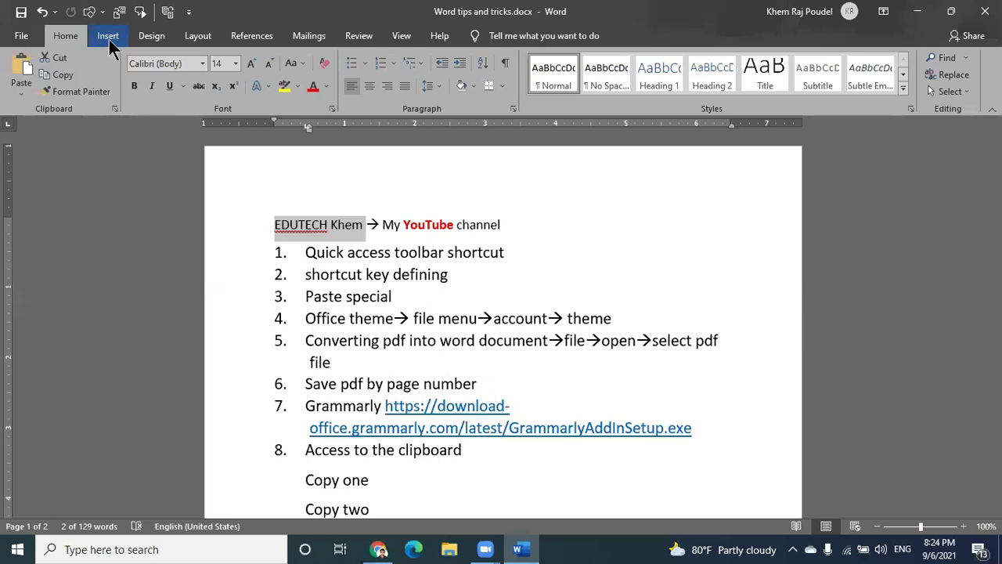
Switch to the Insert tab and open the Shapes gallery from the toolbar shortcut.
{"action": "left_click", "coordinate": [111, 44]}
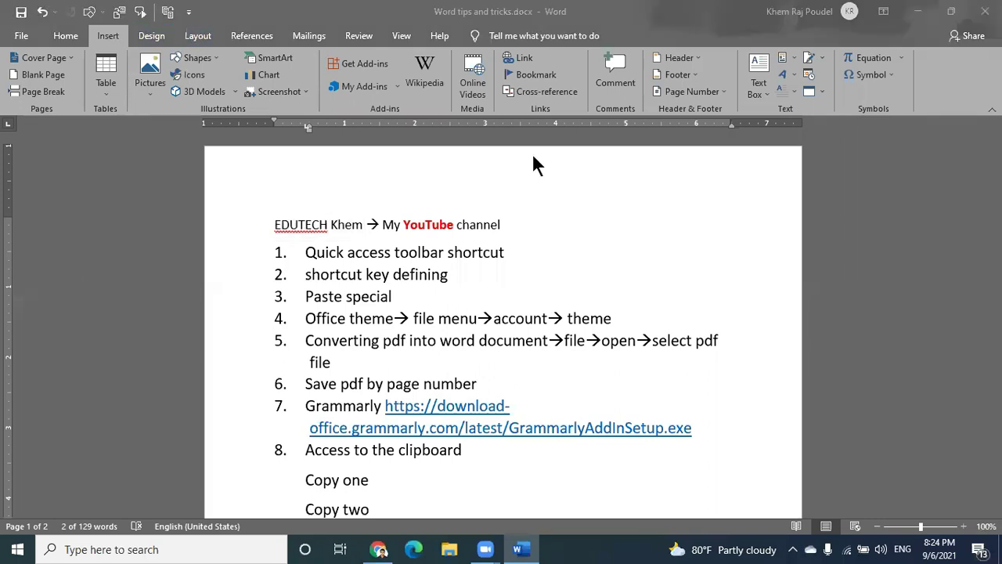
{"action": "left_click", "coordinate": [105, 18]}
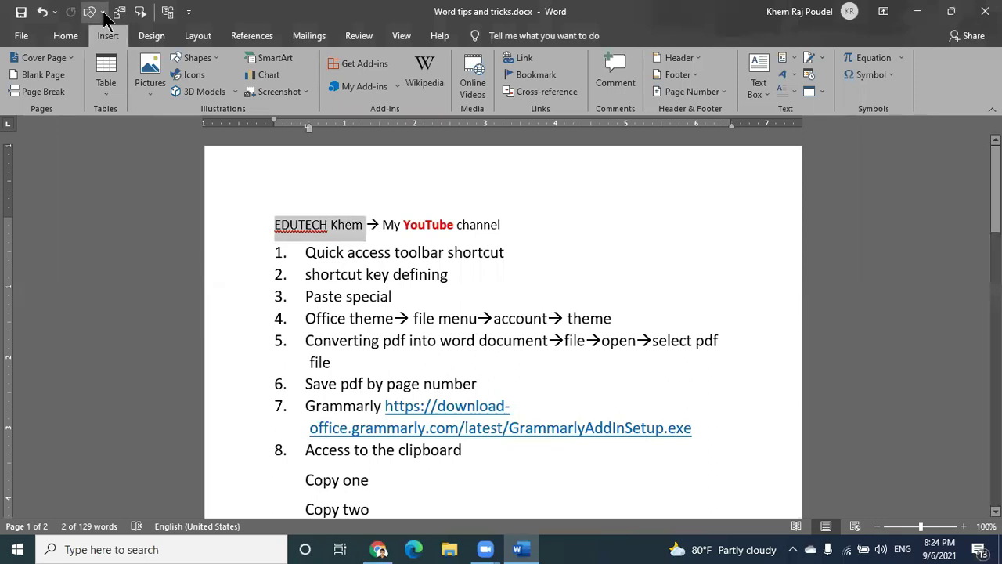
{"action": "left_click", "coordinate": [103, 13]}
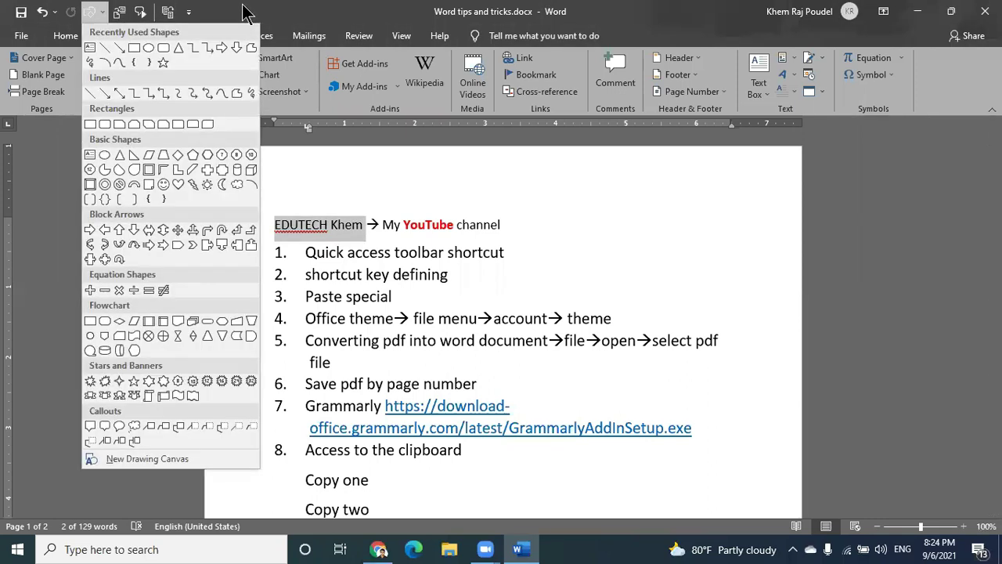
Remove the Shapes shortcut and three other extra shortcuts from the Quick Access Toolbar.
{"action": "right_click", "coordinate": [95, 12]}
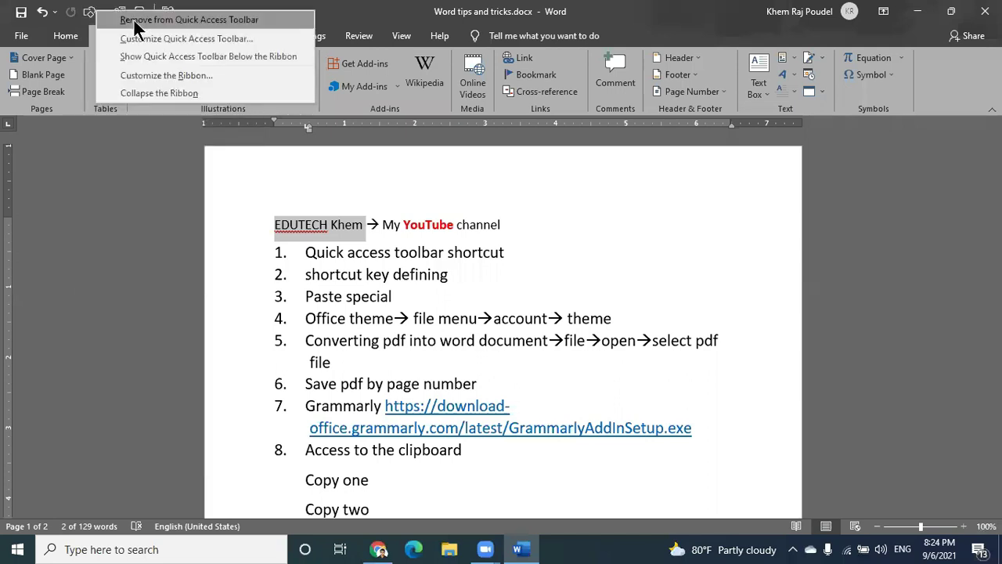
{"action": "left_click", "coordinate": [134, 23]}
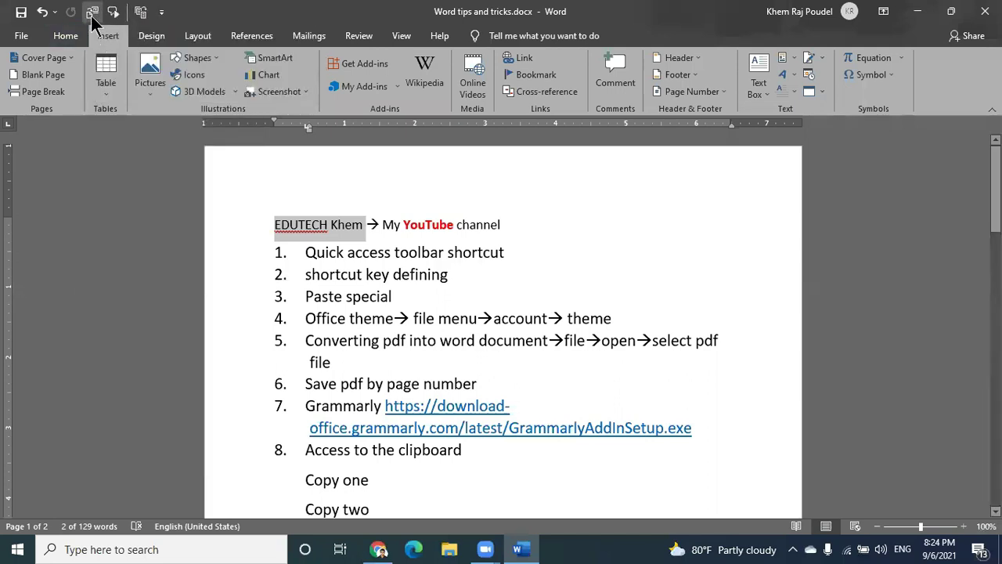
{"action": "right_click", "coordinate": [92, 12]}
{"action": "left_click", "coordinate": [109, 23]}
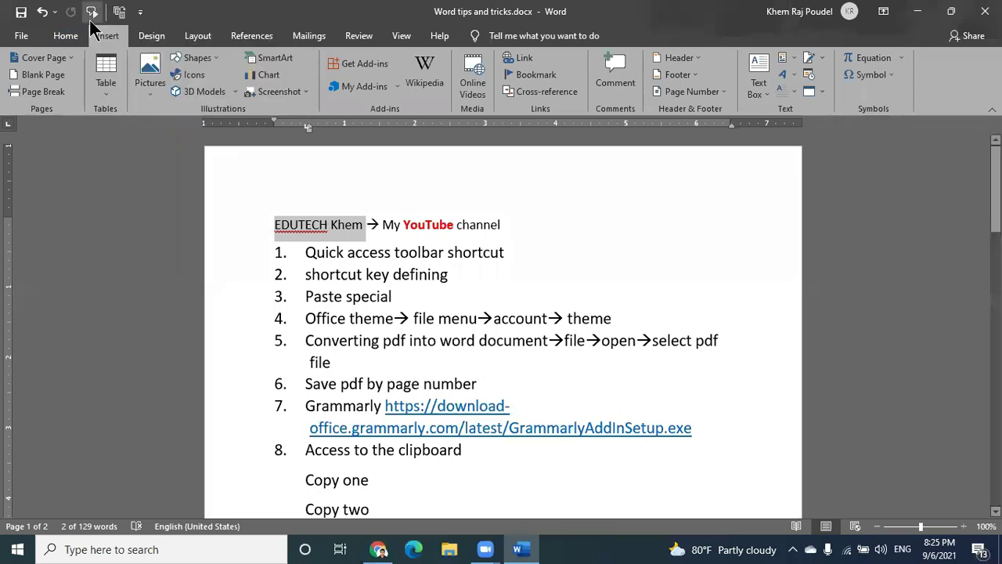
{"action": "right_click", "coordinate": [90, 20]}
{"action": "left_click", "coordinate": [117, 26]}
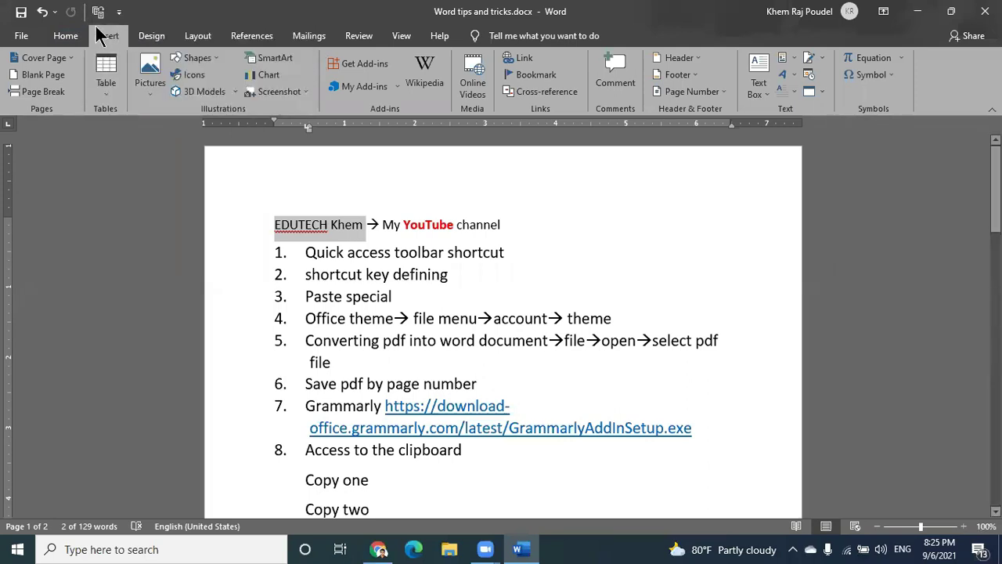
{"action": "right_click", "coordinate": [96, 17]}
{"action": "left_click", "coordinate": [128, 22]}
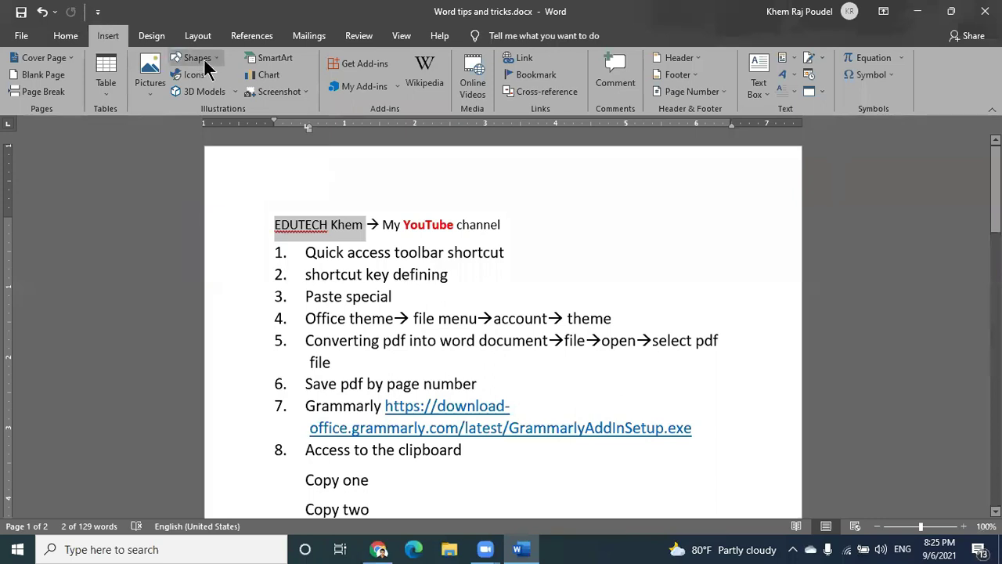
Add the Insert tab's Shapes and Table commands to the Quick Access Toolbar.
{"action": "right_click", "coordinate": [205, 62]}
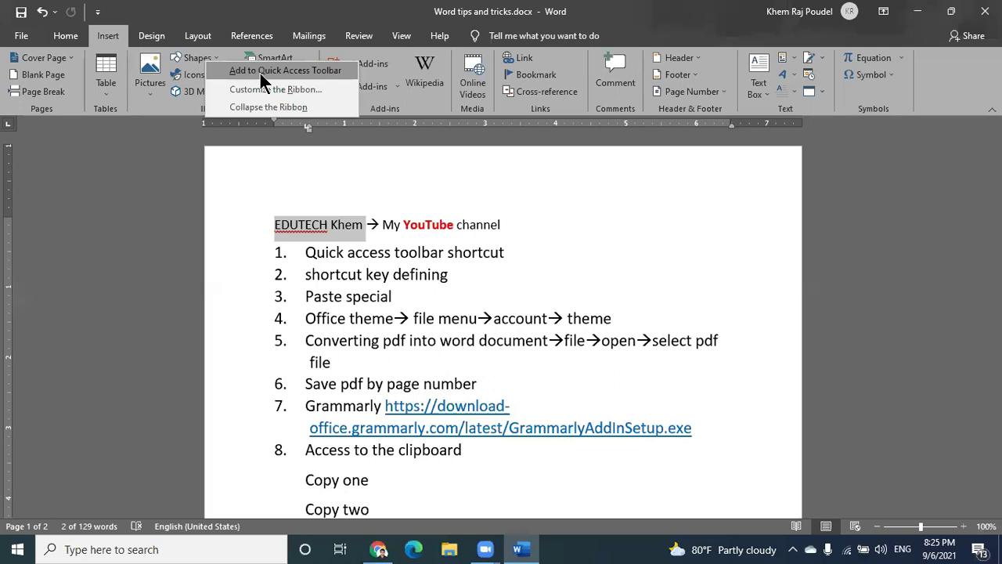
{"action": "left_click", "coordinate": [262, 72]}
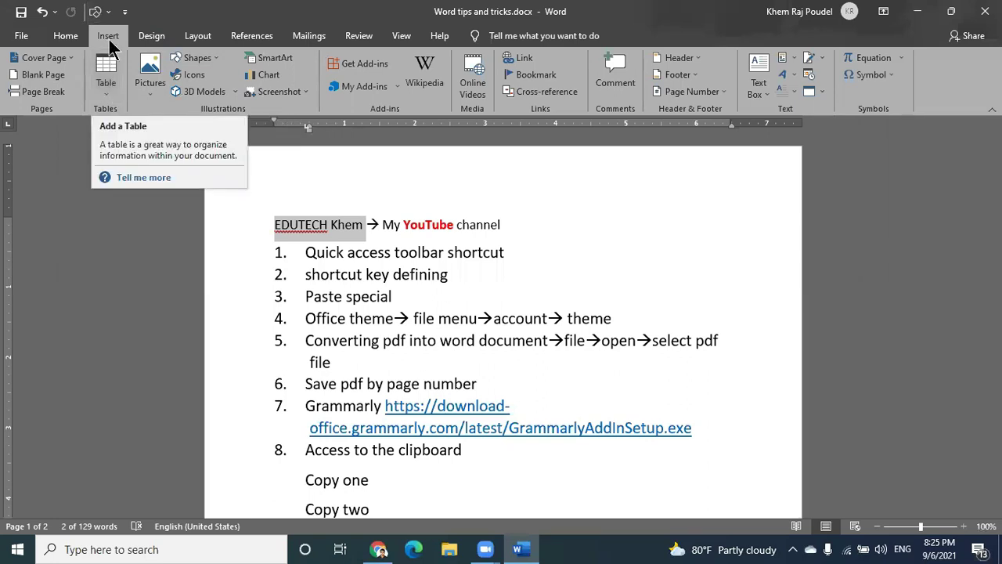
{"action": "right_click", "coordinate": [105, 83]}
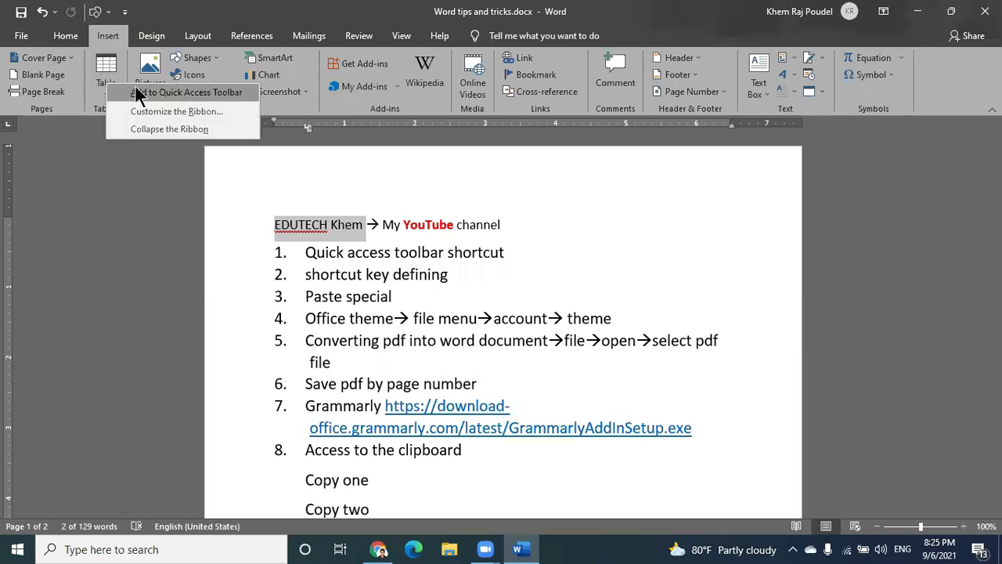
{"action": "left_click", "coordinate": [138, 93]}
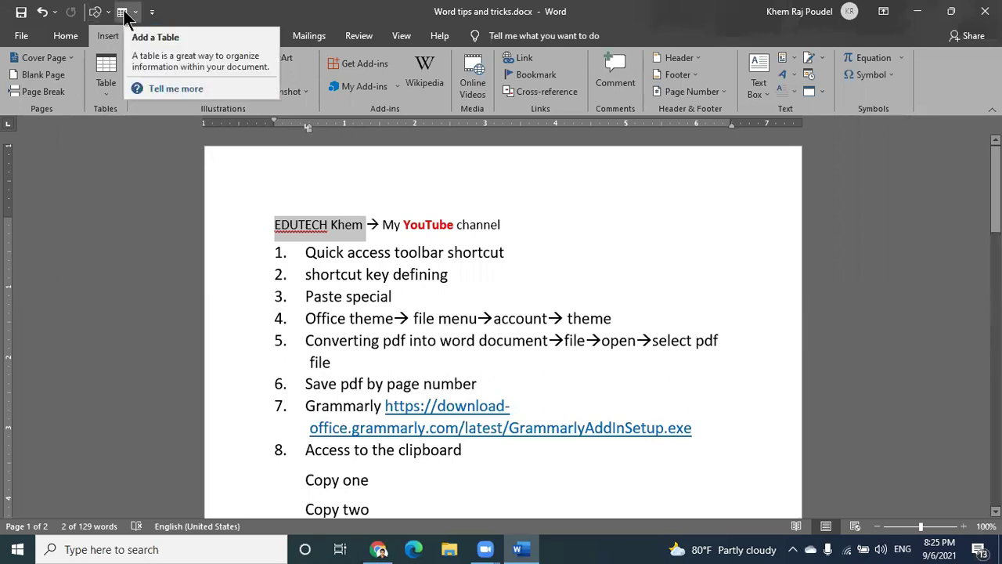
{"action": "left_click", "coordinate": [521, 250]}
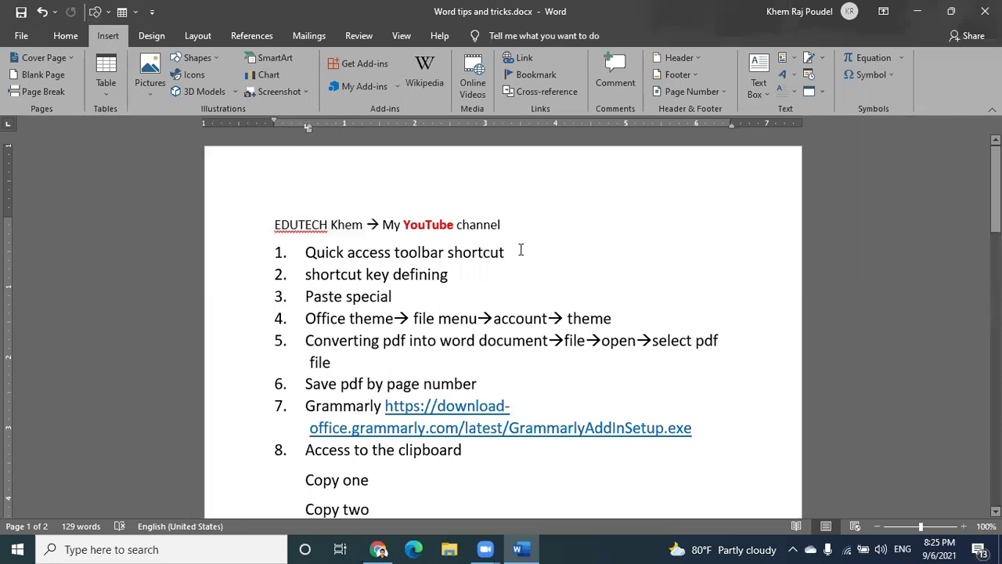
Add two blank unnumbered lines below item 1 of the tips list.
{"action": "key", "text": "Return"}
{"action": "key", "text": "BackSpace"}
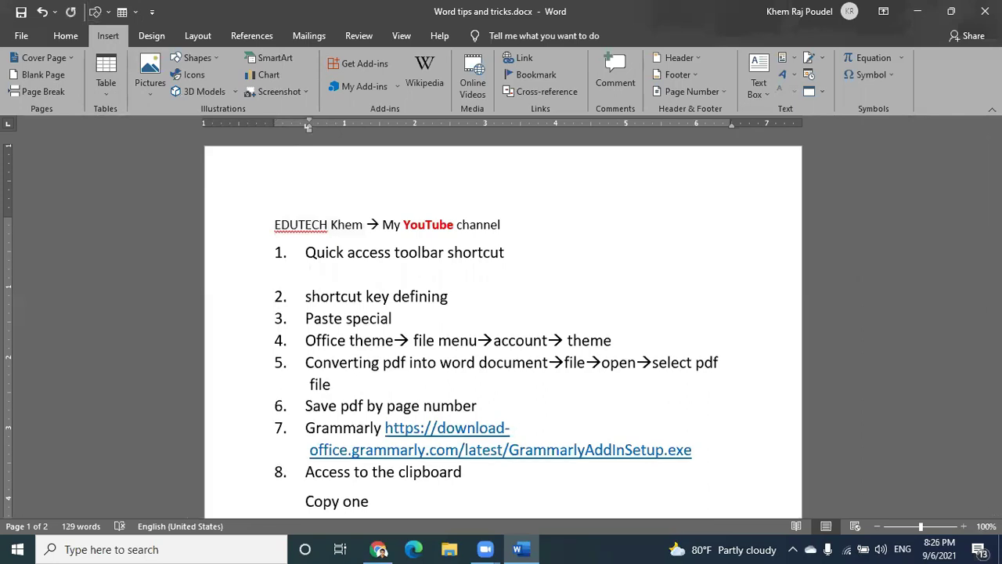
{"action": "key", "text": "Return"}
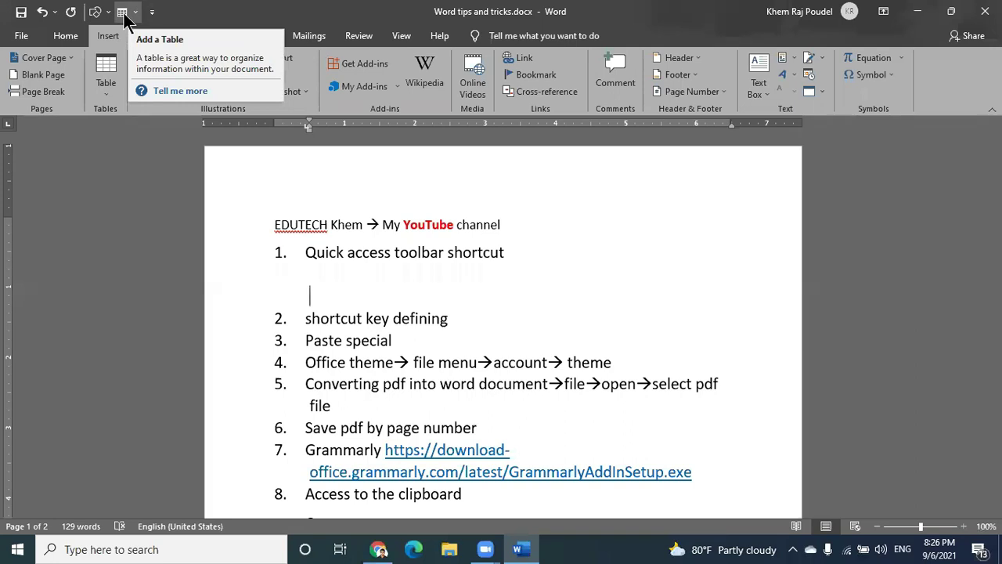
{"action": "right_click", "coordinate": [121, 12]}
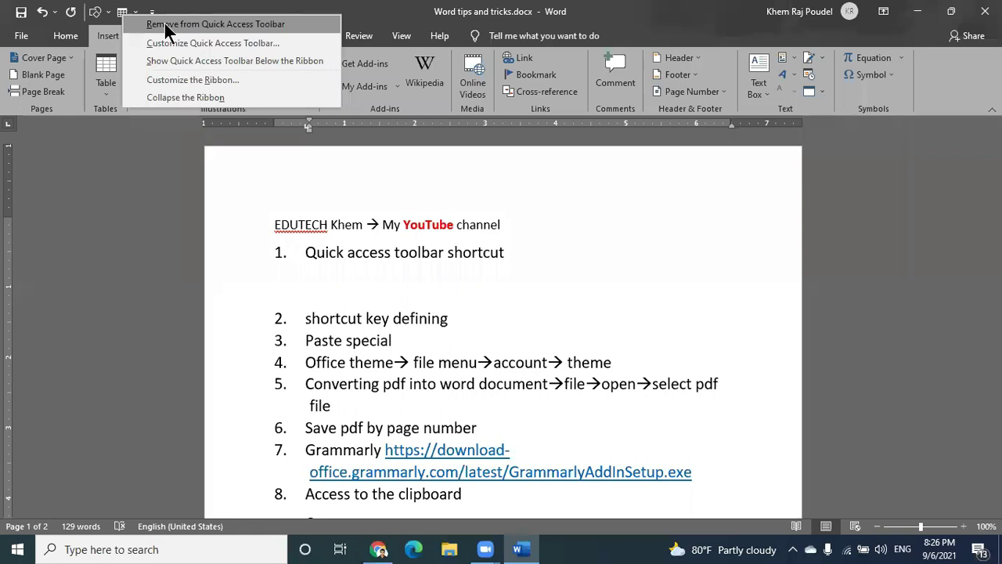
{"action": "key", "text": "Escape"}
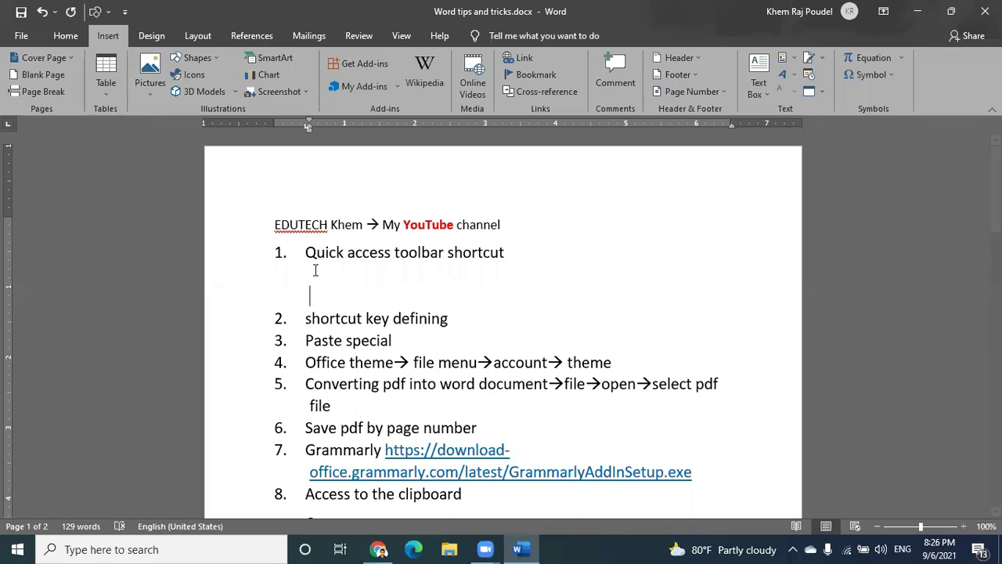
Add a blank unnumbered line below item 2, 'shortcut key defining'.
{"action": "scroll", "coordinate": [466, 494], "scroll_direction": "down", "scroll_amount": 2}
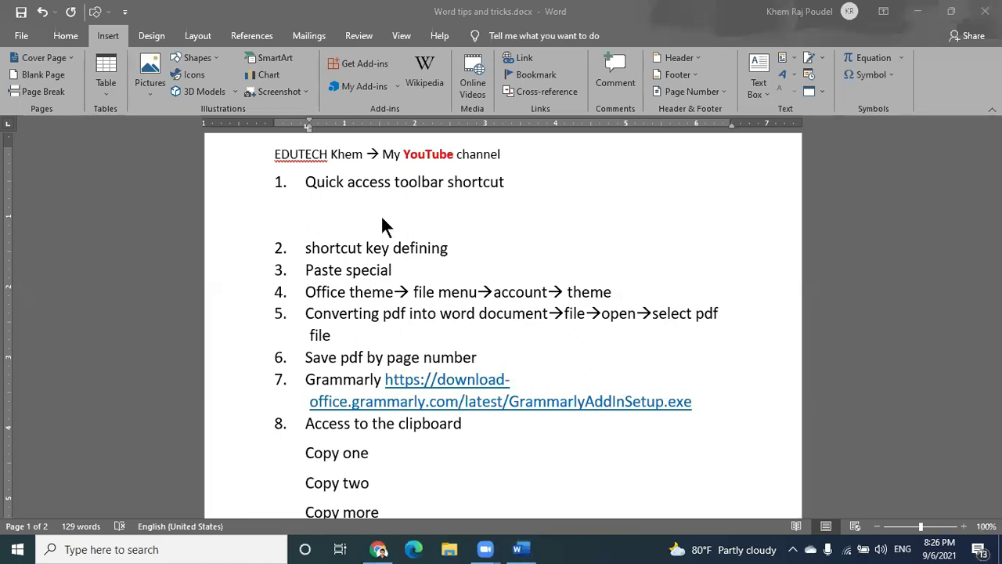
{"action": "left_click", "coordinate": [456, 147]}
{"action": "scroll", "coordinate": [456, 147], "scroll_direction": "down", "scroll_amount": 3}
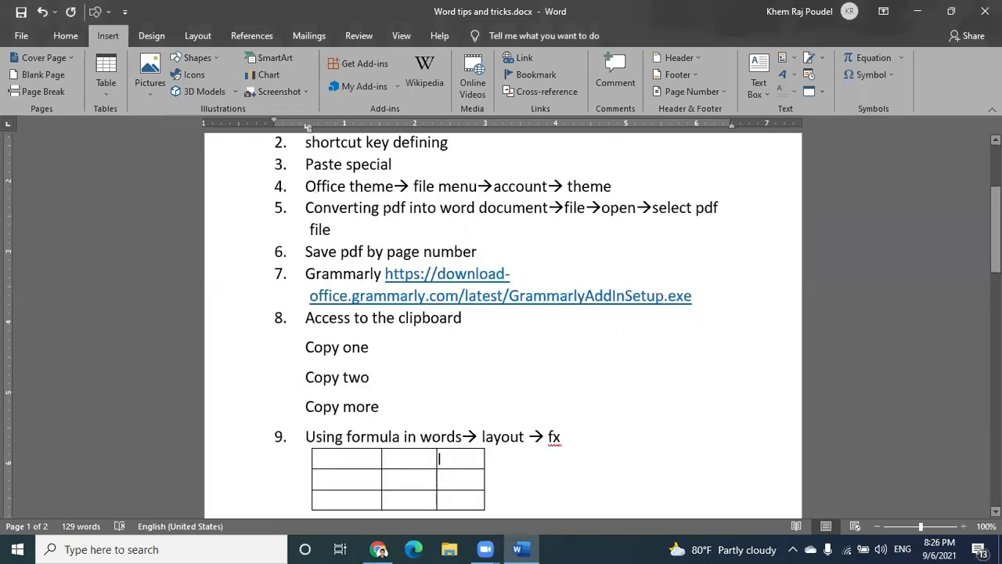
{"action": "key", "text": "Return"}
{"action": "key", "text": "BackSpace"}
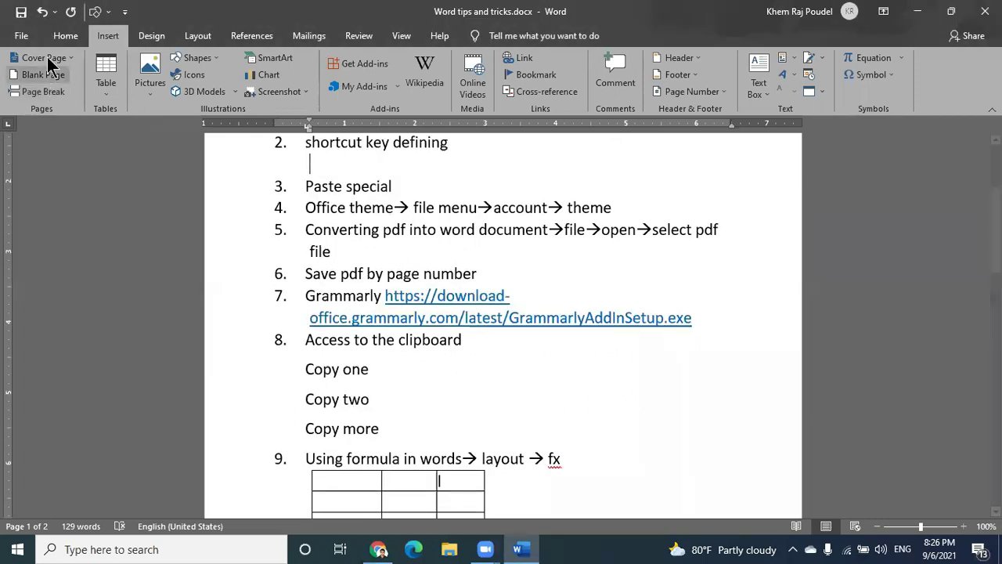
Under item 2, type the note 'Times new roman--> 12pt' followed by 'Preeti -->14pt'.
{"action": "left_click", "coordinate": [66, 36]}
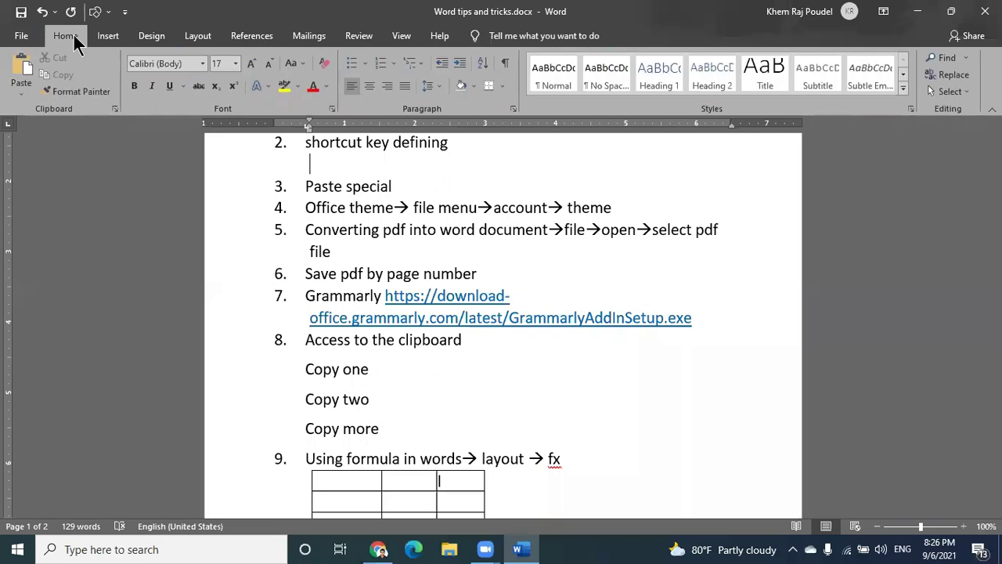
{"action": "left_click", "coordinate": [483, 64]}
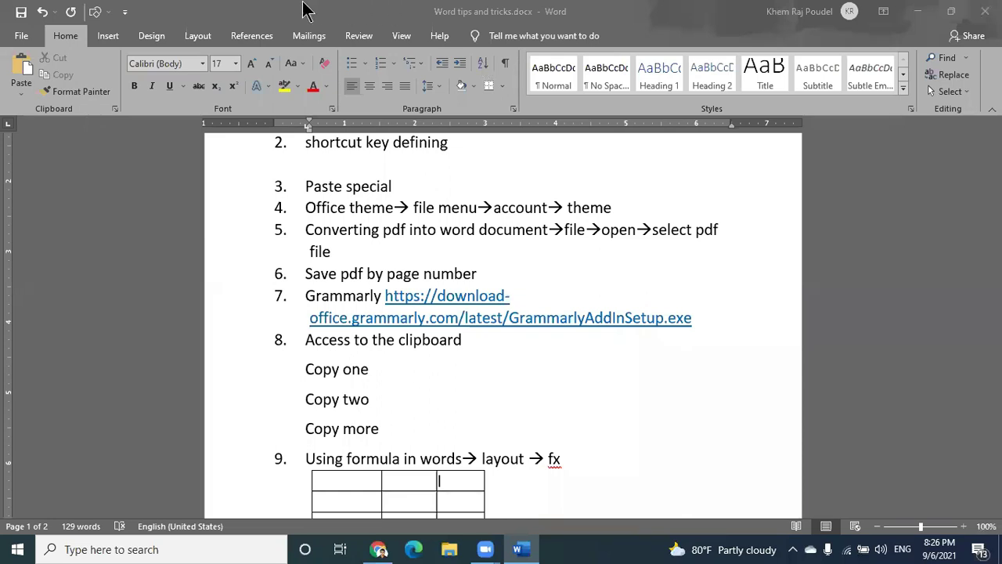
{"action": "left_click", "coordinate": [329, 159]}
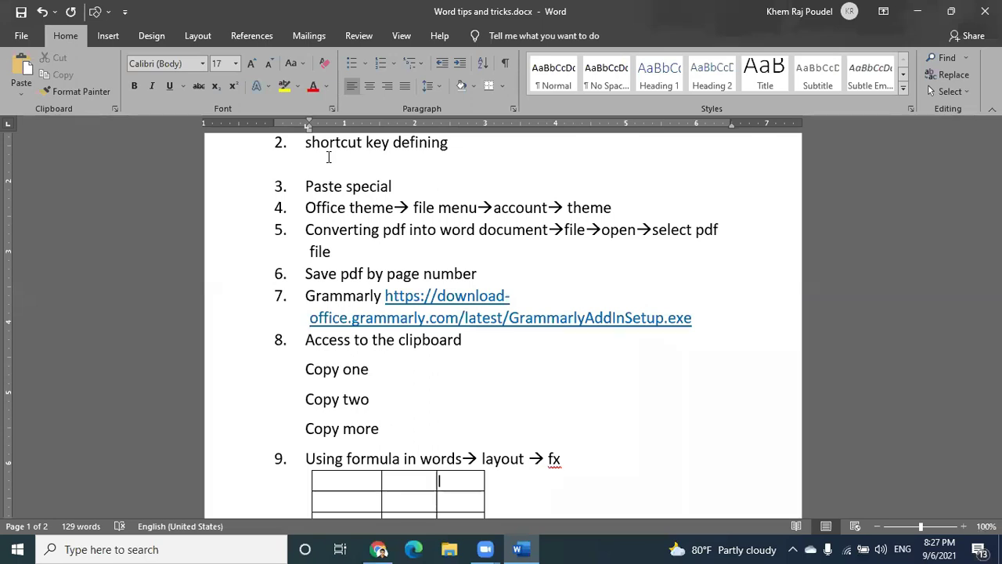
{"action": "type", "text": "Tim"}
{"action": "key", "text": "BackSpace"}
{"action": "key", "text": "BackSpace"}
{"action": "type", "text": "imes new roman"}
{"action": "type", "text": "--"}
{"action": "type", "text": ">"}
{"action": "type", "text": " 12pt"}
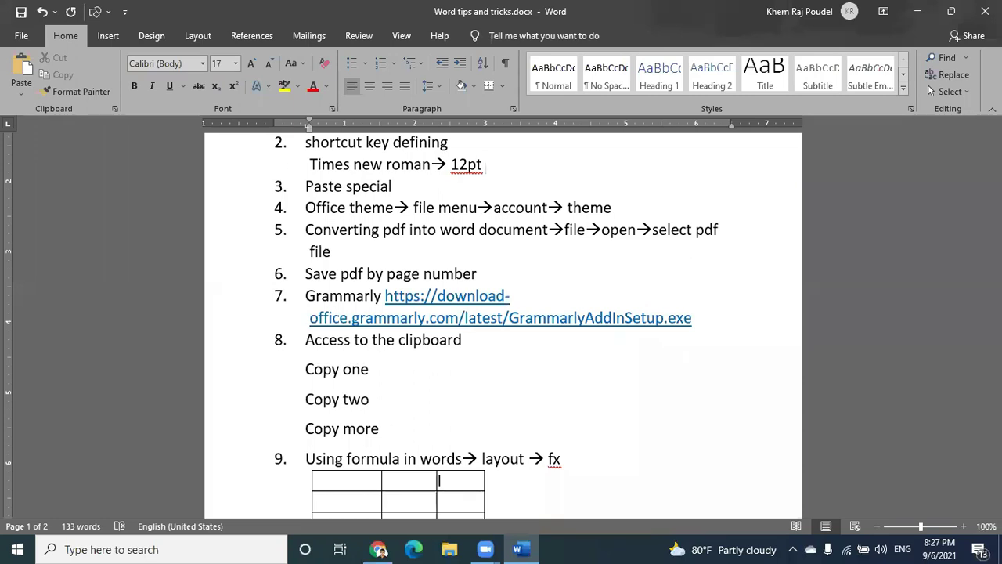
{"action": "type", "text": "Preeti"}
{"action": "type", "text": " -->"}
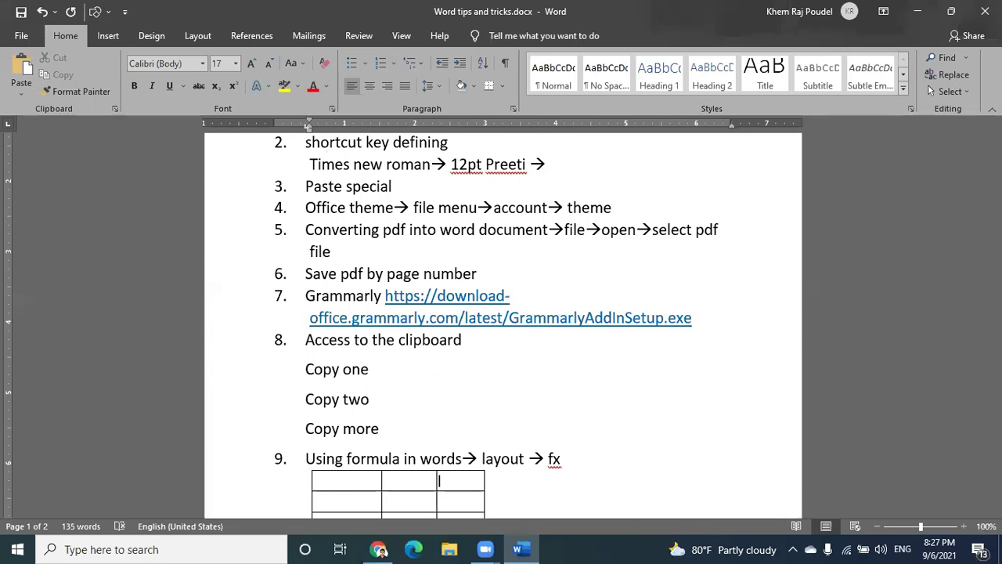
{"action": "type", "text": "14pt"}
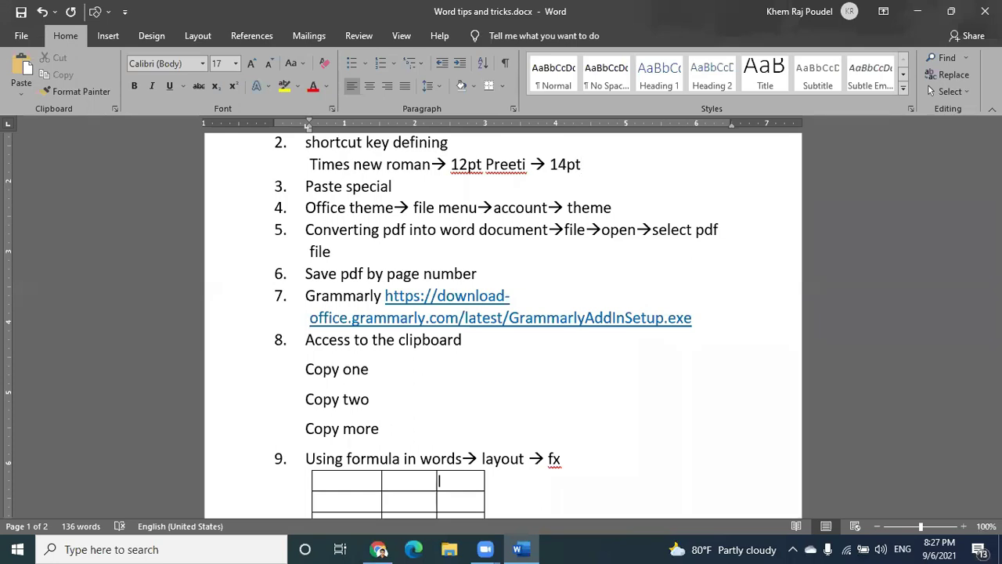
Tab 'Preeti -->14pt' further right, then add a 'Hello all' line and a blank line.
{"action": "key", "text": "ctrl+Left"}
{"action": "key", "text": "ctrl+Left"}
{"action": "key", "text": "ctrl+Left"}
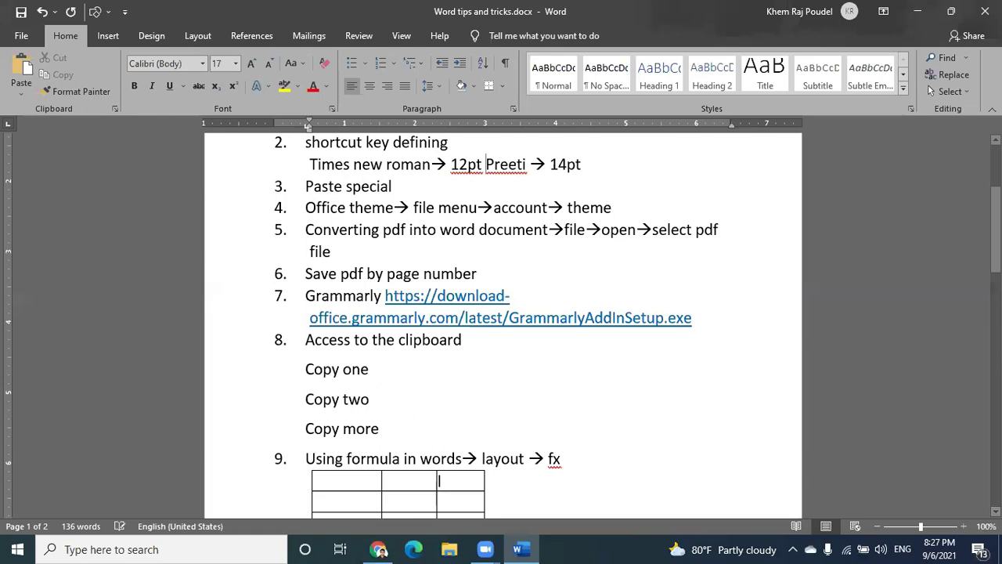
{"action": "key", "text": "Tab"}
{"action": "left_click", "coordinate": [626, 171]}
{"action": "key", "text": "Return"}
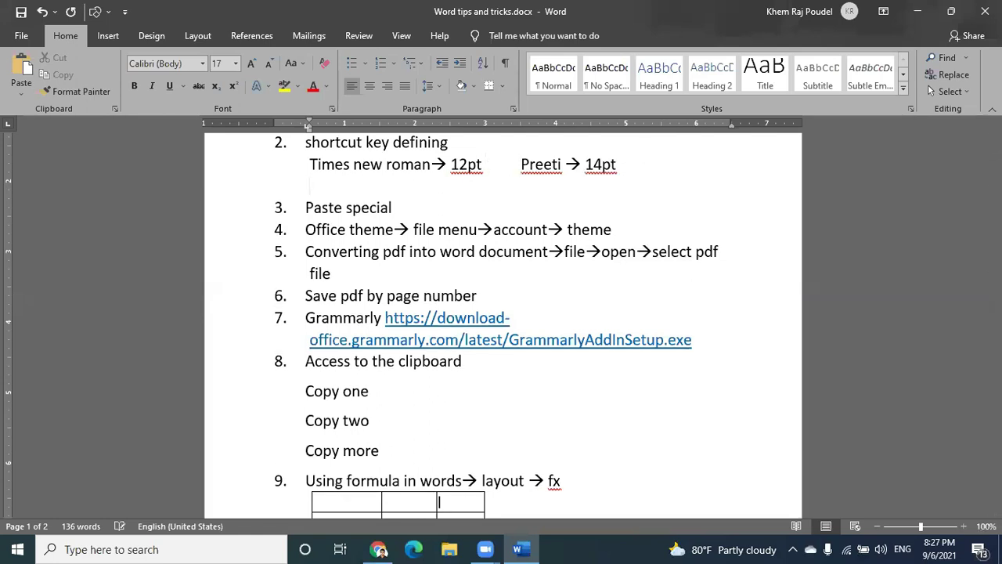
{"action": "type", "text": "Hello all"}
{"action": "key", "text": "Return"}
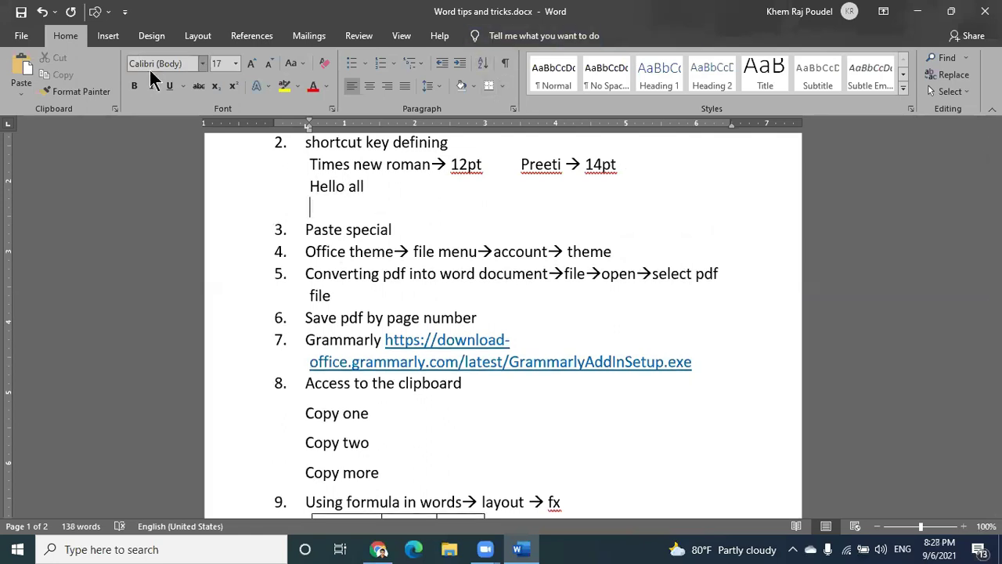
Switch the font to Preeti and type the sample text 'asdfg'.
{"action": "left_click", "coordinate": [157, 63]}
{"action": "type", "text": "Preeti"}
{"action": "key", "text": "Return"}
{"action": "type", "text": "asdfg"}
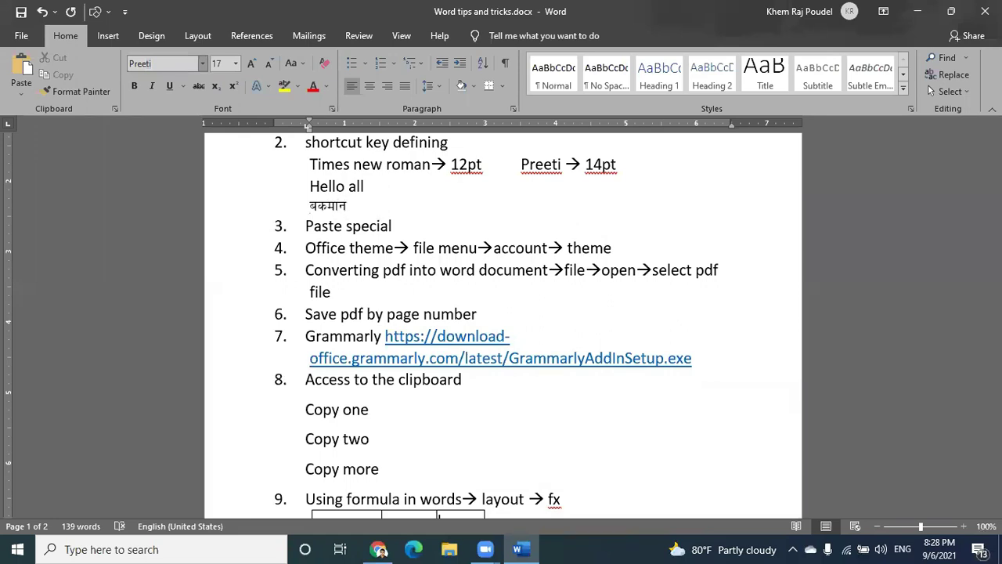
{"action": "left_click", "coordinate": [178, 64]}
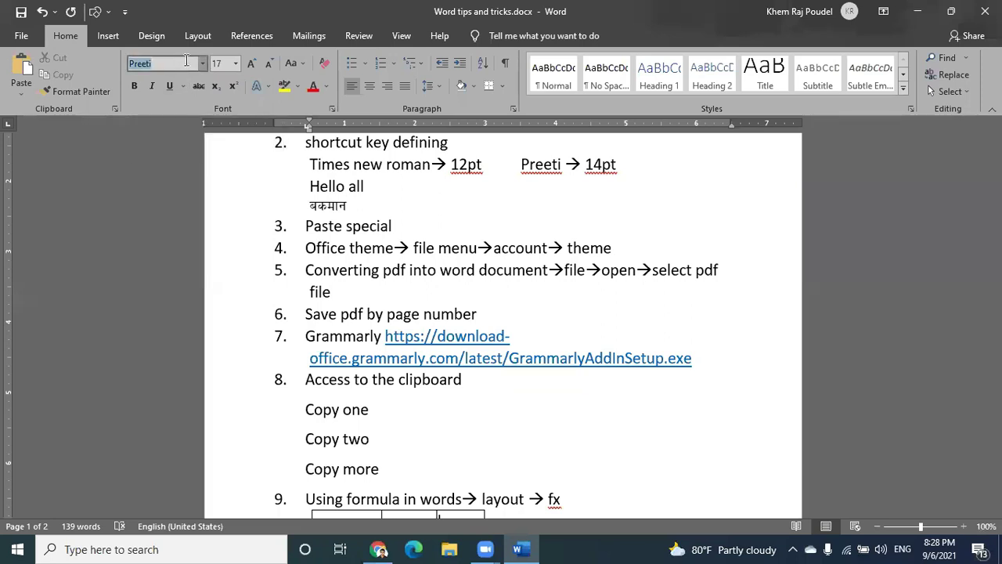
{"action": "mouse_move", "coordinate": [313, 187]}
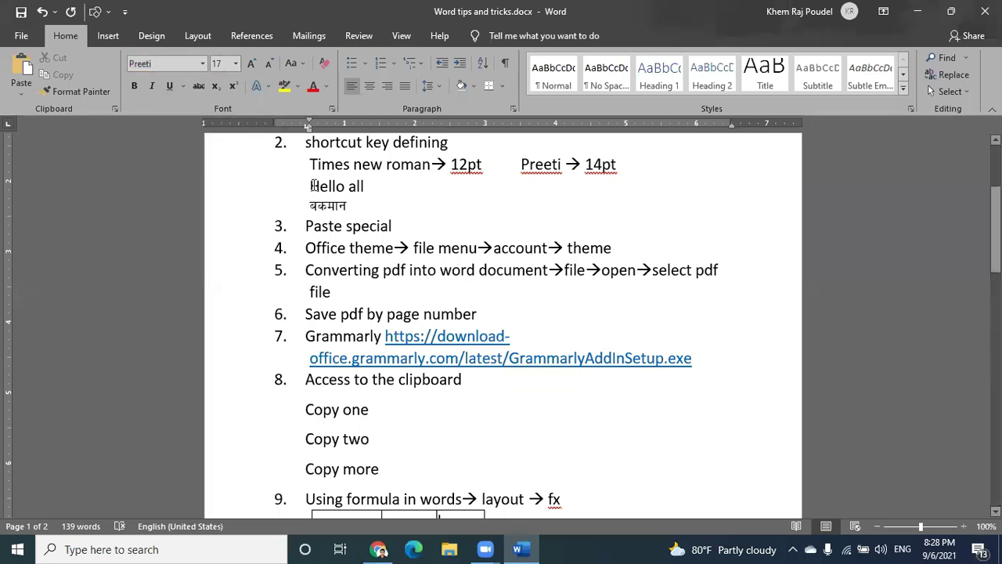
Delete the Preeti sample text and the 'Hello all' line, leaving an empty line.
{"action": "left_click_drag", "start_coordinate": [311, 188], "coordinate": [357, 208]}
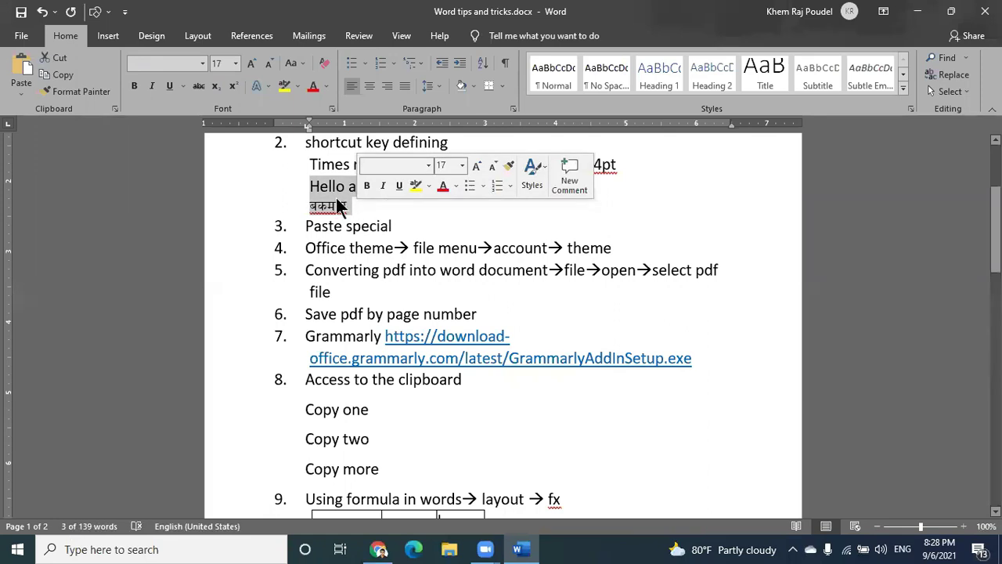
{"action": "left_click", "coordinate": [358, 205]}
{"action": "key", "text": "BackSpace"}
{"action": "key", "text": "BackSpace"}
{"action": "key", "text": "BackSpace"}
{"action": "key", "text": "BackSpace"}
{"action": "key", "text": "BackSpace"}
{"action": "key", "text": "BackSpace"}
{"action": "key", "text": "BackSpace"}
{"action": "key", "text": "BackSpace"}
{"action": "key", "text": "BackSpace"}
{"action": "key", "text": "BackSpace"}
{"action": "key", "text": "BackSpace"}
{"action": "key", "text": "BackSpace"}
{"action": "key", "text": "BackSpace"}
{"action": "key", "text": "BackSpace"}
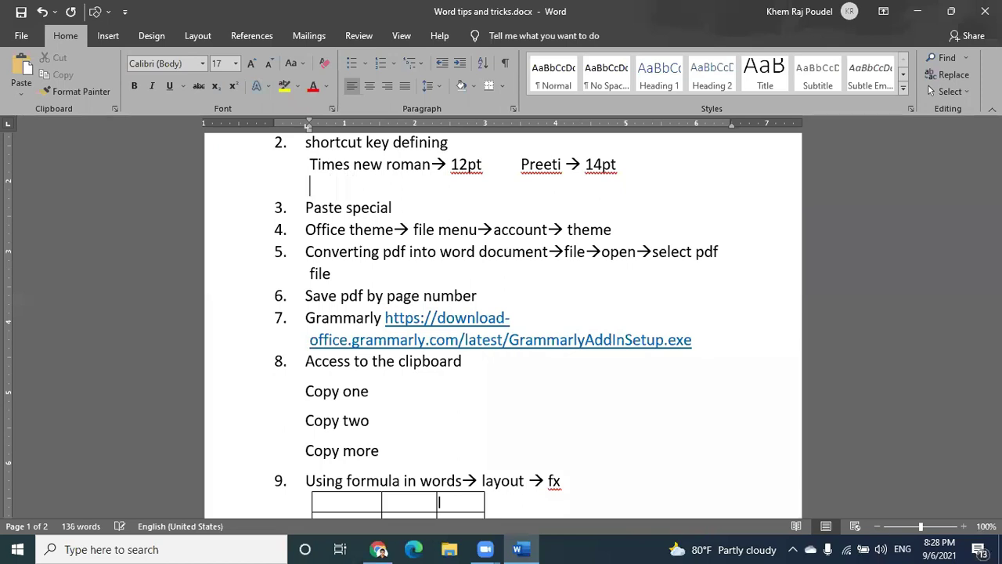
{"action": "key", "text": "BackSpace"}
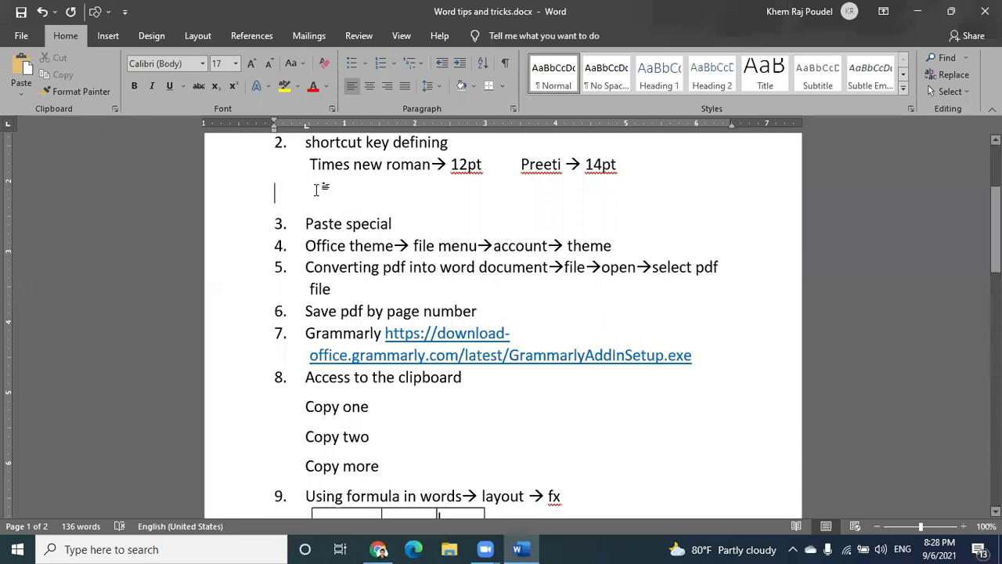
{"action": "left_click", "coordinate": [317, 190]}
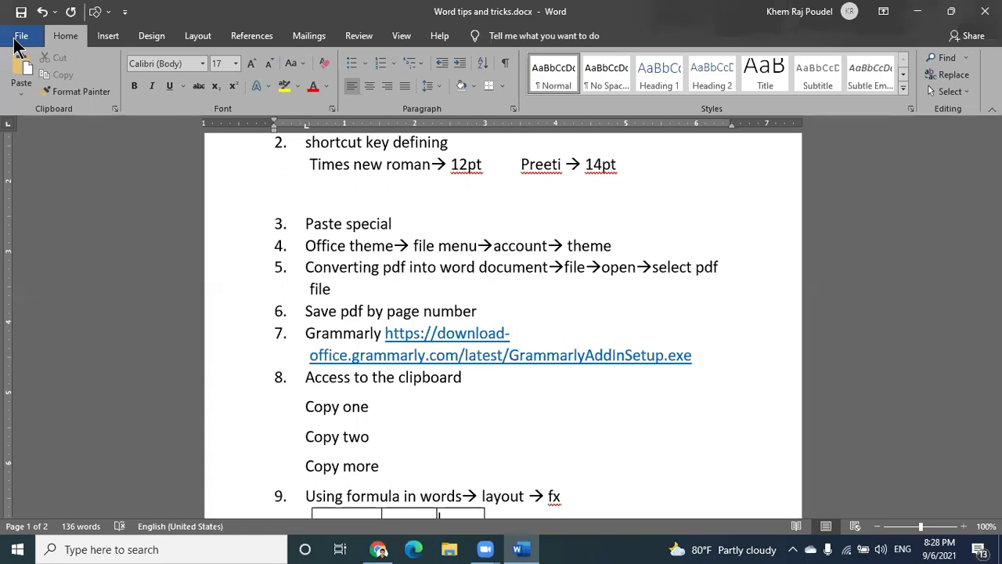
Open Word Options from the File backstage list, landing on the General page.
{"action": "left_click", "coordinate": [15, 43]}
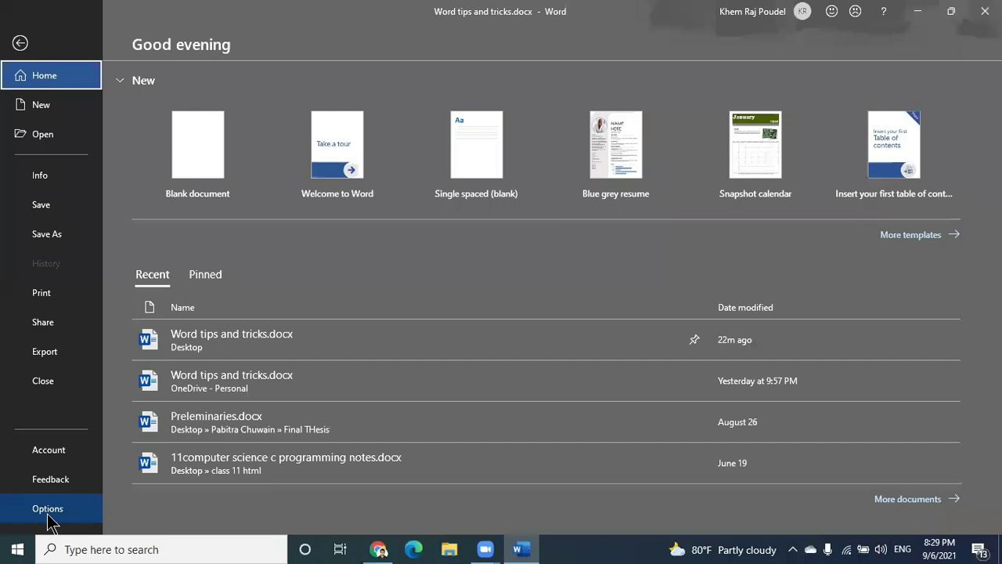
{"action": "left_click", "coordinate": [20, 43]}
{"action": "left_click", "coordinate": [26, 36]}
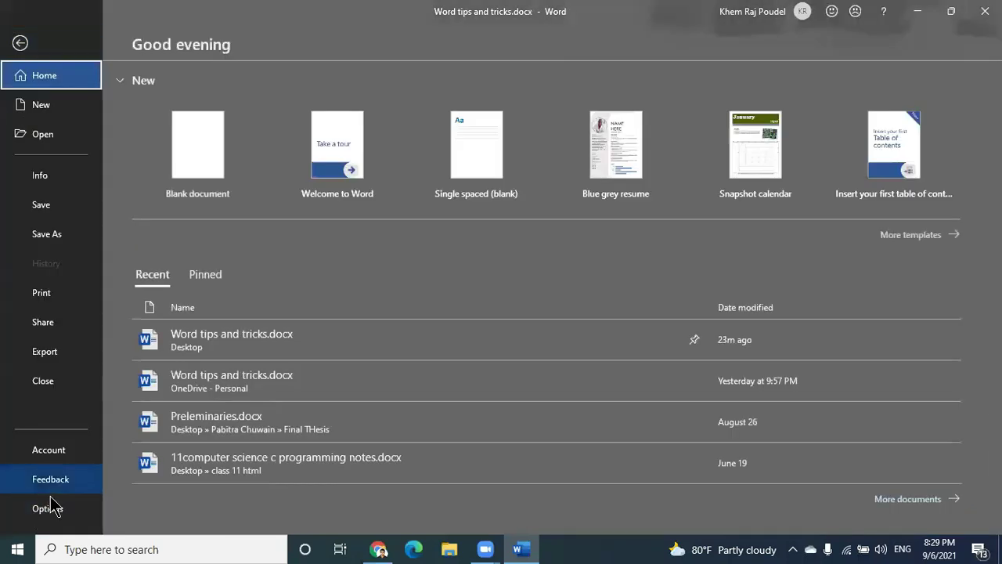
{"action": "left_click", "coordinate": [61, 509]}
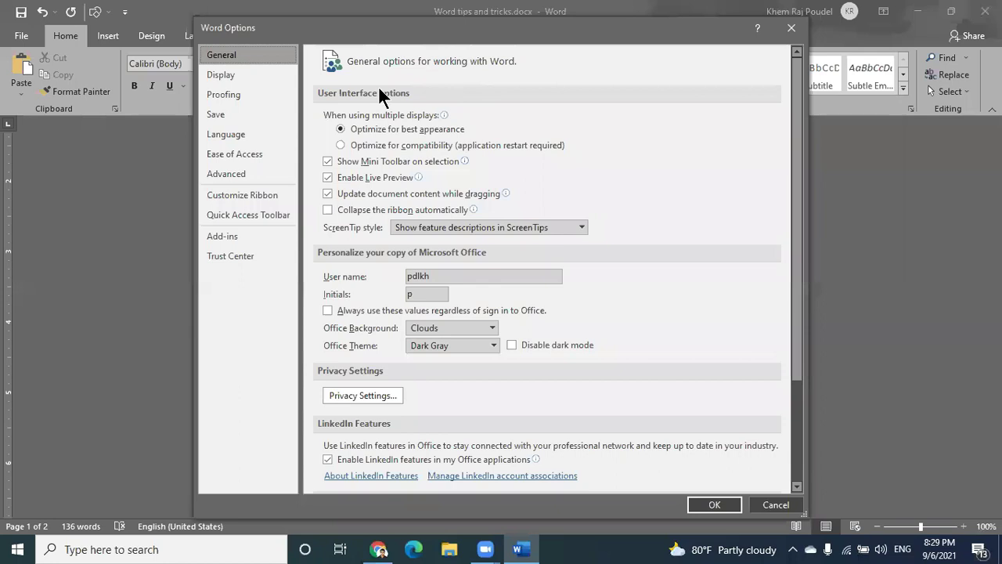
Close Word Options, reopen it via More Commands, browse General and Quick Access Toolbar, then close.
{"action": "left_click", "coordinate": [791, 28]}
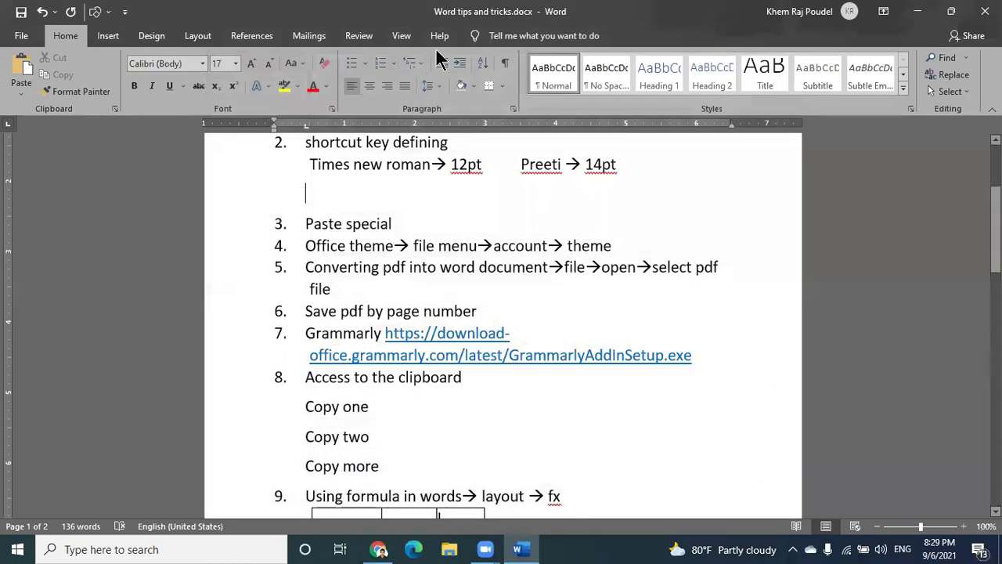
{"action": "left_click", "coordinate": [126, 16]}
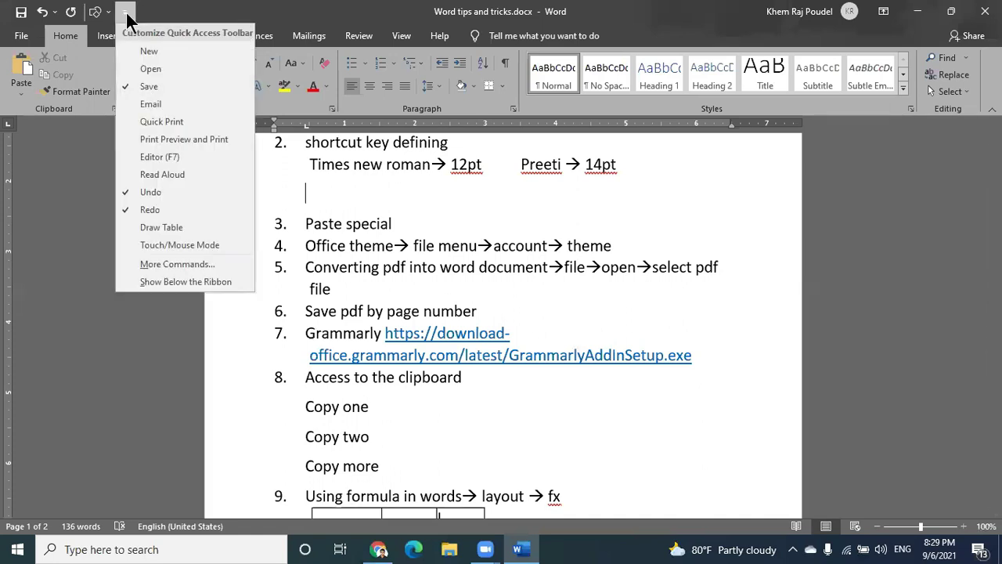
{"action": "left_click", "coordinate": [201, 267]}
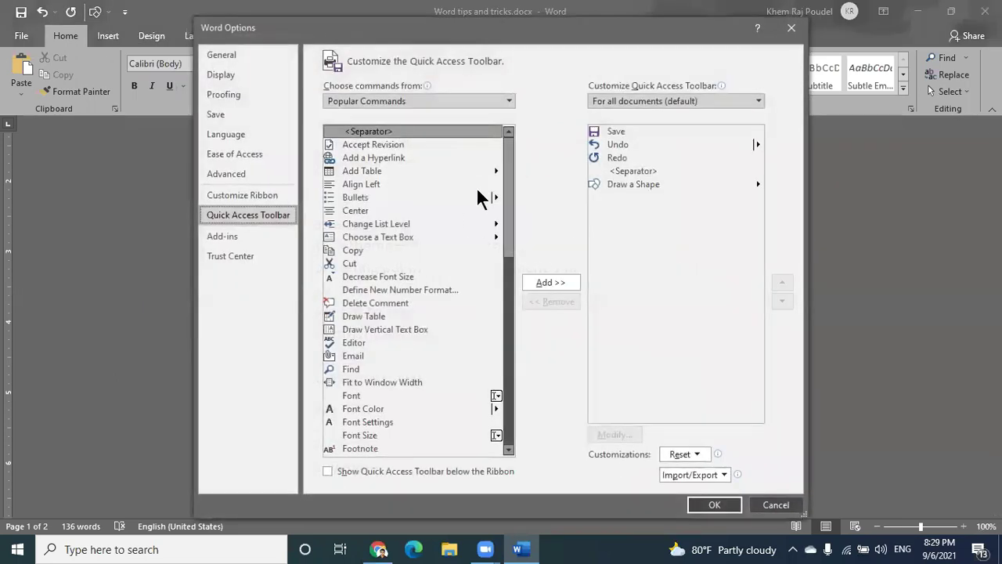
{"action": "left_click", "coordinate": [228, 56]}
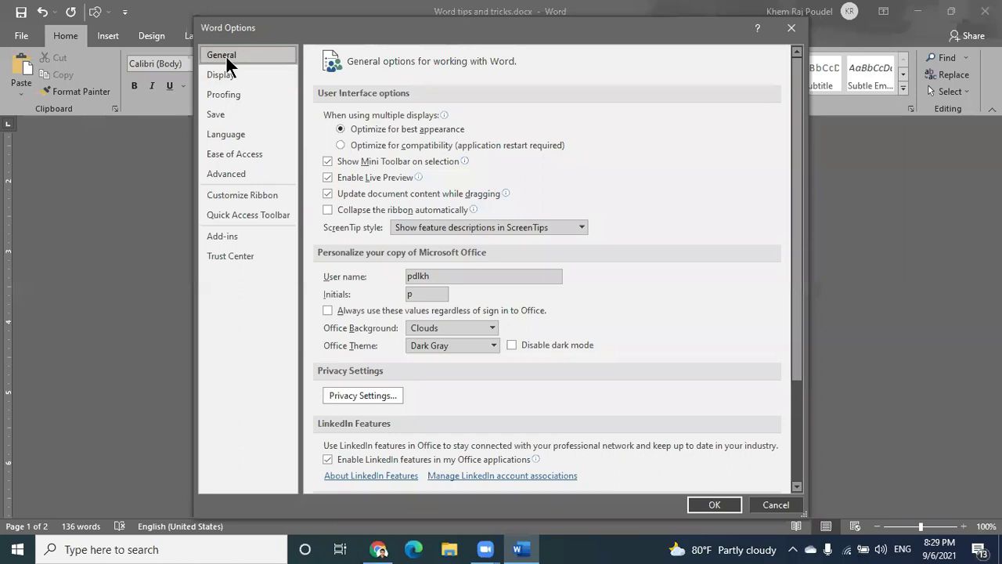
{"action": "left_click", "coordinate": [248, 214]}
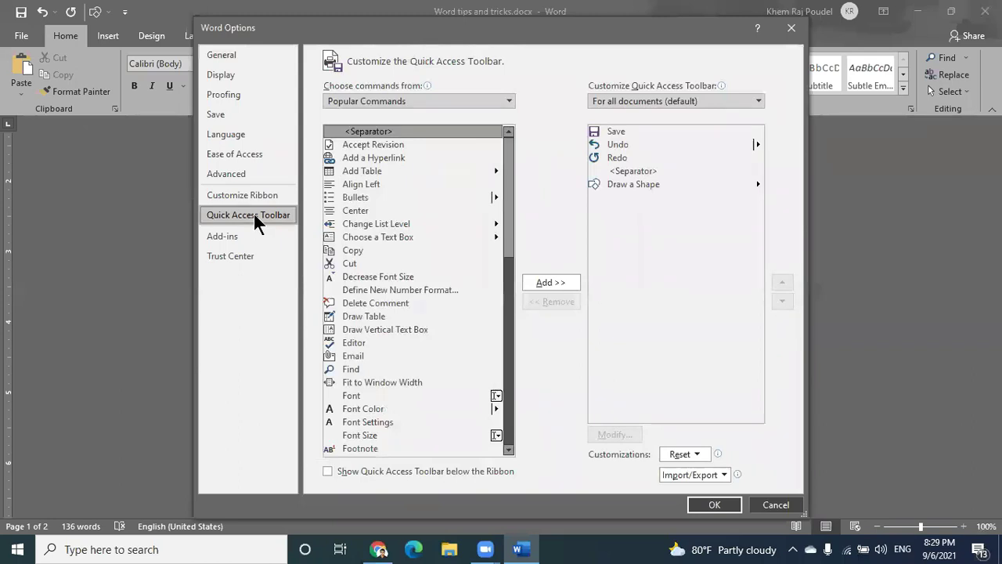
{"action": "left_click", "coordinate": [791, 30]}
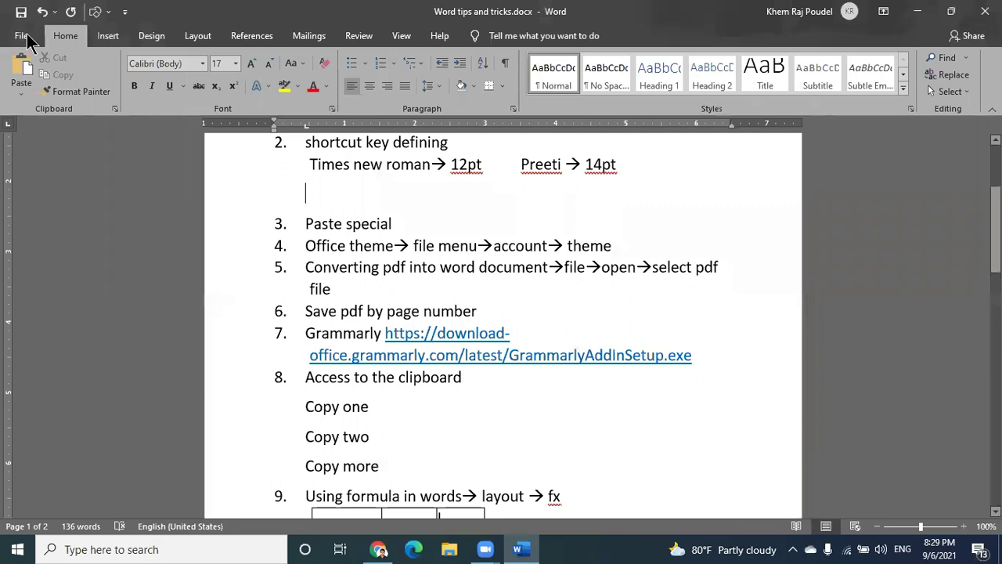
Open Word Options on the Quick Access Toolbar page via More Commands and reposition the window.
{"action": "left_click", "coordinate": [22, 36]}
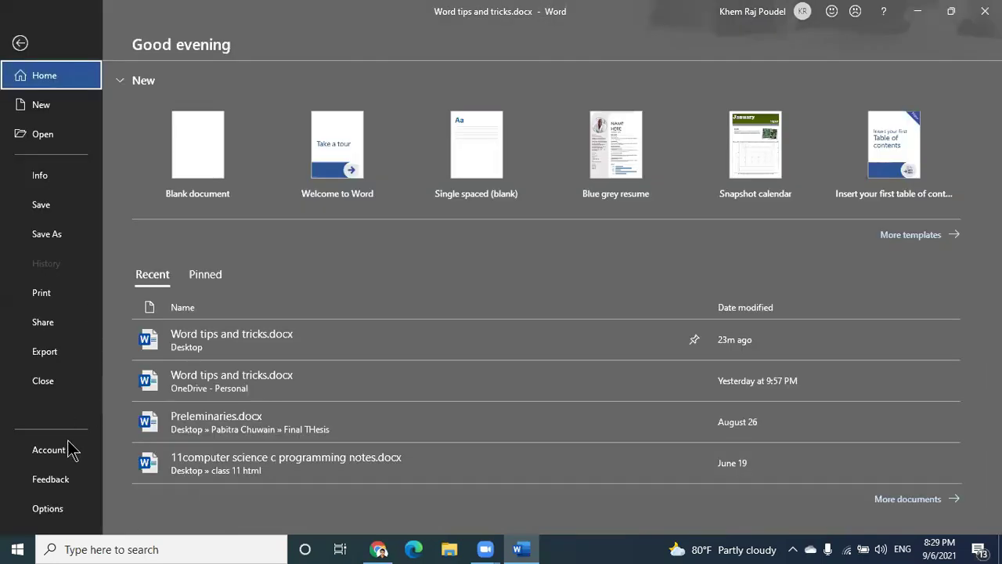
{"action": "left_click", "coordinate": [21, 44]}
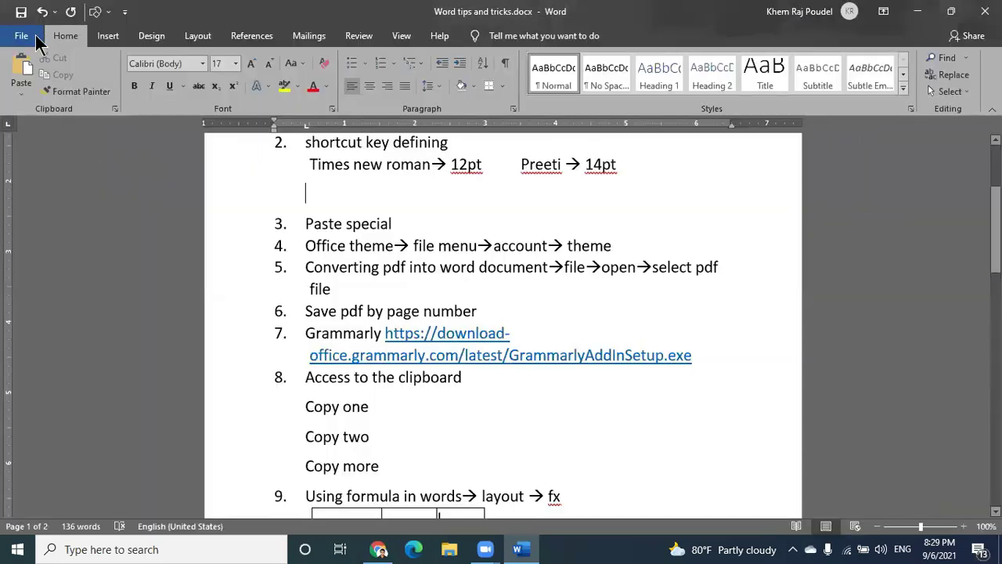
{"action": "left_click", "coordinate": [123, 12]}
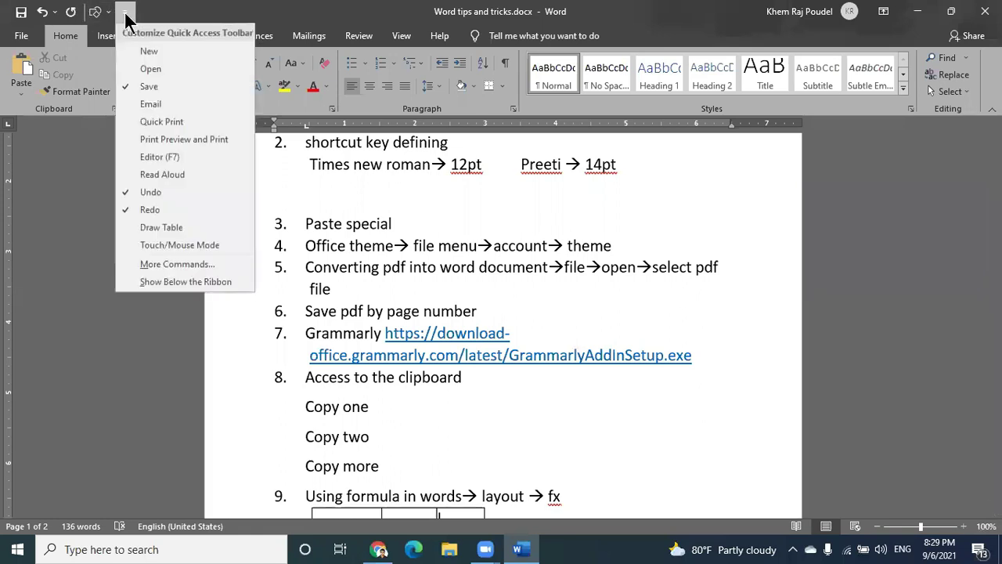
{"action": "left_click", "coordinate": [192, 263]}
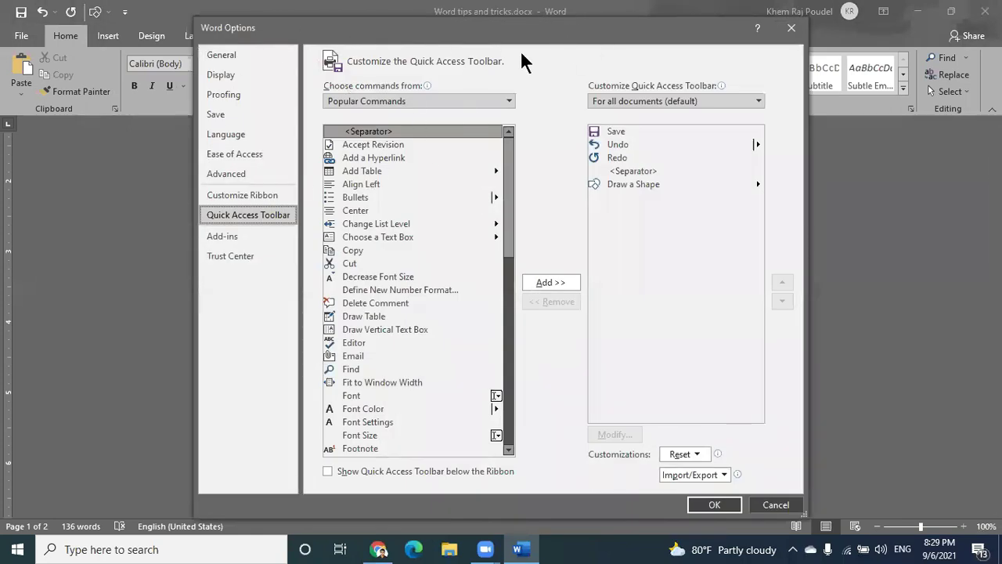
{"action": "left_click_drag", "start_coordinate": [556, 35], "coordinate": [525, 68]}
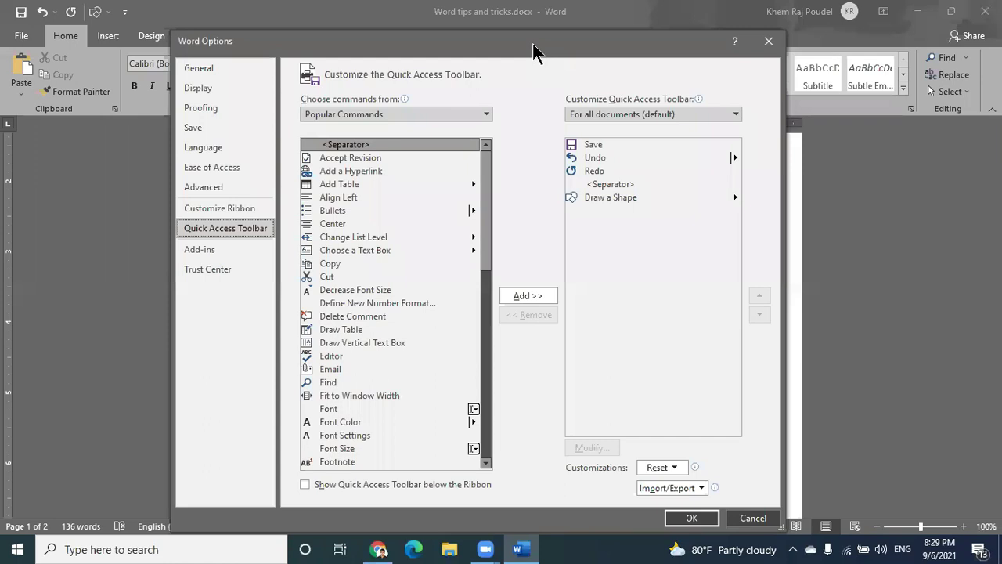
{"action": "left_click_drag", "start_coordinate": [533, 44], "coordinate": [556, 45]}
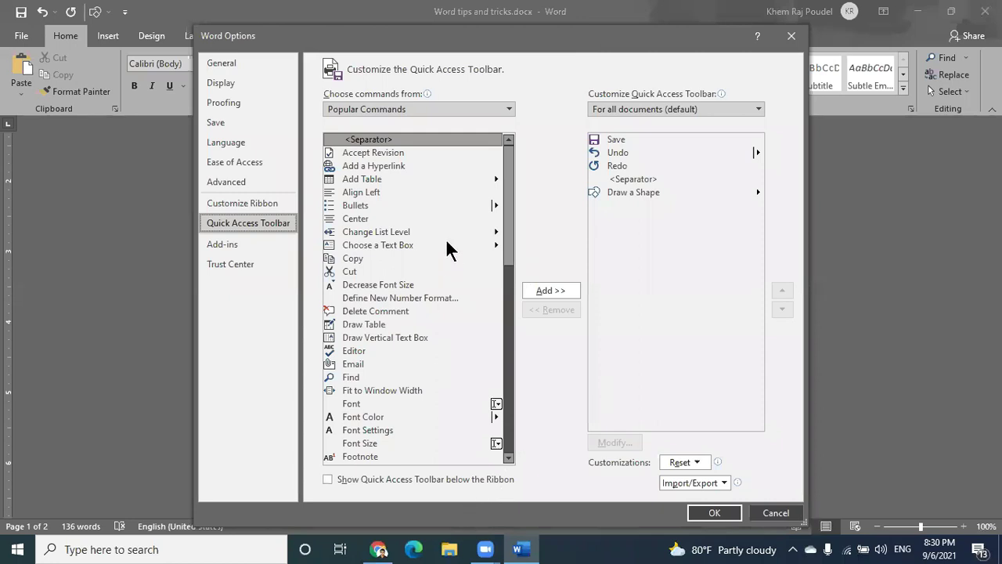
Switch Word Options to the Customize Ribbon page showing Popular Commands and Main Tabs.
{"action": "left_click", "coordinate": [256, 208]}
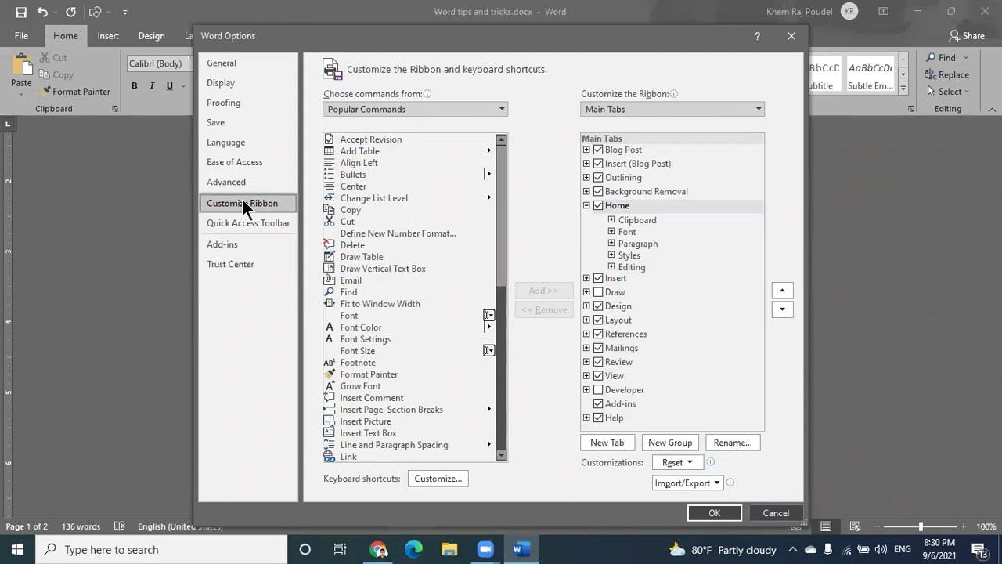
{"action": "left_click", "coordinate": [439, 464]}
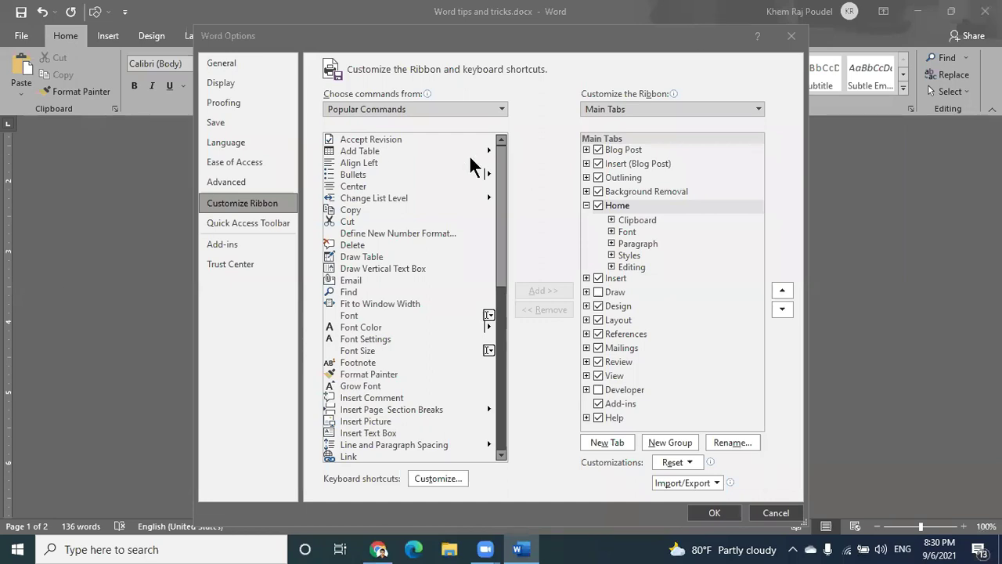
{"action": "left_click", "coordinate": [253, 203]}
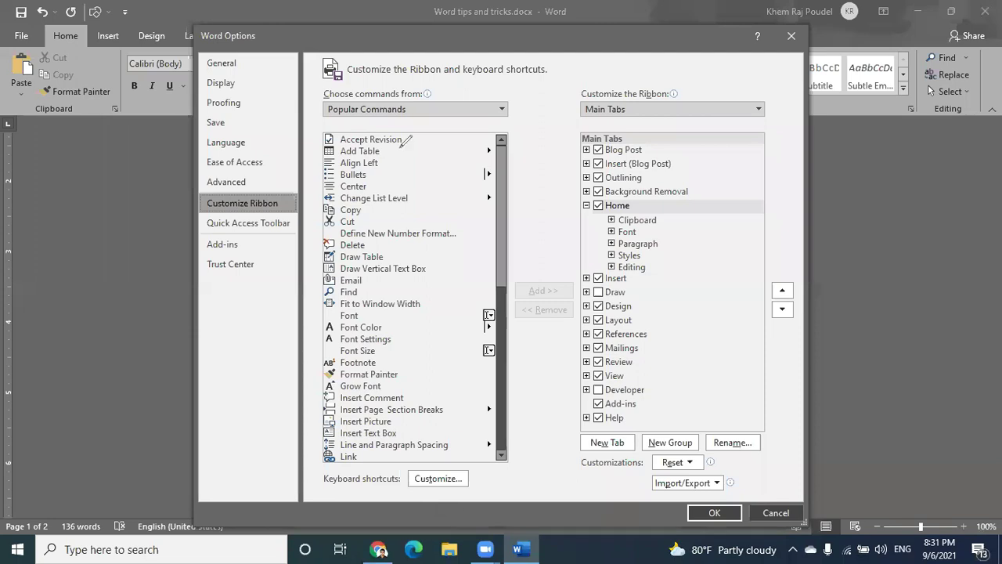
{"action": "mouse_move", "coordinate": [298, 195]}
{"action": "left_mouse_down"}
{"action": "mouse_move", "coordinate": [178, 220]}
{"action": "mouse_move", "coordinate": [188, 206]}
{"action": "left_mouse_up"}
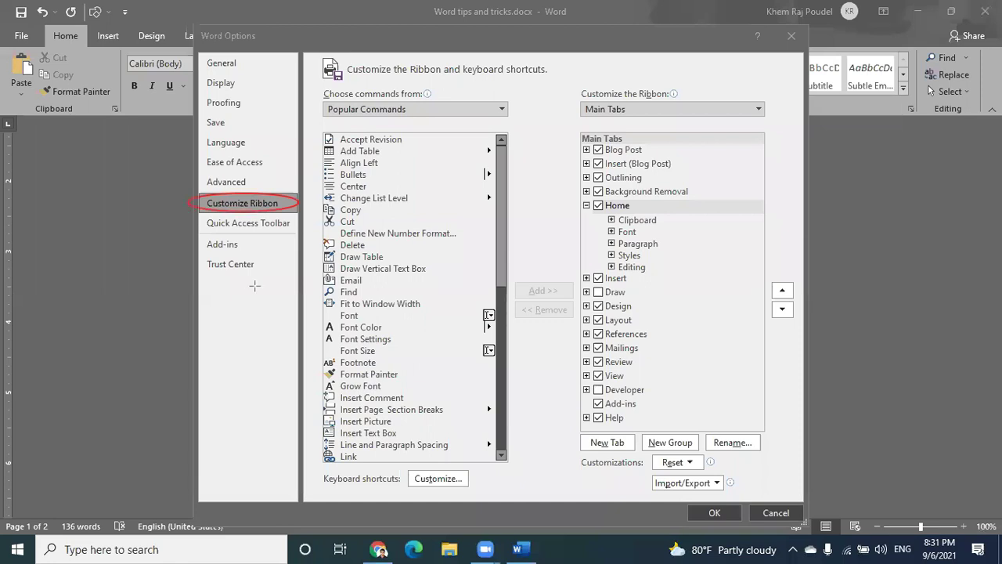
{"action": "mouse_move", "coordinate": [402, 474]}
{"action": "left_mouse_down"}
{"action": "mouse_move", "coordinate": [322, 470]}
{"action": "mouse_move", "coordinate": [314, 488]}
{"action": "left_mouse_up"}
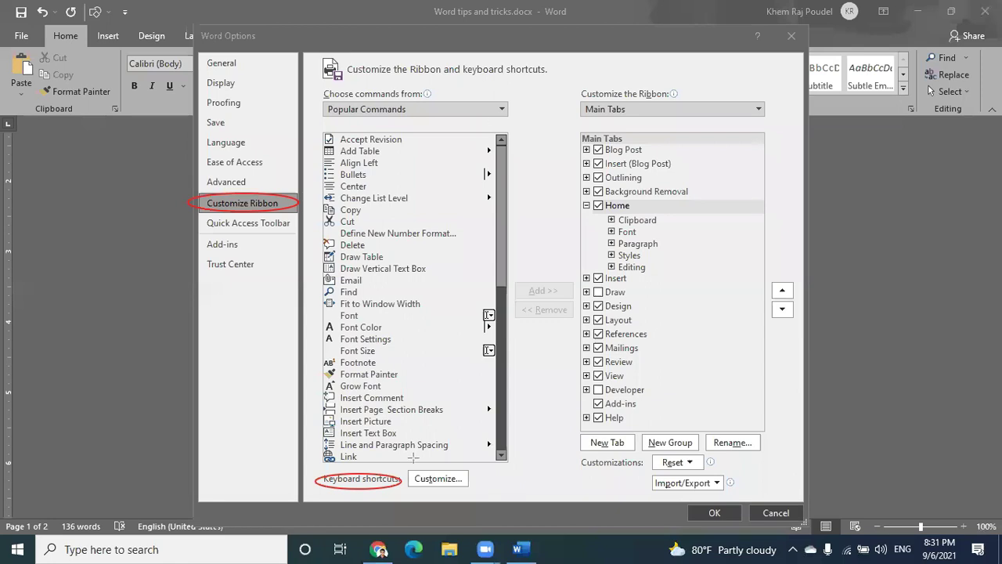
{"action": "mouse_move", "coordinate": [448, 471]}
{"action": "left_mouse_down"}
{"action": "mouse_move", "coordinate": [536, 410]}
{"action": "mouse_move", "coordinate": [439, 463]}
{"action": "left_mouse_up"}
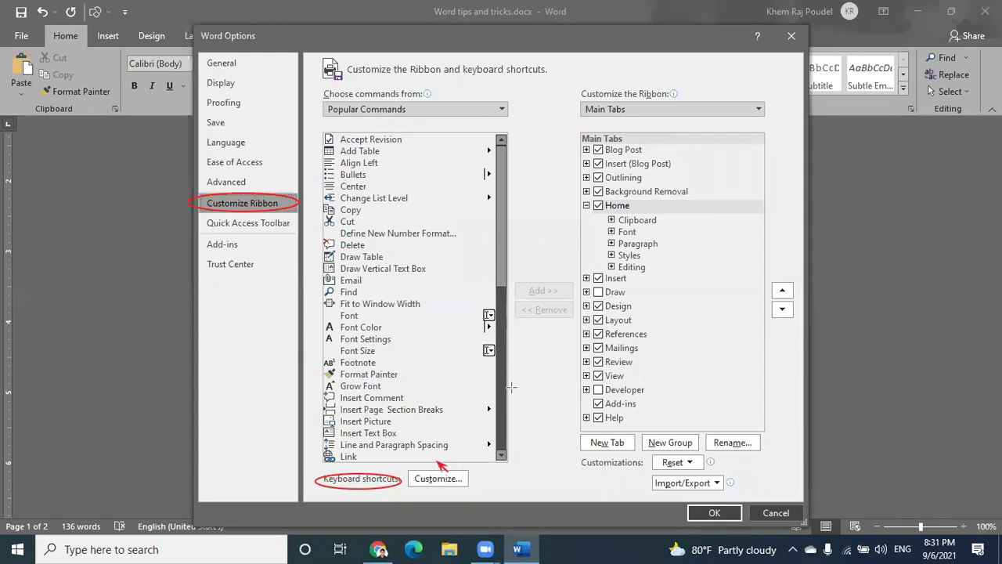
{"action": "left_click_drag", "start_coordinate": [532, 404], "coordinate": [447, 477]}
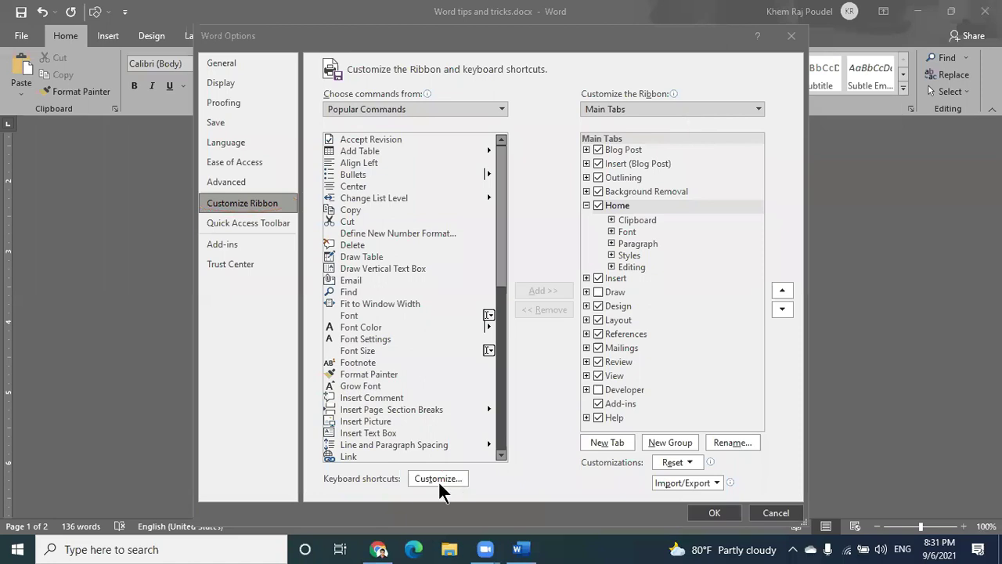
Open the Customize Keyboard dialog, move it right, and choose the Fonts category.
{"action": "left_click", "coordinate": [439, 478]}
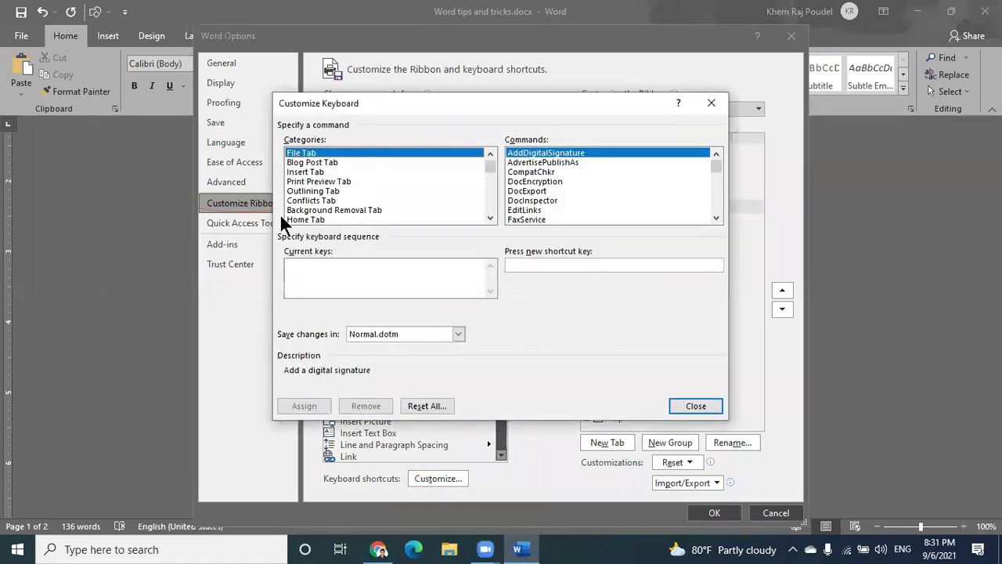
{"action": "left_click_drag", "start_coordinate": [380, 103], "coordinate": [430, 98]}
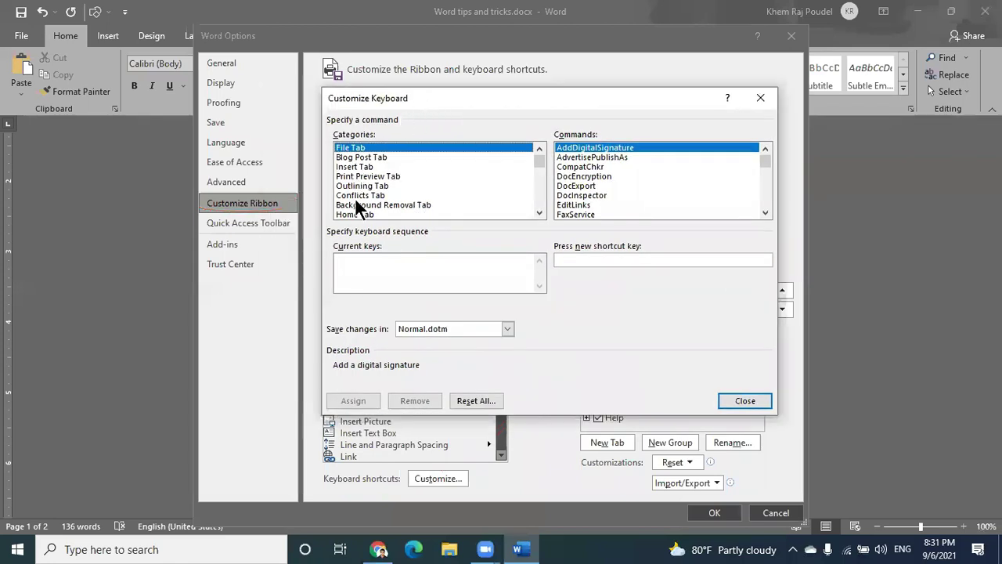
{"action": "scroll", "coordinate": [380, 200], "scroll_direction": "down", "scroll_amount": 1}
{"action": "scroll", "coordinate": [380, 200], "scroll_direction": "down", "scroll_amount": 3}
{"action": "scroll", "coordinate": [380, 201], "scroll_direction": "down", "scroll_amount": 3}
{"action": "scroll", "coordinate": [380, 201], "scroll_direction": "down", "scroll_amount": 3}
{"action": "scroll", "coordinate": [381, 205], "scroll_direction": "down", "scroll_amount": 1}
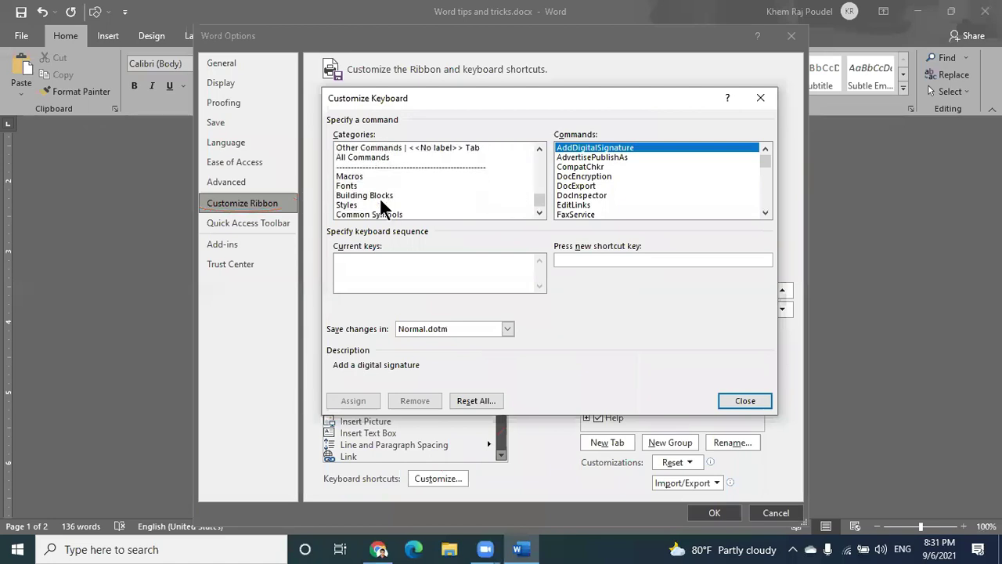
{"action": "scroll", "coordinate": [381, 205], "scroll_direction": "up", "scroll_amount": 5}
{"action": "scroll", "coordinate": [381, 205], "scroll_direction": "up", "scroll_amount": 5}
{"action": "scroll", "coordinate": [381, 205], "scroll_direction": "down", "scroll_amount": 2}
{"action": "scroll", "coordinate": [381, 205], "scroll_direction": "down", "scroll_amount": 5}
{"action": "scroll", "coordinate": [382, 206], "scroll_direction": "down", "scroll_amount": 3}
{"action": "left_click", "coordinate": [348, 187]}
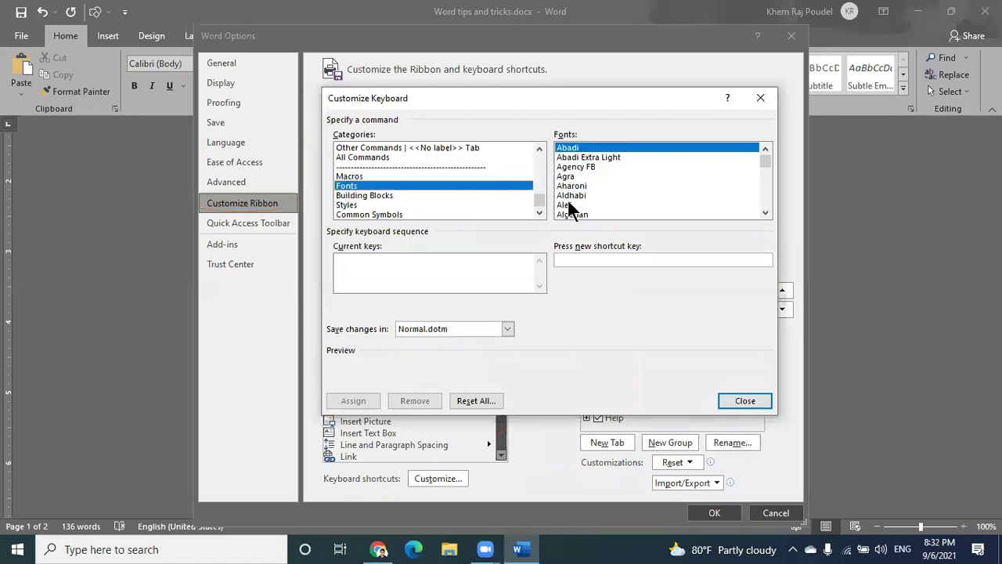
Browse the Fonts list, jumping to the T entries toward Times New Roman.
{"action": "scroll", "coordinate": [542, 197], "scroll_direction": "up", "scroll_amount": 3}
{"action": "scroll", "coordinate": [543, 197], "scroll_direction": "down", "scroll_amount": 2}
{"action": "scroll", "coordinate": [543, 202], "scroll_direction": "down", "scroll_amount": 2}
{"action": "left_click", "coordinate": [586, 188]}
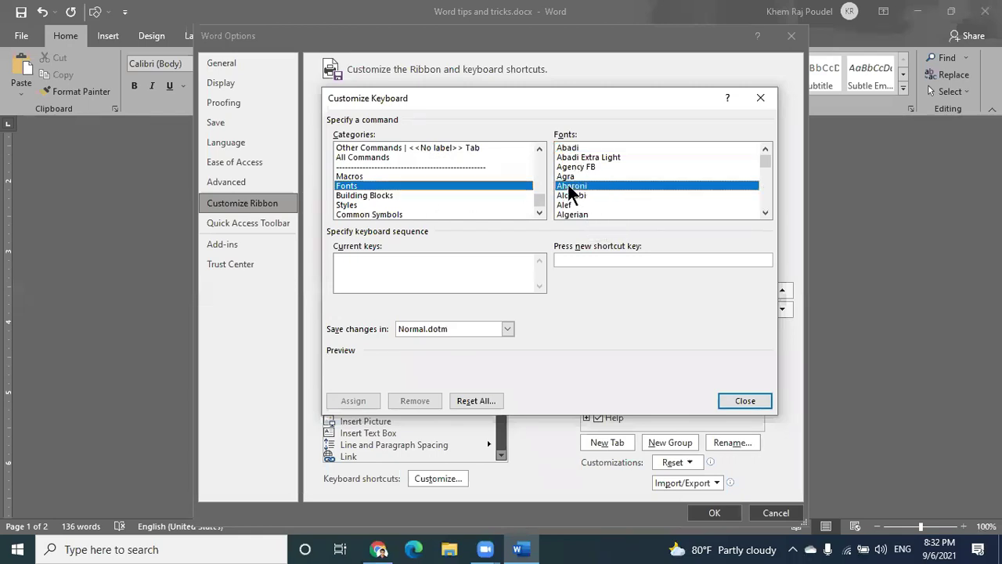
{"action": "key", "text": "t"}
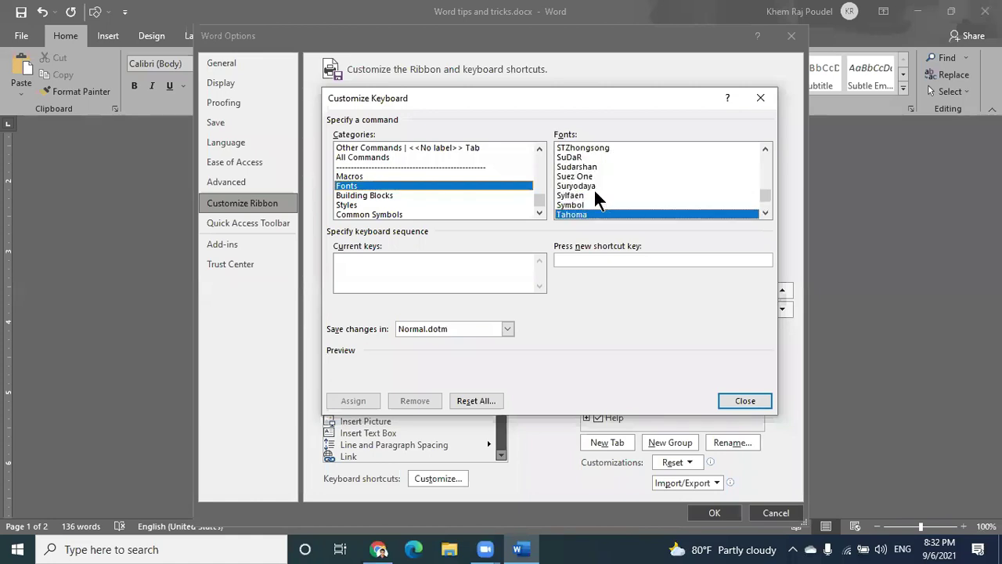
{"action": "scroll", "coordinate": [596, 188], "scroll_direction": "down", "scroll_amount": 2}
{"action": "scroll", "coordinate": [597, 190], "scroll_direction": "down", "scroll_amount": 3}
{"action": "scroll", "coordinate": [597, 192], "scroll_direction": "down", "scroll_amount": 3}
{"action": "scroll", "coordinate": [596, 188], "scroll_direction": "up", "scroll_amount": 2}
{"action": "scroll", "coordinate": [597, 191], "scroll_direction": "down", "scroll_amount": 2}
{"action": "scroll", "coordinate": [597, 193], "scroll_direction": "down", "scroll_amount": 2}
{"action": "scroll", "coordinate": [598, 194], "scroll_direction": "down", "scroll_amount": 2}
{"action": "scroll", "coordinate": [597, 191], "scroll_direction": "up", "scroll_amount": 4}
{"action": "scroll", "coordinate": [593, 192], "scroll_direction": "up", "scroll_amount": 3}
{"action": "scroll", "coordinate": [592, 189], "scroll_direction": "up", "scroll_amount": 2}
{"action": "scroll", "coordinate": [593, 195], "scroll_direction": "up", "scroll_amount": 2}
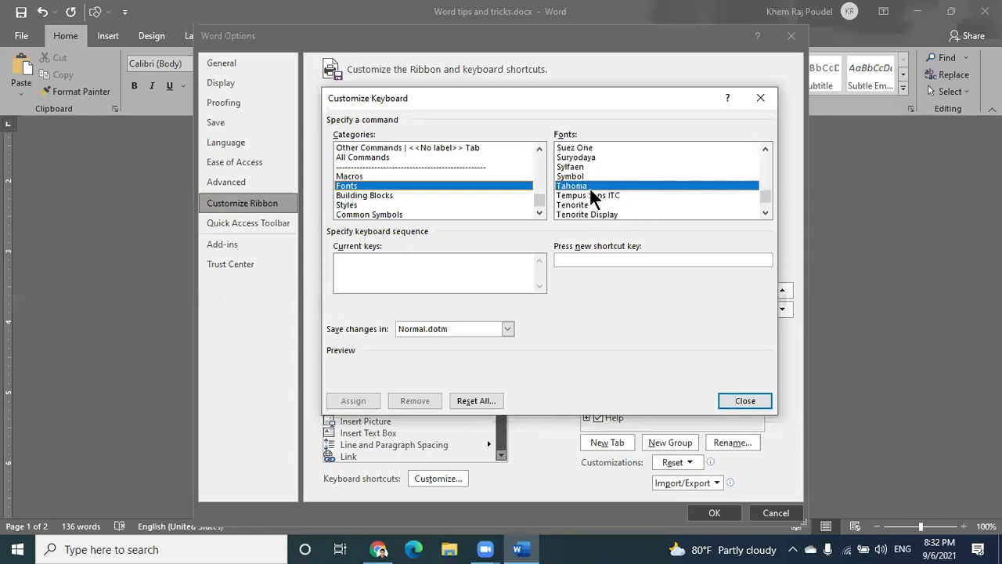
{"action": "key", "text": "Down"}
{"action": "key", "text": "Down"}
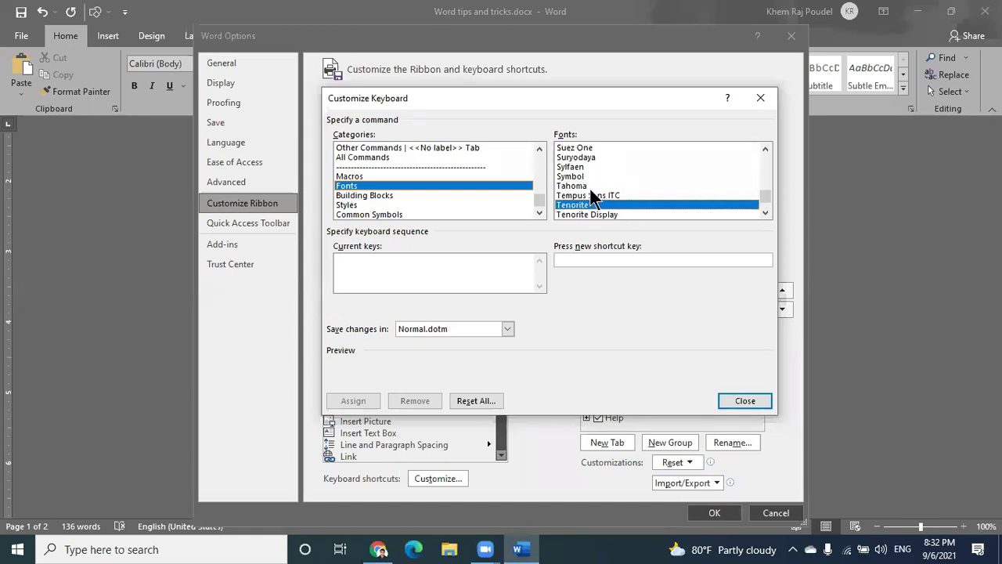
{"action": "scroll", "coordinate": [644, 168], "scroll_direction": "down", "scroll_amount": 1}
{"action": "scroll", "coordinate": [653, 167], "scroll_direction": "down", "scroll_amount": 1}
{"action": "scroll", "coordinate": [642, 177], "scroll_direction": "down", "scroll_amount": 1}
{"action": "scroll", "coordinate": [608, 192], "scroll_direction": "down", "scroll_amount": 1}
{"action": "scroll", "coordinate": [606, 192], "scroll_direction": "down", "scroll_amount": 1}
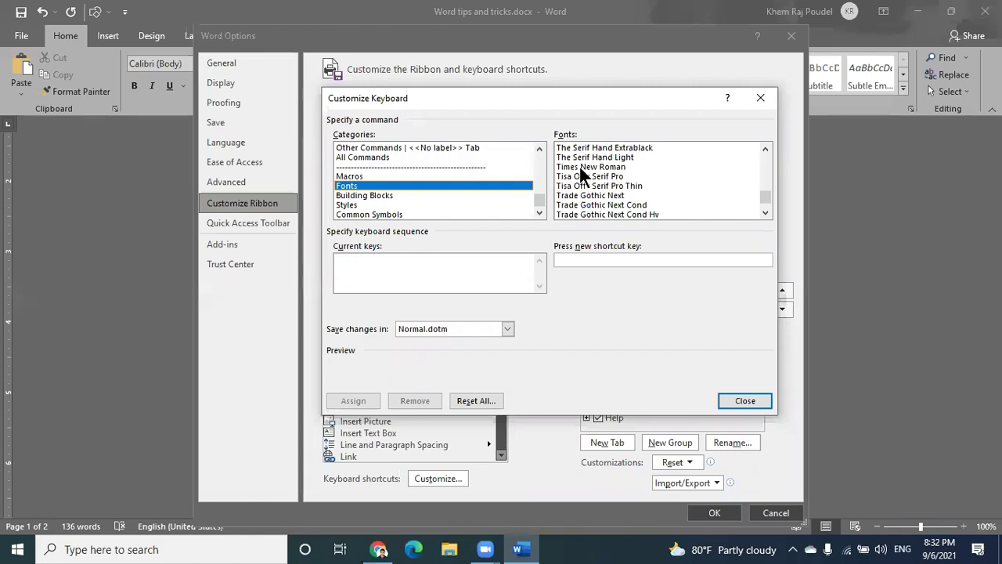
Remove the Alt+T shortcut from Times New Roman in the Fonts category.
{"action": "left_click", "coordinate": [582, 169]}
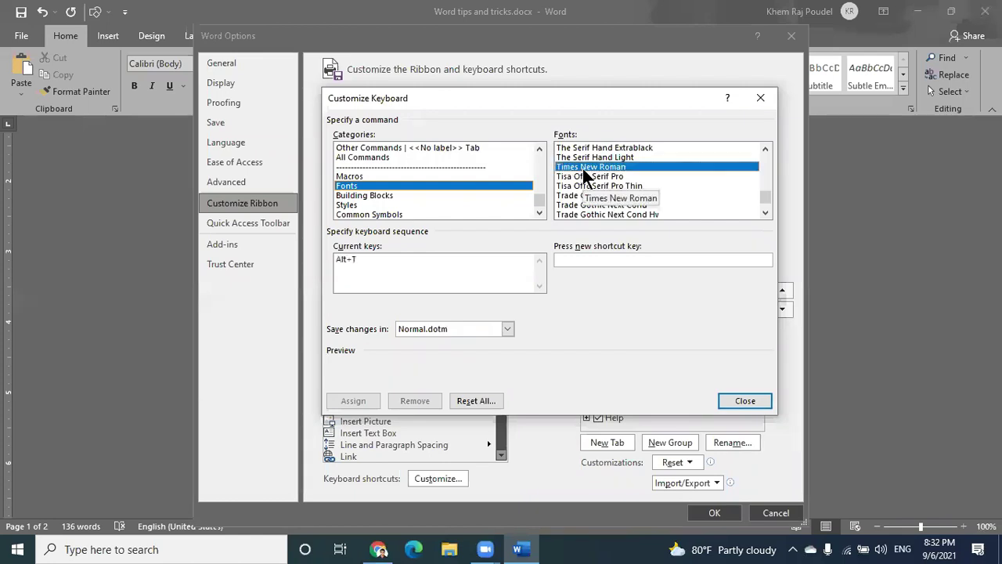
{"action": "left_click", "coordinate": [362, 258]}
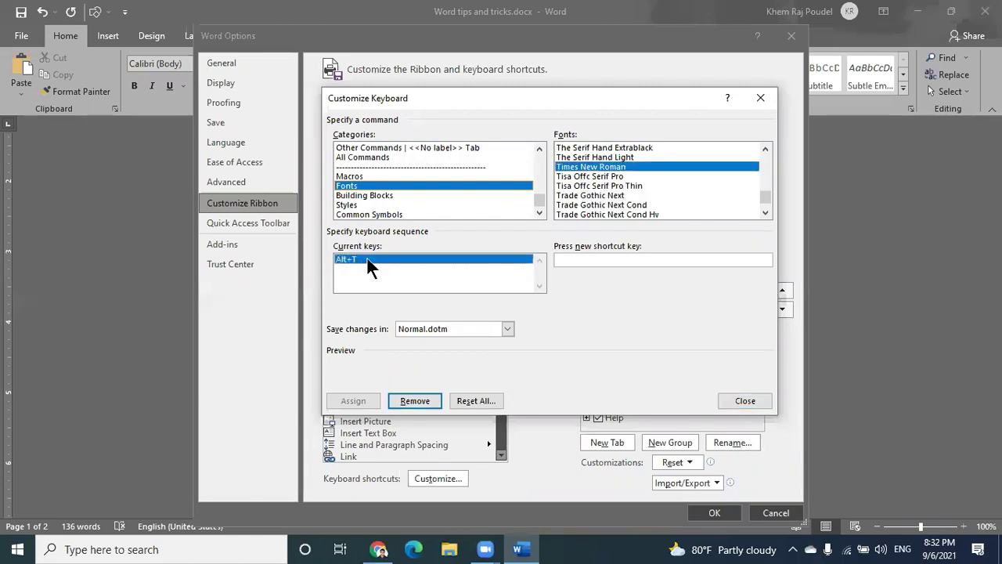
{"action": "left_click", "coordinate": [416, 401]}
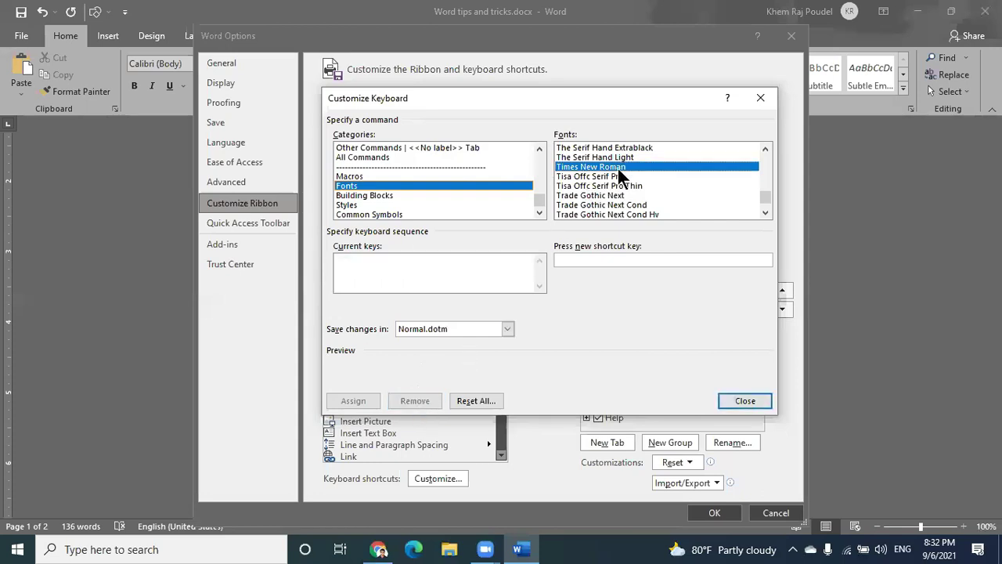
{"action": "left_click", "coordinate": [585, 260]}
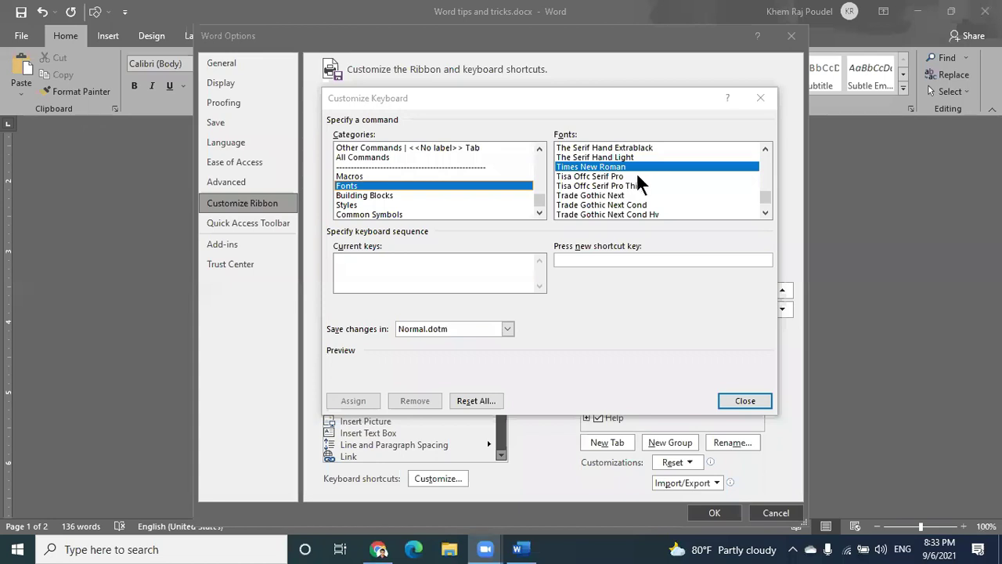
{"action": "left_click", "coordinate": [597, 260]}
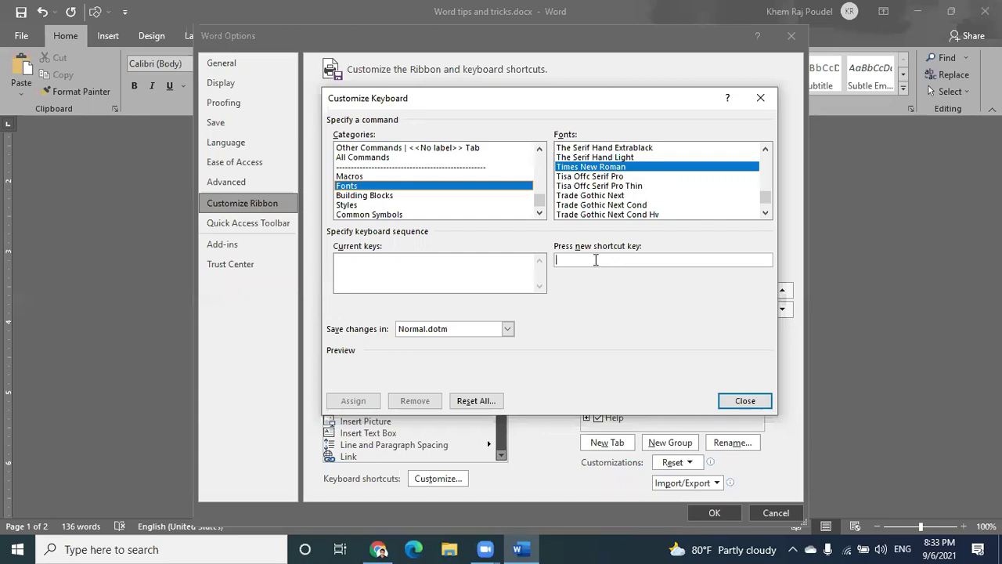
Assign Alt+T as the new shortcut for Times New Roman.
{"action": "key", "text": "alt+t"}
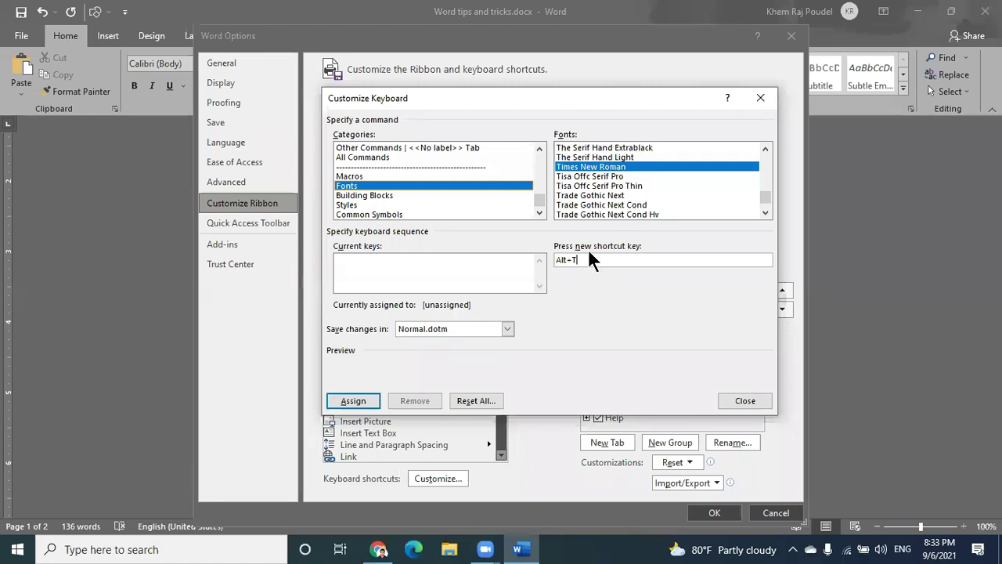
{"action": "left_click", "coordinate": [356, 401]}
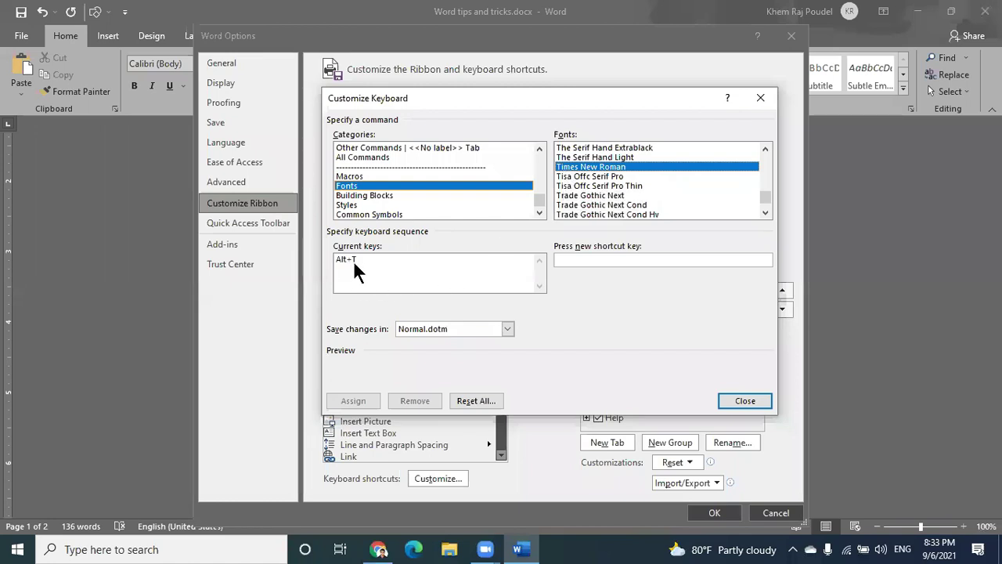
{"action": "left_click", "coordinate": [486, 549]}
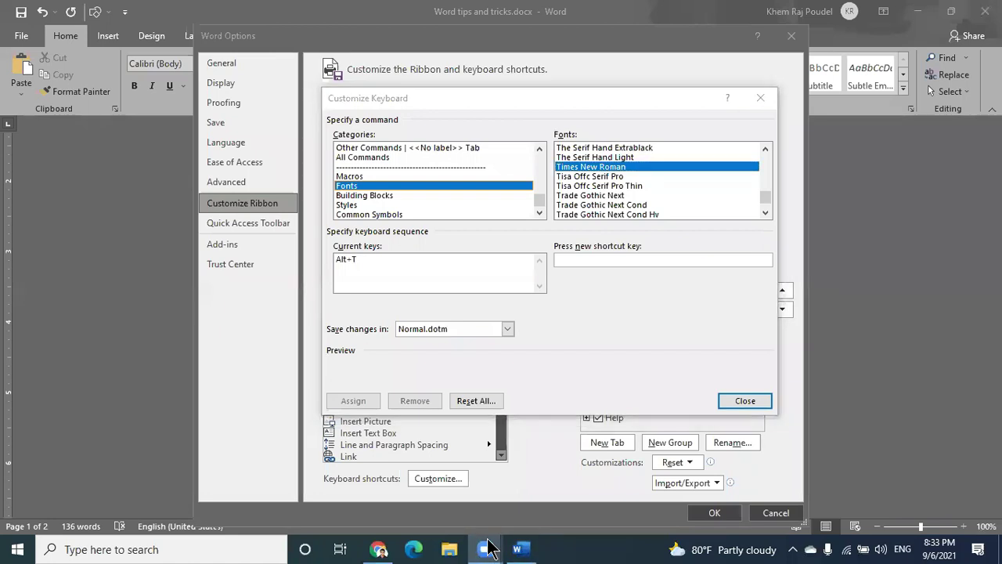
Find Preeti in the Fonts list and remove its existing Alt+P shortcut.
{"action": "left_click", "coordinate": [619, 187]}
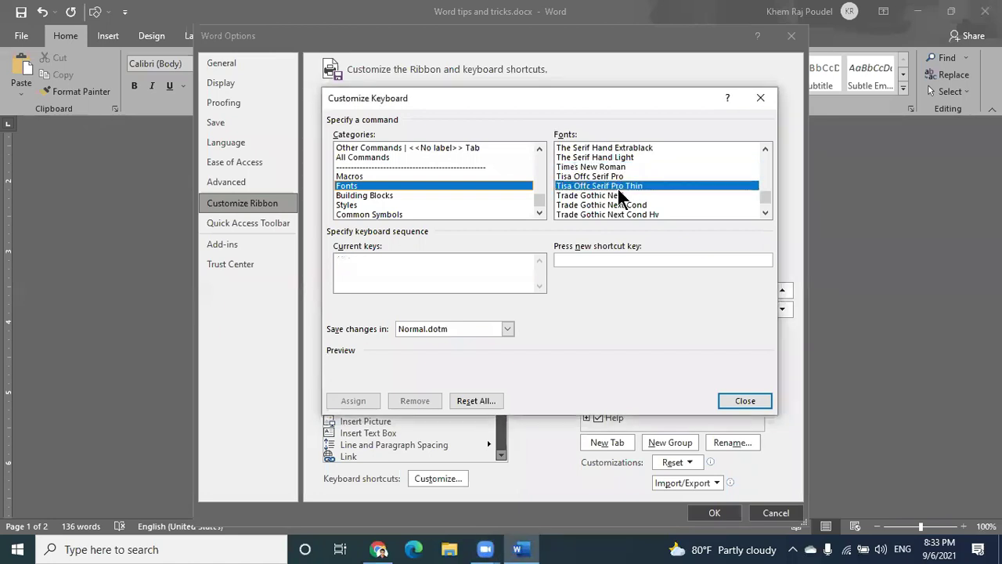
{"action": "key", "text": "p"}
{"action": "key", "text": "r"}
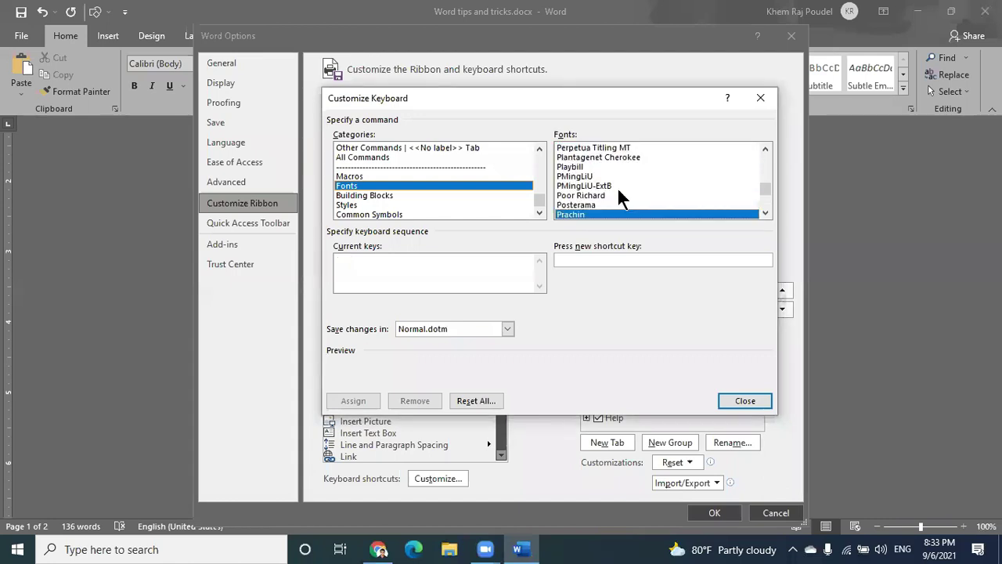
{"action": "scroll", "coordinate": [618, 193], "scroll_direction": "down", "scroll_amount": 2}
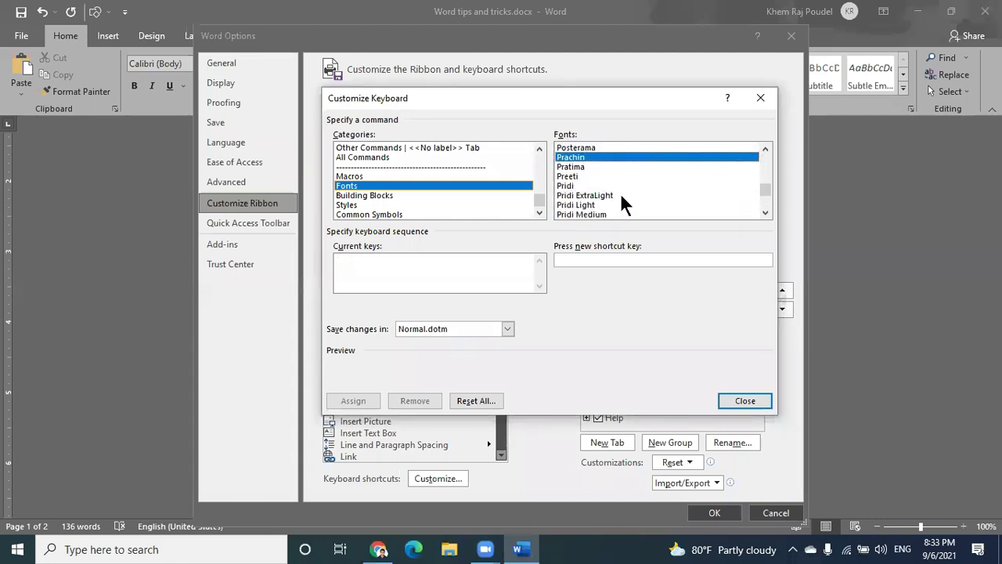
{"action": "left_click", "coordinate": [572, 177]}
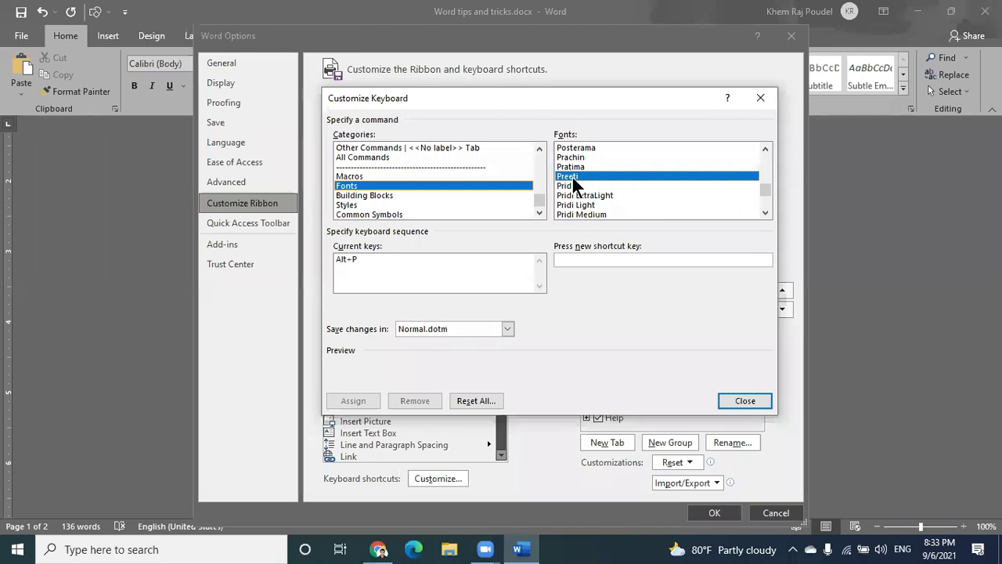
{"action": "left_click", "coordinate": [378, 258]}
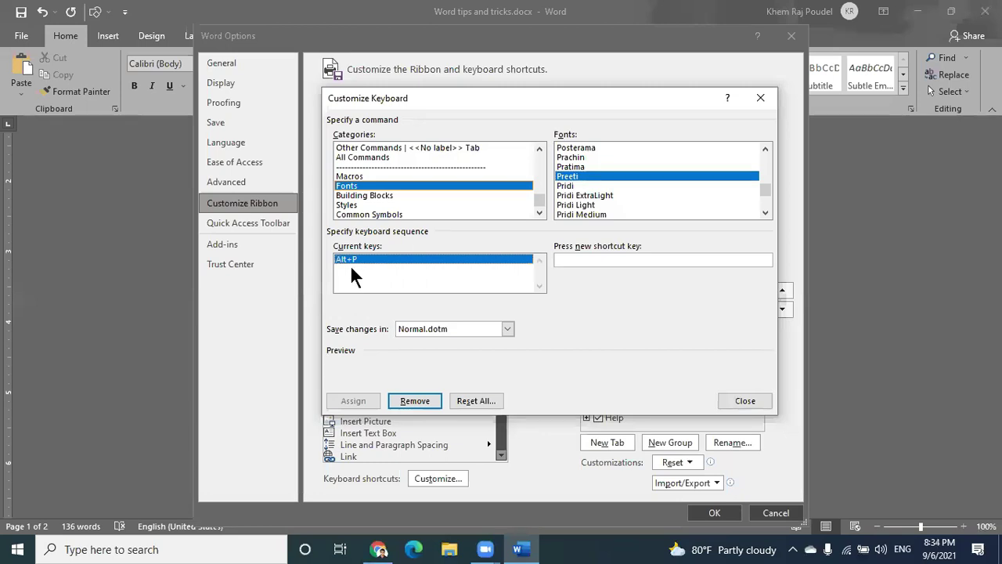
{"action": "left_click", "coordinate": [425, 402]}
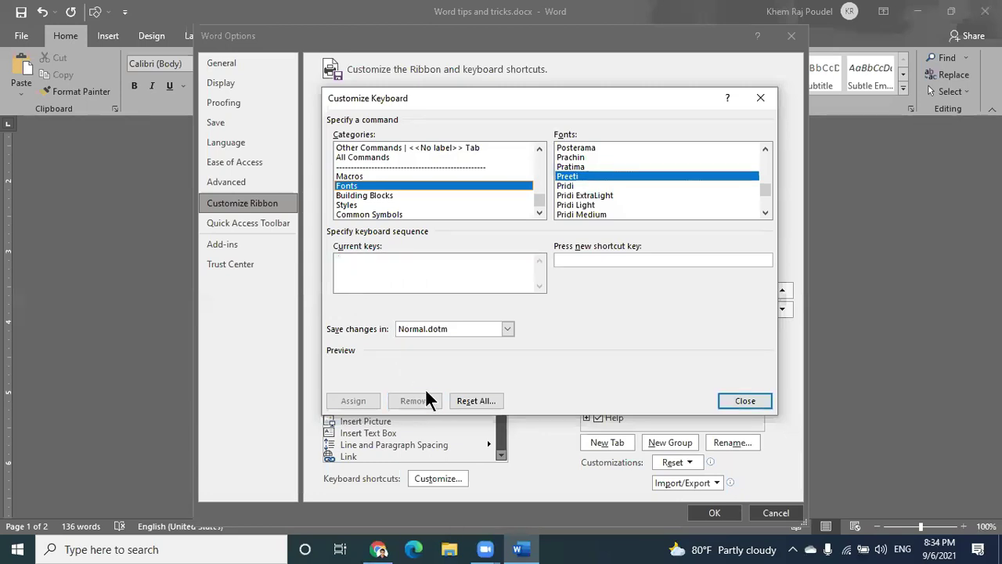
Assign Alt+P to Preeti and close the Customize Keyboard dialog.
{"action": "left_click", "coordinate": [583, 261]}
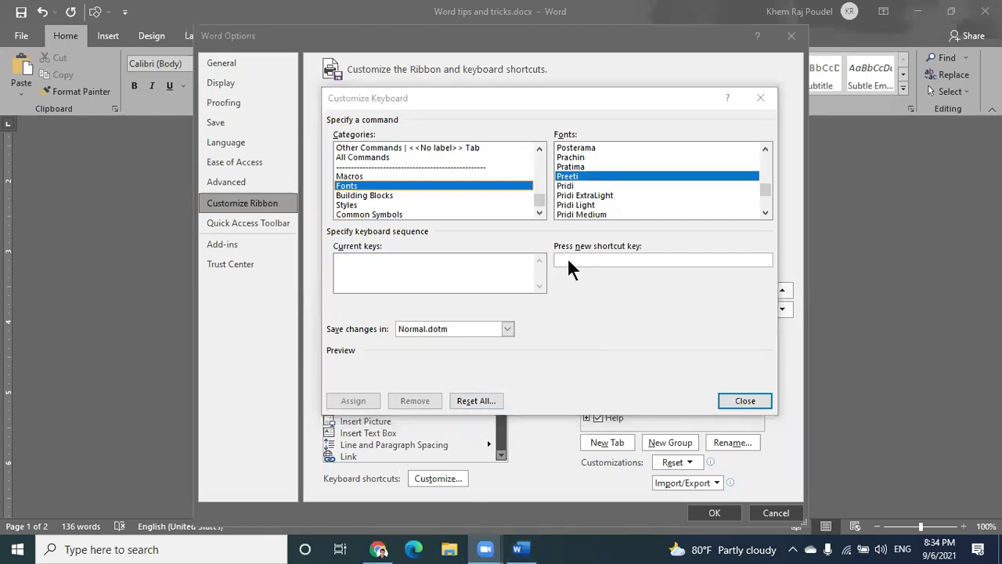
{"action": "left_click", "coordinate": [594, 259]}
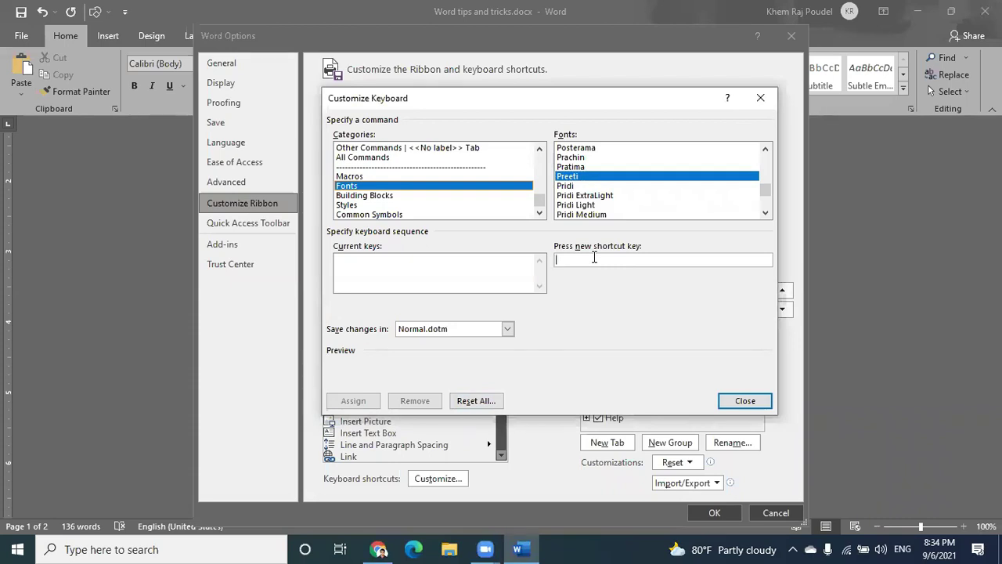
{"action": "key", "text": "alt+p"}
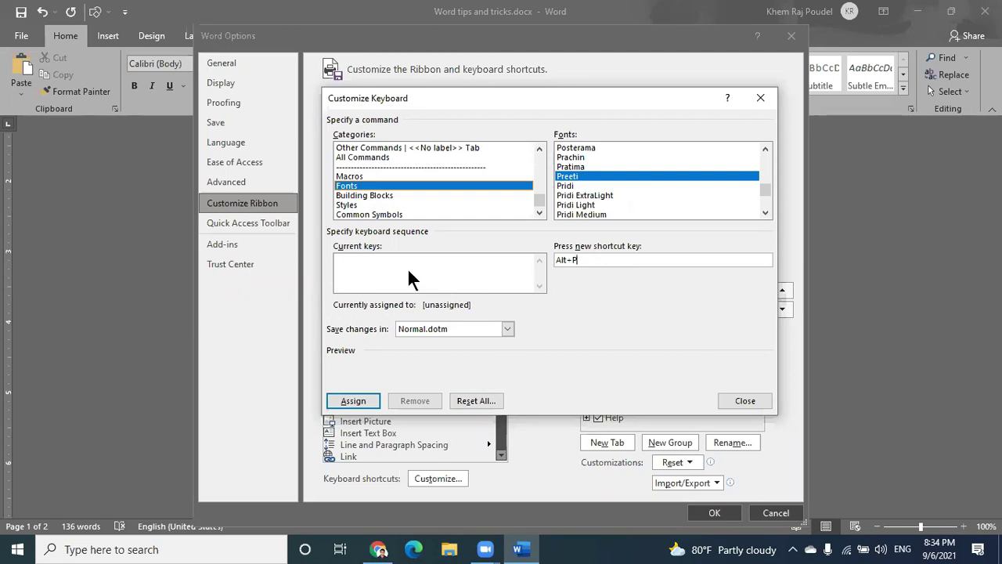
{"action": "left_click", "coordinate": [355, 401]}
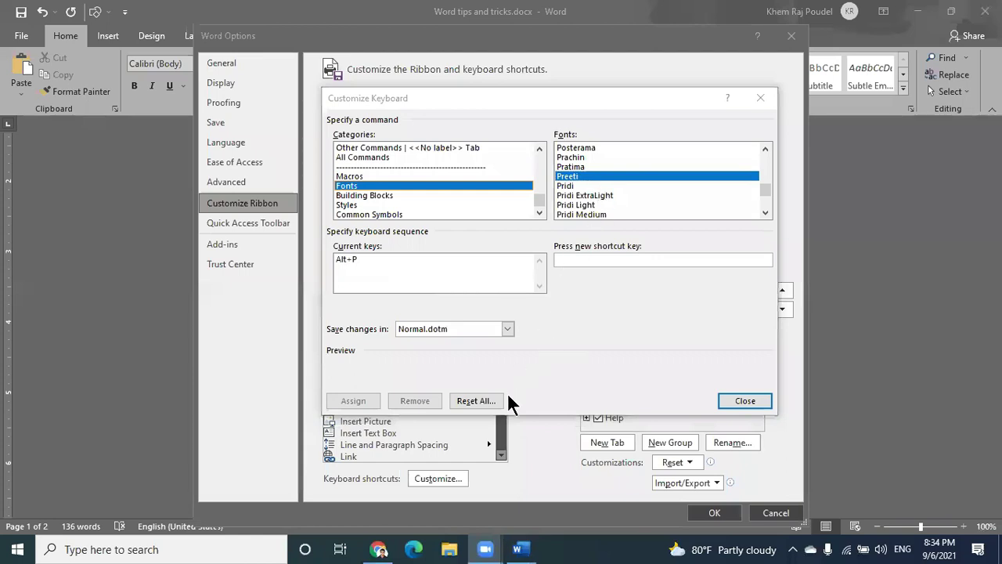
{"action": "left_click", "coordinate": [741, 400]}
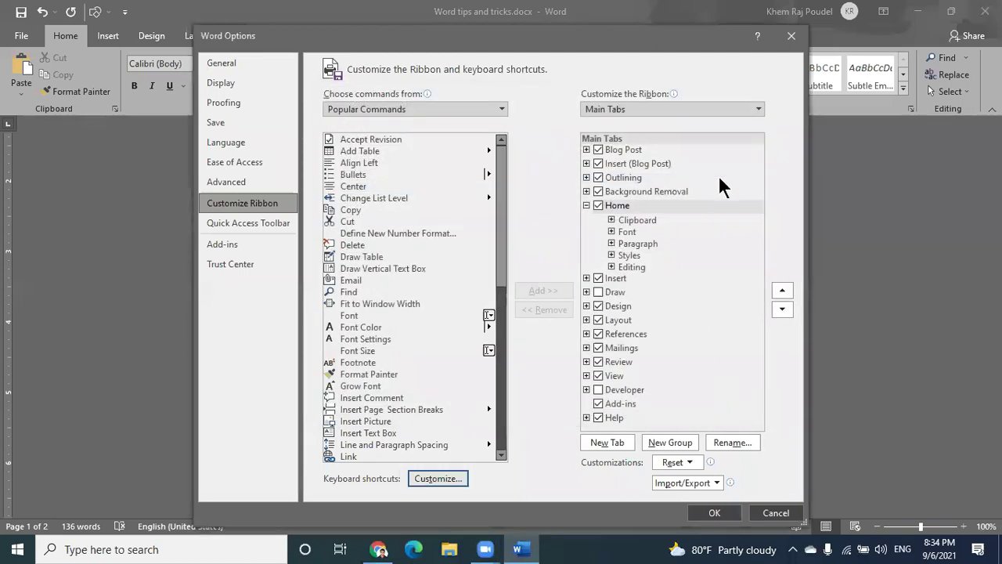
Back in the document, type 'hello all' and start a new line below it.
{"action": "left_click", "coordinate": [791, 35]}
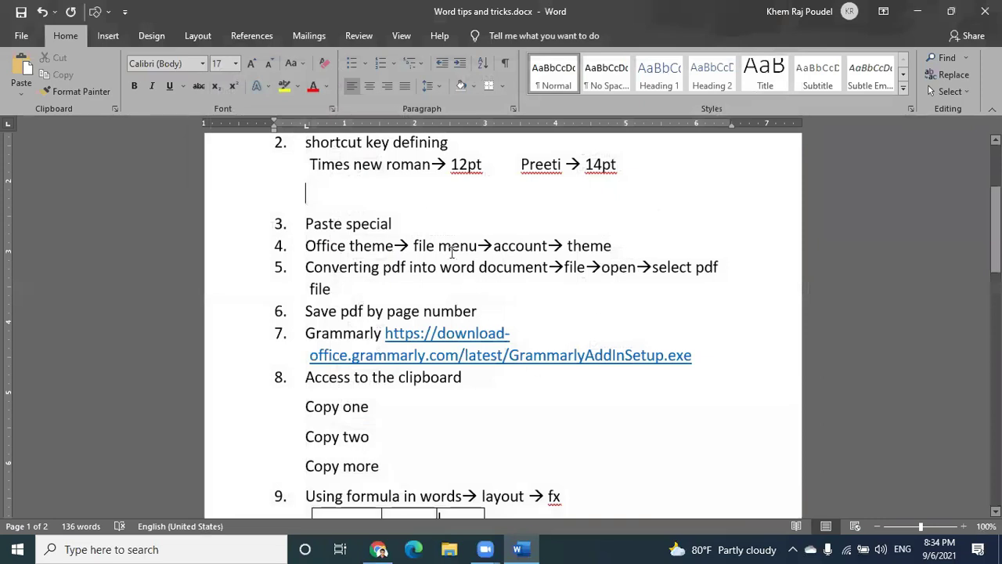
{"action": "type", "text": "hello all"}
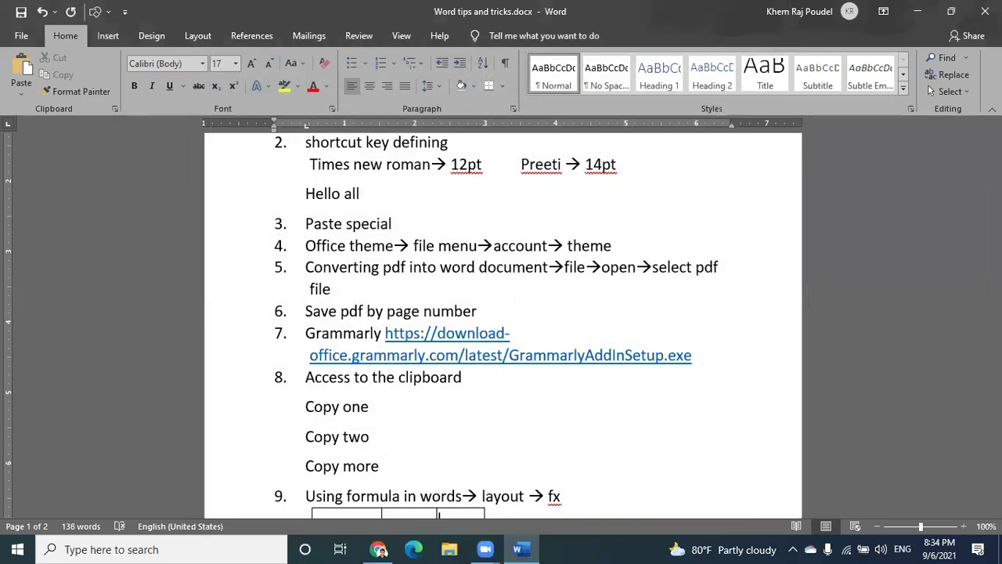
{"action": "left_click", "coordinate": [363, 193]}
{"action": "key", "text": "Return"}
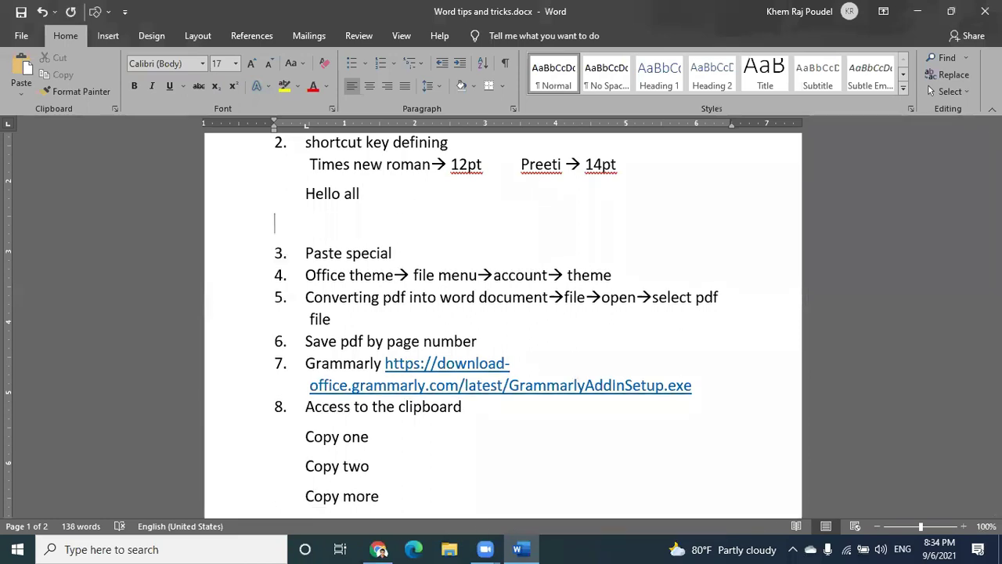
Switch to Times New Roman with Alt+T and type 'hello all -->times new roman', ending with a new line.
{"action": "key", "text": "alt"}
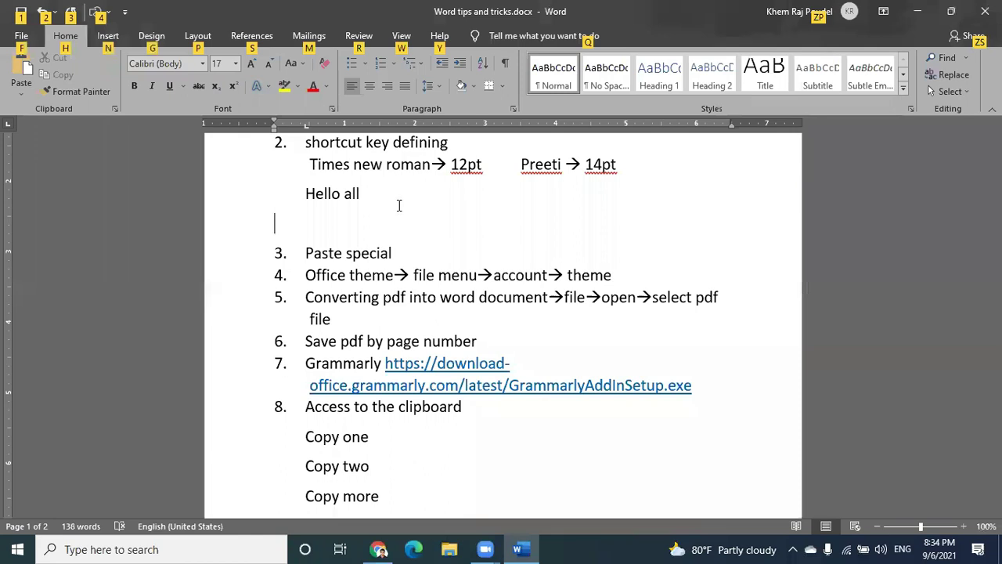
{"action": "key", "text": "alt+t"}
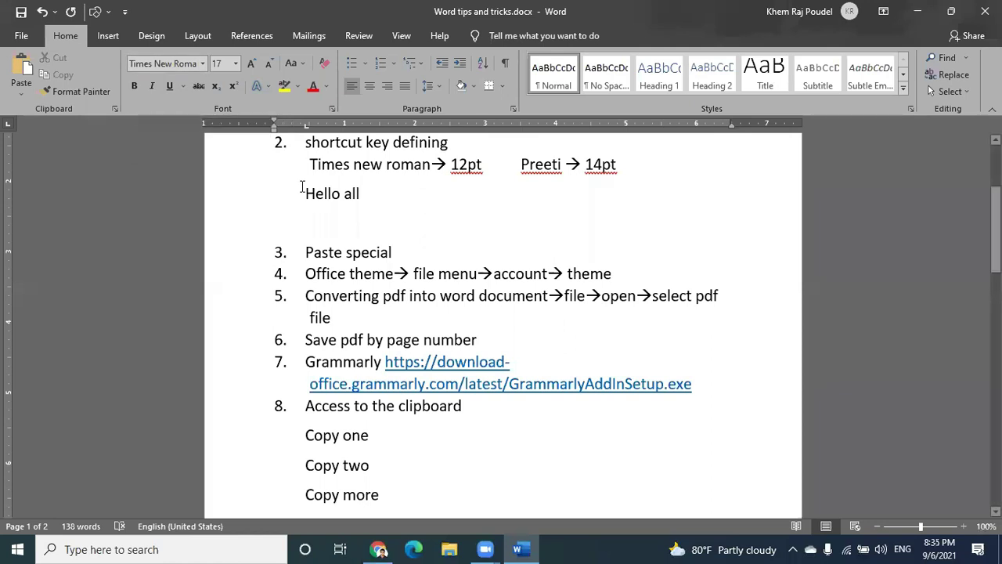
{"action": "type", "text": "hello all "}
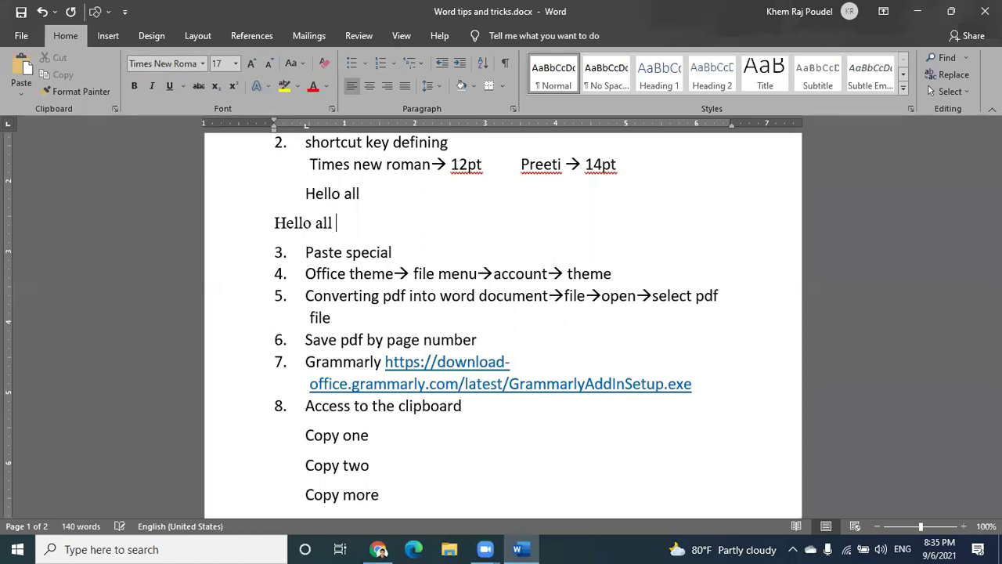
{"action": "type", "text": "-->times new "}
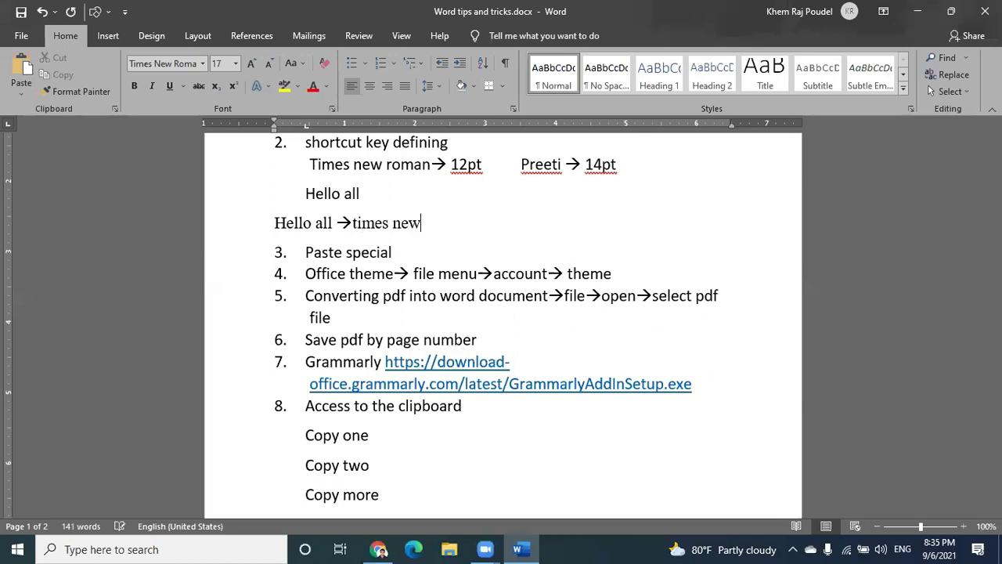
{"action": "type", "text": "roman"}
{"action": "key", "text": "BackSpace"}
{"action": "type", "text": "n"}
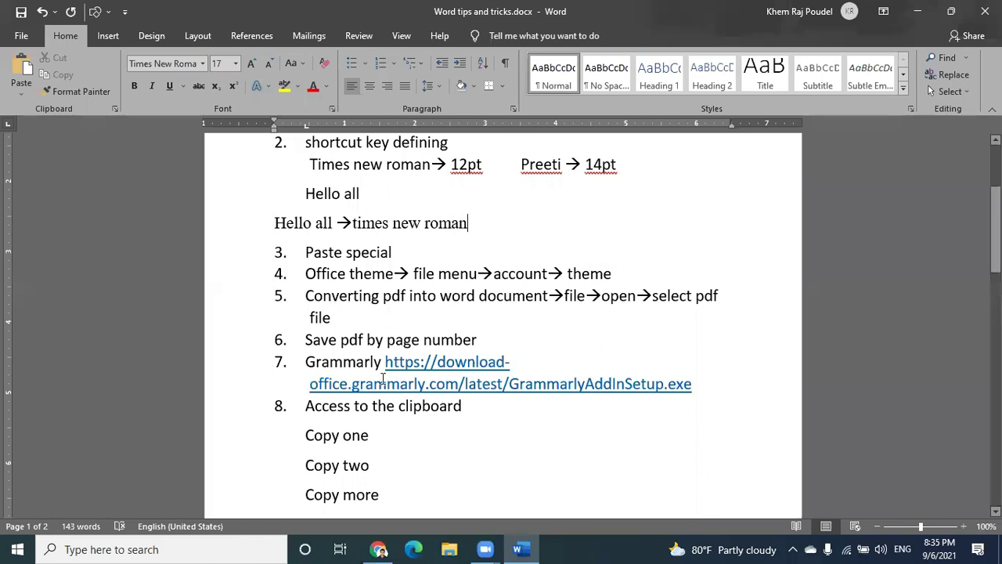
{"action": "key", "text": "Return"}
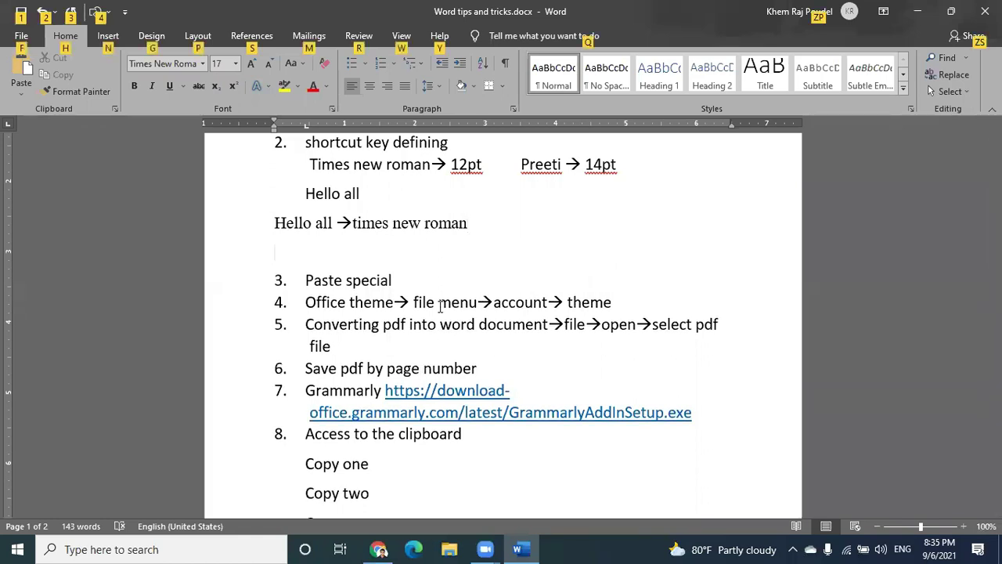
Switch to Preeti with Ctrl+Alt+P and type 'sfdgf' to produce कामना.
{"action": "key", "text": "ctrl+alt+p"}
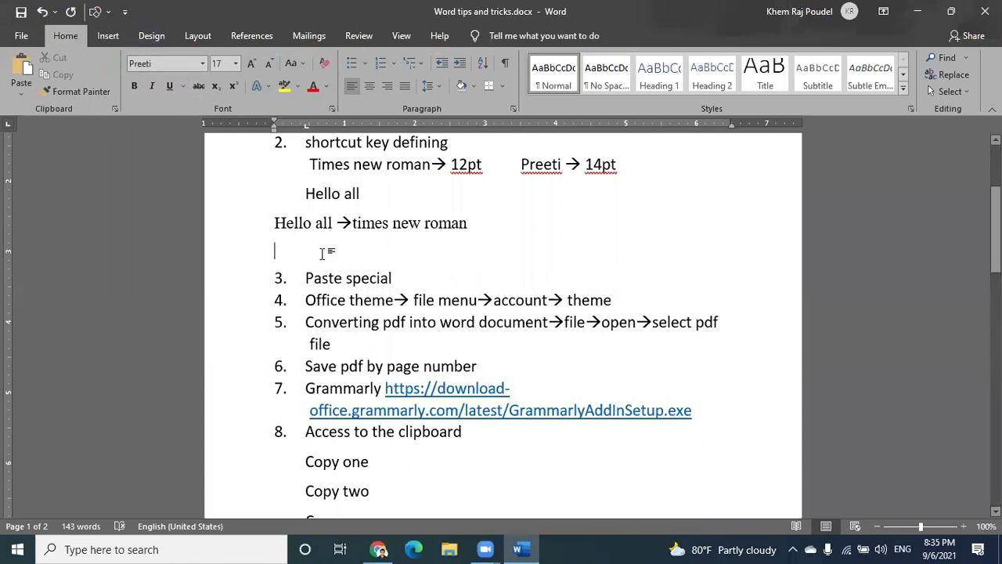
{"action": "type", "text": "s"}
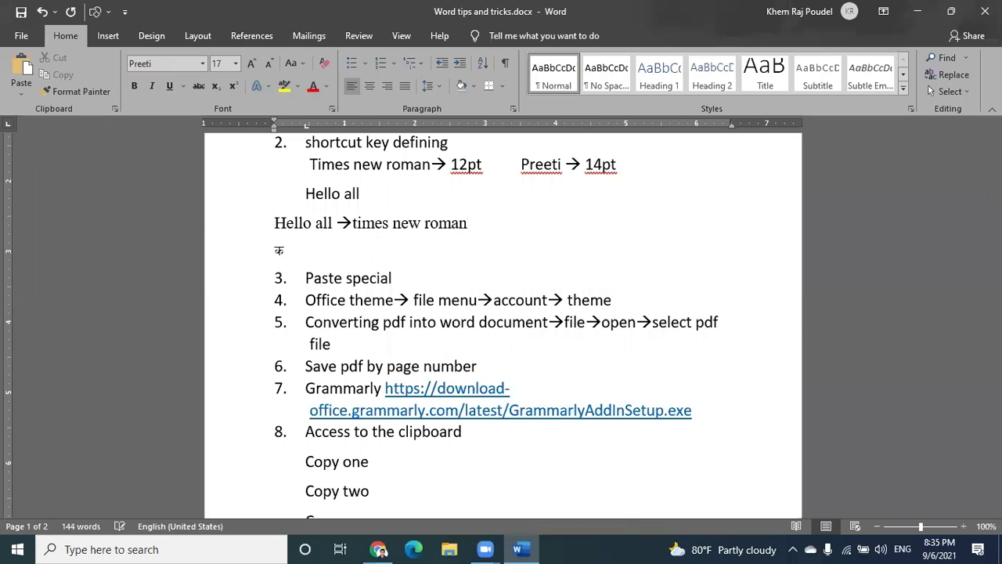
{"action": "type", "text": "g"}
{"action": "key", "text": "BackSpace"}
{"action": "type", "text": "g"}
{"action": "key", "text": "BackSpace"}
{"action": "type", "text": "fdgf"}
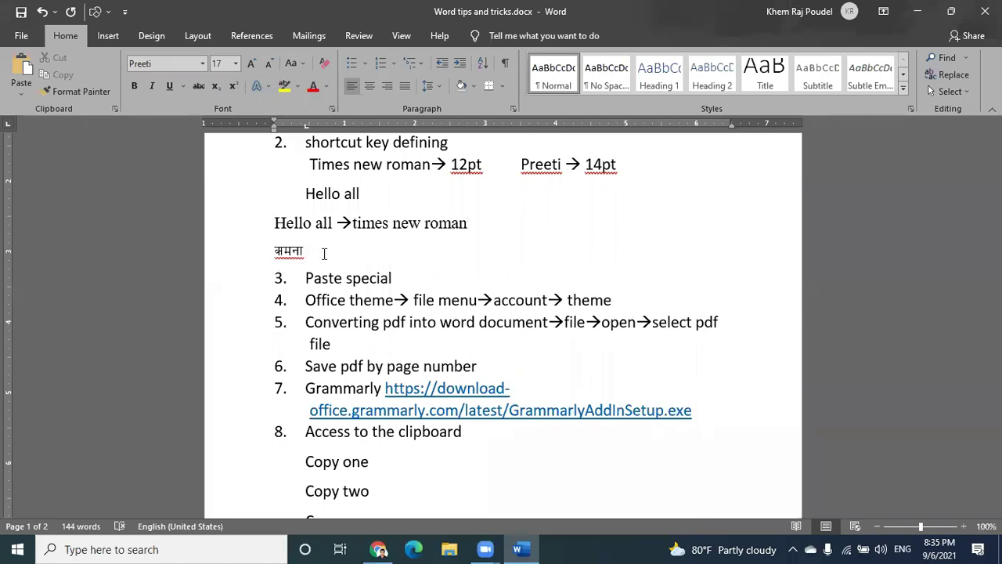
Start an empty line after कामना and switch its font back to Times New Roman.
{"action": "key", "text": "BackSpace"}
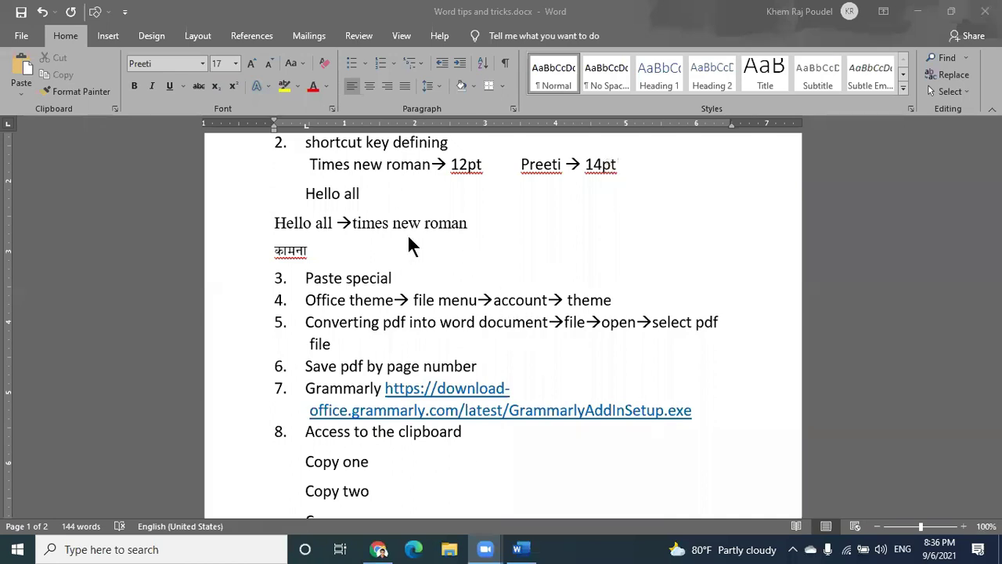
{"action": "scroll", "coordinate": [355, 256], "scroll_direction": "up", "scroll_amount": 1}
{"action": "left_click", "coordinate": [316, 290]}
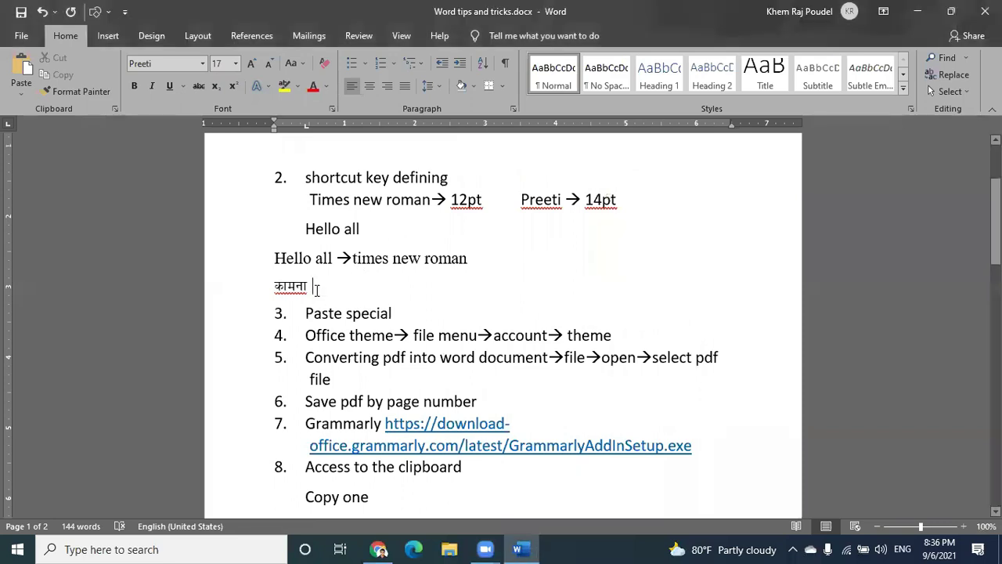
{"action": "key", "text": "Return"}
{"action": "type", "text": "nep"}
{"action": "key", "text": "BackSpace"}
{"action": "key", "text": "BackSpace"}
{"action": "key", "text": "BackSpace"}
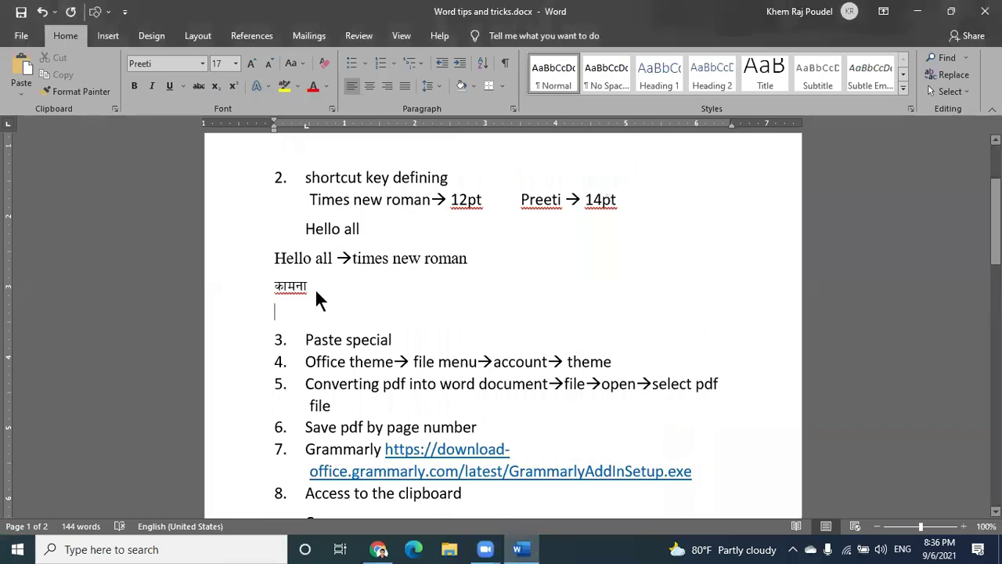
{"action": "key", "text": "alt"}
{"action": "key", "text": "alt+t"}
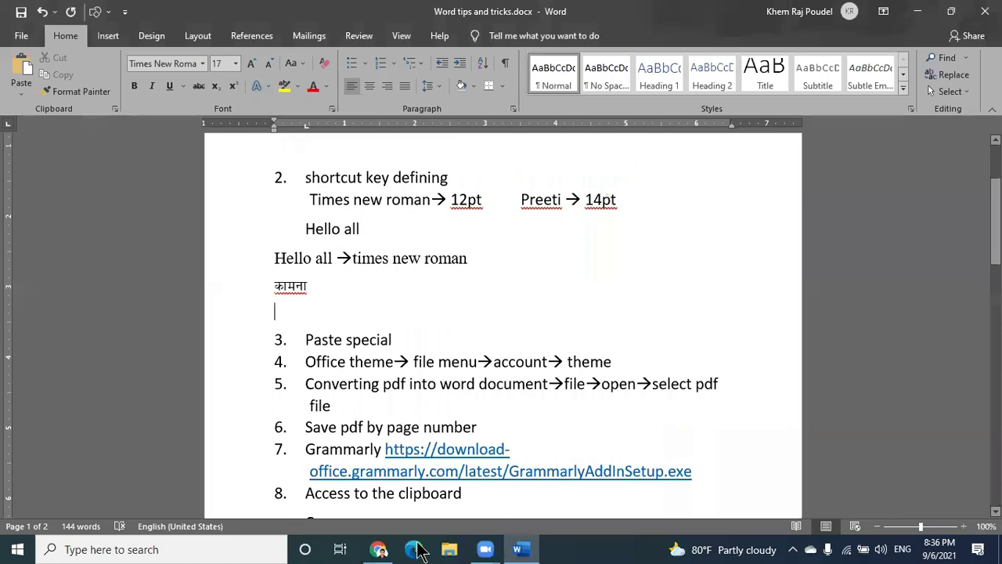
{"action": "left_click", "coordinate": [497, 550]}
Bring up Word Options via File > Options, reposition the window, and select Proofing.
{"action": "left_click", "coordinate": [124, 13]}
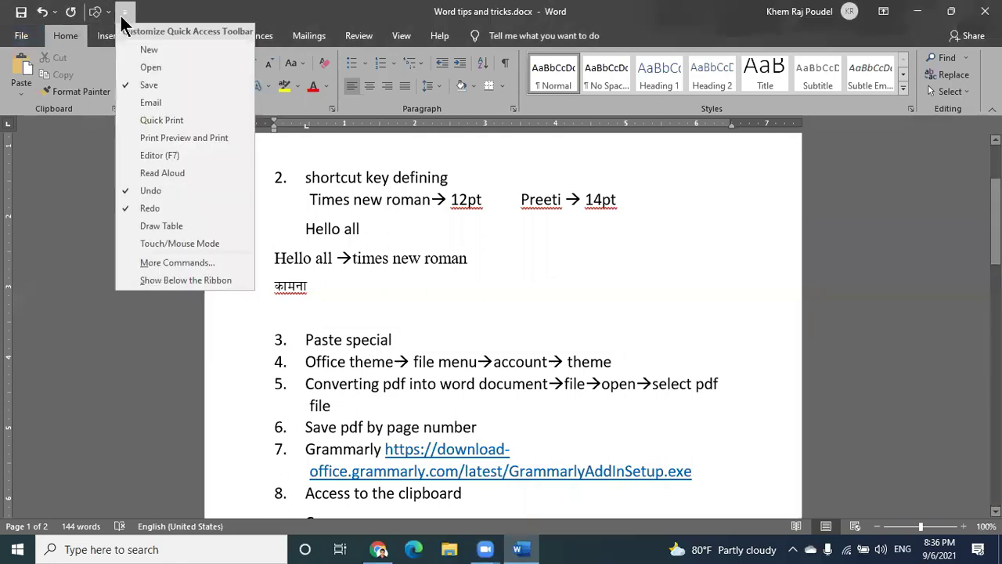
{"action": "left_click", "coordinate": [176, 264]}
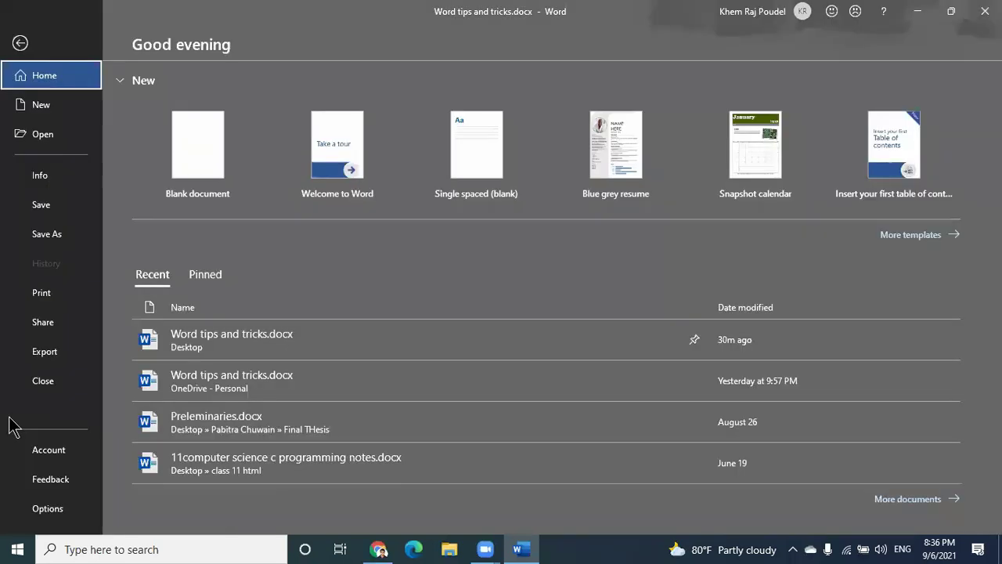
{"action": "left_click", "coordinate": [39, 509]}
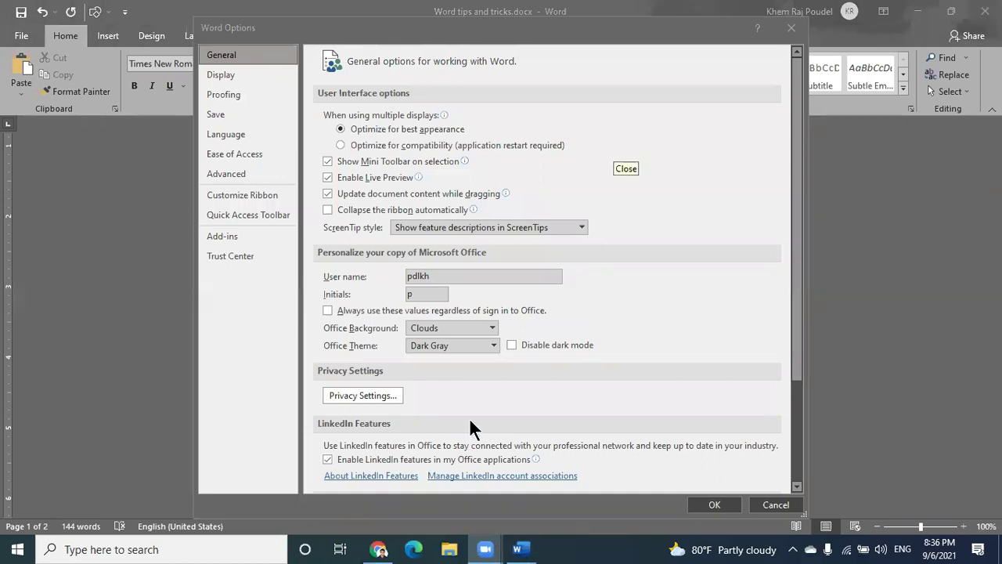
{"action": "left_click", "coordinate": [519, 33]}
{"action": "left_click_drag", "start_coordinate": [518, 30], "coordinate": [524, 58]}
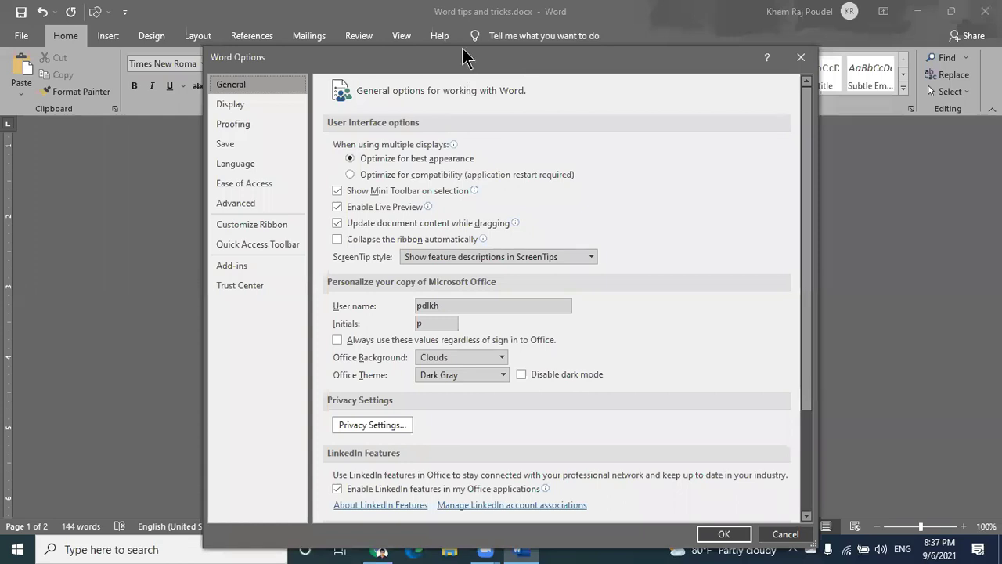
{"action": "left_click_drag", "start_coordinate": [460, 68], "coordinate": [463, 40]}
{"action": "left_click", "coordinate": [247, 97]}
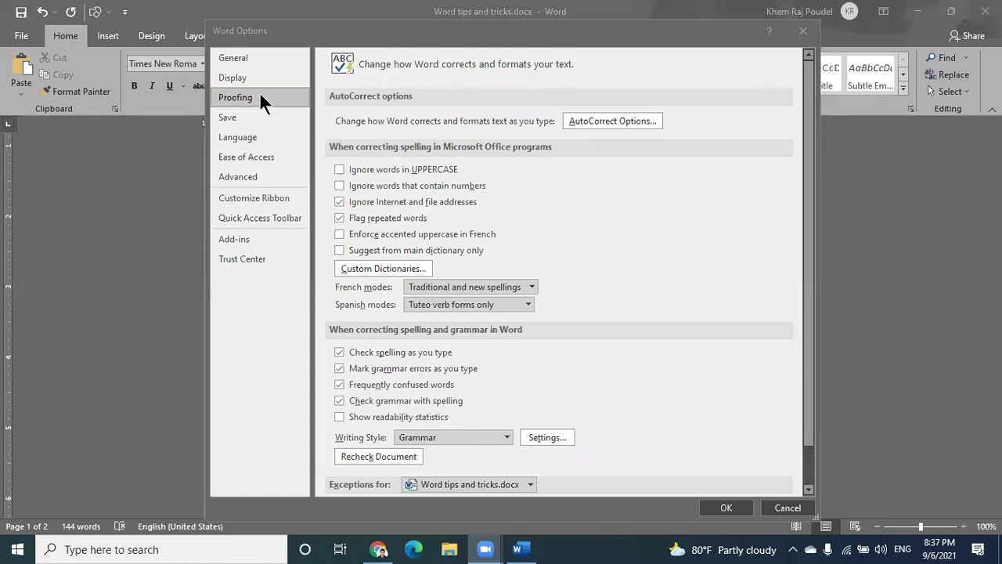
Close and reopen Word Options, landing back on the Proofing page.
{"action": "left_click", "coordinate": [804, 31]}
{"action": "left_click", "coordinate": [125, 12]}
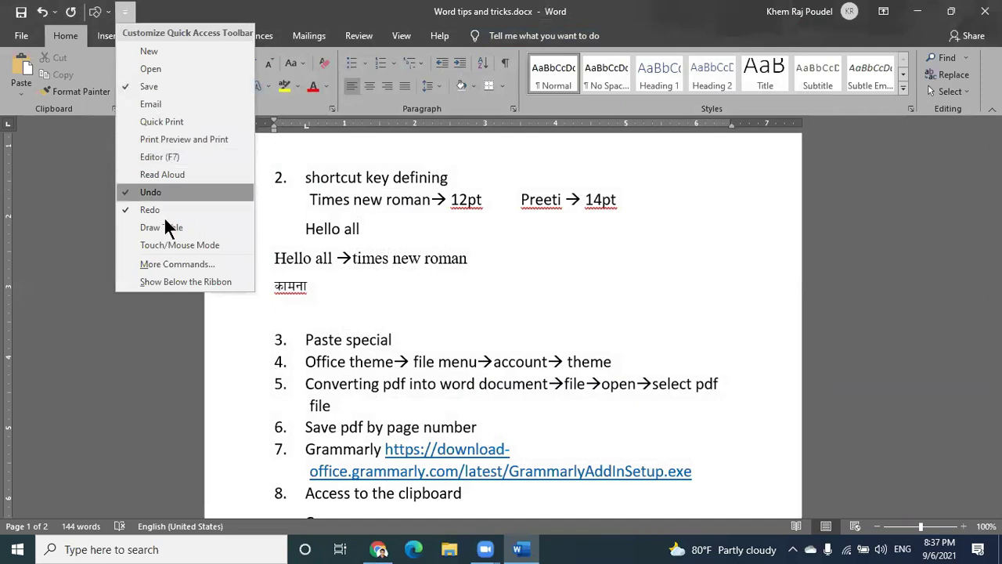
{"action": "left_click", "coordinate": [173, 264]}
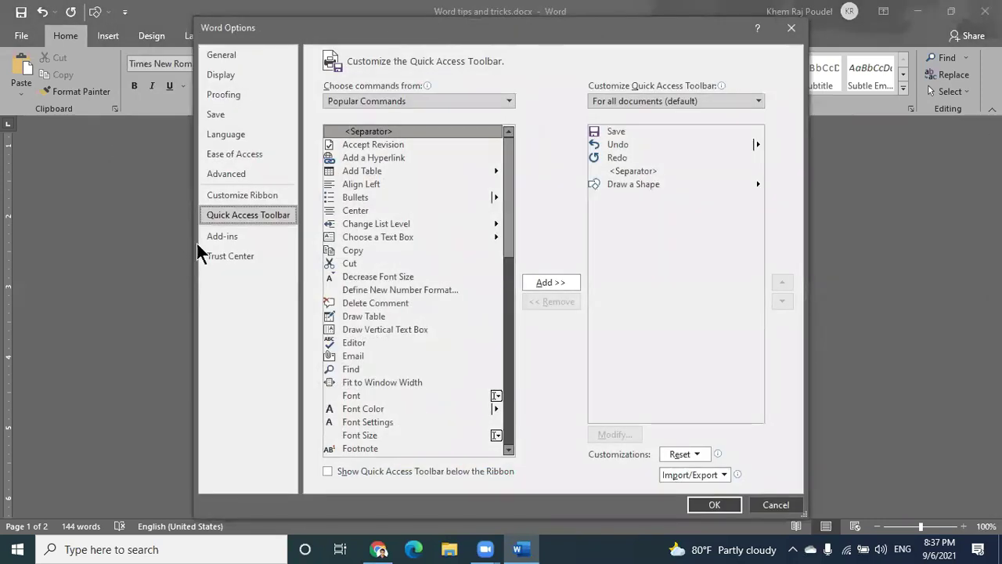
{"action": "left_click", "coordinate": [223, 95]}
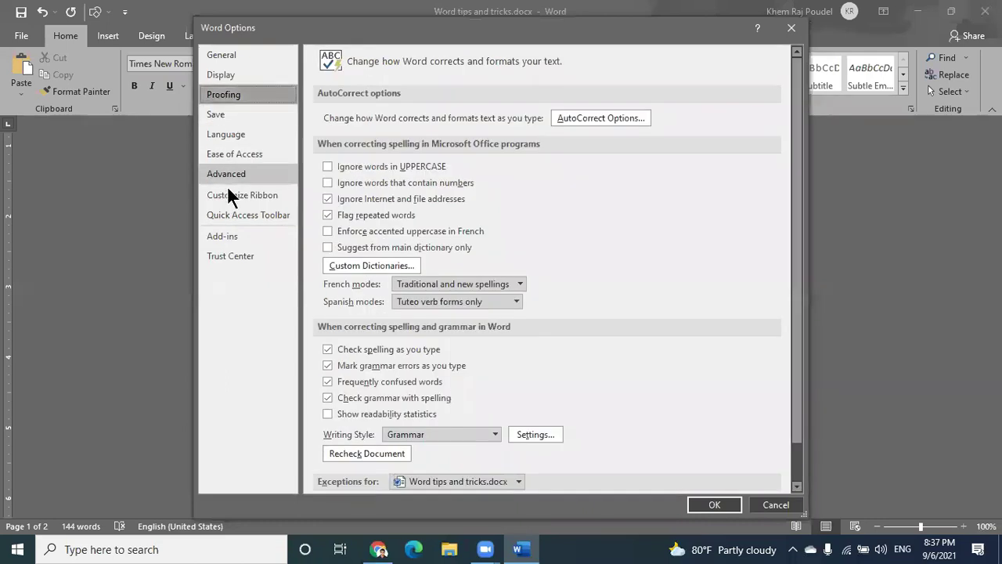
{"action": "left_click", "coordinate": [232, 196]}
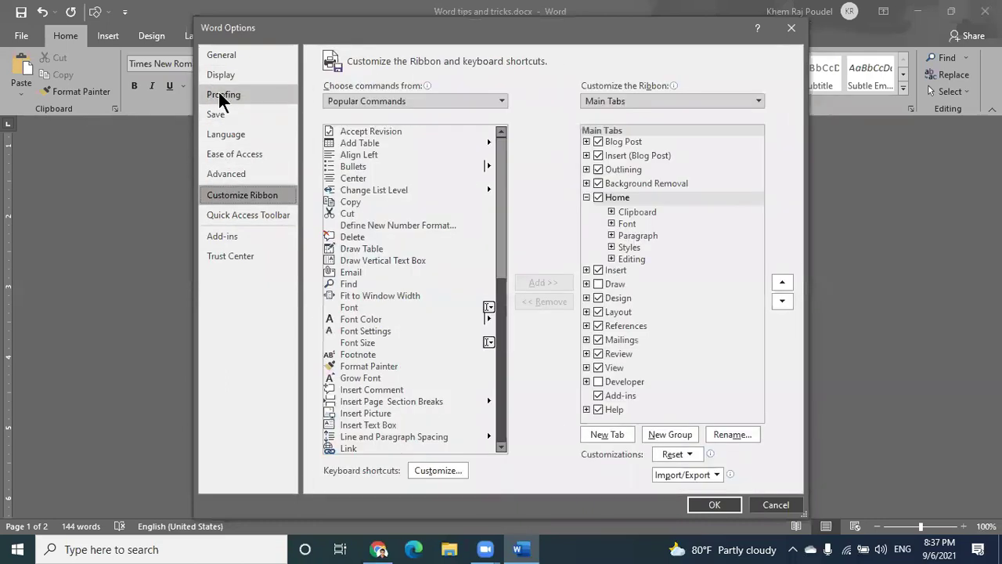
{"action": "left_click", "coordinate": [219, 92]}
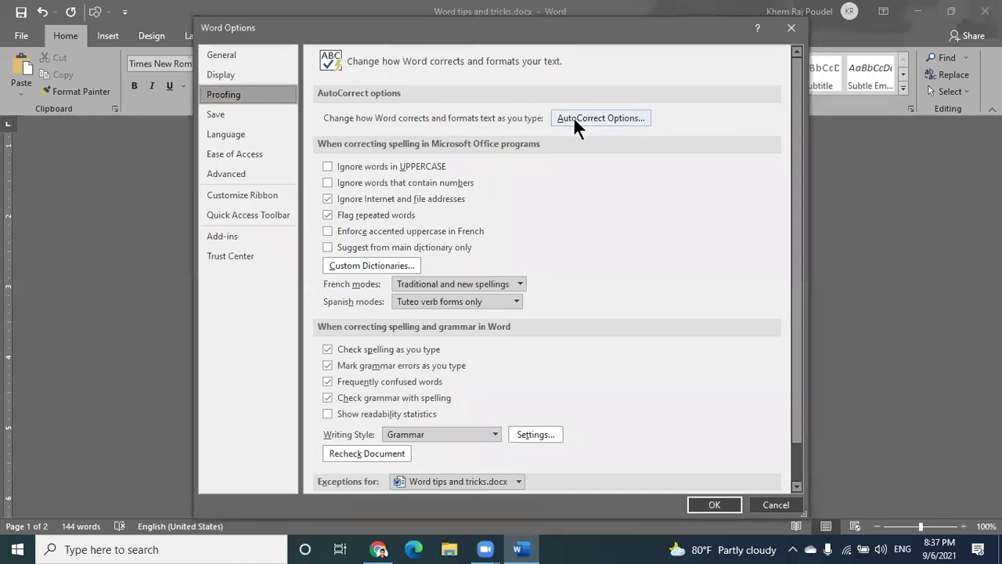
Turn on Ignore words in UPPERCASE and Ignore words that contain numbers.
{"action": "left_click", "coordinate": [326, 166]}
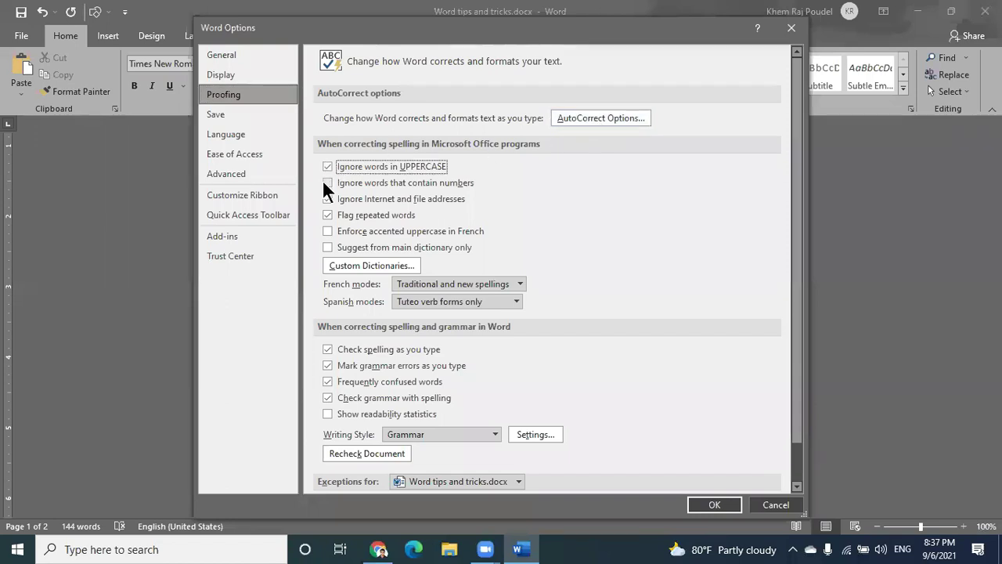
{"action": "left_click", "coordinate": [328, 183]}
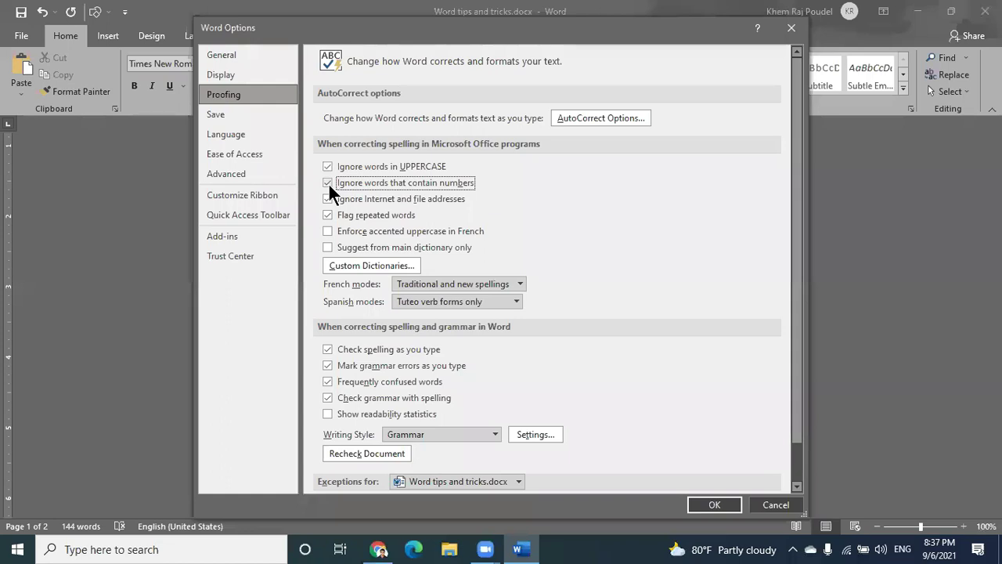
{"action": "left_click", "coordinate": [328, 166]}
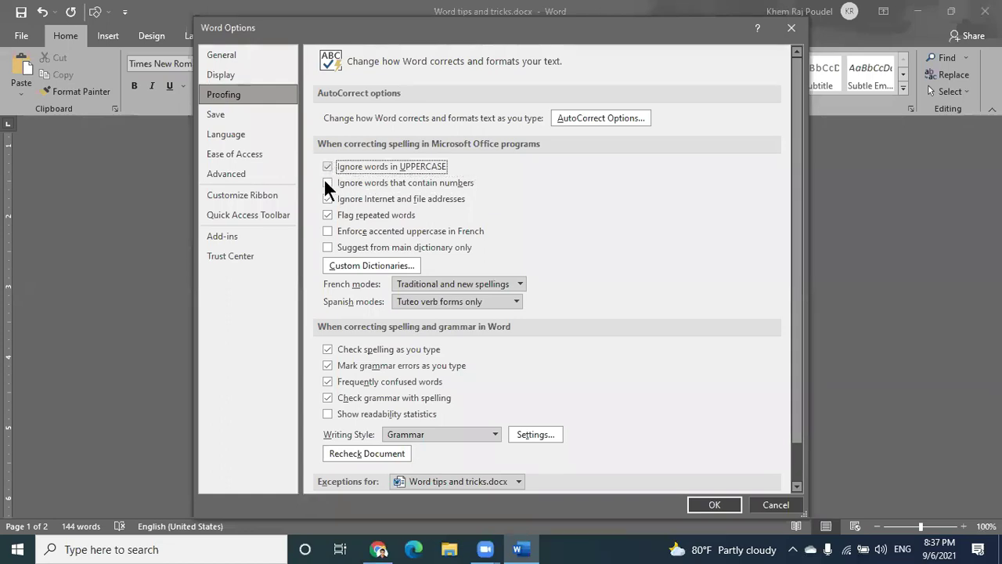
{"action": "left_click", "coordinate": [325, 183]}
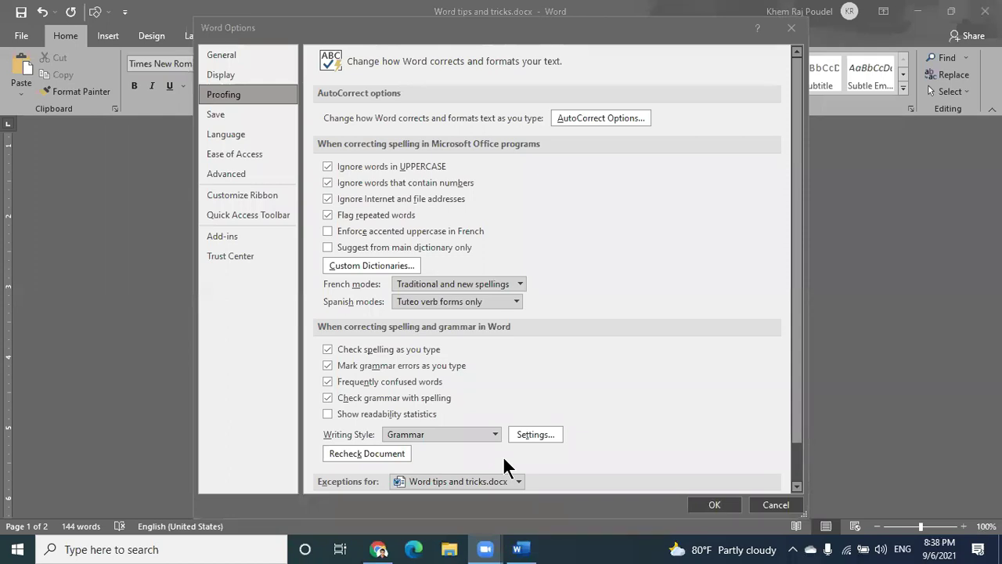
{"action": "left_click", "coordinate": [583, 118]}
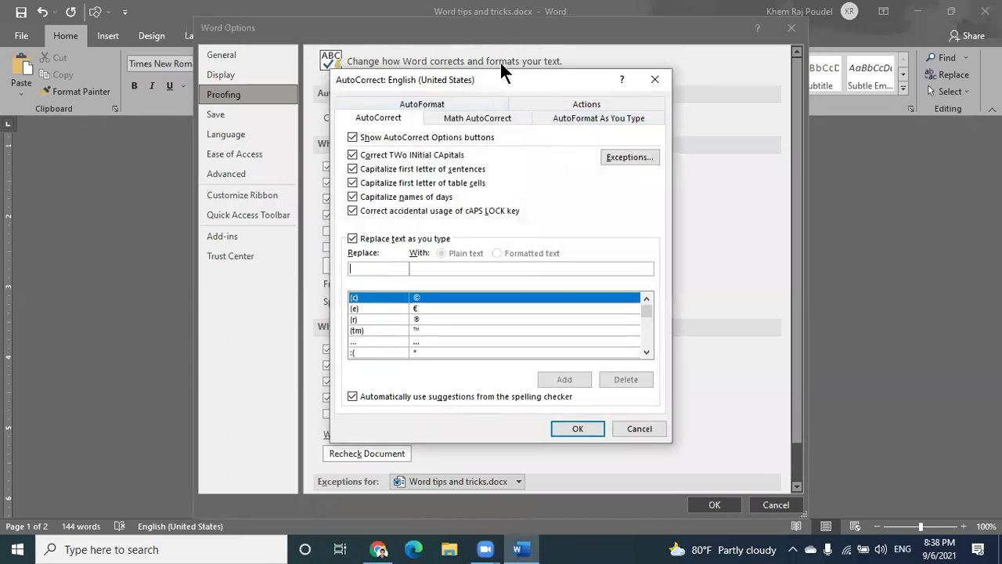
Uncheck Straight quotes with smart quotes under AutoFormat As You Type and confirm with OK.
{"action": "left_click_drag", "start_coordinate": [486, 77], "coordinate": [498, 72]}
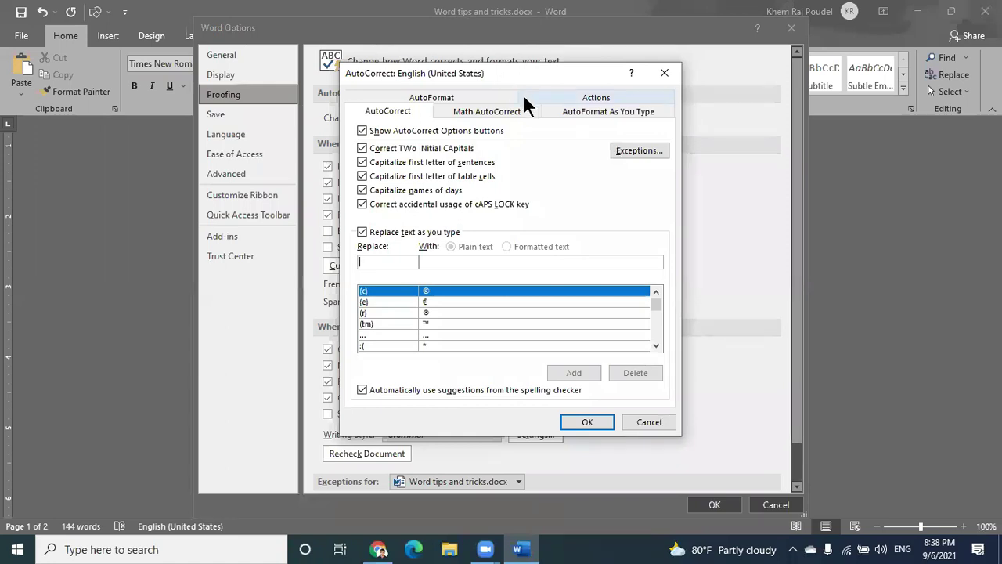
{"action": "left_click", "coordinate": [578, 111]}
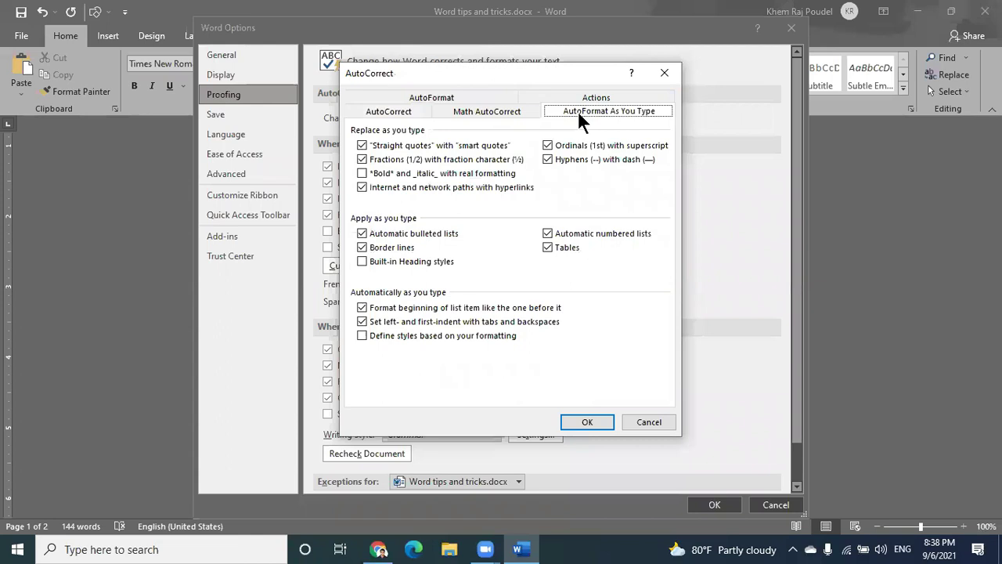
{"action": "left_click_drag", "start_coordinate": [501, 72], "coordinate": [768, 88]}
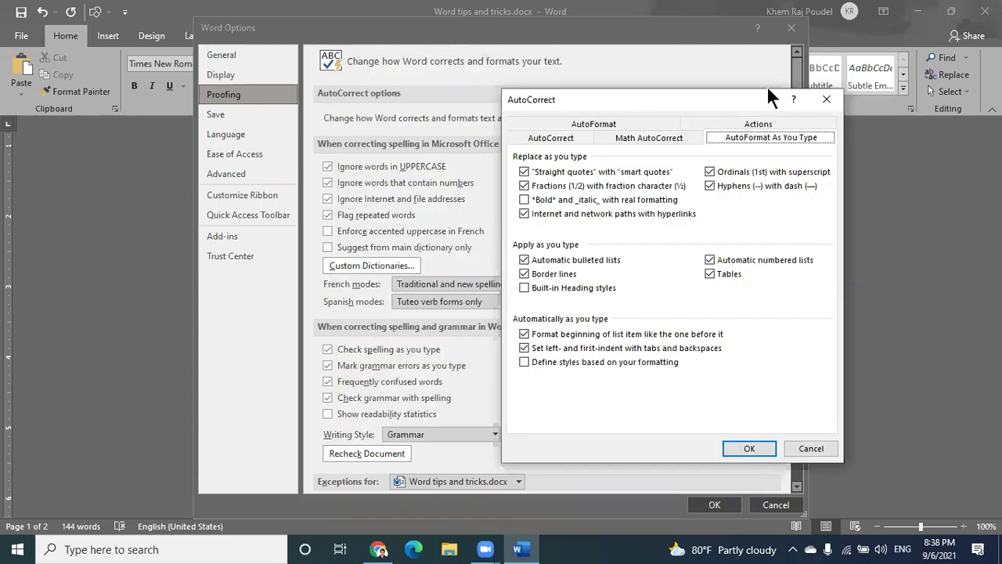
{"action": "left_click", "coordinate": [826, 99]}
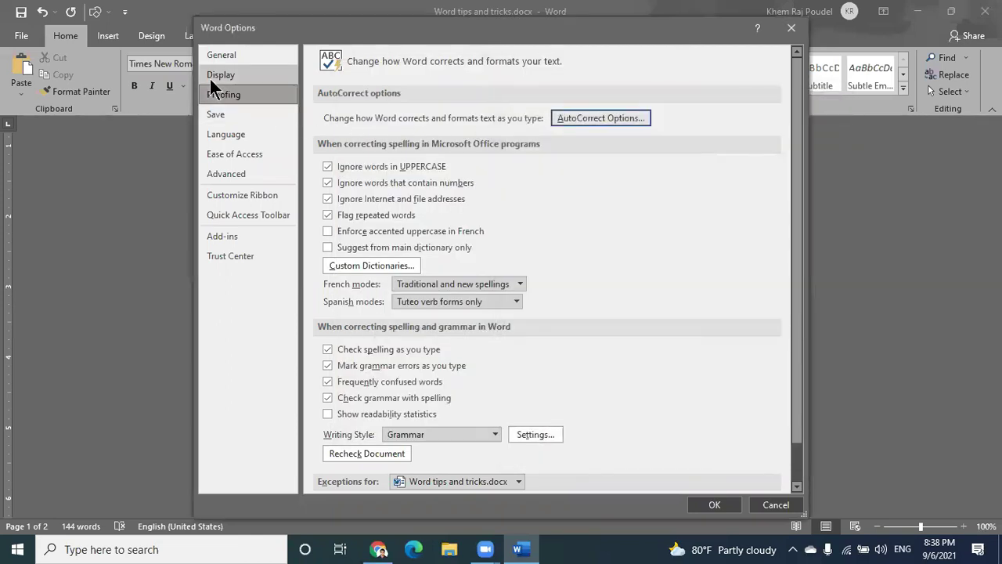
{"action": "left_click", "coordinate": [241, 110]}
{"action": "left_click", "coordinate": [240, 94]}
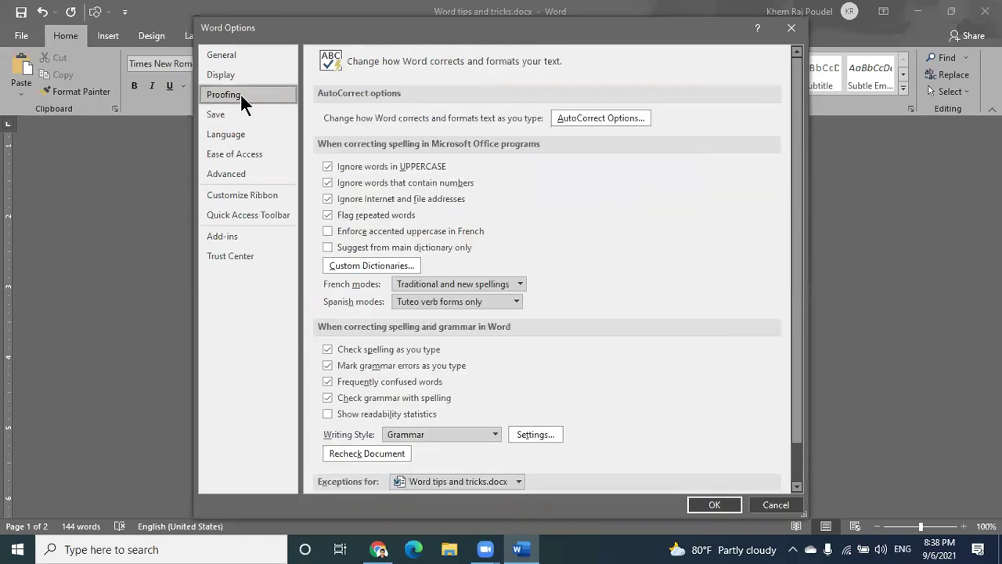
{"action": "left_click", "coordinate": [601, 118]}
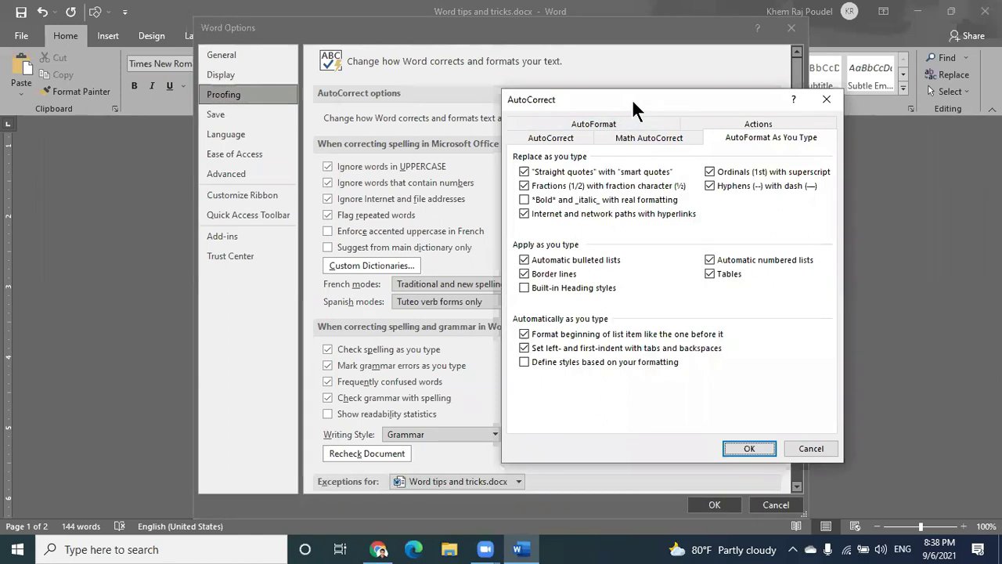
{"action": "left_click_drag", "start_coordinate": [607, 97], "coordinate": [397, 74]}
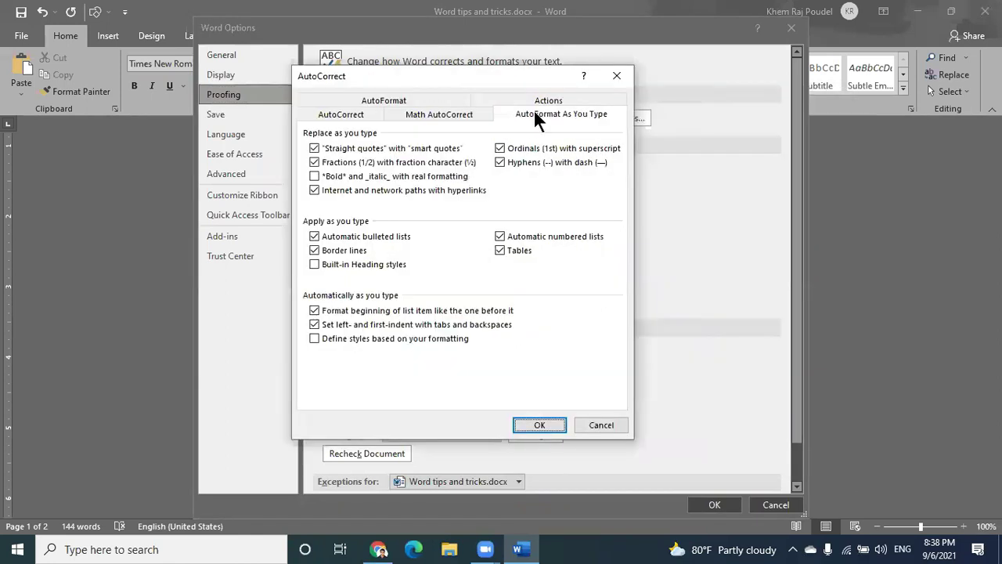
{"action": "left_click", "coordinate": [329, 147]}
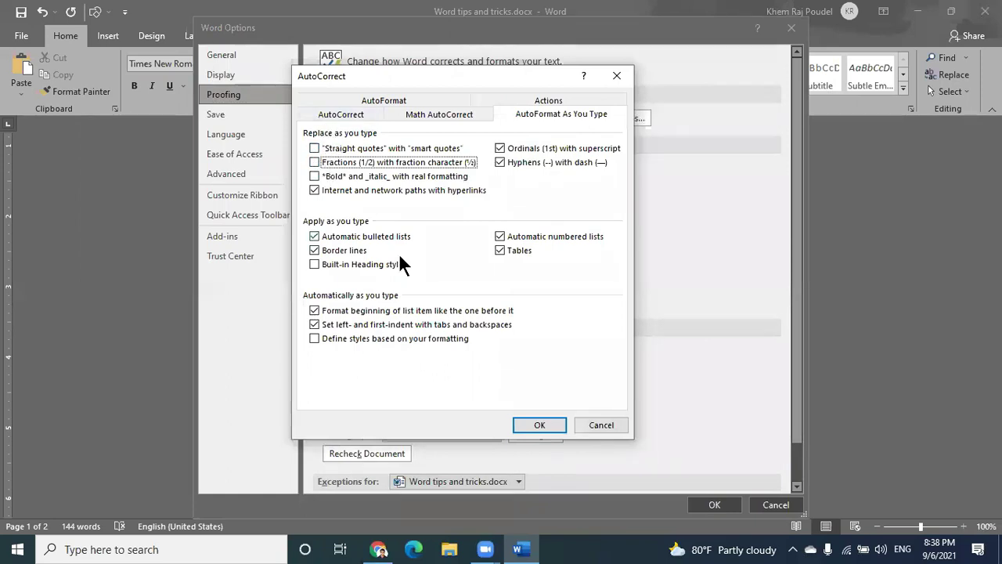
{"action": "left_click", "coordinate": [547, 424]}
{"action": "scroll", "coordinate": [609, 252], "scroll_direction": "down", "scroll_amount": 1}
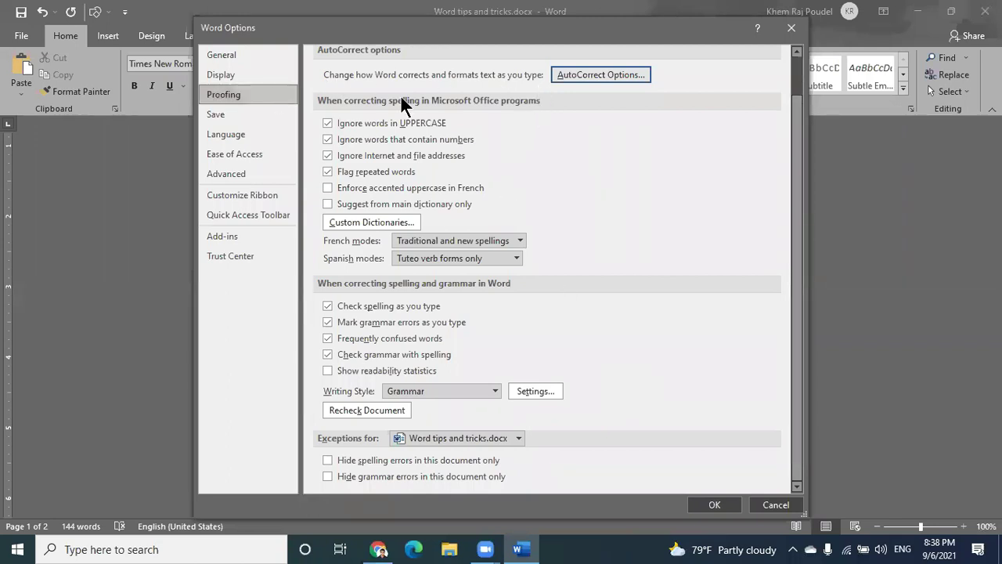
Recheck AutoFormat As You Type, leaving smart quote replacement off, then close Word Options.
{"action": "left_click", "coordinate": [595, 74]}
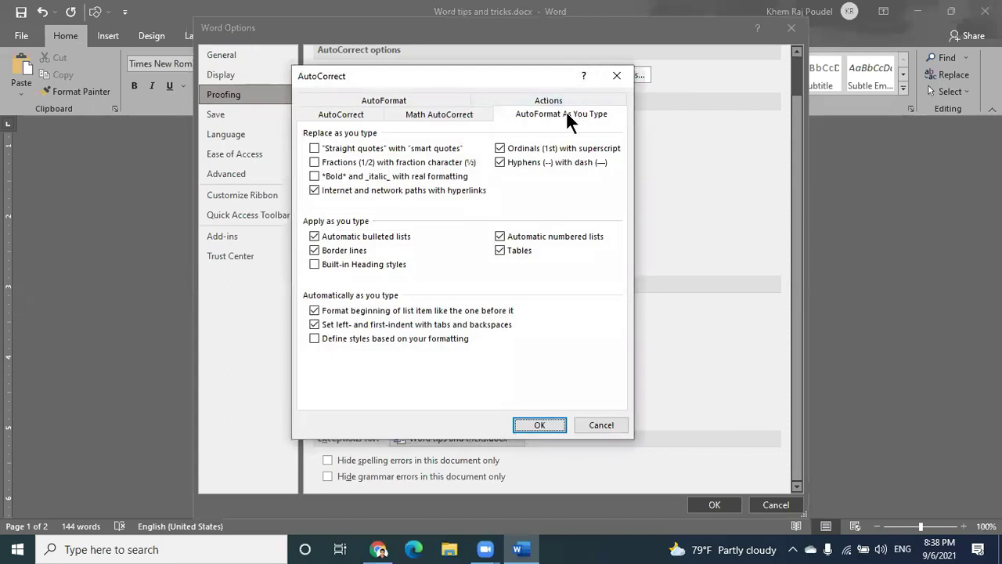
{"action": "left_click", "coordinate": [314, 148]}
{"action": "left_click", "coordinate": [314, 162]}
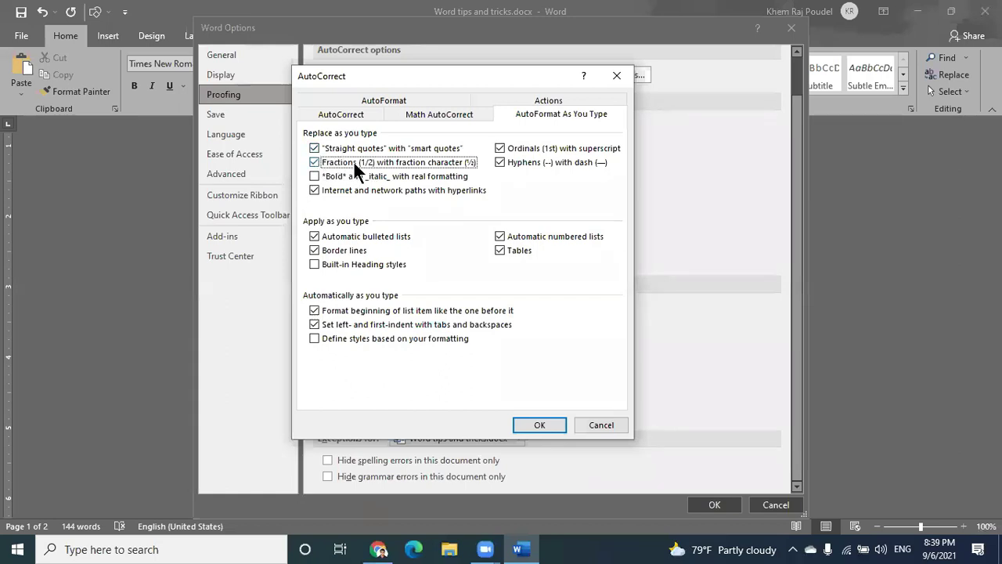
{"action": "left_click", "coordinate": [311, 148]}
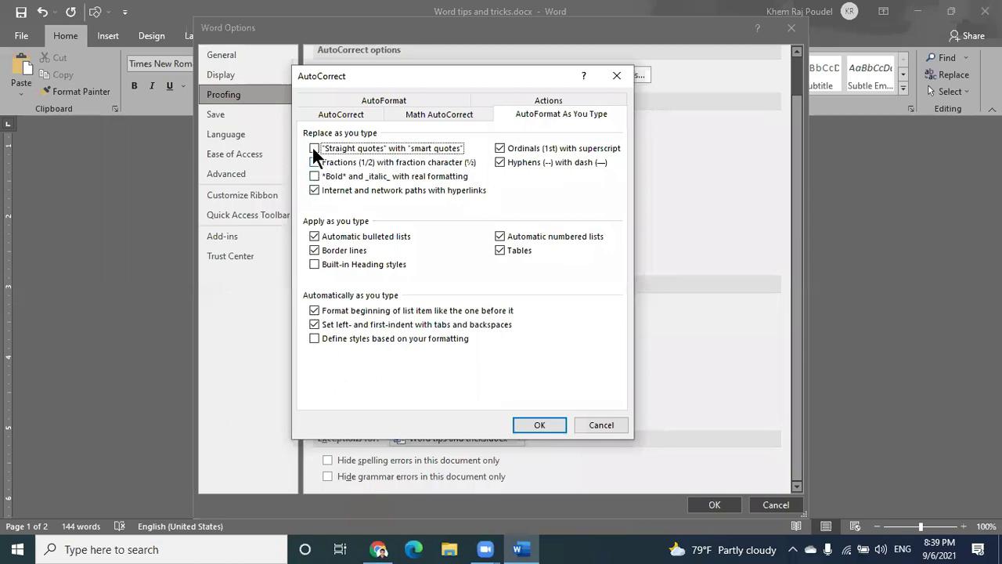
{"action": "left_click", "coordinate": [537, 423]}
{"action": "left_click", "coordinate": [792, 30]}
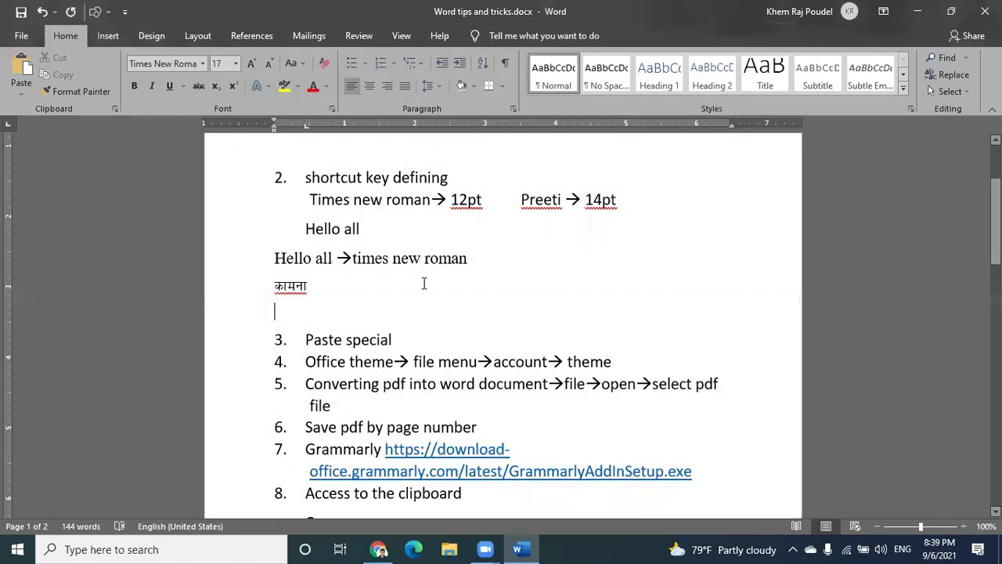
Type 'Problem is solved' and start an unnumbered line under Paste special.
{"action": "type", "text": "Problem is solved"}
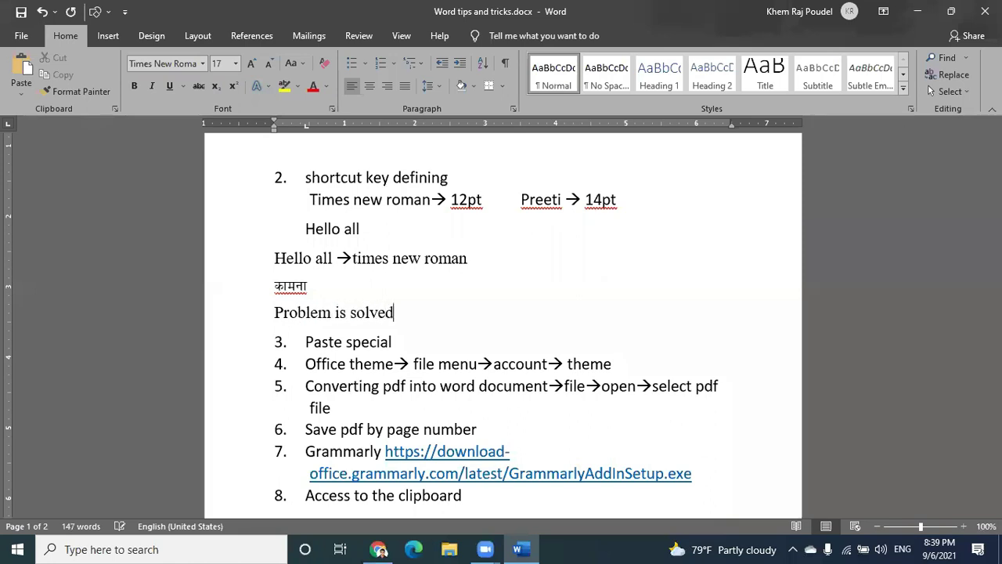
{"action": "left_click", "coordinate": [406, 350]}
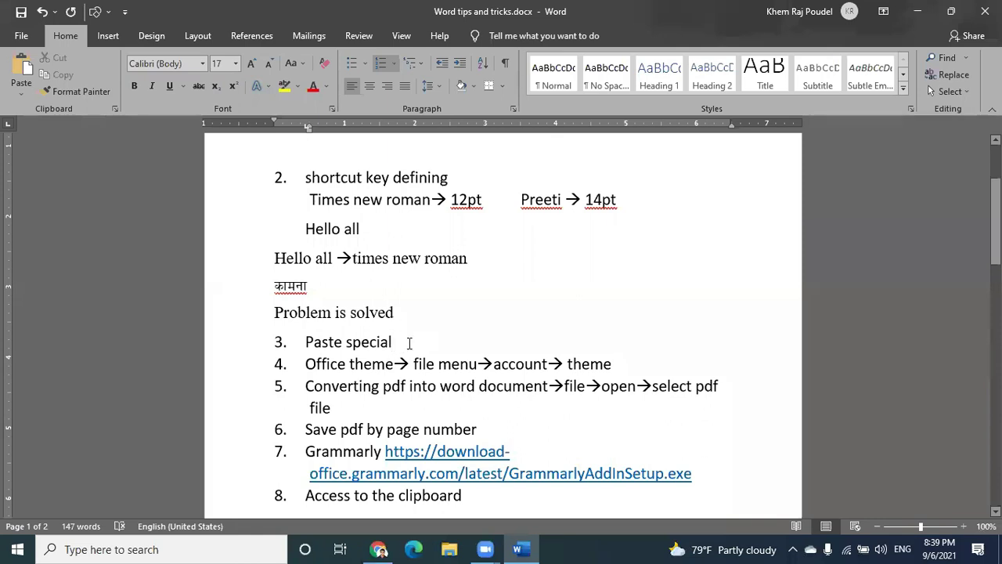
{"action": "scroll", "coordinate": [409, 344], "scroll_direction": "up", "scroll_amount": 3}
{"action": "scroll", "coordinate": [410, 346], "scroll_direction": "down", "scroll_amount": 3}
{"action": "key", "text": "Return"}
{"action": "key", "text": "BackSpace"}
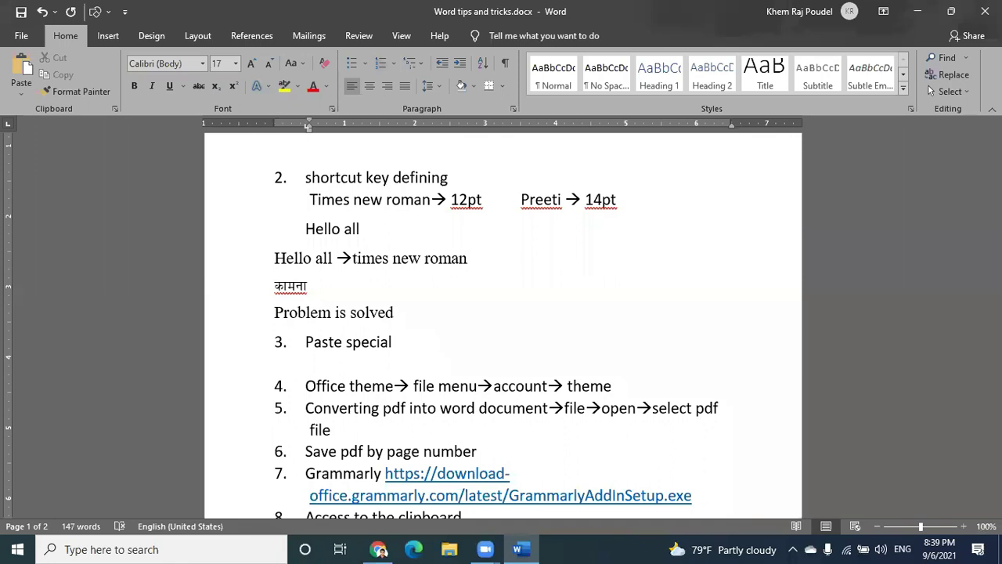
{"action": "scroll", "coordinate": [410, 337], "scroll_direction": "down", "scroll_amount": 2}
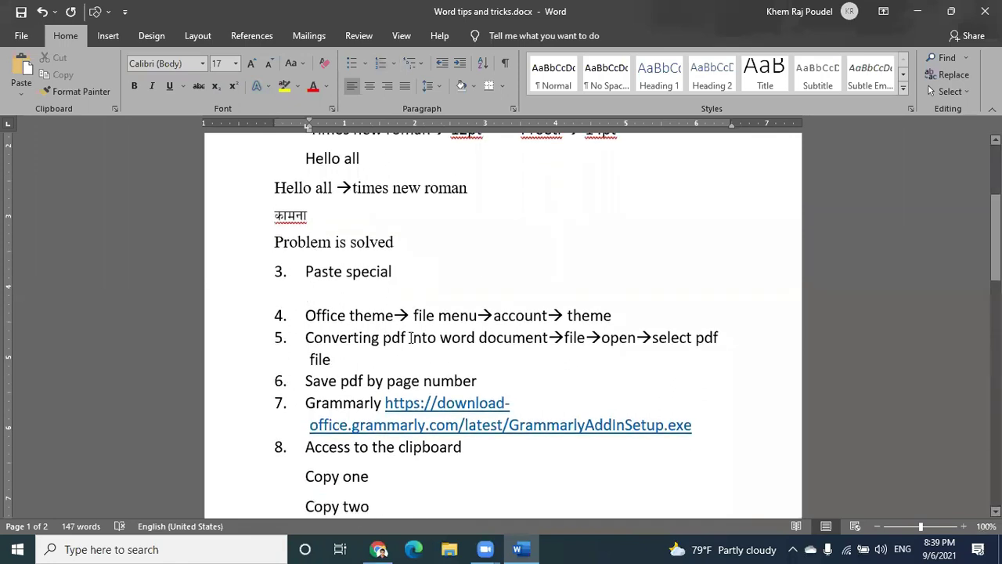
Add notes 'Text copy internet --> different format/differ color/hyperlinked' and 'picture copy--> link/icon', plus a blank line.
{"action": "type", "text": "Text"}
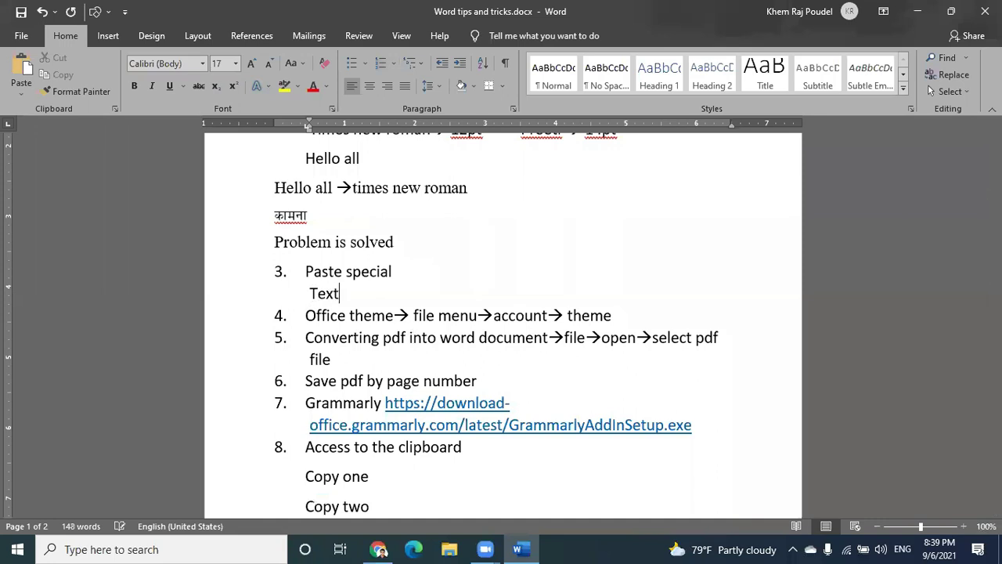
{"action": "type", "text": " copy internet"}
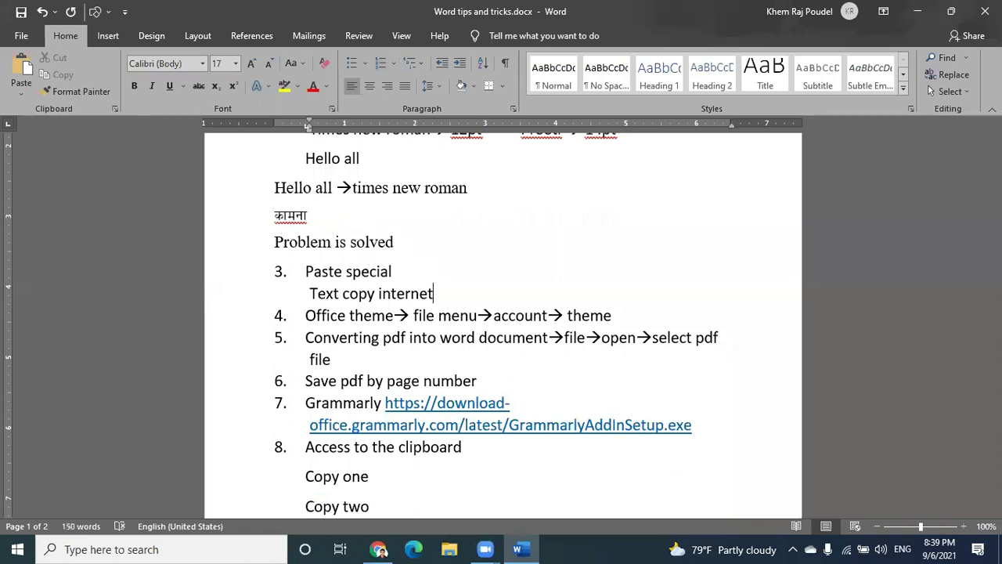
{"action": "type", "text": " --> different format"}
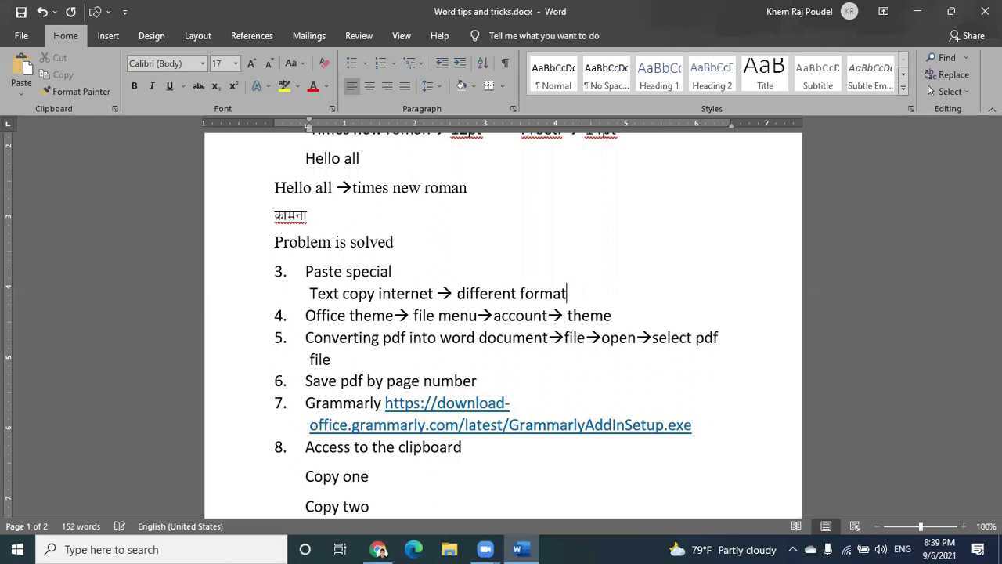
{"action": "type", "text": "/differ"}
{"action": "type", "text": "color/hyperlinked"}
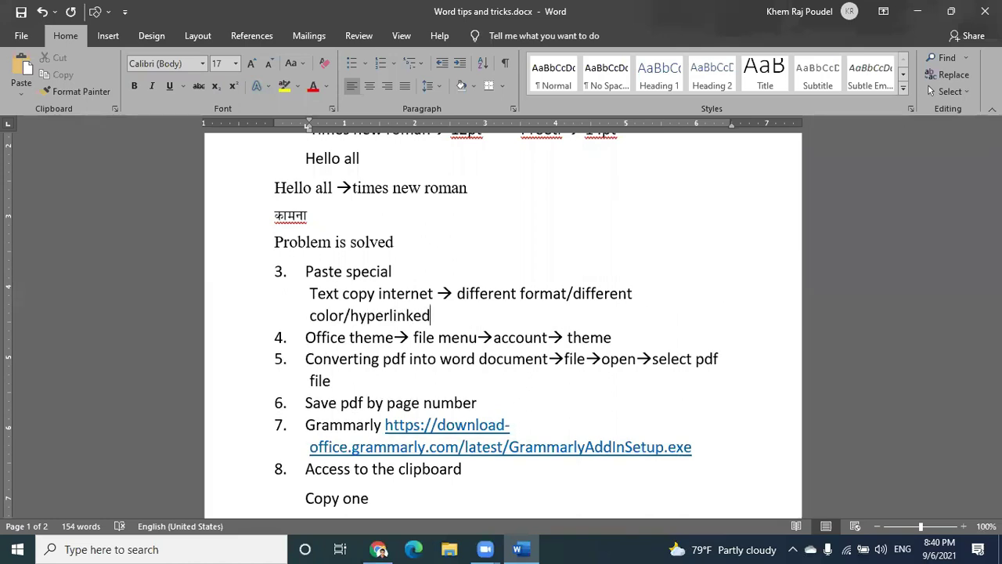
{"action": "key", "text": "Return"}
{"action": "type", "text": "picture copy"}
{"action": "type", "text": "--> "}
{"action": "type", "text": "link"}
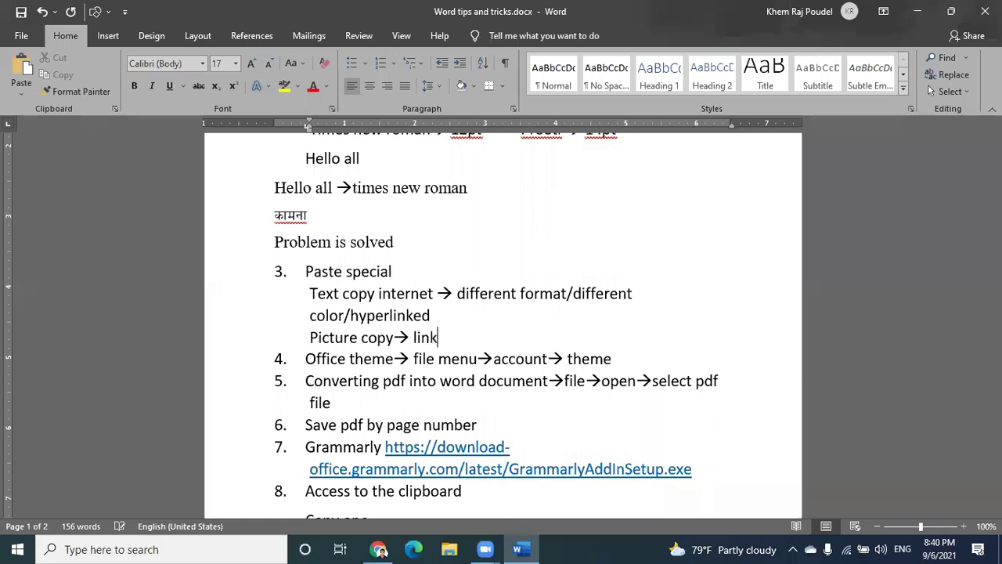
{"action": "type", "text": "/icon"}
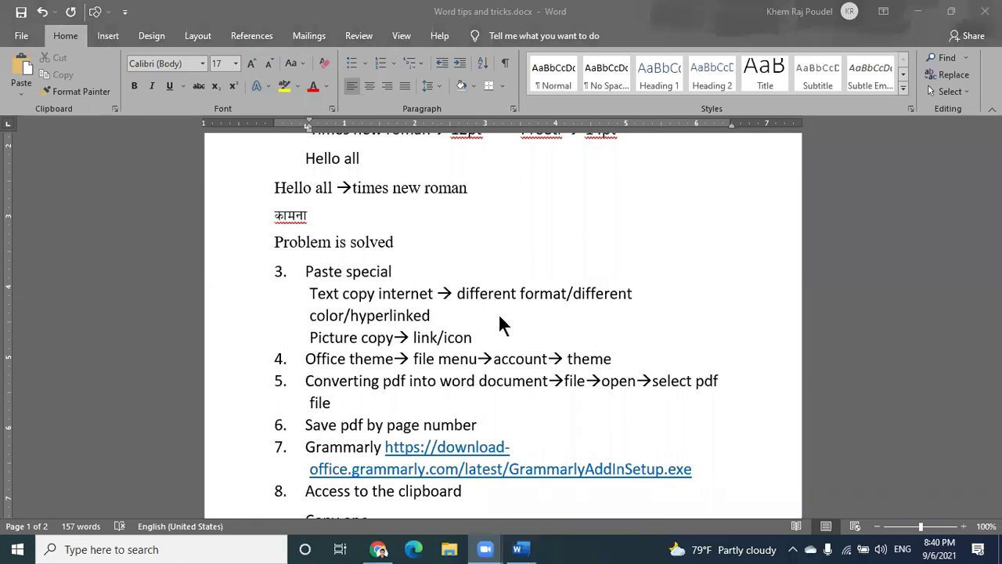
{"action": "scroll", "coordinate": [499, 315], "scroll_direction": "down", "scroll_amount": 2}
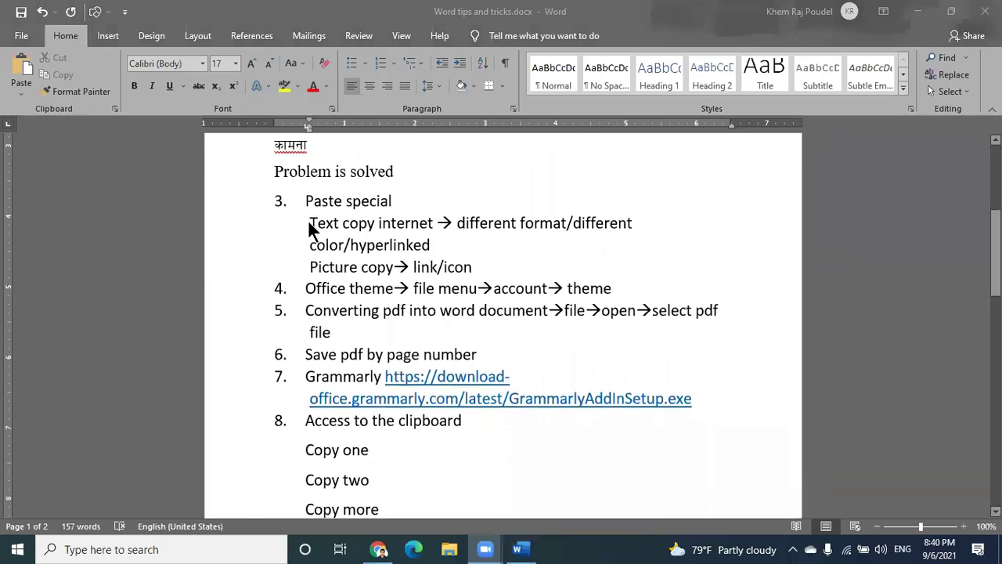
{"action": "key", "text": "Return"}
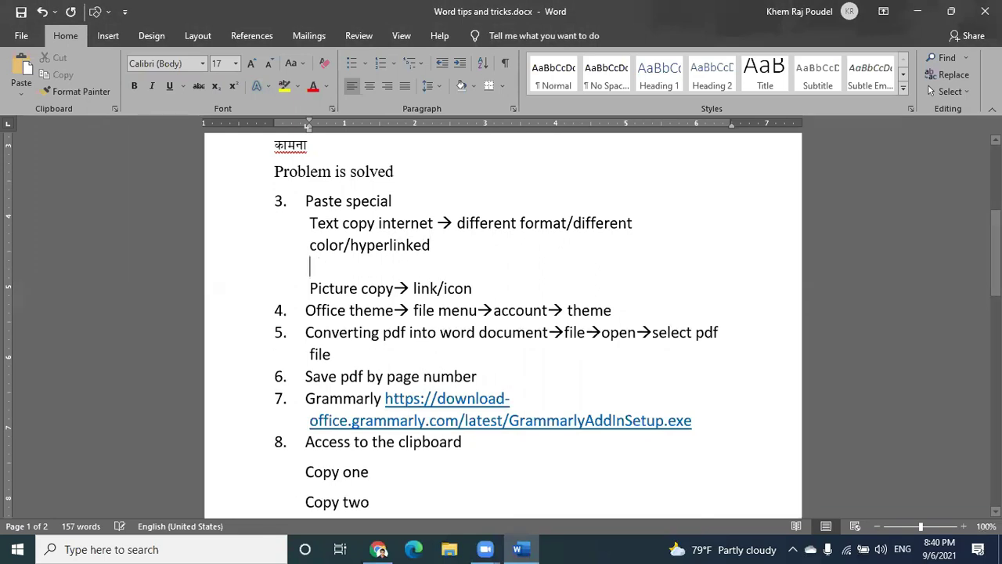
Copy the Wikipedia Artificial intelligence article's opening paragraph and return to Word's empty line.
{"action": "left_click", "coordinate": [378, 549]}
{"action": "left_click", "coordinate": [591, 16]}
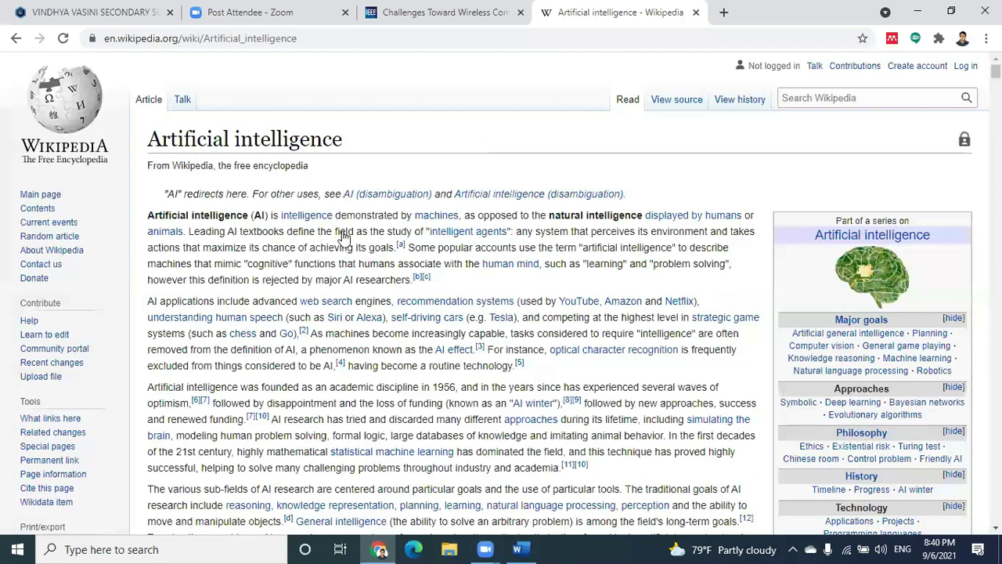
{"action": "left_click", "coordinate": [379, 16]}
{"action": "scroll", "coordinate": [298, 315], "scroll_direction": "down", "scroll_amount": 4}
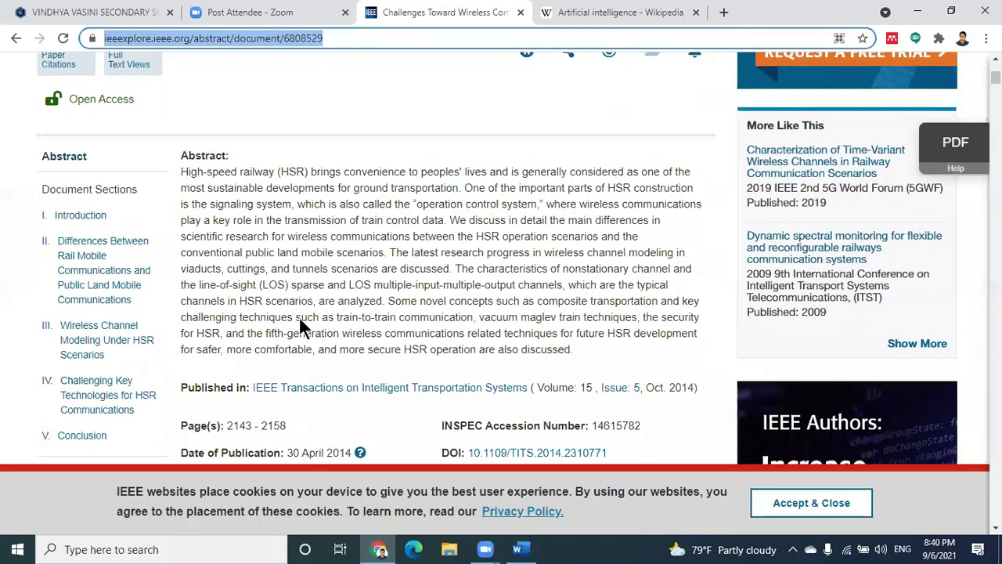
{"action": "scroll", "coordinate": [298, 316], "scroll_direction": "up", "scroll_amount": 5}
{"action": "left_click", "coordinate": [586, 16]}
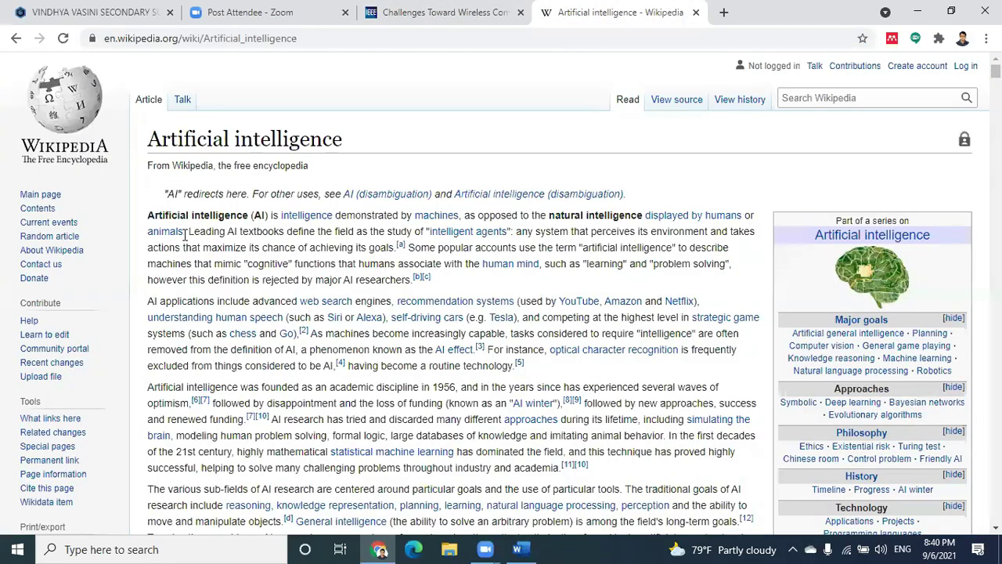
{"action": "mouse_move", "coordinate": [149, 211]}
{"action": "left_mouse_down"}
{"action": "mouse_move", "coordinate": [401, 267]}
{"action": "mouse_move", "coordinate": [440, 291]}
{"action": "left_mouse_up"}
{"action": "key", "text": "ctrl+c"}
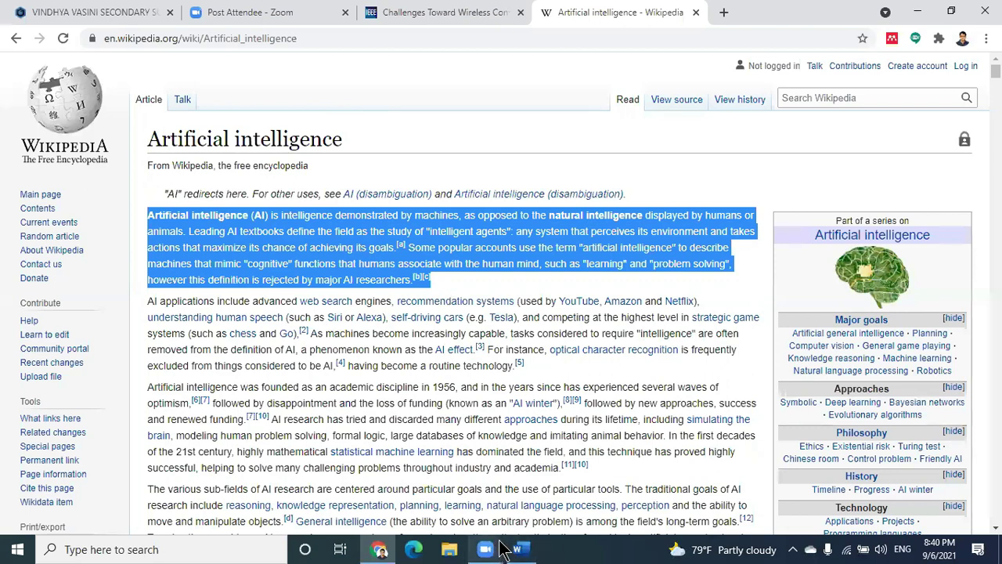
{"action": "left_click", "coordinate": [517, 549]}
{"action": "left_click", "coordinate": [413, 279]}
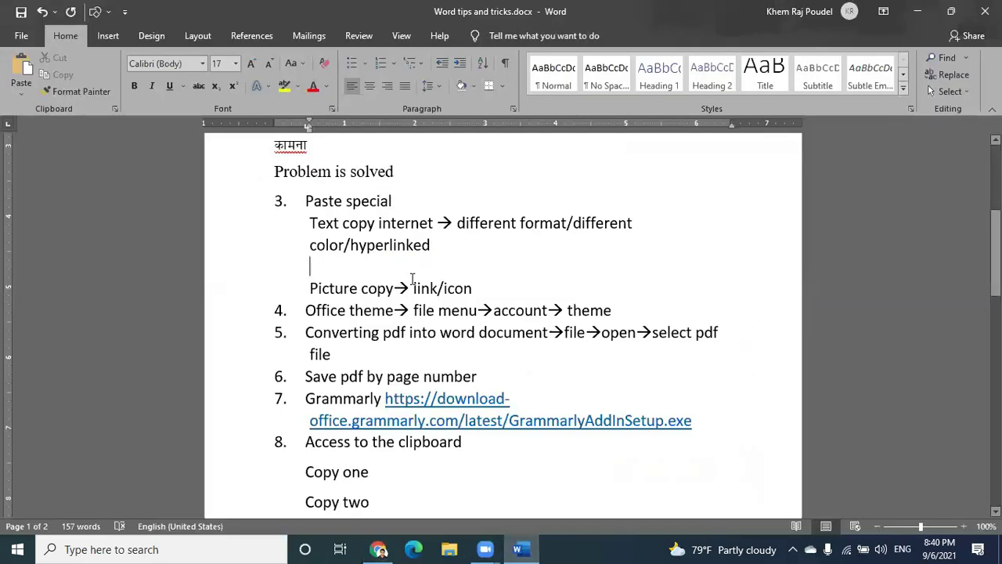
Paste the Wikipedia AI paragraph into item 3 with an empty line after it.
{"action": "key", "text": "ctrl+v"}
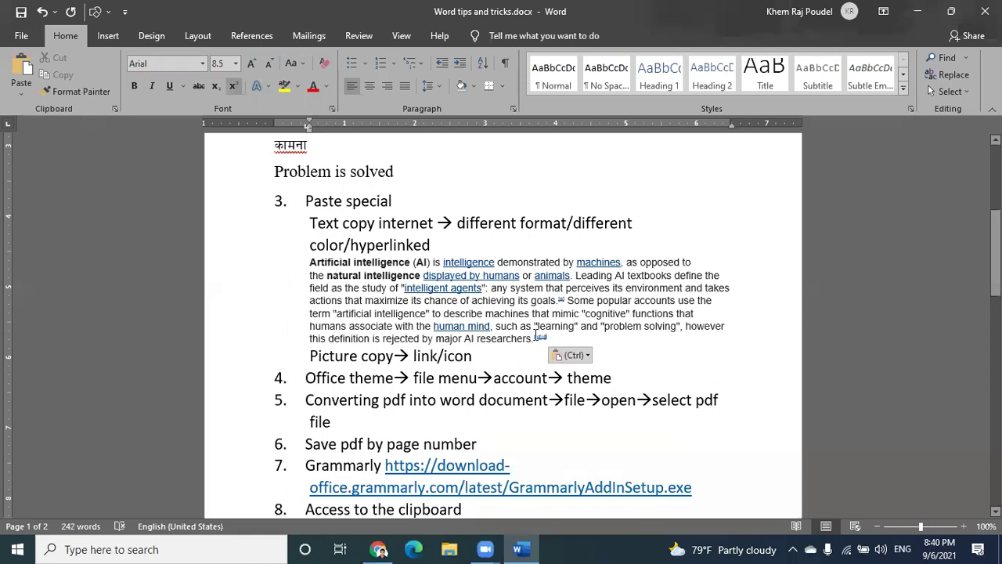
{"action": "key", "text": "Return"}
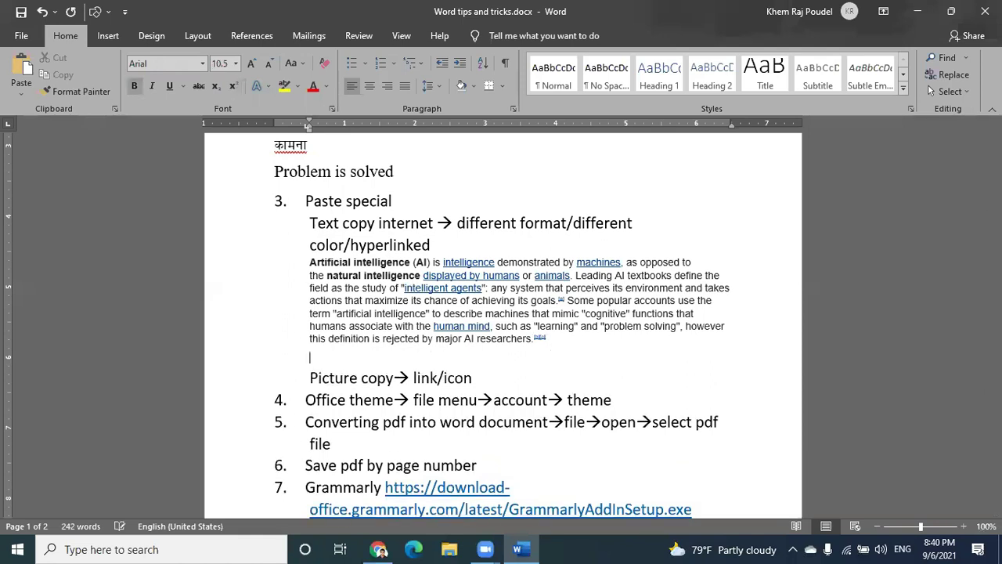
{"action": "left_click_drag", "start_coordinate": [311, 262], "coordinate": [408, 263]}
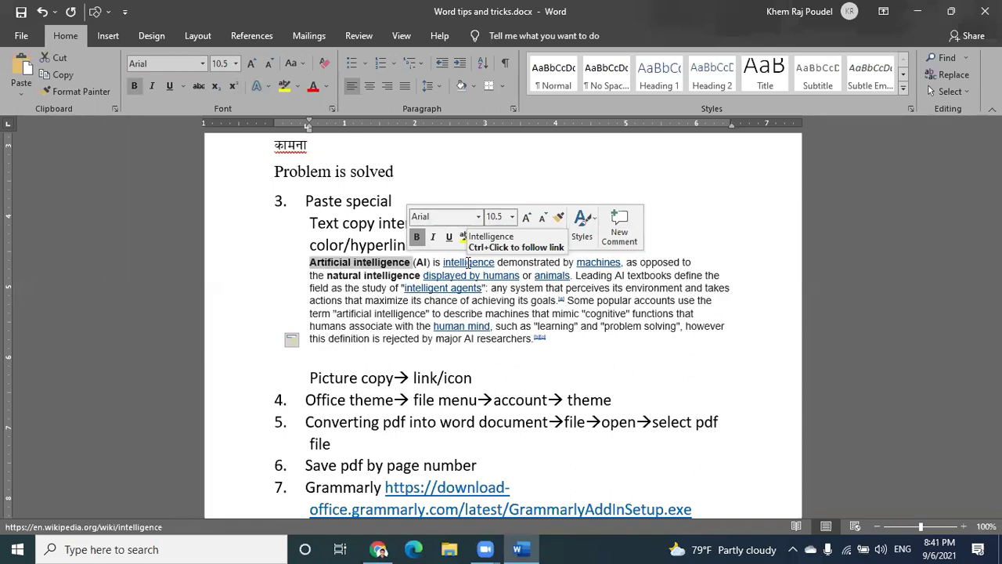
{"action": "left_click", "coordinate": [557, 338]}
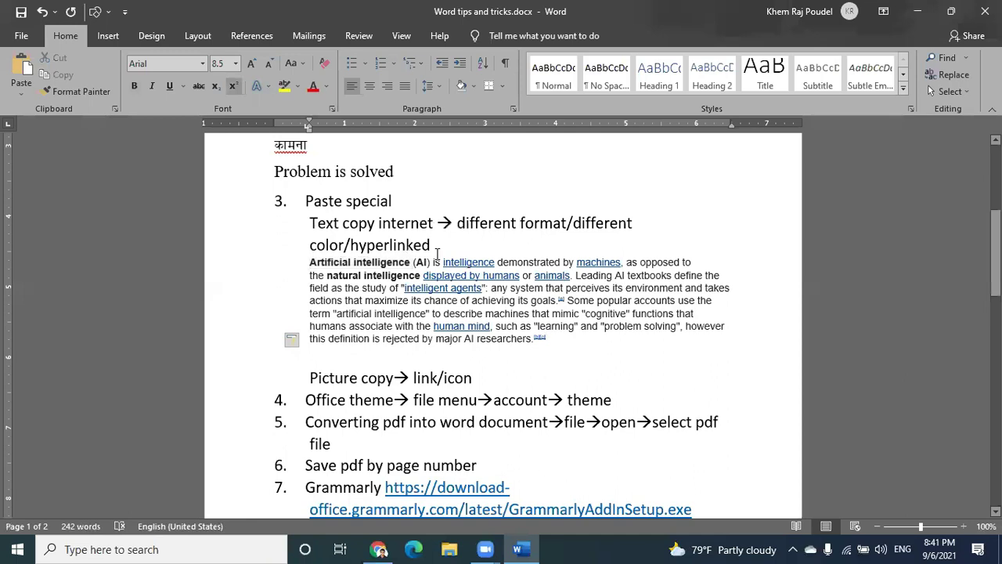
{"action": "left_click_drag", "start_coordinate": [433, 261], "coordinate": [557, 301]}
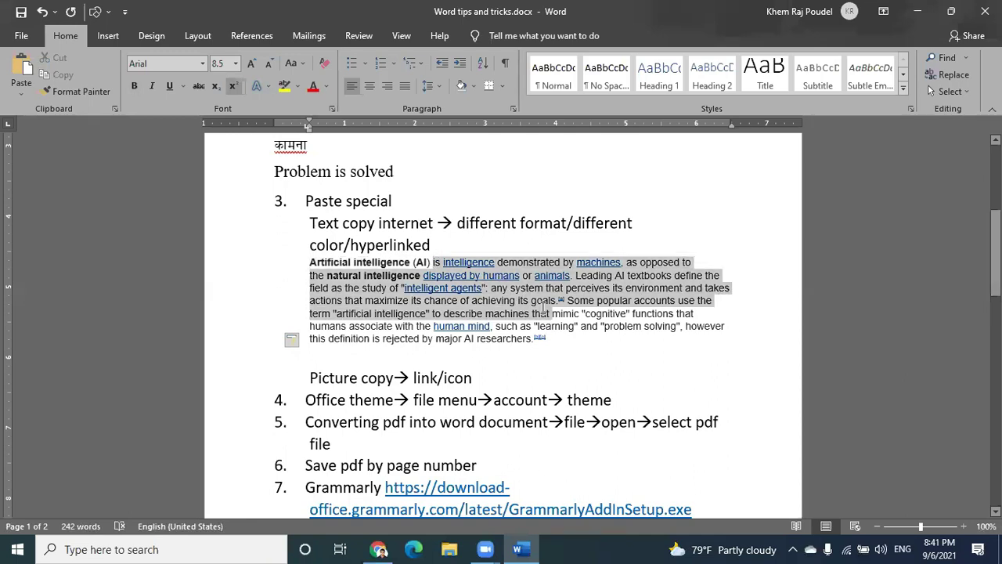
{"action": "left_click", "coordinate": [467, 300]}
Highlight 'of achieving its goals. Some' in yellow and two other passages in grey.
{"action": "left_click_drag", "start_coordinate": [460, 300], "coordinate": [595, 300]}
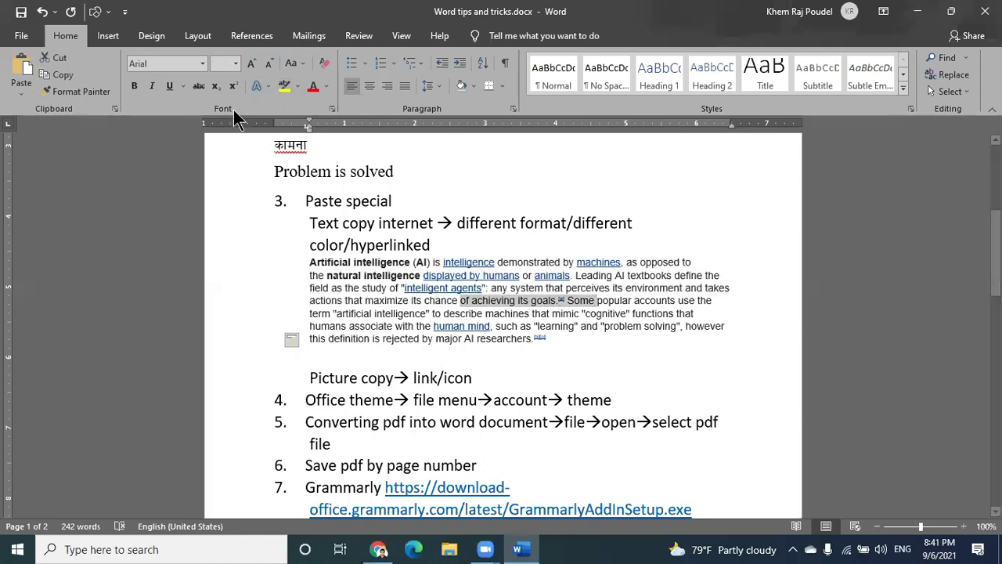
{"action": "left_click", "coordinate": [284, 85]}
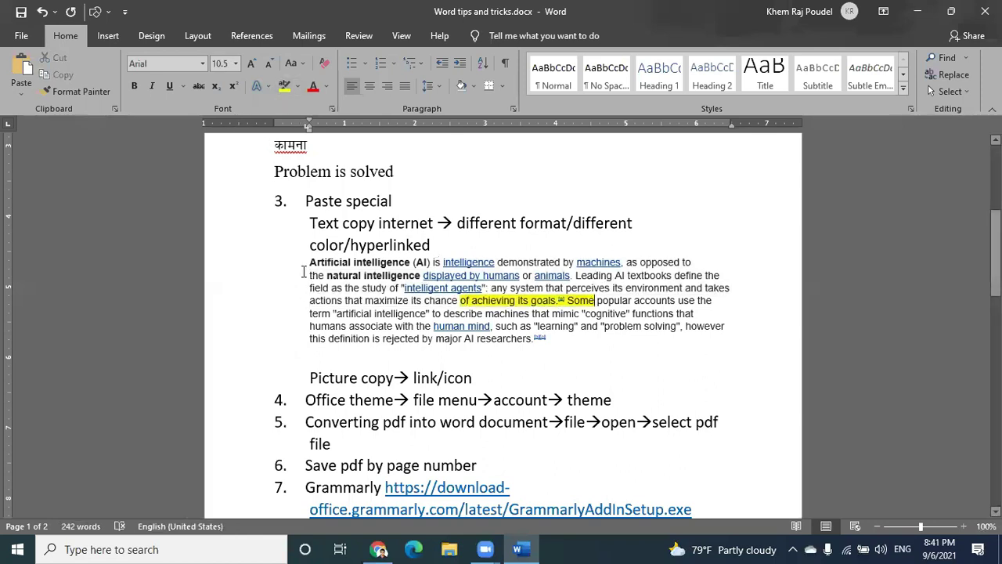
{"action": "left_click_drag", "start_coordinate": [309, 274], "coordinate": [361, 288]}
{"action": "left_click", "coordinate": [297, 85]}
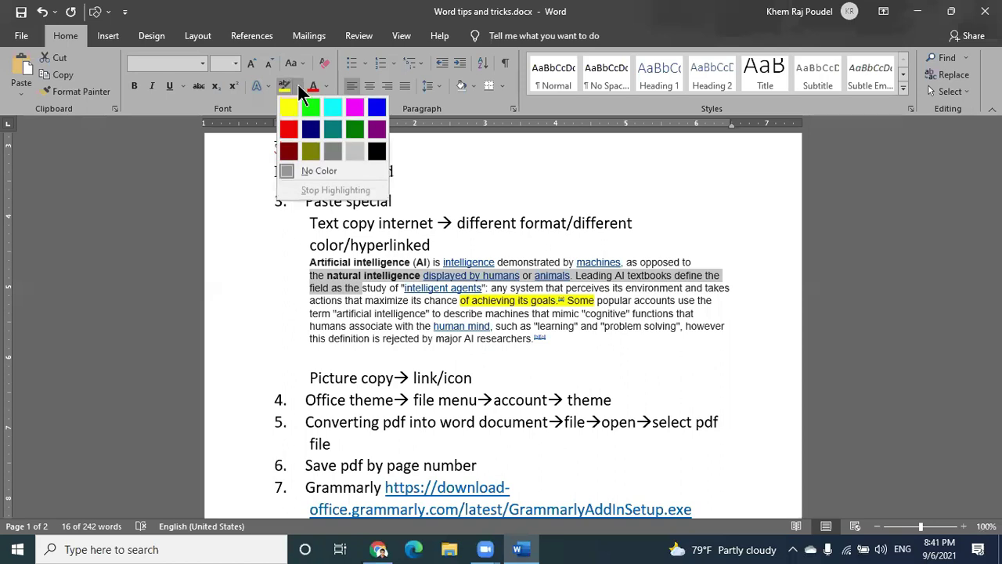
{"action": "left_click", "coordinate": [346, 148]}
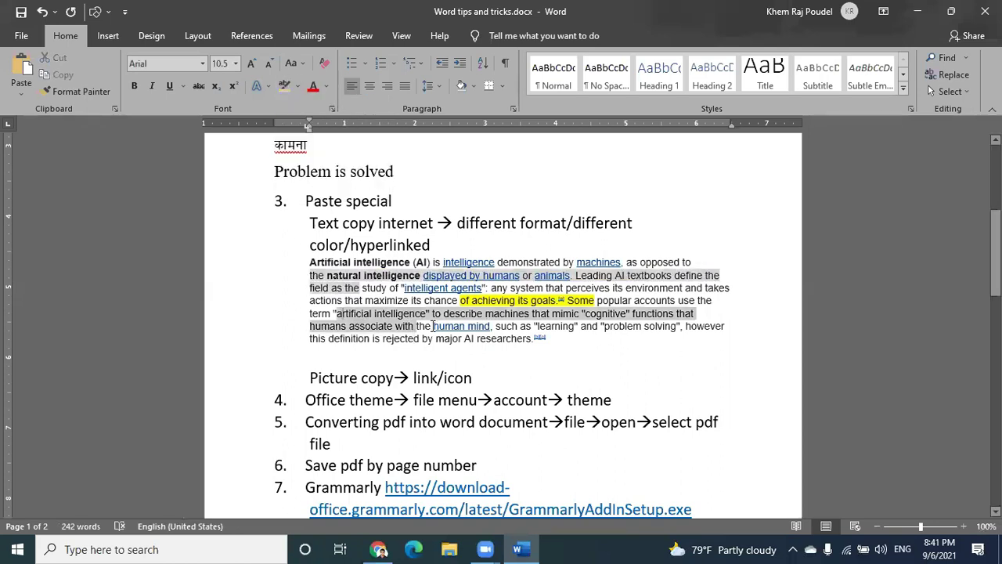
{"action": "left_click_drag", "start_coordinate": [337, 314], "coordinate": [490, 328]}
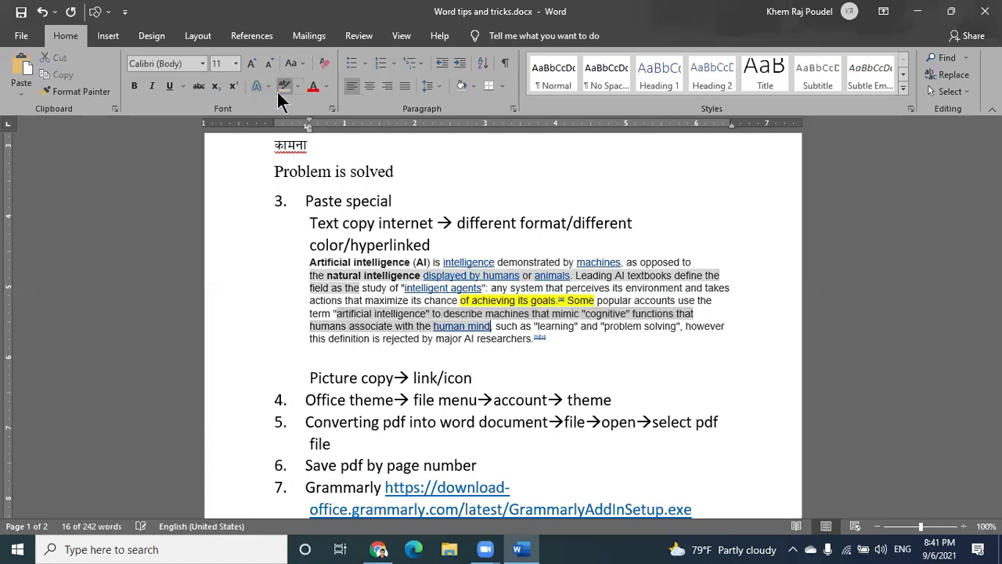
{"action": "left_click", "coordinate": [570, 358]}
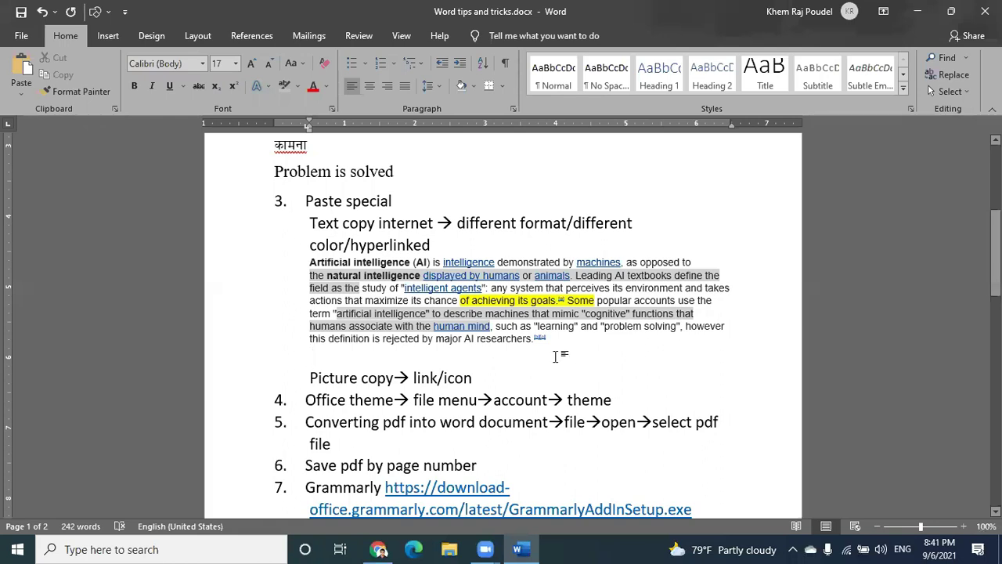
Add a non-superscript empty line below the AI paragraph and type '--.' after Paste special.
{"action": "left_click_drag", "start_coordinate": [310, 268], "coordinate": [561, 341]}
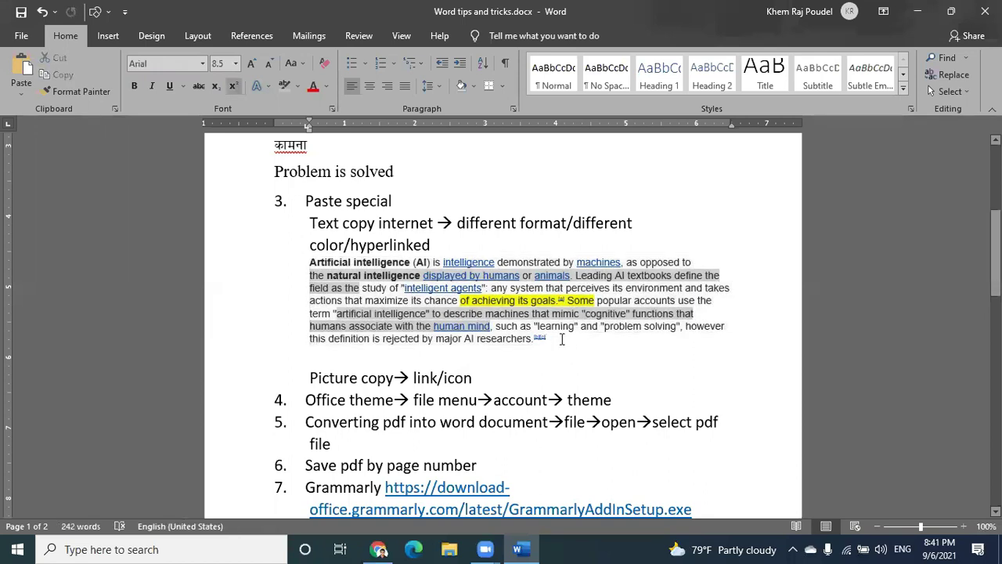
{"action": "key", "text": "Return"}
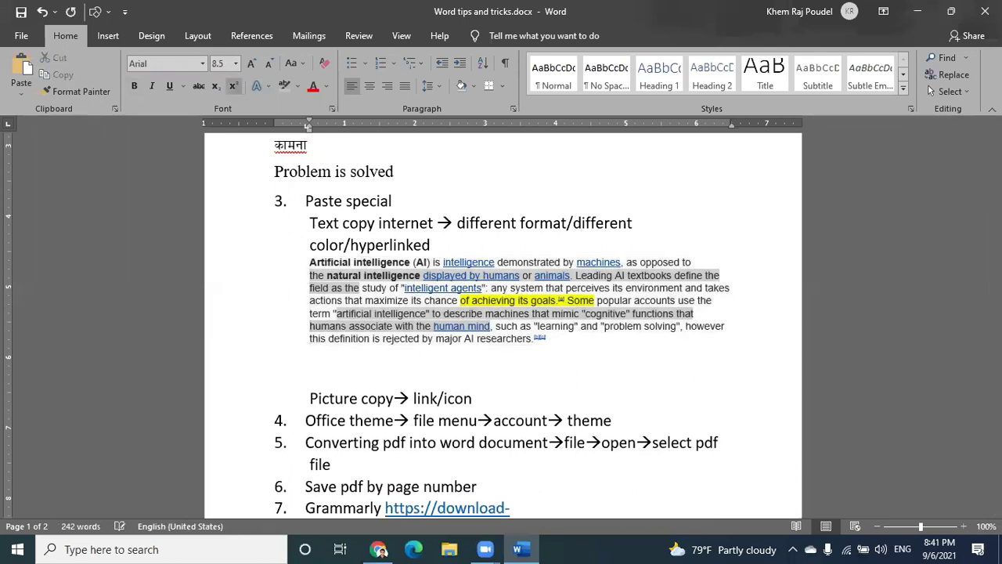
{"action": "left_click", "coordinate": [231, 87]}
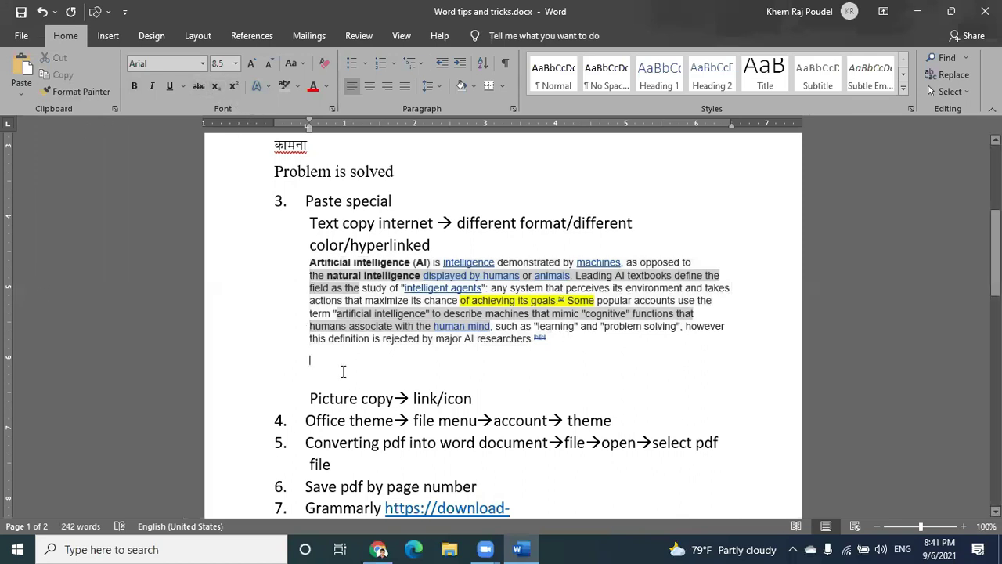
{"action": "left_click", "coordinate": [407, 197]}
{"action": "type", "text": "--"}
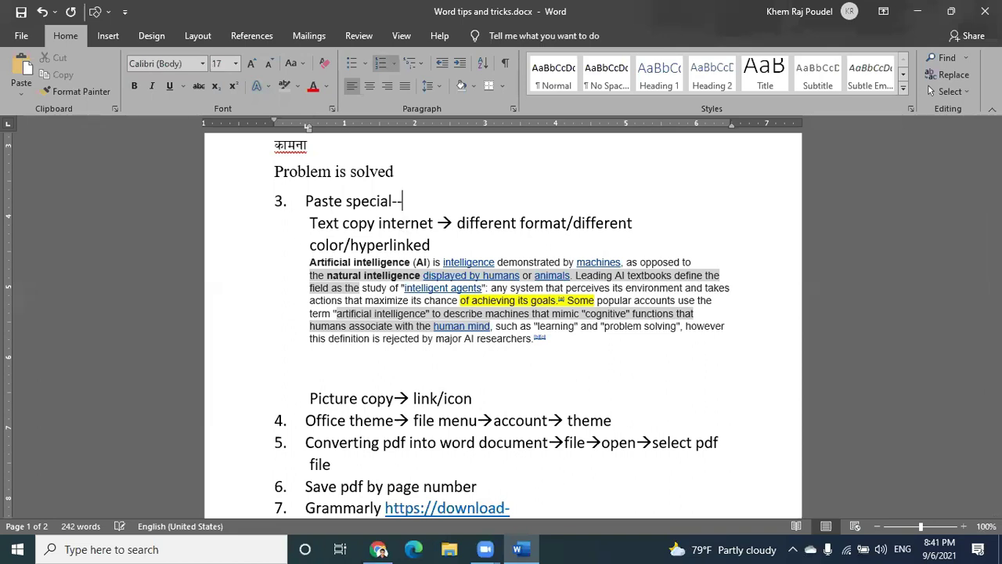
{"action": "type", "text": "."}
Turn the dashes into an arrow and add the shortcut 'ctrl + ALT +V' after Paste special.
{"action": "key", "text": "BackSpace"}
{"action": "type", "text": ">"}
{"action": "type", "text": " ctrl "}
{"action": "type", "text": "+V"}
{"action": "key", "text": "Left"}
{"action": "type", "text": "ALT +"}
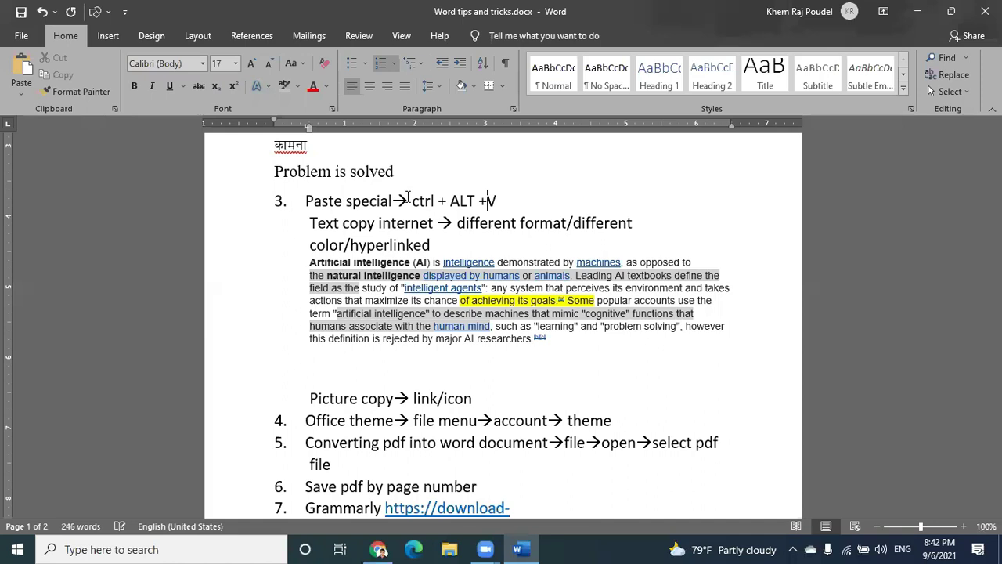
Copy the whole highlighted AI paragraph and place the caret on the blank line below.
{"action": "left_click", "coordinate": [21, 93]}
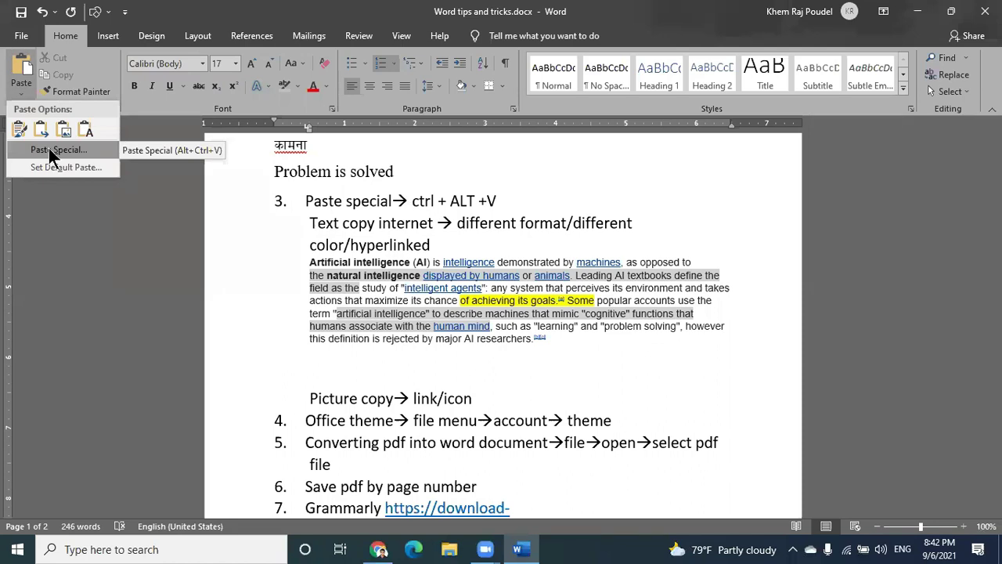
{"action": "left_click", "coordinate": [499, 197]}
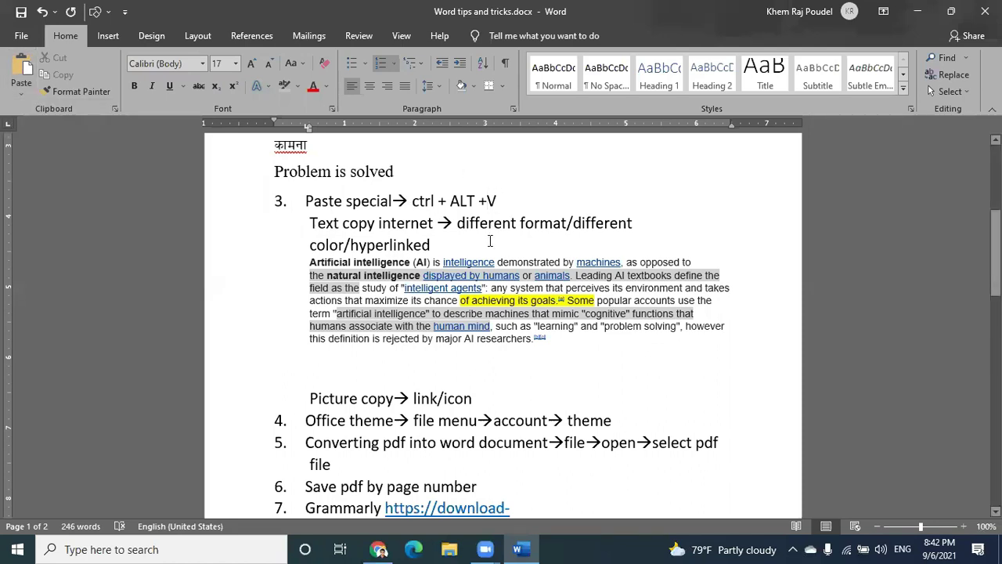
{"action": "left_click_drag", "start_coordinate": [412, 201], "coordinate": [501, 202]}
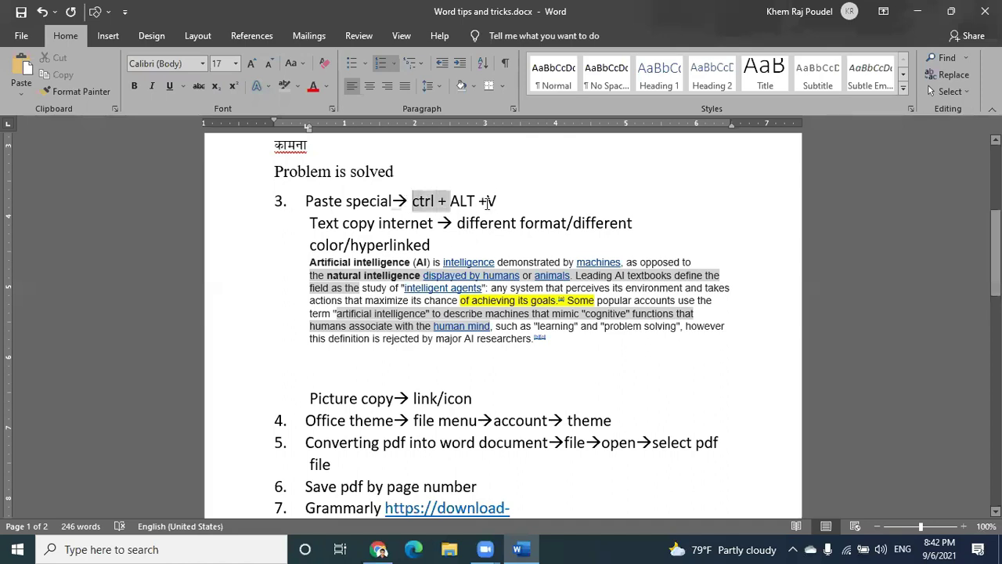
{"action": "left_click", "coordinate": [566, 342]}
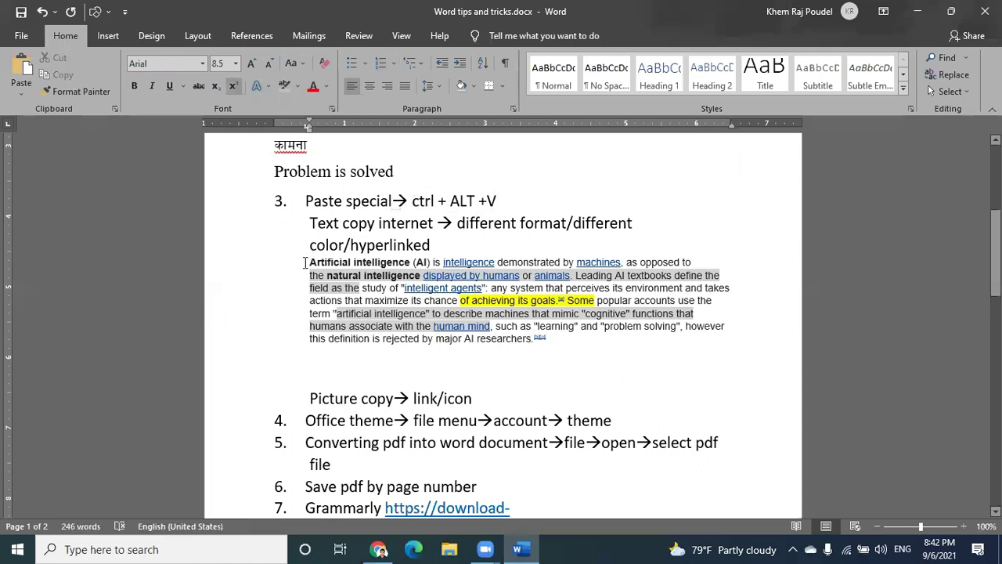
{"action": "left_click_drag", "start_coordinate": [309, 262], "coordinate": [574, 336]}
{"action": "left_click", "coordinate": [61, 75]}
{"action": "left_click", "coordinate": [329, 364]}
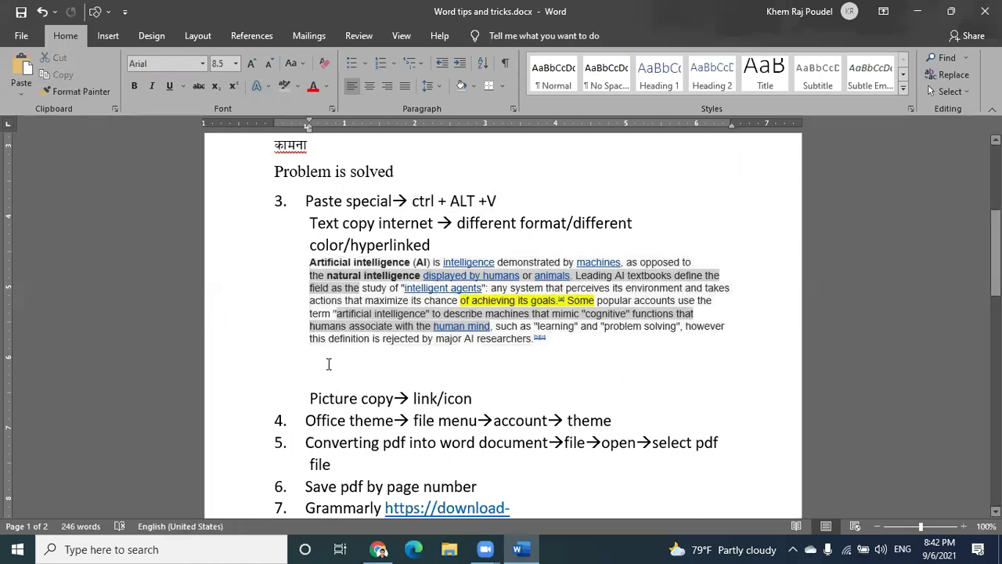
Paste the AI paragraph as Unformatted Text through Ctrl+Alt+V Paste Special.
{"action": "key", "text": "ctrl+alt+v"}
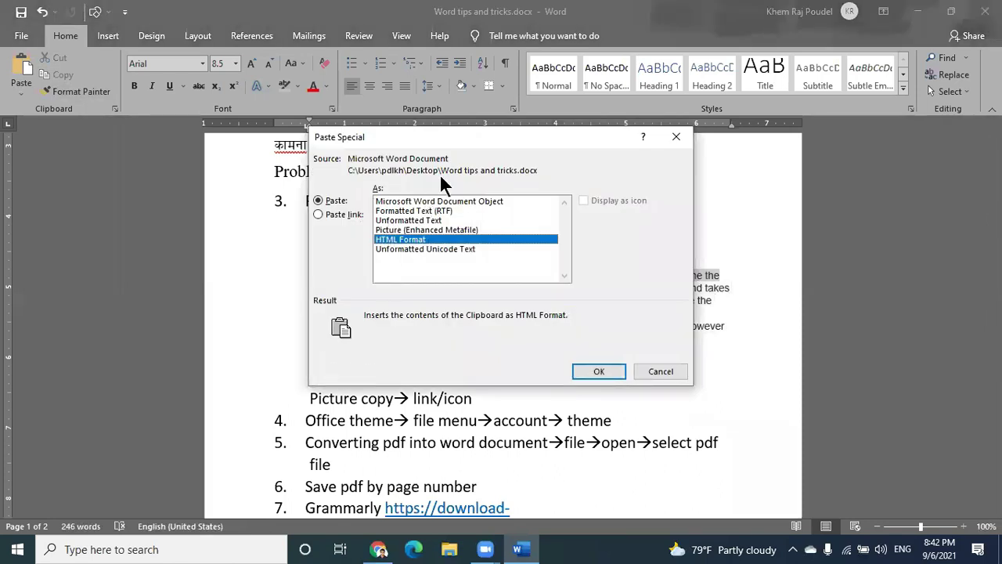
{"action": "left_click_drag", "start_coordinate": [476, 144], "coordinate": [538, 151]}
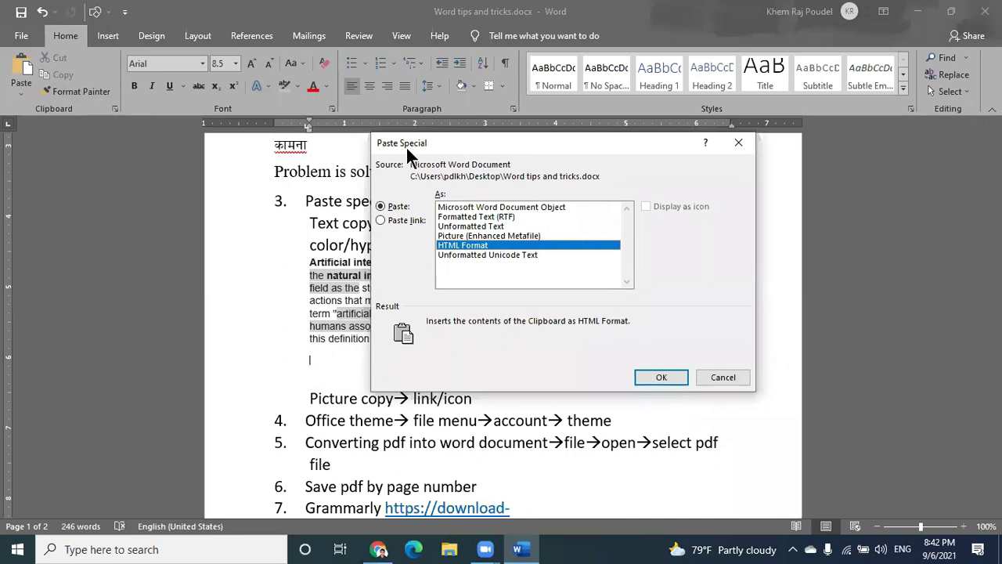
{"action": "left_click", "coordinate": [461, 222]}
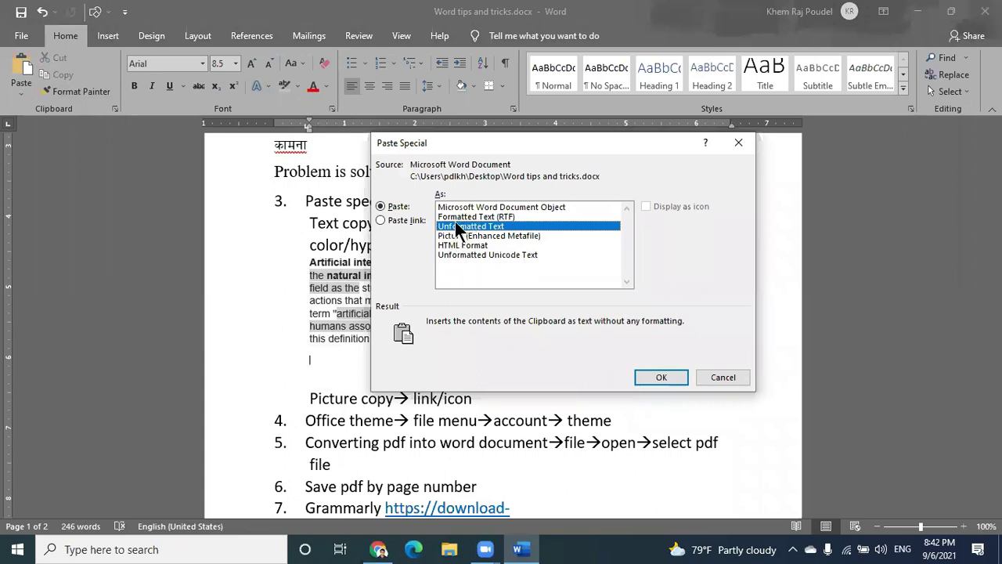
{"action": "left_click", "coordinate": [656, 378]}
Delete the small pasted copy of the paragraph.
{"action": "scroll", "coordinate": [456, 374], "scroll_direction": "down", "scroll_amount": 1}
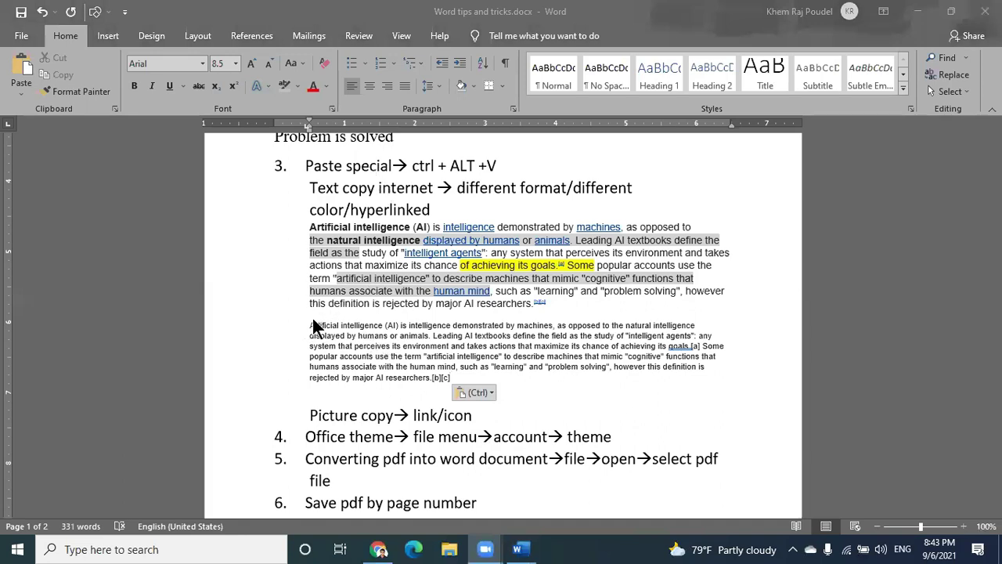
{"action": "left_click_drag", "start_coordinate": [313, 325], "coordinate": [450, 377]}
{"action": "key", "text": "Delete"}
Paste the AI paragraph again as Unformatted Text from Paste > Paste Special.
{"action": "left_click", "coordinate": [21, 97]}
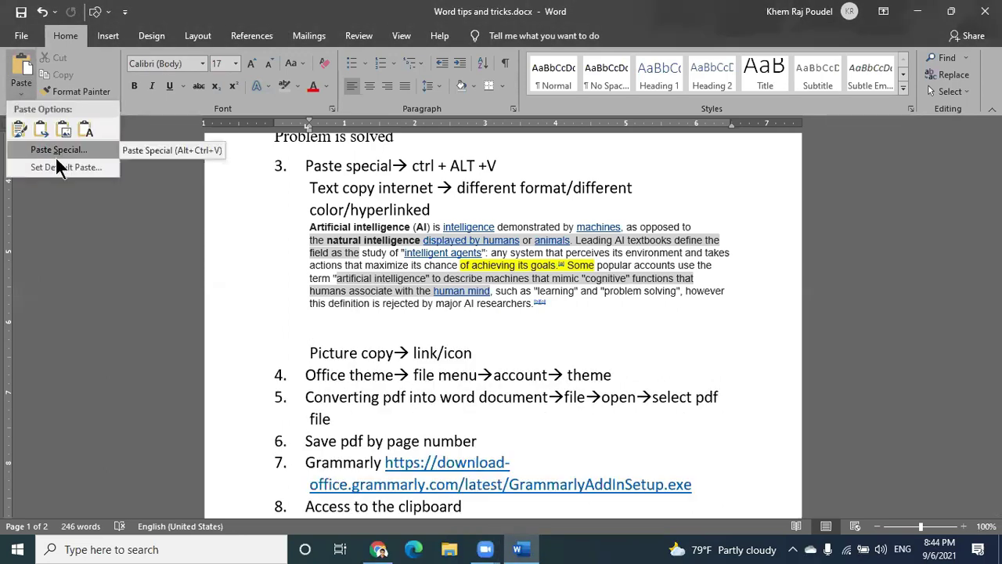
{"action": "left_click", "coordinate": [21, 95]}
{"action": "left_click", "coordinate": [21, 95]}
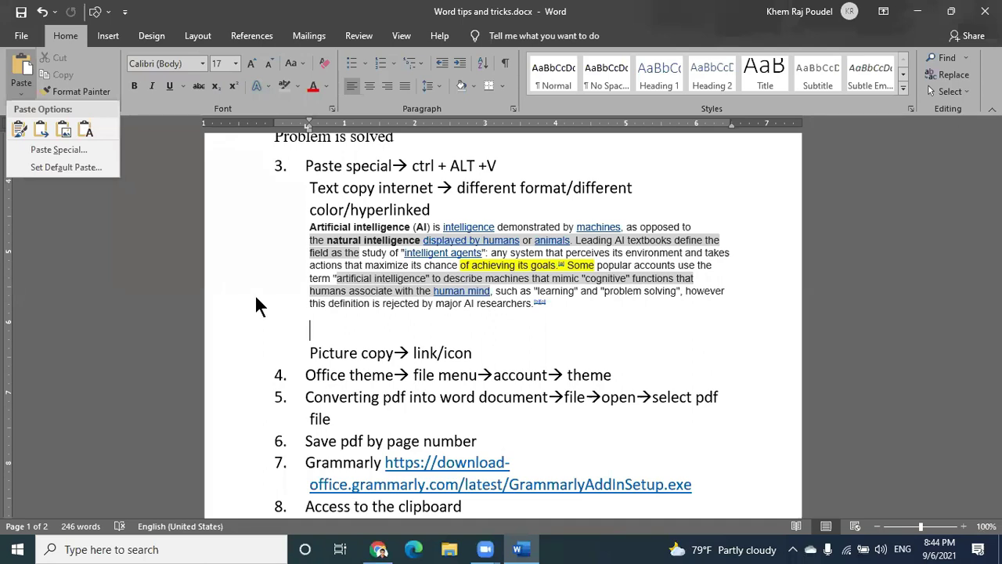
{"action": "left_click", "coordinate": [316, 337]}
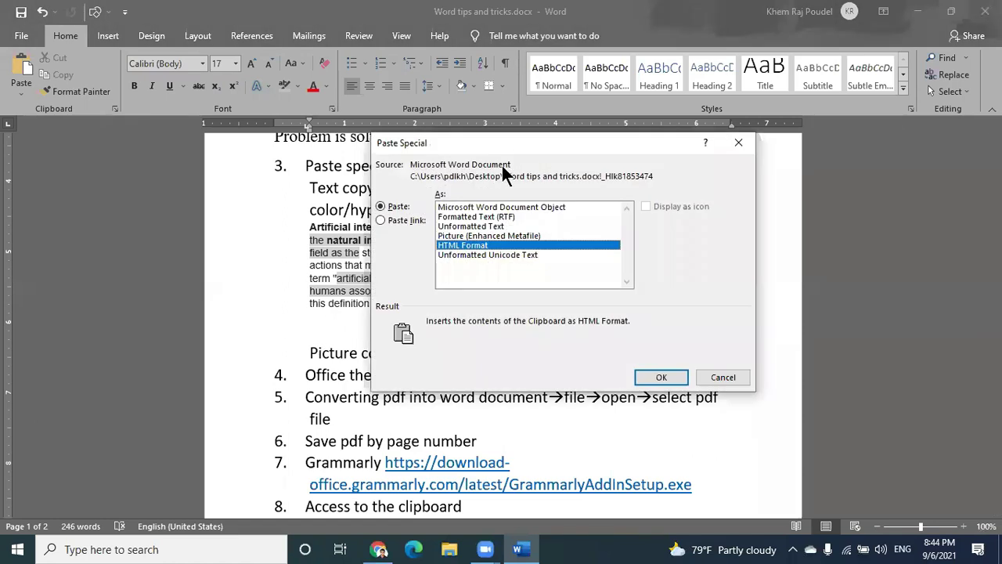
{"action": "left_click", "coordinate": [478, 226]}
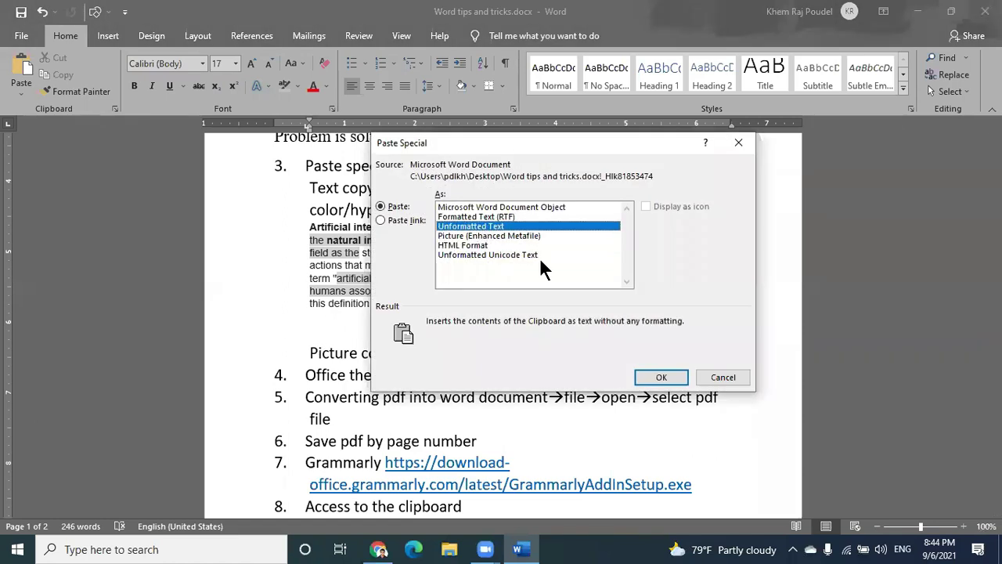
{"action": "left_click", "coordinate": [661, 377]}
{"action": "scroll", "coordinate": [509, 298], "scroll_direction": "down", "scroll_amount": 3}
Delete the pasted unformatted copy of the AI paragraph.
{"action": "scroll", "coordinate": [510, 297], "scroll_direction": "up", "scroll_amount": 4}
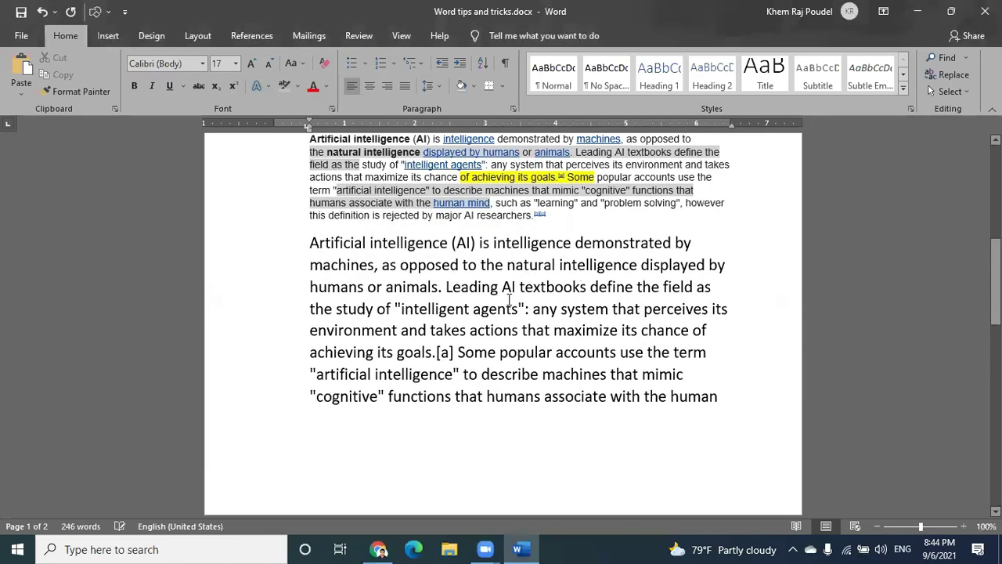
{"action": "scroll", "coordinate": [505, 294], "scroll_direction": "up", "scroll_amount": 3}
{"action": "scroll", "coordinate": [505, 294], "scroll_direction": "down", "scroll_amount": 4}
{"action": "scroll", "coordinate": [504, 294], "scroll_direction": "down", "scroll_amount": 5}
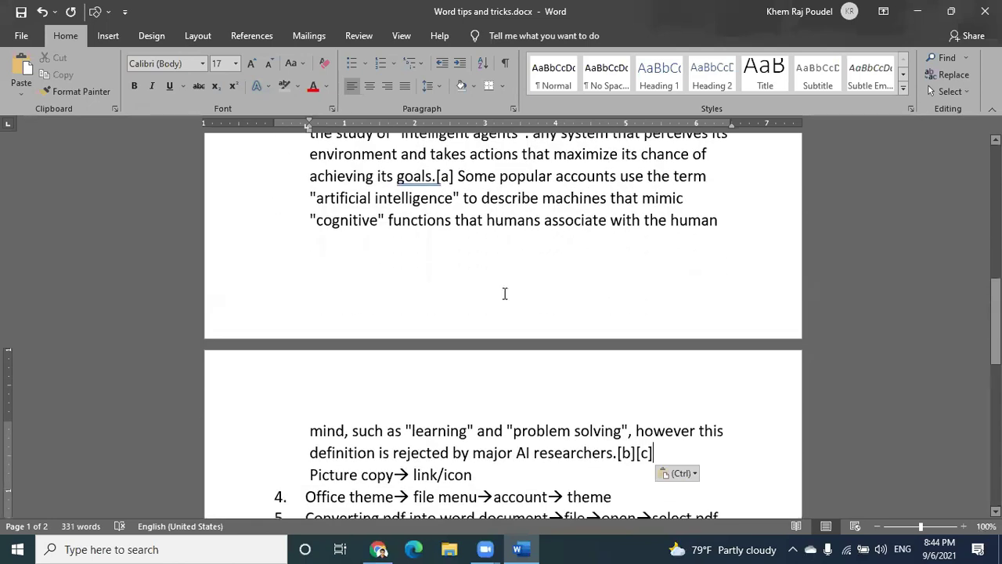
{"action": "scroll", "coordinate": [533, 309], "scroll_direction": "down", "scroll_amount": 4}
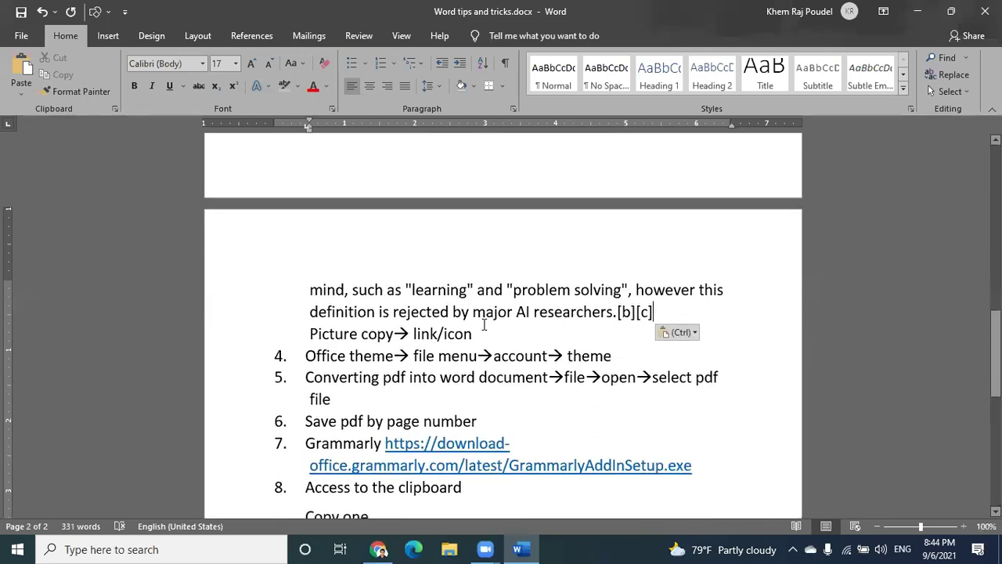
{"action": "scroll", "coordinate": [432, 304], "scroll_direction": "up", "scroll_amount": 1}
{"action": "scroll", "coordinate": [432, 304], "scroll_direction": "up", "scroll_amount": 9}
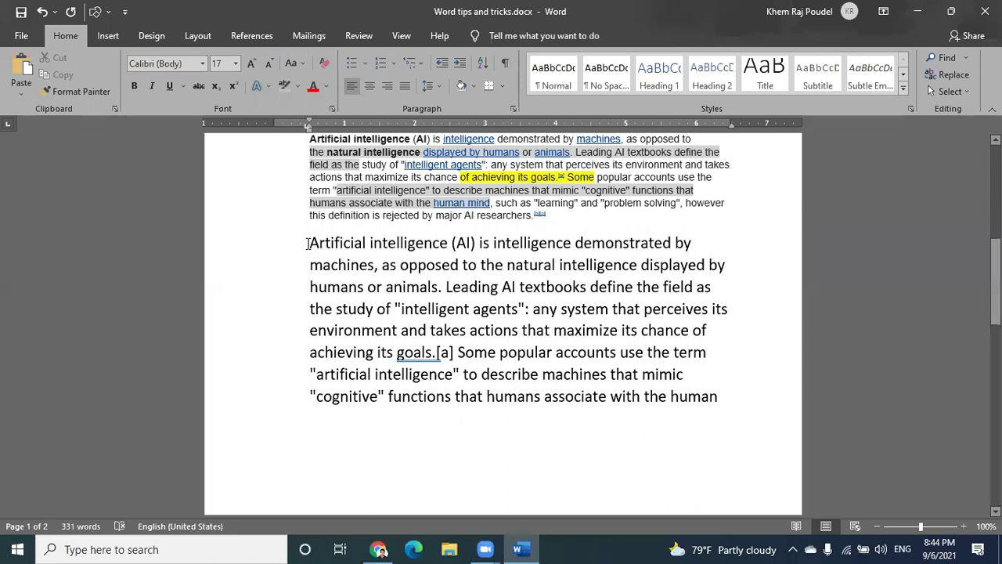
{"action": "triple_click", "coordinate": [311, 249]}
{"action": "key", "text": "Delete"}
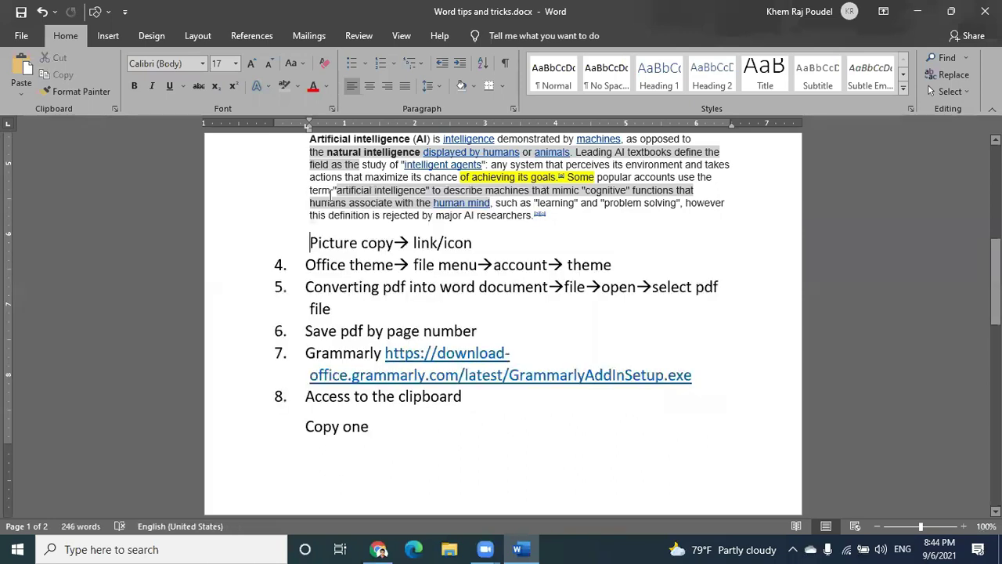
Delete the original highlighted AI paragraph.
{"action": "scroll", "coordinate": [312, 235], "scroll_direction": "up", "scroll_amount": 2}
{"action": "left_click_drag", "start_coordinate": [311, 209], "coordinate": [557, 288]}
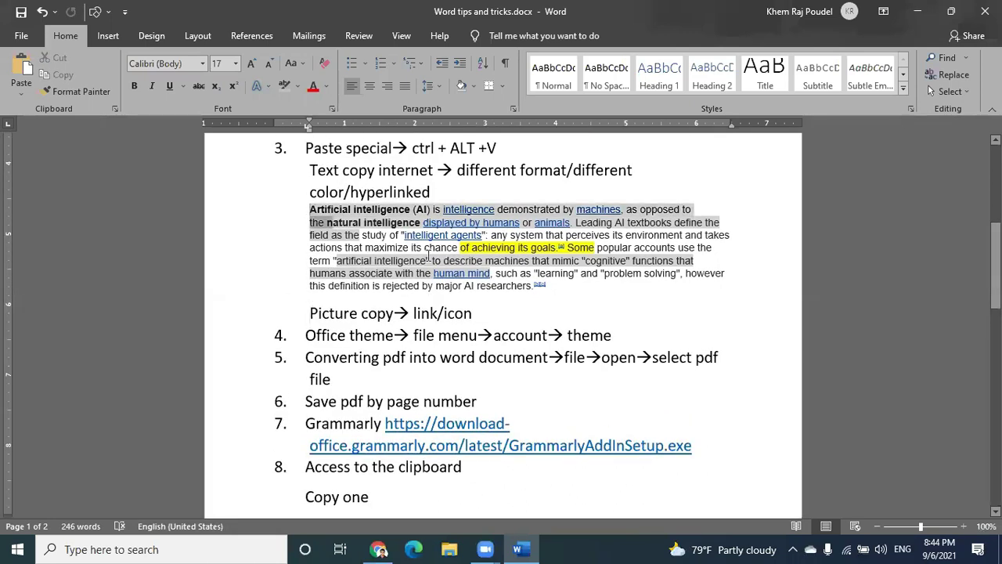
{"action": "key", "text": "Delete"}
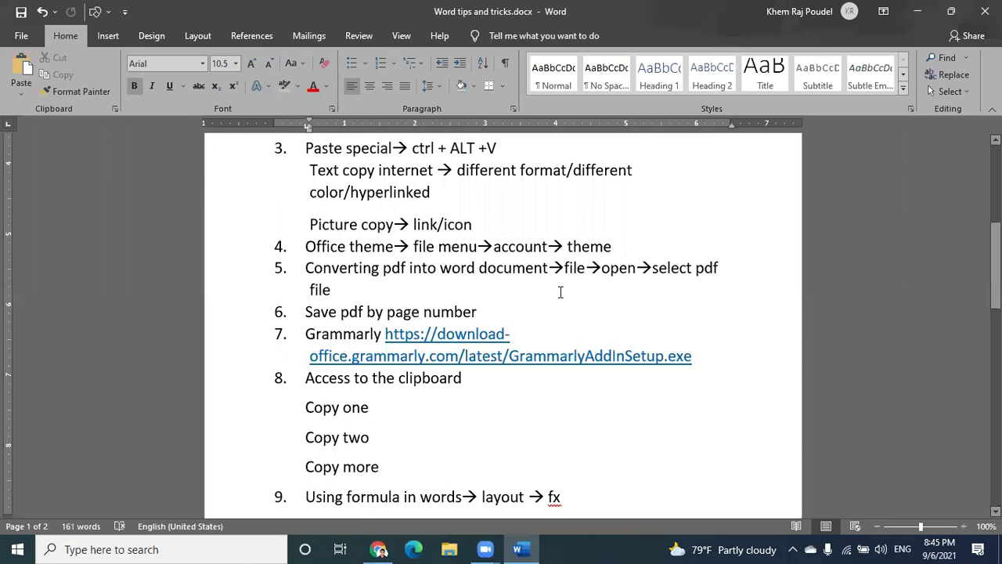
Strike through the 'Text copy internet' note and add a blank line after 'Picture copy→ link/icon'.
{"action": "left_click", "coordinate": [560, 292]}
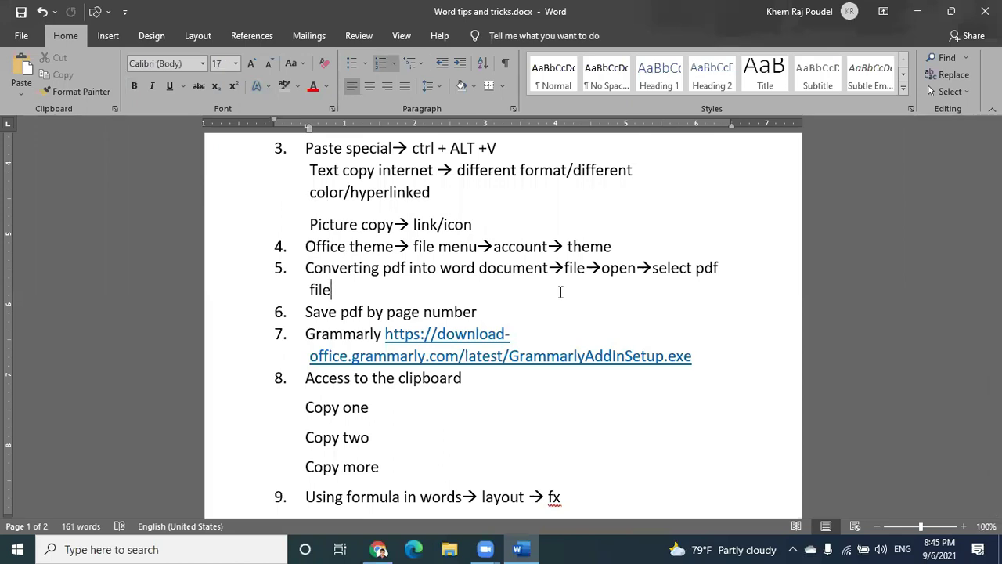
{"action": "mouse_move", "coordinate": [309, 170]}
{"action": "left_mouse_down"}
{"action": "mouse_move", "coordinate": [591, 176]}
{"action": "mouse_move", "coordinate": [656, 190]}
{"action": "left_mouse_up"}
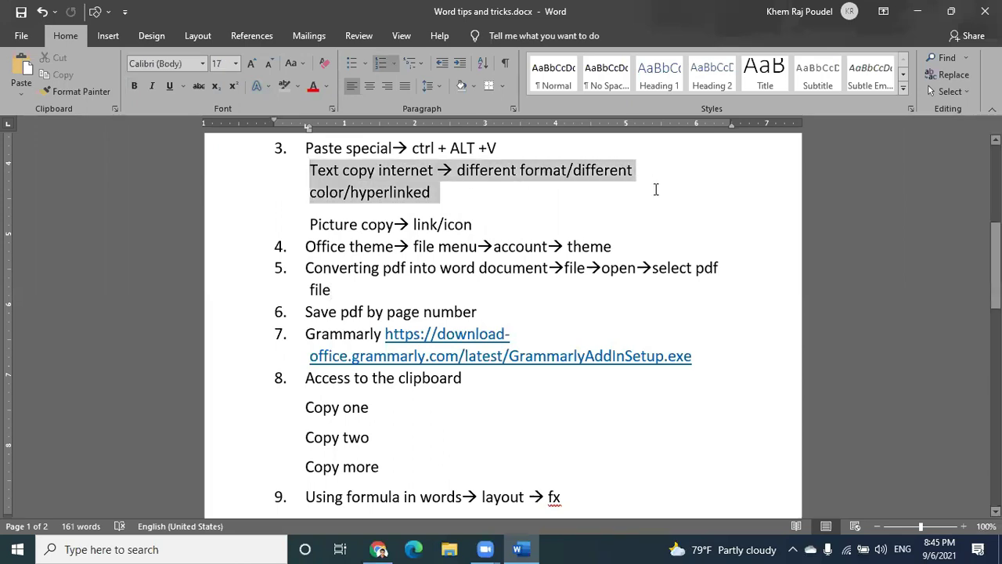
{"action": "left_click", "coordinate": [199, 86]}
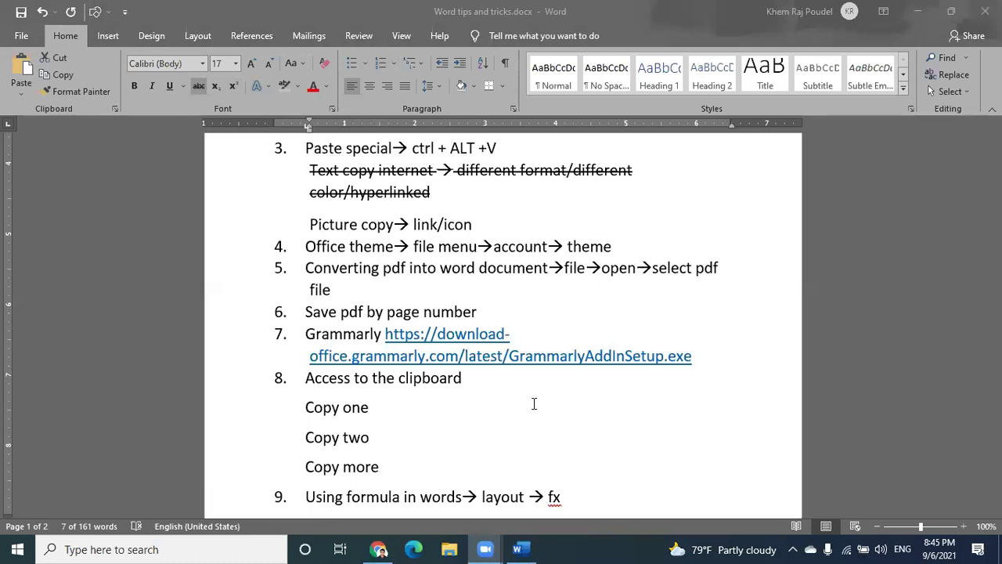
{"action": "left_click", "coordinate": [477, 229]}
{"action": "key", "text": "Return"}
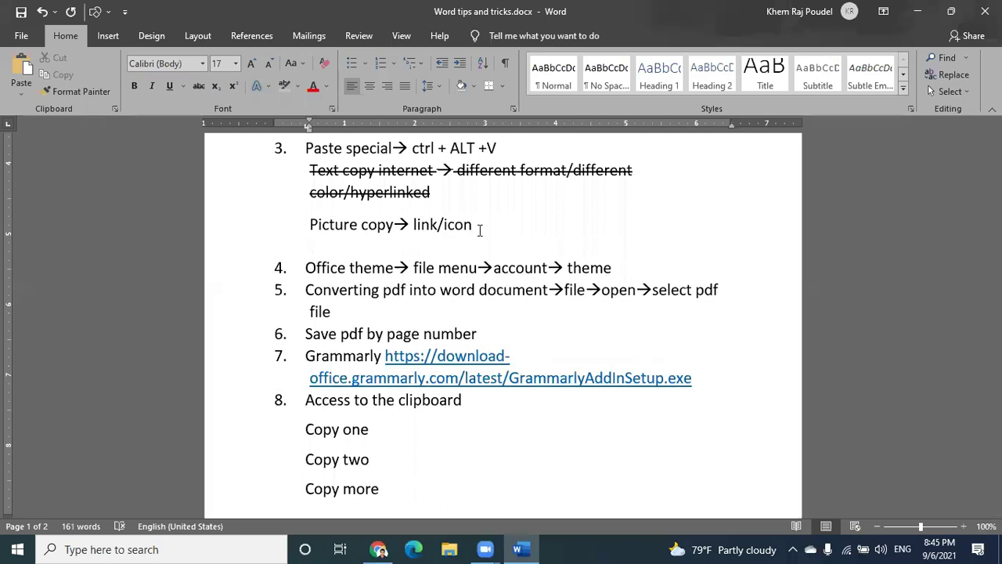
Search from the IEEE tab's address bar for 'ai SUPERVISED LEARNING DIAGRAM'.
{"action": "left_click", "coordinate": [379, 549]}
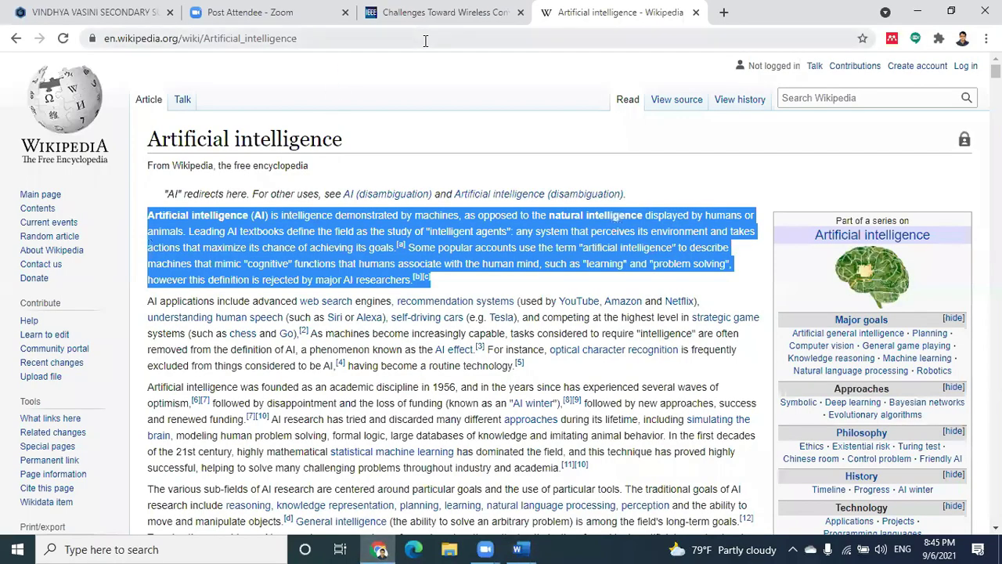
{"action": "left_click", "coordinate": [440, 22]}
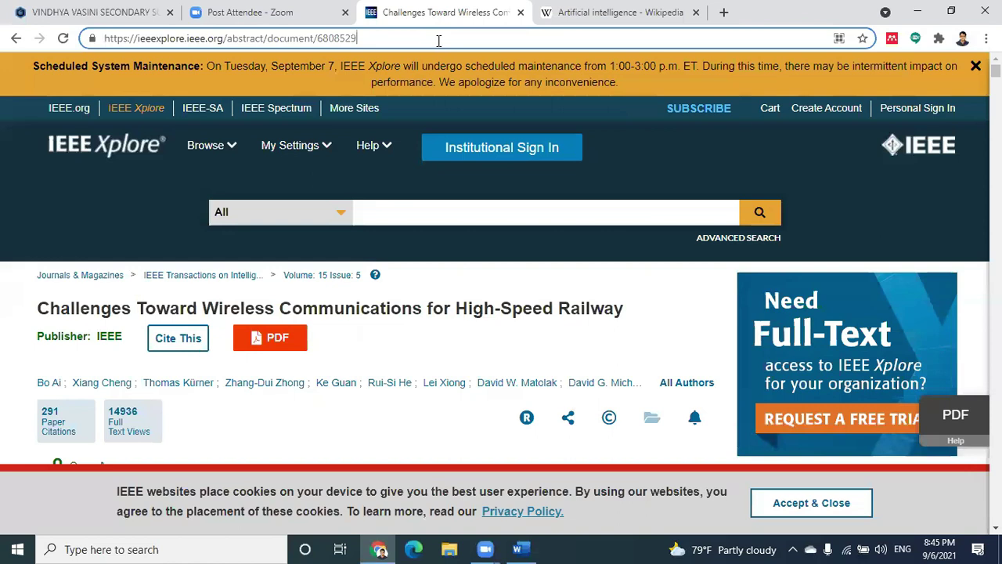
{"action": "left_click_drag", "start_coordinate": [362, 39], "coordinate": [101, 48]}
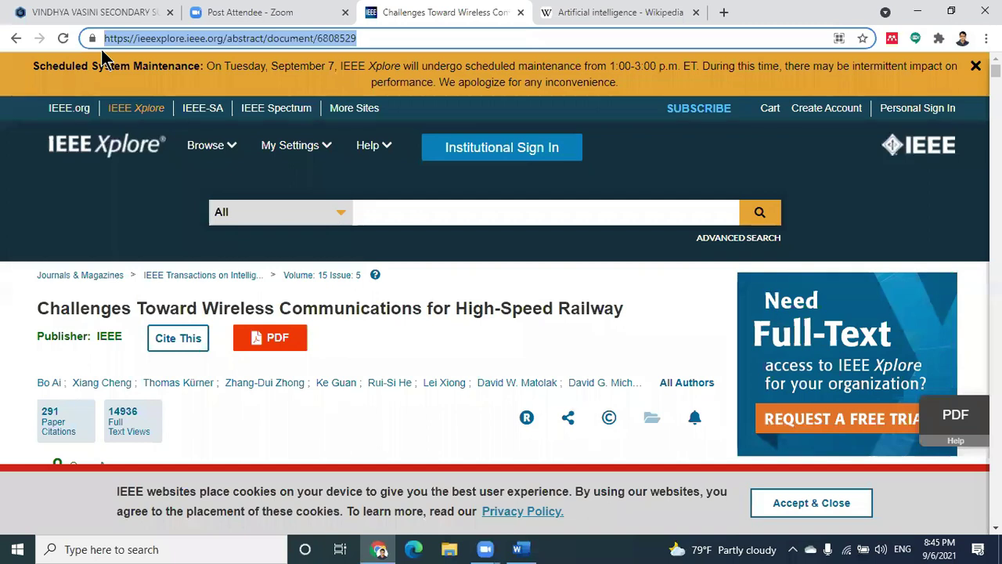
{"action": "type", "text": "l"}
{"action": "key", "text": "BackSpace"}
{"action": "key", "text": "BackSpace"}
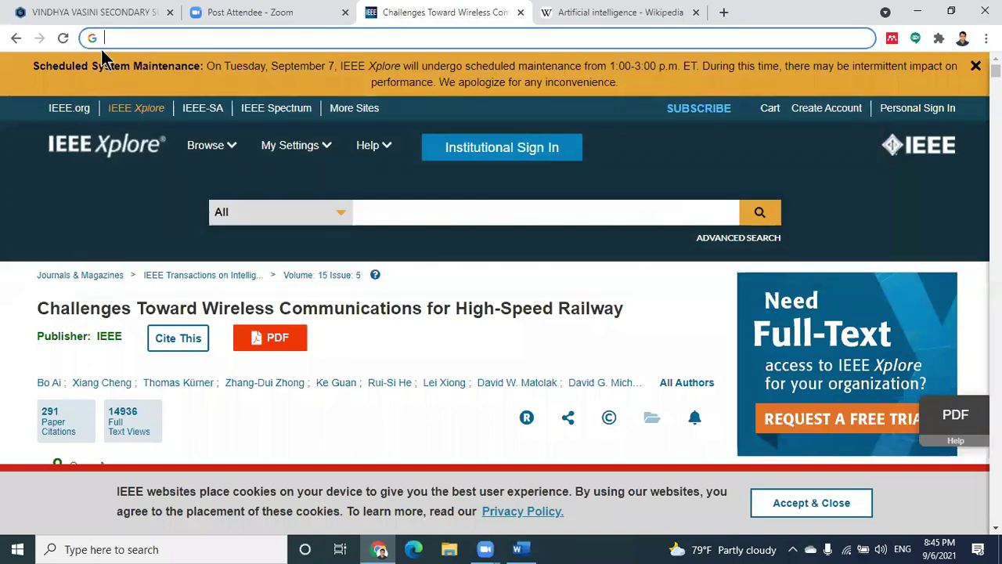
{"action": "type", "text": "a"}
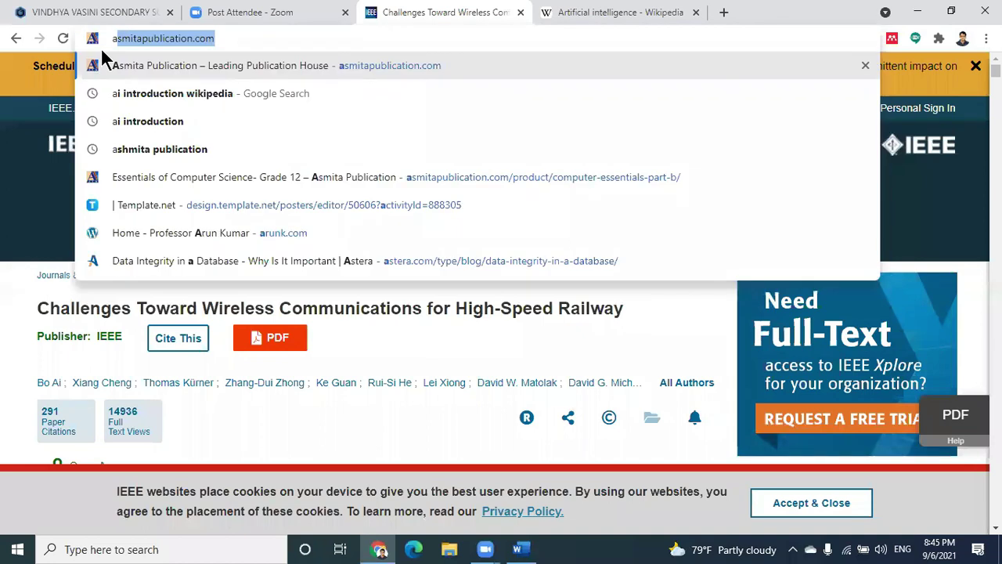
{"action": "type", "text": "i SUPER"}
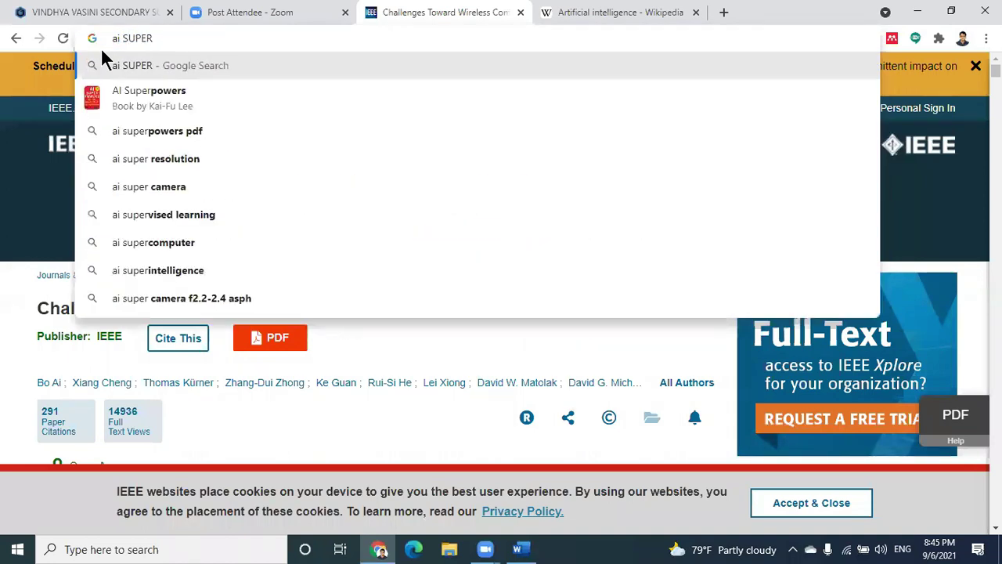
{"action": "type", "text": "VISED LEARNING DIAGRAM"}
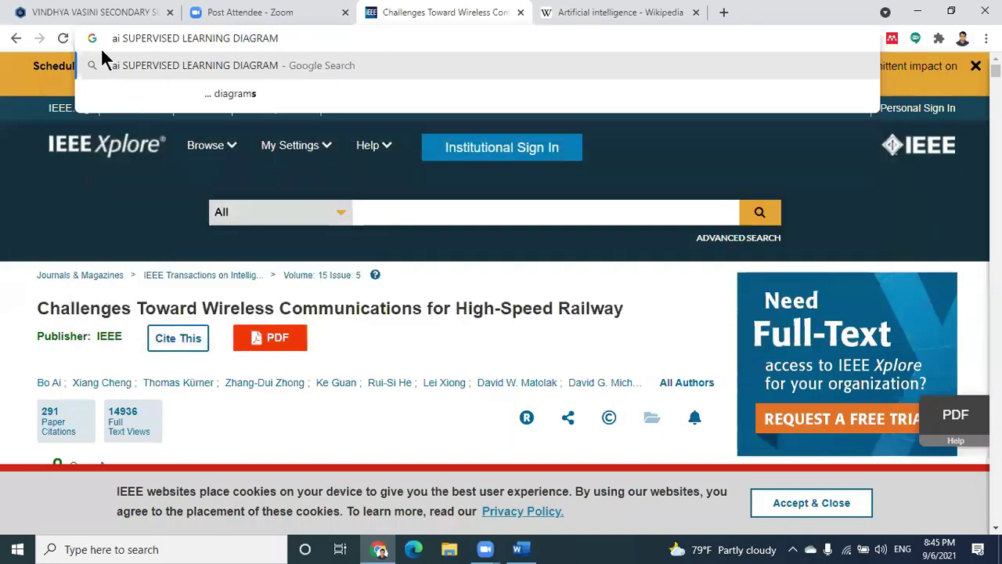
{"action": "key", "text": "Return"}
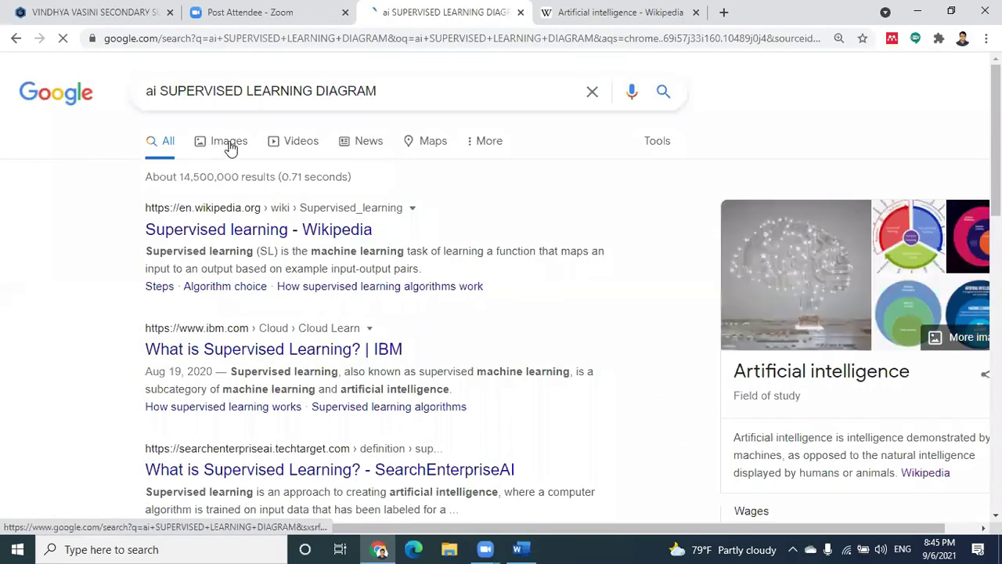
Show image results and preview the AI/ML/DL nested circle diagram.
{"action": "left_click", "coordinate": [230, 148]}
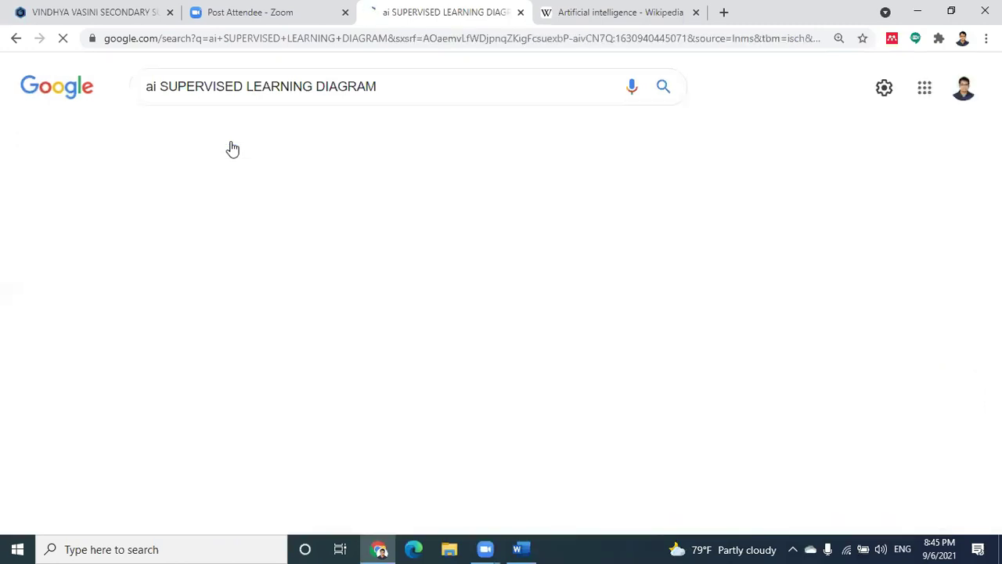
{"action": "scroll", "coordinate": [529, 330], "scroll_direction": "down", "scroll_amount": 1}
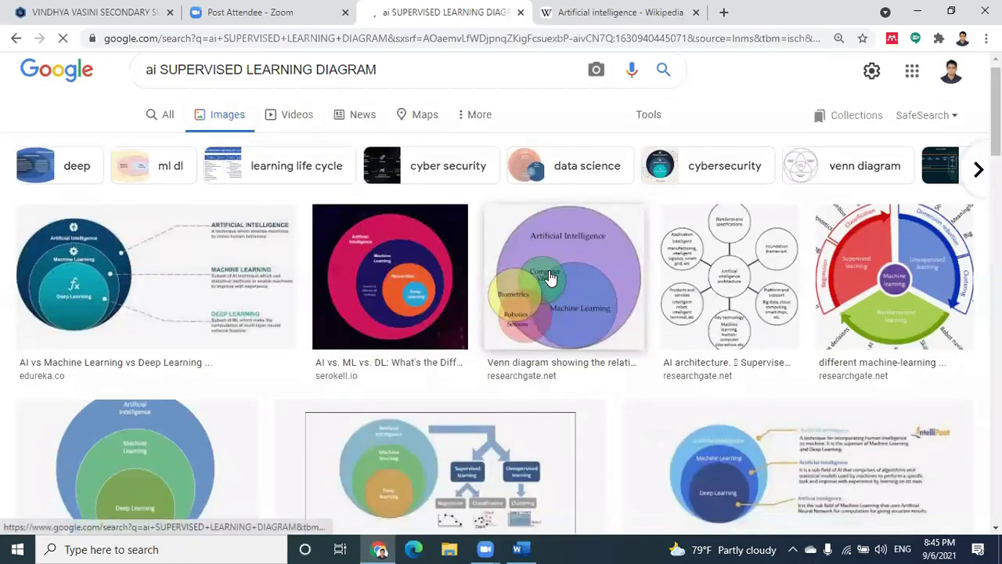
{"action": "scroll", "coordinate": [529, 330], "scroll_direction": "down", "scroll_amount": 2}
{"action": "scroll", "coordinate": [696, 335], "scroll_direction": "down", "scroll_amount": 2}
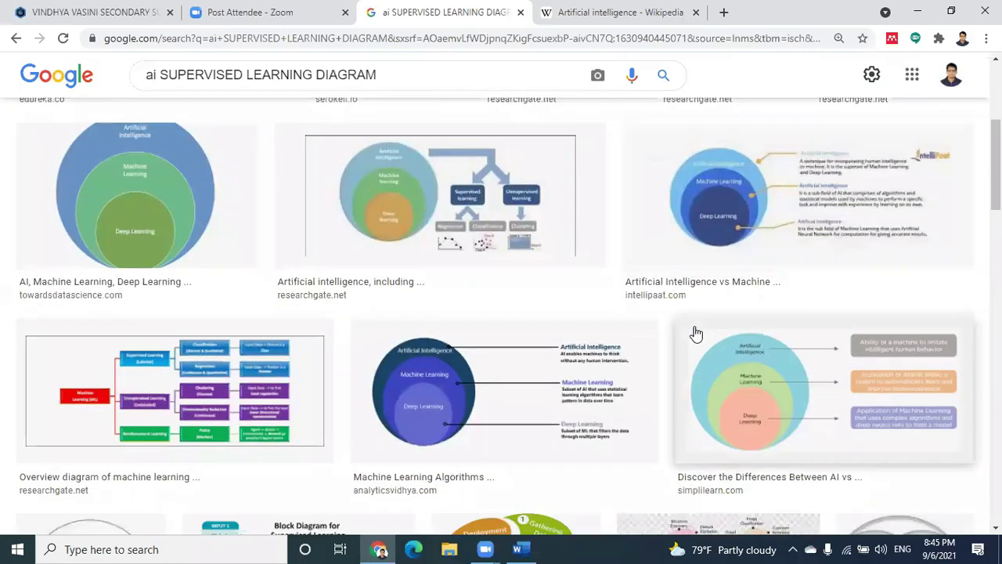
{"action": "scroll", "coordinate": [521, 340], "scroll_direction": "down", "scroll_amount": 2}
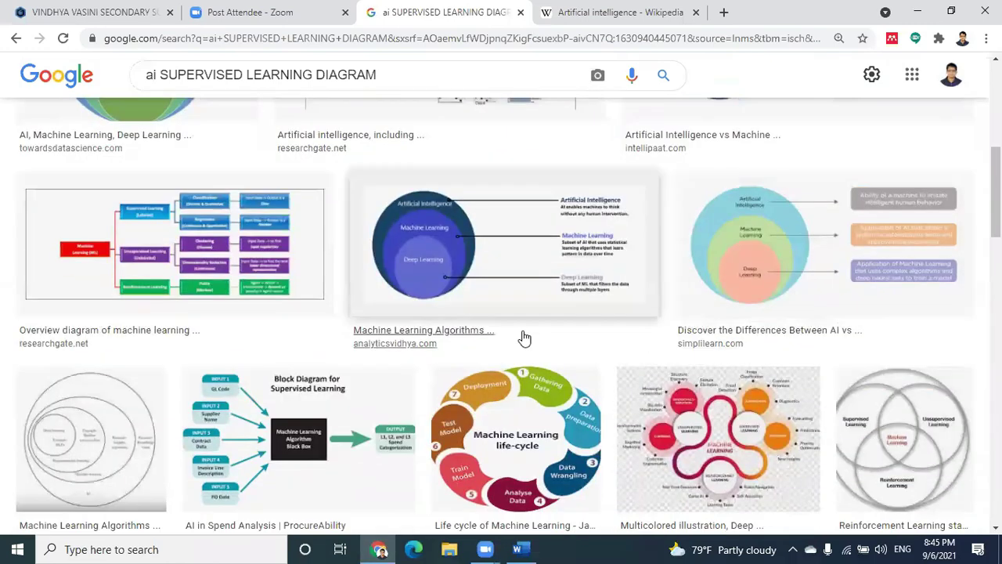
{"action": "left_click", "coordinate": [512, 216]}
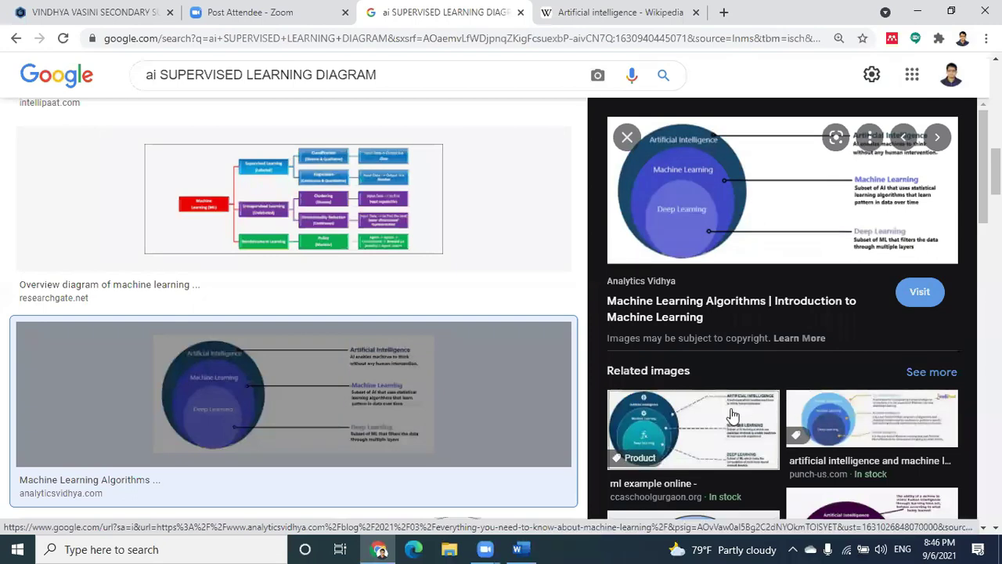
{"action": "left_click", "coordinate": [692, 422]}
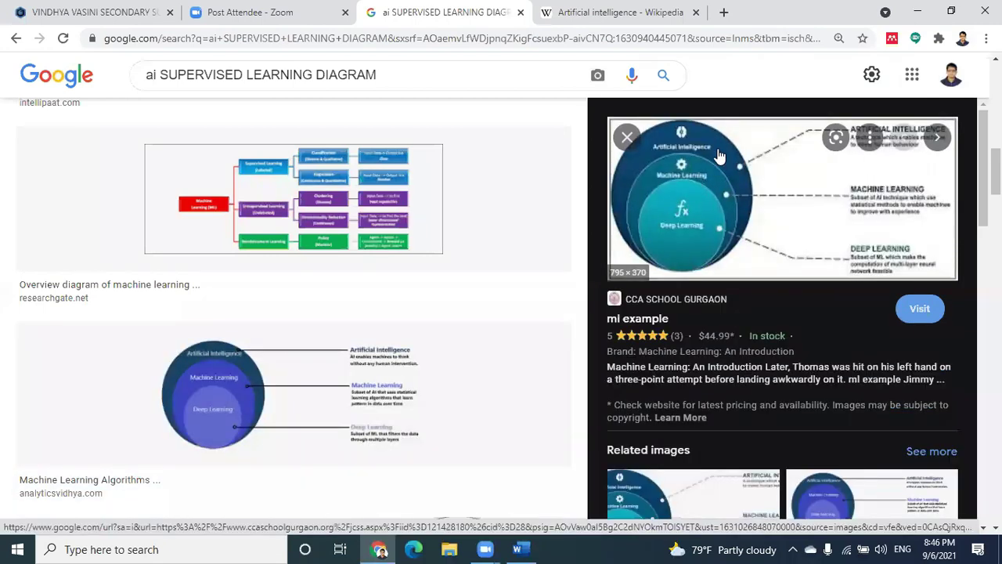
Copy the diagram image and minimise Chrome.
{"action": "right_click", "coordinate": [719, 157]}
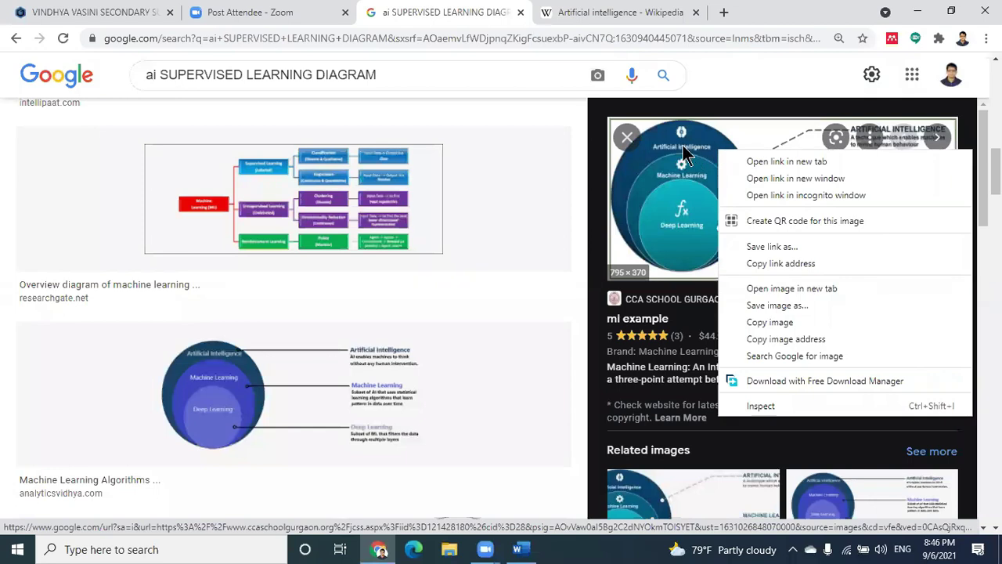
{"action": "right_click", "coordinate": [668, 167]}
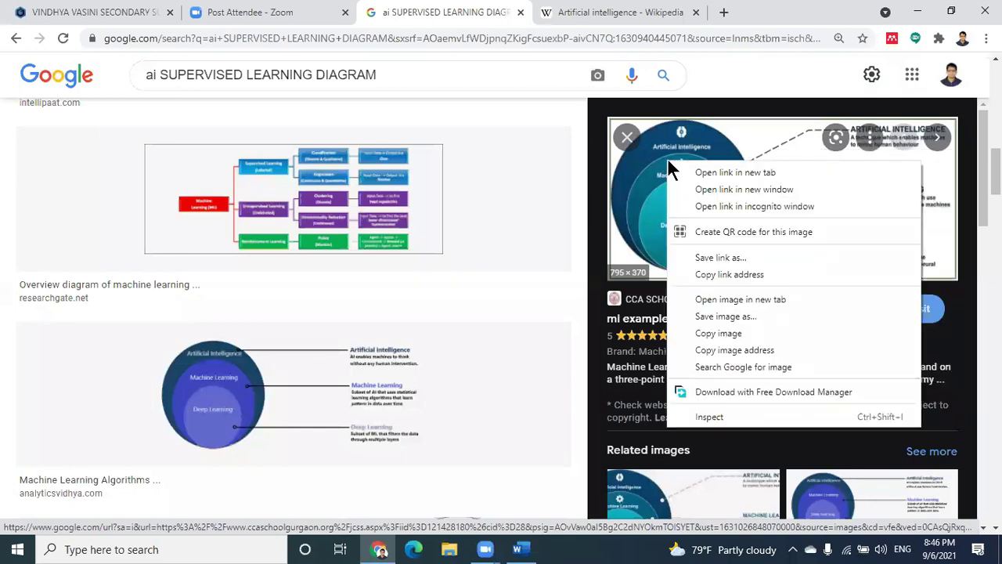
{"action": "left_click", "coordinate": [735, 334]}
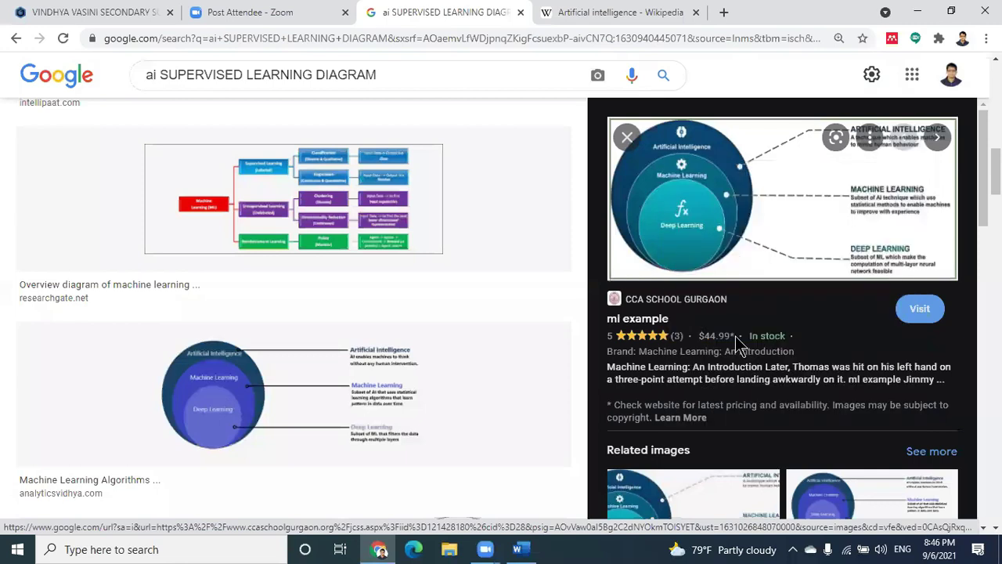
{"action": "right_click", "coordinate": [746, 151]}
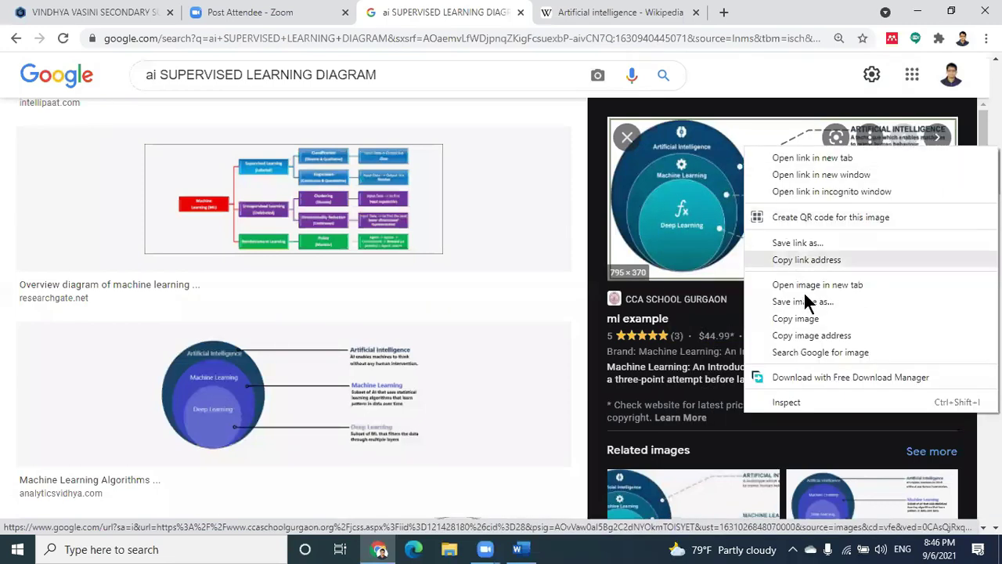
{"action": "left_click", "coordinate": [810, 317]}
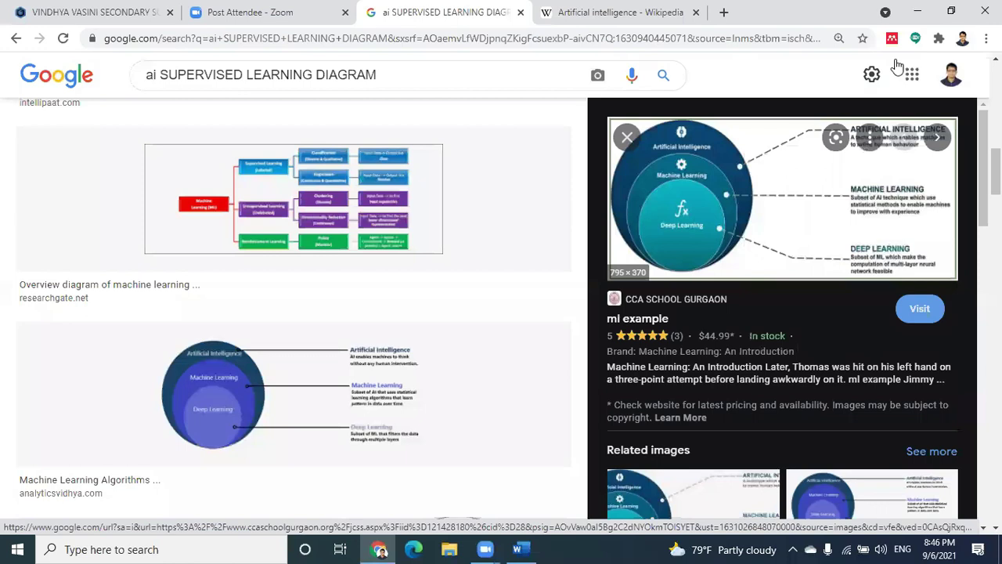
{"action": "left_click", "coordinate": [918, 12]}
Add an empty line after 'Picture copy→ link/icon' under item 3 and undo the normally pasted diagram.
{"action": "left_click", "coordinate": [419, 311]}
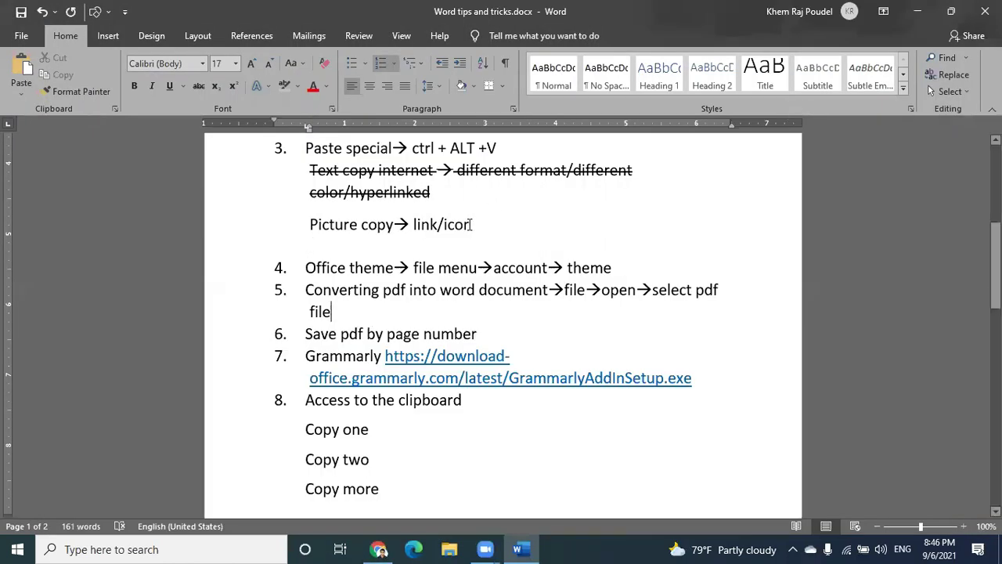
{"action": "left_click", "coordinate": [474, 225]}
{"action": "key", "text": "Return"}
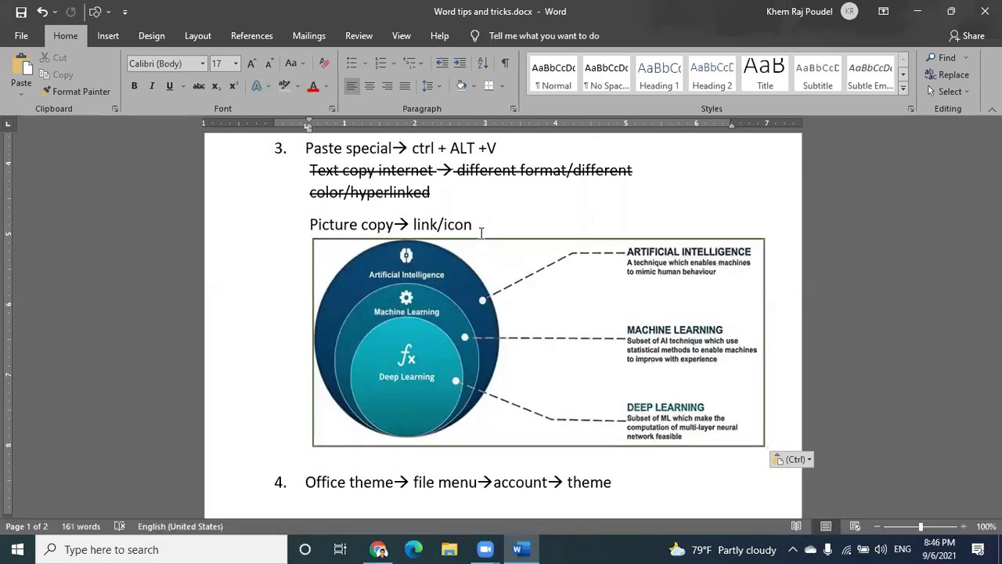
{"action": "left_click", "coordinate": [451, 249]}
{"action": "key", "text": "ctrl+z"}
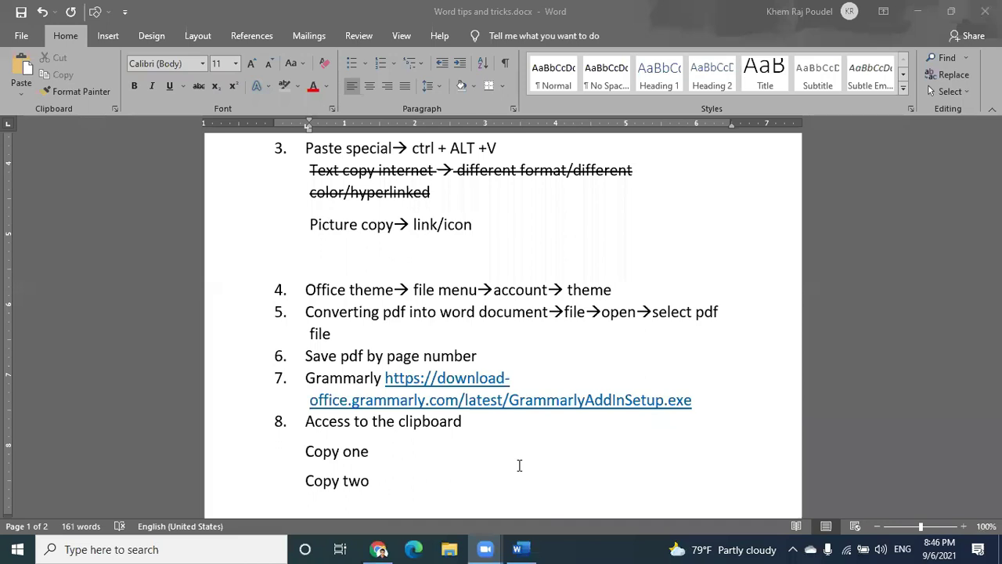
Paste the diagram on the empty line below Picture copy as a Device Independent Bitmap.
{"action": "left_click", "coordinate": [349, 246]}
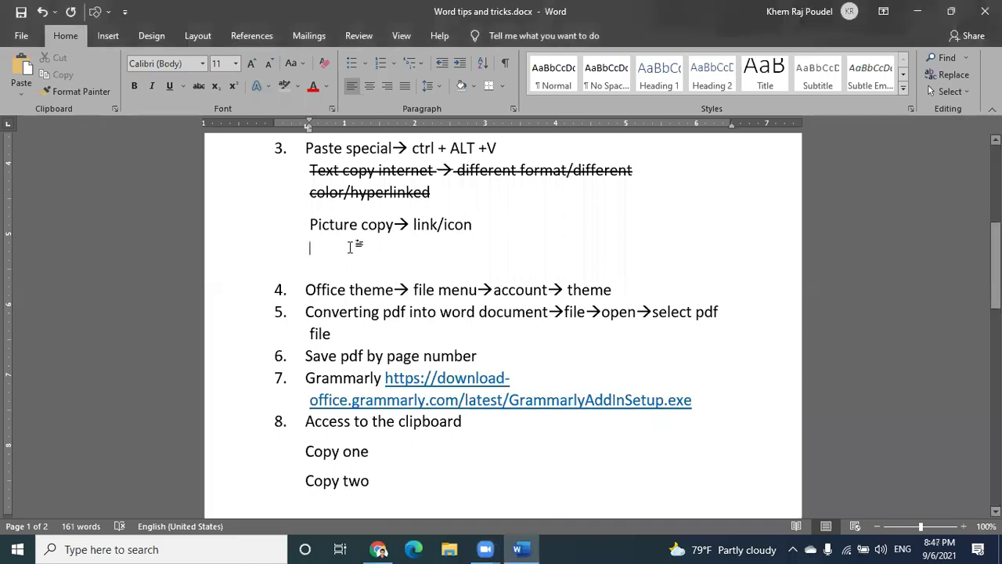
{"action": "key", "text": "ctrl+alt+v"}
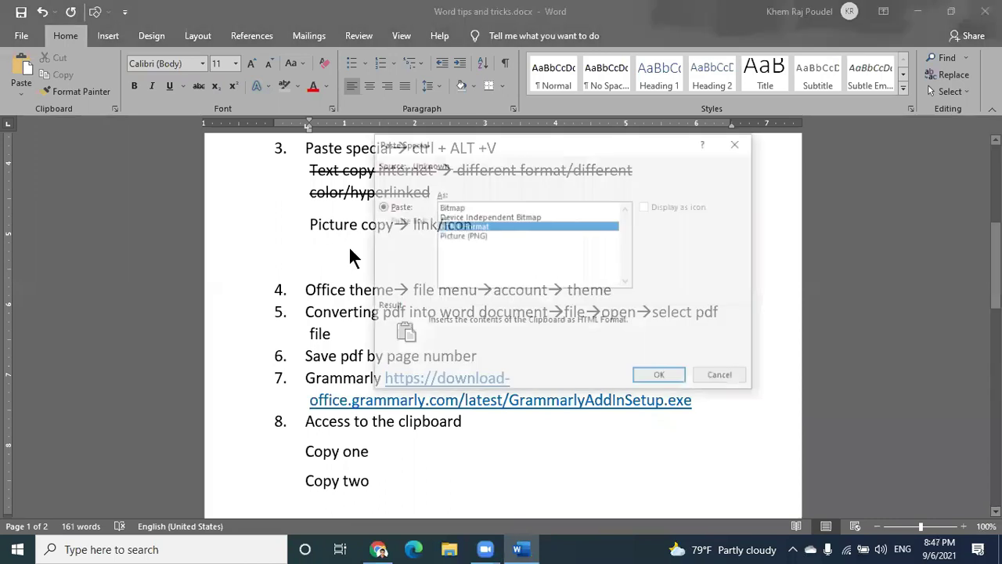
{"action": "left_click", "coordinate": [463, 219]}
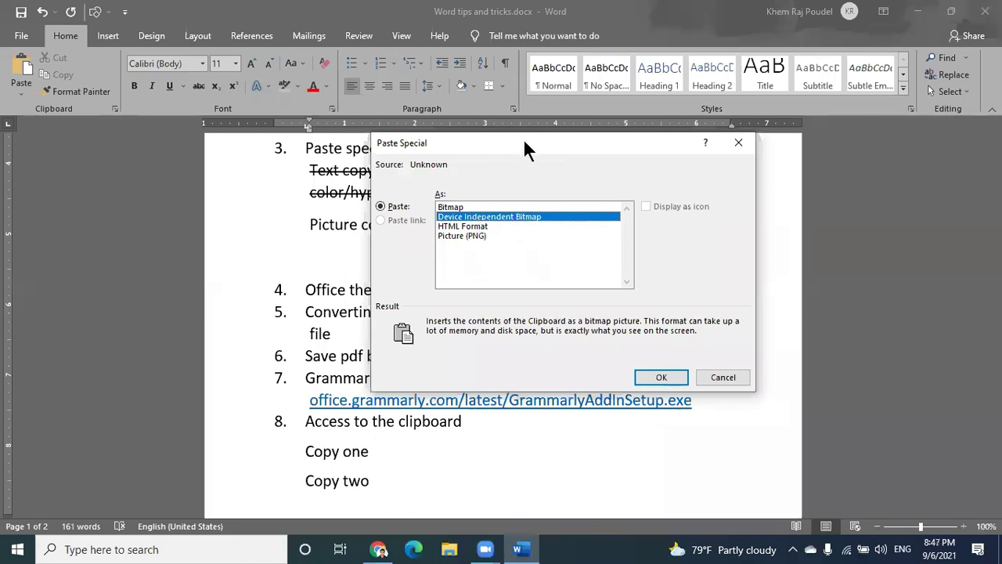
{"action": "left_click_drag", "start_coordinate": [526, 149], "coordinate": [716, 172]}
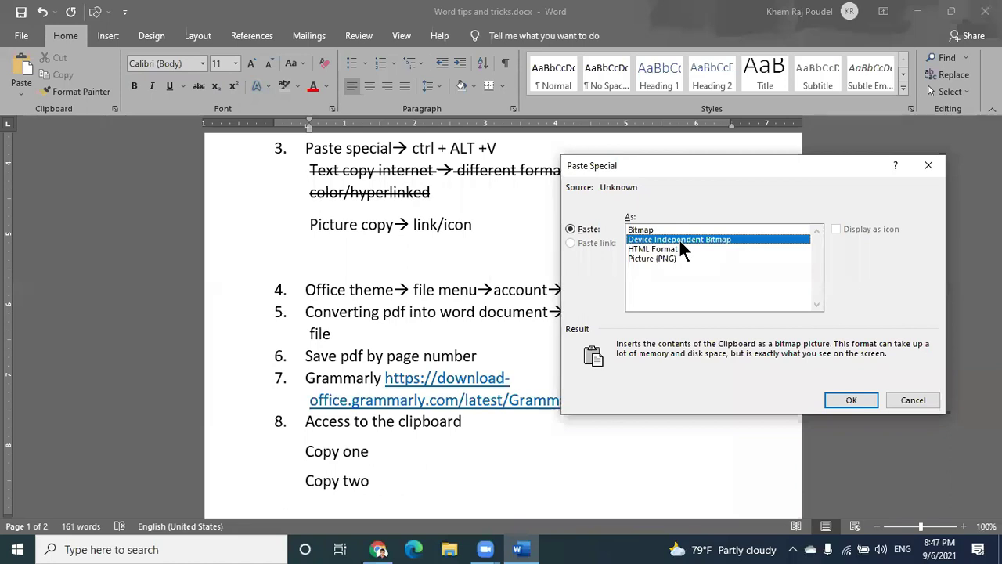
{"action": "left_click", "coordinate": [851, 399]}
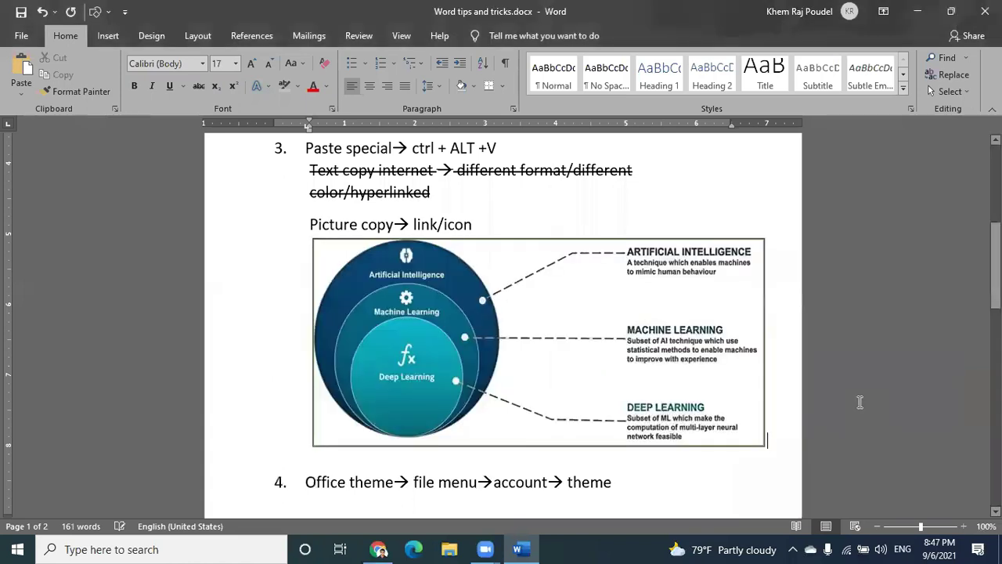
Delete the pasted diagram picture from the document.
{"action": "scroll", "coordinate": [609, 325], "scroll_direction": "down", "scroll_amount": 1}
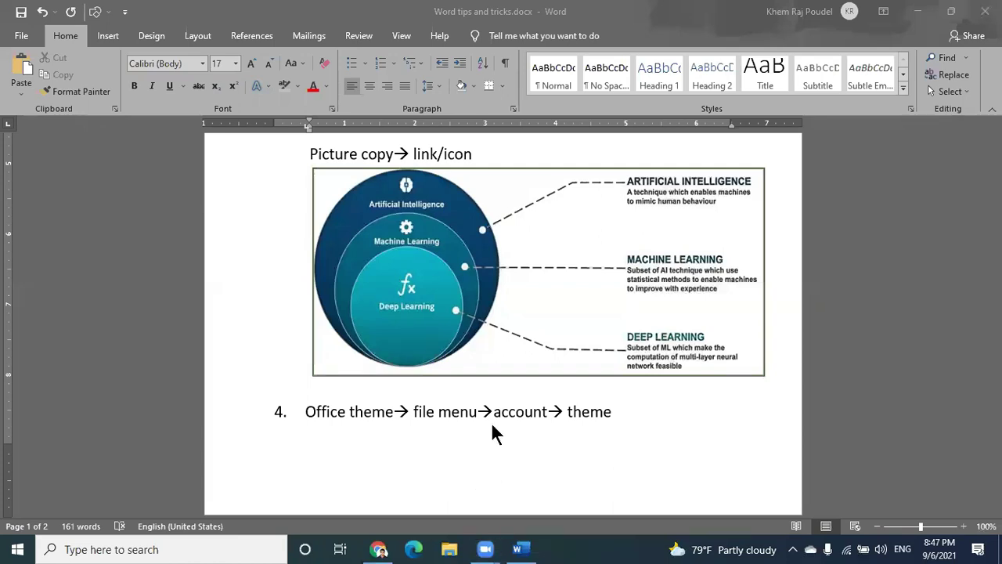
{"action": "scroll", "coordinate": [537, 340], "scroll_direction": "up", "scroll_amount": 1}
{"action": "left_click", "coordinate": [484, 329]}
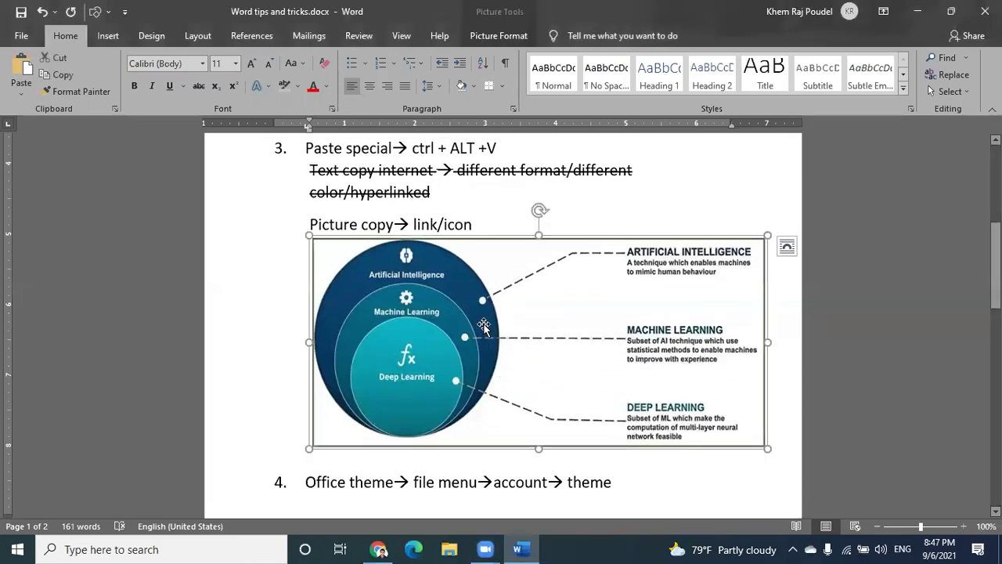
{"action": "key", "text": "Delete"}
Copy the AI/ML/DL diagram from Chrome's Google Images preview and return to Word.
{"action": "left_click", "coordinate": [379, 549]}
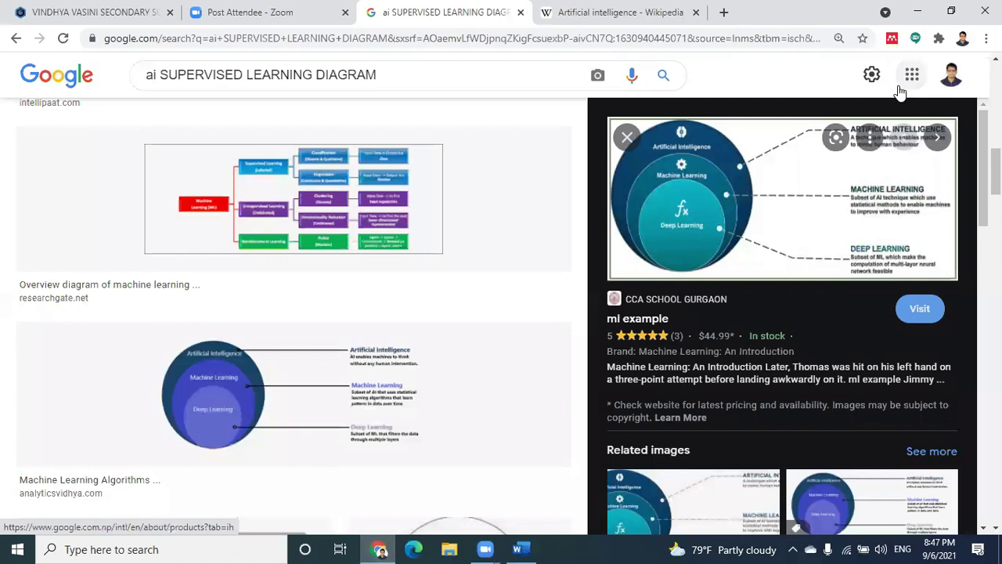
{"action": "right_click", "coordinate": [717, 164]}
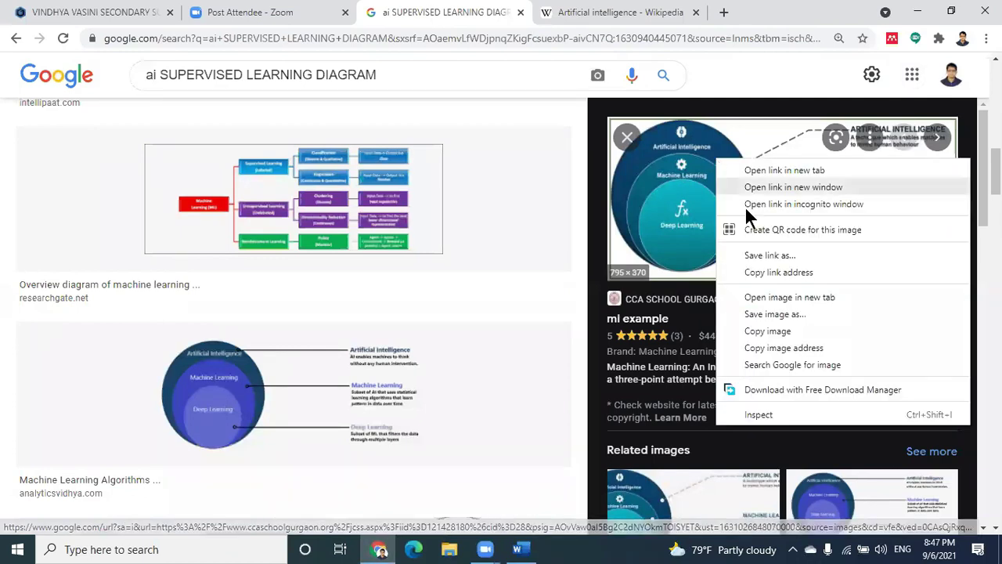
{"action": "left_click", "coordinate": [771, 331]}
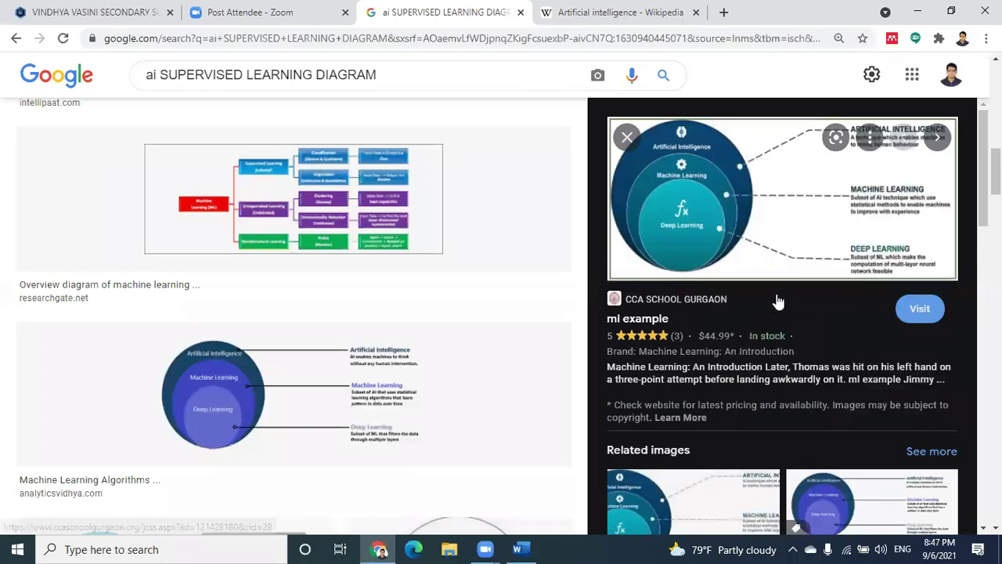
{"action": "left_click", "coordinate": [918, 12]}
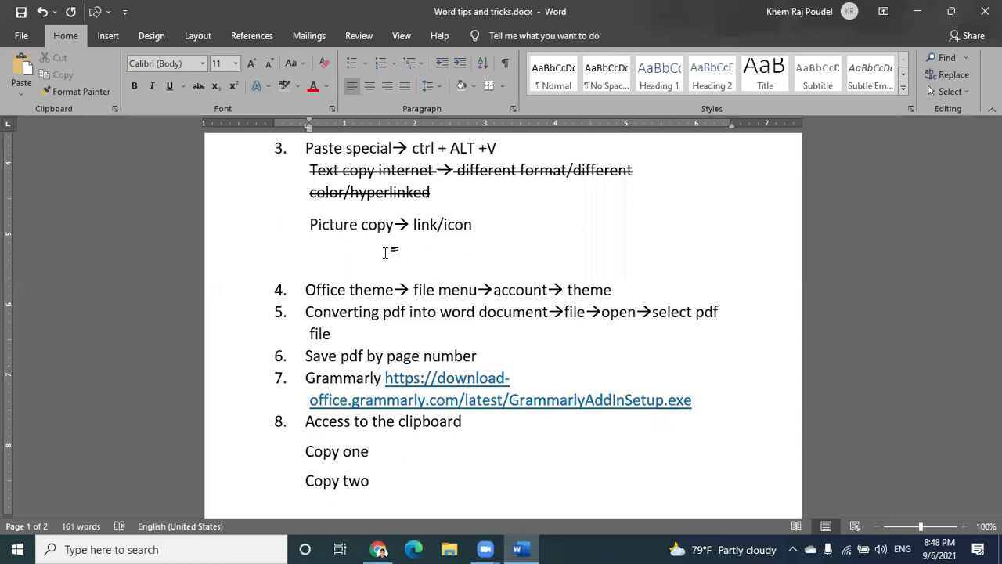
Paste the copied diagram below the Picture copy line as a Device Independent Bitmap.
{"action": "key", "text": "ctrl+alt+v"}
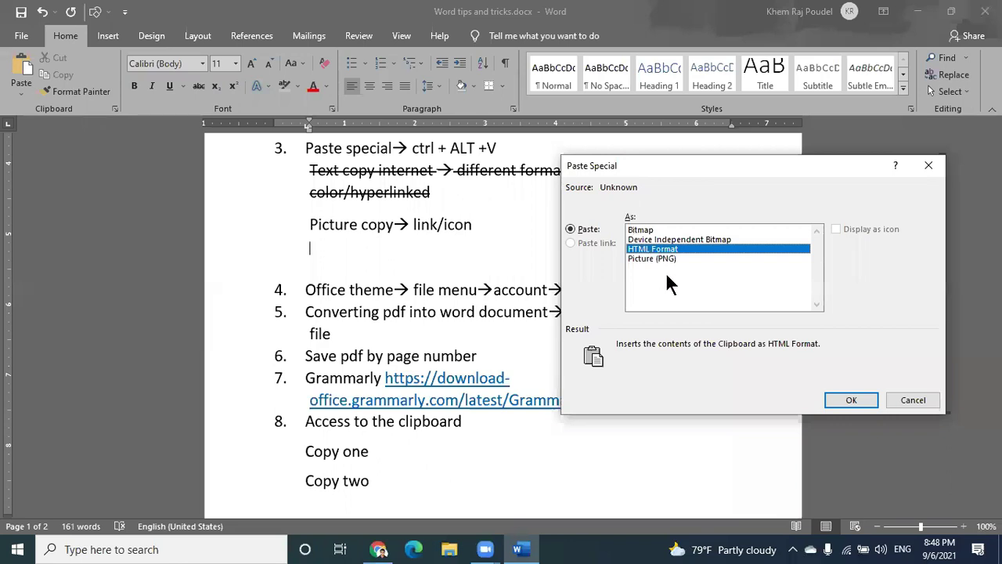
{"action": "left_click", "coordinate": [664, 240]}
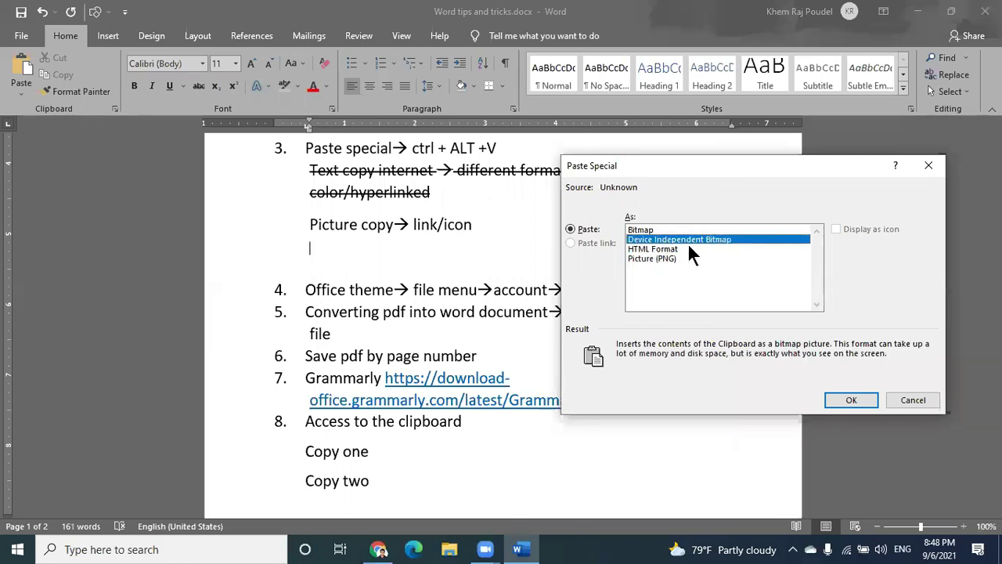
{"action": "left_click", "coordinate": [861, 393]}
Resize the diagram proportionally from its corners to fill the text width, reverting a sideways stretch.
{"action": "left_click", "coordinate": [563, 342]}
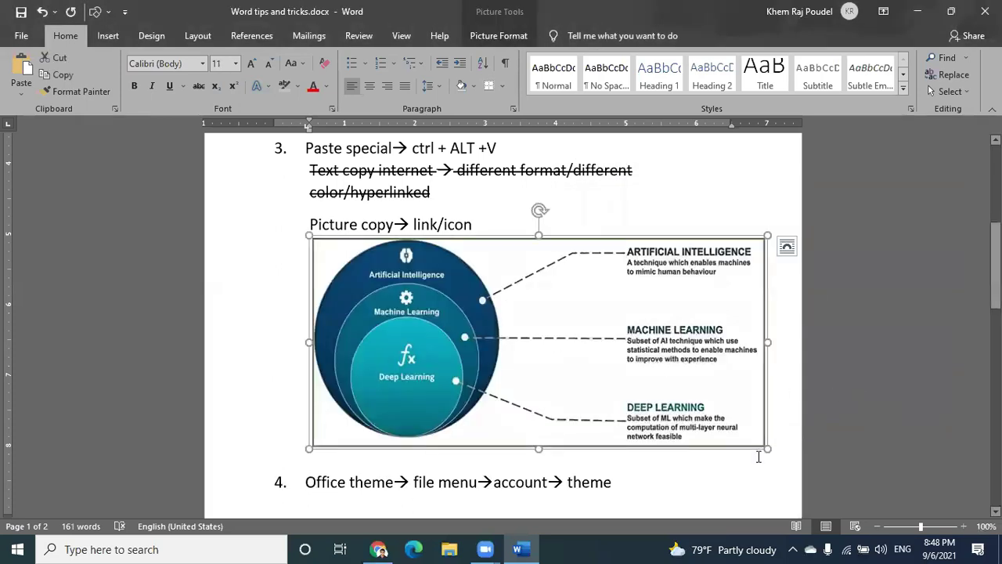
{"action": "left_click_drag", "start_coordinate": [767, 448], "coordinate": [633, 389]}
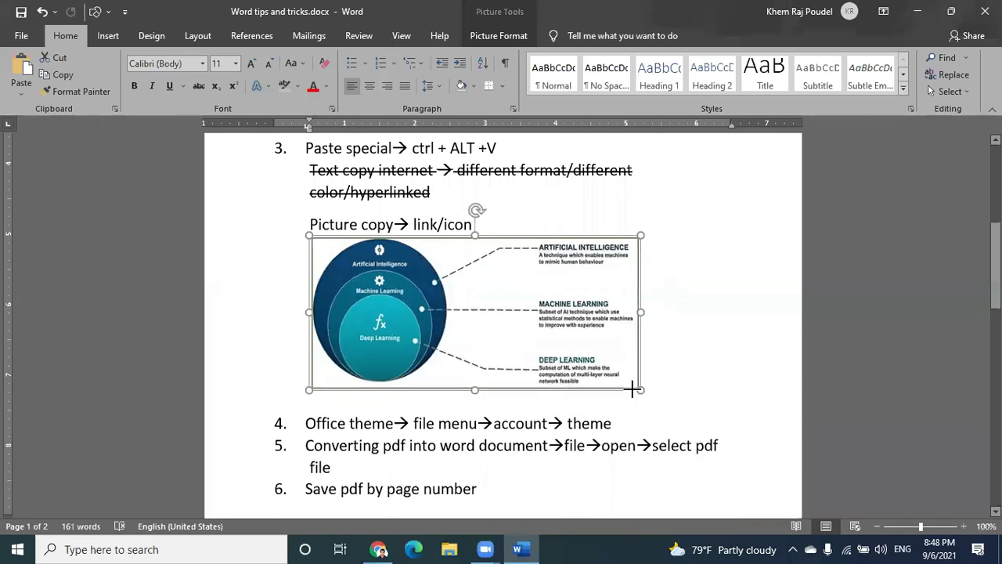
{"action": "left_click_drag", "start_coordinate": [642, 313], "coordinate": [775, 307]}
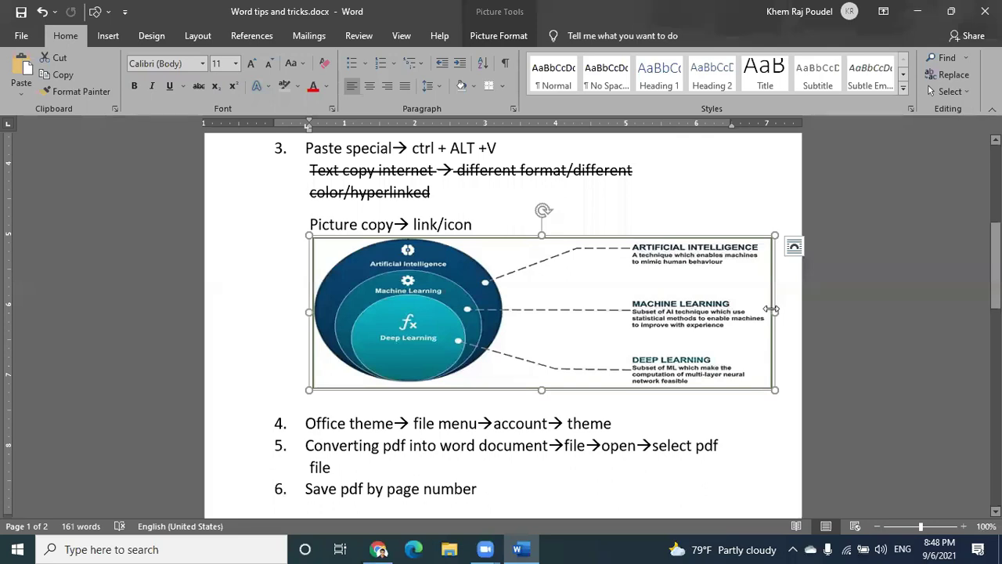
{"action": "key", "text": "Escape"}
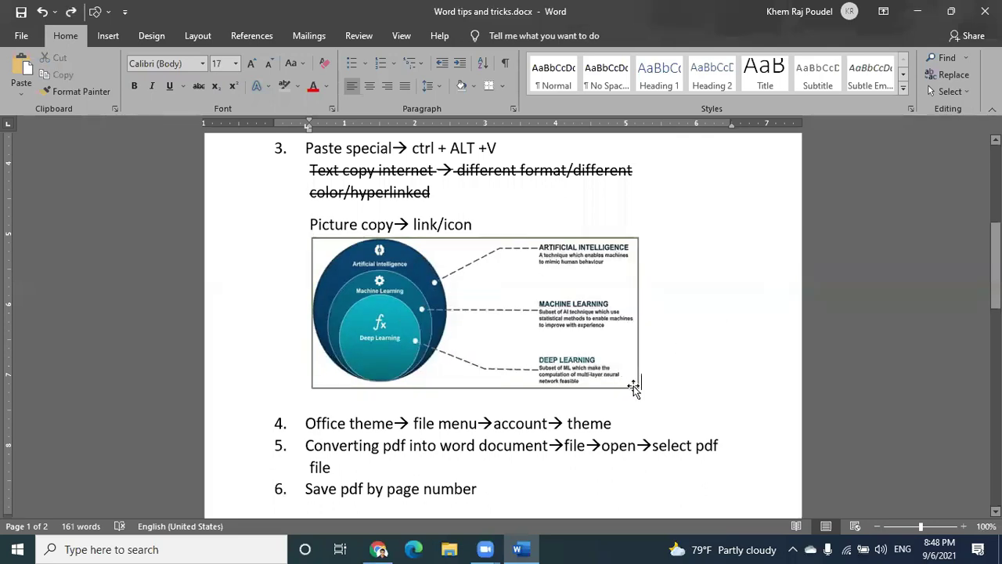
{"action": "left_click", "coordinate": [634, 388]}
{"action": "left_click_drag", "start_coordinate": [636, 387], "coordinate": [738, 399]}
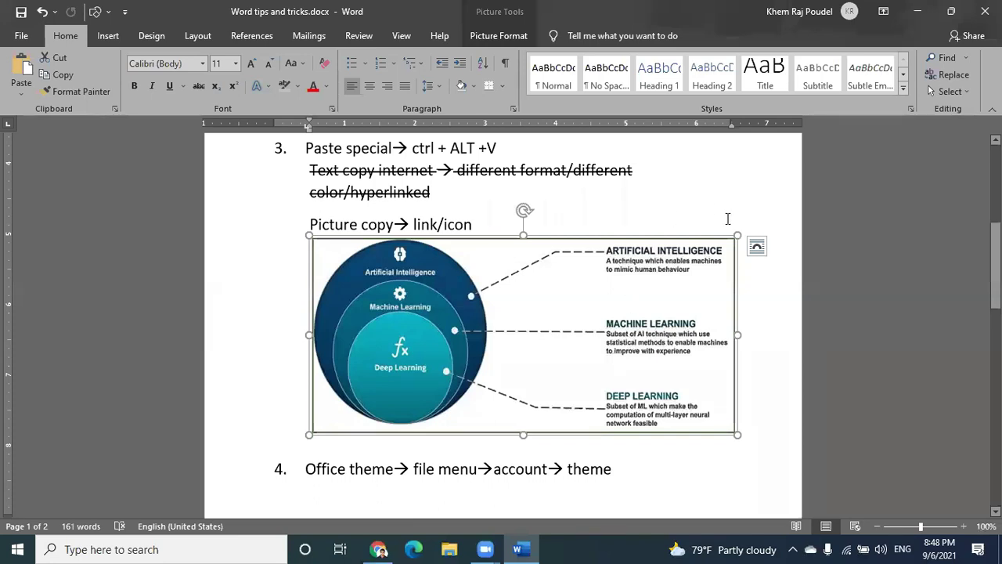
Strike through the earlier notes from the Quick access toolbar shortcut down to Picture copy.
{"action": "scroll", "coordinate": [516, 333], "scroll_direction": "down", "scroll_amount": 2}
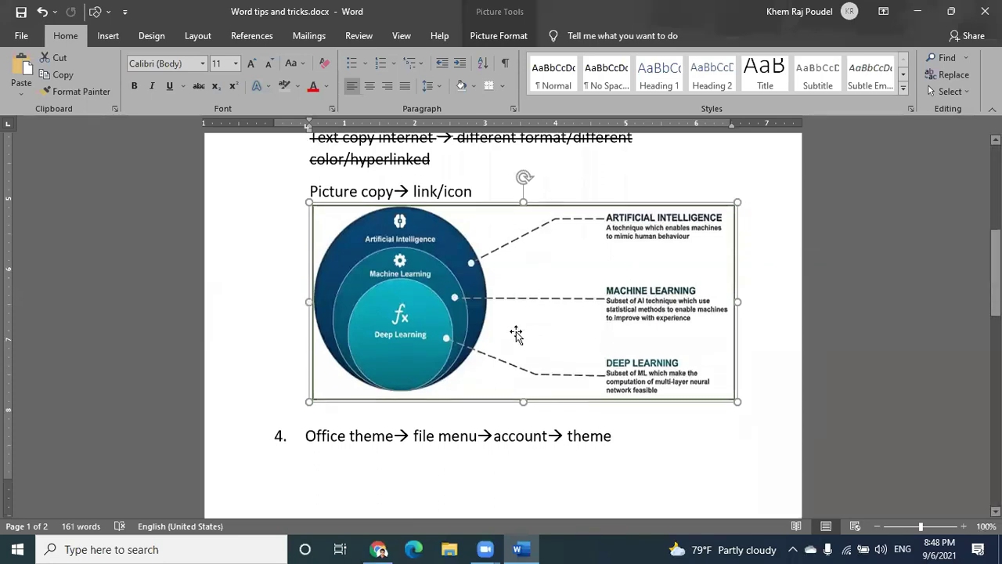
{"action": "scroll", "coordinate": [517, 332], "scroll_direction": "up", "scroll_amount": 2}
{"action": "scroll", "coordinate": [353, 263], "scroll_direction": "up", "scroll_amount": 4}
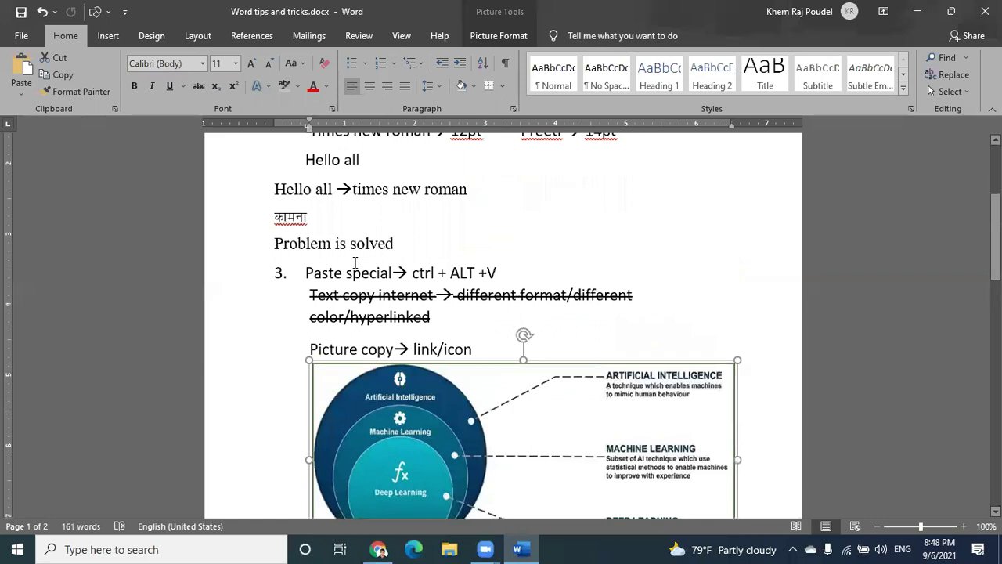
{"action": "scroll", "coordinate": [329, 235], "scroll_direction": "up", "scroll_amount": 4}
{"action": "scroll", "coordinate": [305, 235], "scroll_direction": "up", "scroll_amount": 2}
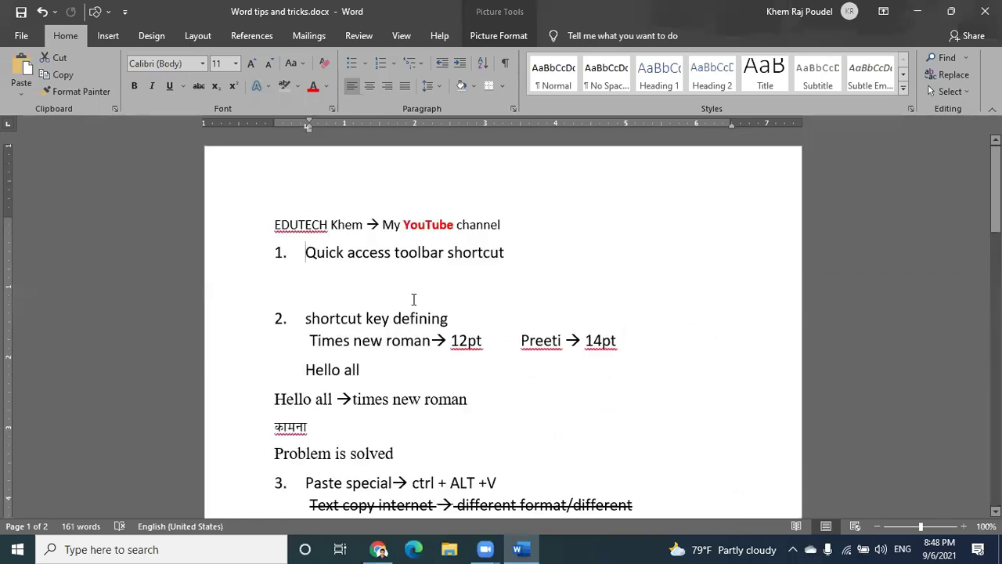
{"action": "left_click_drag", "start_coordinate": [305, 253], "coordinate": [510, 433]}
{"action": "scroll", "coordinate": [511, 432], "scroll_direction": "down", "scroll_amount": 3}
{"action": "scroll", "coordinate": [511, 433], "scroll_direction": "down", "scroll_amount": 1}
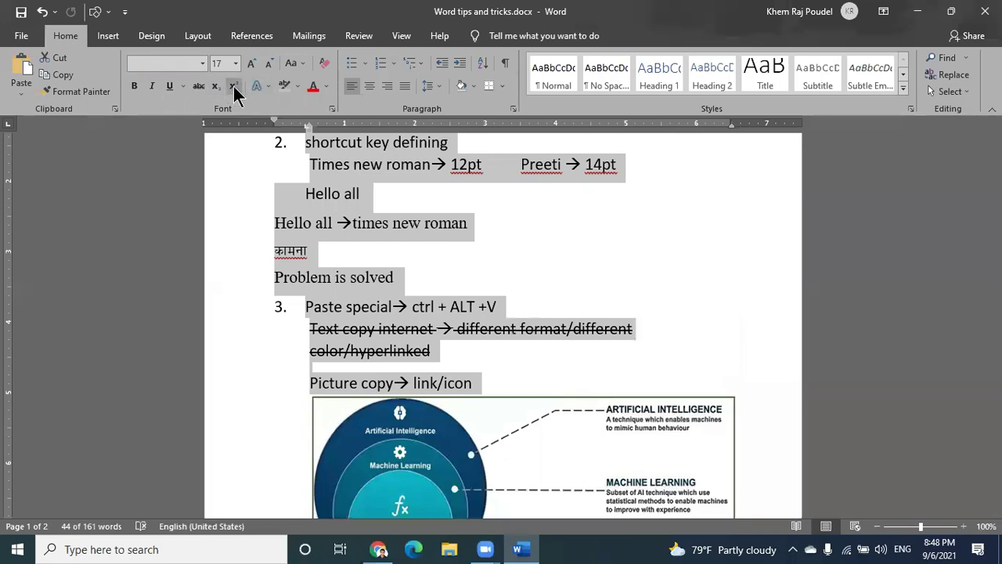
{"action": "left_click", "coordinate": [197, 90]}
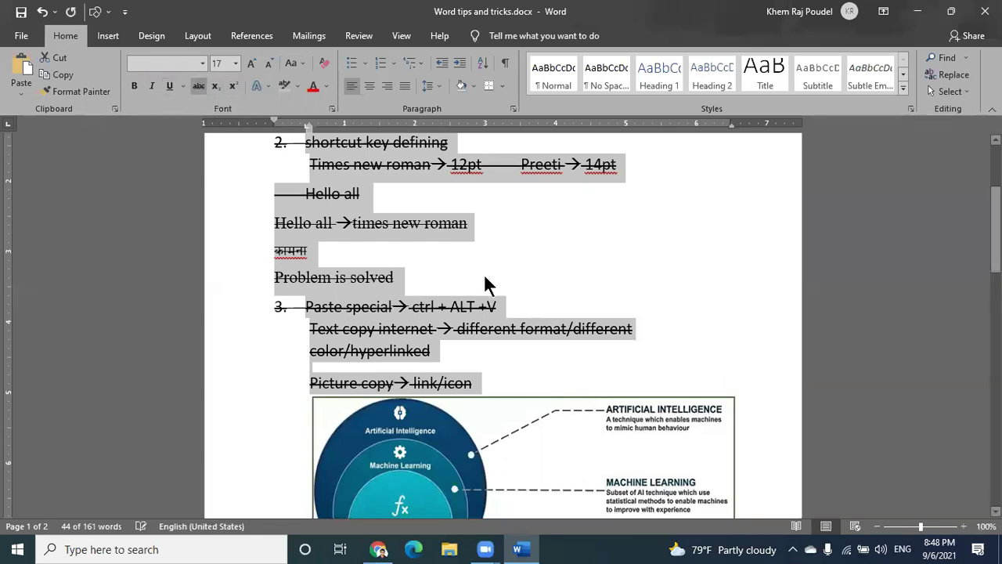
Place the insertion point before the 'Office theme' item.
{"action": "scroll", "coordinate": [483, 273], "scroll_direction": "down", "scroll_amount": 3}
{"action": "scroll", "coordinate": [484, 273], "scroll_direction": "down", "scroll_amount": 4}
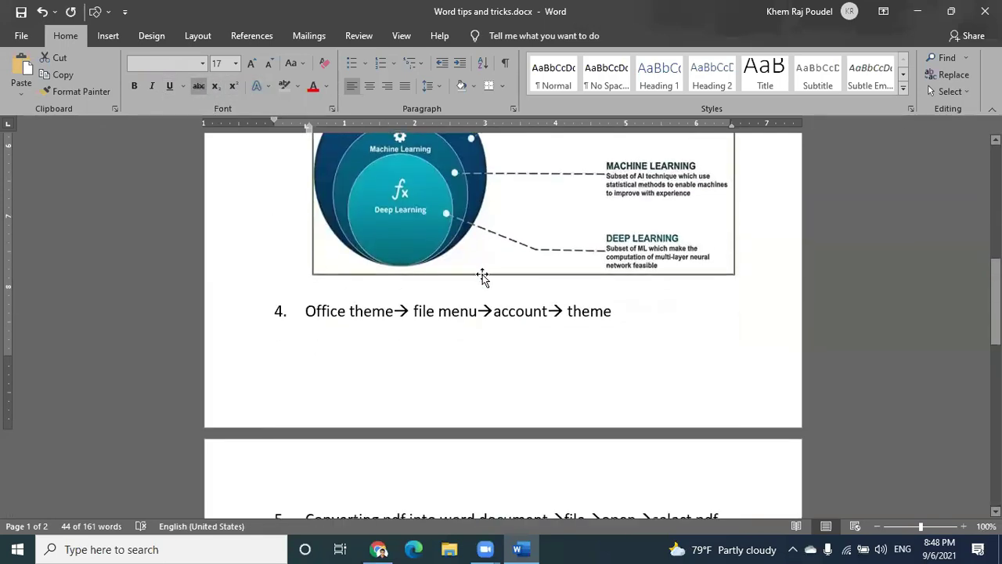
{"action": "left_click", "coordinate": [286, 310]}
Insert two numbered items before Office theme, then remove the empty numbered items again.
{"action": "key", "text": "Return"}
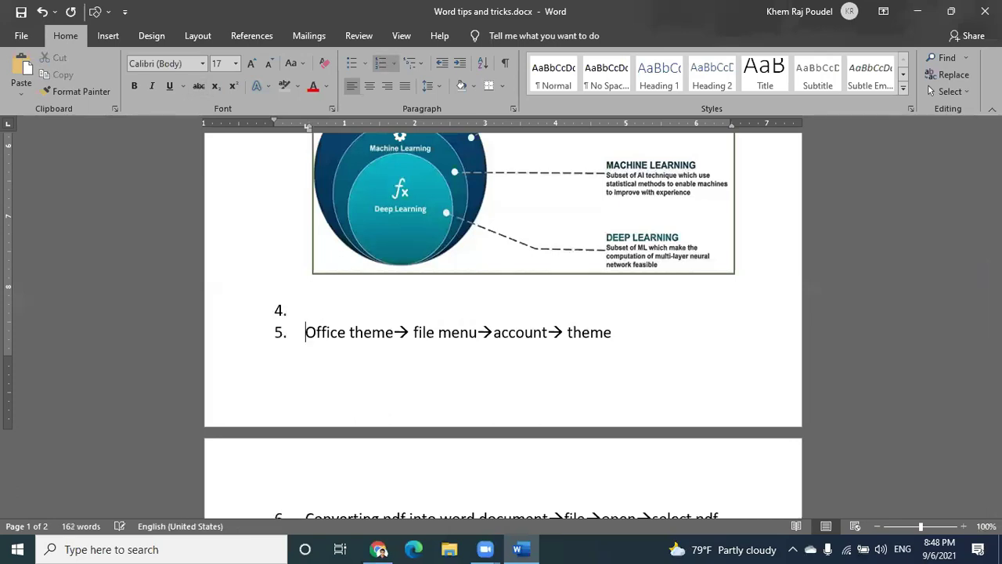
{"action": "key", "text": "Return"}
{"action": "left_click", "coordinate": [299, 292]}
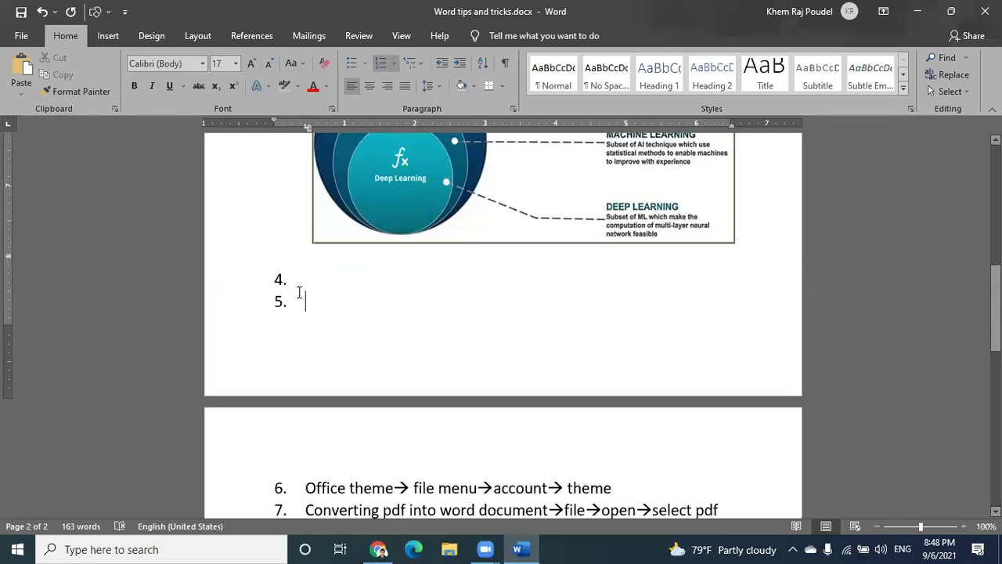
{"action": "key", "text": "BackSpace"}
{"action": "key", "text": "BackSpace"}
{"action": "key", "text": "BackSpace"}
Add an unnumbered blank line after item 4 'Office theme', before the pdf-conversion item.
{"action": "scroll", "coordinate": [301, 278], "scroll_direction": "down", "scroll_amount": 3}
{"action": "scroll", "coordinate": [306, 280], "scroll_direction": "down", "scroll_amount": 1}
{"action": "scroll", "coordinate": [305, 280], "scroll_direction": "down", "scroll_amount": 1}
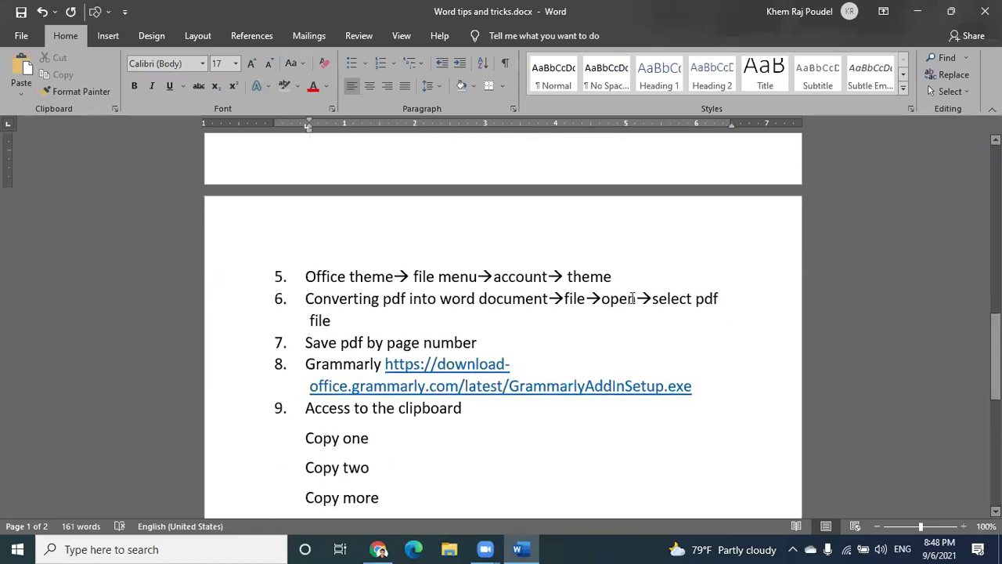
{"action": "left_click", "coordinate": [631, 279]}
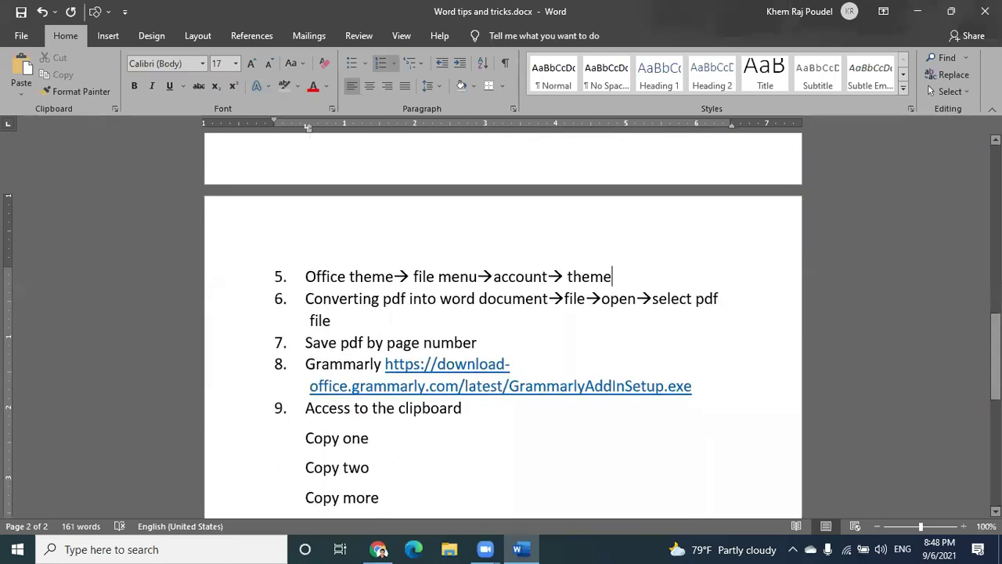
{"action": "key", "text": "Return"}
{"action": "key", "text": "BackSpace"}
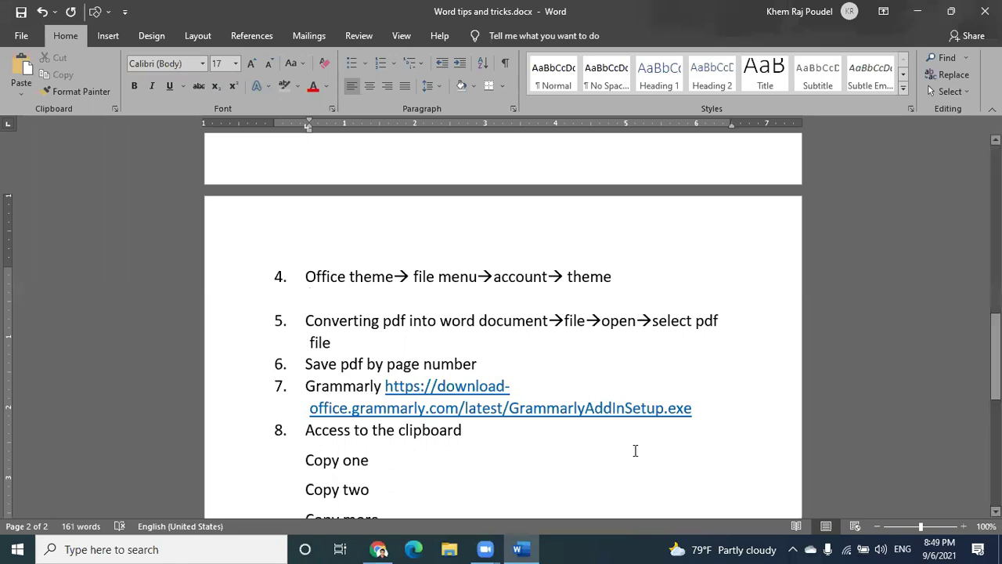
{"action": "left_click", "coordinate": [453, 549]}
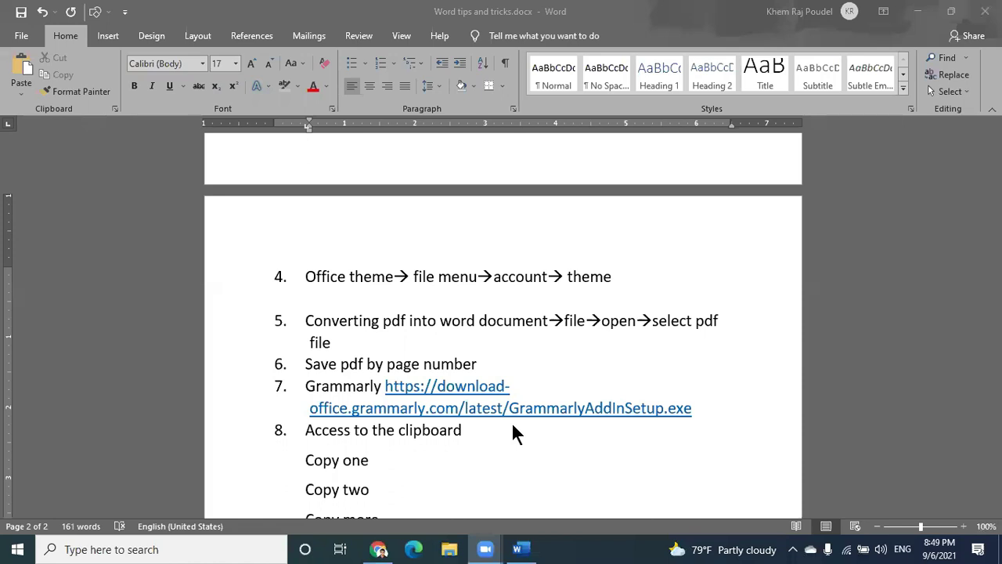
{"action": "left_click", "coordinate": [620, 275]}
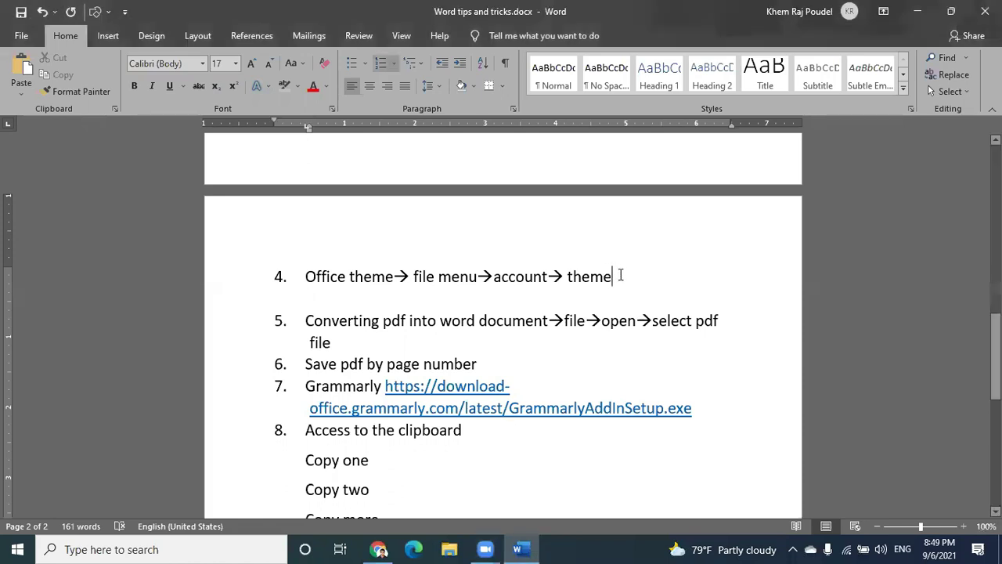
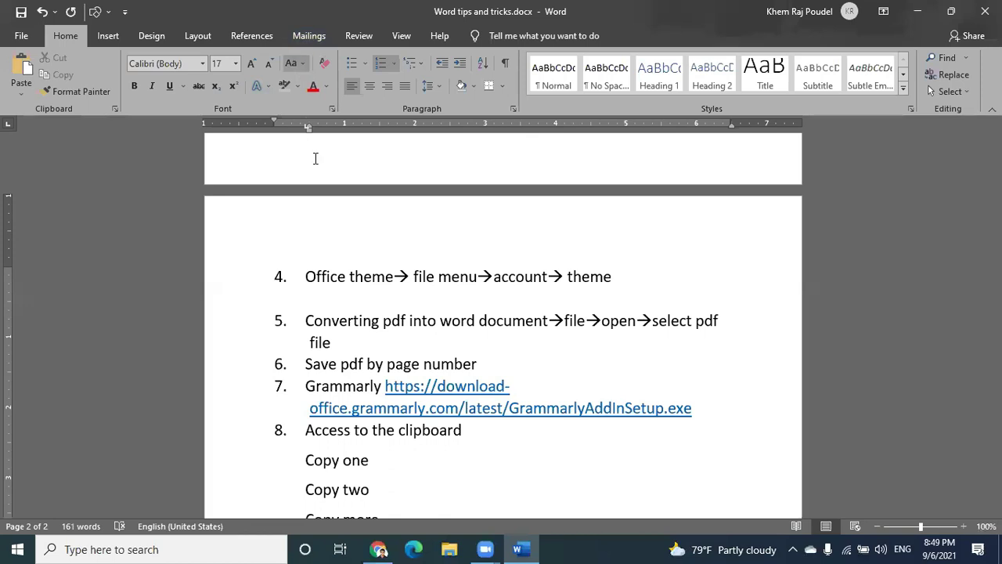
Practise selecting the 'file menu → account → theme' steps of item 4.
{"action": "left_click", "coordinate": [321, 299]}
{"action": "left_click_drag", "start_coordinate": [307, 277], "coordinate": [598, 297]}
{"action": "left_click", "coordinate": [544, 295]}
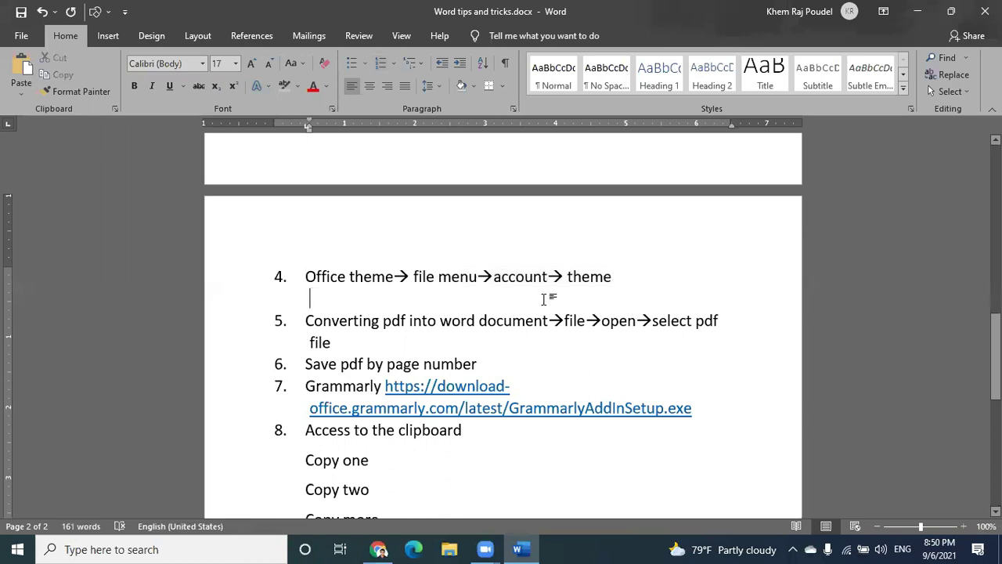
{"action": "left_click_drag", "start_coordinate": [413, 277], "coordinate": [618, 270]}
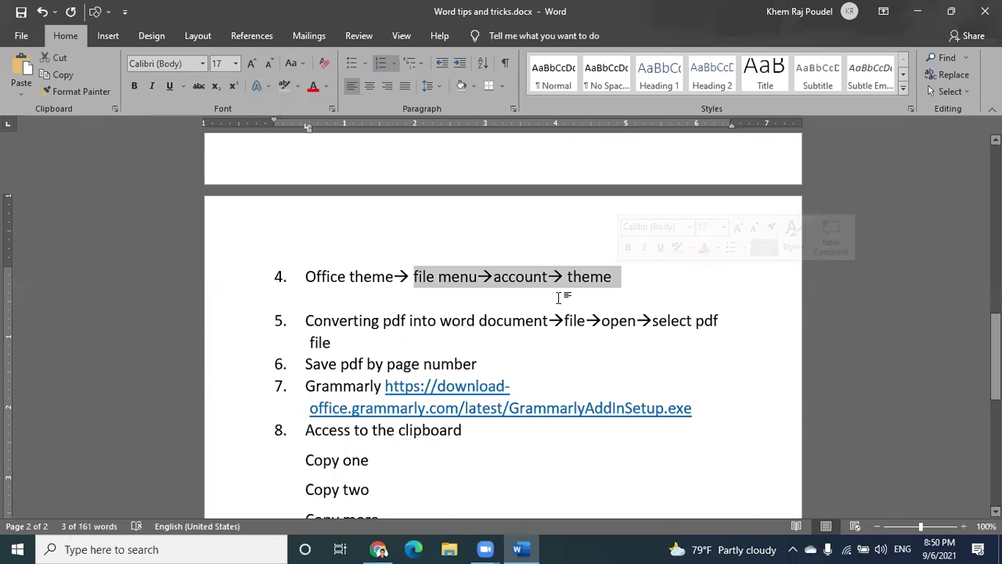
{"action": "left_click", "coordinate": [452, 300]}
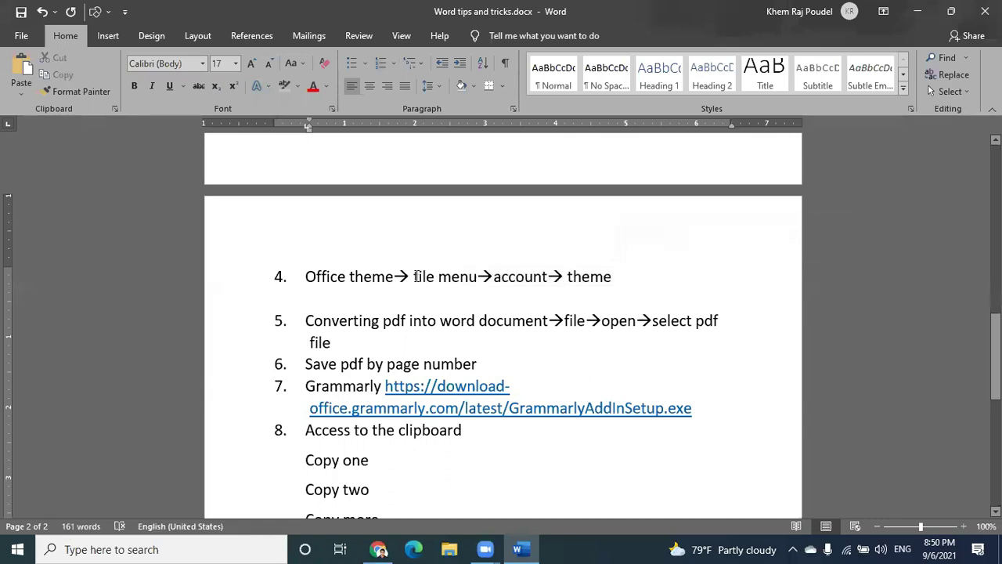
{"action": "left_click_drag", "start_coordinate": [416, 275], "coordinate": [617, 276]}
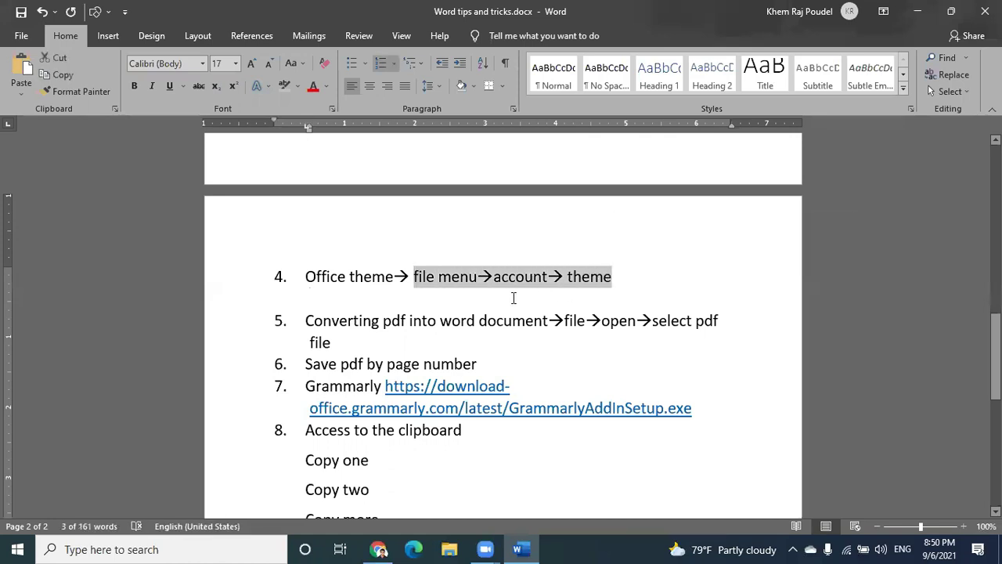
{"action": "left_click", "coordinate": [422, 279]}
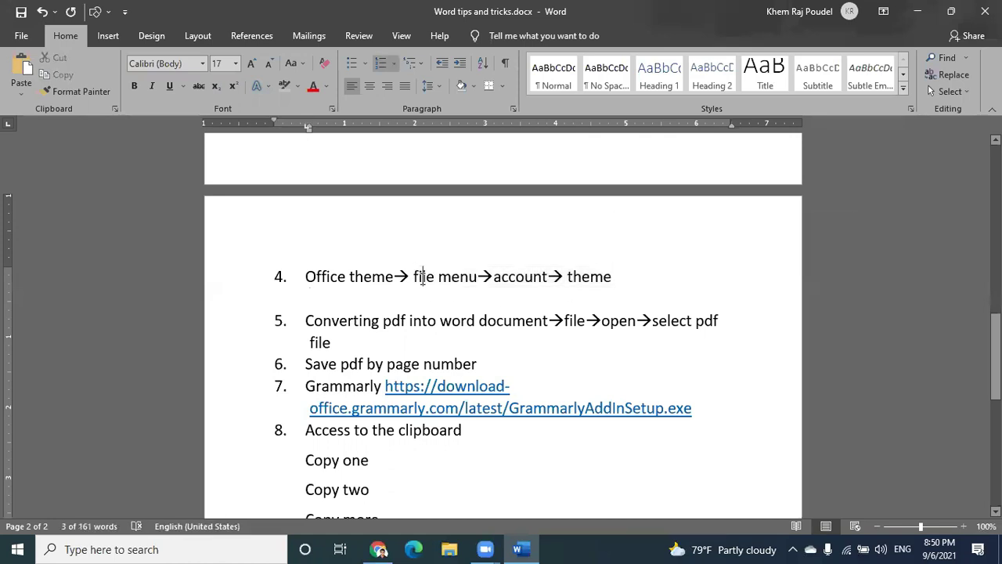
{"action": "left_click_drag", "start_coordinate": [413, 275], "coordinate": [602, 277]}
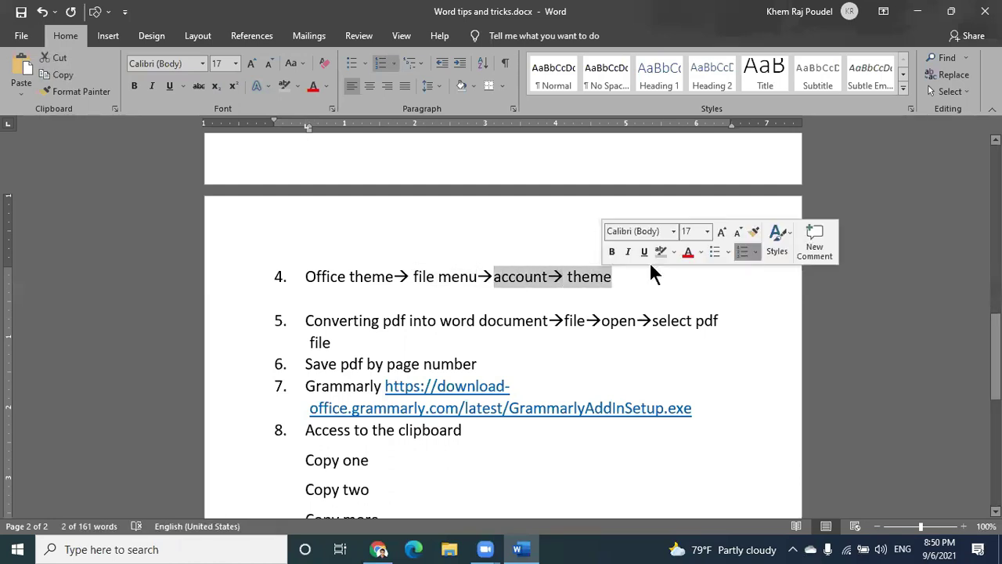
{"action": "left_click", "coordinate": [623, 295]}
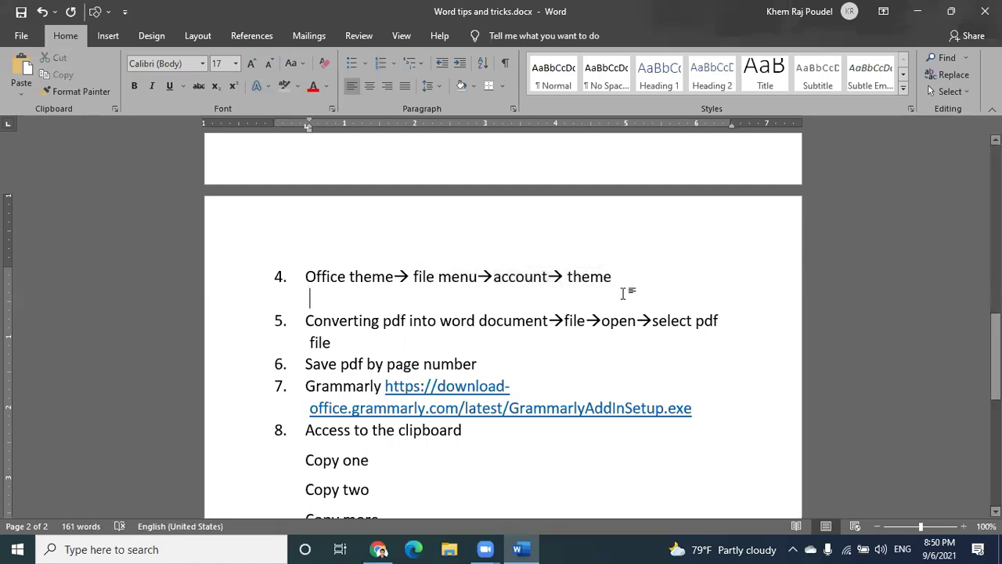
Change the Office theme to Colorful in Account settings.
{"action": "left_click", "coordinate": [22, 36]}
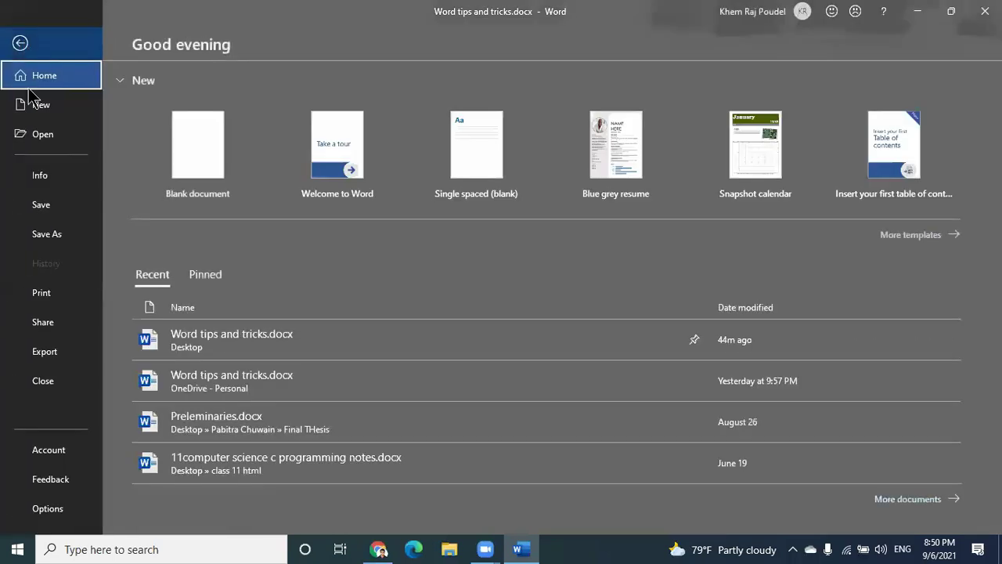
{"action": "left_click", "coordinate": [72, 454]}
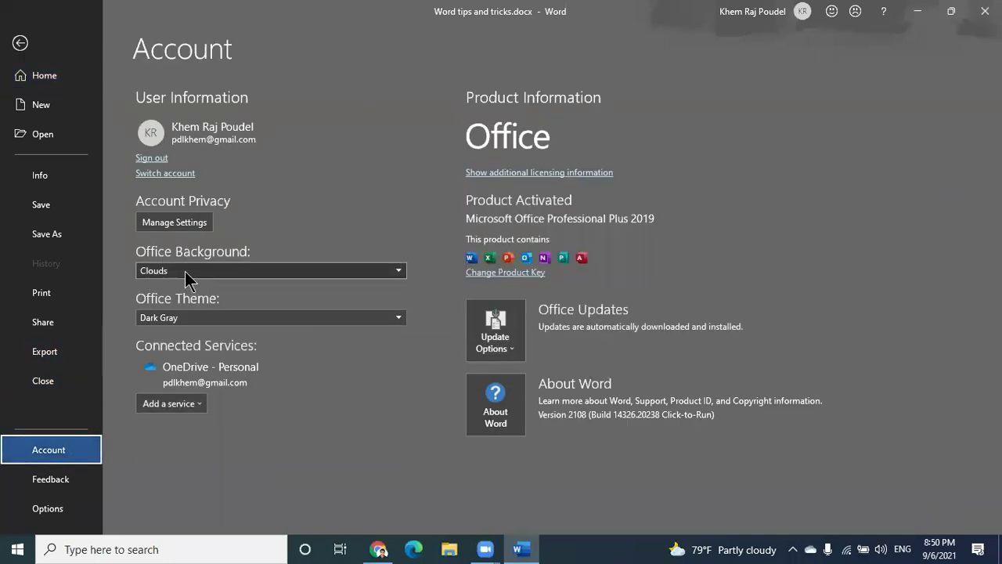
{"action": "left_click", "coordinate": [190, 322]}
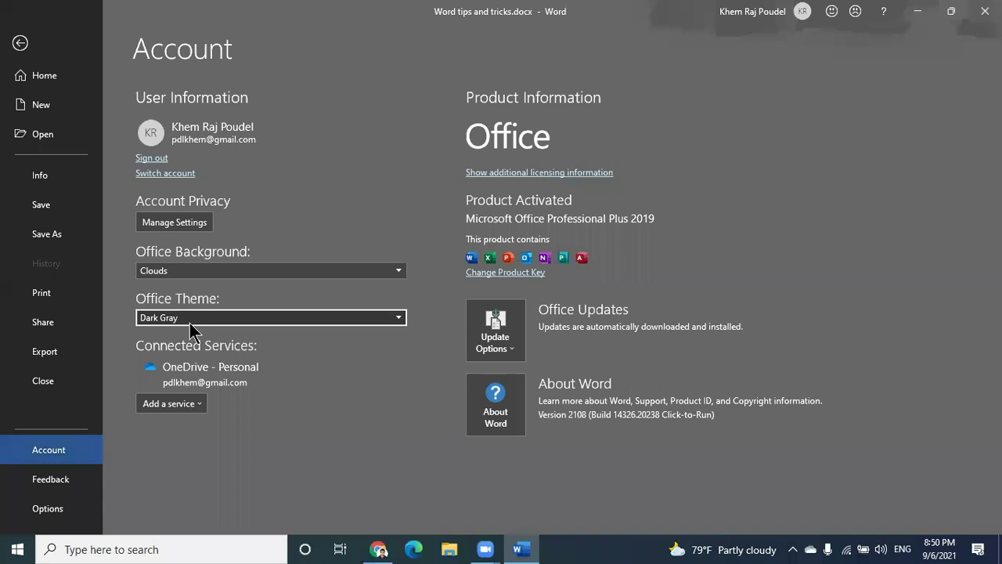
{"action": "left_click", "coordinate": [189, 322]}
{"action": "left_click", "coordinate": [187, 336]}
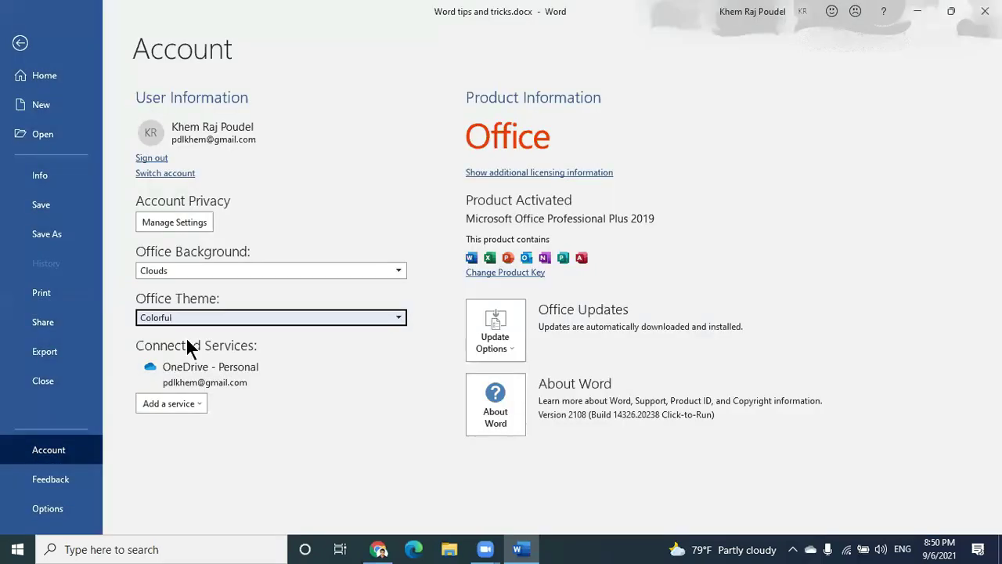
{"action": "left_click", "coordinate": [19, 43]}
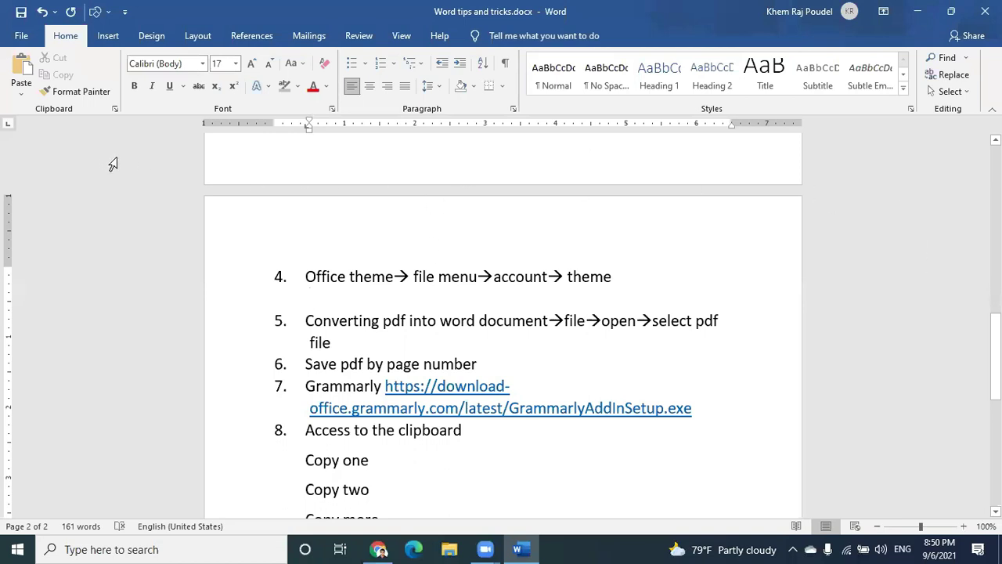
Switch the Office theme back to Dark Gray.
{"action": "left_click", "coordinate": [23, 41]}
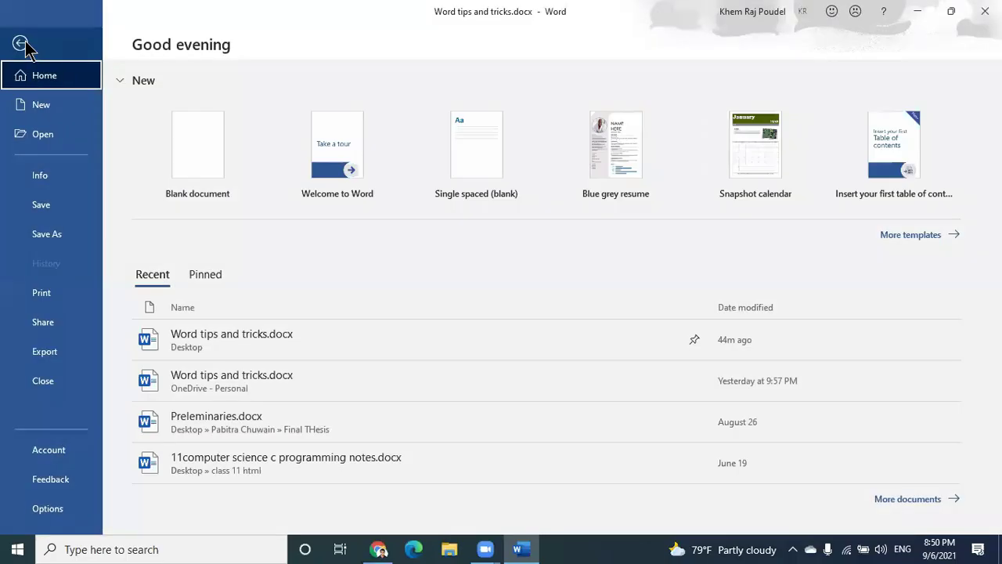
{"action": "left_click", "coordinate": [67, 460]}
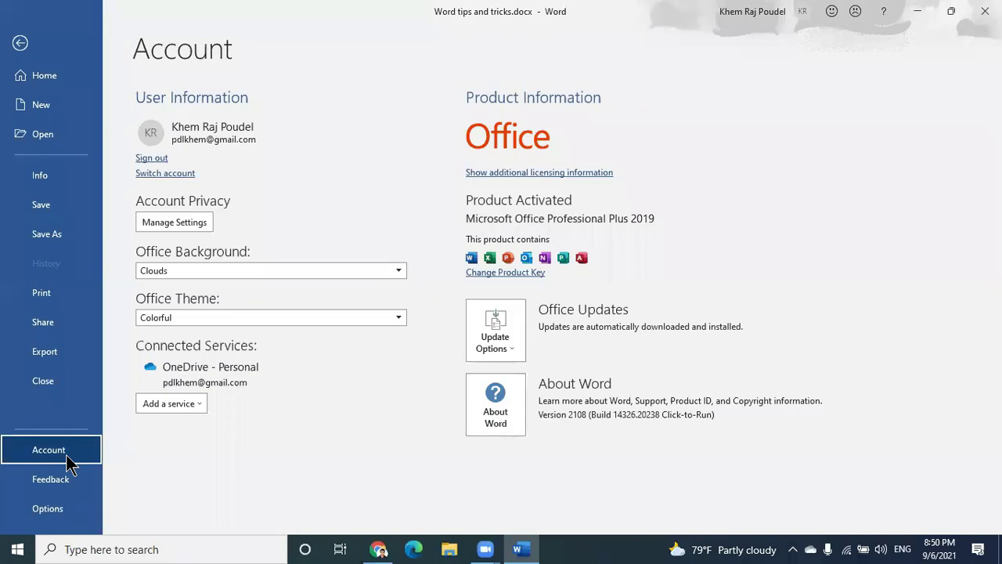
{"action": "left_click", "coordinate": [192, 318]}
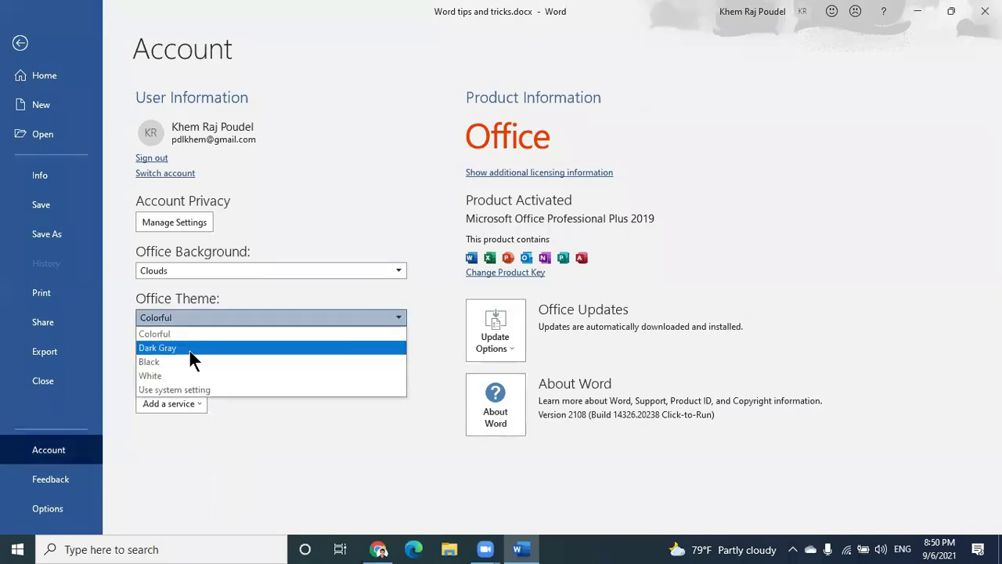
{"action": "left_click", "coordinate": [189, 351]}
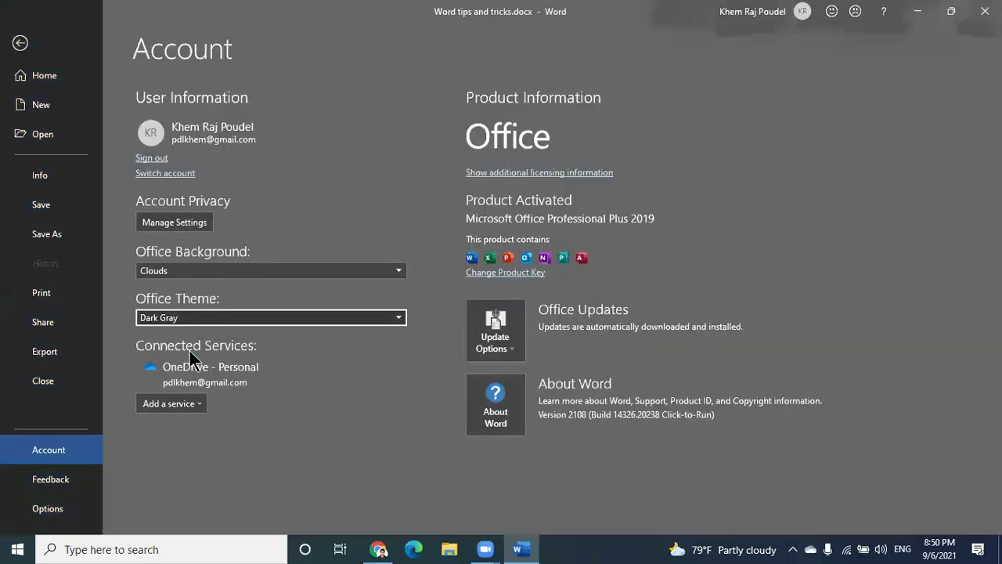
{"action": "left_click", "coordinate": [20, 43]}
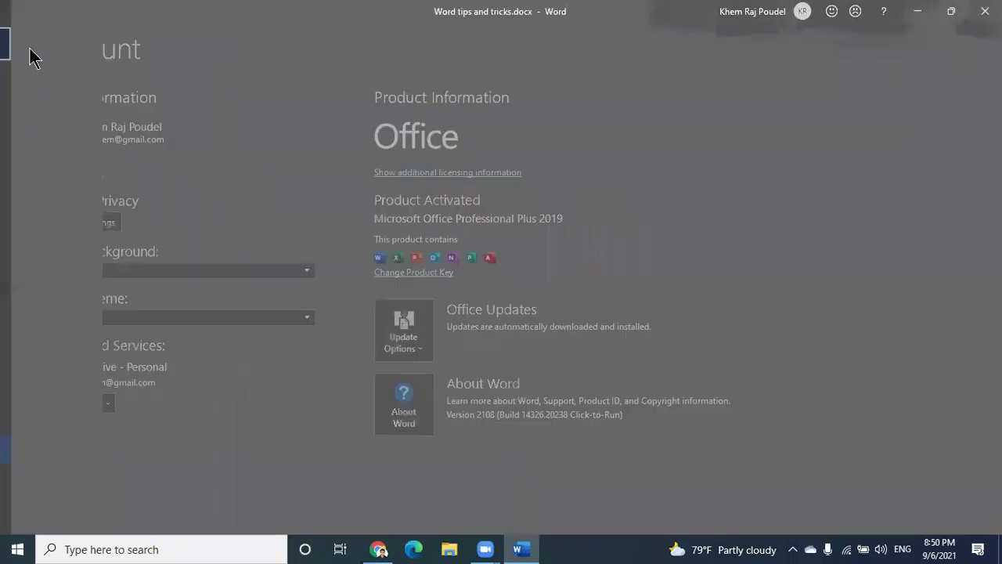
Apply strikethrough to the text of item 4.
{"action": "left_click", "coordinate": [413, 295]}
{"action": "scroll", "coordinate": [413, 294], "scroll_direction": "down", "scroll_amount": 1}
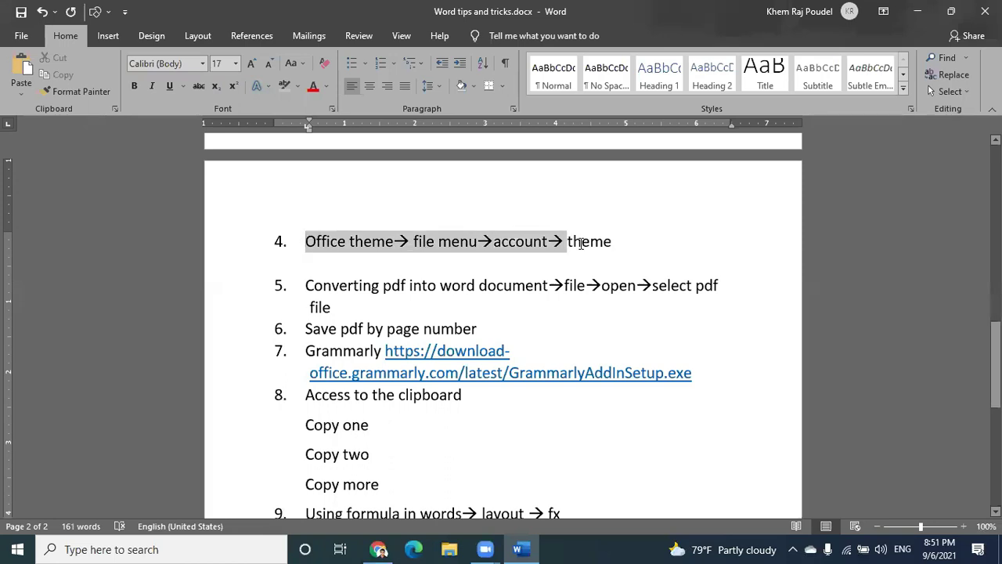
{"action": "left_click_drag", "start_coordinate": [300, 242], "coordinate": [619, 242]}
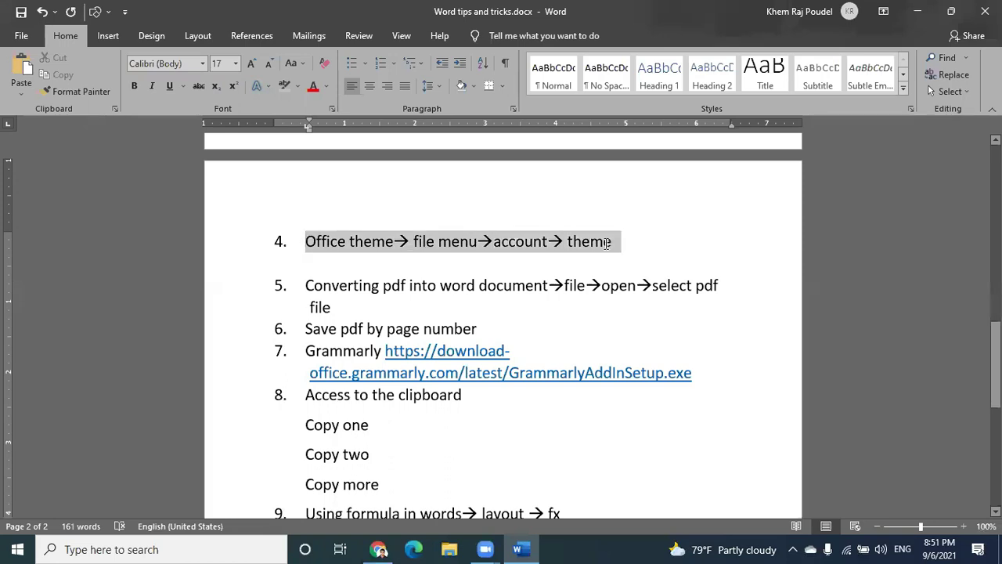
{"action": "left_click", "coordinate": [327, 260]}
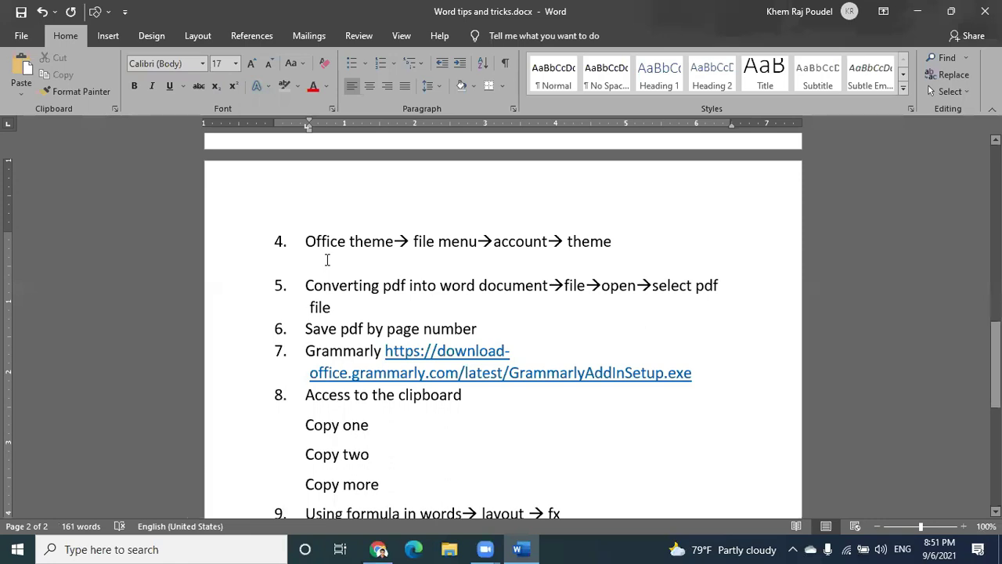
{"action": "scroll", "coordinate": [327, 260], "scroll_direction": "down", "scroll_amount": 1}
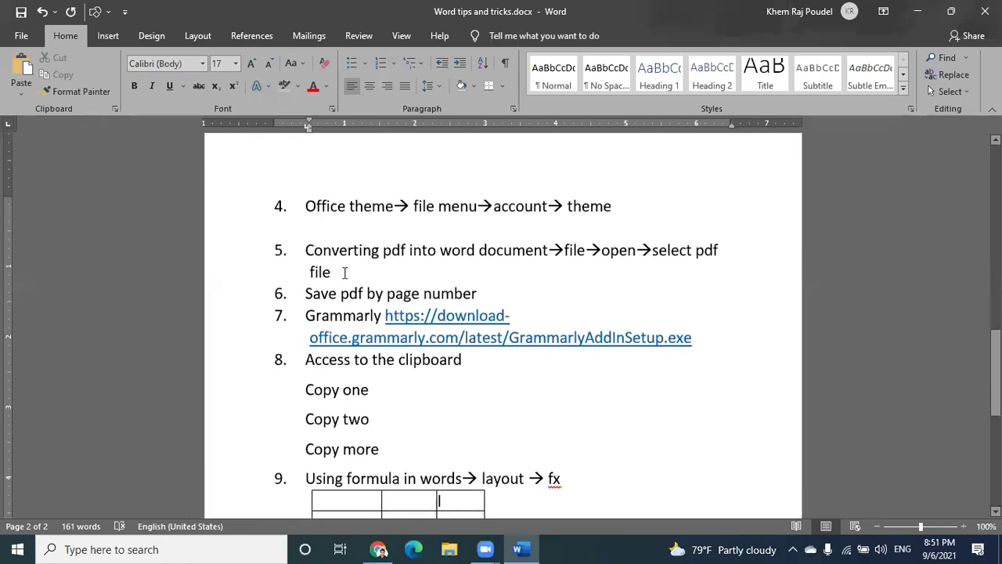
{"action": "left_click_drag", "start_coordinate": [306, 206], "coordinate": [618, 207]}
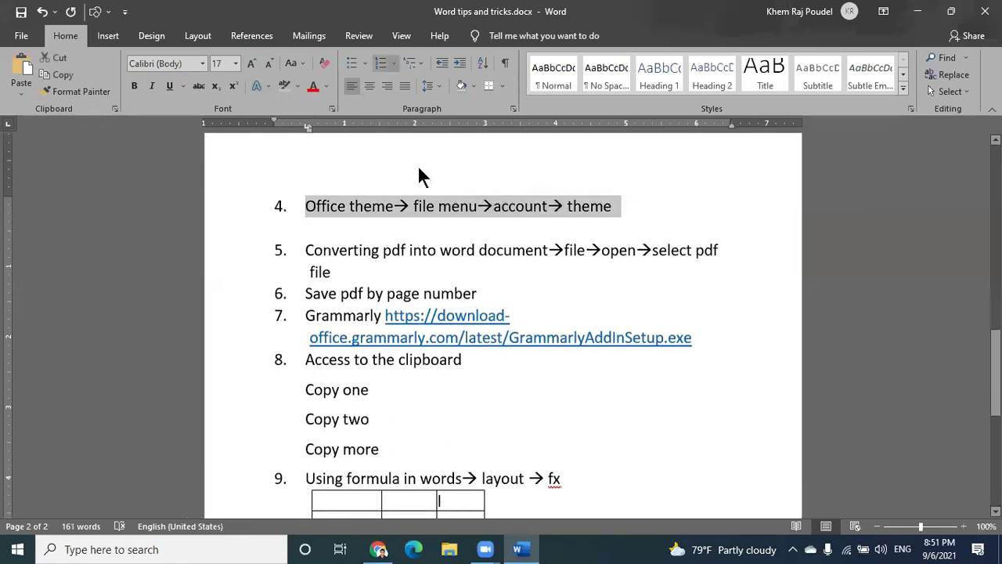
{"action": "left_click", "coordinate": [199, 86]}
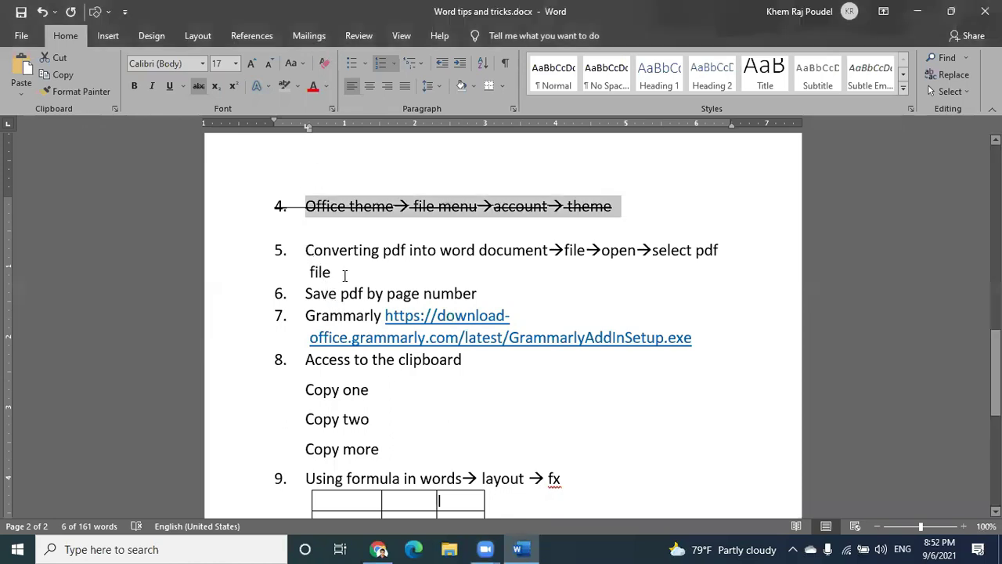
Add an unnumbered blank line after item 5 and select item 5's text.
{"action": "left_click", "coordinate": [343, 273]}
{"action": "key", "text": "Return"}
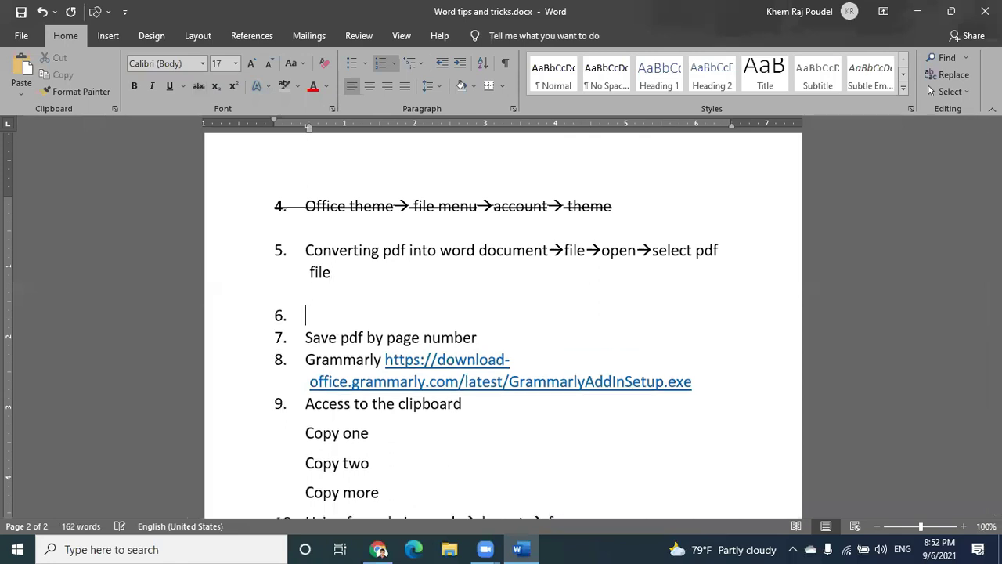
{"action": "key", "text": "BackSpace"}
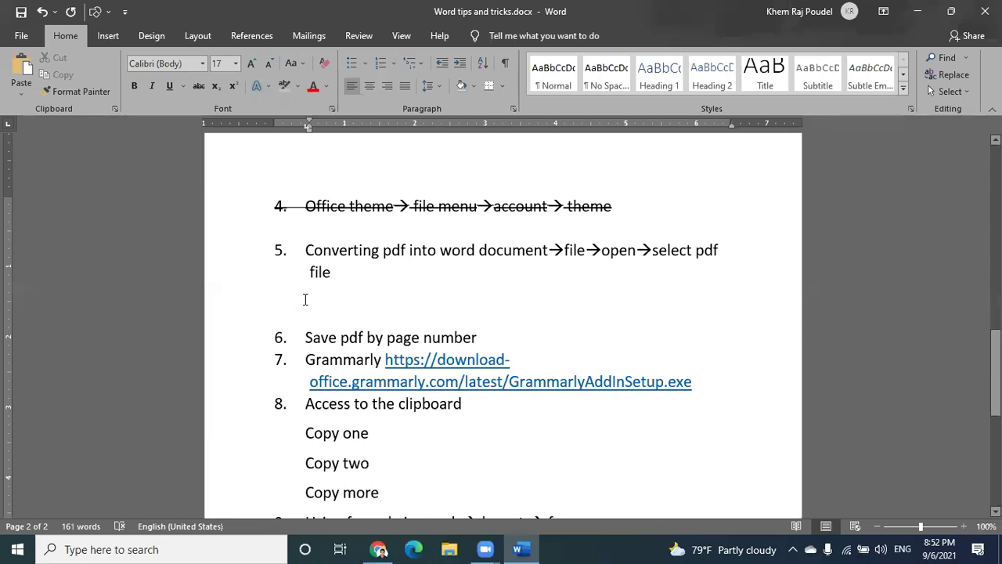
{"action": "left_click_drag", "start_coordinate": [305, 249], "coordinate": [341, 273]}
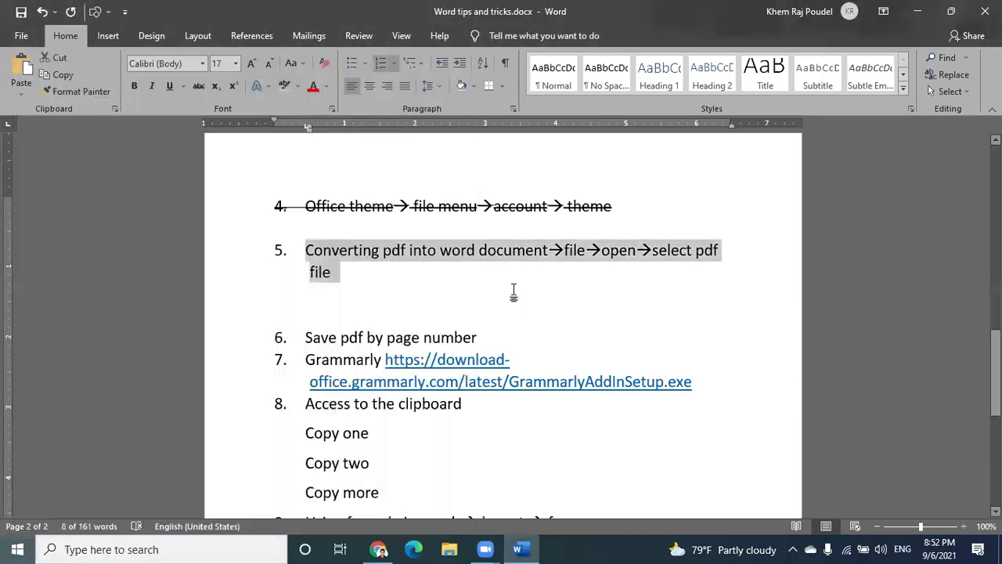
Create a new blank document and browse the Downloads folder in the Open dialog.
{"action": "key", "text": "ctrl+n"}
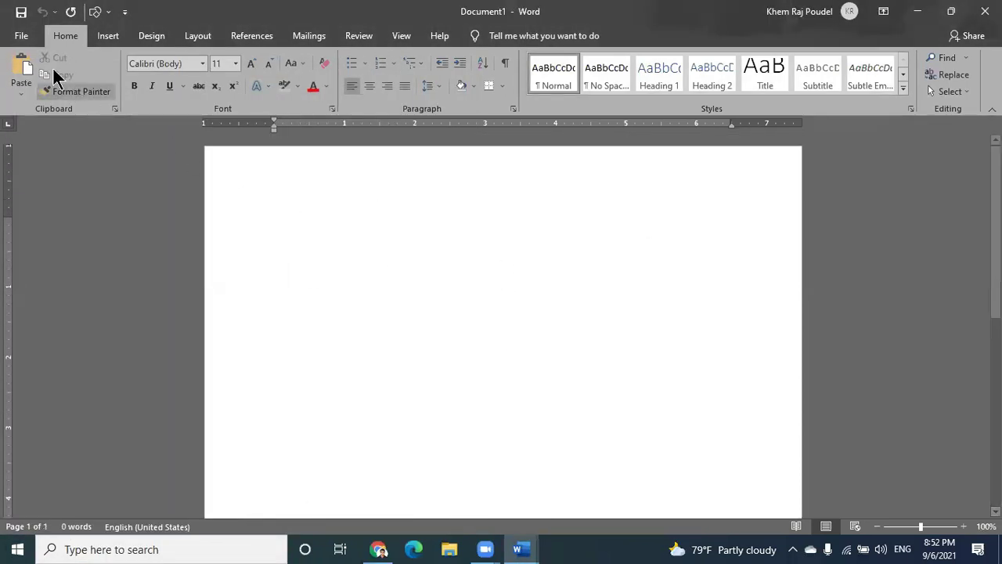
{"action": "left_click", "coordinate": [25, 35]}
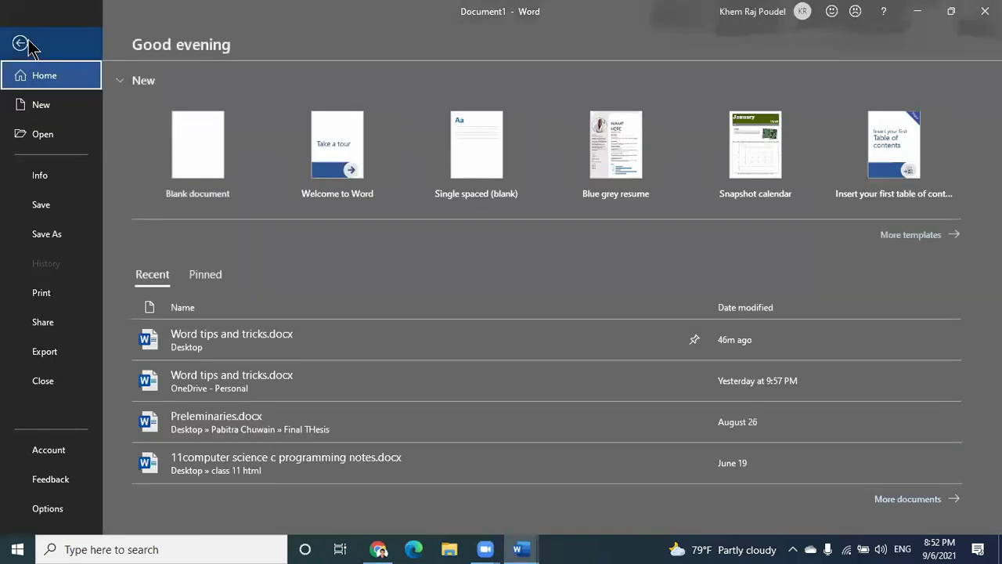
{"action": "left_click", "coordinate": [56, 139]}
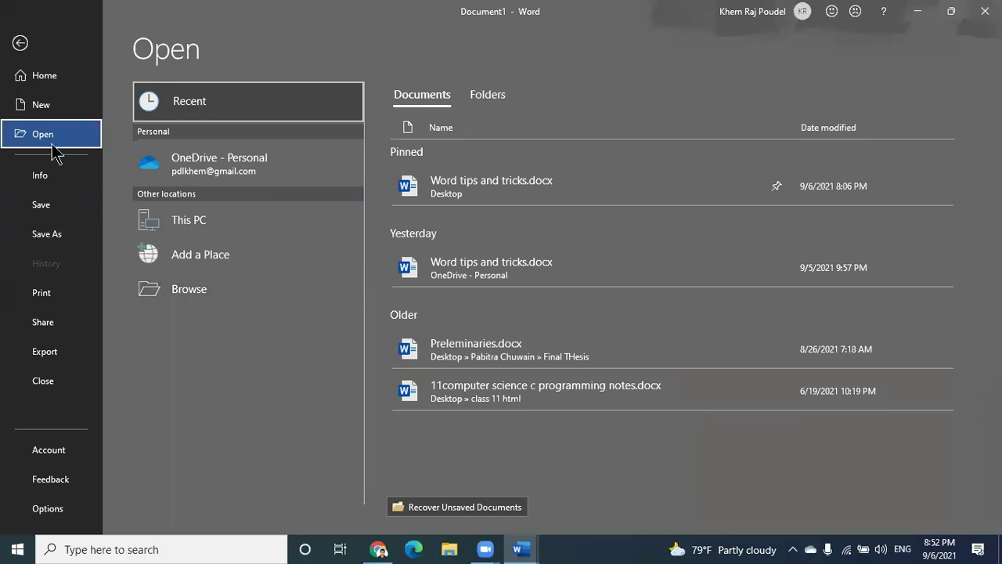
{"action": "left_click", "coordinate": [162, 288]}
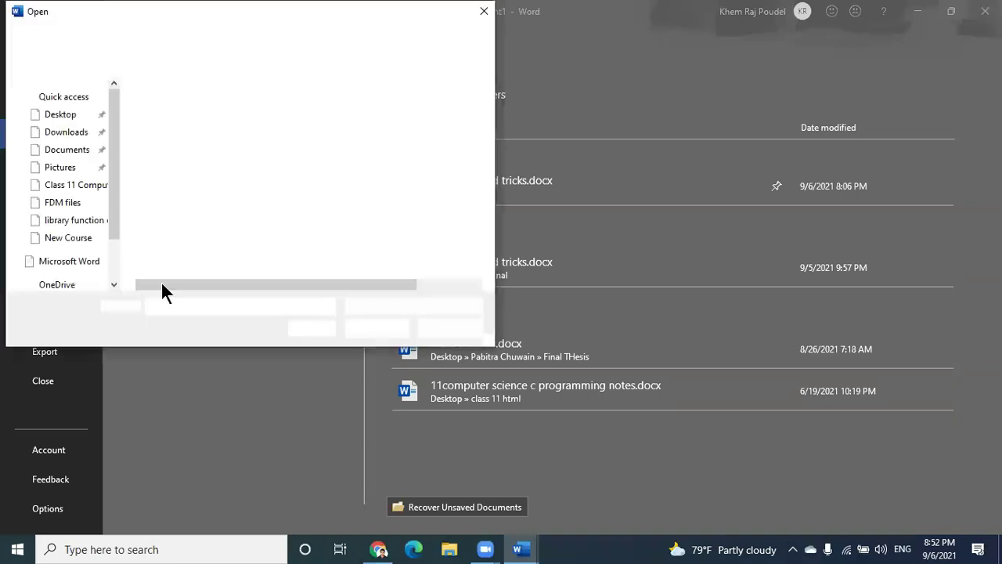
{"action": "left_click", "coordinate": [77, 162]}
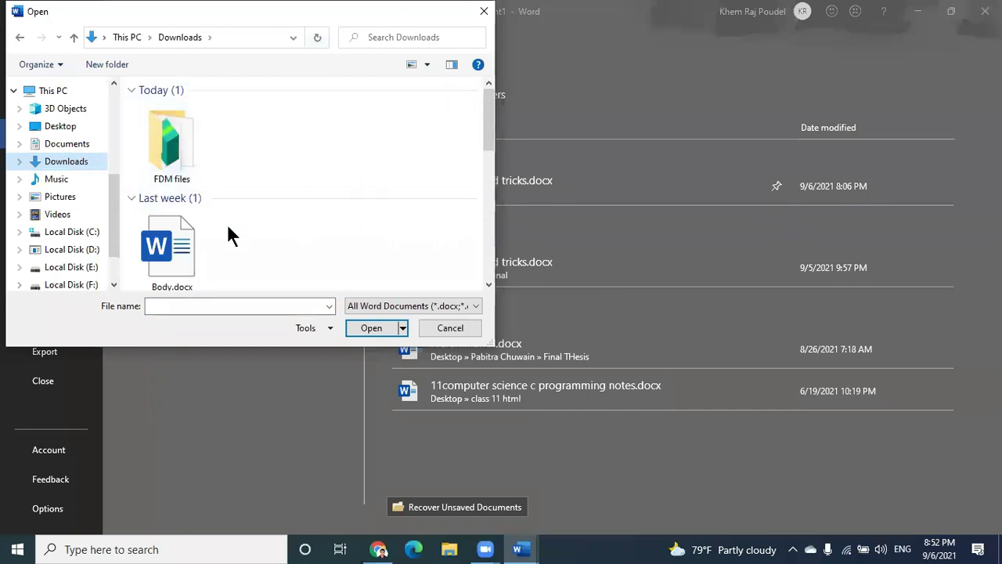
{"action": "scroll", "coordinate": [182, 153], "scroll_direction": "down", "scroll_amount": 3}
{"action": "scroll", "coordinate": [206, 242], "scroll_direction": "down", "scroll_amount": 2}
{"action": "scroll", "coordinate": [251, 209], "scroll_direction": "up", "scroll_amount": 1}
{"action": "scroll", "coordinate": [273, 208], "scroll_direction": "up", "scroll_amount": 2}
{"action": "scroll", "coordinate": [297, 151], "scroll_direction": "up", "scroll_amount": 2}
{"action": "scroll", "coordinate": [288, 183], "scroll_direction": "down", "scroll_amount": 2}
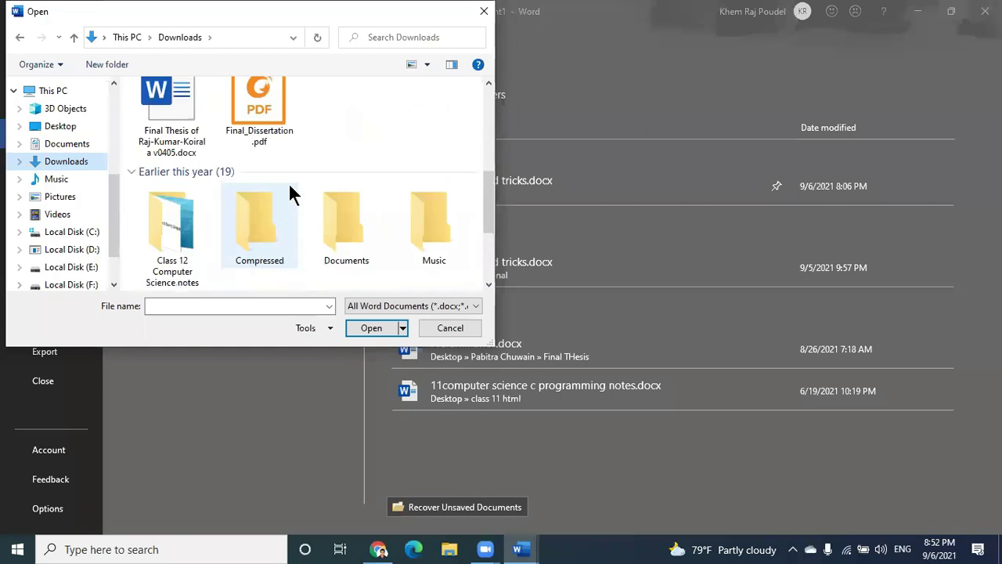
{"action": "scroll", "coordinate": [262, 122], "scroll_direction": "down", "scroll_amount": 2}
{"action": "scroll", "coordinate": [286, 132], "scroll_direction": "down", "scroll_amount": 2}
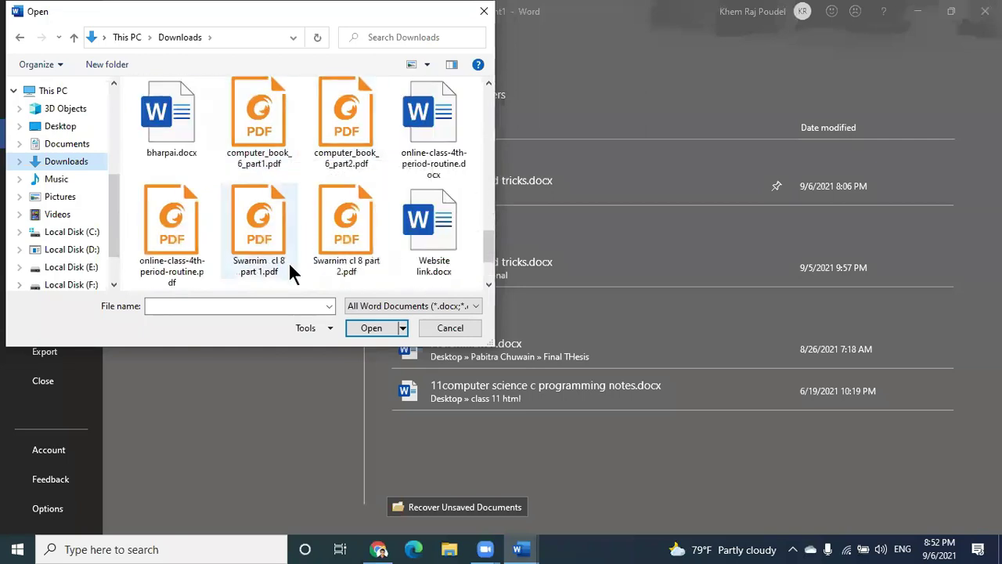
{"action": "scroll", "coordinate": [283, 202], "scroll_direction": "down", "scroll_amount": 2}
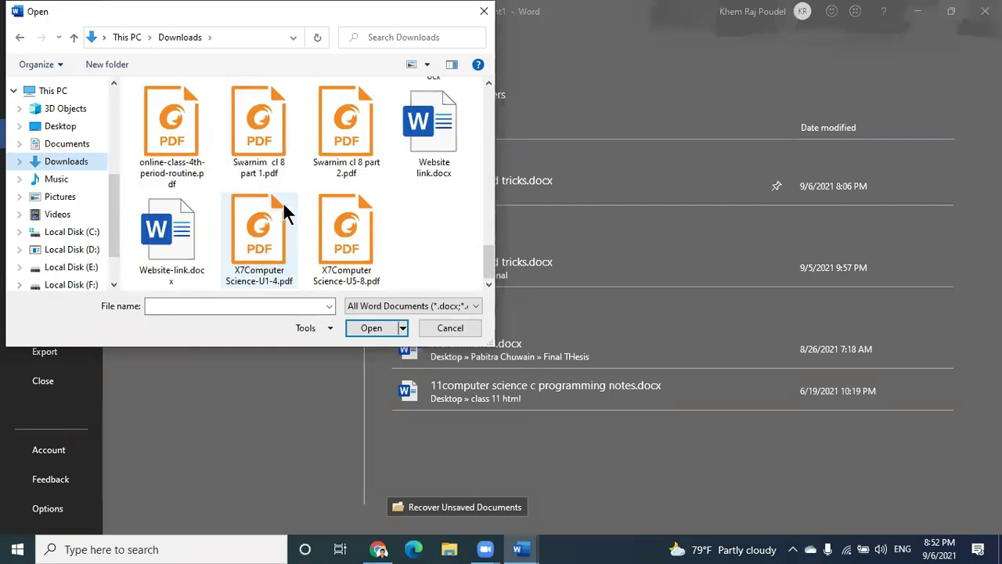
{"action": "scroll", "coordinate": [395, 204], "scroll_direction": "up", "scroll_amount": 10}
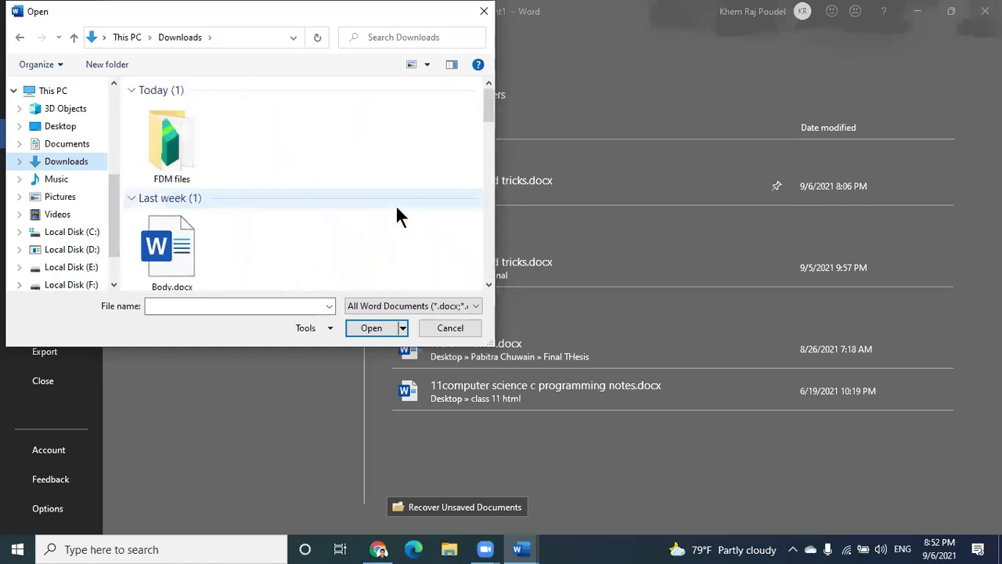
Go to Desktop > Exam MPHIL questions and others > Database management and open Normalization.pdf.
{"action": "left_click", "coordinate": [60, 126]}
{"action": "scroll", "coordinate": [224, 176], "scroll_direction": "down", "scroll_amount": 1}
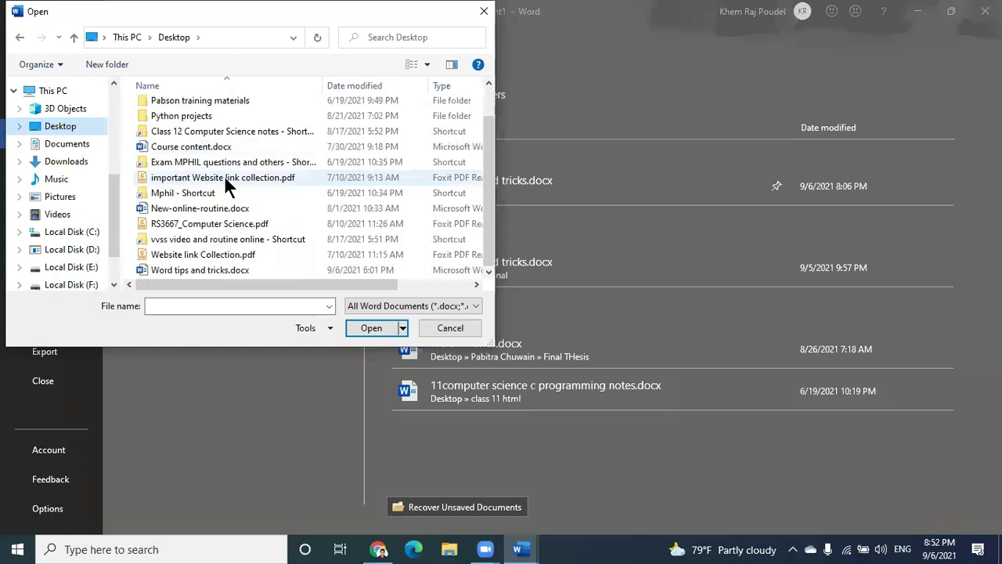
{"action": "double_click", "coordinate": [212, 162]}
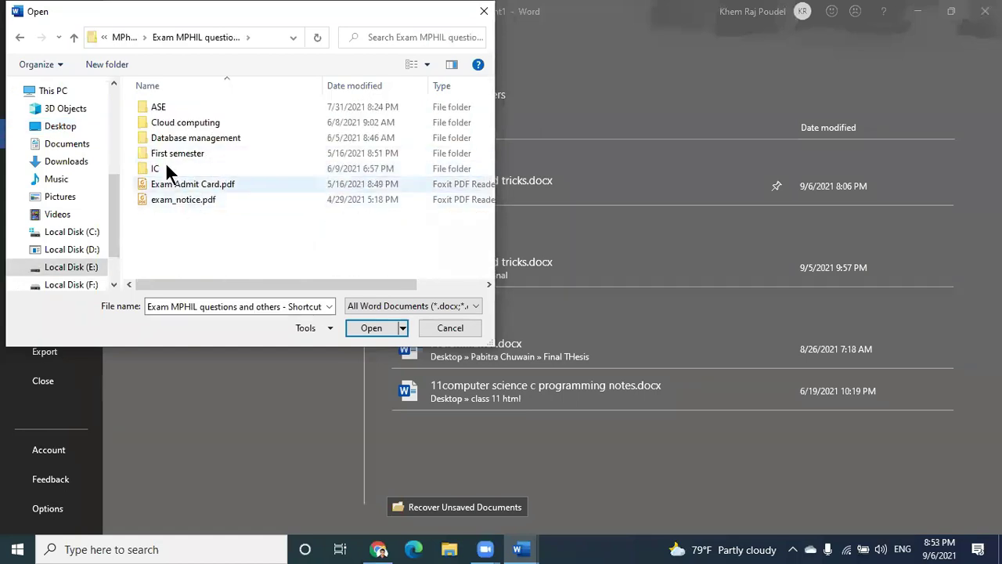
{"action": "double_click", "coordinate": [177, 139]}
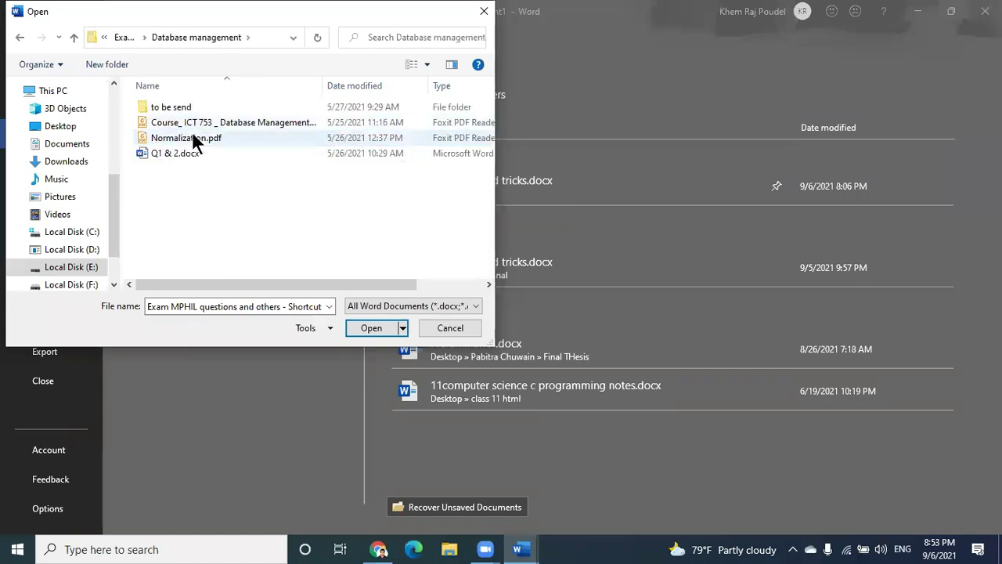
{"action": "left_click", "coordinate": [194, 133]}
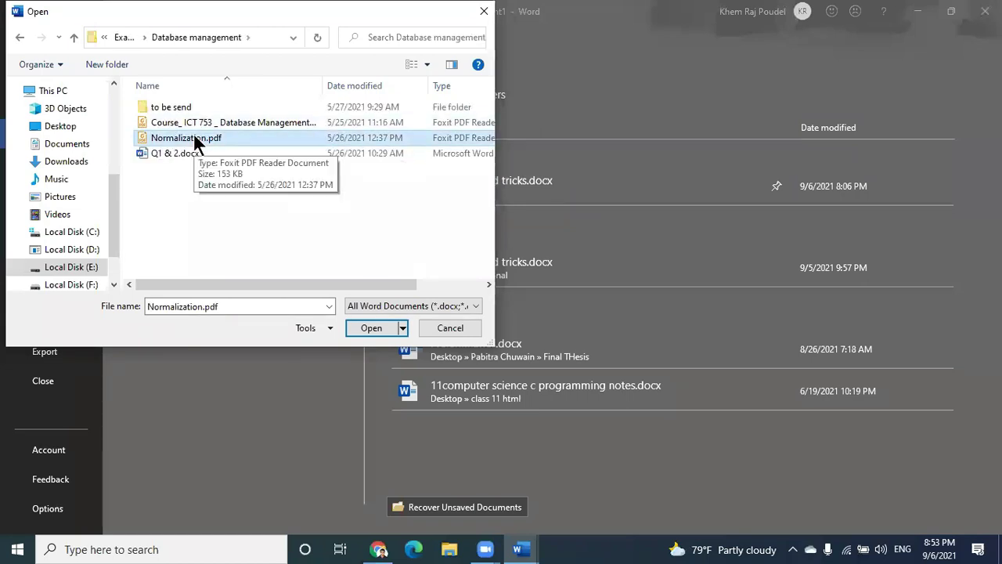
{"action": "double_click", "coordinate": [195, 138]}
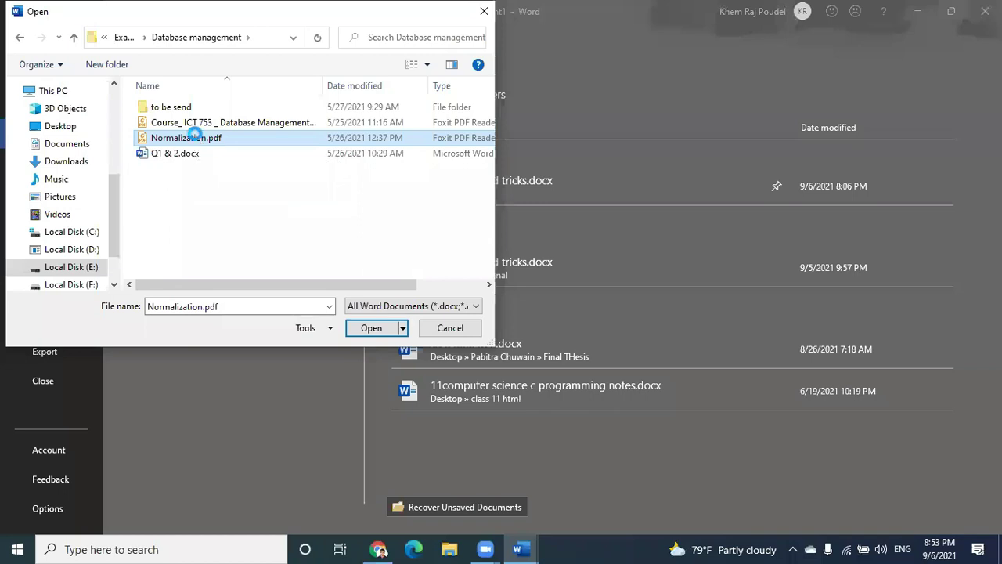
{"action": "right_click", "coordinate": [194, 134]}
{"action": "key", "text": "Escape"}
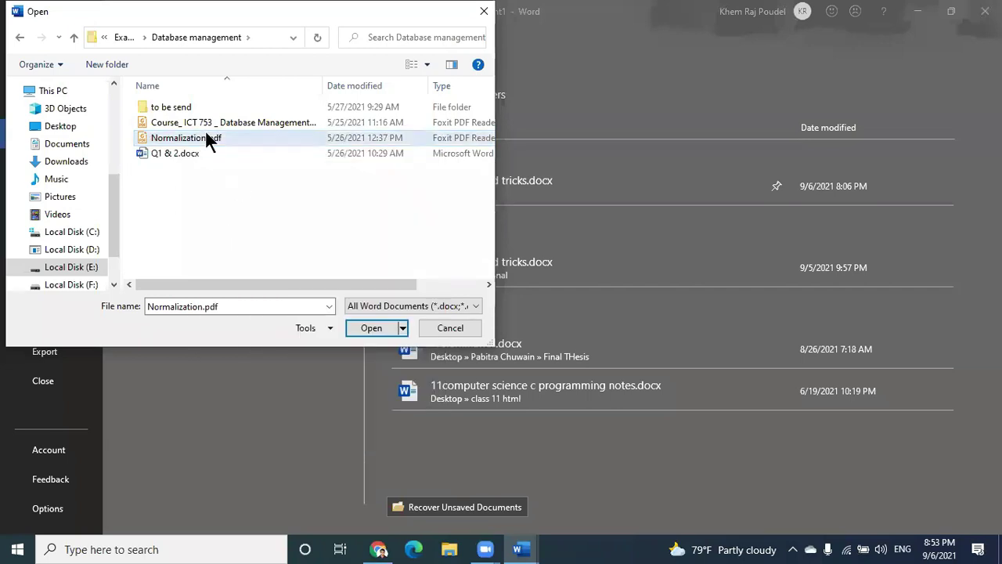
{"action": "left_click", "coordinate": [372, 329]}
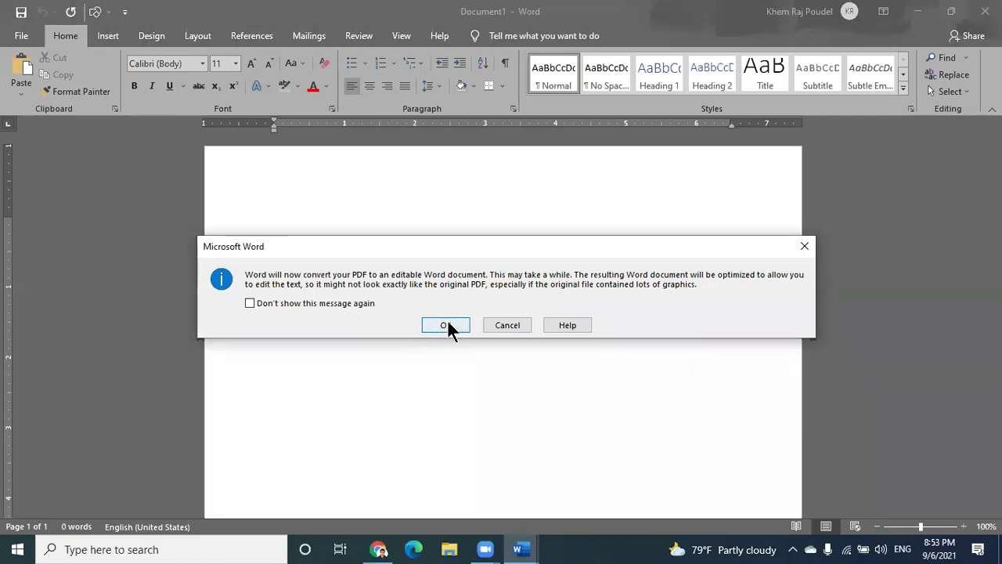
Confirm converting Normalization.pdf into an editable Word document.
{"action": "left_click", "coordinate": [447, 323]}
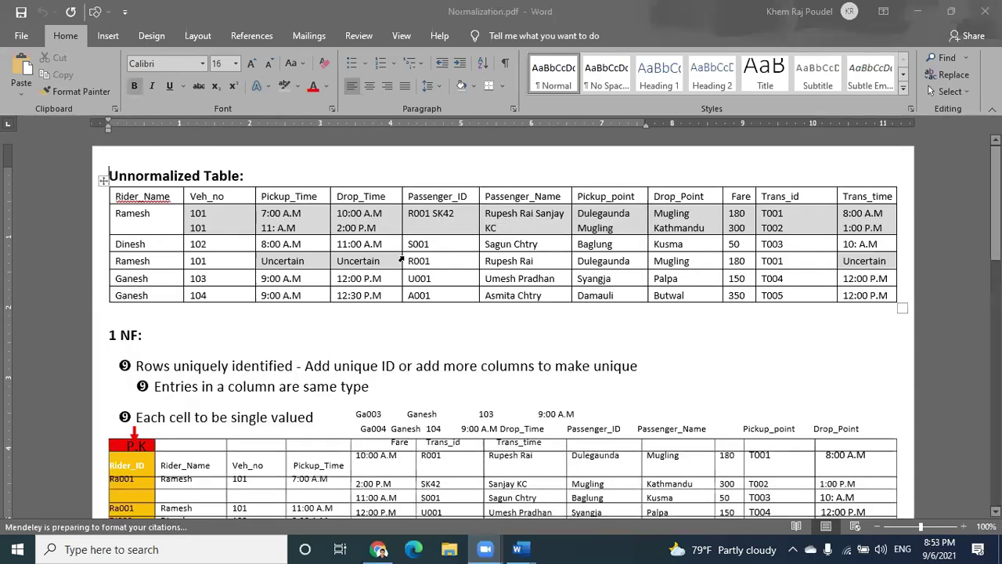
Delete '(Non-key columns) dependent' from the 2 NF line of the converted document.
{"action": "scroll", "coordinate": [408, 321], "scroll_direction": "down", "scroll_amount": 3}
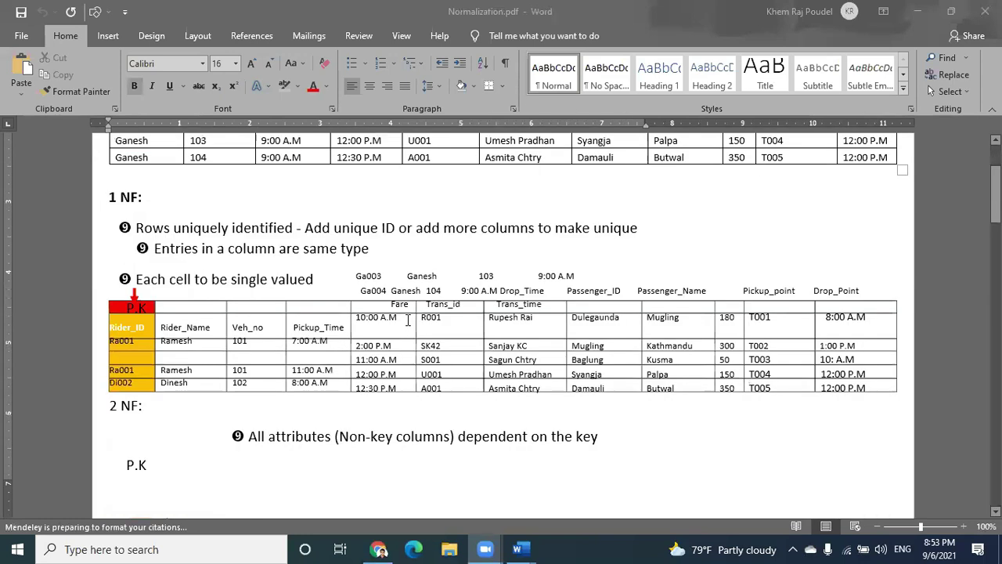
{"action": "scroll", "coordinate": [408, 321], "scroll_direction": "down", "scroll_amount": 2}
{"action": "scroll", "coordinate": [408, 322], "scroll_direction": "down", "scroll_amount": 2}
{"action": "scroll", "coordinate": [407, 321], "scroll_direction": "down", "scroll_amount": 3}
{"action": "scroll", "coordinate": [408, 321], "scroll_direction": "down", "scroll_amount": 2}
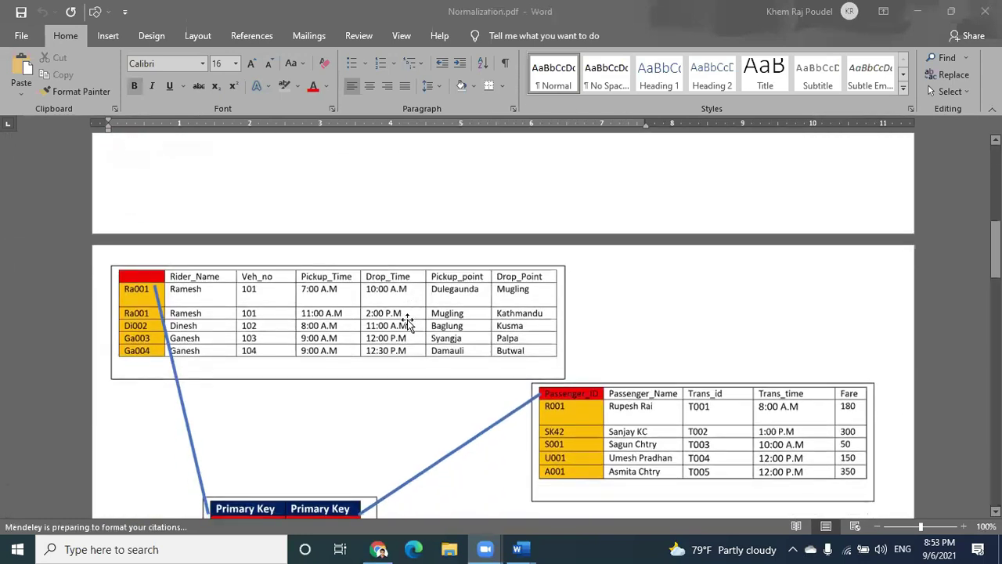
{"action": "scroll", "coordinate": [408, 321], "scroll_direction": "down", "scroll_amount": 5}
{"action": "scroll", "coordinate": [407, 322], "scroll_direction": "down", "scroll_amount": 3}
{"action": "scroll", "coordinate": [408, 322], "scroll_direction": "down", "scroll_amount": 3}
{"action": "scroll", "coordinate": [408, 323], "scroll_direction": "down", "scroll_amount": 2}
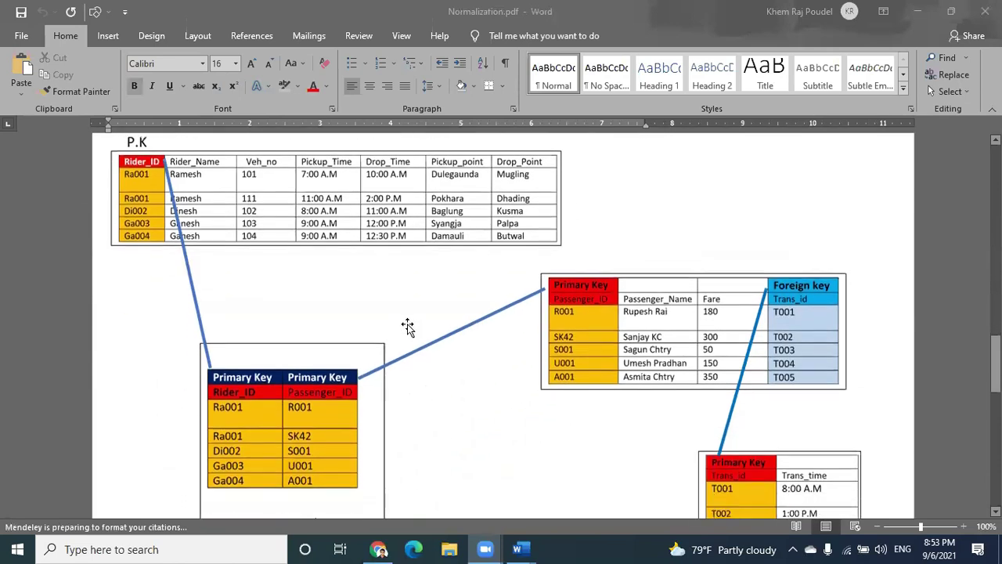
{"action": "scroll", "coordinate": [408, 323], "scroll_direction": "down", "scroll_amount": 5}
{"action": "scroll", "coordinate": [408, 324], "scroll_direction": "down", "scroll_amount": 1}
{"action": "scroll", "coordinate": [409, 324], "scroll_direction": "down", "scroll_amount": 5}
{"action": "scroll", "coordinate": [410, 329], "scroll_direction": "down", "scroll_amount": 2}
{"action": "scroll", "coordinate": [413, 325], "scroll_direction": "up", "scroll_amount": 4}
{"action": "scroll", "coordinate": [415, 335], "scroll_direction": "up", "scroll_amount": 7}
{"action": "scroll", "coordinate": [324, 258], "scroll_direction": "up", "scroll_amount": 1}
{"action": "left_click", "coordinate": [315, 252]}
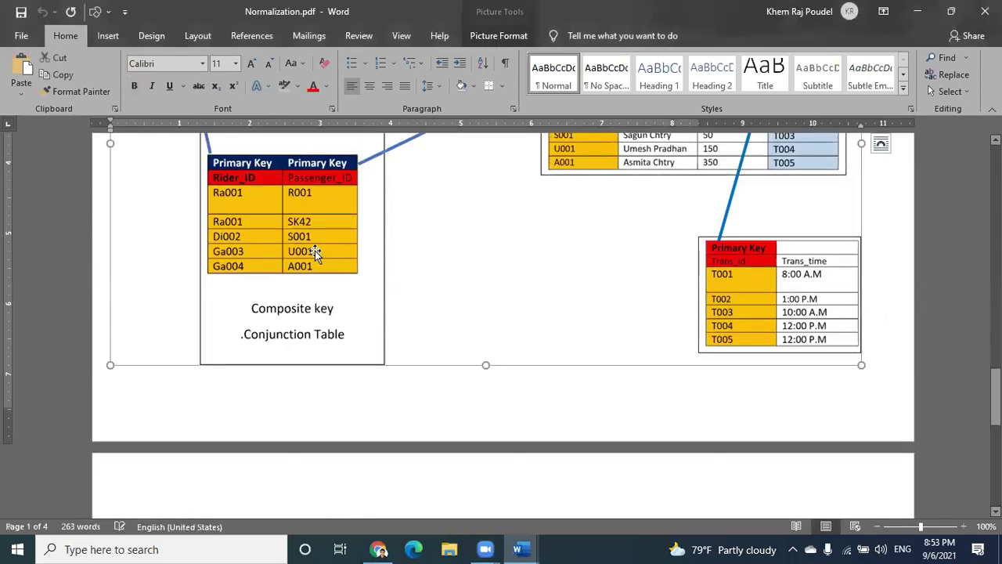
{"action": "scroll", "coordinate": [330, 264], "scroll_direction": "up", "scroll_amount": 6}
{"action": "scroll", "coordinate": [329, 264], "scroll_direction": "up", "scroll_amount": 5}
{"action": "scroll", "coordinate": [330, 264], "scroll_direction": "up", "scroll_amount": 5}
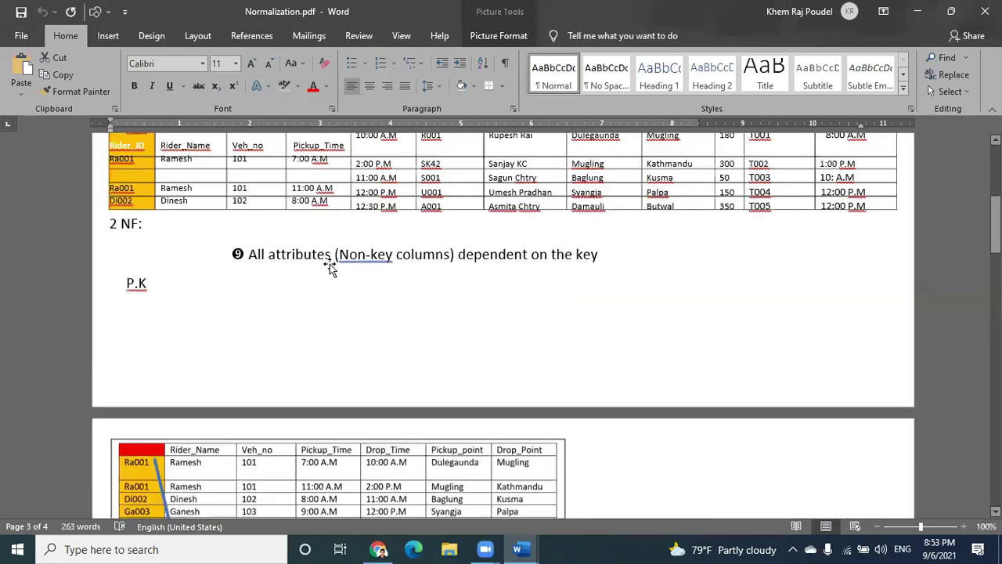
{"action": "scroll", "coordinate": [329, 264], "scroll_direction": "up", "scroll_amount": 3}
{"action": "left_click_drag", "start_coordinate": [431, 342], "coordinate": [529, 344]}
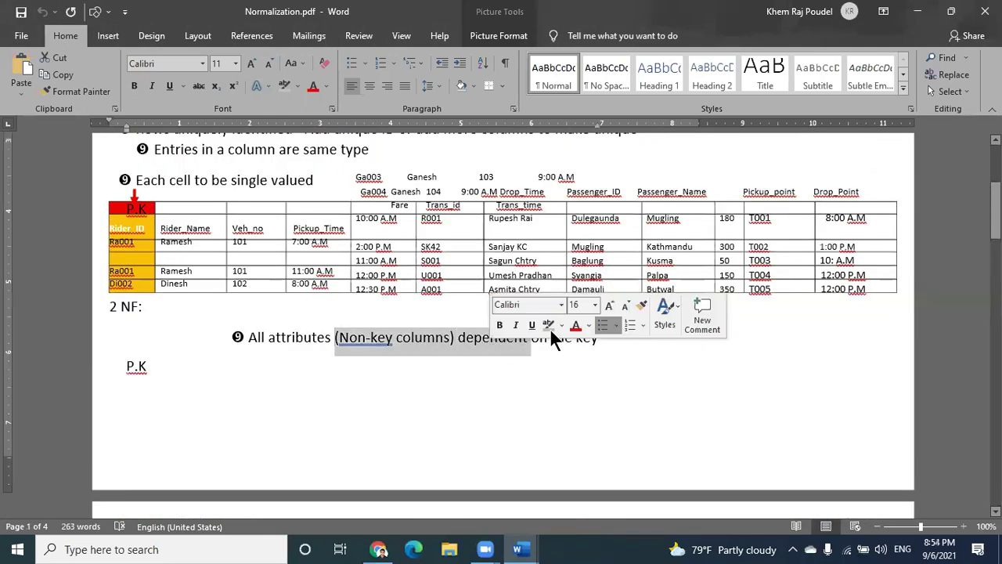
{"action": "key", "text": "Delete"}
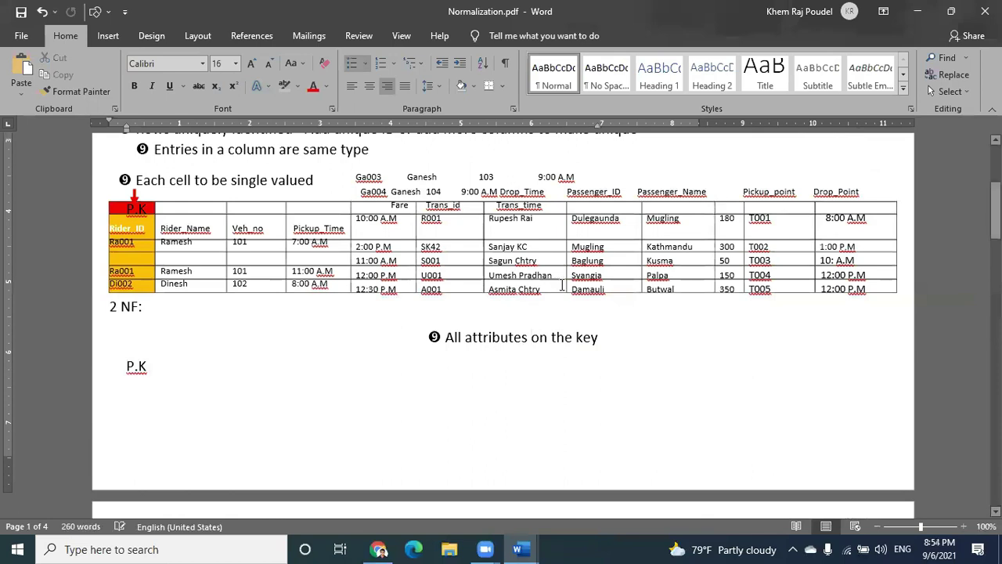
{"action": "left_click", "coordinate": [541, 261]}
{"action": "key", "text": "BackSpace"}
{"action": "key", "text": "BackSpace"}
{"action": "key", "text": "BackSpace"}
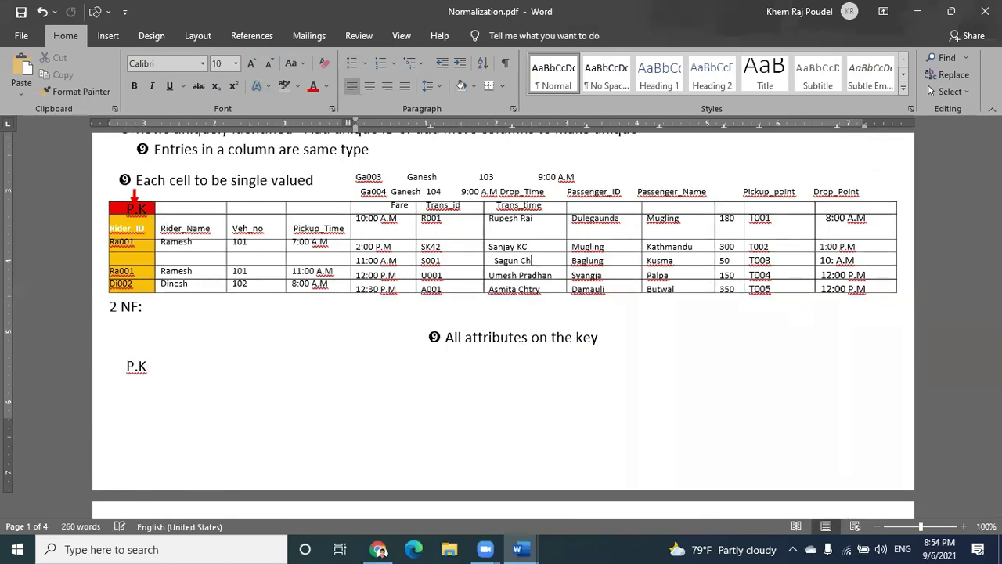
{"action": "scroll", "coordinate": [541, 261], "scroll_direction": "up", "scroll_amount": 1}
{"action": "scroll", "coordinate": [501, 321], "scroll_direction": "up", "scroll_amount": 5}
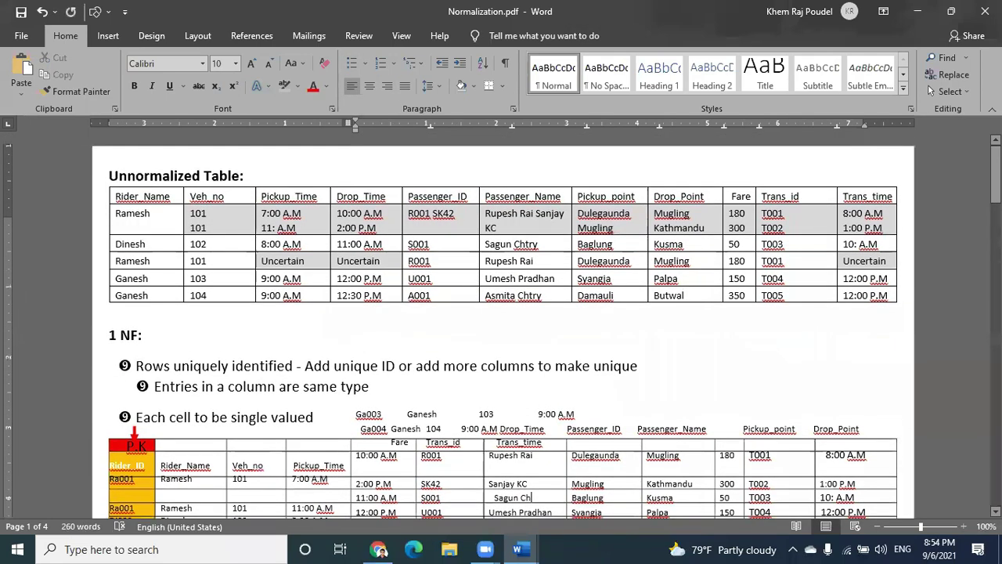
{"action": "scroll", "coordinate": [221, 309], "scroll_direction": "down", "scroll_amount": 2}
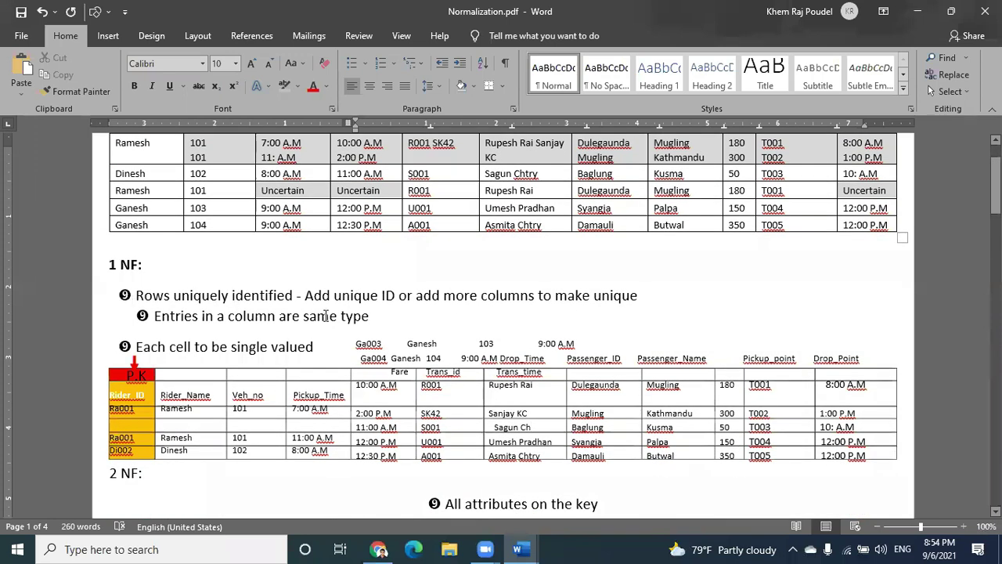
{"action": "left_click", "coordinate": [123, 296]}
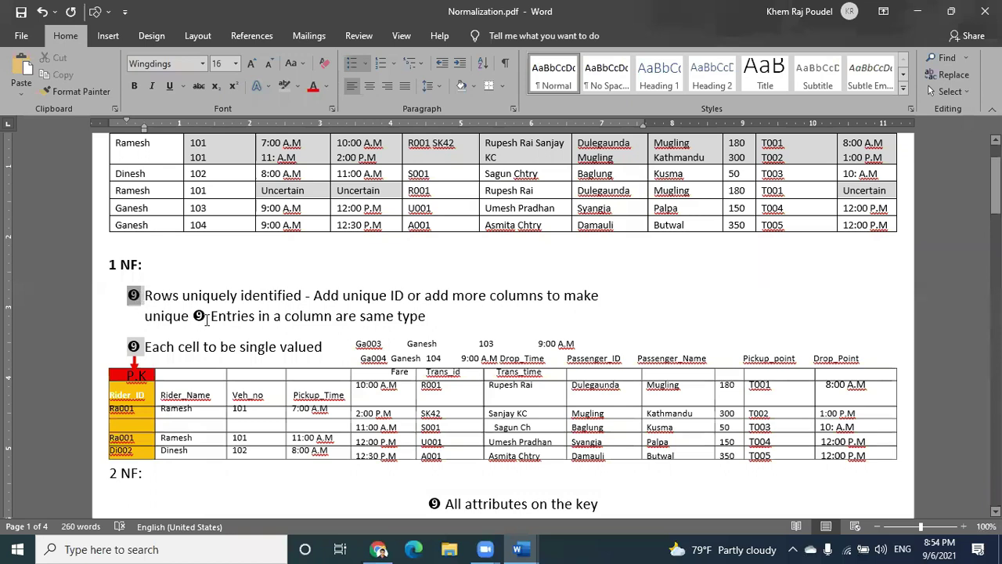
{"action": "scroll", "coordinate": [206, 321], "scroll_direction": "down", "scroll_amount": 3}
{"action": "scroll", "coordinate": [210, 321], "scroll_direction": "down", "scroll_amount": 4}
{"action": "scroll", "coordinate": [209, 322], "scroll_direction": "down", "scroll_amount": 1}
{"action": "scroll", "coordinate": [211, 321], "scroll_direction": "up", "scroll_amount": 6}
{"action": "scroll", "coordinate": [227, 315], "scroll_direction": "up", "scroll_amount": 4}
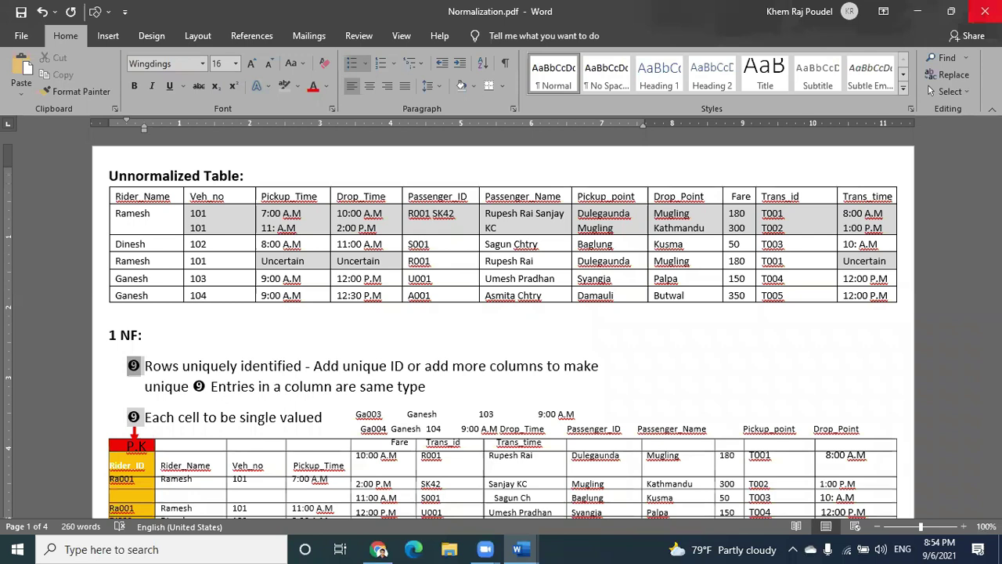
{"action": "left_click", "coordinate": [985, 11]}
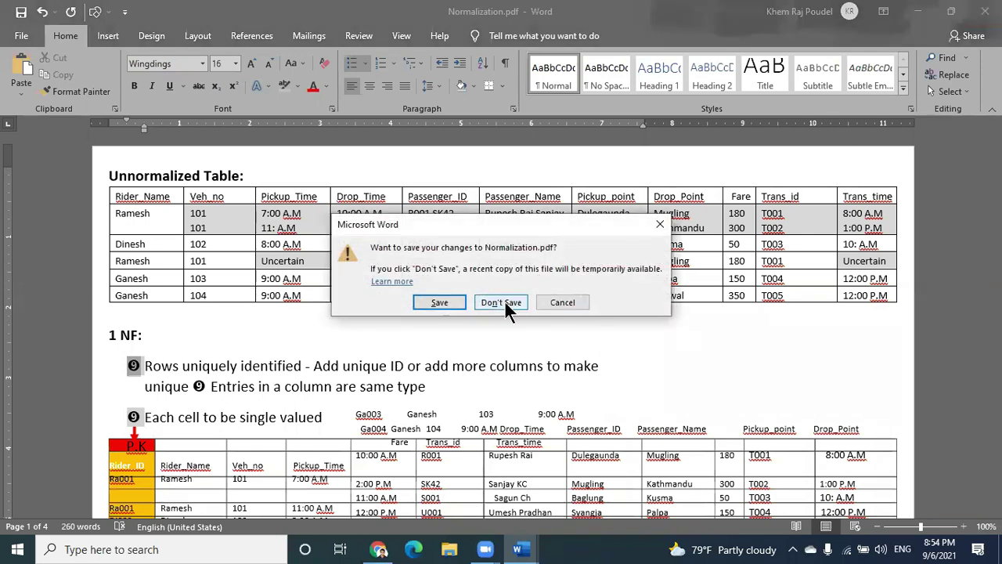
Discard the Normalization.pdf changes and close the blank document.
{"action": "left_click", "coordinate": [504, 302]}
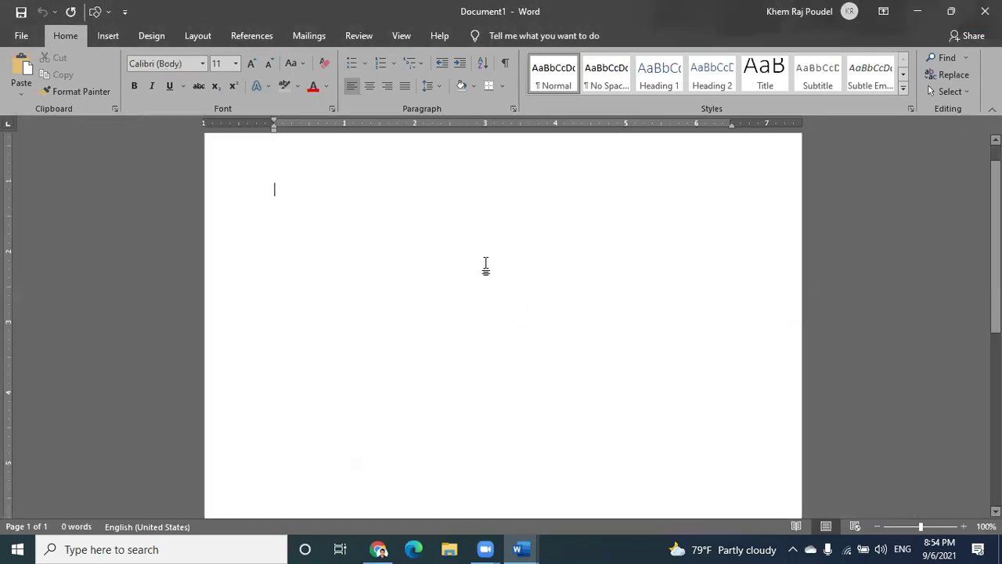
{"action": "scroll", "coordinate": [486, 266], "scroll_direction": "down", "scroll_amount": 5}
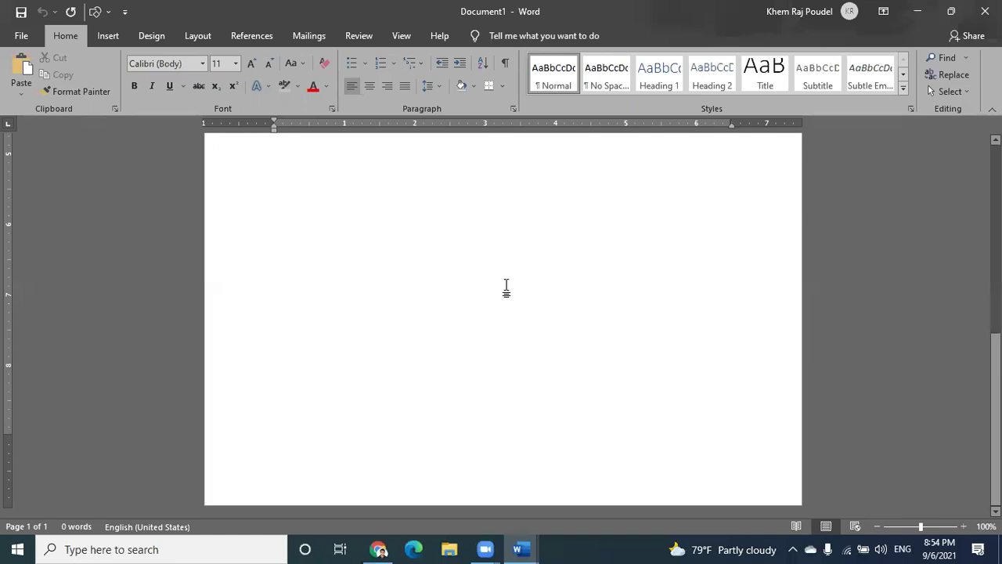
{"action": "left_click", "coordinate": [985, 11]}
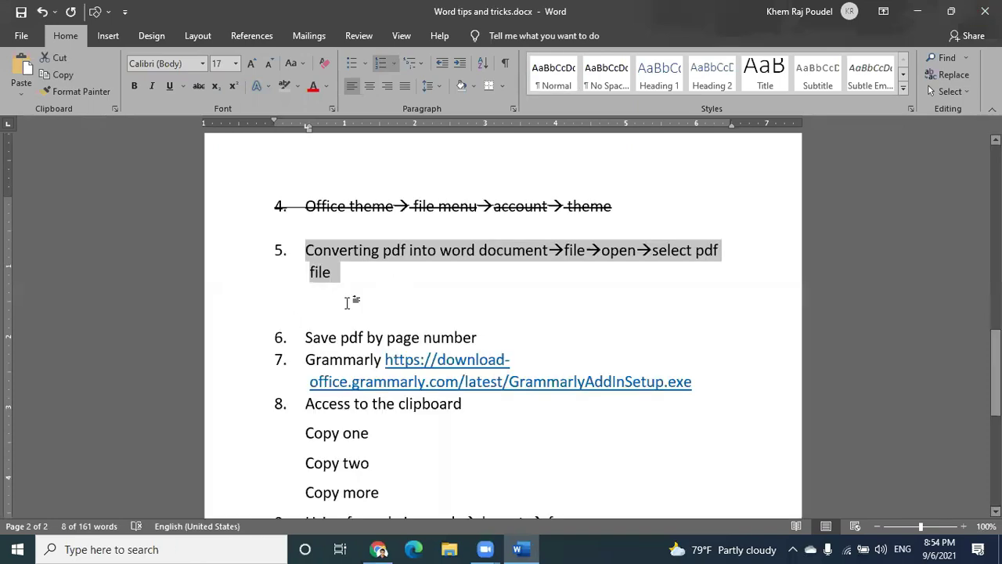
Strike through tip 5, add a blank line after tip 6, and minimize Word.
{"action": "scroll", "coordinate": [346, 303], "scroll_direction": "down", "scroll_amount": 1}
{"action": "left_click", "coordinate": [198, 86]}
{"action": "left_click", "coordinate": [486, 305]}
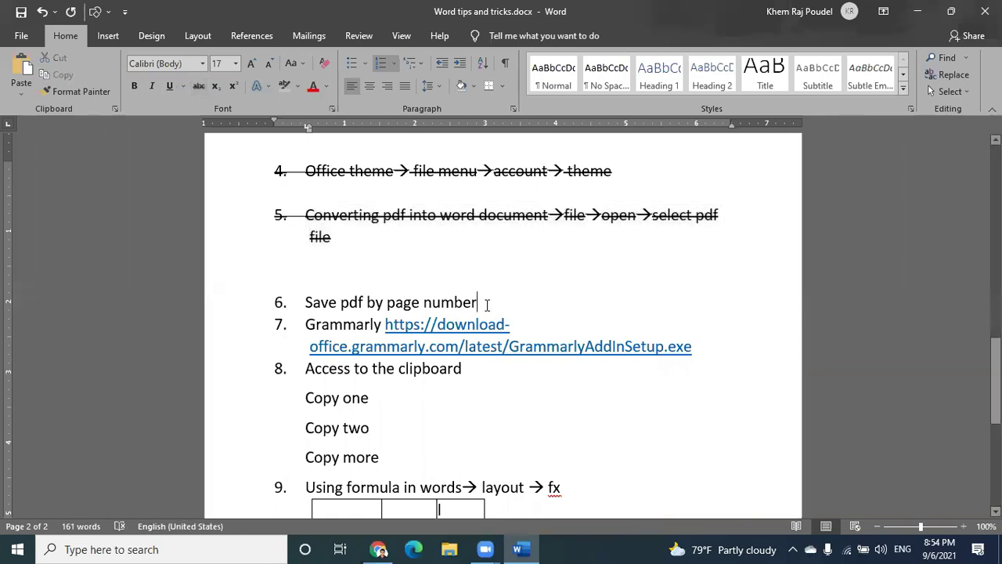
{"action": "key", "text": "Return"}
{"action": "key", "text": "Return"}
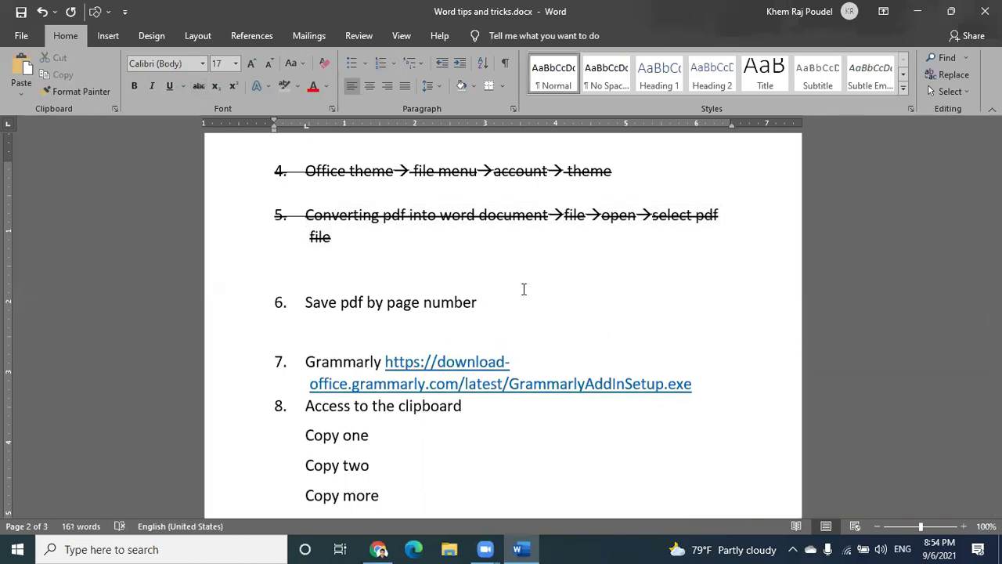
{"action": "left_click", "coordinate": [917, 11]}
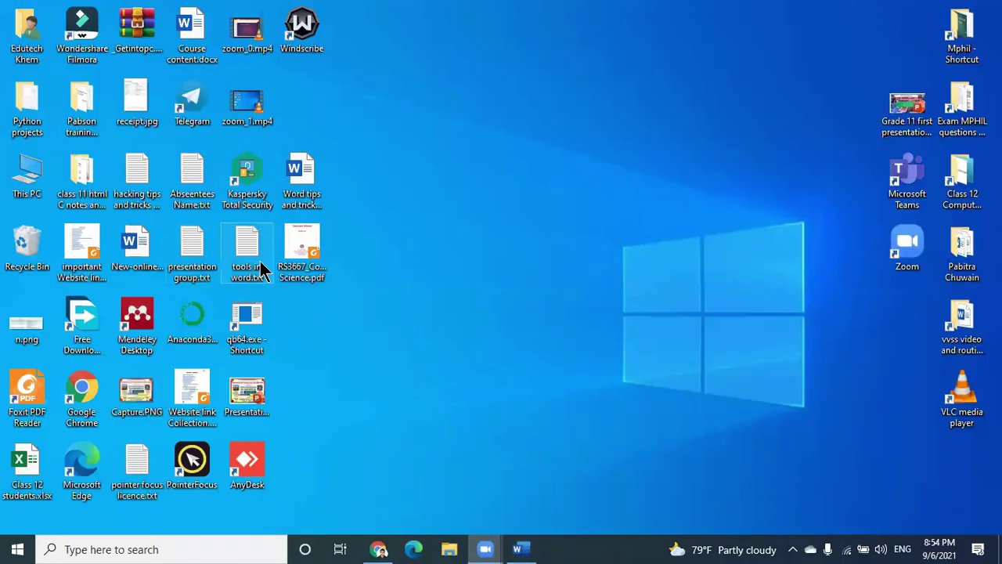
{"action": "left_click", "coordinate": [303, 243]}
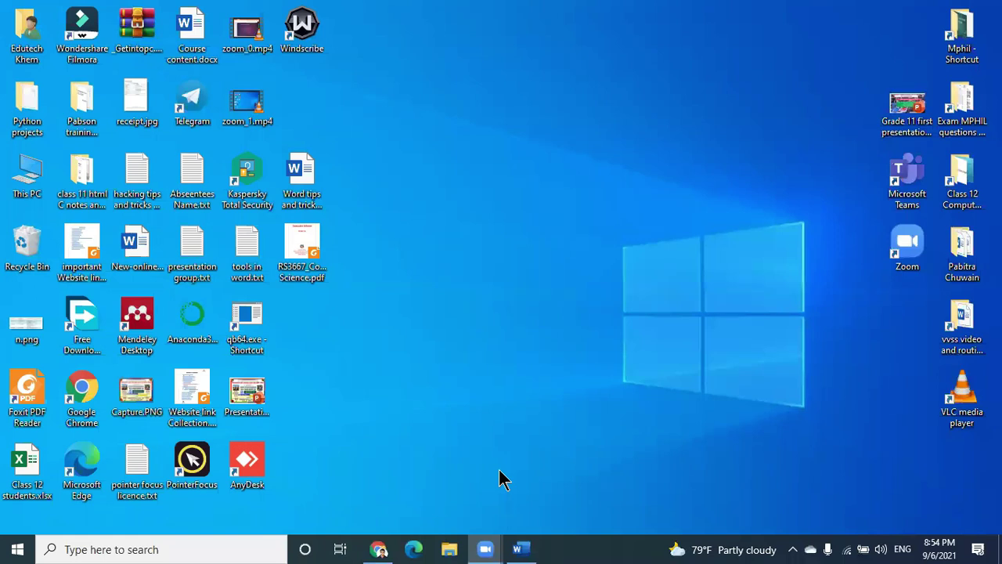
From a new blank document, browse into 'to be send' and open ICT753_DBMS presentation.pdf.
{"action": "left_click", "coordinate": [523, 550]}
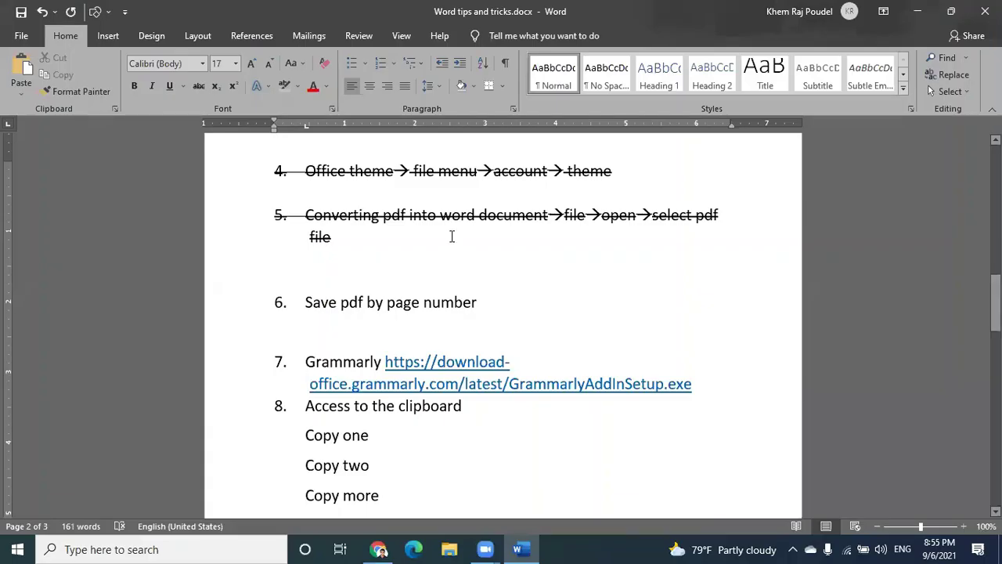
{"action": "key", "text": "ctrl+n"}
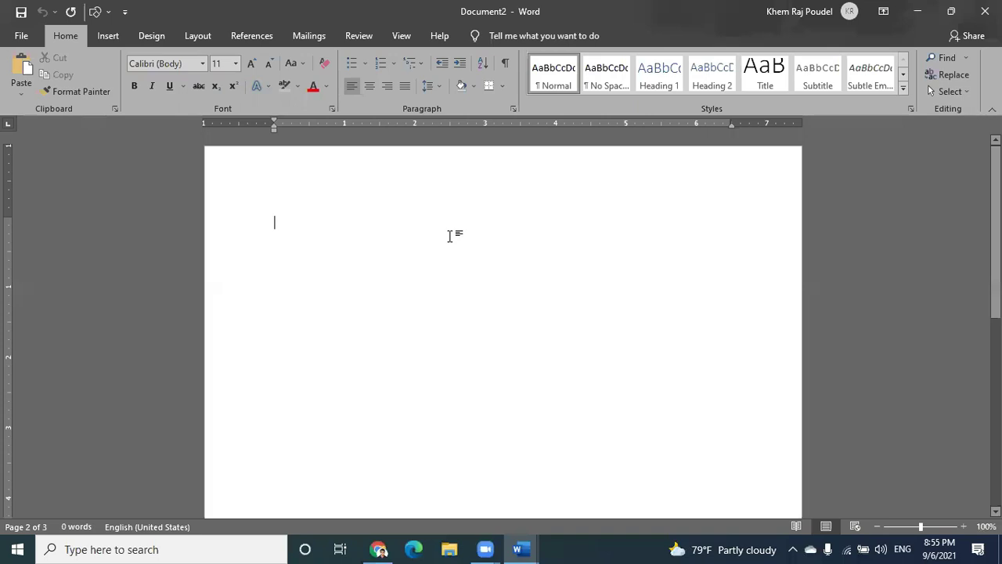
{"action": "left_click", "coordinate": [22, 37]}
{"action": "left_click", "coordinate": [55, 141]}
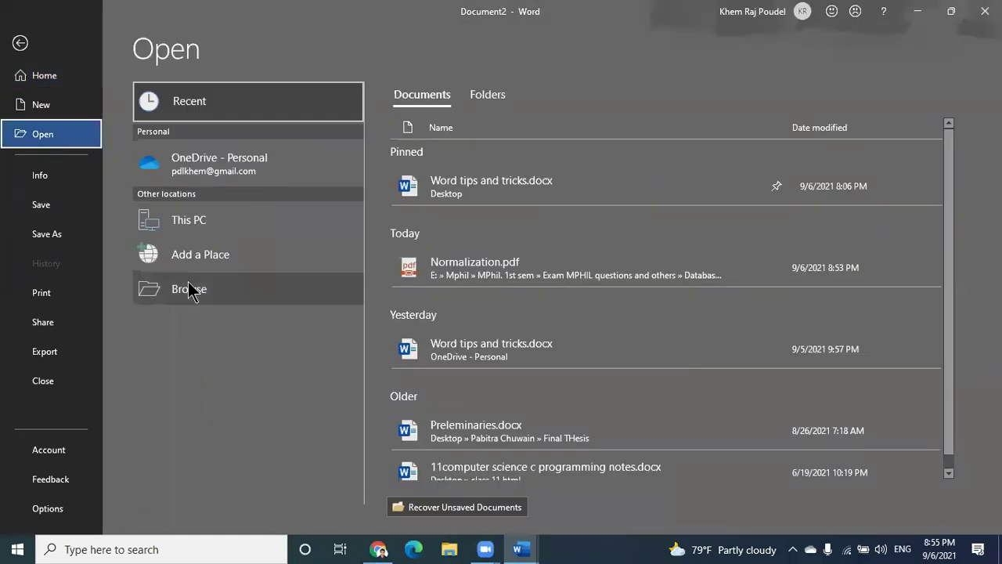
{"action": "left_click", "coordinate": [188, 289]}
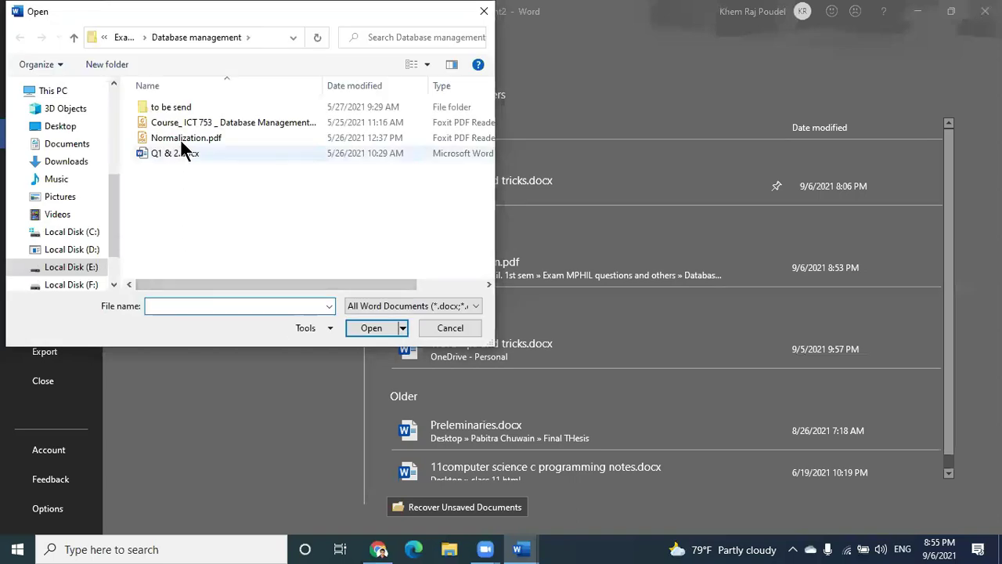
{"action": "double_click", "coordinate": [178, 110]}
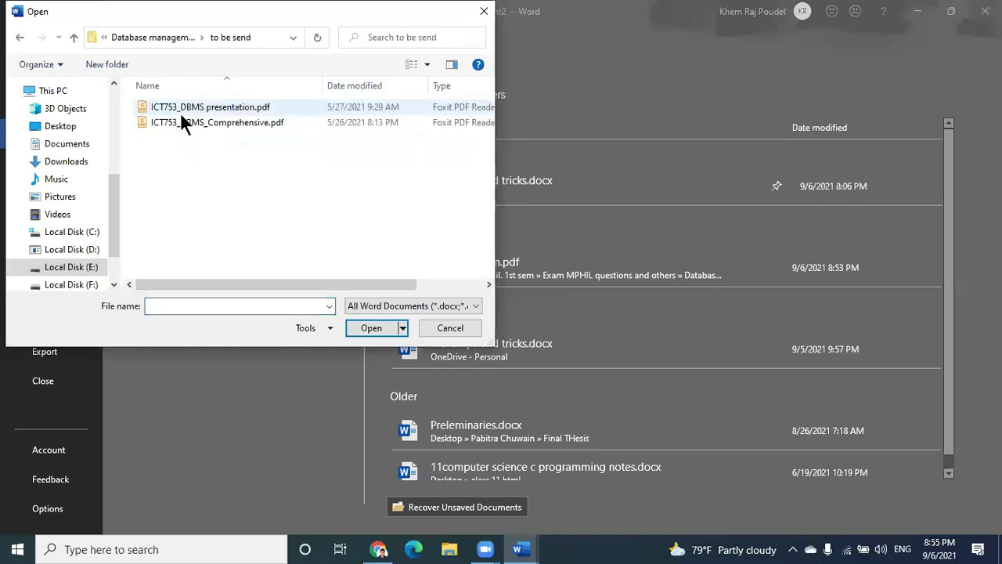
{"action": "left_click", "coordinate": [181, 122]}
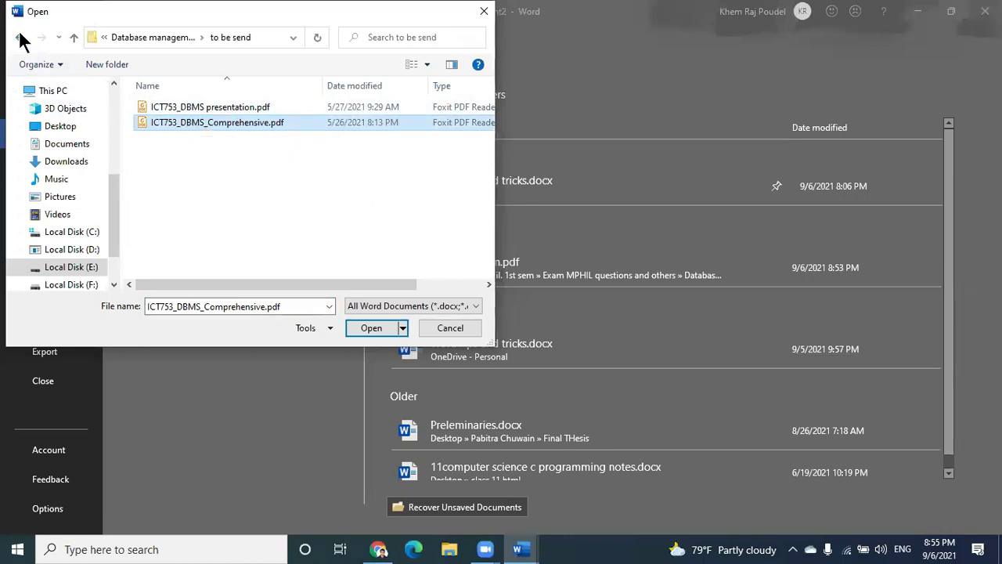
{"action": "left_click", "coordinate": [20, 37]}
{"action": "double_click", "coordinate": [202, 102]}
{"action": "left_click", "coordinate": [210, 109]}
{"action": "left_click", "coordinate": [369, 329]}
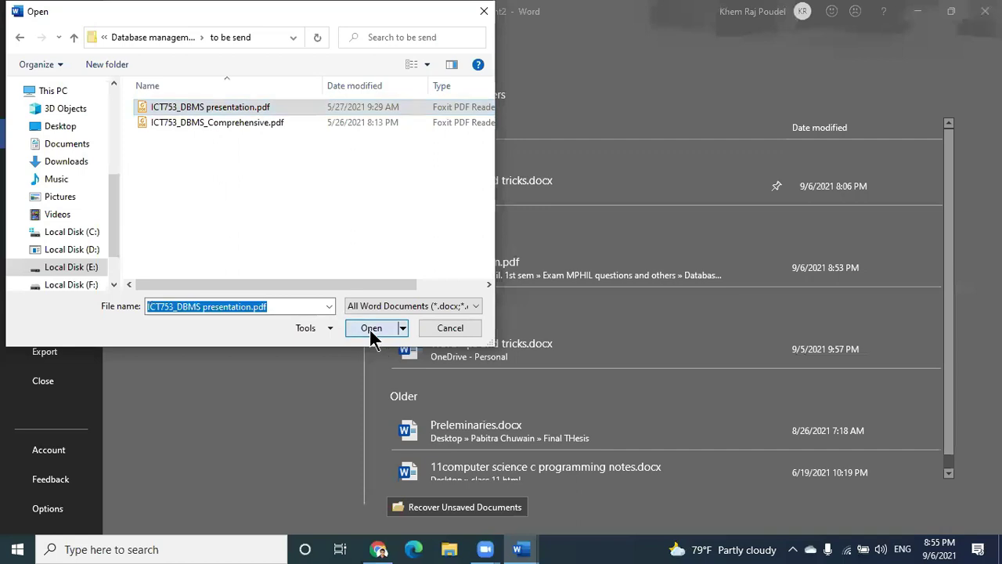
{"action": "left_click", "coordinate": [369, 327]}
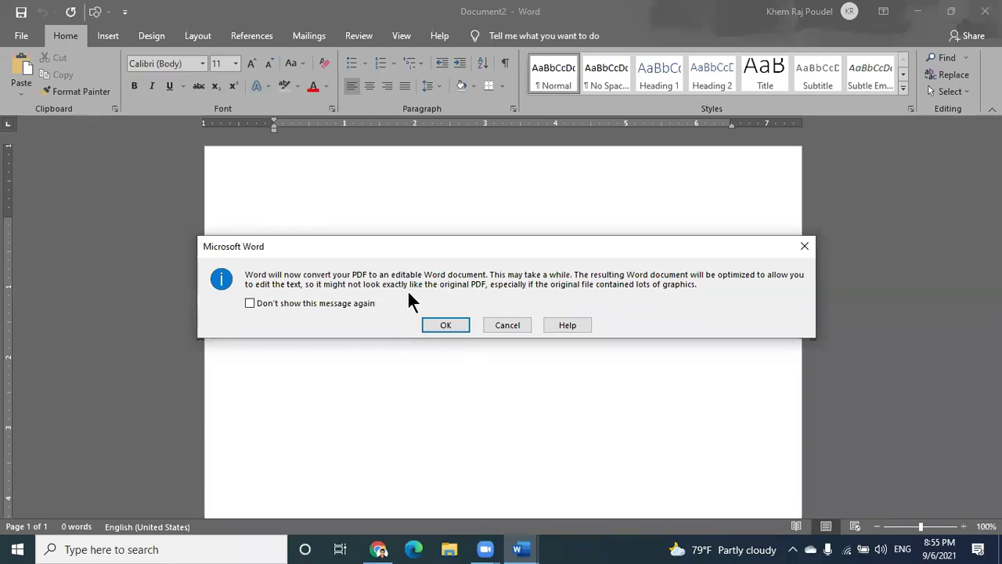
Accept the PDF conversion and delete letters from the 'Defense:' text box.
{"action": "left_click", "coordinate": [445, 324]}
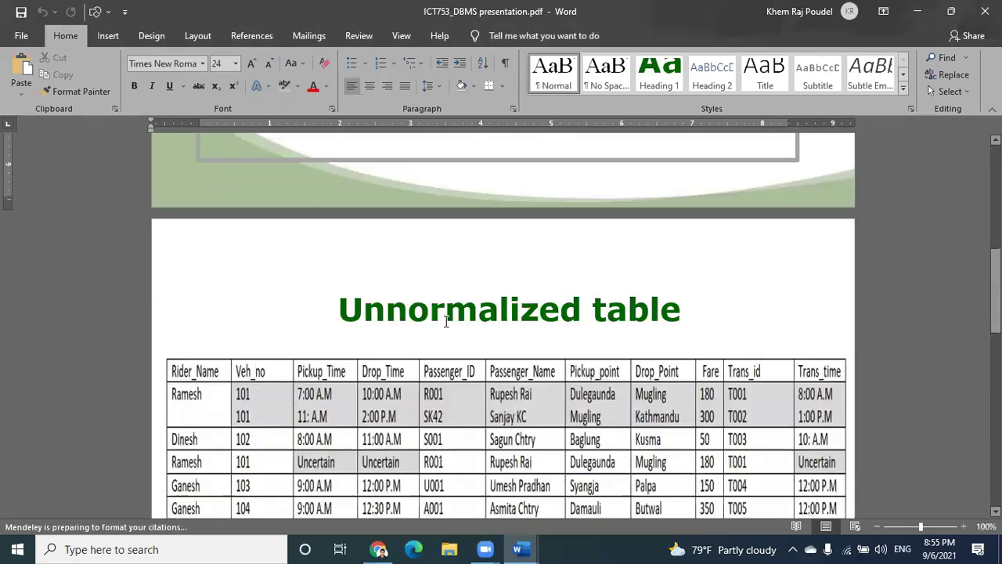
{"action": "scroll", "coordinate": [446, 352], "scroll_direction": "up", "scroll_amount": 1}
{"action": "left_click", "coordinate": [451, 385]}
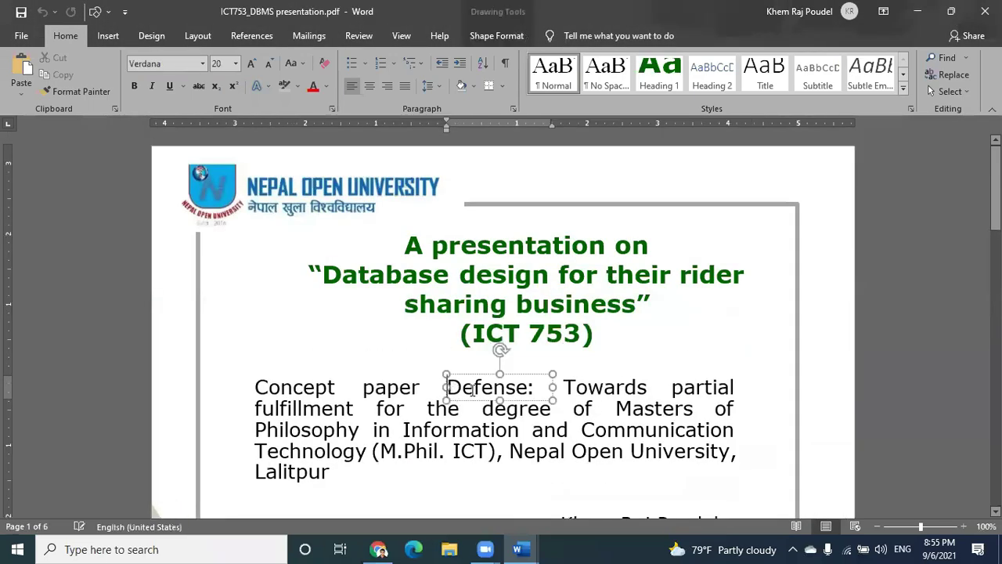
{"action": "key", "text": "BackSpace"}
{"action": "key", "text": "BackSpace"}
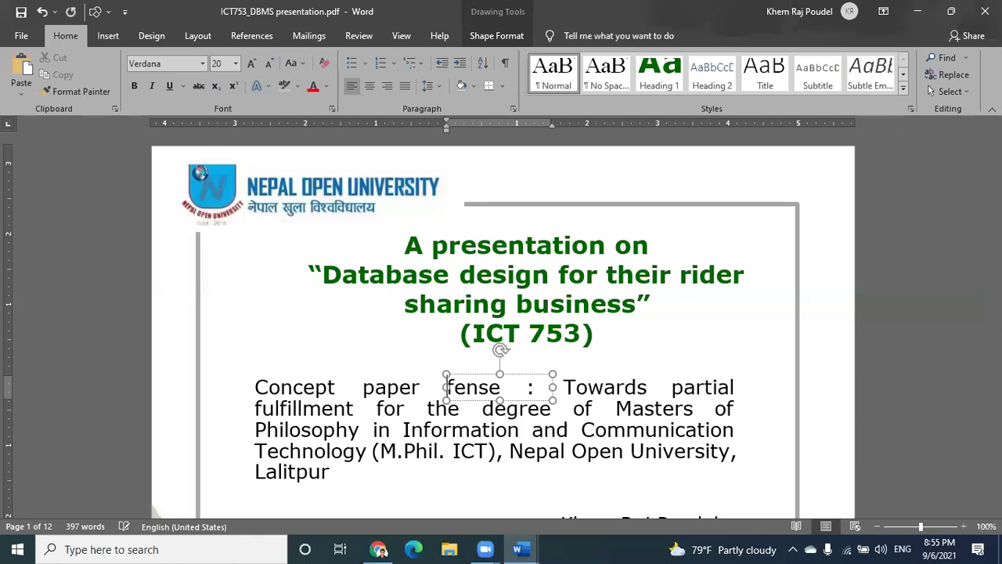
Select the Unnormalized table picture and its title, then close the document.
{"action": "scroll", "coordinate": [571, 387], "scroll_direction": "down", "scroll_amount": 5}
{"action": "scroll", "coordinate": [570, 387], "scroll_direction": "down", "scroll_amount": 4}
{"action": "scroll", "coordinate": [573, 385], "scroll_direction": "up", "scroll_amount": 1}
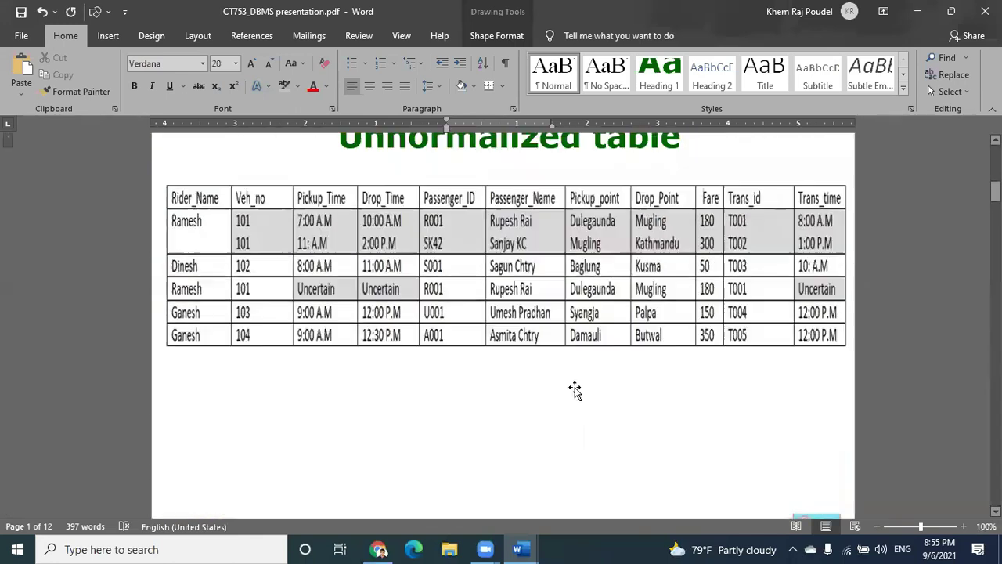
{"action": "scroll", "coordinate": [573, 386], "scroll_direction": "up", "scroll_amount": 2}
{"action": "left_click", "coordinate": [539, 354]}
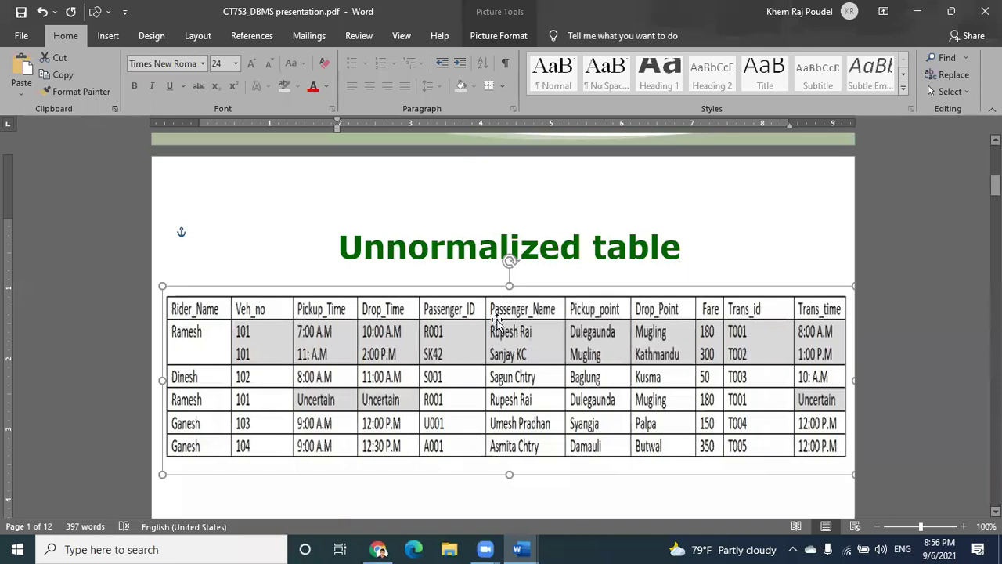
{"action": "left_click", "coordinate": [482, 249]}
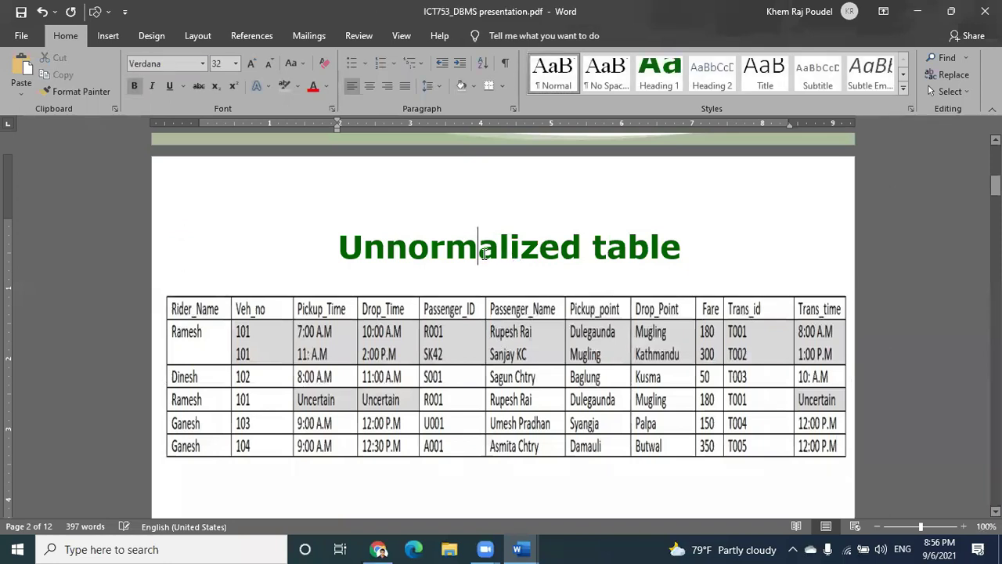
{"action": "left_click", "coordinate": [985, 11]}
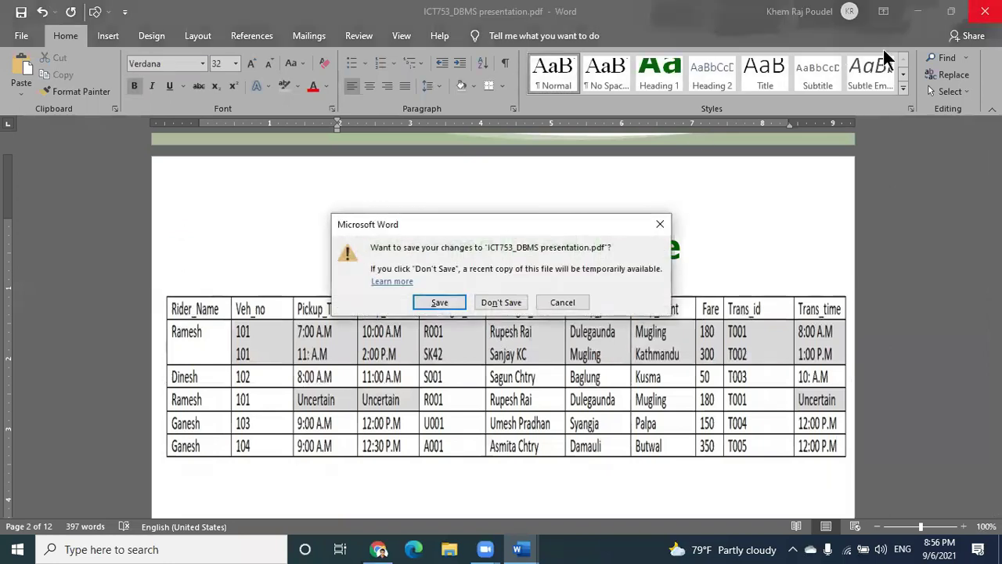
Discard the presentation's changes and minimize Document2 and the Word tips window.
{"action": "left_click", "coordinate": [505, 302]}
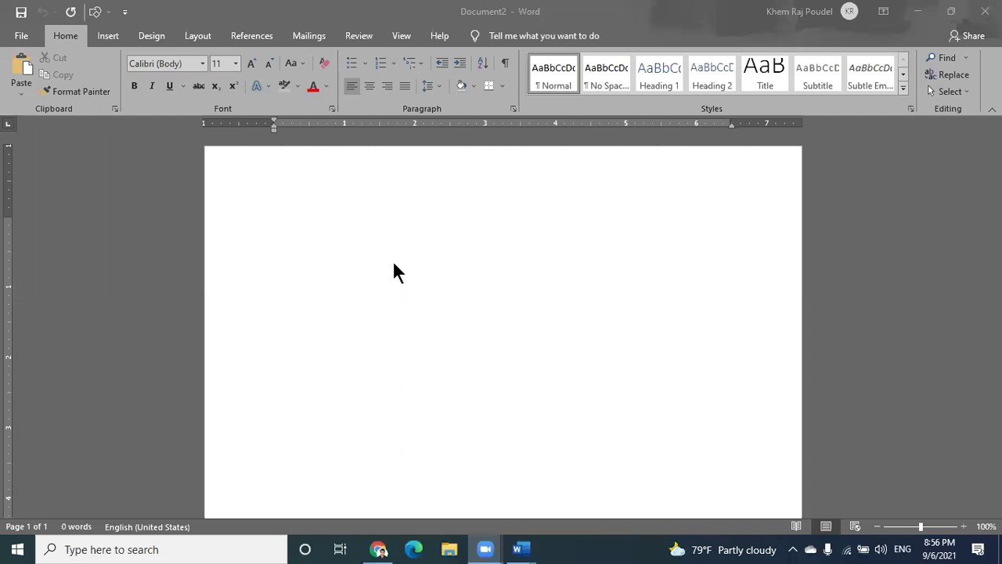
{"action": "left_click", "coordinate": [914, 13]}
{"action": "left_click", "coordinate": [917, 11]}
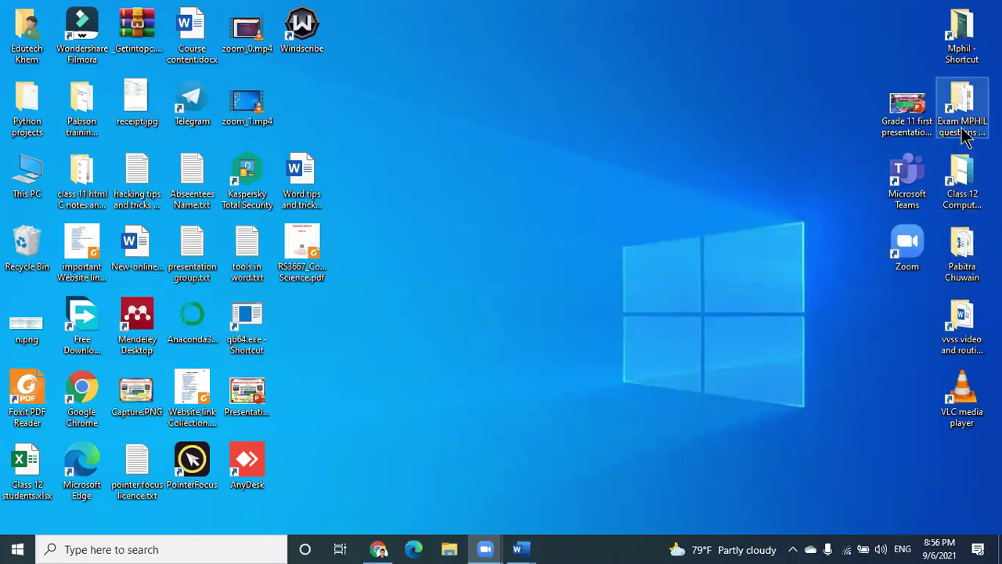
Browse Mphil > MPhil. 1st sem > Digital Governance and open the Global E-Government Survey PDF.
{"action": "double_click", "coordinate": [961, 48]}
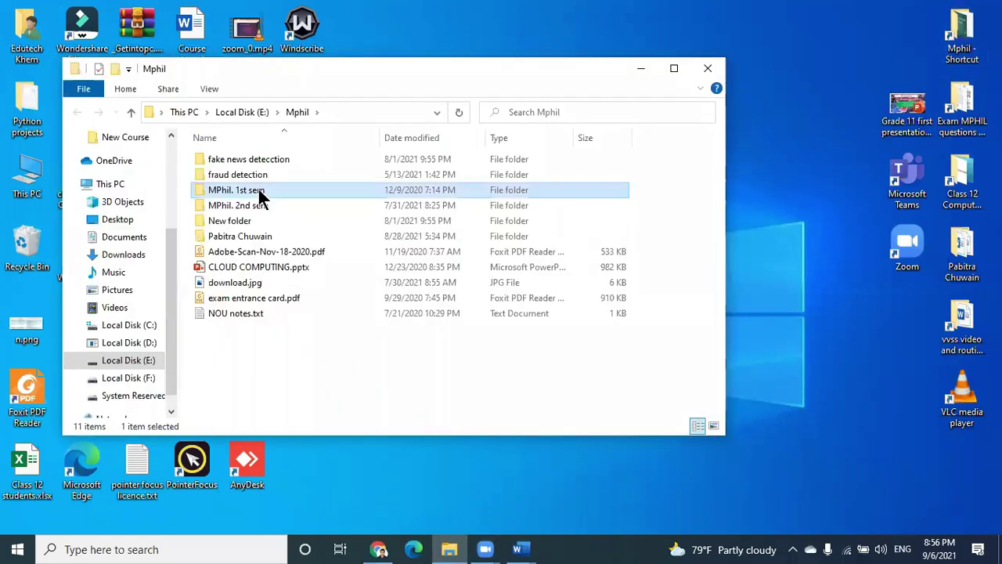
{"action": "double_click", "coordinate": [260, 191]}
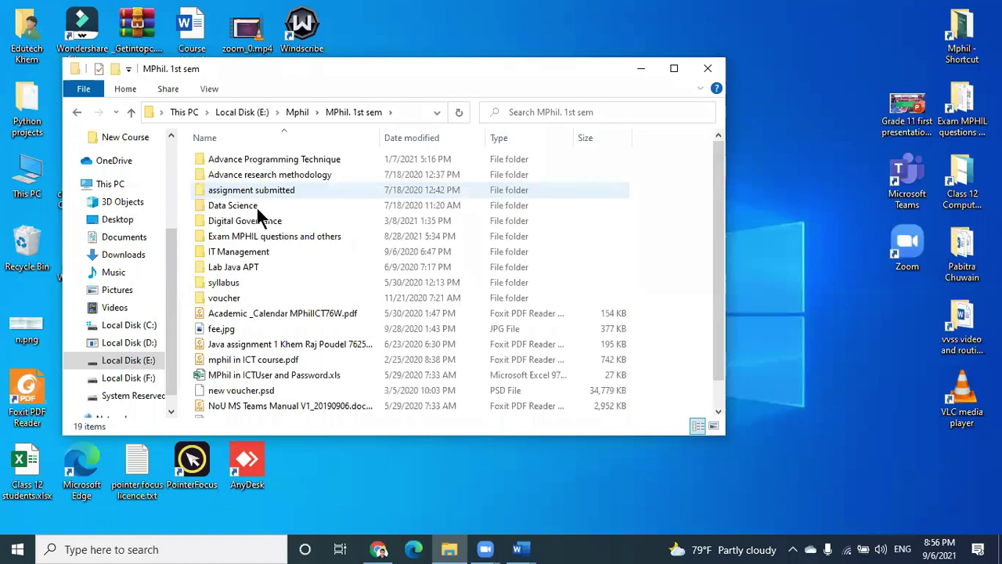
{"action": "left_click", "coordinate": [246, 221]}
{"action": "double_click", "coordinate": [247, 221]}
{"action": "left_click", "coordinate": [249, 191]}
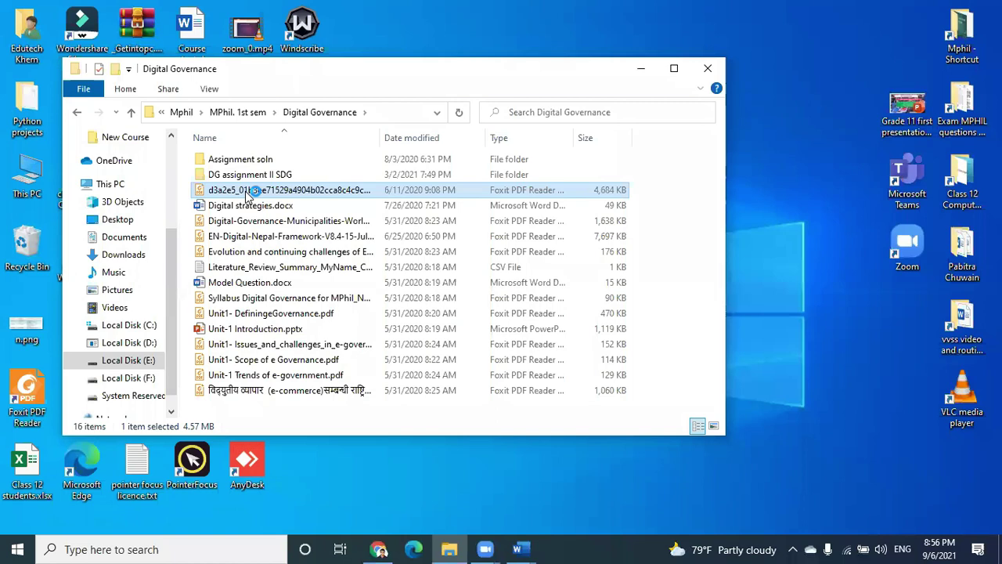
{"action": "left_click", "coordinate": [486, 551]}
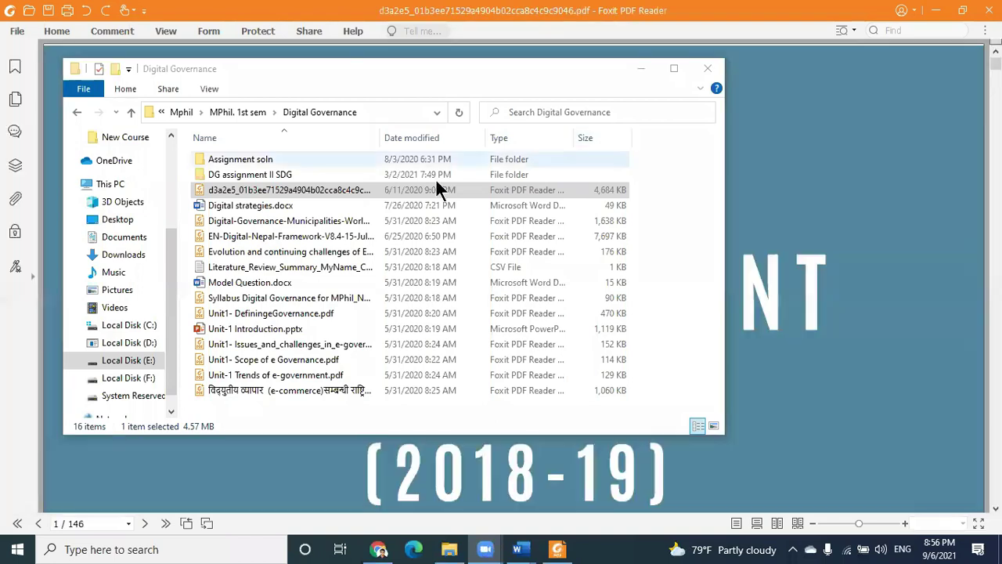
Minimize File Explorer and scroll through the survey's opening title pages.
{"action": "left_click", "coordinate": [640, 70]}
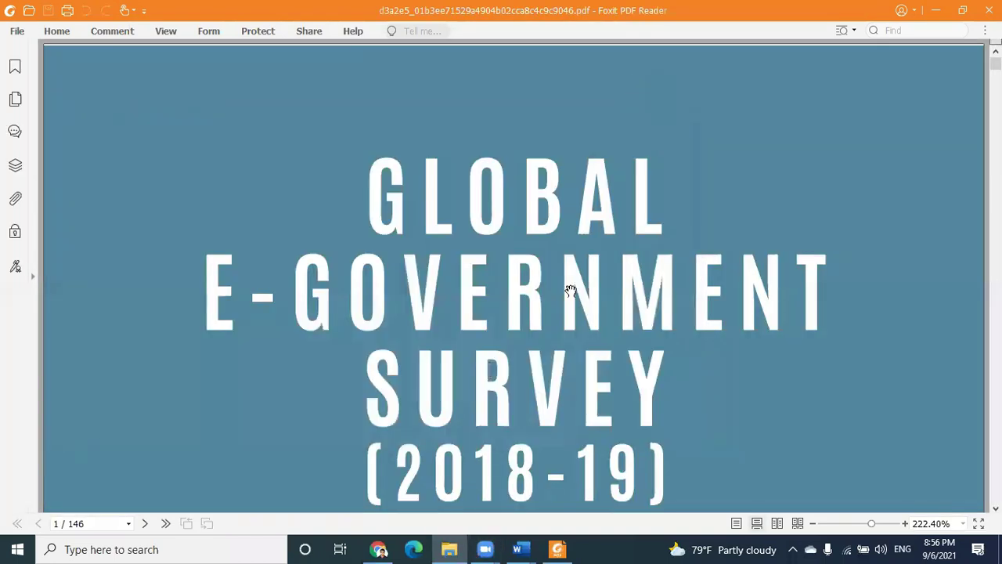
{"action": "scroll", "coordinate": [570, 290], "scroll_direction": "down", "scroll_amount": 3}
{"action": "scroll", "coordinate": [570, 290], "scroll_direction": "down", "scroll_amount": 4}
{"action": "scroll", "coordinate": [570, 291], "scroll_direction": "down", "scroll_amount": 5}
{"action": "scroll", "coordinate": [570, 290], "scroll_direction": "down", "scroll_amount": 2}
{"action": "scroll", "coordinate": [570, 293], "scroll_direction": "down", "scroll_amount": 5}
{"action": "scroll", "coordinate": [568, 300], "scroll_direction": "down", "scroll_amount": 5}
{"action": "scroll", "coordinate": [569, 306], "scroll_direction": "down", "scroll_amount": 3}
{"action": "scroll", "coordinate": [569, 310], "scroll_direction": "down", "scroll_amount": 3}
{"action": "scroll", "coordinate": [572, 311], "scroll_direction": "up", "scroll_amount": 3}
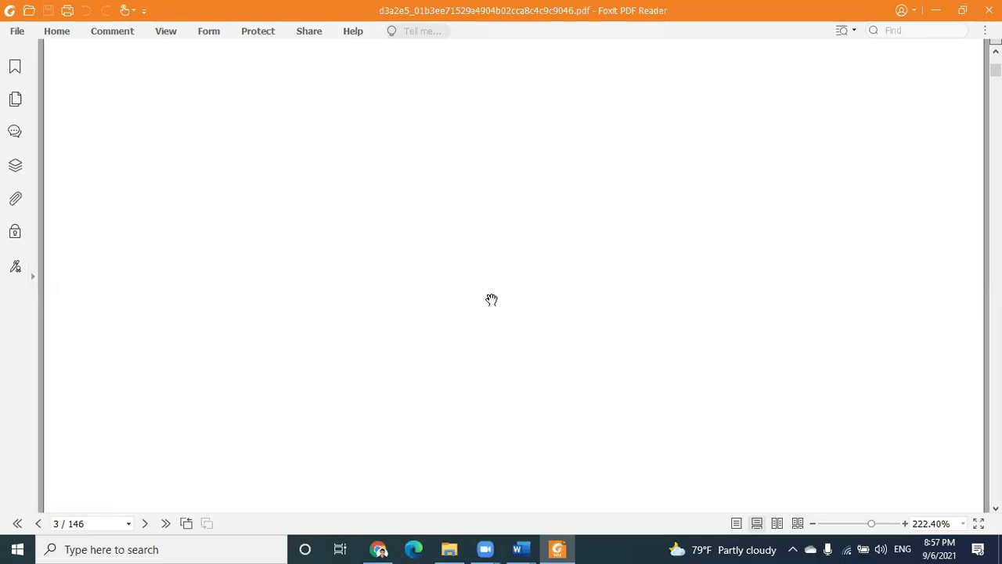
{"action": "scroll", "coordinate": [297, 285], "scroll_direction": "down", "scroll_amount": 5}
{"action": "scroll", "coordinate": [309, 286], "scroll_direction": "down", "scroll_amount": 2}
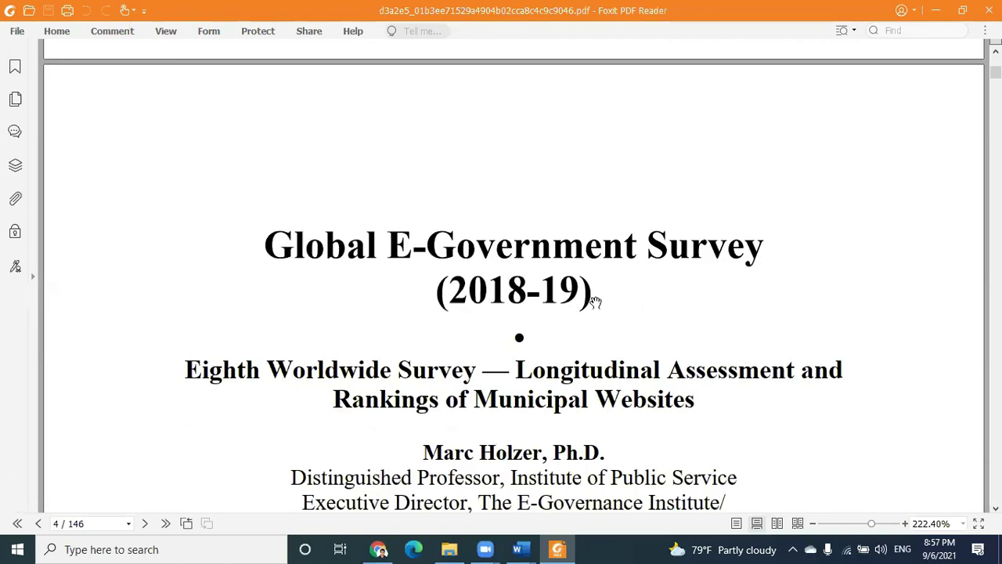
{"action": "scroll", "coordinate": [559, 282], "scroll_direction": "down", "scroll_amount": 3}
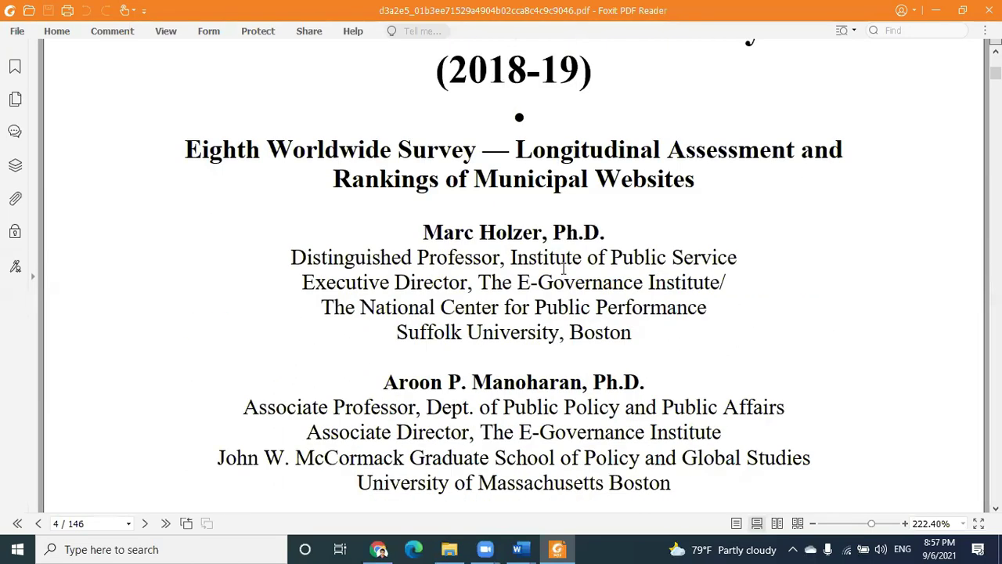
{"action": "scroll", "coordinate": [562, 270], "scroll_direction": "up", "scroll_amount": 1}
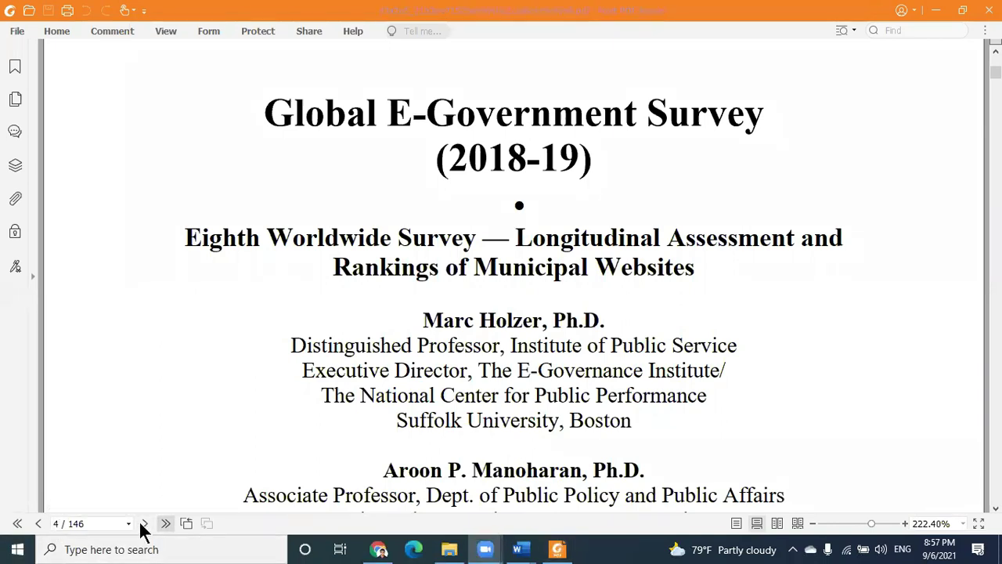
Jump ahead to page 25, then scroll back up to page 16's chapter overview.
{"action": "left_click", "coordinate": [202, 400]}
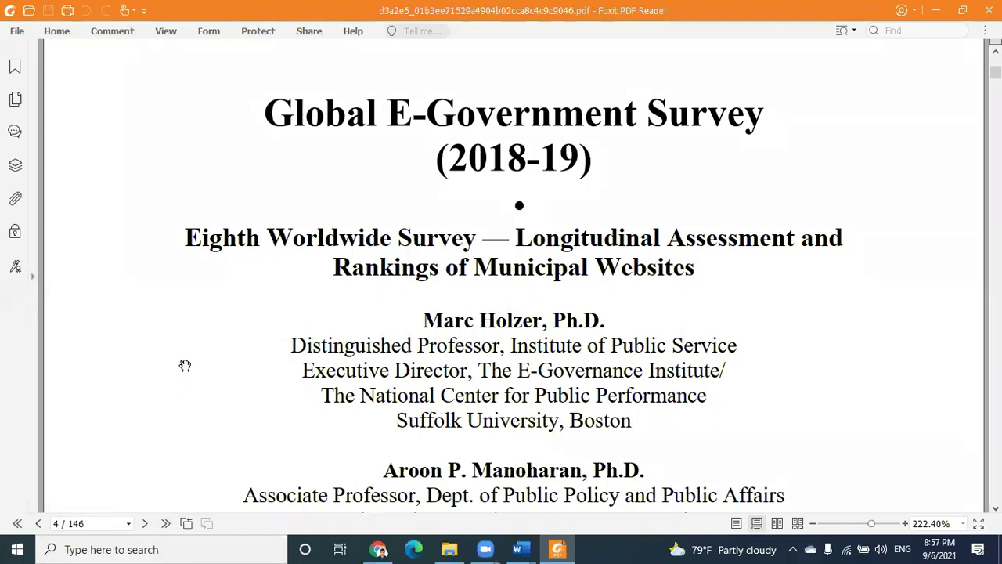
{"action": "scroll", "coordinate": [196, 329], "scroll_direction": "down", "scroll_amount": 4}
{"action": "scroll", "coordinate": [203, 339], "scroll_direction": "down", "scroll_amount": 5}
{"action": "scroll", "coordinate": [204, 339], "scroll_direction": "down", "scroll_amount": 5}
{"action": "scroll", "coordinate": [205, 341], "scroll_direction": "down", "scroll_amount": 5}
{"action": "scroll", "coordinate": [210, 353], "scroll_direction": "down", "scroll_amount": 5}
{"action": "scroll", "coordinate": [221, 355], "scroll_direction": "down", "scroll_amount": 5}
{"action": "scroll", "coordinate": [226, 359], "scroll_direction": "down", "scroll_amount": 5}
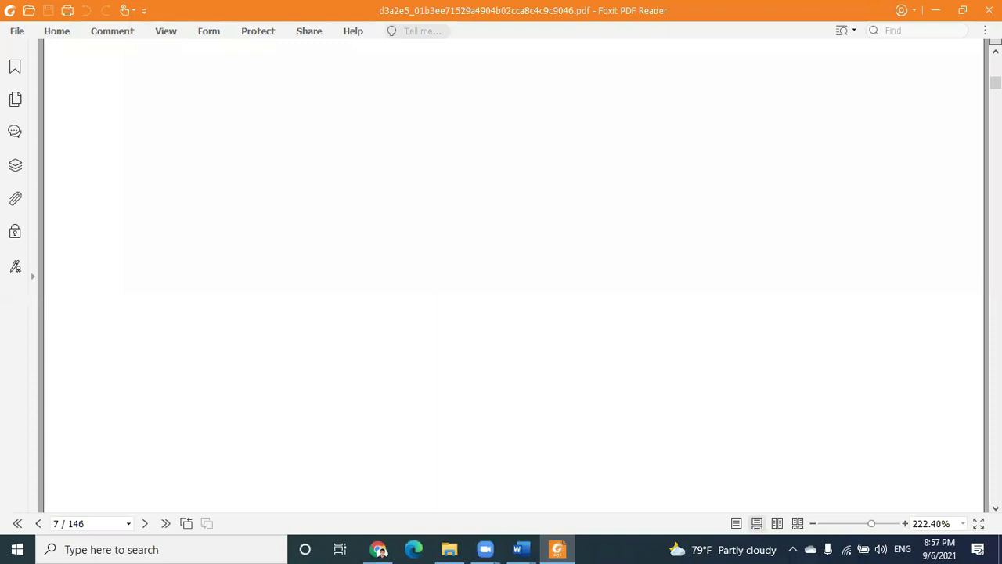
{"action": "left_click_drag", "start_coordinate": [995, 82], "coordinate": [993, 137]}
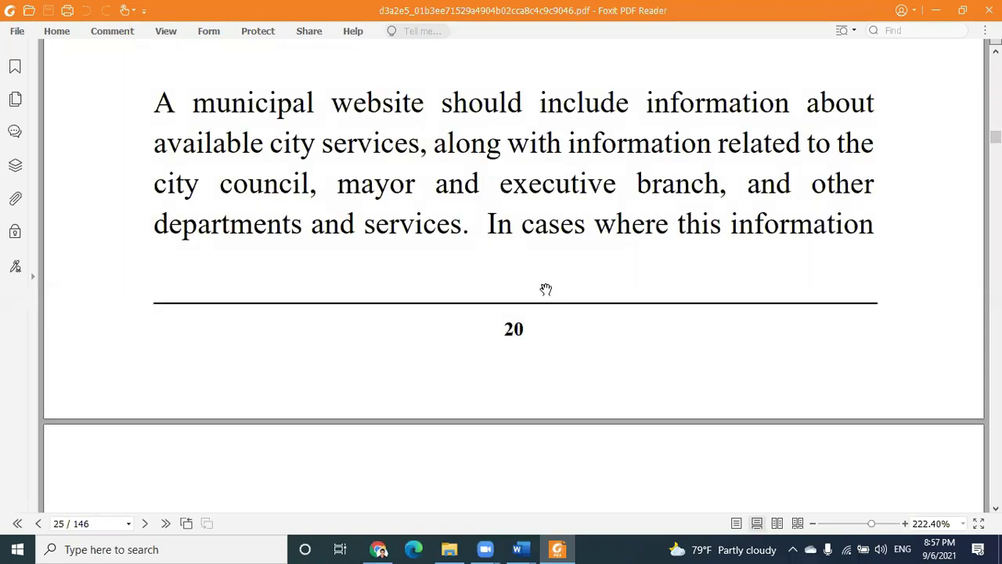
{"action": "scroll", "coordinate": [548, 284], "scroll_direction": "down", "scroll_amount": 10}
{"action": "scroll", "coordinate": [561, 280], "scroll_direction": "down", "scroll_amount": 10}
{"action": "scroll", "coordinate": [798, 216], "scroll_direction": "up", "scroll_amount": 20}
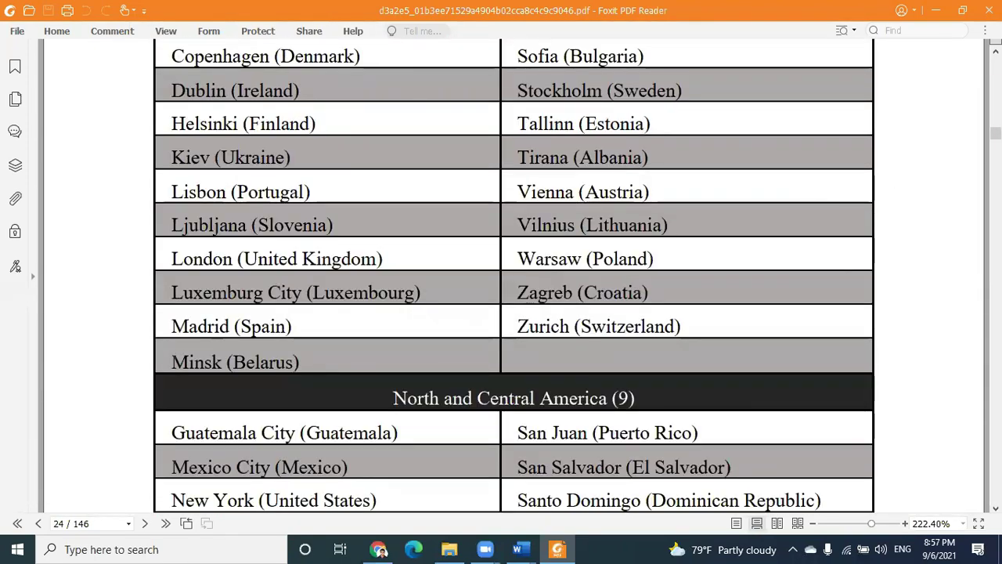
{"action": "scroll", "coordinate": [775, 235], "scroll_direction": "up", "scroll_amount": 15}
{"action": "scroll", "coordinate": [775, 235], "scroll_direction": "up", "scroll_amount": 3}
{"action": "scroll", "coordinate": [775, 235], "scroll_direction": "up", "scroll_amount": 3}
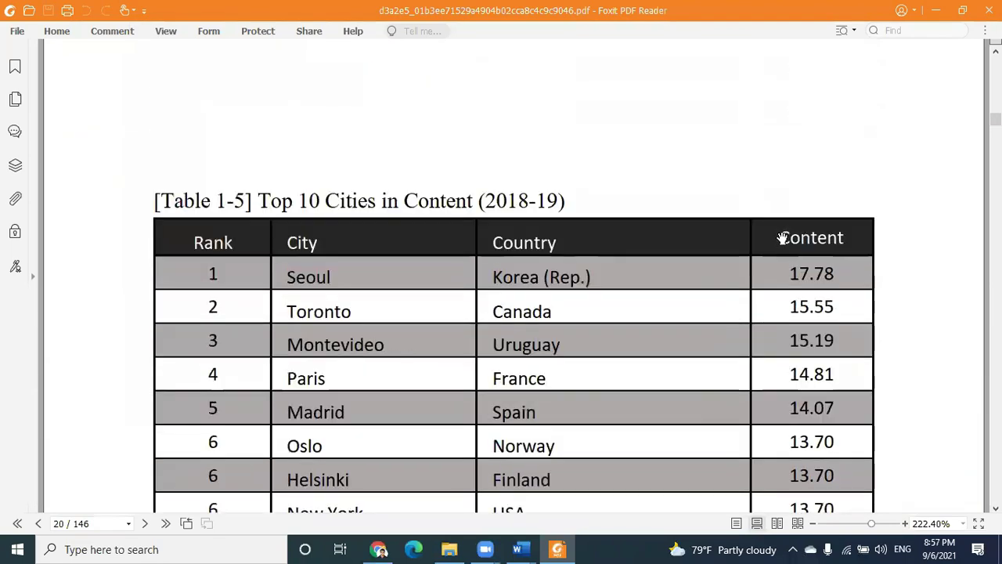
{"action": "scroll", "coordinate": [775, 235], "scroll_direction": "up", "scroll_amount": 3}
{"action": "scroll", "coordinate": [752, 231], "scroll_direction": "up", "scroll_amount": 5}
{"action": "scroll", "coordinate": [711, 197], "scroll_direction": "up", "scroll_amount": 5}
{"action": "scroll", "coordinate": [697, 190], "scroll_direction": "up", "scroll_amount": 5}
{"action": "scroll", "coordinate": [665, 148], "scroll_direction": "up", "scroll_amount": 3}
{"action": "scroll", "coordinate": [662, 150], "scroll_direction": "up", "scroll_amount": 5}
{"action": "scroll", "coordinate": [660, 145], "scroll_direction": "up", "scroll_amount": 5}
{"action": "scroll", "coordinate": [660, 145], "scroll_direction": "down", "scroll_amount": 2}
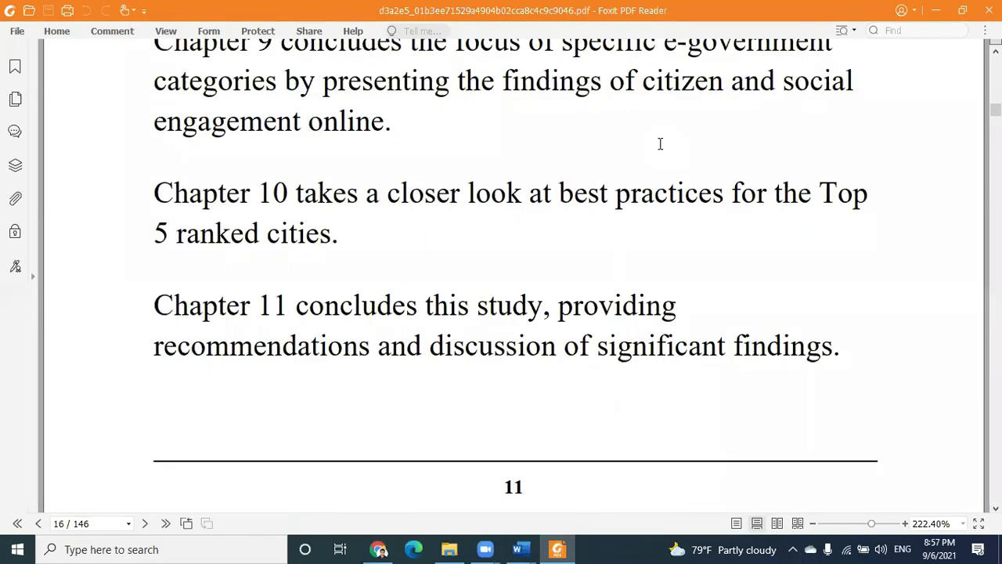
{"action": "scroll", "coordinate": [314, 341], "scroll_direction": "down", "scroll_amount": 2}
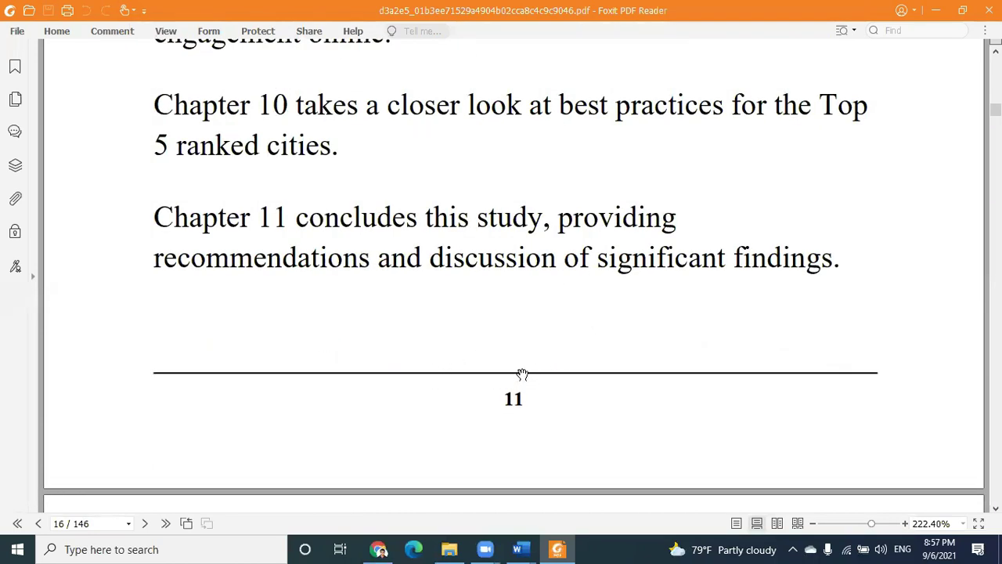
Use Save As with the folder browser to store the survey on the Desktop as 'EXTRACTED PAGE STFT'.
{"action": "left_click", "coordinate": [16, 33]}
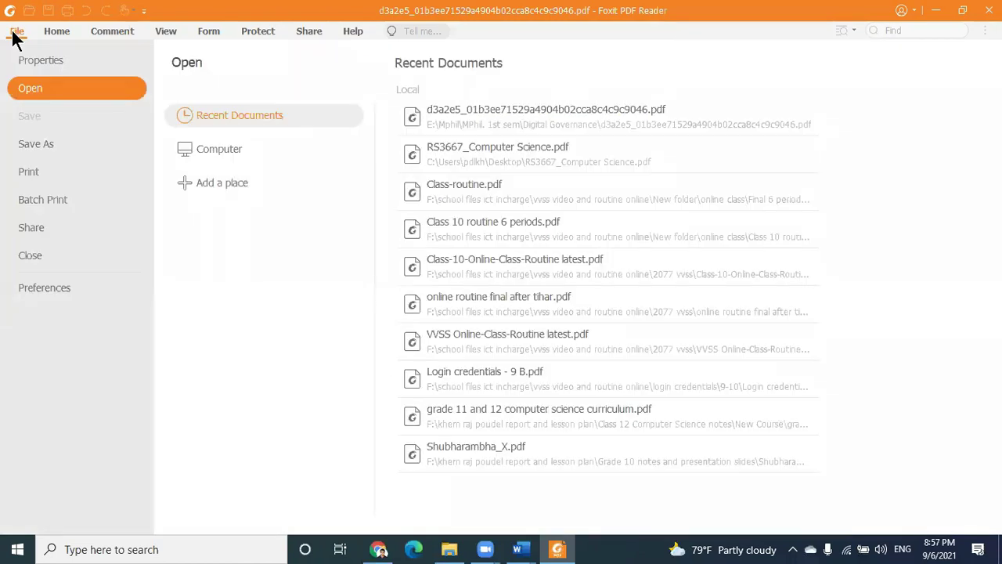
{"action": "left_click", "coordinate": [46, 144]}
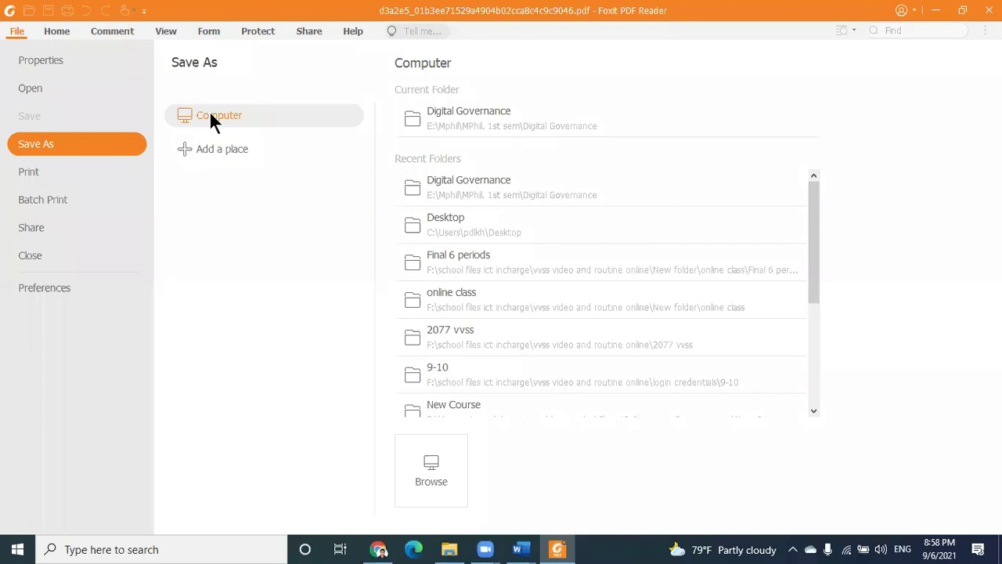
{"action": "left_click", "coordinate": [219, 149]}
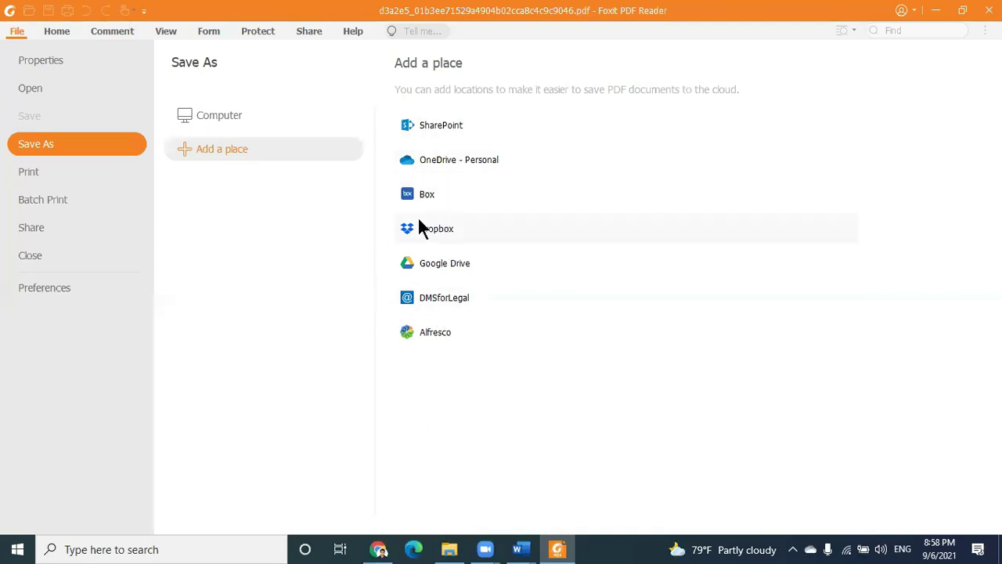
{"action": "left_click", "coordinate": [234, 123]}
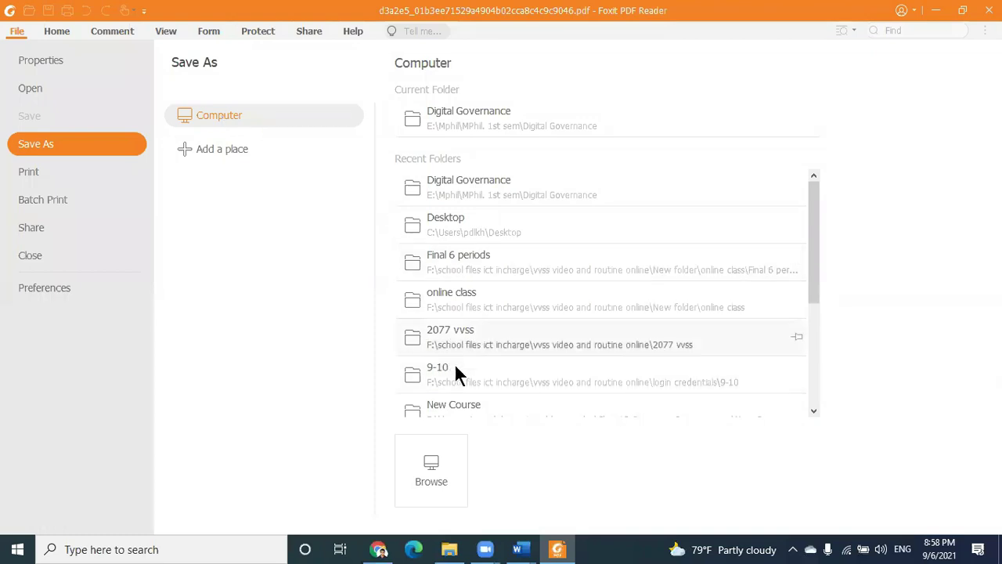
{"action": "left_click_drag", "start_coordinate": [815, 270], "coordinate": [817, 307]}
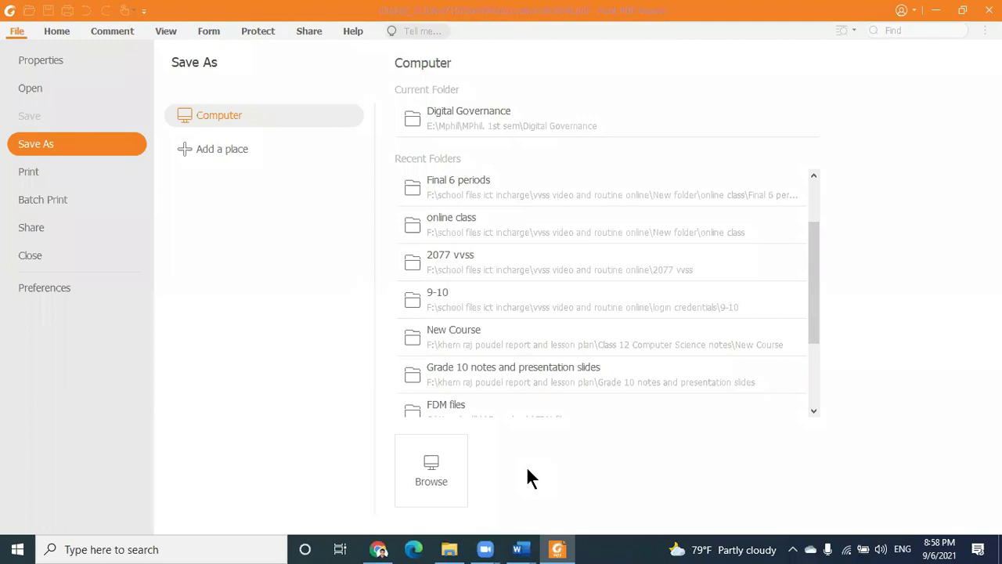
{"action": "left_click", "coordinate": [201, 148]}
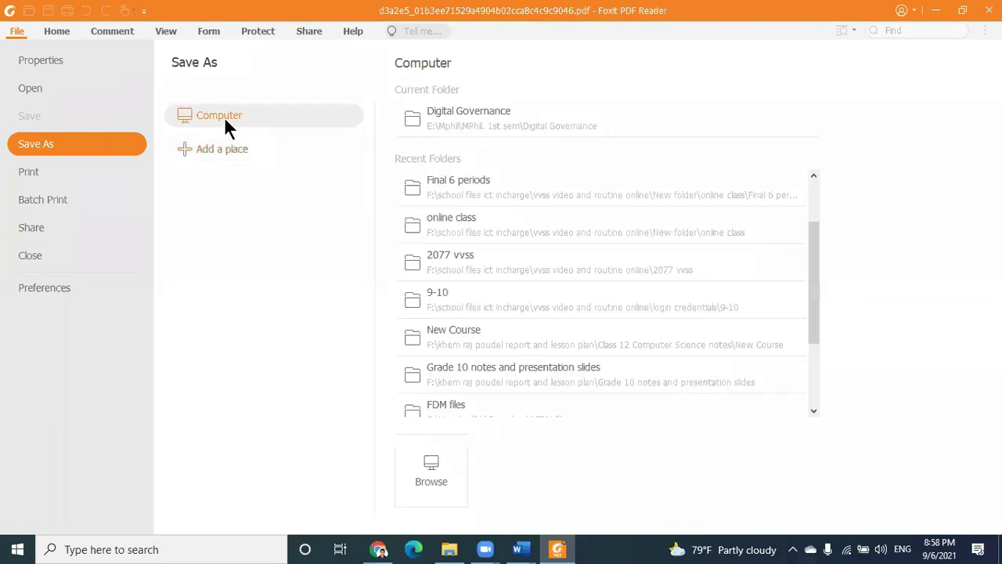
{"action": "left_click", "coordinate": [429, 473]}
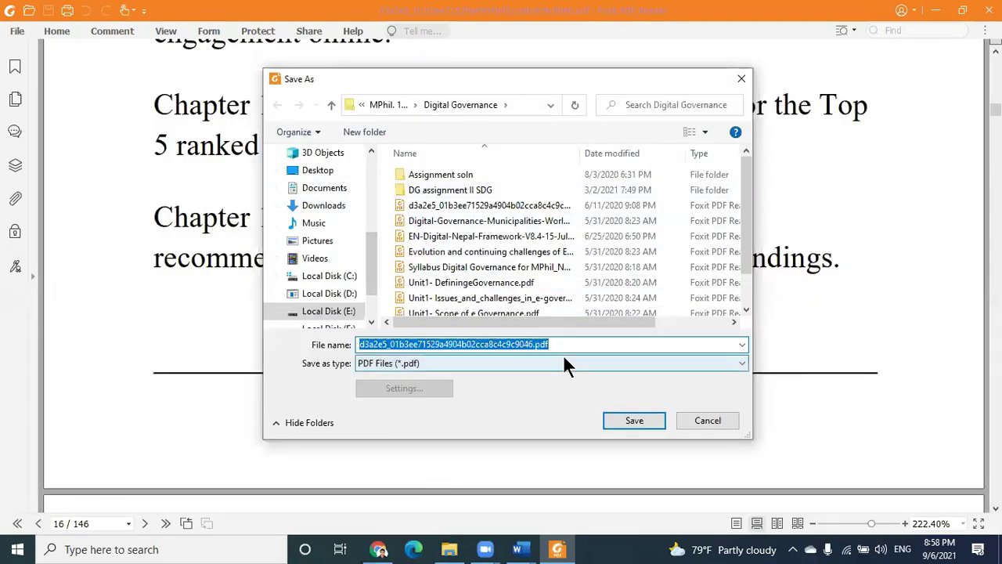
{"action": "type", "text": "EXTRACTED PAGE STFT"}
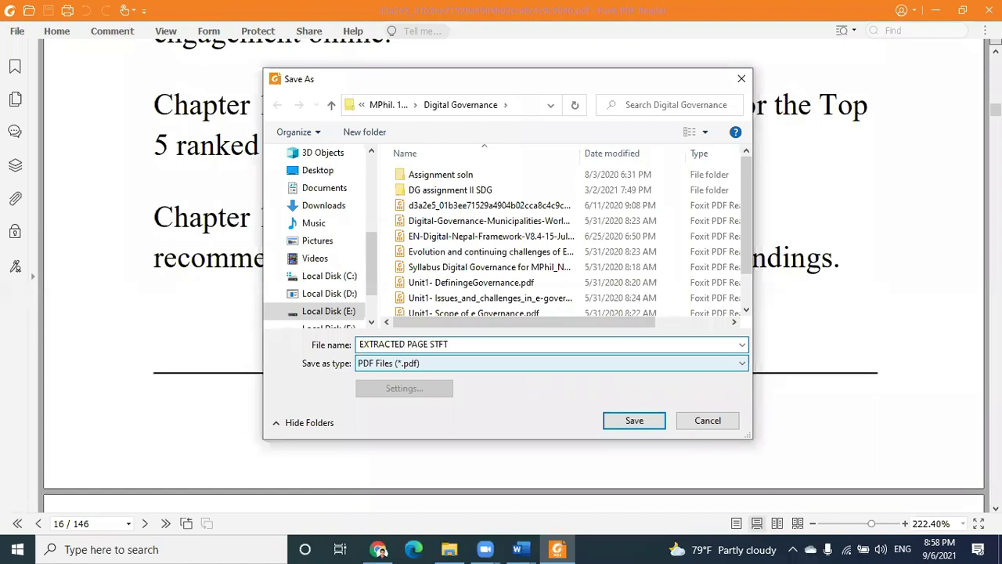
{"action": "left_click", "coordinate": [319, 170]}
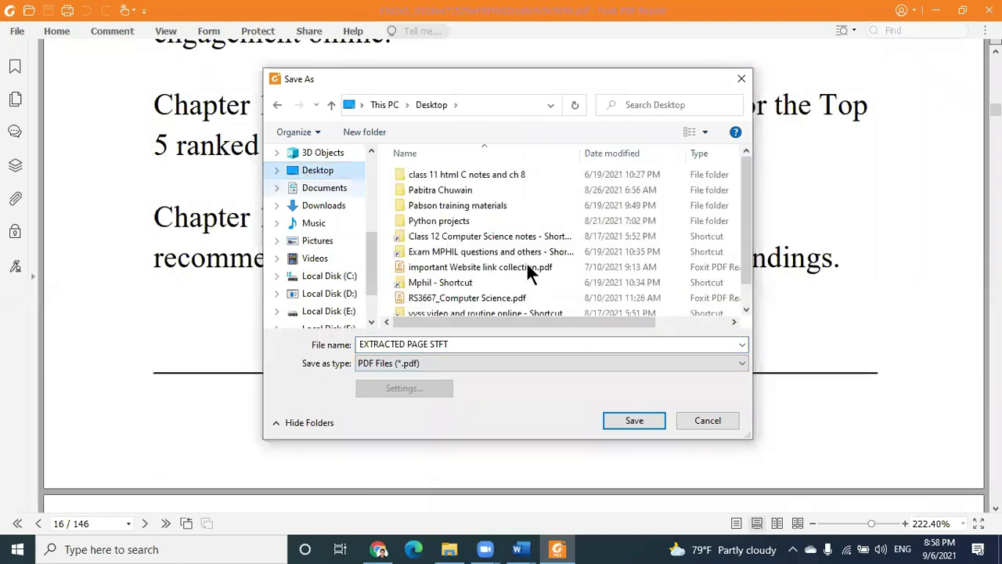
{"action": "left_click", "coordinate": [636, 421]}
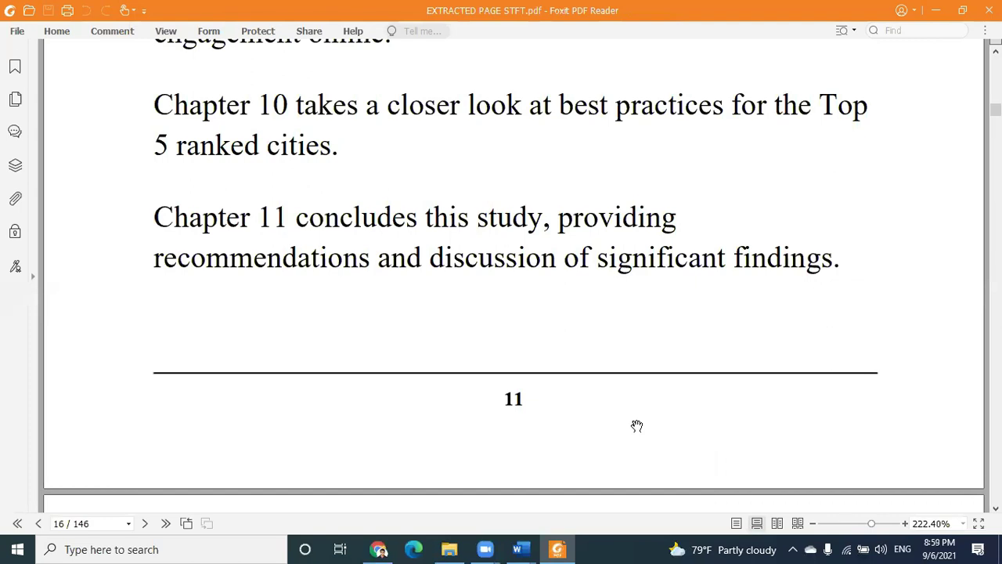
Open the Print dialog and set a custom page range of 4-11.
{"action": "left_click", "coordinate": [14, 32]}
{"action": "left_click", "coordinate": [43, 142]}
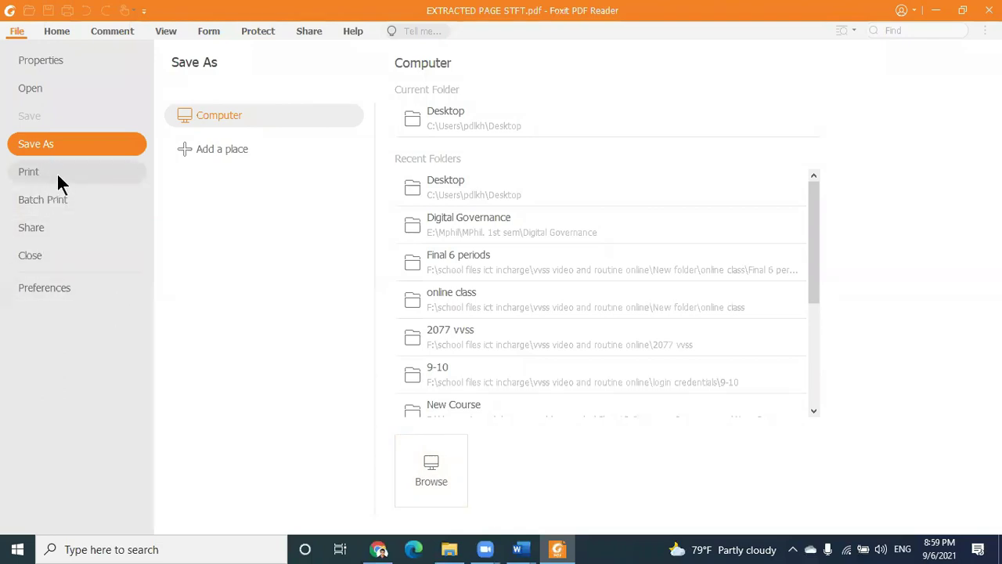
{"action": "left_click", "coordinate": [58, 176]}
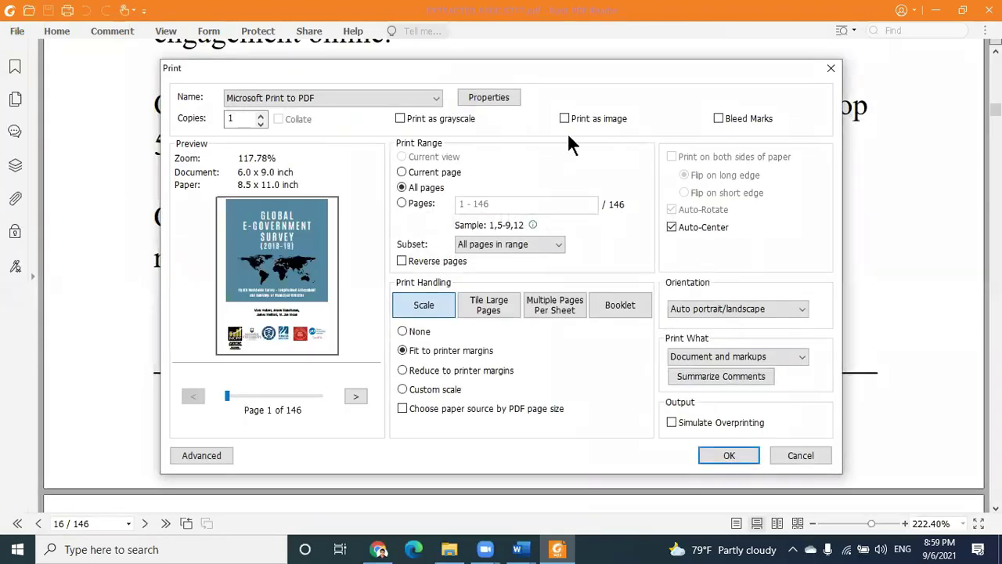
{"action": "left_click", "coordinate": [830, 72]}
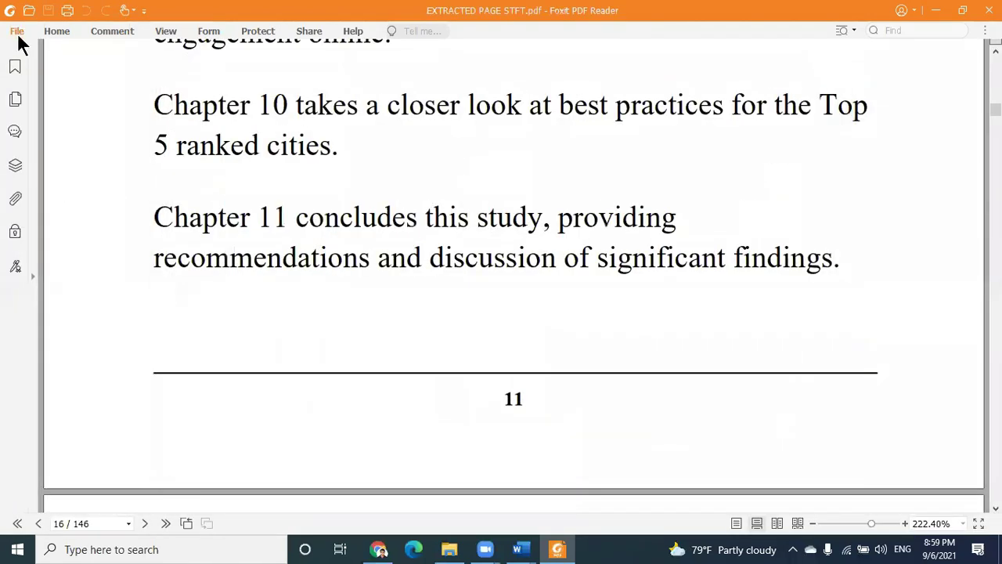
{"action": "left_click", "coordinate": [18, 35]}
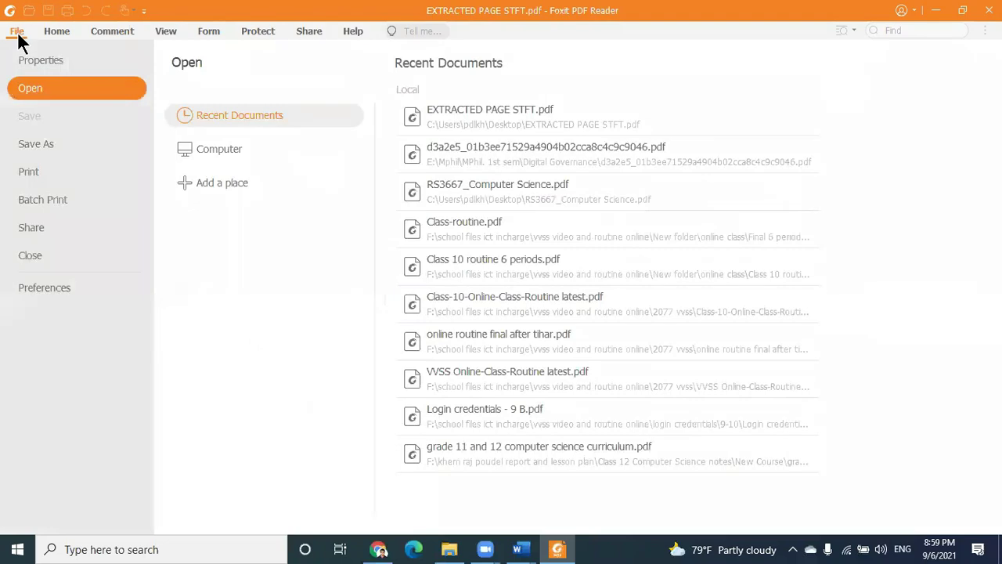
{"action": "left_click", "coordinate": [28, 173]}
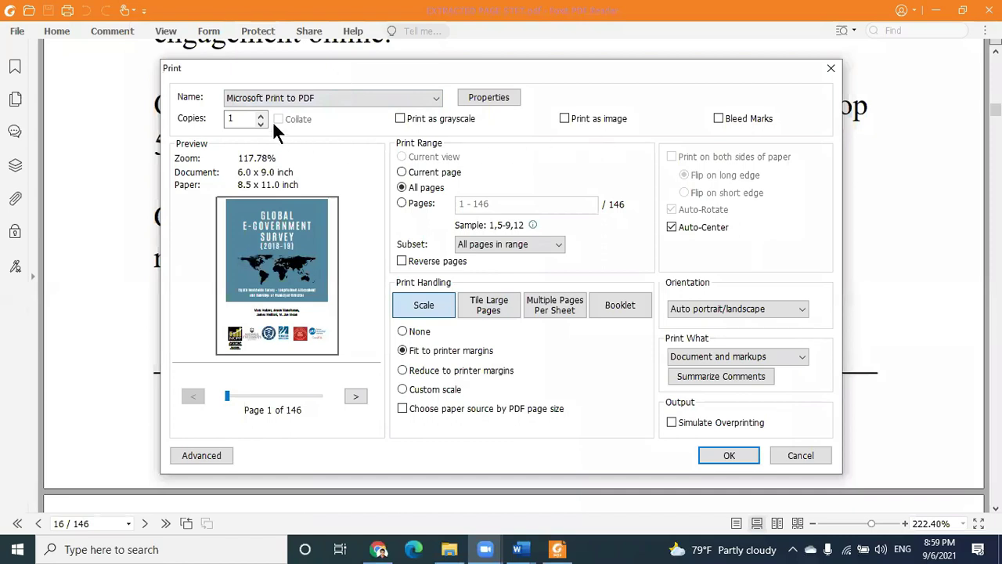
{"action": "left_click", "coordinate": [425, 203]}
{"action": "left_click", "coordinate": [464, 203]}
{"action": "left_click_drag", "start_coordinate": [495, 202], "coordinate": [437, 201]}
{"action": "type", "text": "4"}
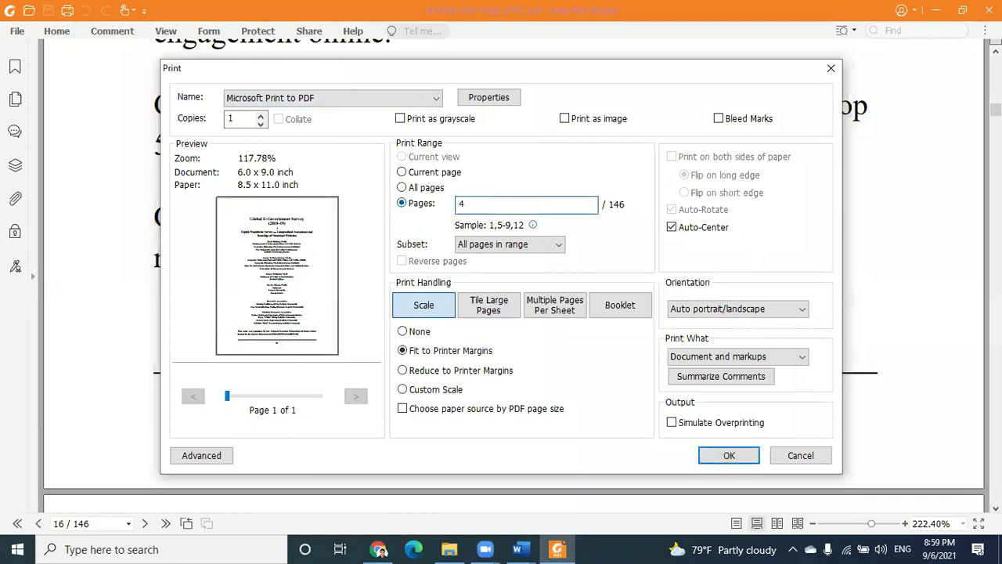
{"action": "type", "text": "-11"}
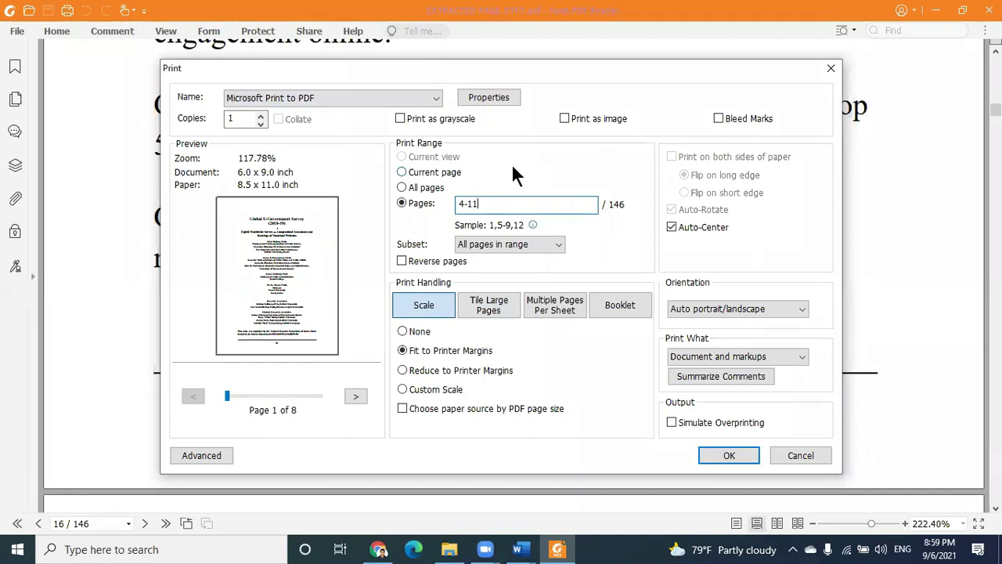
Print with Microsoft Print to PDF and save the output as 'PRINT TO PDF'.
{"action": "left_click", "coordinate": [356, 99]}
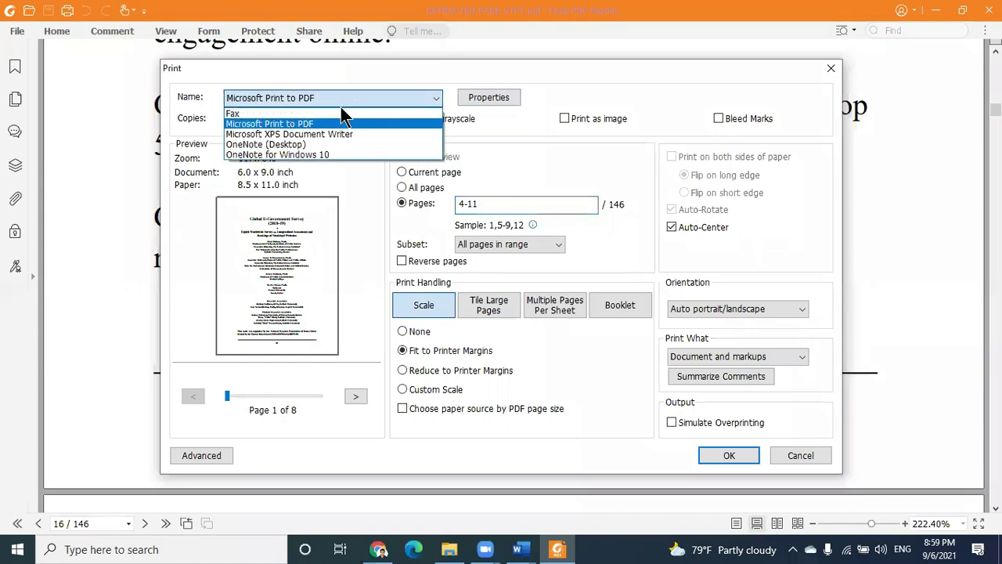
{"action": "left_click", "coordinate": [306, 122]}
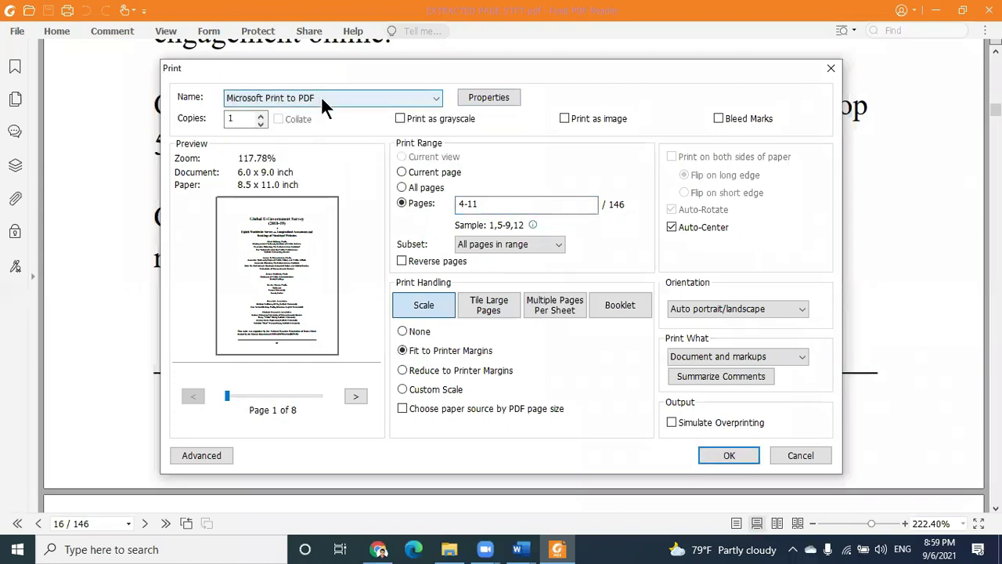
{"action": "left_click", "coordinate": [481, 205]}
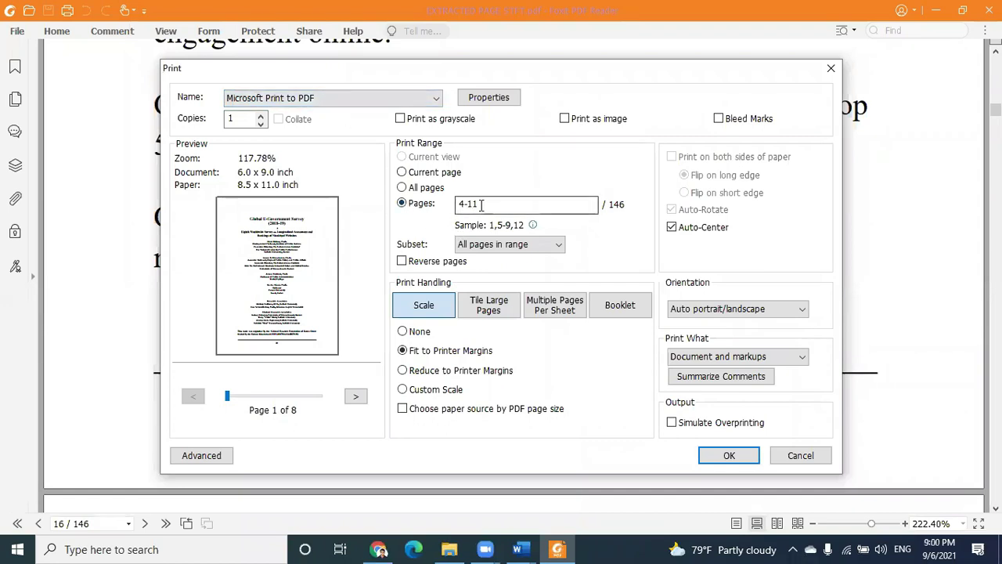
{"action": "left_click", "coordinate": [730, 455]}
{"action": "left_click", "coordinate": [730, 455]}
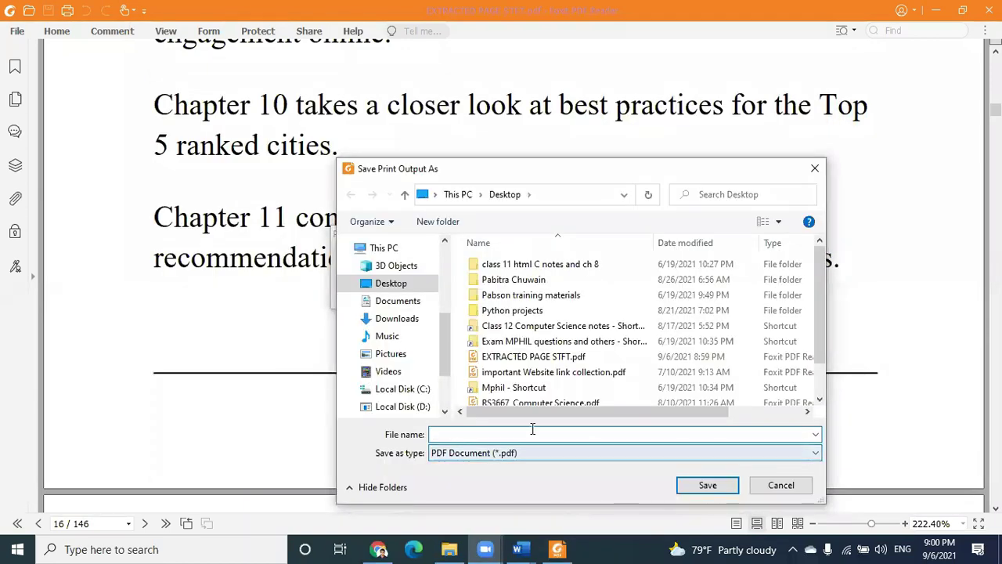
{"action": "type", "text": "PRINT TO PDF"}
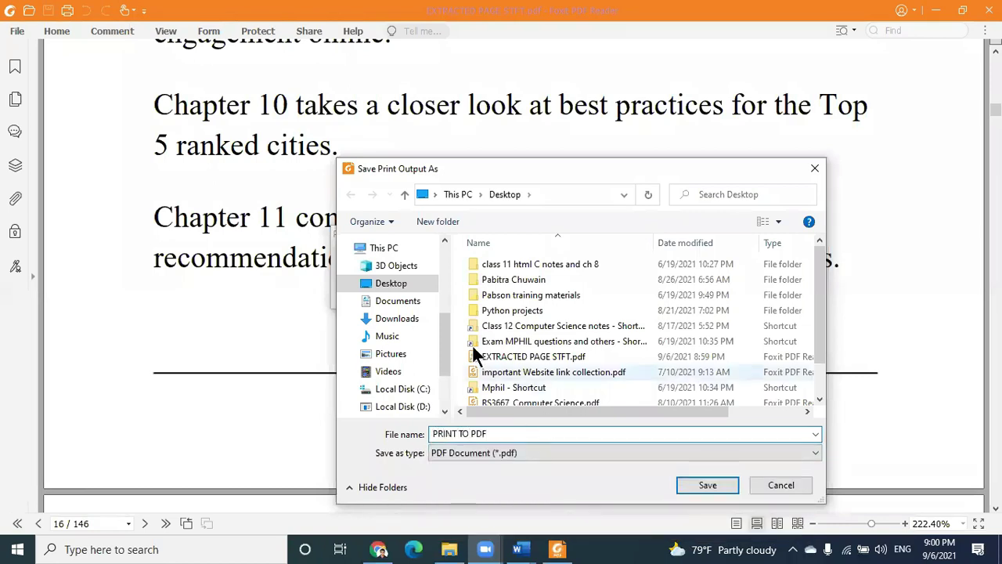
{"action": "left_click", "coordinate": [705, 485]}
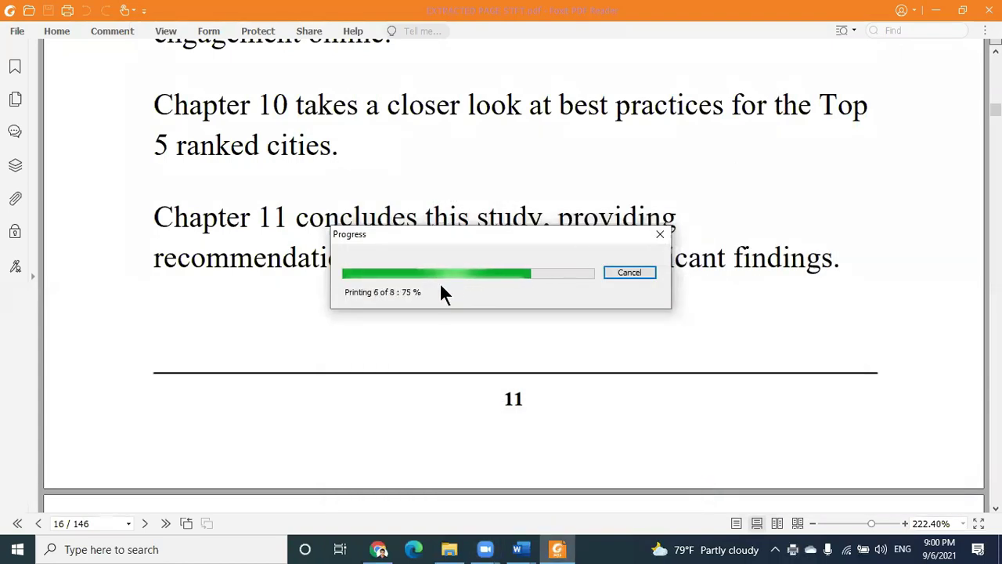
Open PRINT TO PDF.pdf from the desktop in Foxit PDF Reader.
{"action": "left_click", "coordinate": [936, 11]}
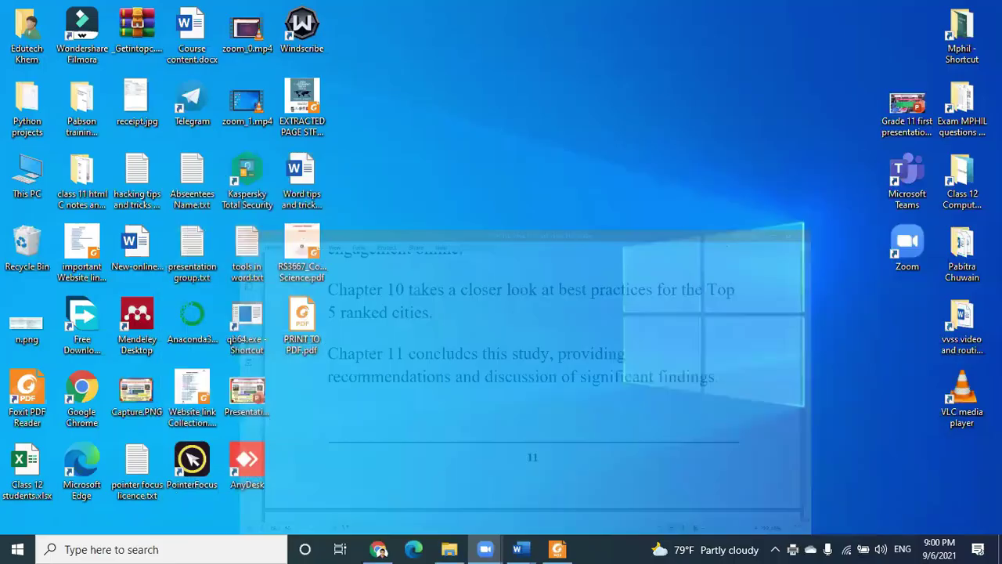
{"action": "left_click", "coordinate": [560, 549]}
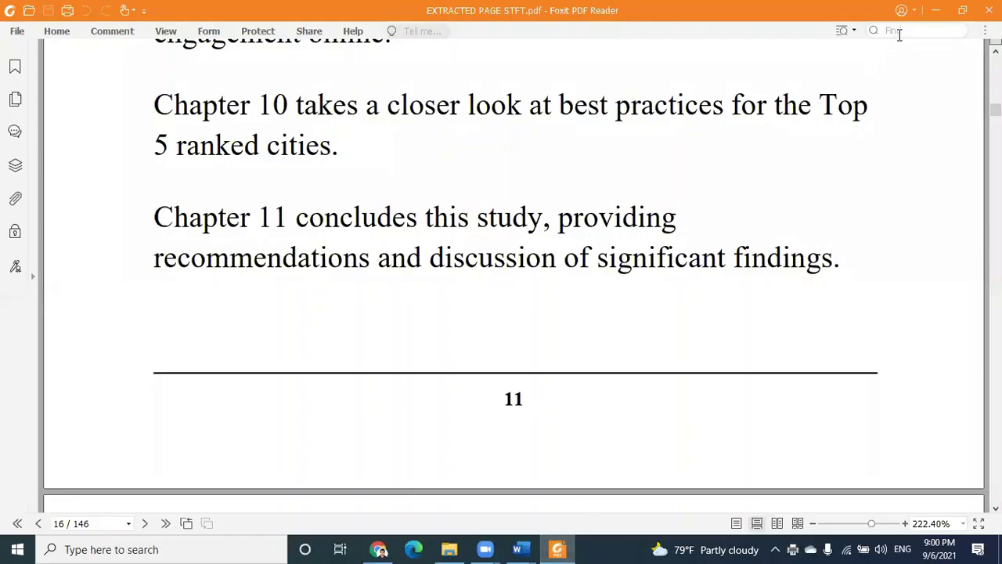
{"action": "key", "text": "super+d"}
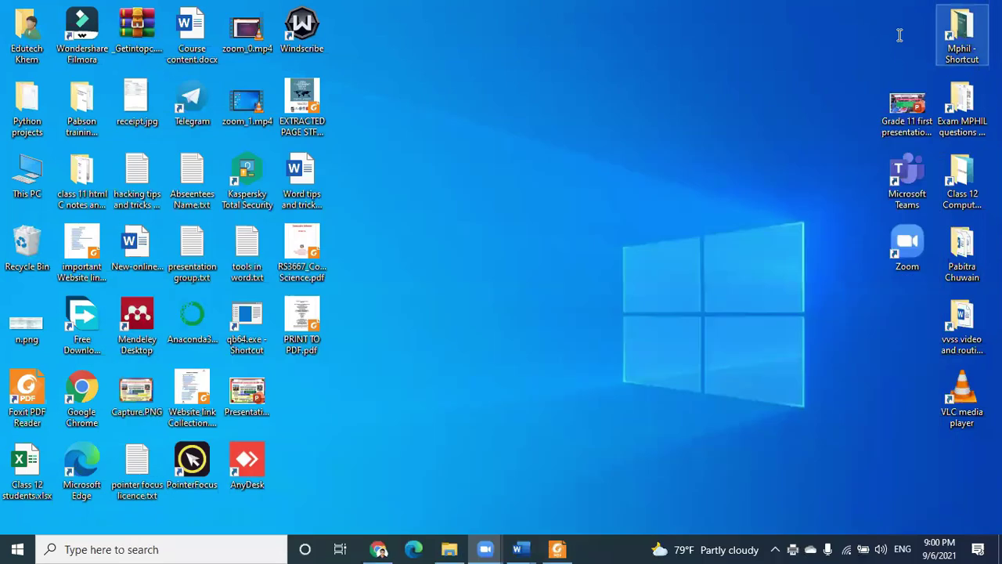
{"action": "double_click", "coordinate": [299, 323]}
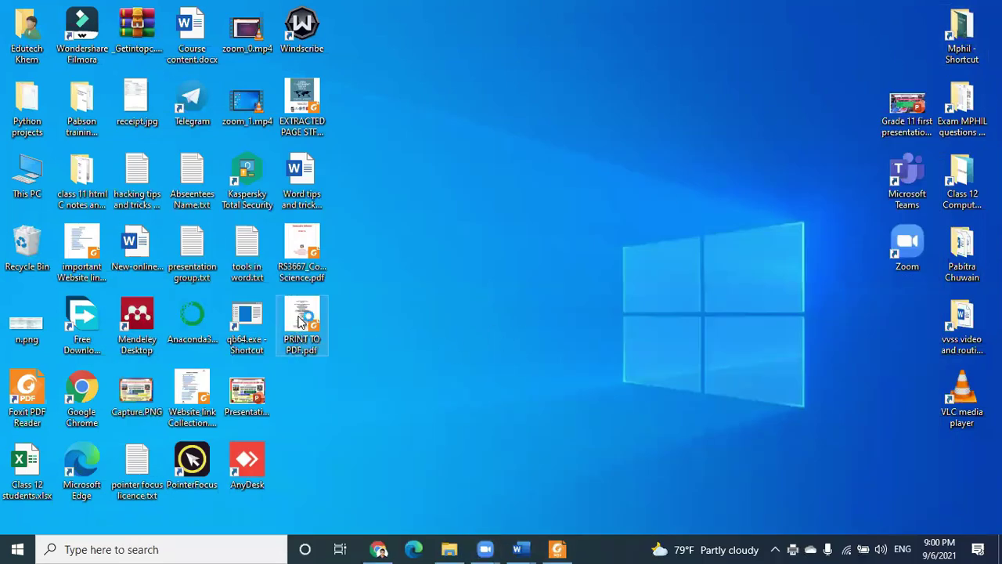
Switch to the EXTRACTED PAGE STFT.pdf tab and scroll up to the evaluators list.
{"action": "left_click", "coordinate": [556, 550]}
{"action": "left_click", "coordinate": [559, 548]}
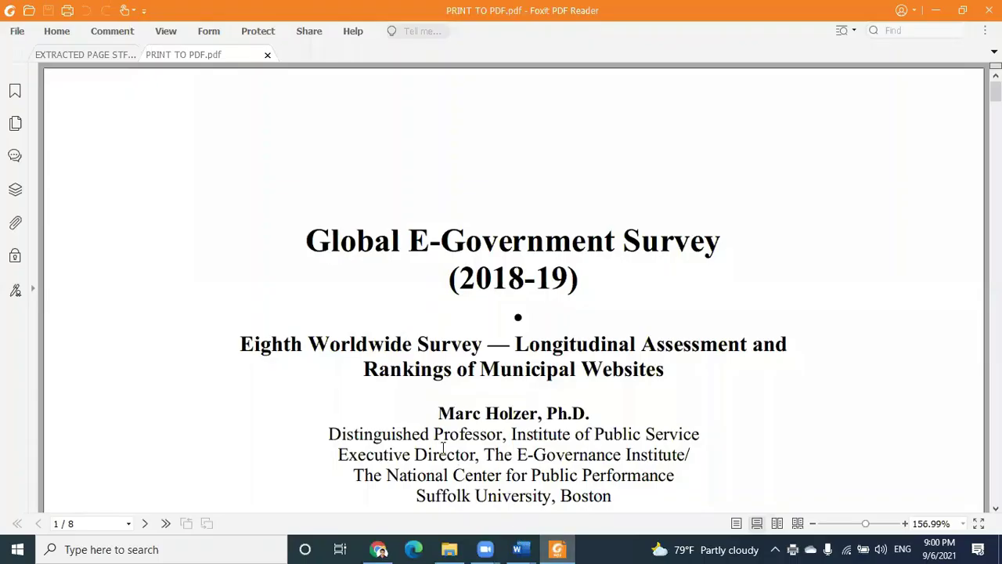
{"action": "left_click", "coordinate": [49, 50]}
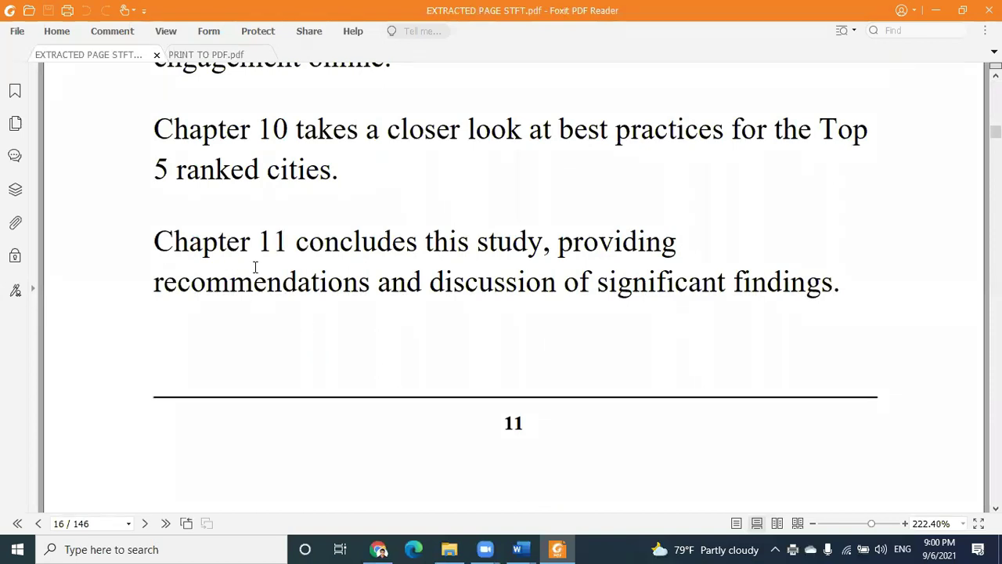
{"action": "scroll", "coordinate": [254, 267], "scroll_direction": "up", "scroll_amount": 3}
{"action": "scroll", "coordinate": [253, 261], "scroll_direction": "up", "scroll_amount": 10}
{"action": "scroll", "coordinate": [180, 172], "scroll_direction": "up", "scroll_amount": 8}
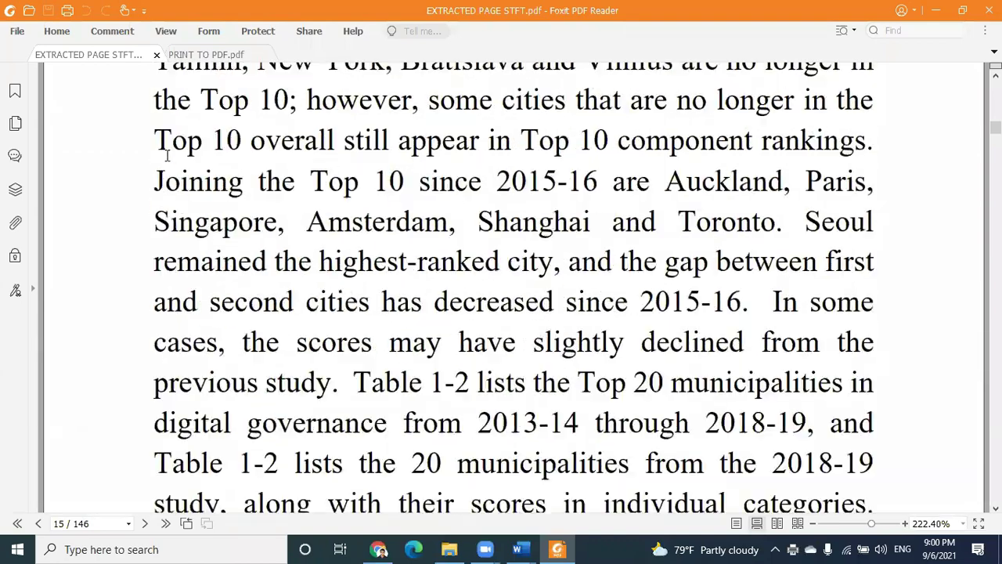
{"action": "scroll", "coordinate": [157, 132], "scroll_direction": "up", "scroll_amount": 8}
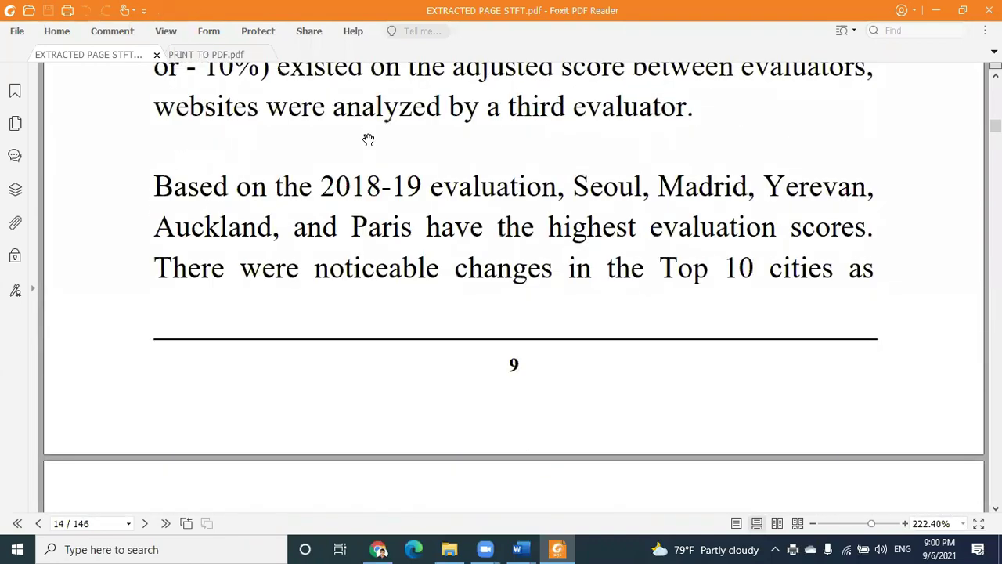
{"action": "scroll", "coordinate": [445, 373], "scroll_direction": "up", "scroll_amount": 8}
{"action": "scroll", "coordinate": [444, 373], "scroll_direction": "up", "scroll_amount": 8}
{"action": "scroll", "coordinate": [445, 373], "scroll_direction": "up", "scroll_amount": 8}
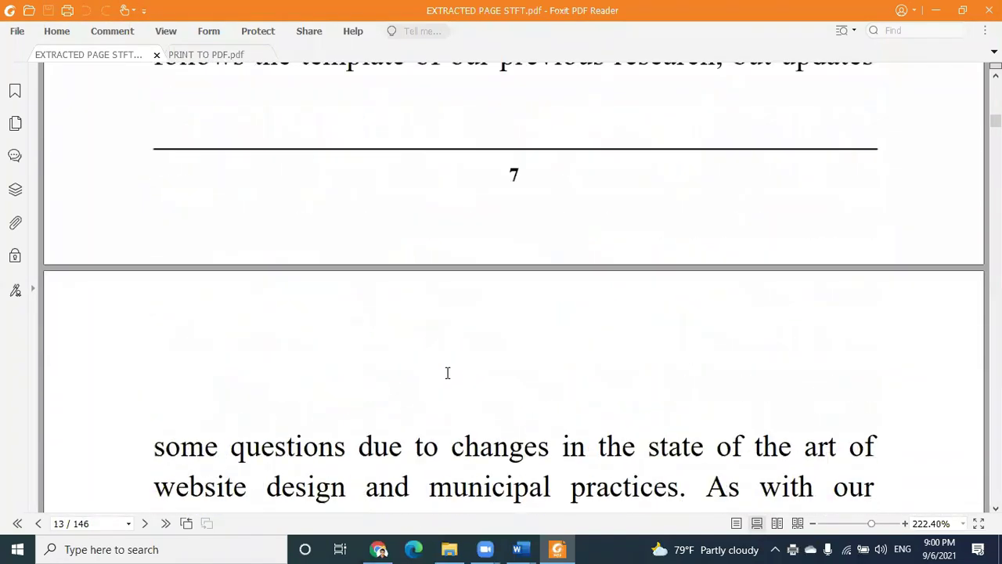
{"action": "scroll", "coordinate": [443, 371], "scroll_direction": "up", "scroll_amount": 8}
{"action": "scroll", "coordinate": [432, 373], "scroll_direction": "up", "scroll_amount": 8}
{"action": "scroll", "coordinate": [432, 371], "scroll_direction": "up", "scroll_amount": 8}
{"action": "scroll", "coordinate": [432, 371], "scroll_direction": "up", "scroll_amount": 5}
{"action": "scroll", "coordinate": [443, 358], "scroll_direction": "up", "scroll_amount": 5}
{"action": "scroll", "coordinate": [443, 358], "scroll_direction": "up", "scroll_amount": 10}
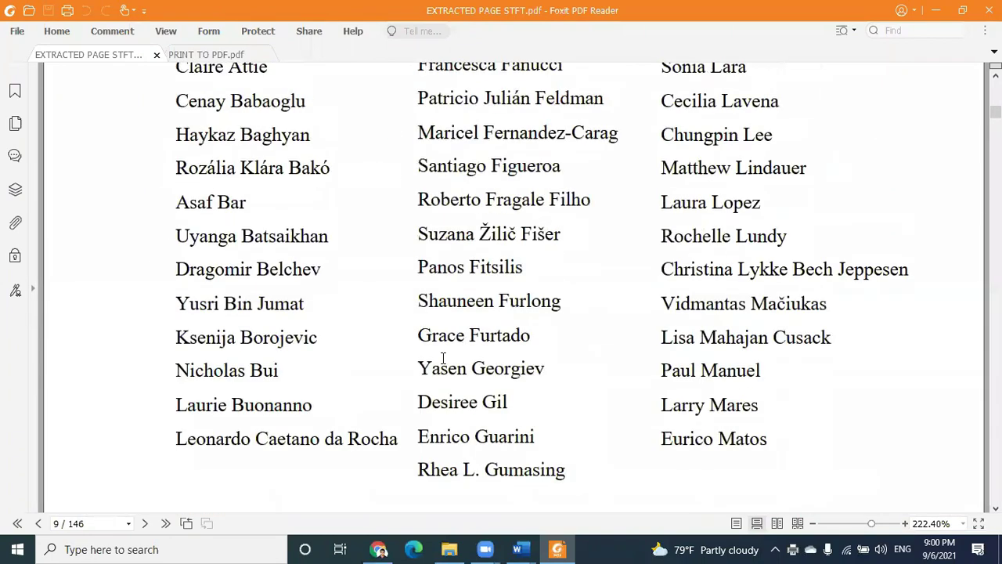
{"action": "scroll", "coordinate": [443, 358], "scroll_direction": "up", "scroll_amount": 5}
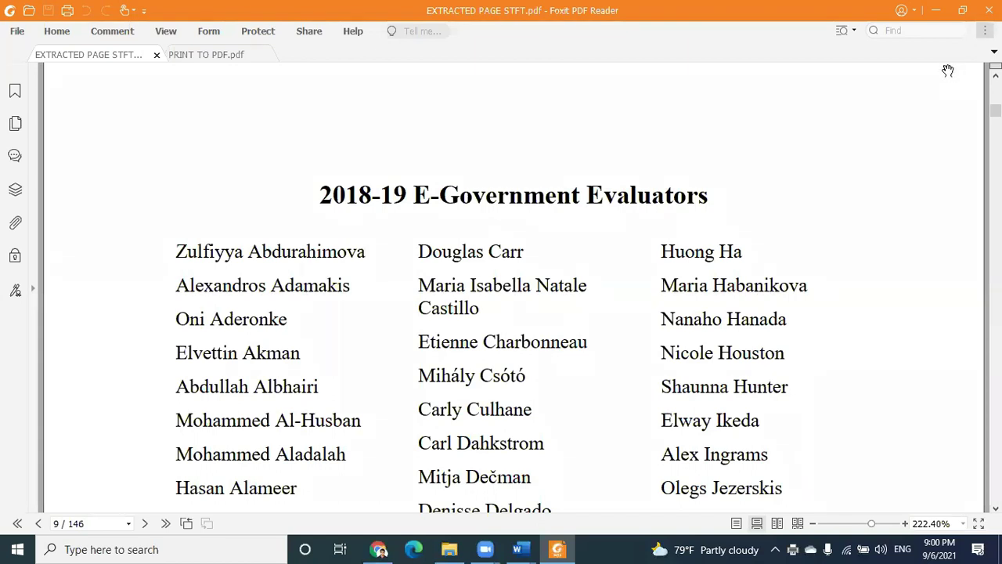
Reopen PRINT TO PDF.pdf from the desktop and scroll briefly through it.
{"action": "left_click", "coordinate": [935, 11]}
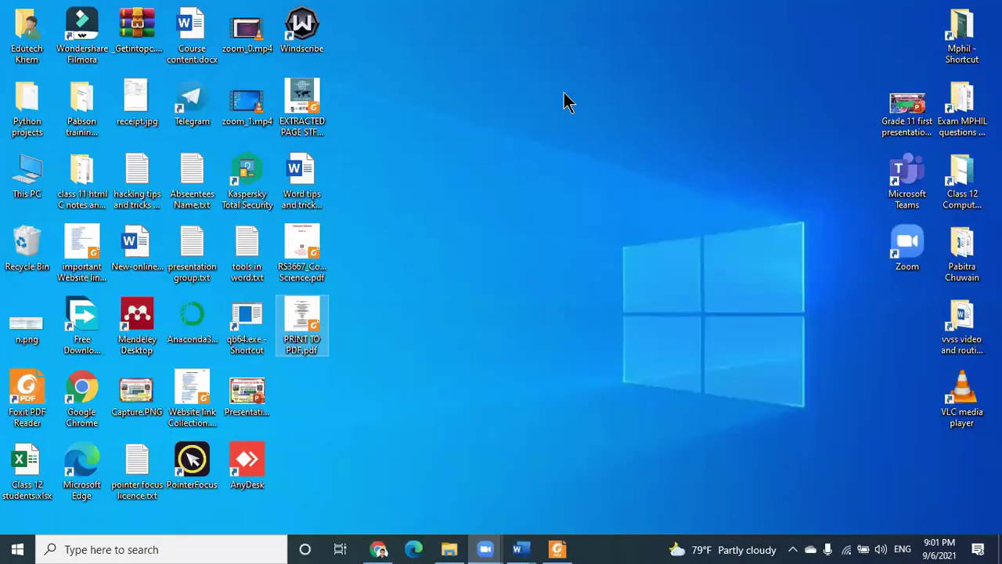
{"action": "double_click", "coordinate": [286, 332]}
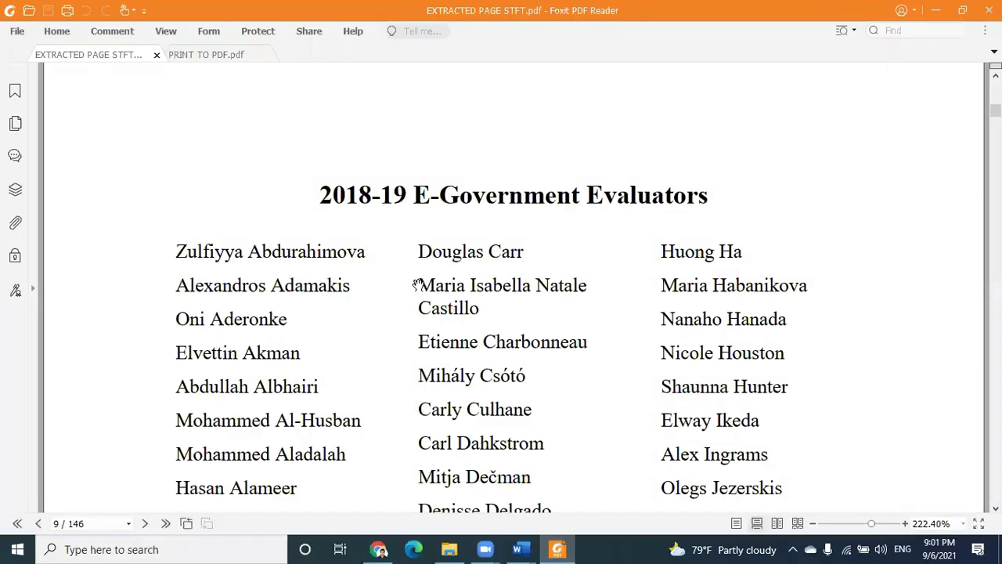
{"action": "scroll", "coordinate": [460, 382], "scroll_direction": "up", "scroll_amount": 3}
{"action": "scroll", "coordinate": [460, 382], "scroll_direction": "up", "scroll_amount": 3}
{"action": "scroll", "coordinate": [461, 382], "scroll_direction": "down", "scroll_amount": 4}
{"action": "scroll", "coordinate": [460, 382], "scroll_direction": "down", "scroll_amount": 5}
{"action": "scroll", "coordinate": [462, 381], "scroll_direction": "down", "scroll_amount": 6}
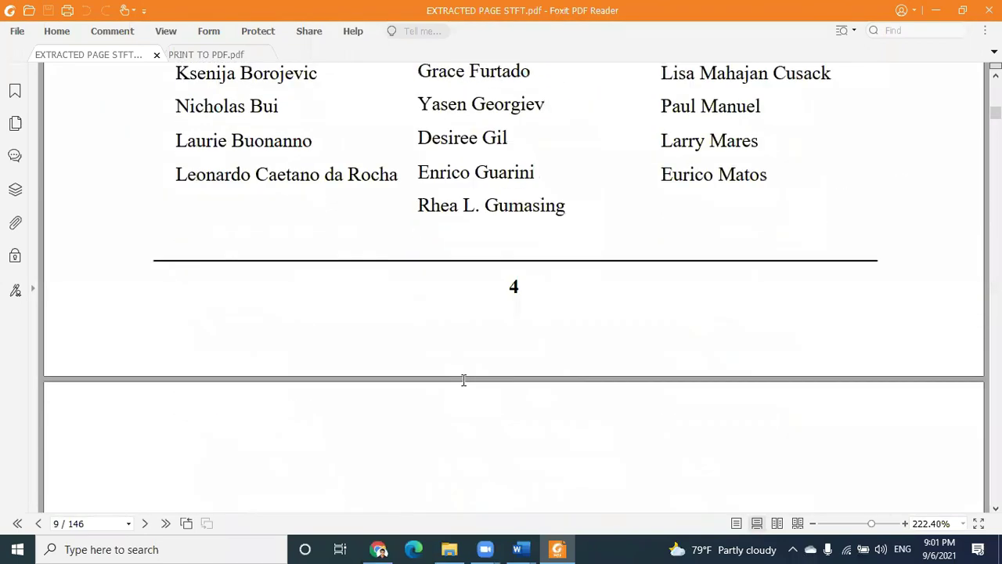
{"action": "scroll", "coordinate": [463, 381], "scroll_direction": "up", "scroll_amount": 5}
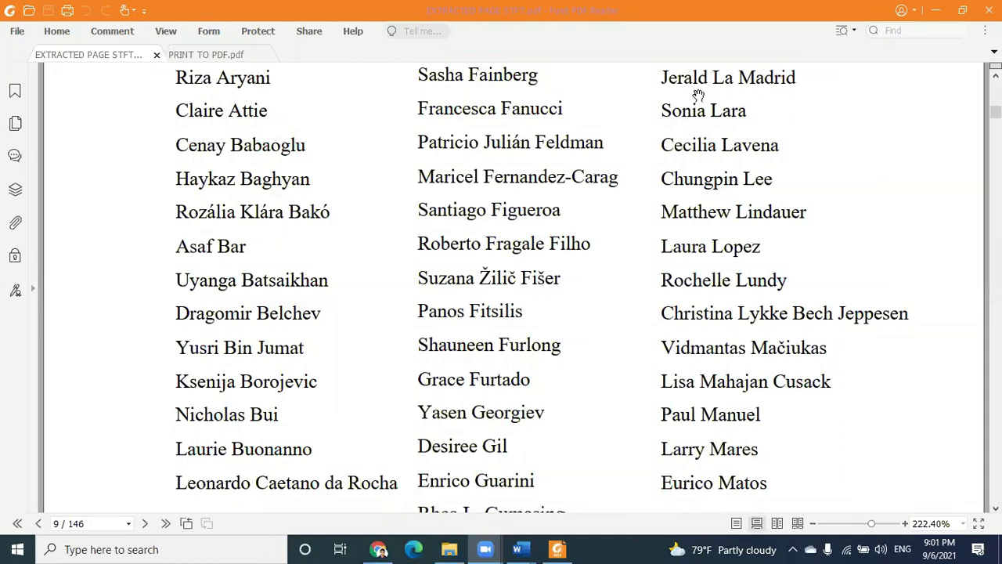
Switch to the PRINT TO PDF.pdf tab and scroll down through its 8 pages.
{"action": "left_click", "coordinate": [206, 54]}
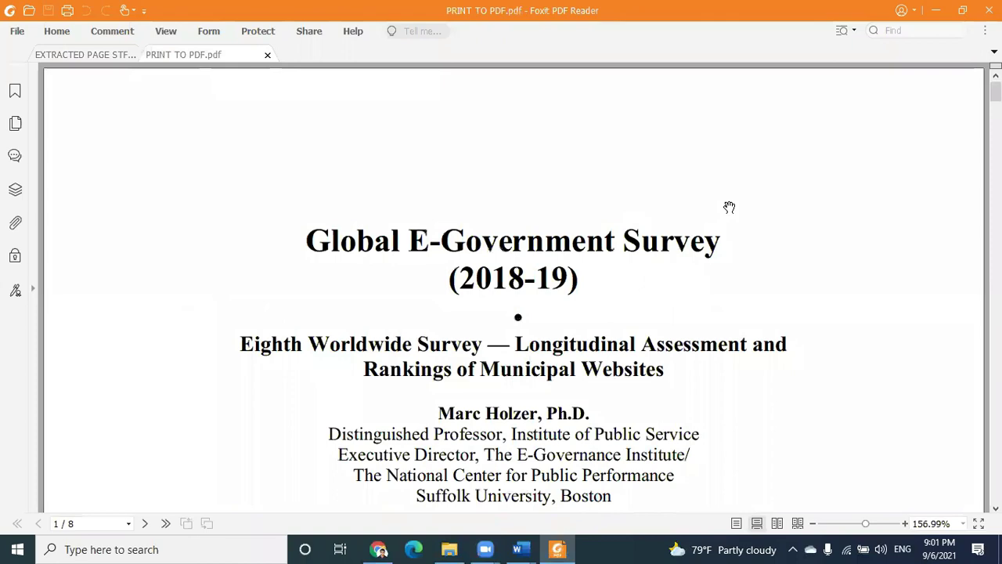
{"action": "scroll", "coordinate": [730, 207], "scroll_direction": "down", "scroll_amount": 3}
{"action": "scroll", "coordinate": [730, 207], "scroll_direction": "down", "scroll_amount": 5}
{"action": "scroll", "coordinate": [732, 208], "scroll_direction": "down", "scroll_amount": 5}
{"action": "scroll", "coordinate": [731, 208], "scroll_direction": "down", "scroll_amount": 5}
{"action": "scroll", "coordinate": [735, 210], "scroll_direction": "down", "scroll_amount": 5}
{"action": "scroll", "coordinate": [740, 213], "scroll_direction": "down", "scroll_amount": 5}
{"action": "scroll", "coordinate": [738, 224], "scroll_direction": "down", "scroll_amount": 1}
{"action": "scroll", "coordinate": [738, 224], "scroll_direction": "down", "scroll_amount": 1}
{"action": "scroll", "coordinate": [738, 224], "scroll_direction": "down", "scroll_amount": 10}
{"action": "scroll", "coordinate": [647, 312], "scroll_direction": "down", "scroll_amount": 5}
{"action": "scroll", "coordinate": [647, 312], "scroll_direction": "down", "scroll_amount": 5}
{"action": "scroll", "coordinate": [647, 312], "scroll_direction": "down", "scroll_amount": 5}
{"action": "scroll", "coordinate": [647, 312], "scroll_direction": "down", "scroll_amount": 5}
{"action": "scroll", "coordinate": [647, 311], "scroll_direction": "down", "scroll_amount": 5}
{"action": "scroll", "coordinate": [647, 312], "scroll_direction": "up", "scroll_amount": 7}
{"action": "scroll", "coordinate": [650, 313], "scroll_direction": "up", "scroll_amount": 5}
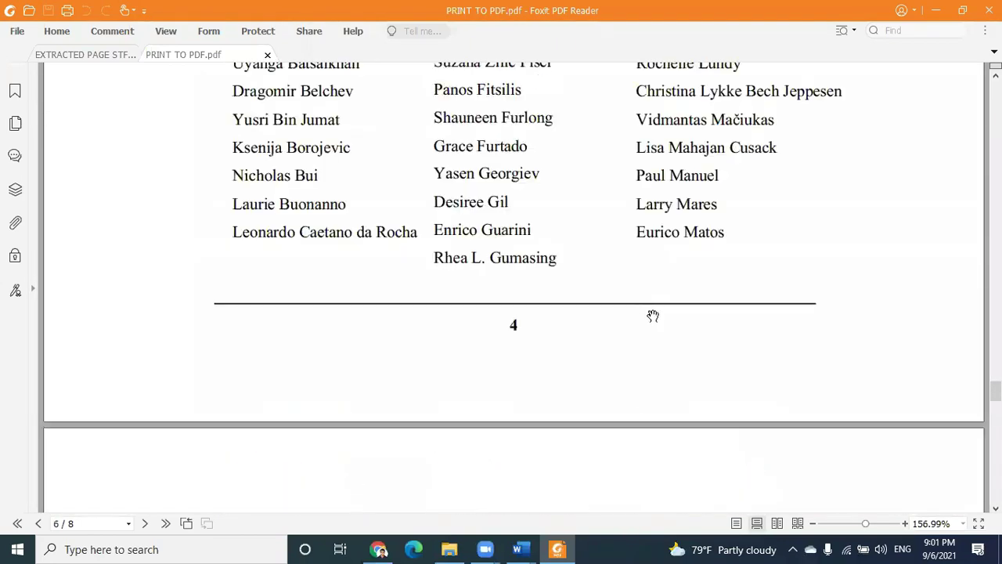
{"action": "scroll", "coordinate": [510, 240], "scroll_direction": "down", "scroll_amount": 5}
{"action": "scroll", "coordinate": [519, 248], "scroll_direction": "down", "scroll_amount": 5}
{"action": "scroll", "coordinate": [521, 248], "scroll_direction": "down", "scroll_amount": 4}
{"action": "scroll", "coordinate": [522, 246], "scroll_direction": "down", "scroll_amount": 5}
{"action": "scroll", "coordinate": [523, 259], "scroll_direction": "down", "scroll_amount": 5}
{"action": "scroll", "coordinate": [526, 269], "scroll_direction": "down", "scroll_amount": 3}
Scroll back up to the Global E-Government Survey (2018-19) title page.
{"action": "scroll", "coordinate": [533, 278], "scroll_direction": "up", "scroll_amount": 3}
{"action": "scroll", "coordinate": [532, 278], "scroll_direction": "up", "scroll_amount": 3}
{"action": "scroll", "coordinate": [533, 277], "scroll_direction": "up", "scroll_amount": 5}
{"action": "scroll", "coordinate": [534, 277], "scroll_direction": "up", "scroll_amount": 5}
{"action": "scroll", "coordinate": [534, 276], "scroll_direction": "up", "scroll_amount": 5}
{"action": "scroll", "coordinate": [533, 277], "scroll_direction": "up", "scroll_amount": 5}
{"action": "scroll", "coordinate": [533, 276], "scroll_direction": "up", "scroll_amount": 5}
{"action": "scroll", "coordinate": [532, 277], "scroll_direction": "up", "scroll_amount": 5}
{"action": "scroll", "coordinate": [532, 276], "scroll_direction": "up", "scroll_amount": 5}
{"action": "scroll", "coordinate": [532, 276], "scroll_direction": "up", "scroll_amount": 3}
{"action": "scroll", "coordinate": [532, 275], "scroll_direction": "up", "scroll_amount": 5}
{"action": "scroll", "coordinate": [532, 274], "scroll_direction": "up", "scroll_amount": 5}
{"action": "scroll", "coordinate": [533, 275], "scroll_direction": "up", "scroll_amount": 5}
{"action": "scroll", "coordinate": [532, 275], "scroll_direction": "up", "scroll_amount": 5}
{"action": "scroll", "coordinate": [532, 274], "scroll_direction": "up", "scroll_amount": 5}
{"action": "scroll", "coordinate": [540, 273], "scroll_direction": "up", "scroll_amount": 5}
{"action": "scroll", "coordinate": [541, 273], "scroll_direction": "up", "scroll_amount": 5}
{"action": "scroll", "coordinate": [541, 273], "scroll_direction": "up", "scroll_amount": 5}
{"action": "scroll", "coordinate": [540, 273], "scroll_direction": "up", "scroll_amount": 5}
{"action": "scroll", "coordinate": [546, 268], "scroll_direction": "up", "scroll_amount": 3}
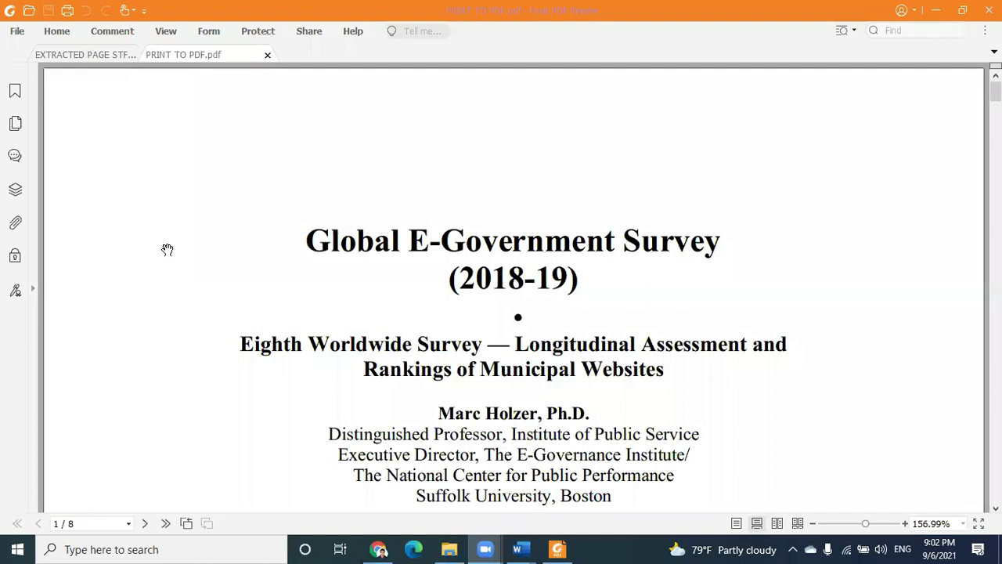
{"action": "scroll", "coordinate": [415, 330], "scroll_direction": "down", "scroll_amount": 3}
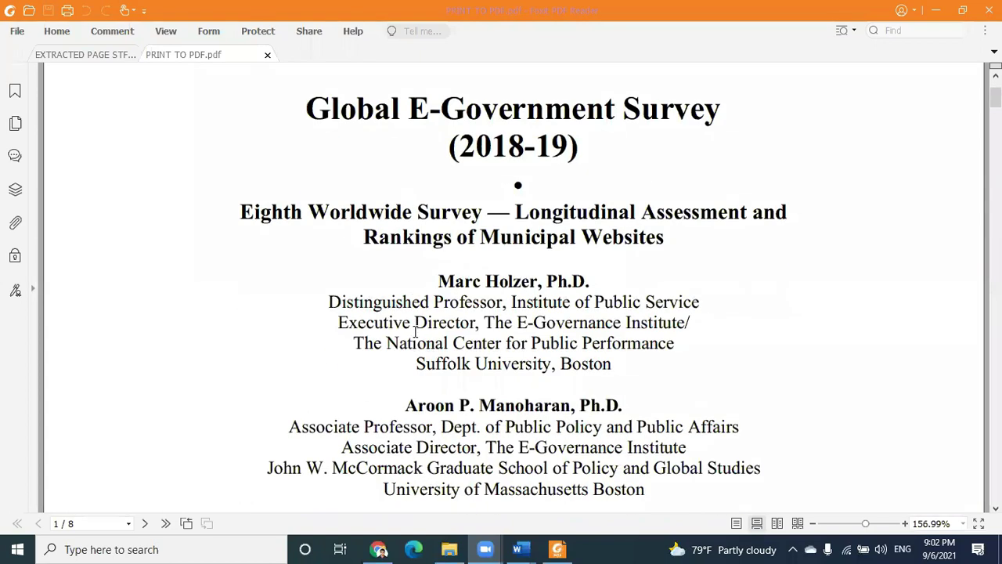
{"action": "scroll", "coordinate": [415, 330], "scroll_direction": "up", "scroll_amount": 3}
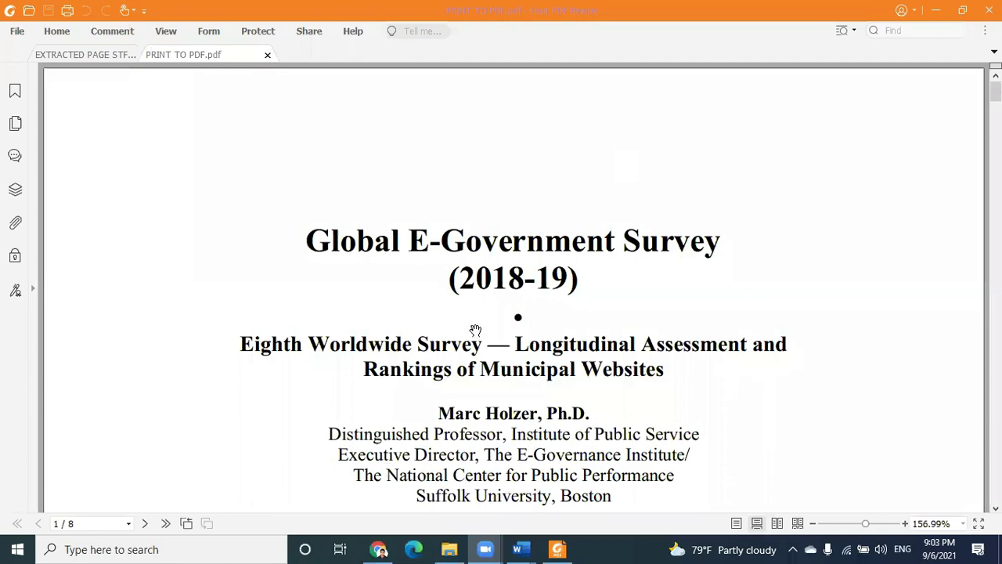
{"action": "scroll", "coordinate": [472, 329], "scroll_direction": "down", "scroll_amount": 4}
{"action": "scroll", "coordinate": [472, 329], "scroll_direction": "down", "scroll_amount": 5}
{"action": "scroll", "coordinate": [472, 326], "scroll_direction": "down", "scroll_amount": 6}
{"action": "scroll", "coordinate": [472, 327], "scroll_direction": "down", "scroll_amount": 5}
{"action": "scroll", "coordinate": [472, 326], "scroll_direction": "down", "scroll_amount": 7}
{"action": "scroll", "coordinate": [472, 327], "scroll_direction": "down", "scroll_amount": 4}
{"action": "scroll", "coordinate": [470, 329], "scroll_direction": "up", "scroll_amount": 7}
{"action": "scroll", "coordinate": [470, 329], "scroll_direction": "up", "scroll_amount": 8}
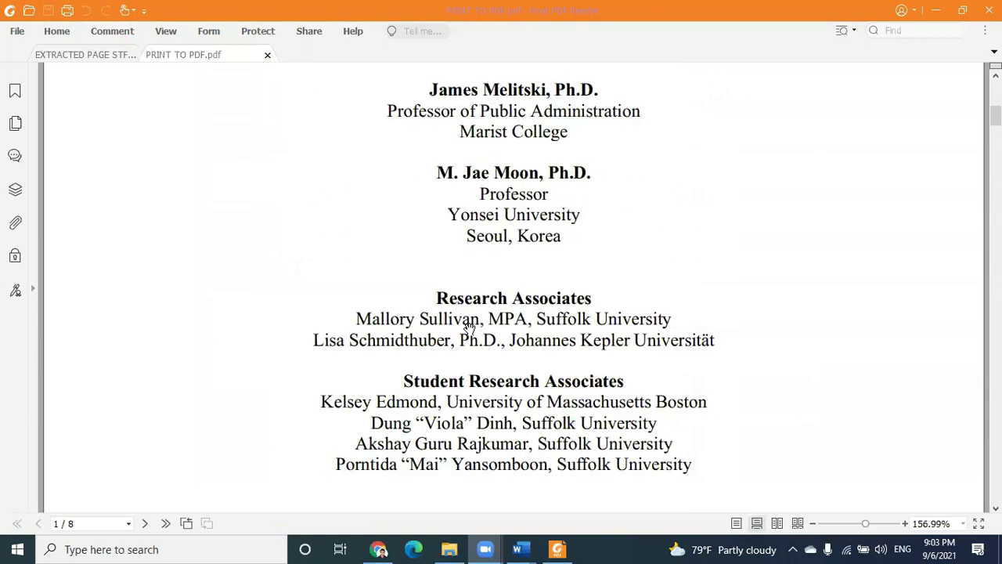
{"action": "scroll", "coordinate": [470, 329], "scroll_direction": "up", "scroll_amount": 7}
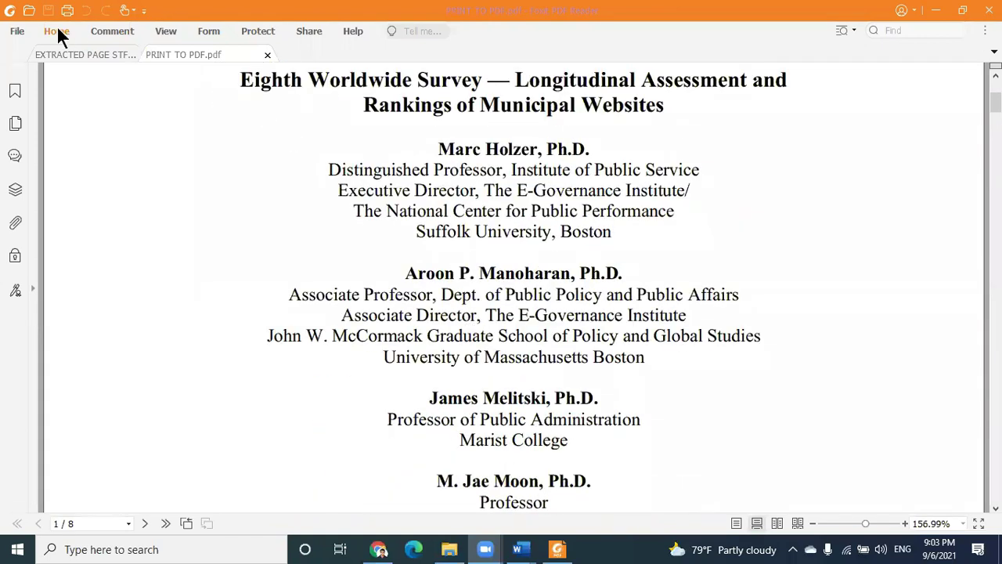
Minimize Foxit PDF Reader to reveal PRINT TO PDF.pdf among the desktop icons.
{"action": "left_click", "coordinate": [936, 13]}
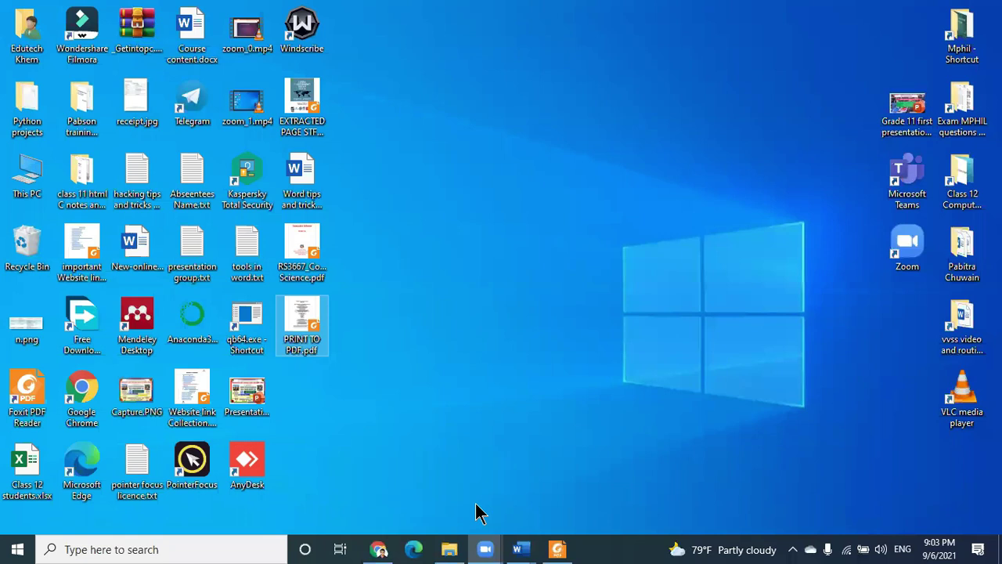
{"action": "left_click", "coordinate": [302, 243]}
{"action": "double_click", "coordinate": [301, 242]}
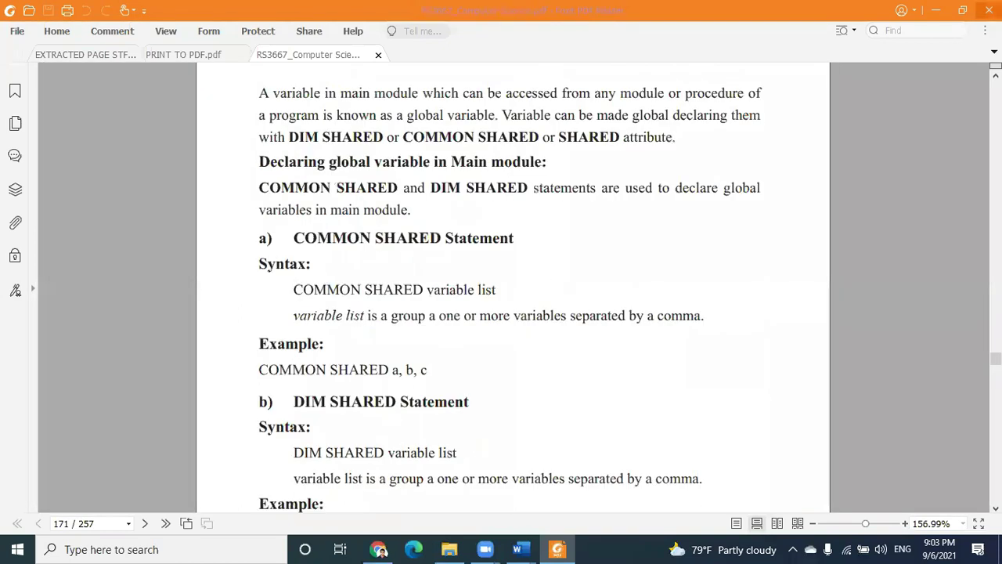
{"action": "left_click", "coordinate": [989, 10]}
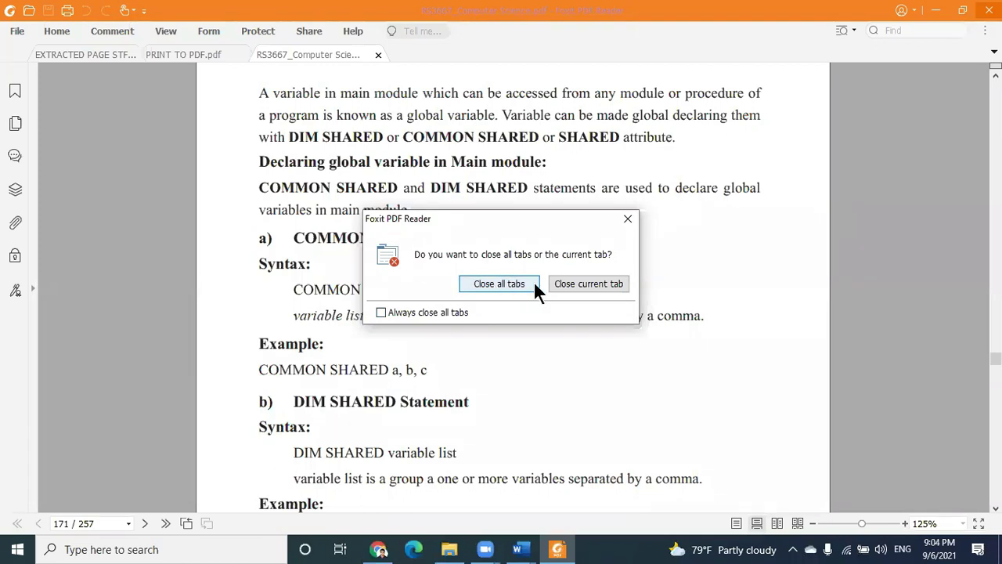
{"action": "left_click", "coordinate": [572, 283]}
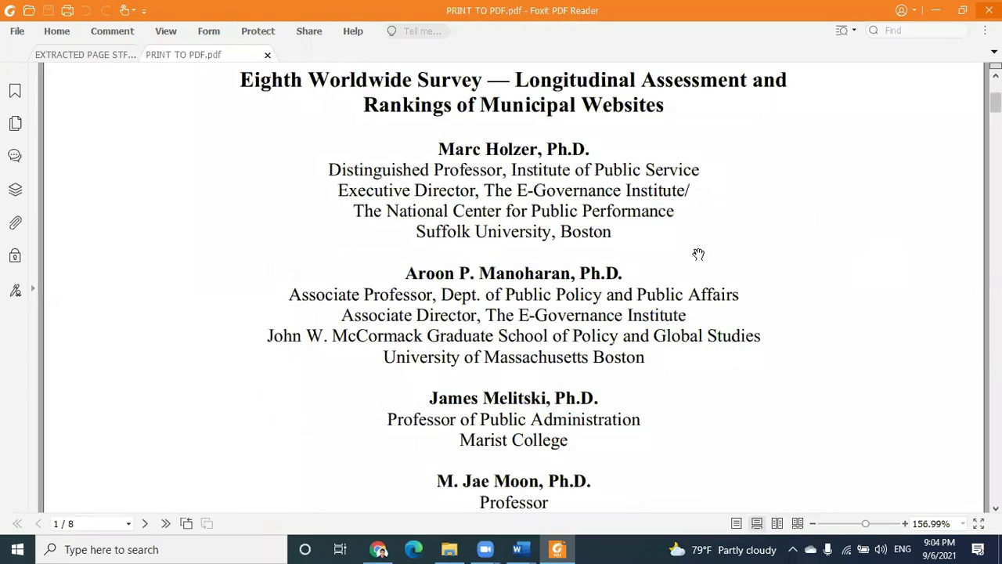
{"action": "scroll", "coordinate": [535, 286], "scroll_direction": "up", "scroll_amount": 3}
{"action": "left_click", "coordinate": [98, 58]}
{"action": "scroll", "coordinate": [509, 282], "scroll_direction": "up", "scroll_amount": 3}
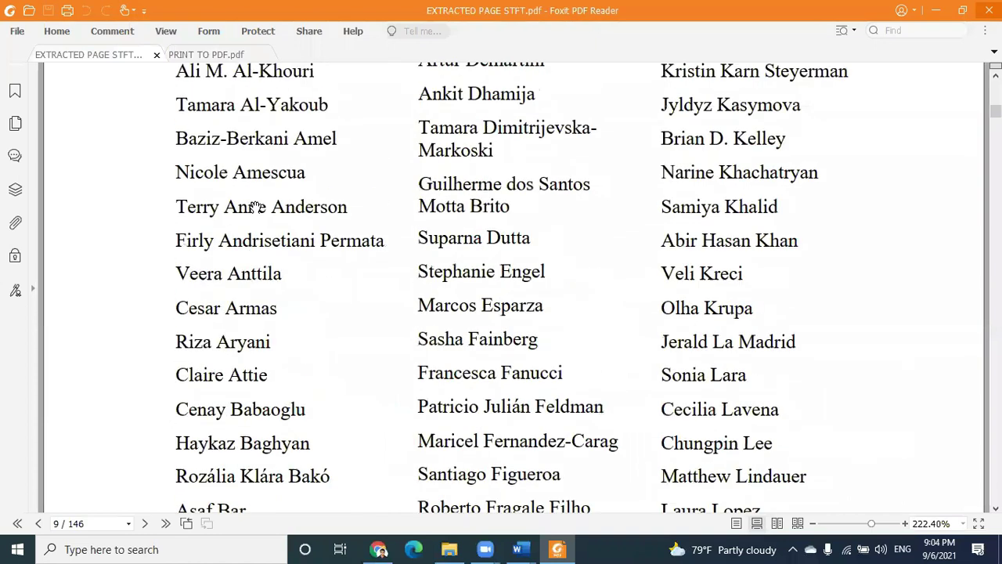
{"action": "scroll", "coordinate": [509, 282], "scroll_direction": "up", "scroll_amount": 2}
{"action": "left_click", "coordinate": [378, 549]}
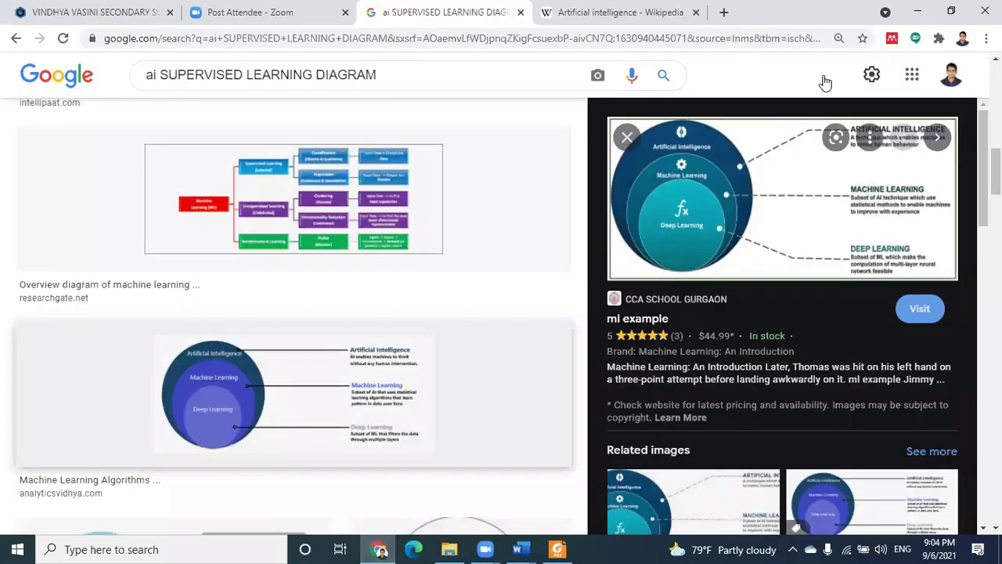
{"action": "left_click", "coordinate": [915, 18]}
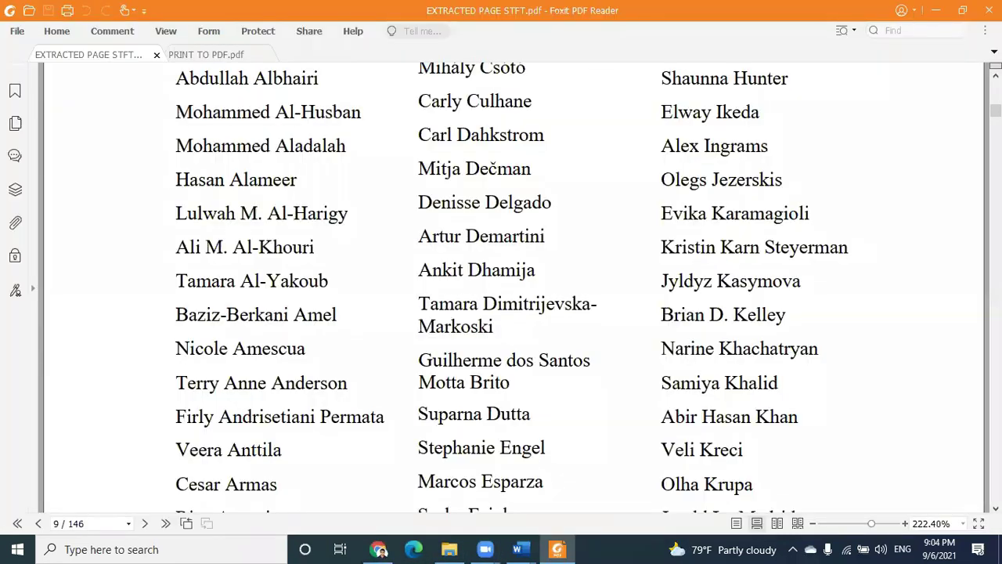
{"action": "left_click", "coordinate": [934, 11]}
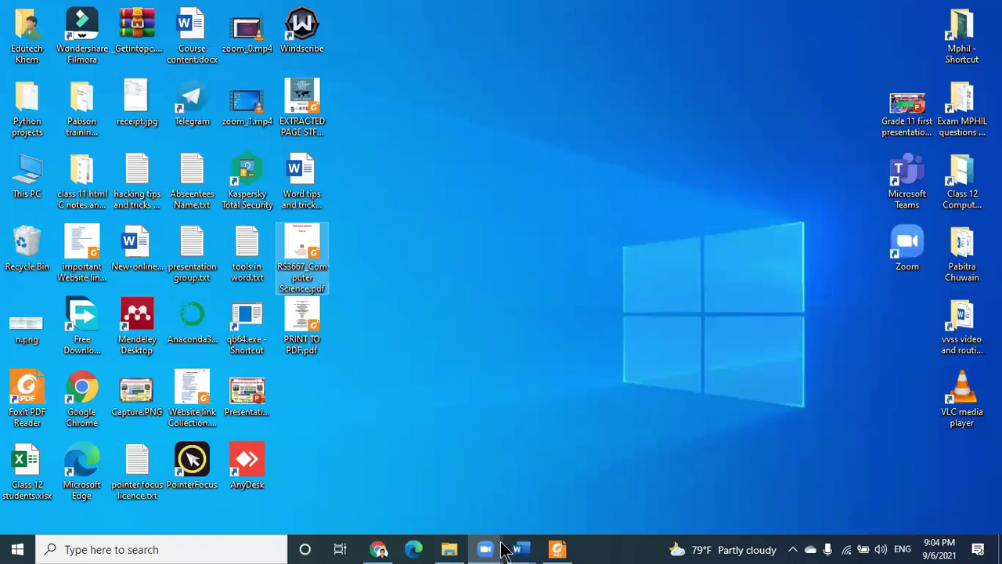
Strike through the item 6 text 'Save pdf by page number' in Word tips and tricks.docx.
{"action": "mouse_move", "coordinate": [520, 550]}
{"action": "left_click", "coordinate": [460, 492]}
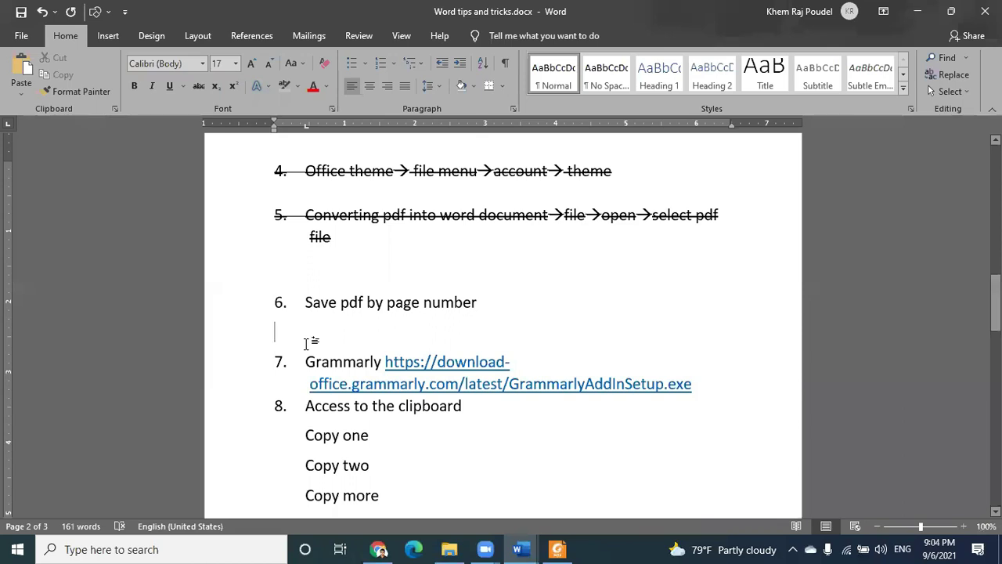
{"action": "left_click_drag", "start_coordinate": [306, 302], "coordinate": [474, 295]}
{"action": "left_click", "coordinate": [200, 86]}
Insert a blank unnumbered line after the Grammarly item 7.
{"action": "scroll", "coordinate": [586, 275], "scroll_direction": "down", "scroll_amount": 2}
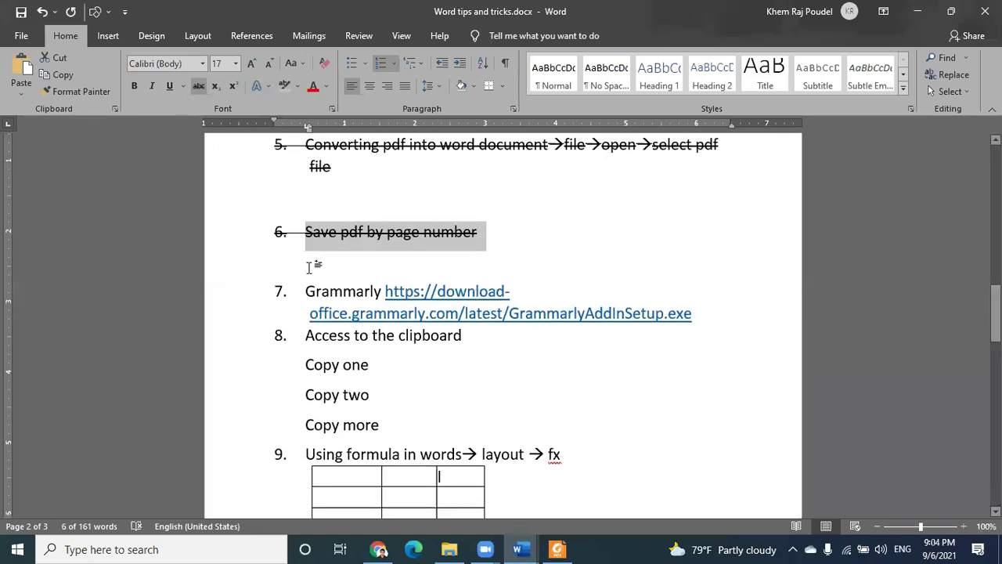
{"action": "left_click_drag", "start_coordinate": [306, 291], "coordinate": [695, 313]}
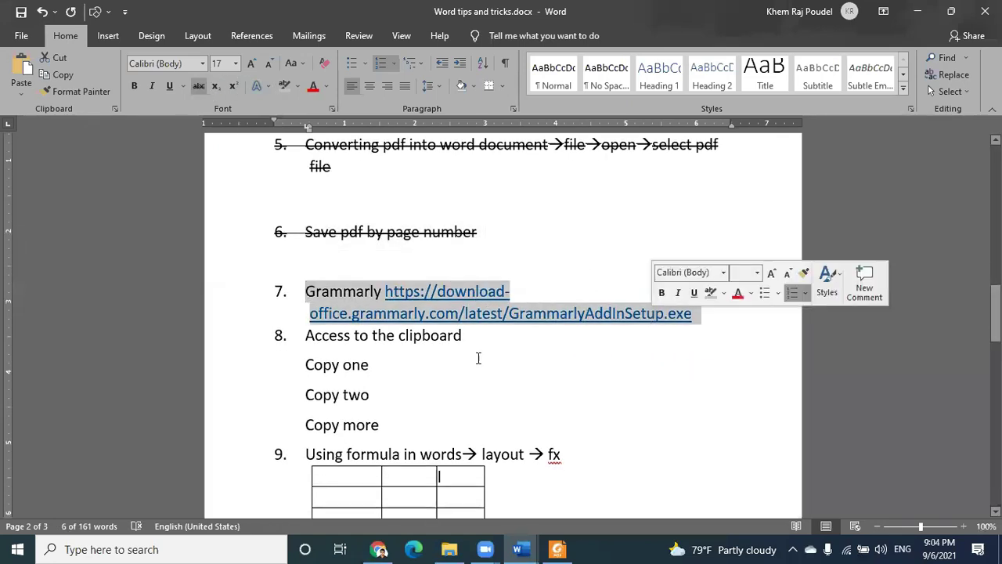
{"action": "left_click", "coordinate": [701, 313]}
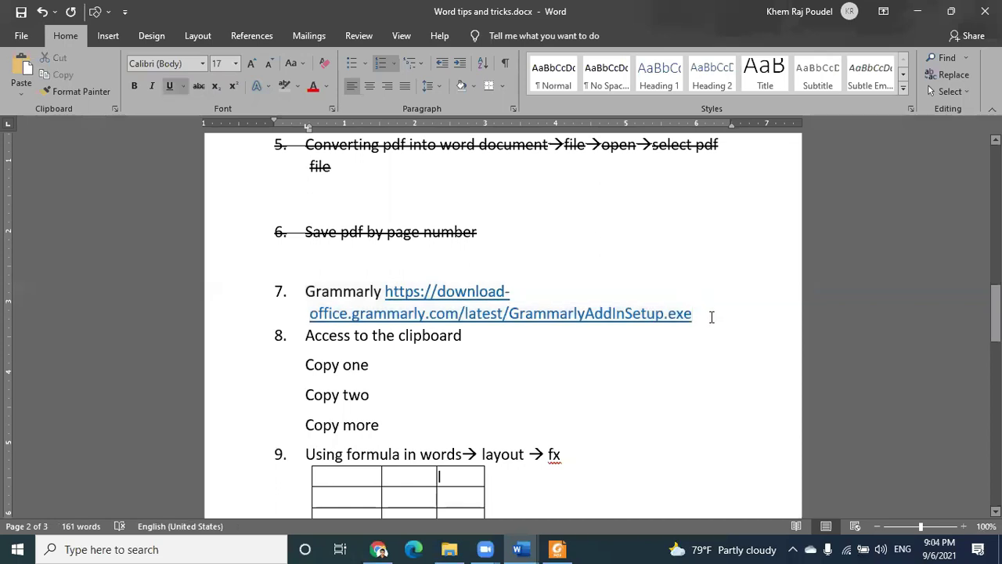
{"action": "key", "text": "Return"}
{"action": "key", "text": "BackSpace"}
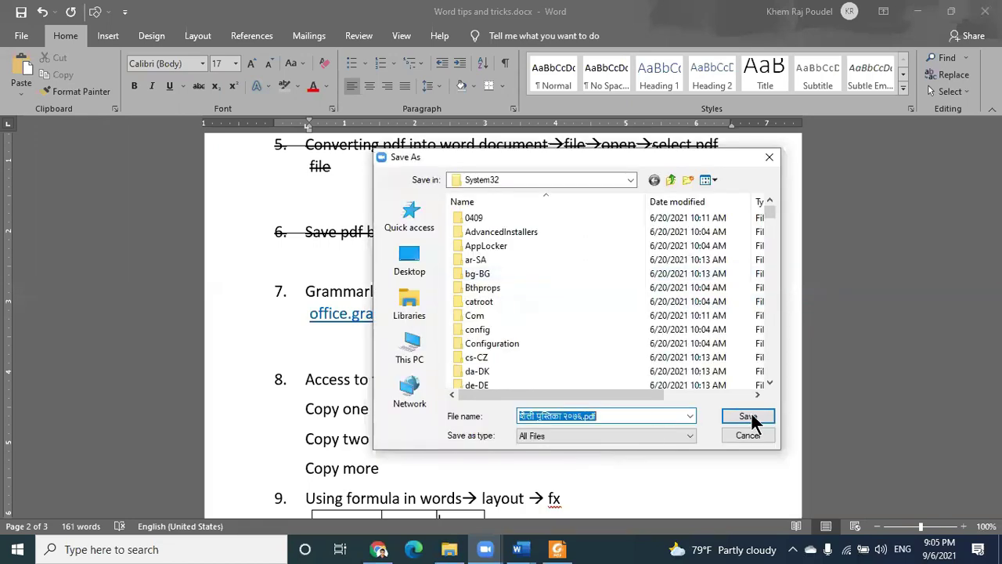
Save the pending PDF to the Desktop, then select the Grammarly download link.
{"action": "left_click", "coordinate": [415, 274]}
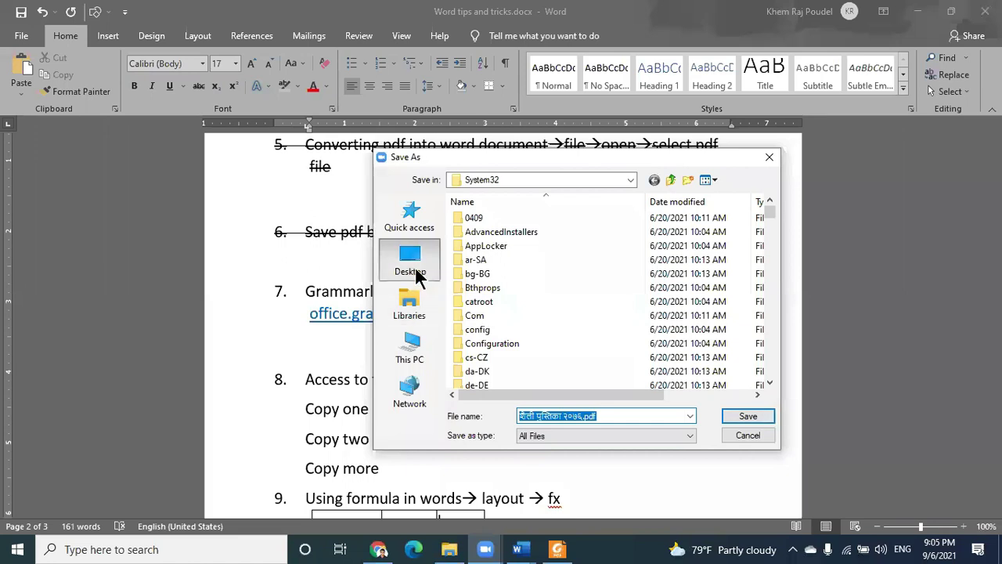
{"action": "left_click", "coordinate": [746, 419]}
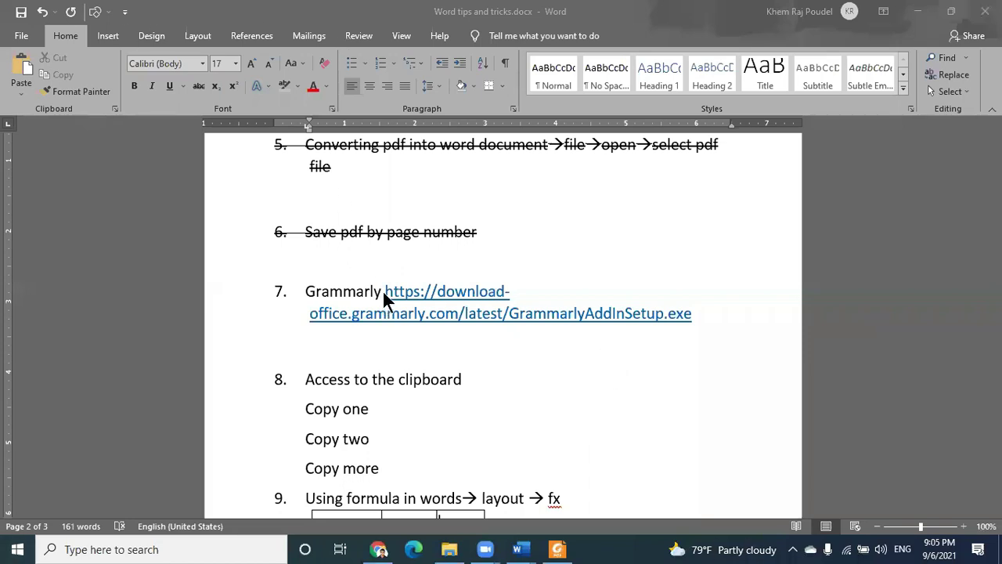
{"action": "left_click_drag", "start_coordinate": [384, 291], "coordinate": [719, 310]}
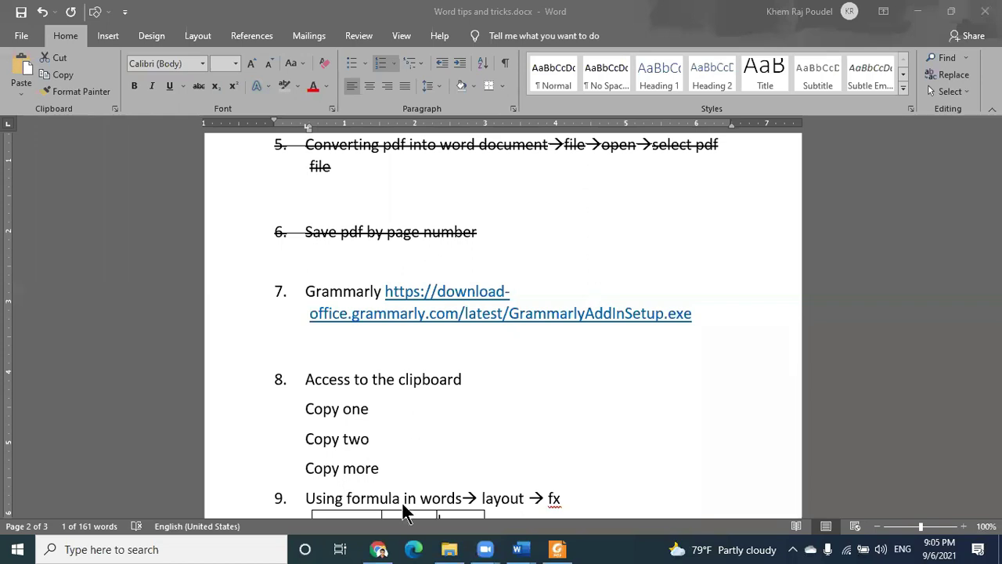
{"action": "left_click", "coordinate": [378, 549]}
Download GrammarlyAddInSetup.exe (14.1 MB) and cancel the empty Add download dialog.
{"action": "left_click", "coordinate": [378, 38]}
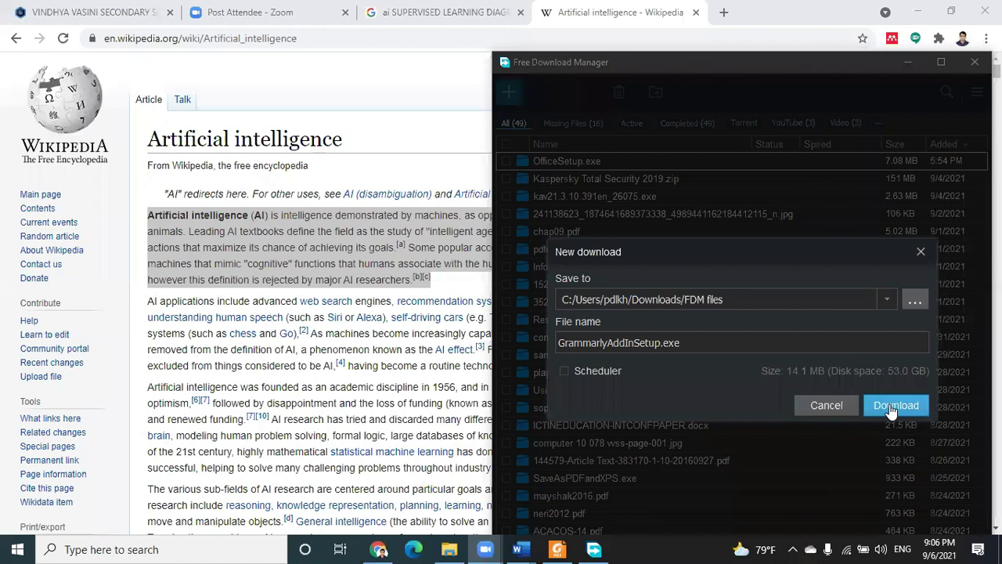
{"action": "left_click", "coordinate": [893, 409]}
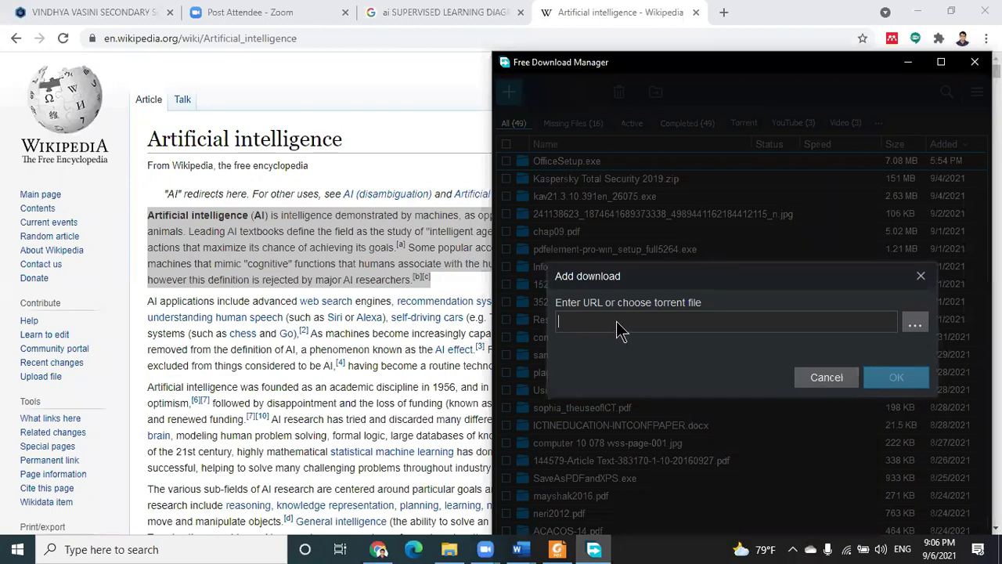
{"action": "left_click", "coordinate": [917, 279]}
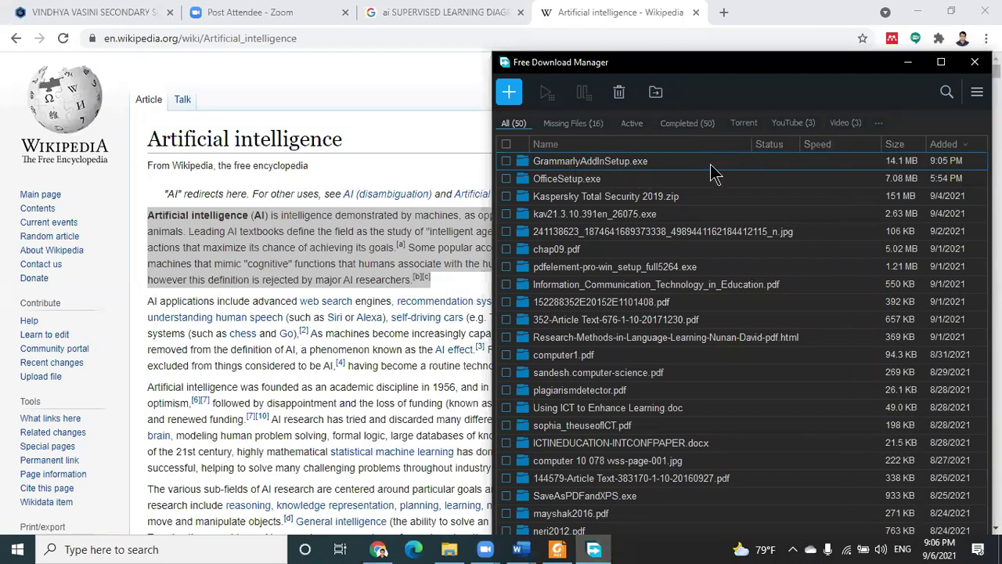
Run the Grammarly download, close its window, and open Downloads > FDM files in File Explorer.
{"action": "double_click", "coordinate": [615, 162]}
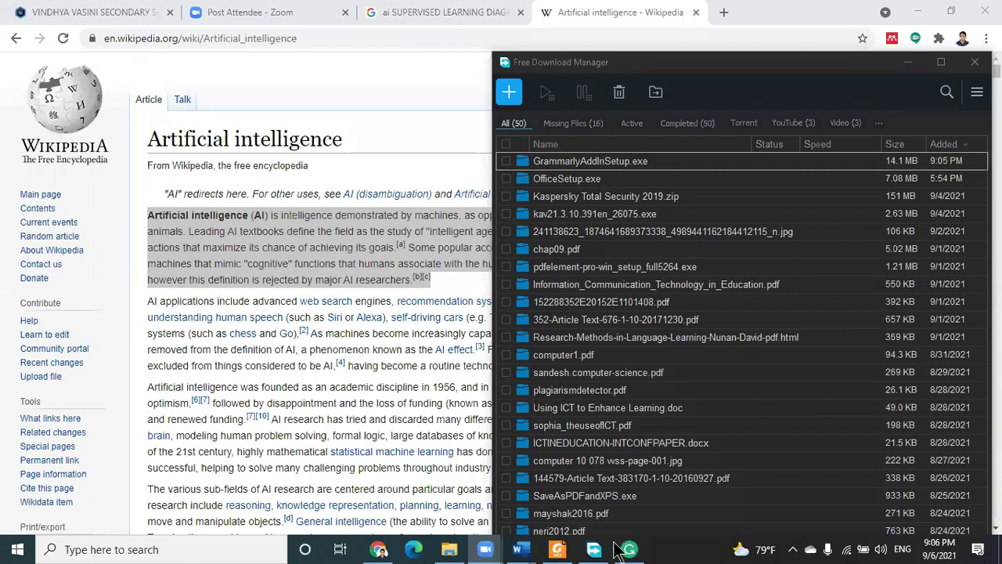
{"action": "left_click", "coordinate": [629, 549]}
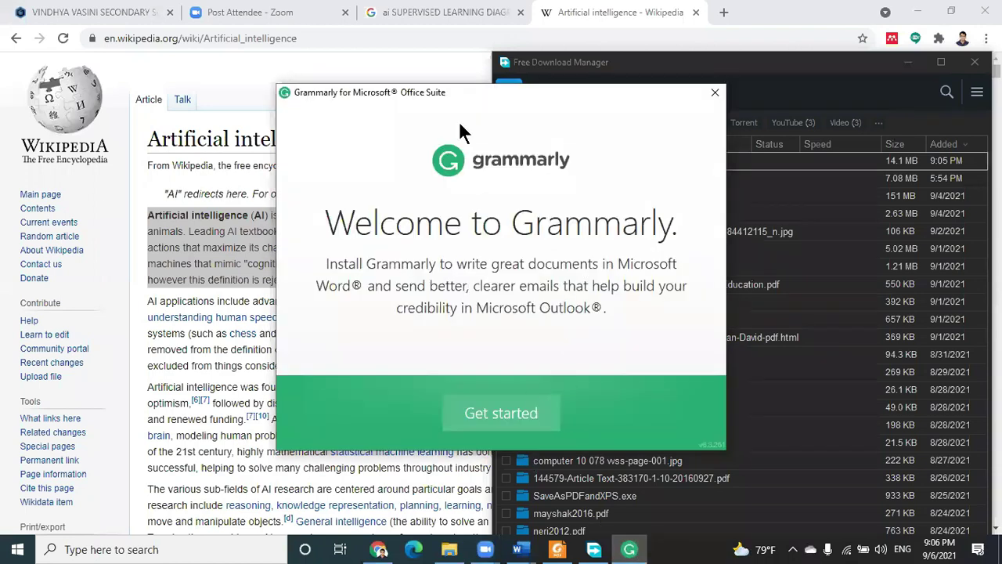
{"action": "left_click", "coordinate": [714, 94]}
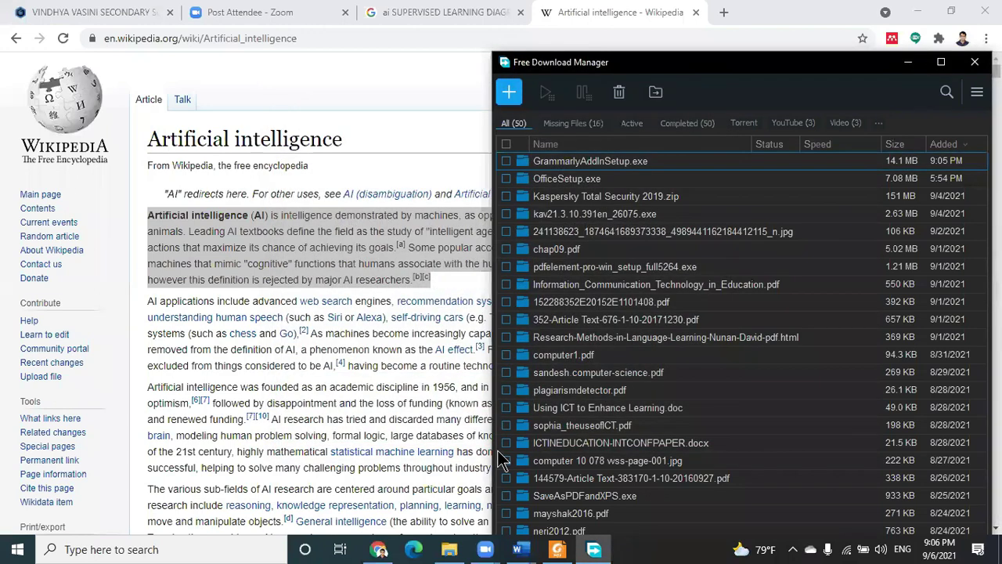
{"action": "left_click", "coordinate": [443, 550]}
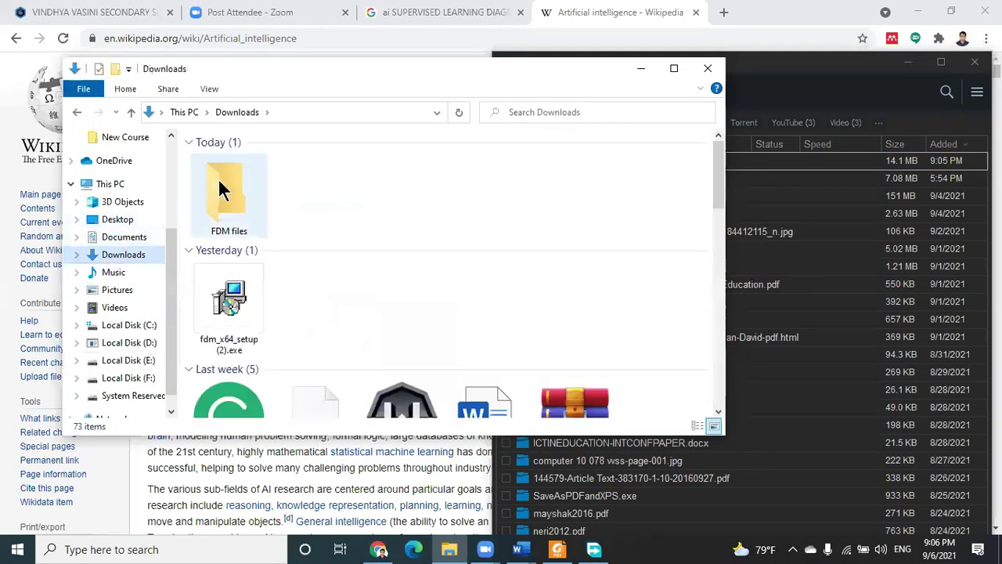
{"action": "double_click", "coordinate": [223, 188]}
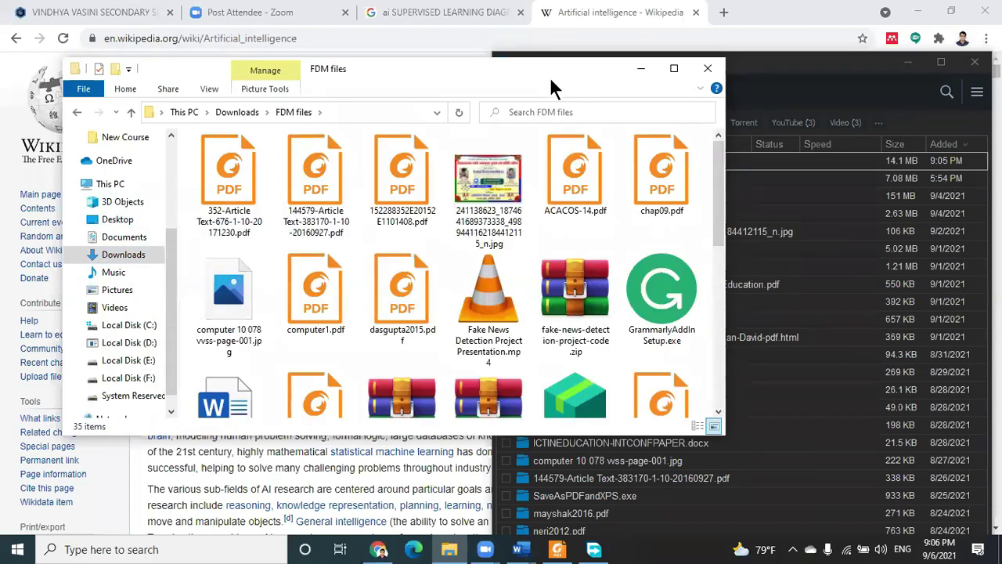
{"action": "left_click_drag", "start_coordinate": [549, 77], "coordinate": [569, 128]}
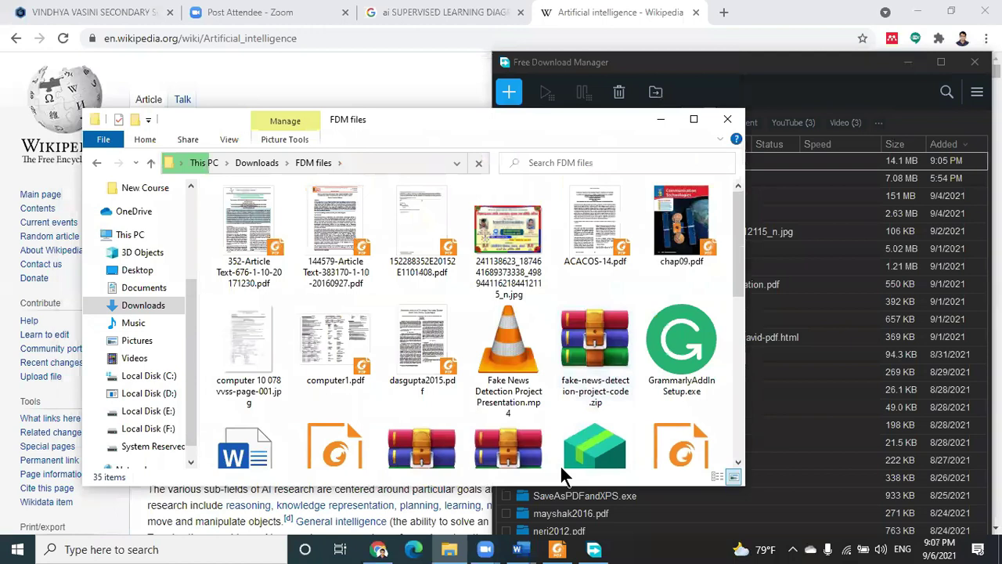
{"action": "scroll", "coordinate": [560, 465], "scroll_direction": "down", "scroll_amount": 1}
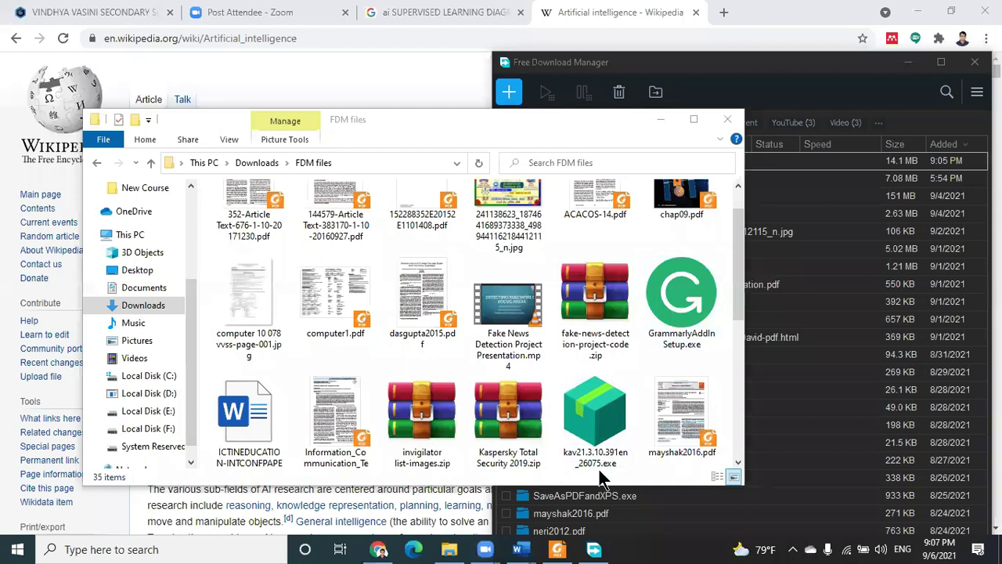
Launch GrammarlyAddInSetup.exe and pass the welcome screen to the Word and Outlook product choice.
{"action": "left_click", "coordinate": [677, 316]}
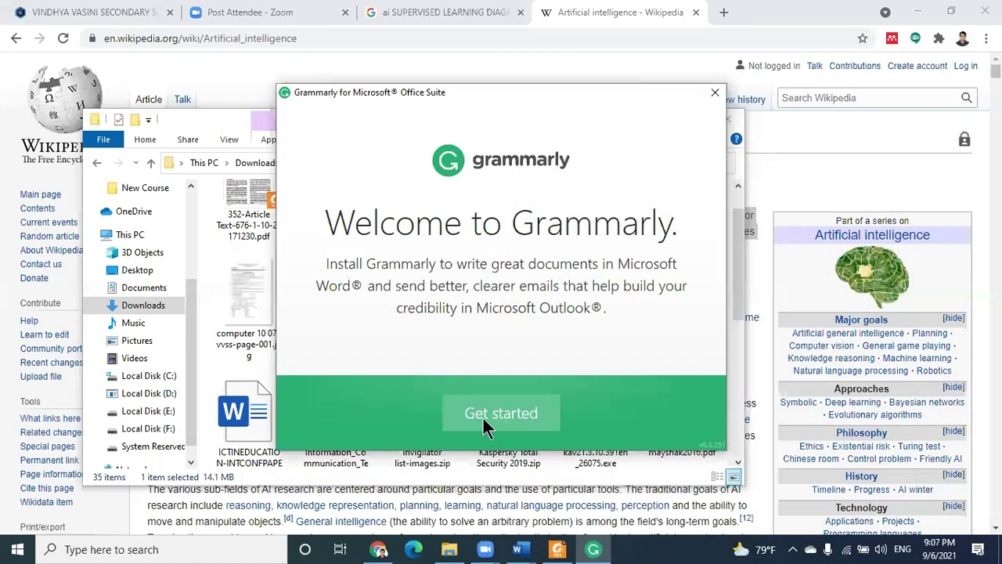
{"action": "left_click", "coordinate": [483, 423]}
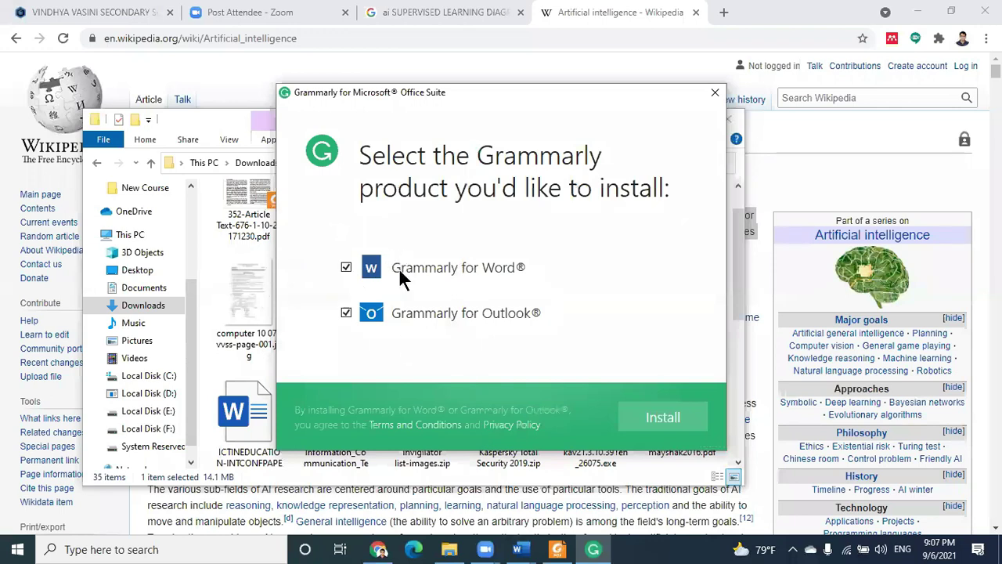
Install Grammarly for Word and Outlook, closing the File Explorer window while it installs.
{"action": "left_click", "coordinate": [671, 423]}
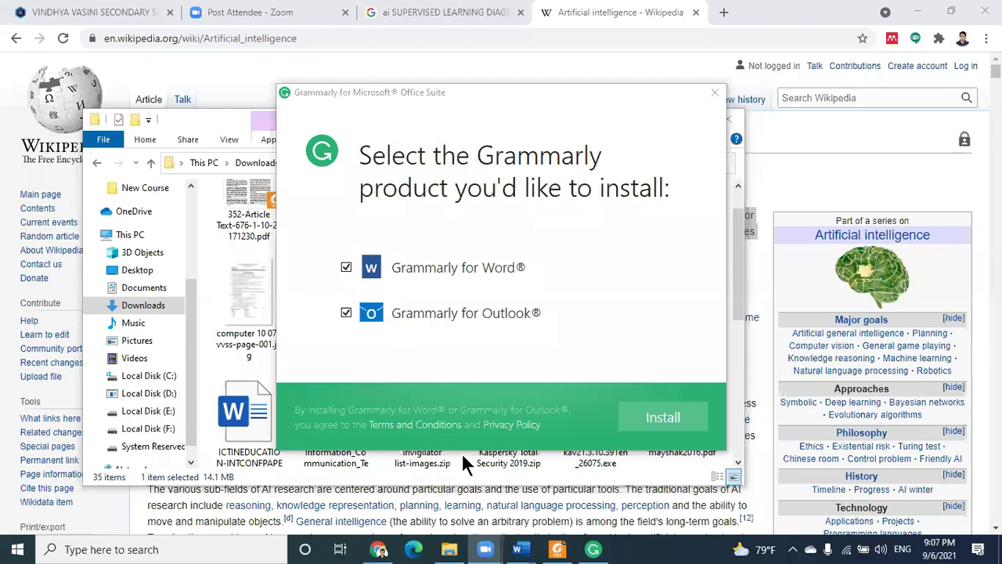
{"action": "left_click", "coordinate": [662, 416]}
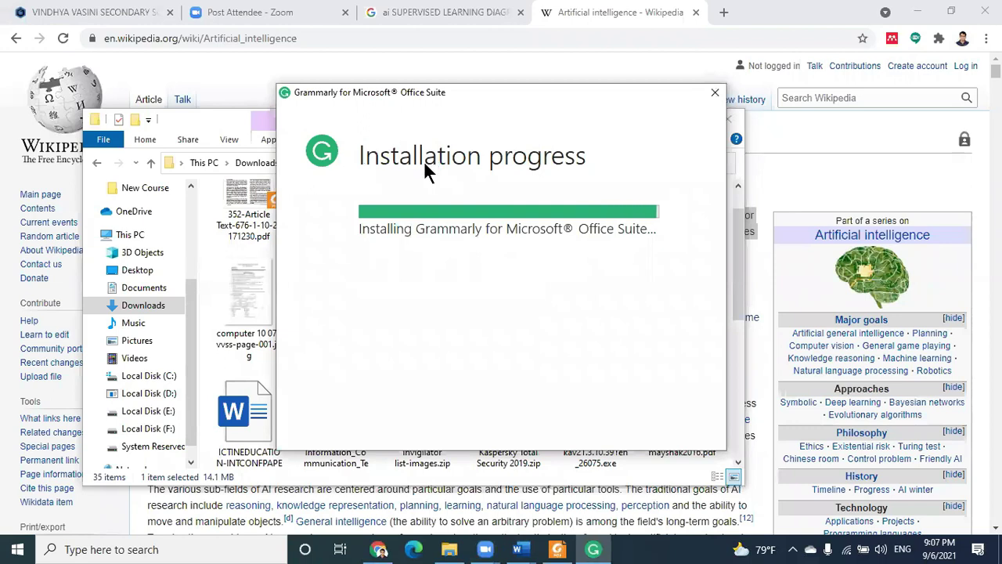
{"action": "left_click", "coordinate": [227, 123]}
{"action": "left_click", "coordinate": [732, 121]}
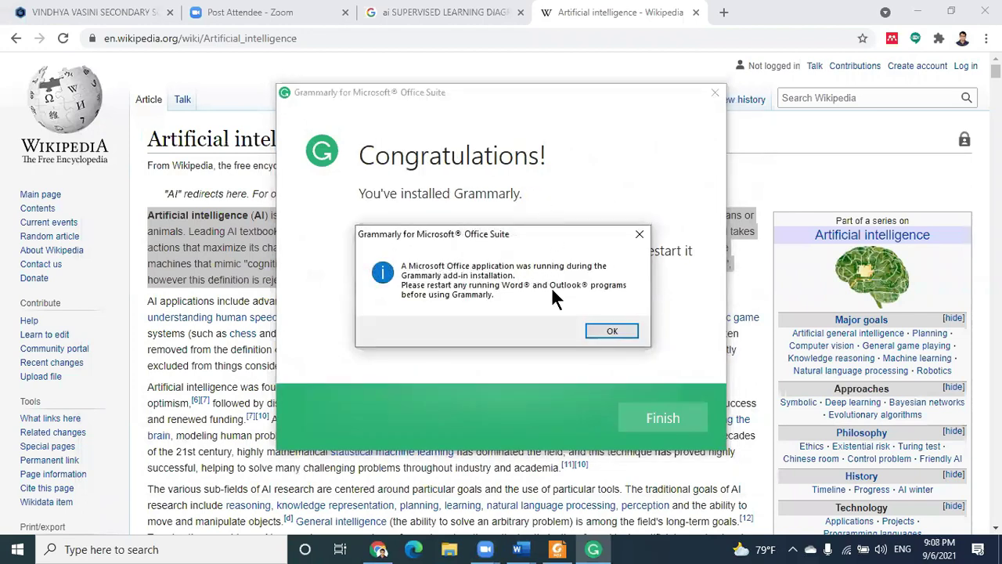
{"action": "left_click", "coordinate": [517, 549]}
Close Word, acknowledge the Grammarly restart notice, and reopen Word tips and tricks.docx from the desktop.
{"action": "left_click", "coordinate": [519, 549]}
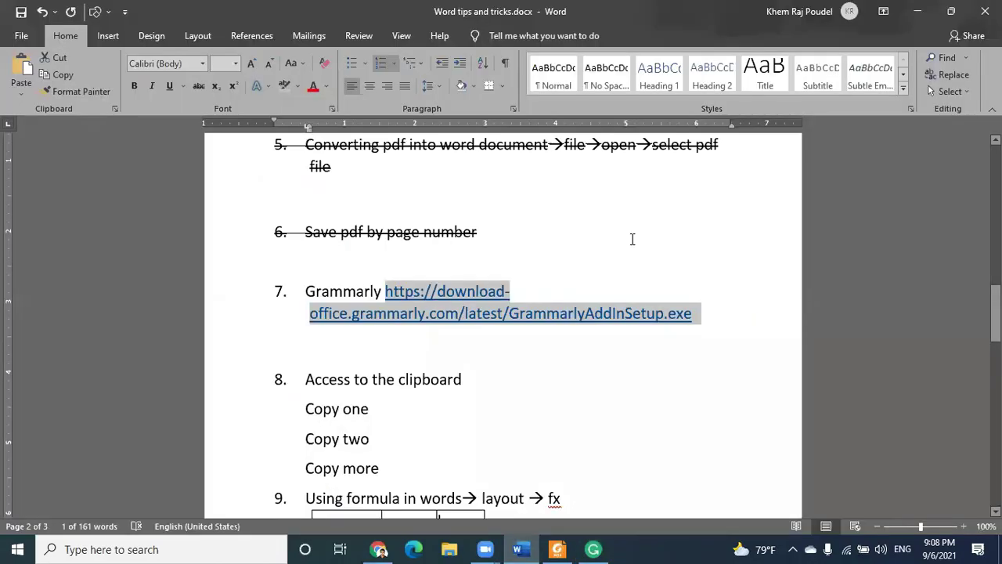
{"action": "left_click", "coordinate": [985, 11]}
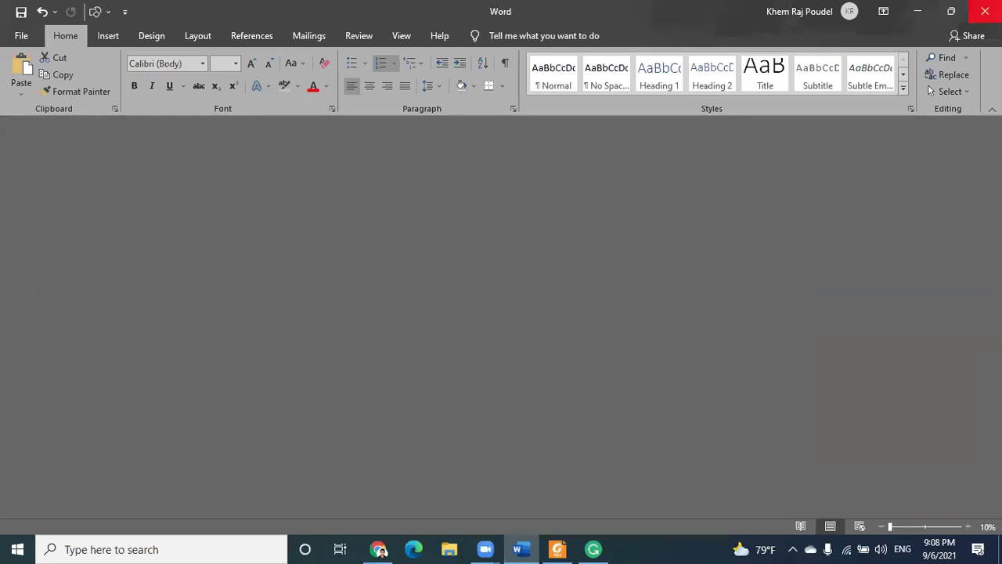
{"action": "left_click", "coordinate": [985, 11]}
{"action": "left_click", "coordinate": [613, 327]}
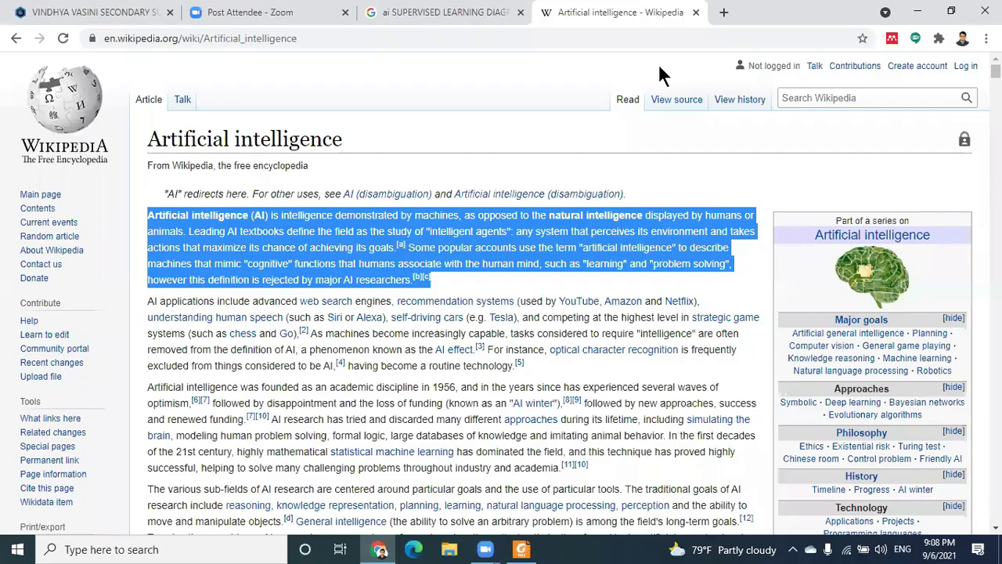
{"action": "left_click", "coordinate": [917, 11]}
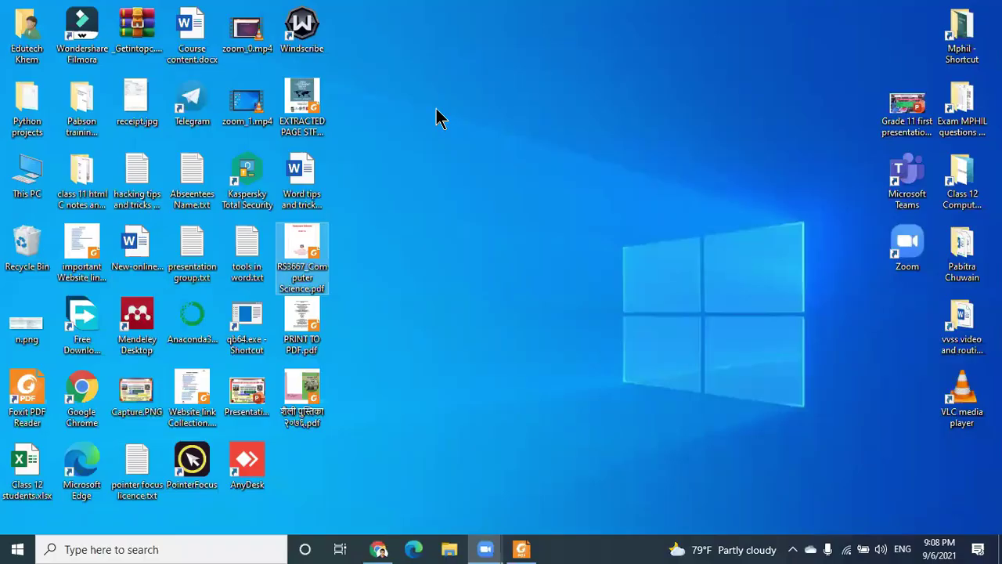
{"action": "left_click", "coordinate": [293, 172]}
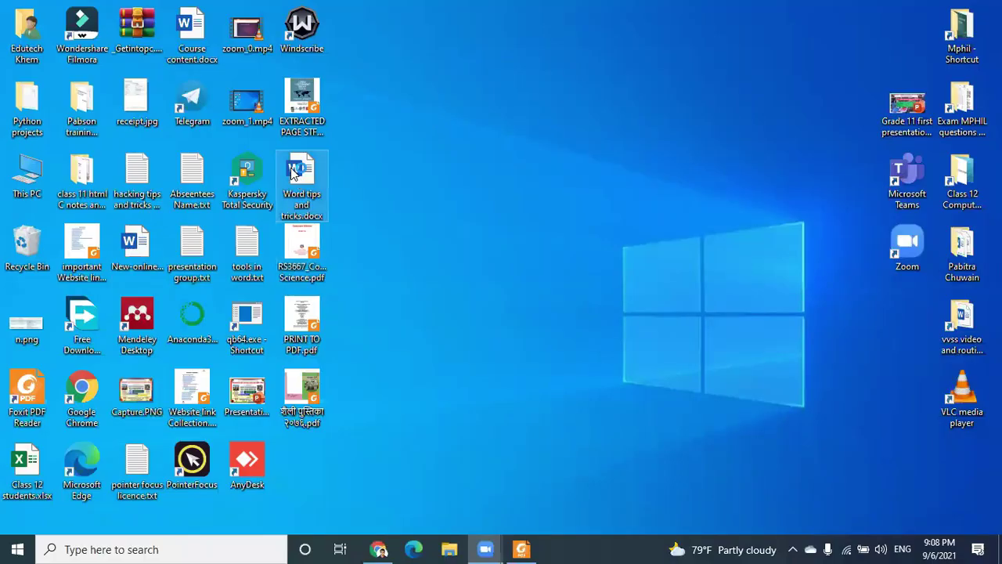
{"action": "double_click", "coordinate": [293, 173]}
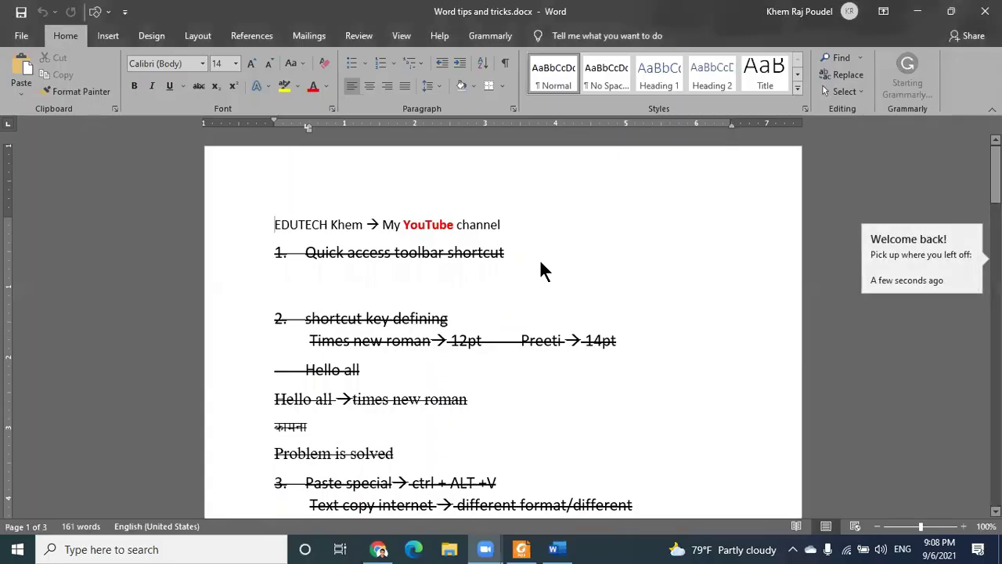
{"action": "scroll", "coordinate": [541, 260], "scroll_direction": "down", "scroll_amount": 2}
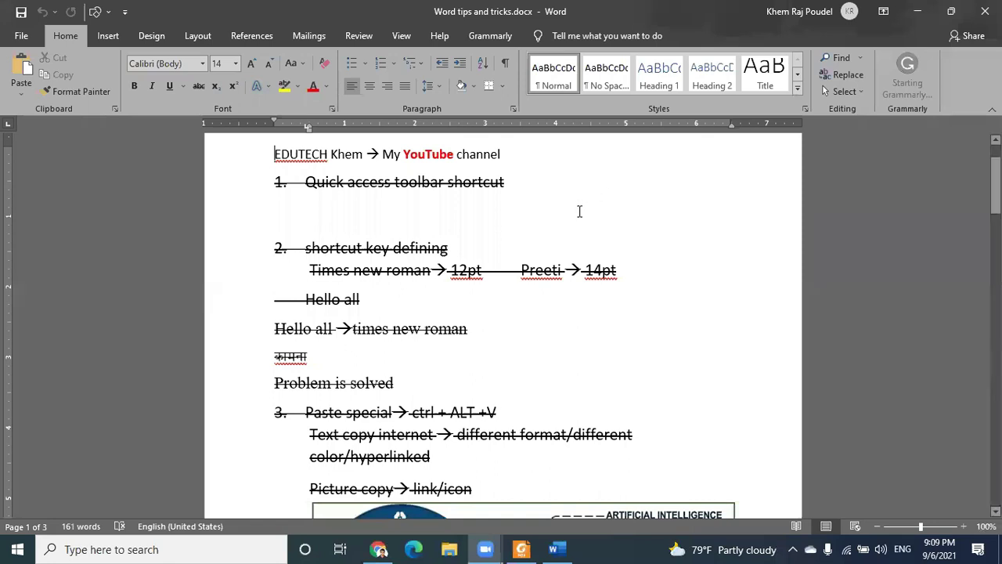
{"action": "scroll", "coordinate": [584, 209], "scroll_direction": "down", "scroll_amount": 2}
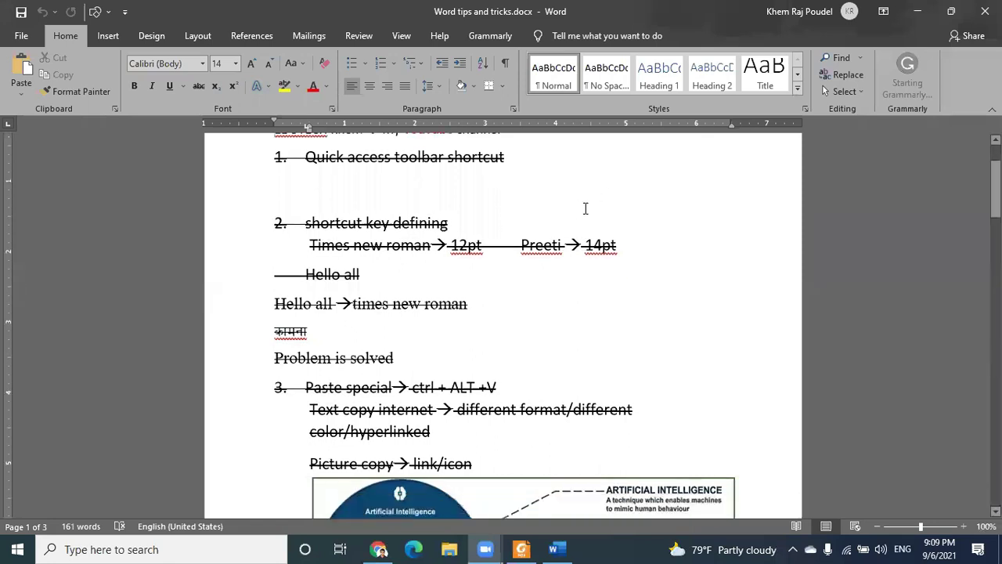
{"action": "scroll", "coordinate": [579, 232], "scroll_direction": "up", "scroll_amount": 3}
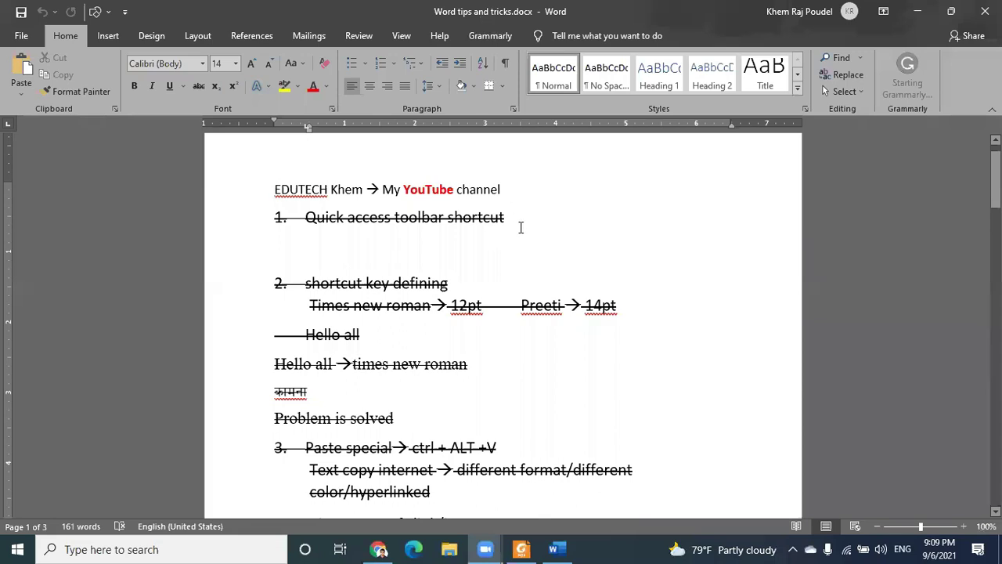
{"action": "scroll", "coordinate": [509, 259], "scroll_direction": "down", "scroll_amount": 3}
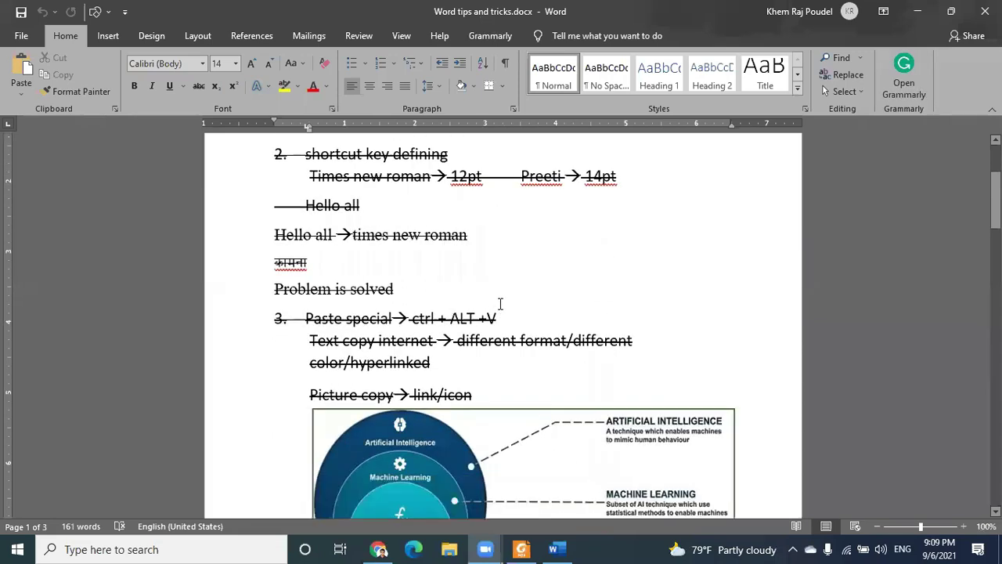
{"action": "scroll", "coordinate": [505, 278], "scroll_direction": "down", "scroll_amount": 4}
{"action": "scroll", "coordinate": [505, 278], "scroll_direction": "down", "scroll_amount": 1}
{"action": "scroll", "coordinate": [503, 284], "scroll_direction": "down", "scroll_amount": 3}
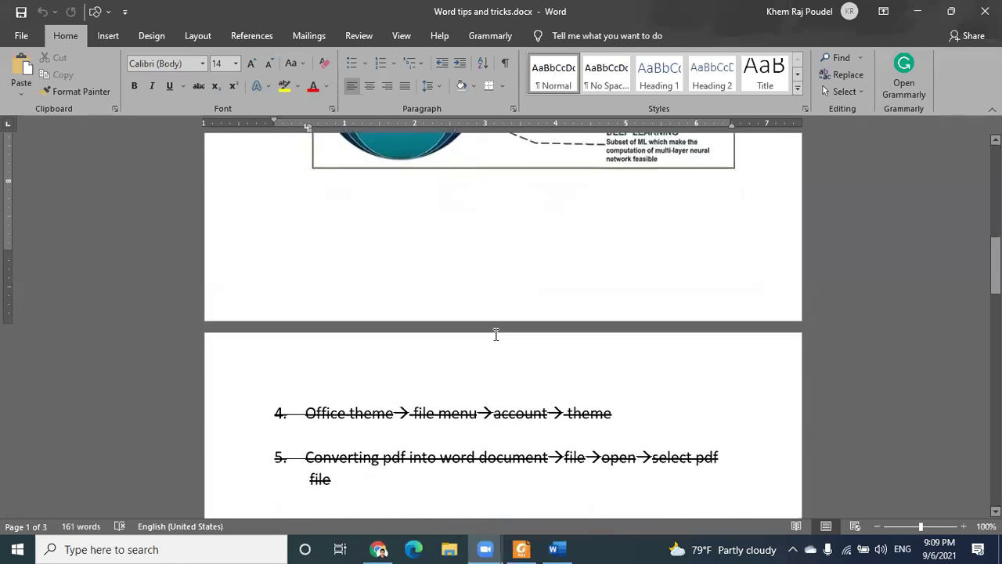
{"action": "scroll", "coordinate": [496, 334], "scroll_direction": "down", "scroll_amount": 2}
{"action": "scroll", "coordinate": [494, 336], "scroll_direction": "down", "scroll_amount": 2}
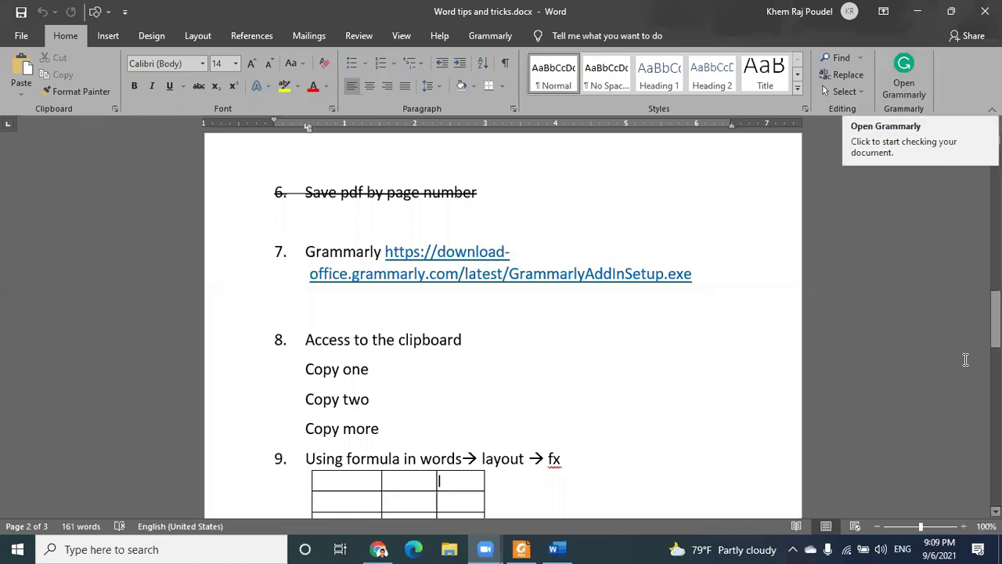
{"action": "scroll", "coordinate": [647, 340], "scroll_direction": "up", "scroll_amount": 5}
{"action": "scroll", "coordinate": [647, 339], "scroll_direction": "up", "scroll_amount": 8}
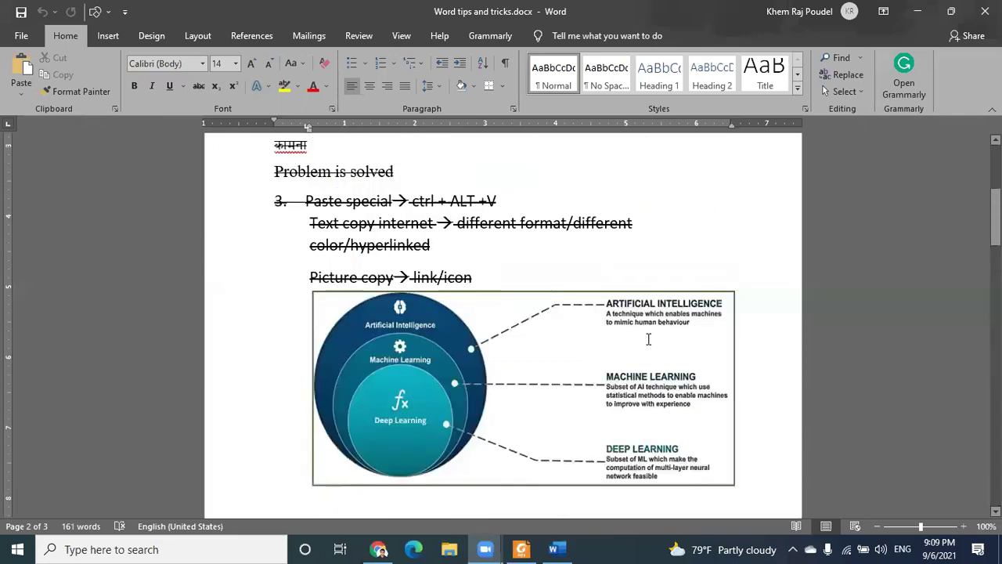
{"action": "scroll", "coordinate": [647, 340], "scroll_direction": "up", "scroll_amount": 5}
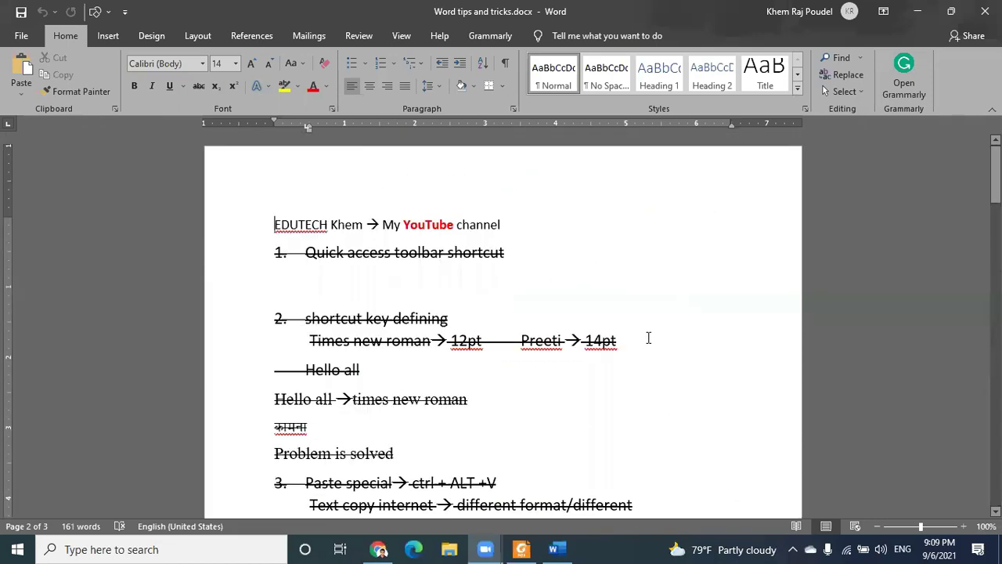
Open the Grammarly pane from the Grammarly tab beside the tips document.
{"action": "left_click", "coordinate": [908, 72]}
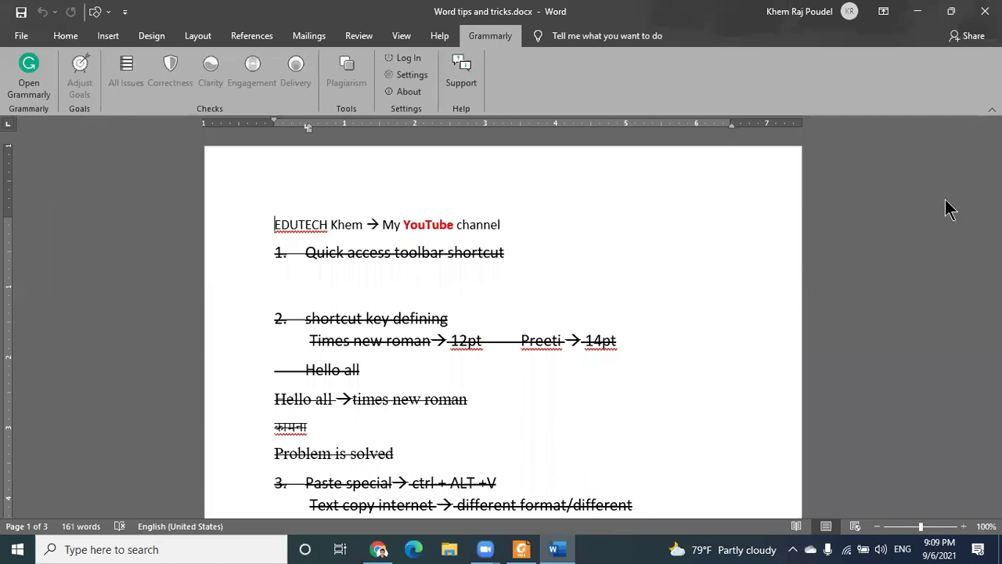
{"action": "left_click", "coordinate": [25, 83]}
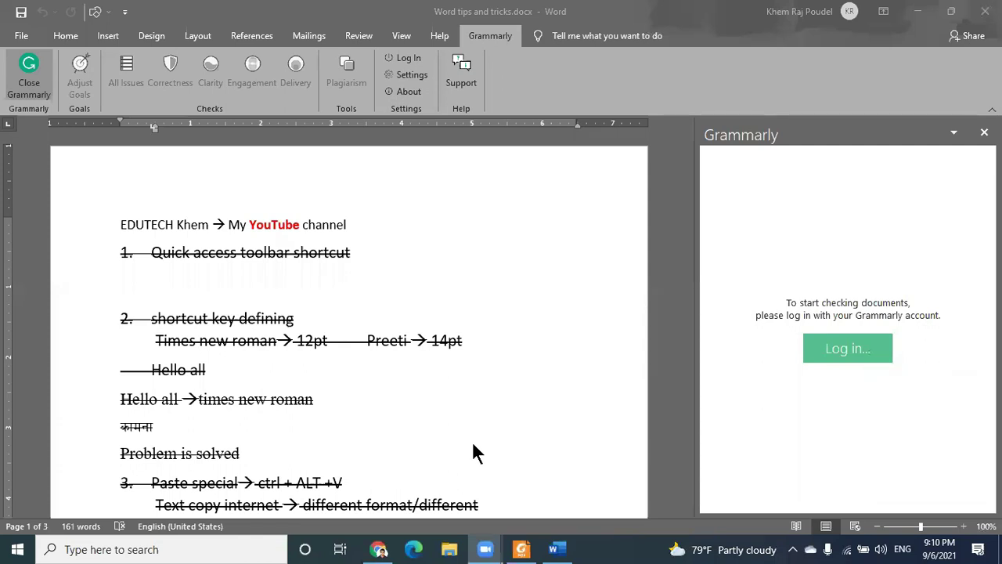
{"action": "left_click", "coordinate": [67, 48]}
Scroll through the tips document with the Grammarly login pane showing.
{"action": "scroll", "coordinate": [321, 432], "scroll_direction": "down", "scroll_amount": 3}
{"action": "scroll", "coordinate": [321, 427], "scroll_direction": "down", "scroll_amount": 5}
{"action": "scroll", "coordinate": [321, 426], "scroll_direction": "down", "scroll_amount": 5}
{"action": "scroll", "coordinate": [321, 424], "scroll_direction": "down", "scroll_amount": 6}
{"action": "scroll", "coordinate": [321, 427], "scroll_direction": "down", "scroll_amount": 3}
{"action": "scroll", "coordinate": [321, 427], "scroll_direction": "down", "scroll_amount": 5}
{"action": "scroll", "coordinate": [321, 426], "scroll_direction": "down", "scroll_amount": 3}
{"action": "scroll", "coordinate": [321, 427], "scroll_direction": "down", "scroll_amount": 2}
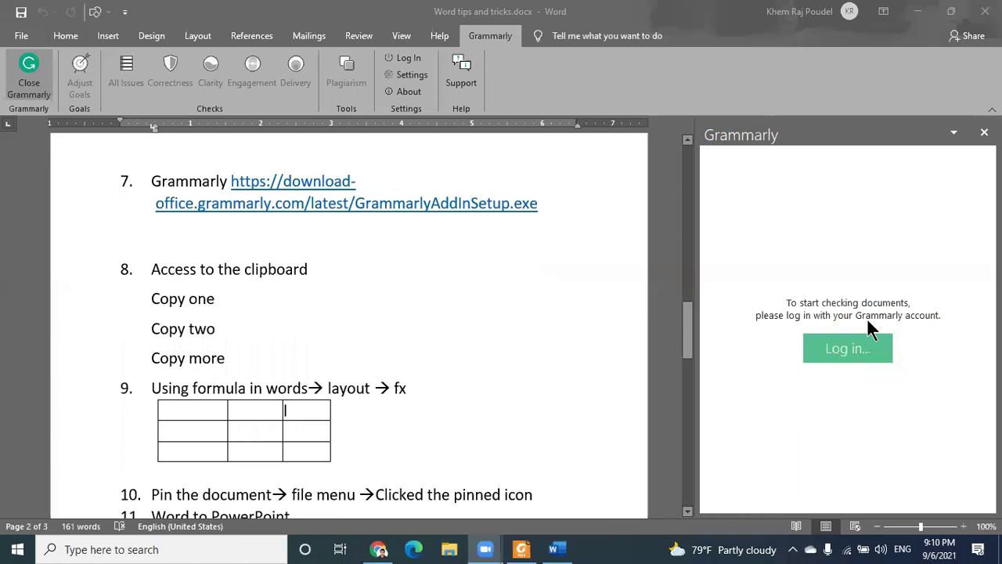
{"action": "left_click", "coordinate": [862, 350]}
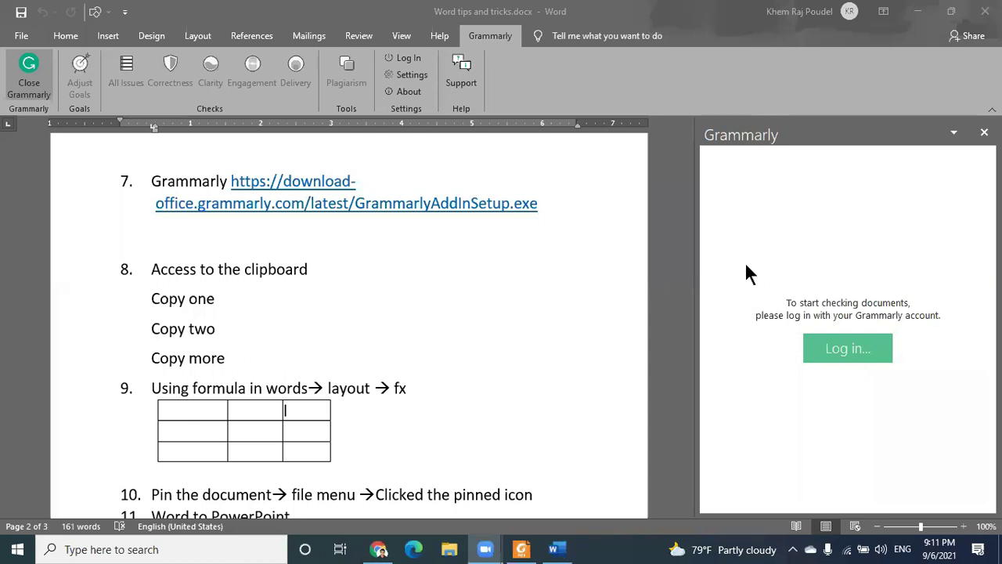
{"action": "scroll", "coordinate": [405, 333], "scroll_direction": "down", "scroll_amount": 5}
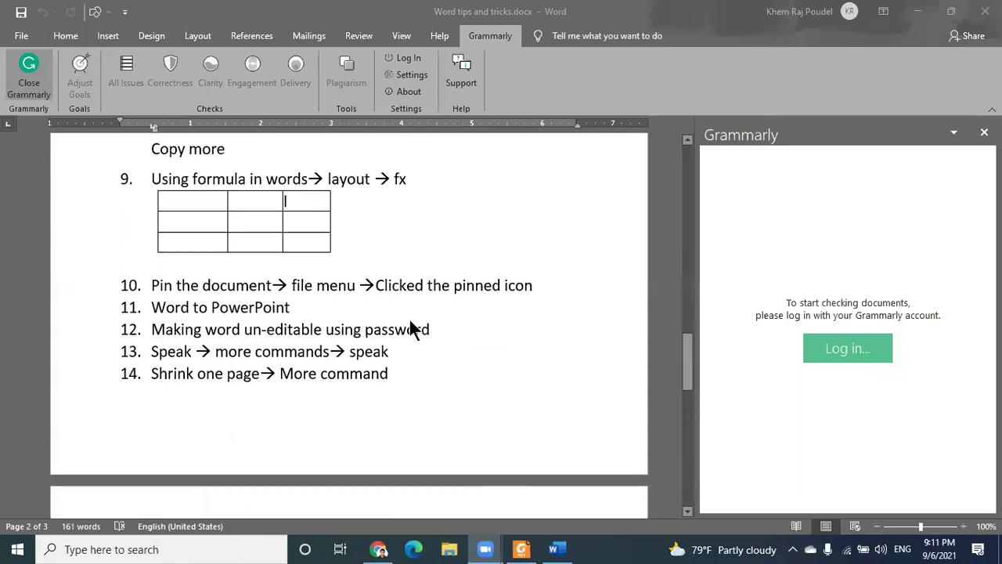
{"action": "scroll", "coordinate": [330, 323], "scroll_direction": "up", "scroll_amount": 3}
{"action": "scroll", "coordinate": [329, 315], "scroll_direction": "up", "scroll_amount": 3}
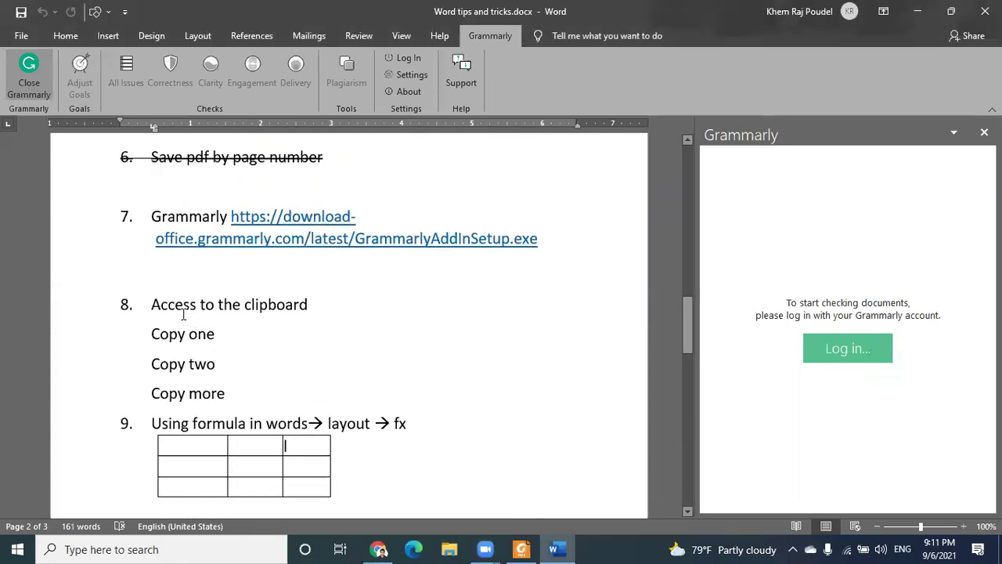
On the Home tab, add an empty line after 'Copy more' under tip 8.
{"action": "left_click", "coordinate": [65, 35]}
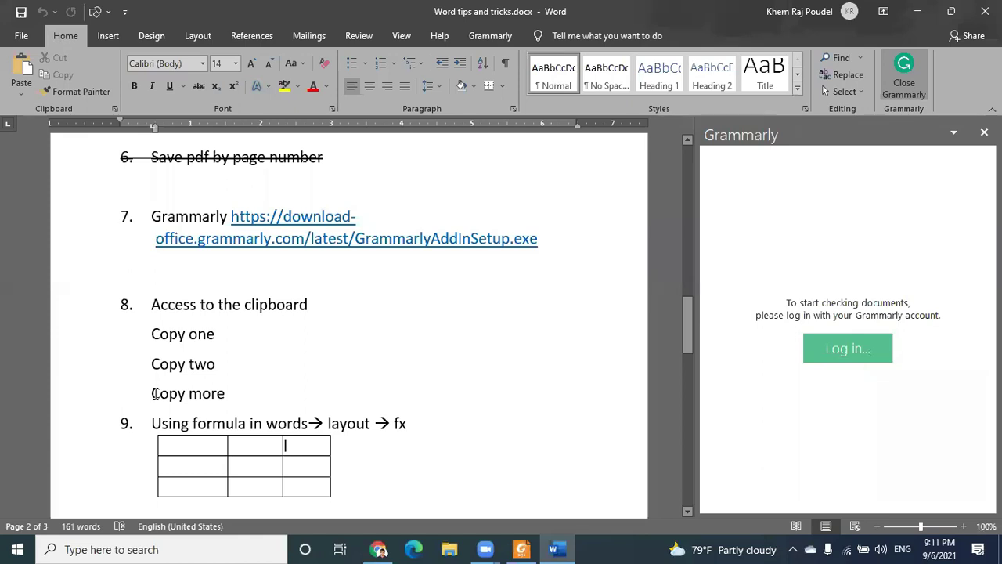
{"action": "left_click", "coordinate": [275, 392]}
{"action": "key", "text": "Return"}
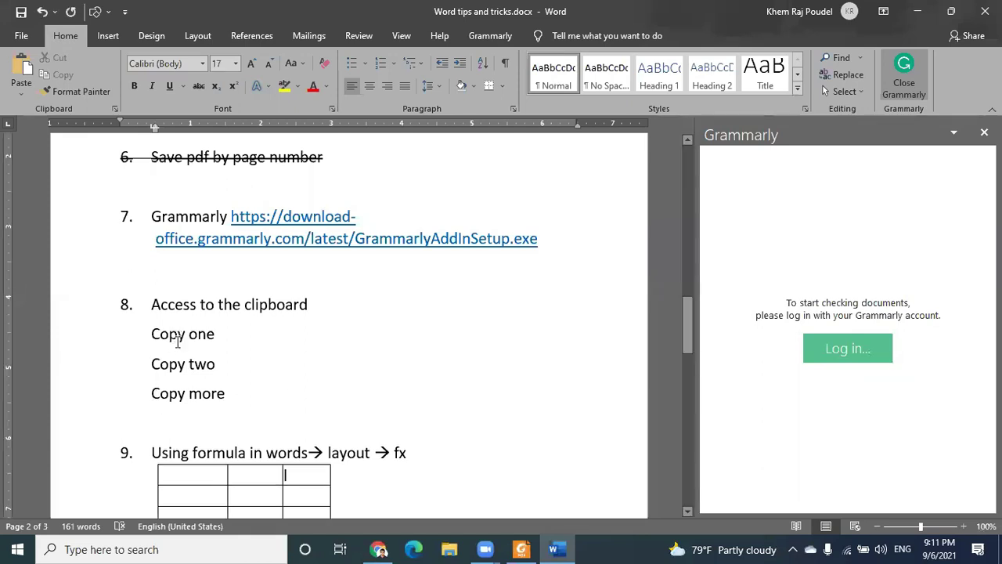
Select the Copy one and Copy two lines, then clear the selection.
{"action": "left_click_drag", "start_coordinate": [150, 334], "coordinate": [285, 310]}
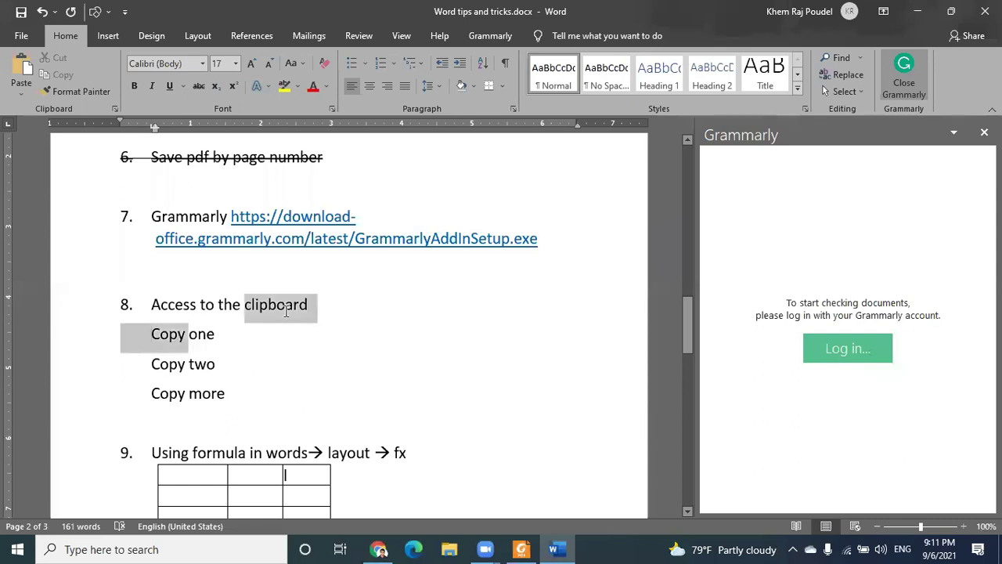
{"action": "triple_click", "coordinate": [232, 338]}
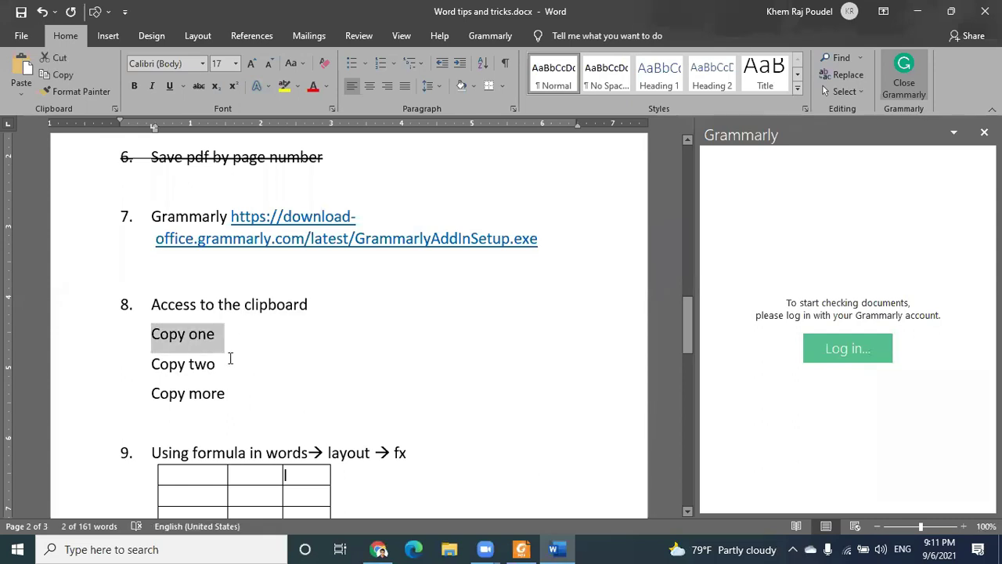
{"action": "left_click", "coordinate": [229, 364]}
{"action": "left_click_drag", "start_coordinate": [162, 362], "coordinate": [217, 365]}
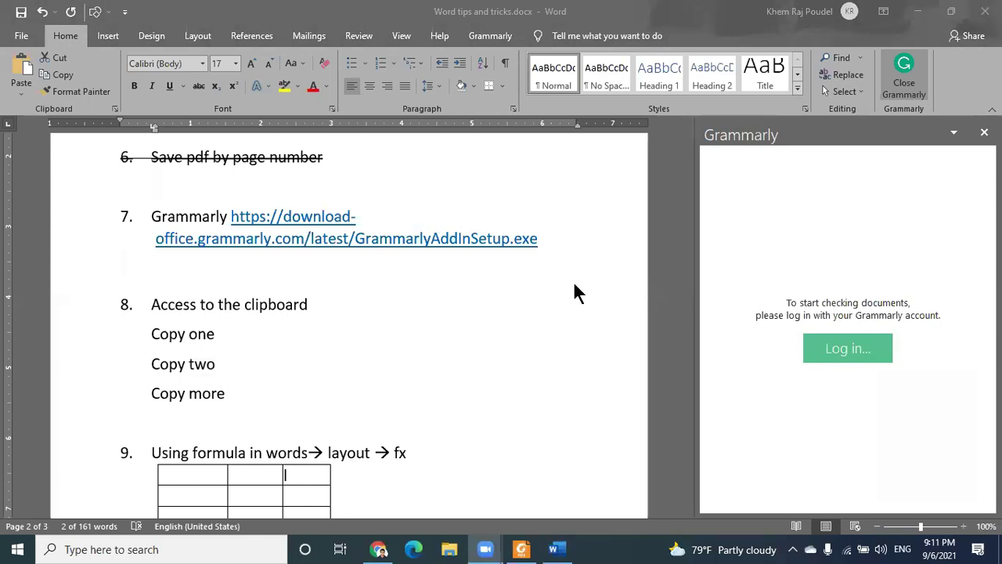
{"action": "left_click", "coordinate": [150, 393]}
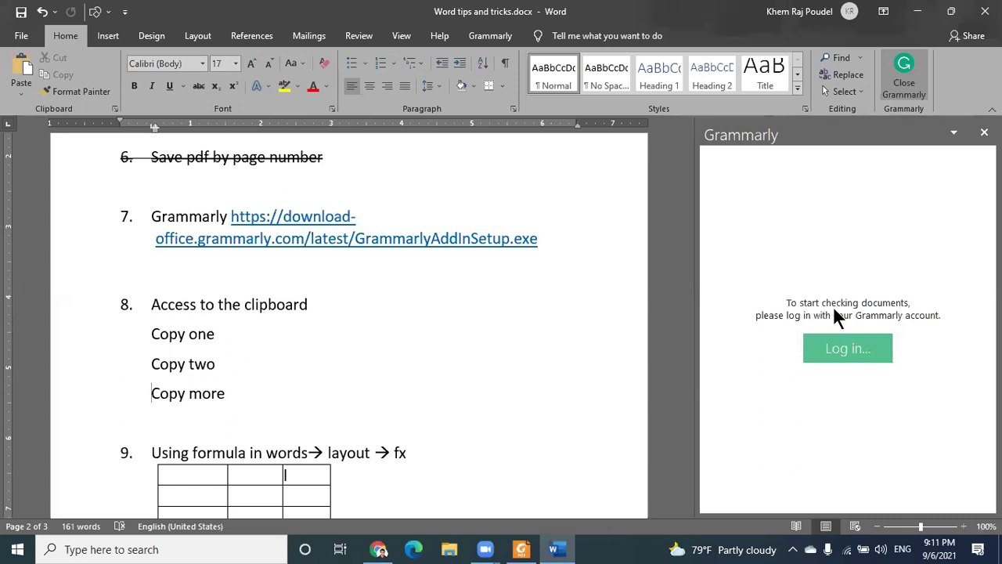
Log in to Grammarly with a Google account and hand the sign-in back to the Grammarly app.
{"action": "left_click", "coordinate": [844, 351]}
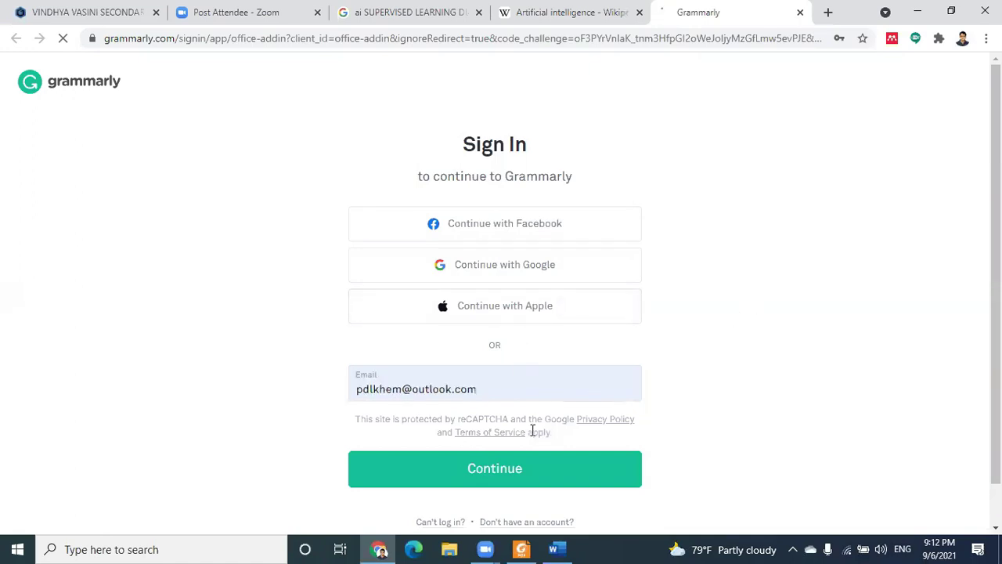
{"action": "left_click", "coordinate": [529, 274]}
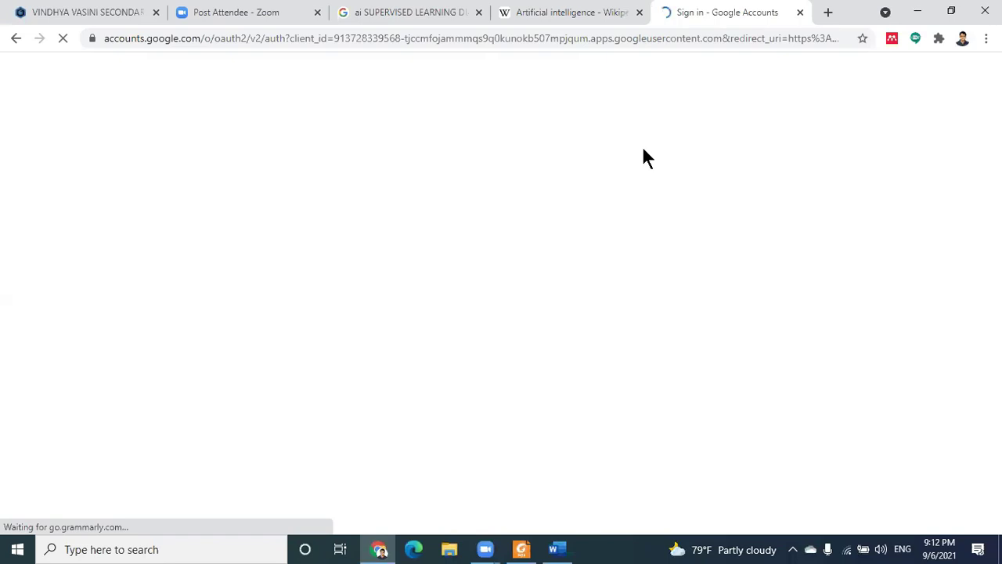
{"action": "left_click", "coordinate": [916, 10]}
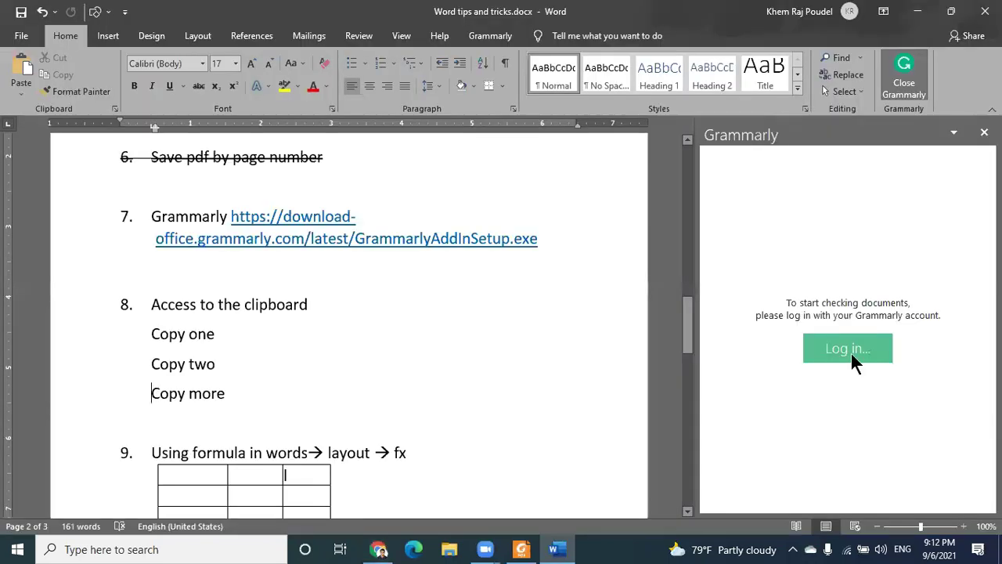
{"action": "left_click", "coordinate": [920, 13]}
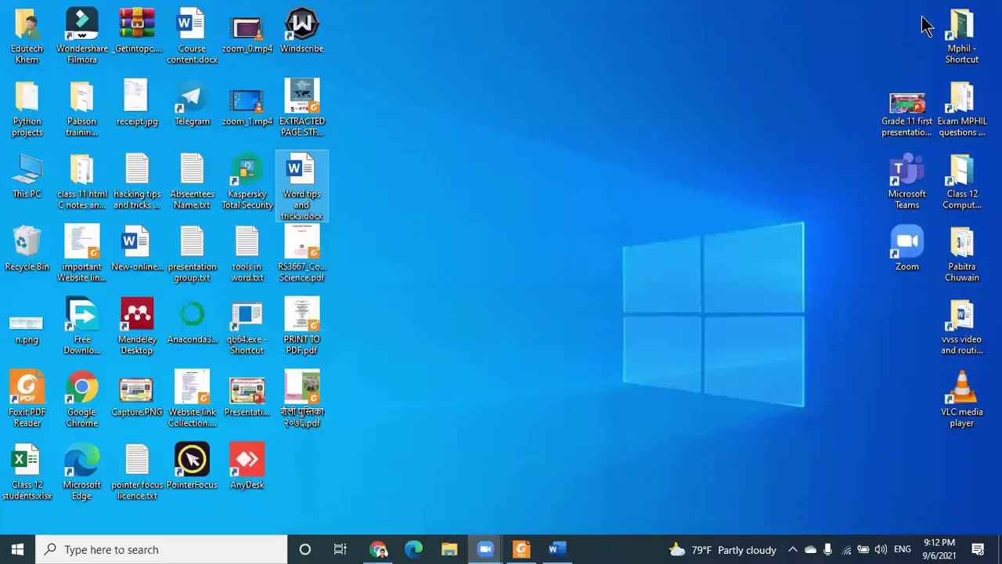
{"action": "left_click", "coordinate": [379, 549]}
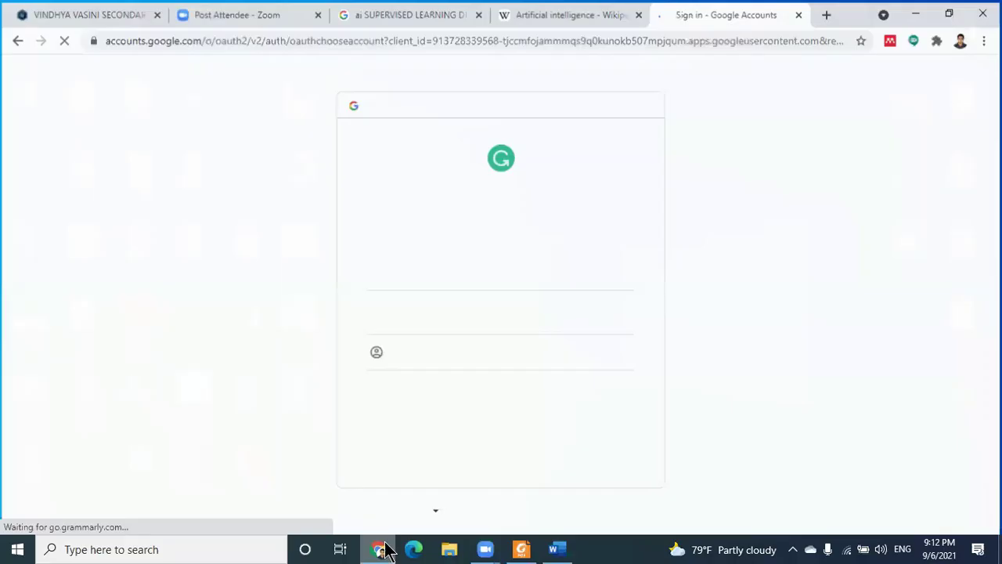
{"action": "left_click", "coordinate": [426, 267]}
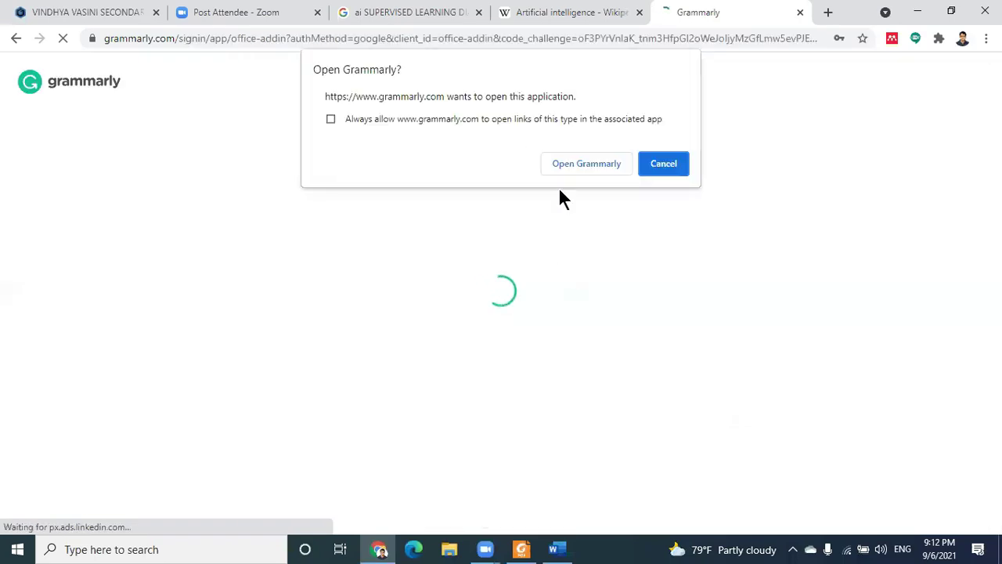
{"action": "left_click", "coordinate": [587, 163]}
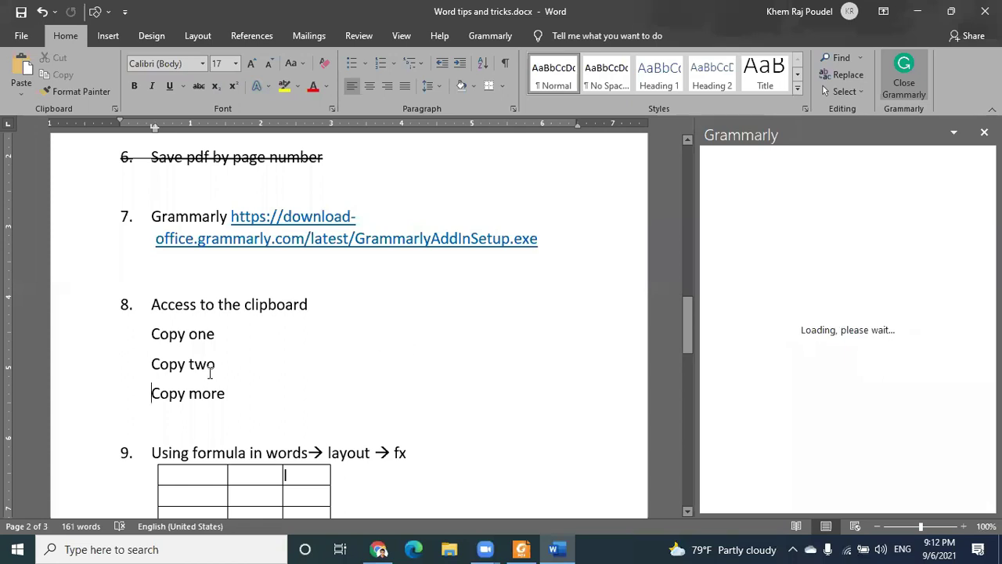
Paste a duplicate 'Copy more' line on a new line below the existing 'Copy more'.
{"action": "left_click_drag", "start_coordinate": [151, 334], "coordinate": [238, 342]}
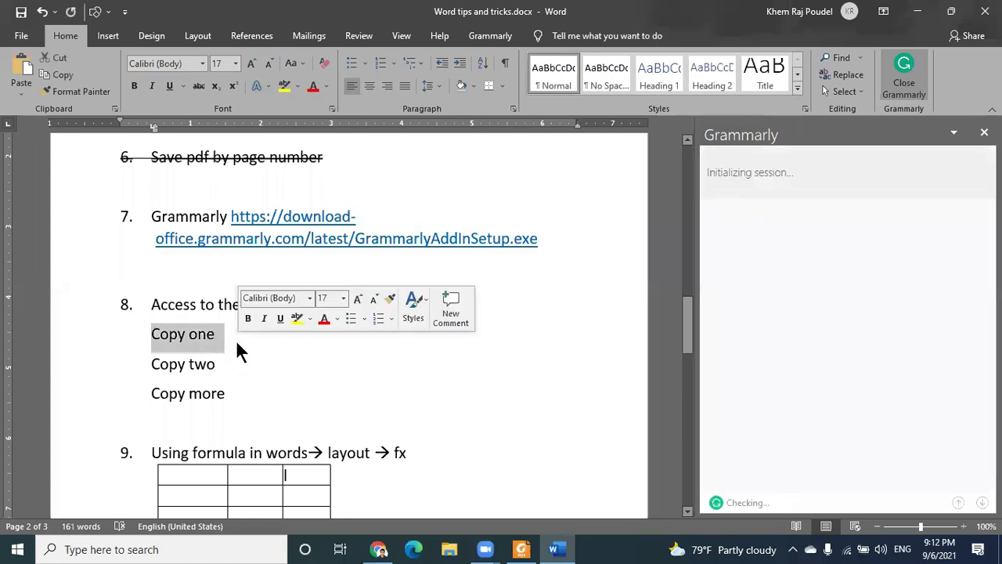
{"action": "left_click_drag", "start_coordinate": [153, 364], "coordinate": [217, 364]}
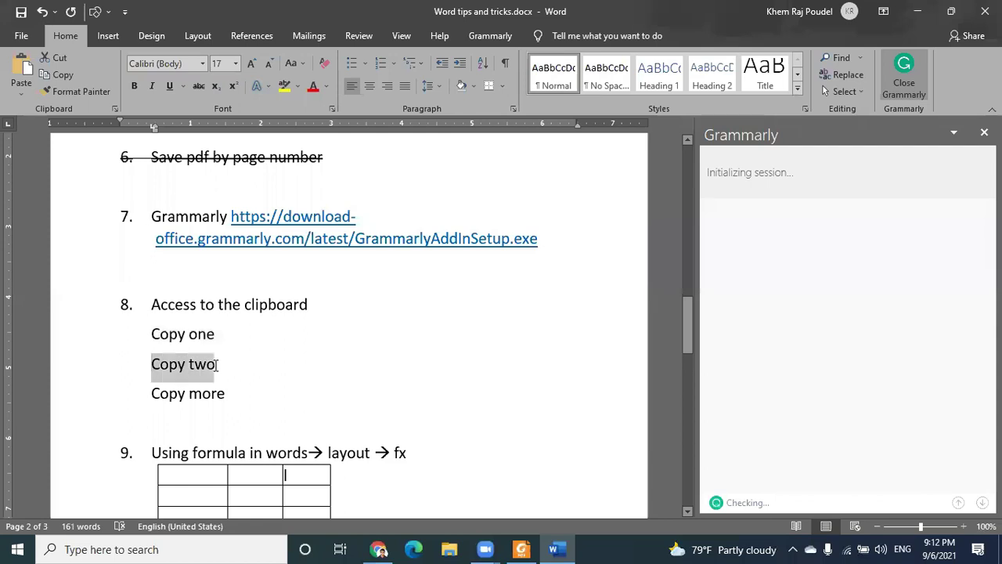
{"action": "left_click_drag", "start_coordinate": [152, 394], "coordinate": [239, 407]}
{"action": "key", "text": "ctrl+c"}
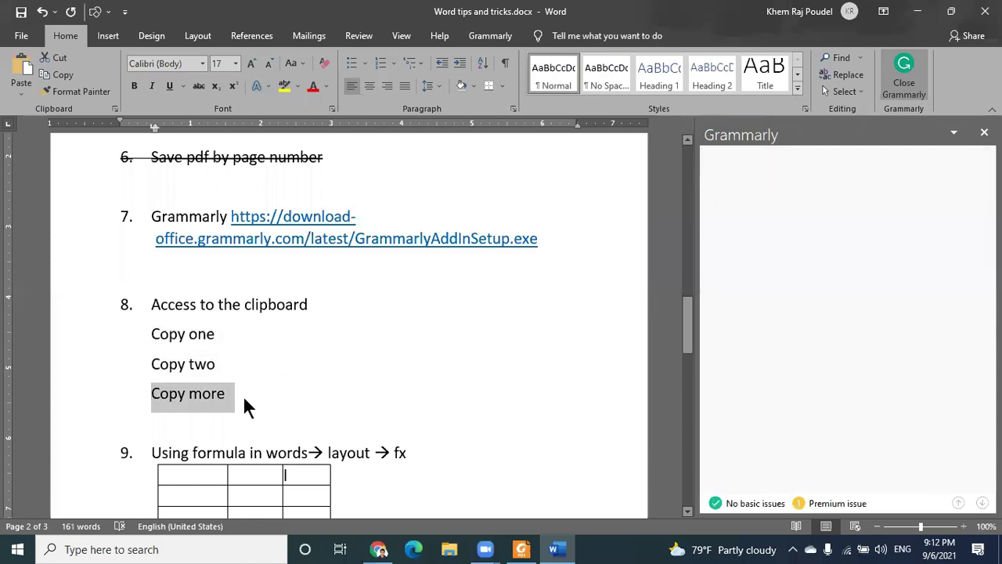
{"action": "left_click", "coordinate": [243, 395]}
{"action": "key", "text": "Return"}
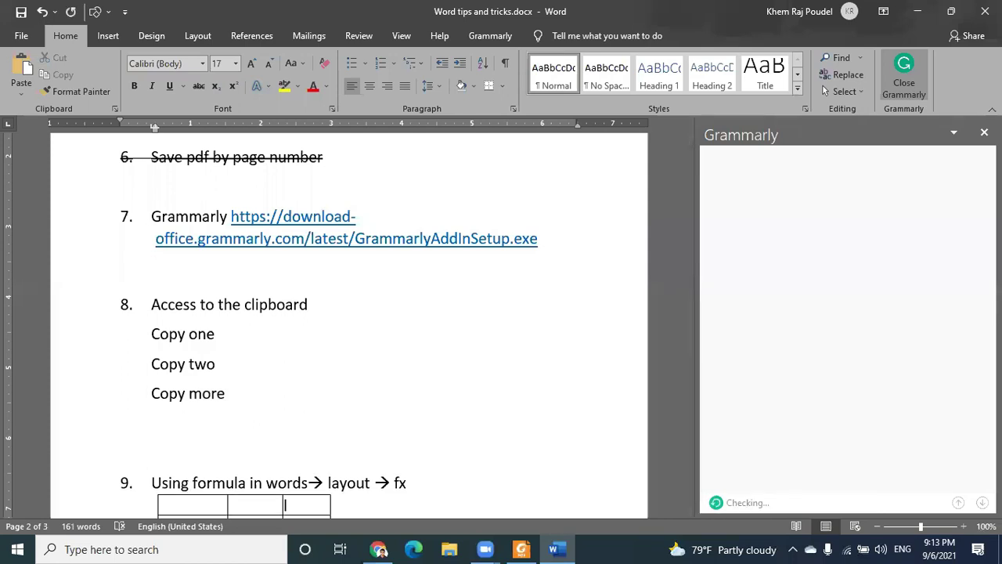
{"action": "key", "text": "ctrl+v"}
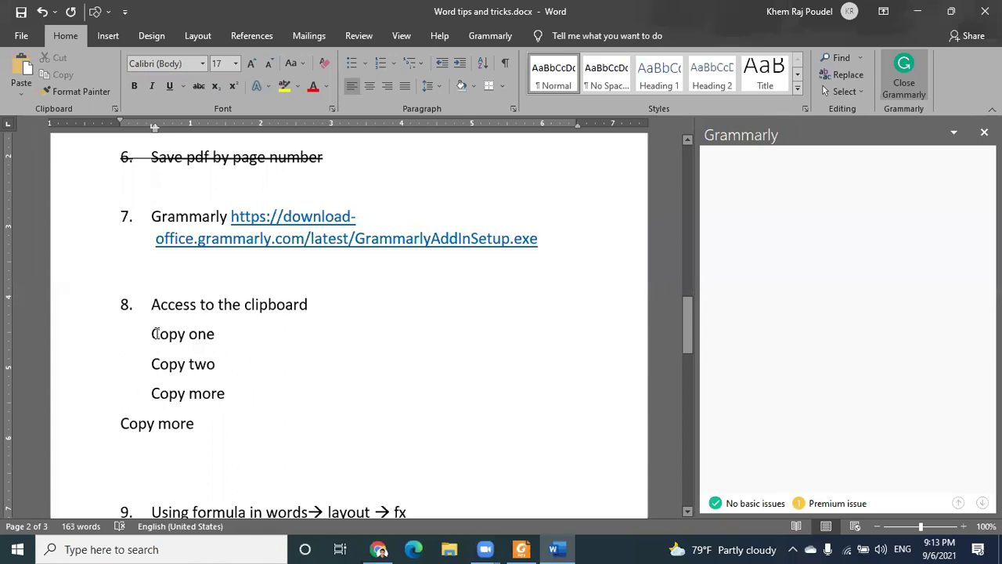
Copy list item 7 with its Grammarly link, test-paste it below 'Copy more', then undo.
{"action": "left_click_drag", "start_coordinate": [152, 333], "coordinate": [220, 335]}
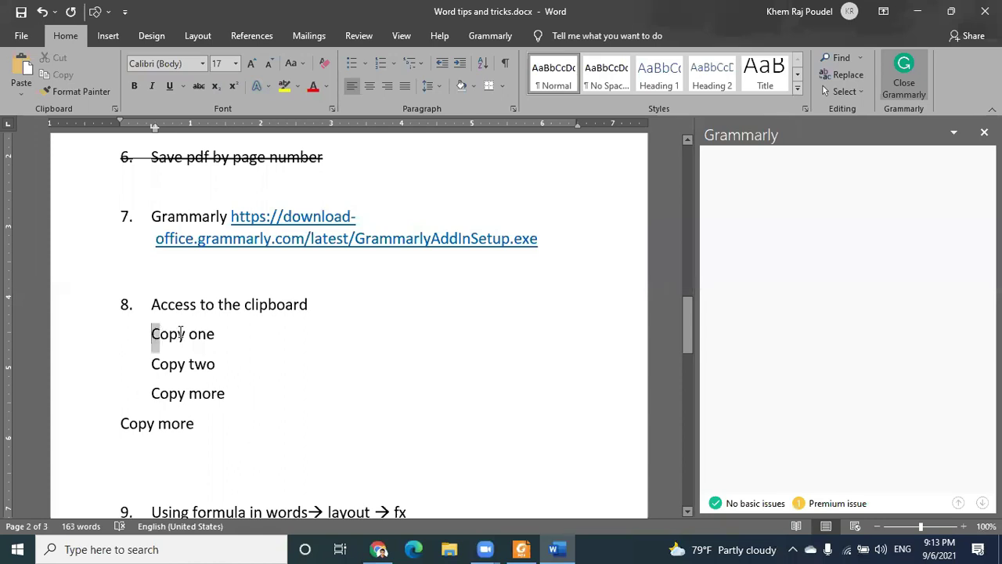
{"action": "left_click", "coordinate": [226, 345]}
{"action": "left_click_drag", "start_coordinate": [152, 217], "coordinate": [507, 243]}
{"action": "key", "text": "ctrl+c"}
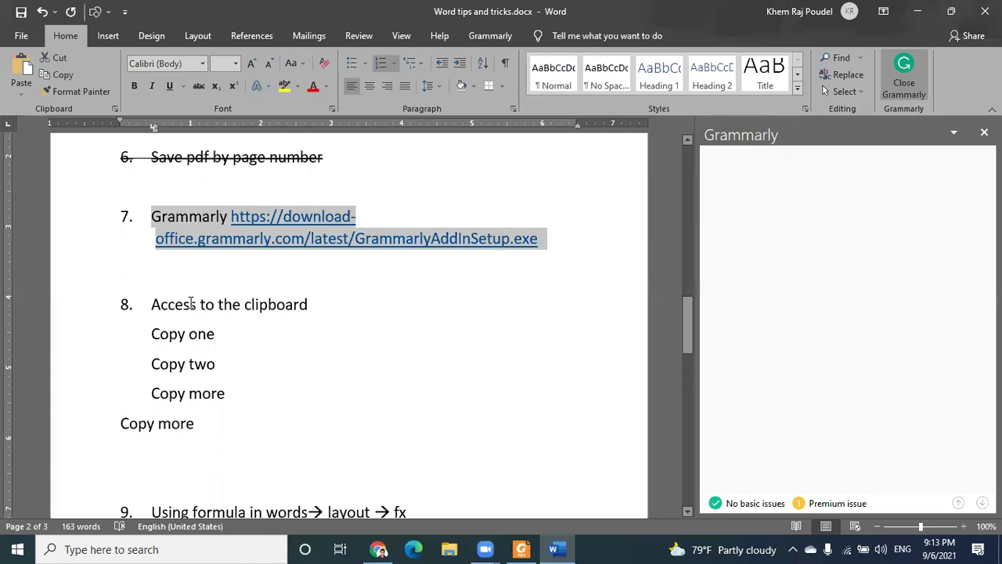
{"action": "left_click", "coordinate": [202, 424]}
{"action": "key", "text": "Return"}
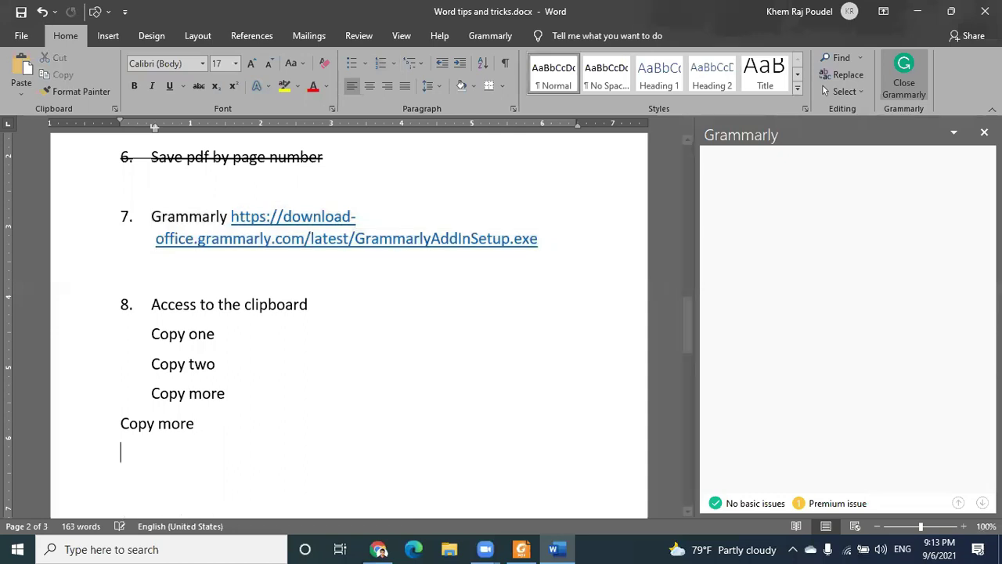
{"action": "key", "text": "ctrl+v"}
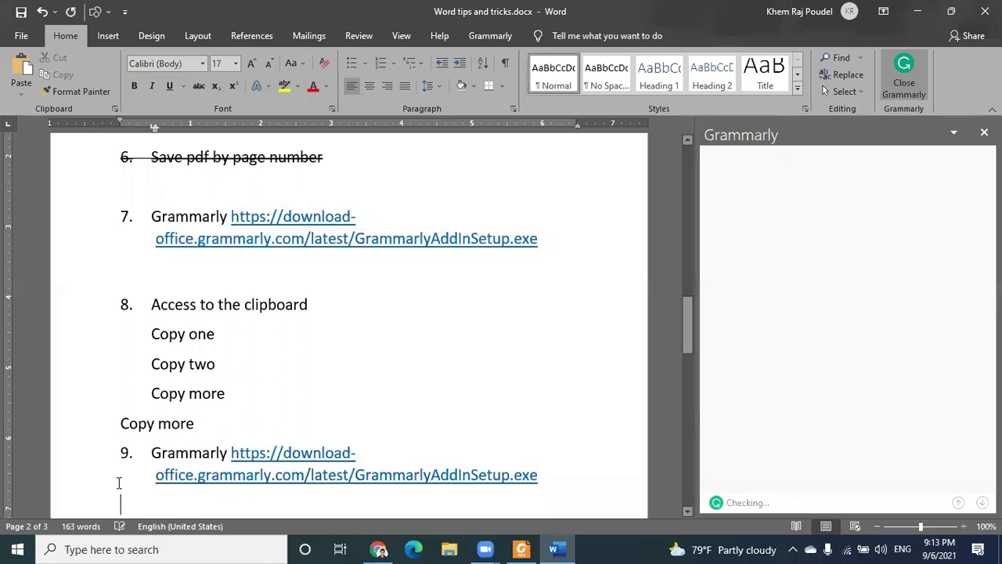
{"action": "key", "text": "ctrl+z"}
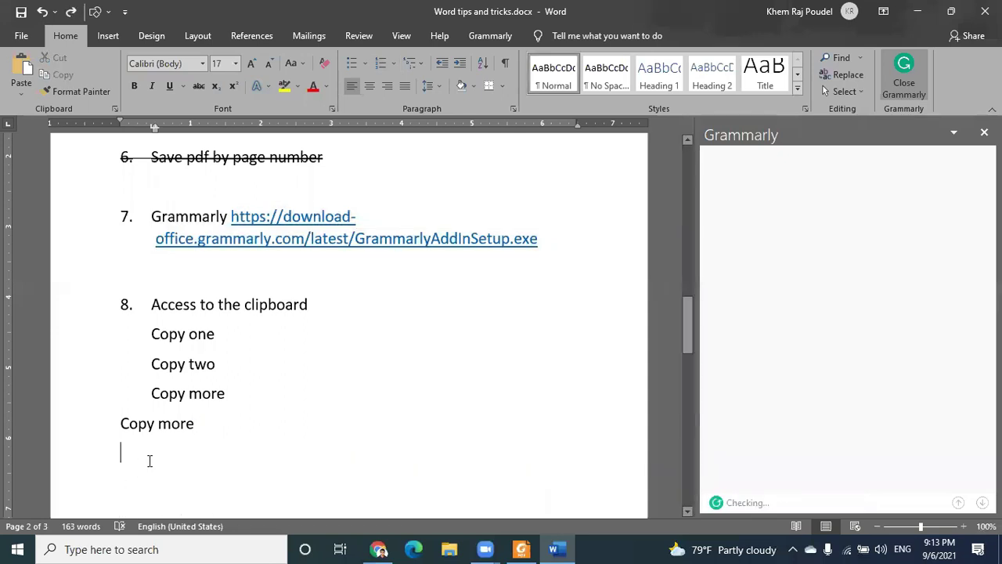
Open the Clipboard pane and copy 'Copy one', 'Copy two' and 'Copy more' into its history.
{"action": "left_click", "coordinate": [114, 109]}
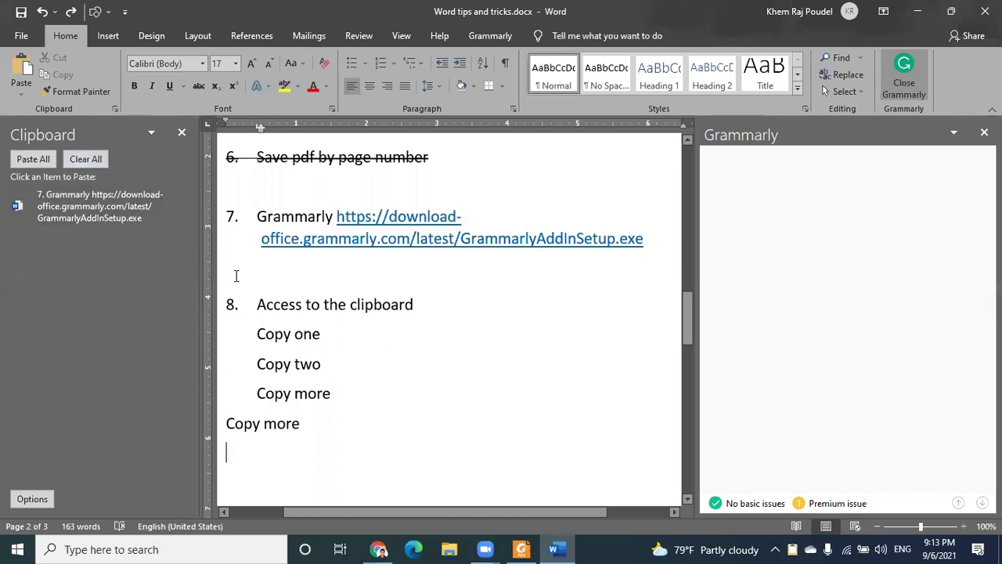
{"action": "left_click_drag", "start_coordinate": [257, 333], "coordinate": [347, 344]}
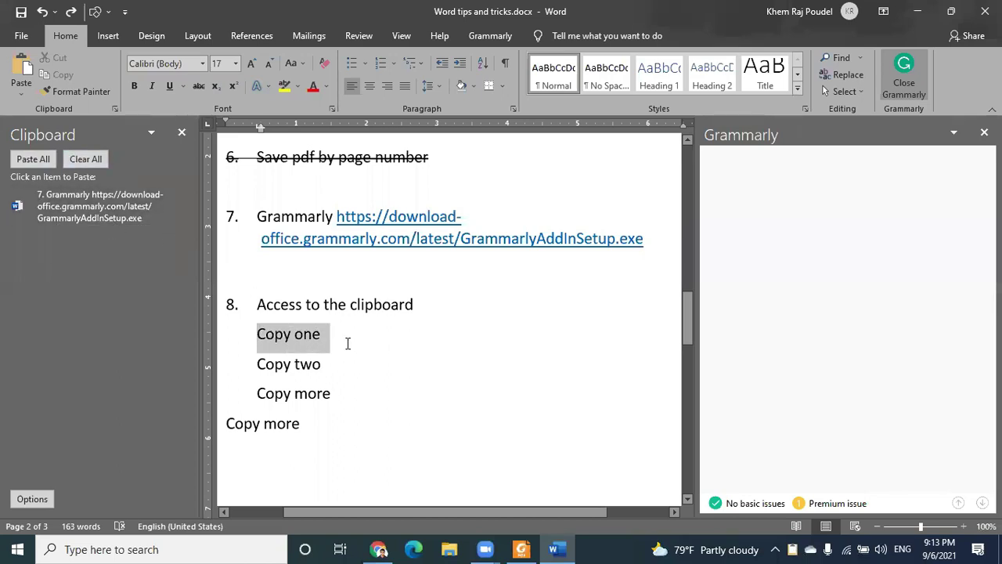
{"action": "key", "text": "ctrl+c"}
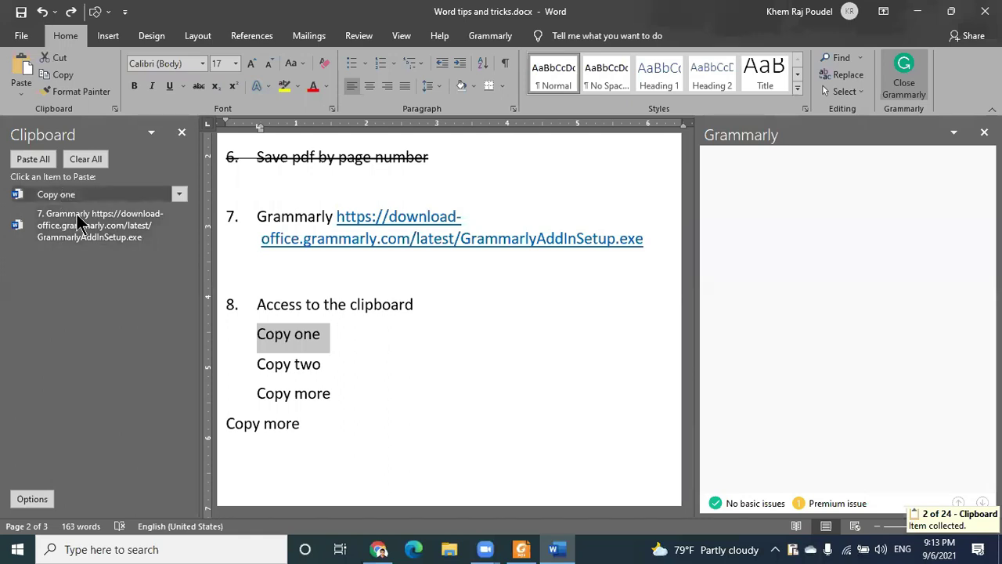
{"action": "left_click_drag", "start_coordinate": [257, 365], "coordinate": [322, 365]}
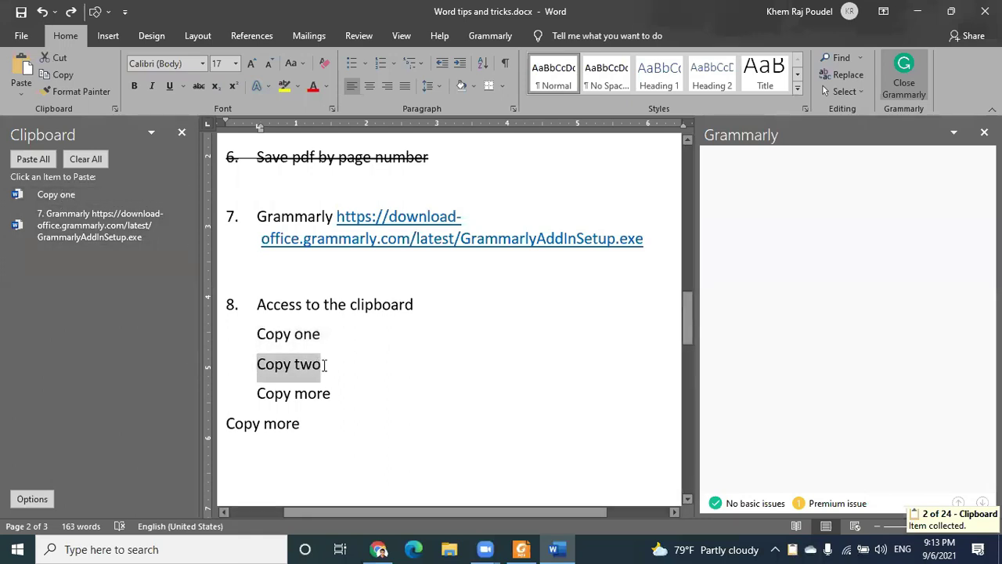
{"action": "key", "text": "ctrl+c"}
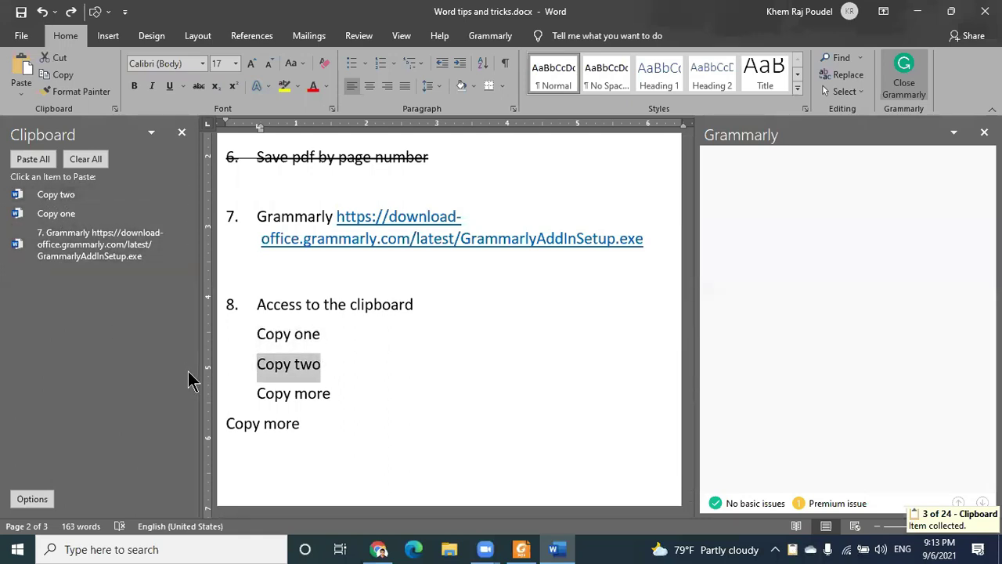
{"action": "left_click_drag", "start_coordinate": [259, 391], "coordinate": [341, 392]}
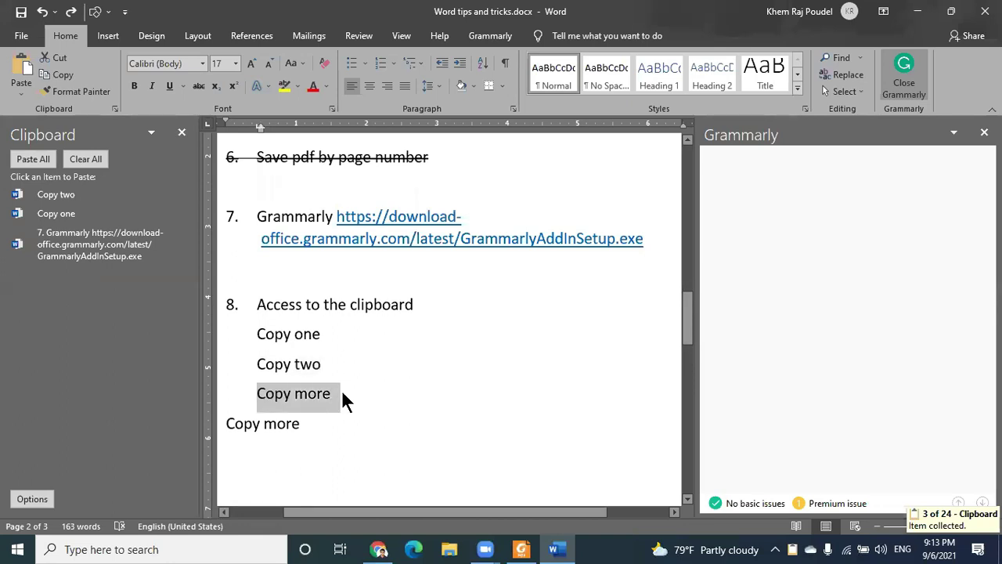
{"action": "key", "text": "ctrl+c"}
Delete the lower 'Copy more' line and paste 'Copy one' from the clipboard history instead.
{"action": "left_click_drag", "start_coordinate": [303, 423], "coordinate": [212, 433]}
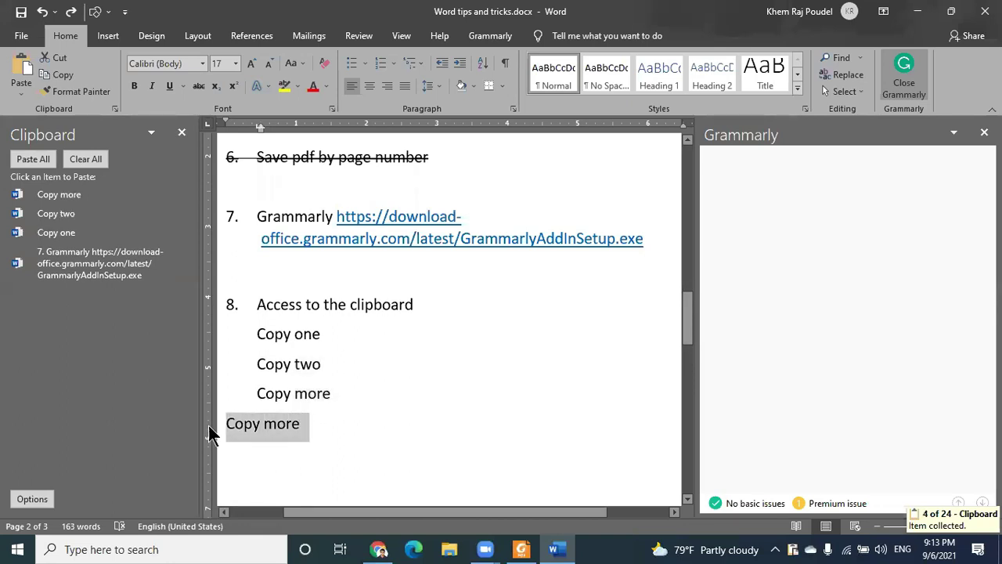
{"action": "key", "text": "Delete"}
{"action": "key", "text": "ctrl+v"}
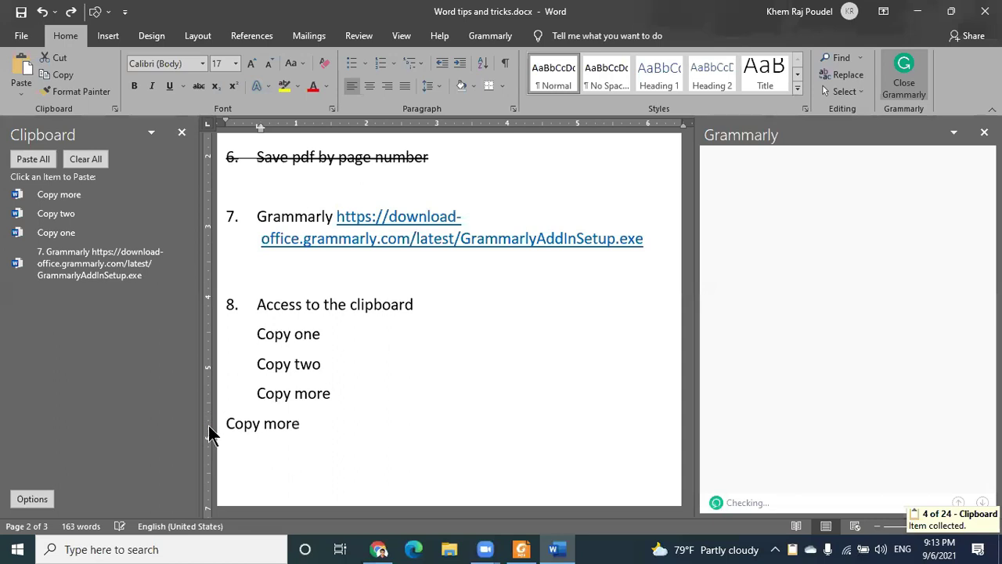
{"action": "left_click_drag", "start_coordinate": [313, 418], "coordinate": [208, 423]}
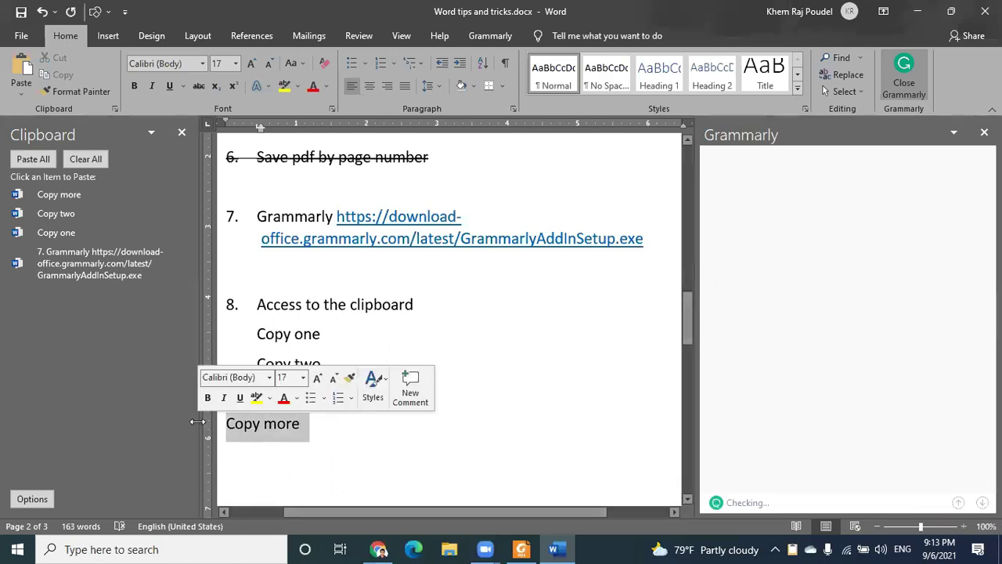
{"action": "key", "text": "Delete"}
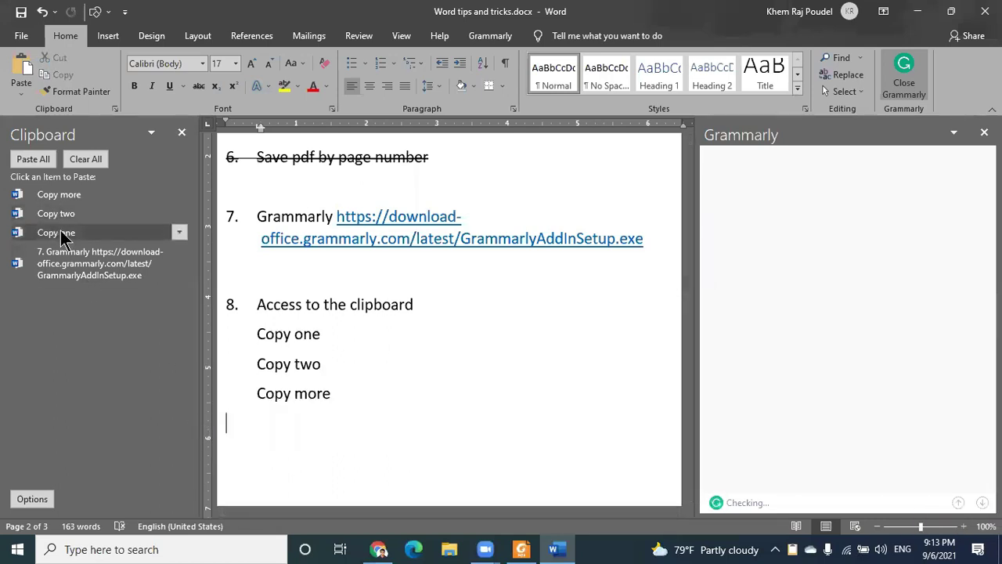
{"action": "left_click", "coordinate": [61, 233]}
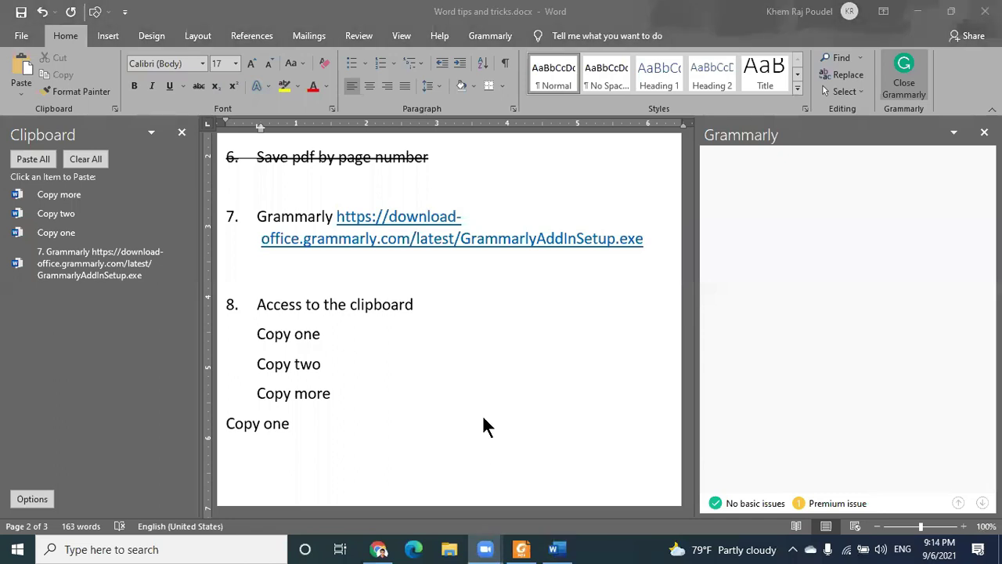
Close the Clipboard pane.
{"action": "left_click", "coordinate": [113, 117]}
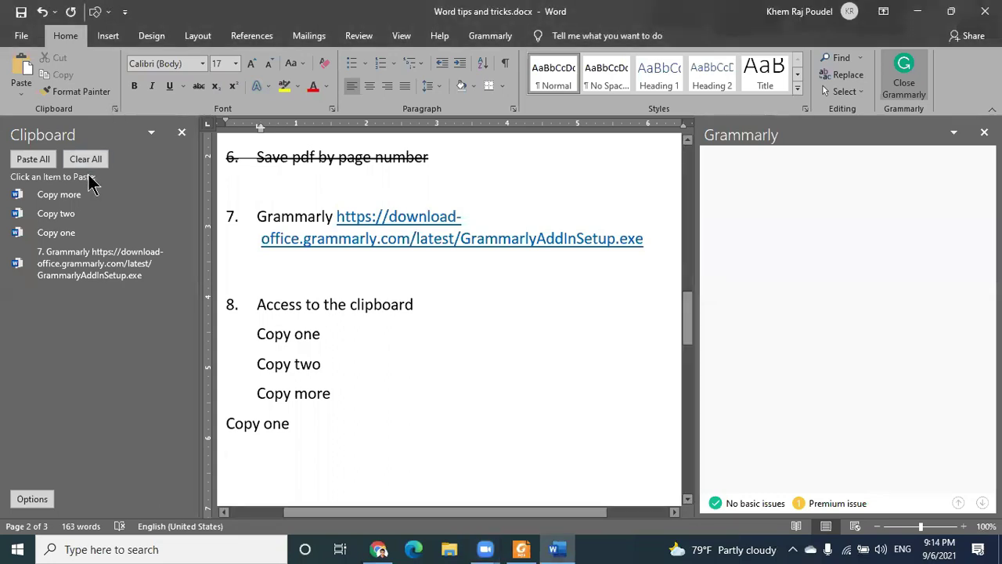
{"action": "left_click", "coordinate": [181, 133]}
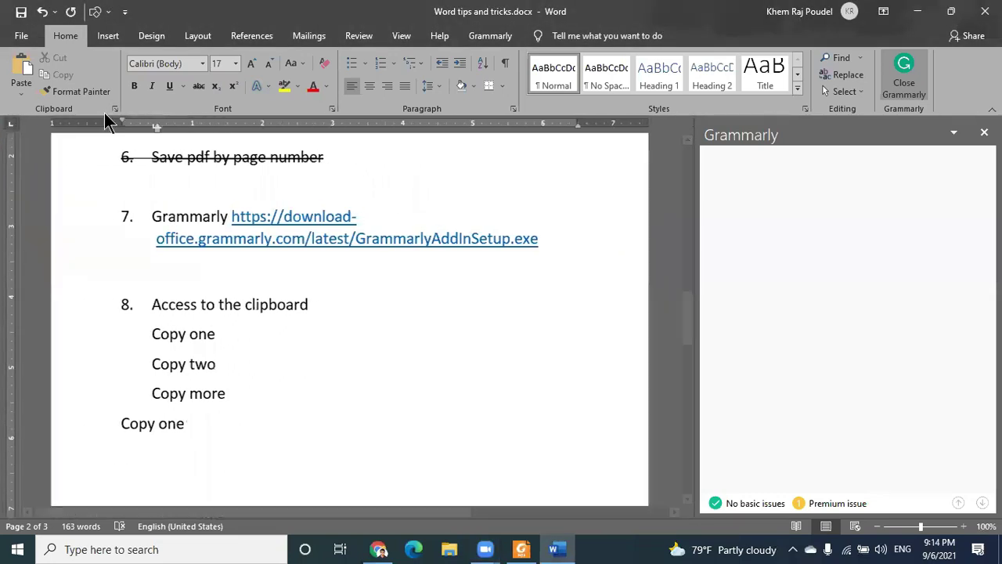
{"action": "left_click", "coordinate": [114, 109]}
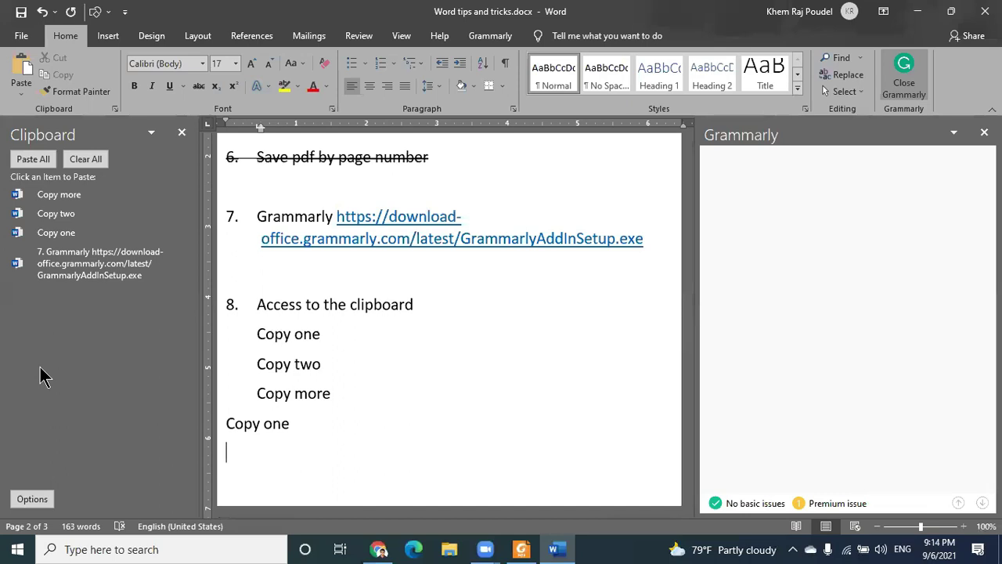
{"action": "left_click", "coordinate": [182, 133]}
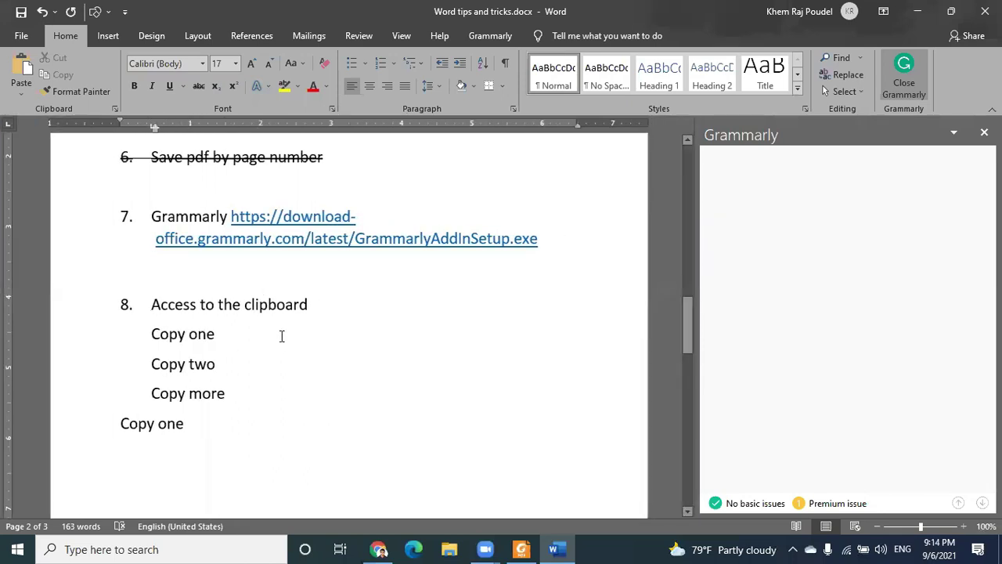
Insert empty numbered items above the 'Using formula in words' item.
{"action": "scroll", "coordinate": [280, 337], "scroll_direction": "down", "scroll_amount": 2}
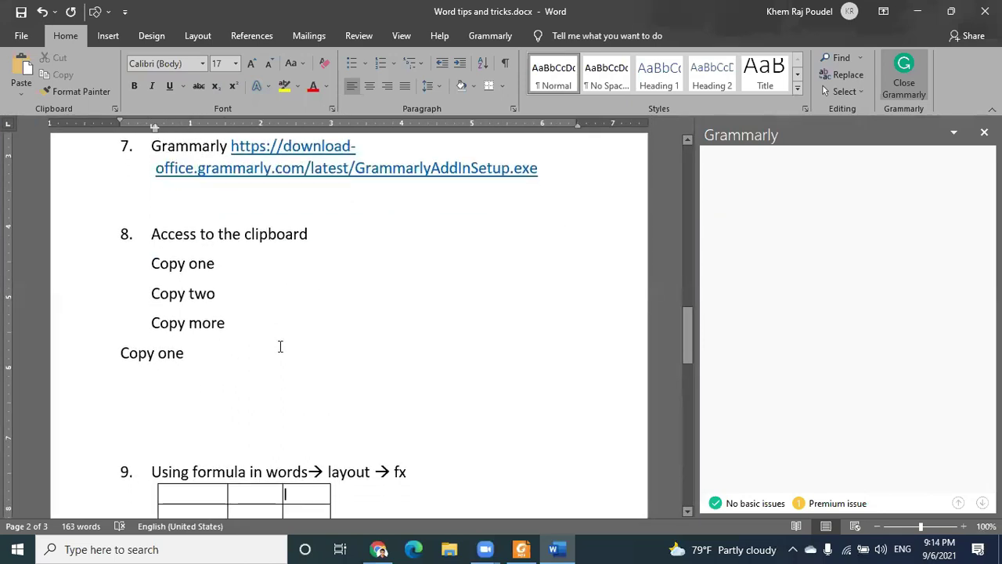
{"action": "scroll", "coordinate": [280, 347], "scroll_direction": "down", "scroll_amount": 2}
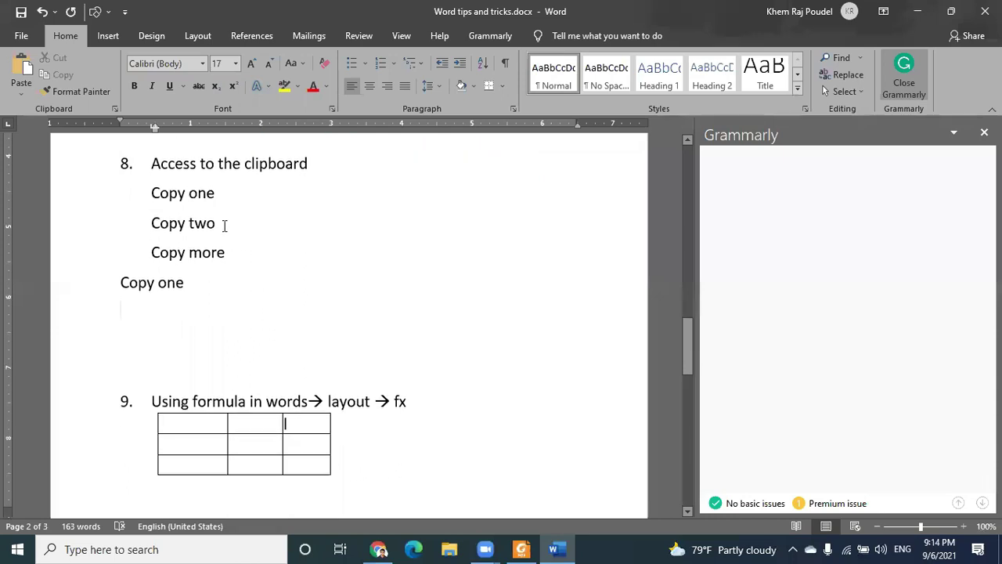
{"action": "left_click", "coordinate": [506, 550]}
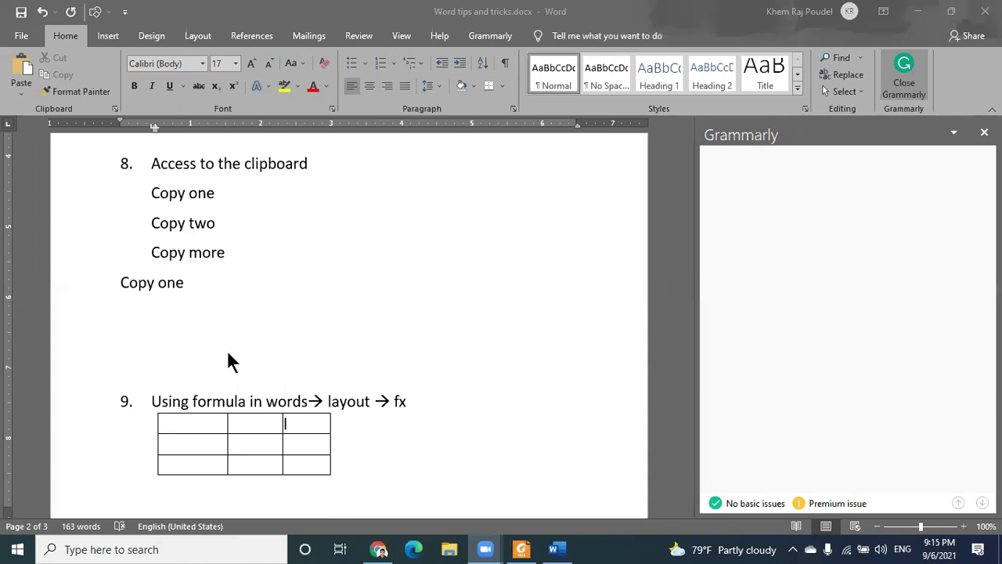
{"action": "scroll", "coordinate": [235, 359], "scroll_direction": "down", "scroll_amount": 3}
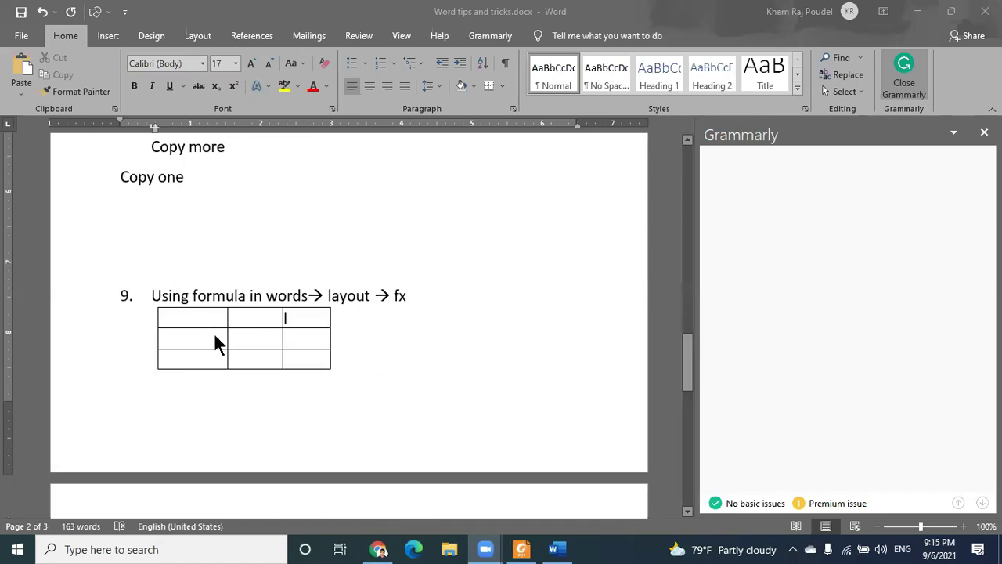
{"action": "scroll", "coordinate": [218, 342], "scroll_direction": "down", "scroll_amount": 3}
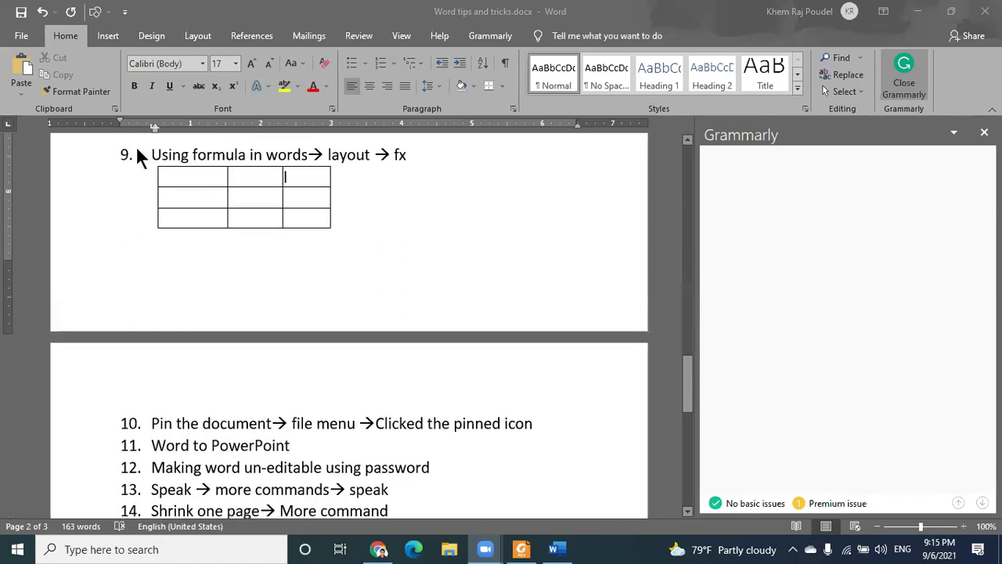
{"action": "left_click", "coordinate": [133, 152]}
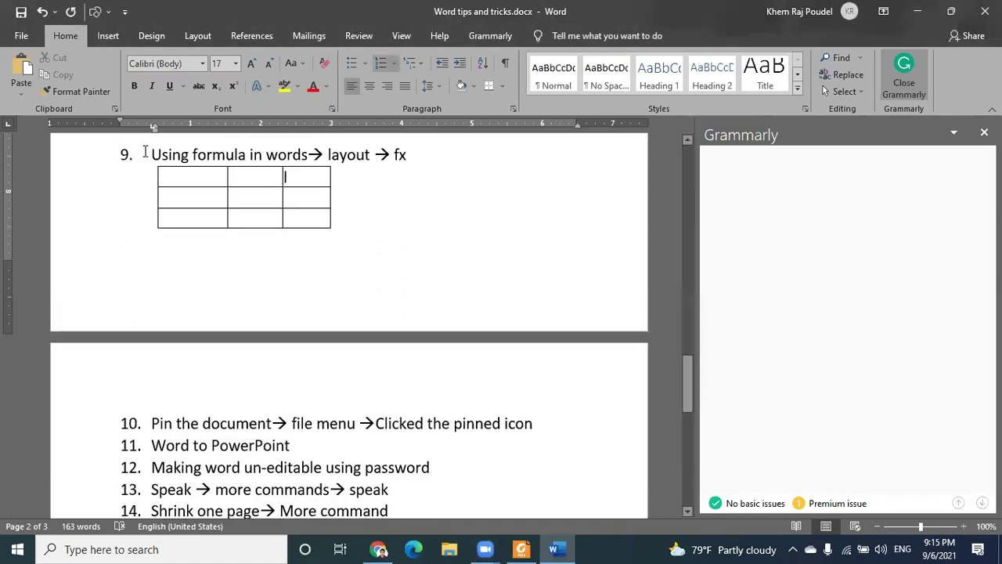
{"action": "key", "text": "Return"}
{"action": "key", "text": "Return"}
{"action": "key", "text": "Return"}
{"action": "key", "text": "Return"}
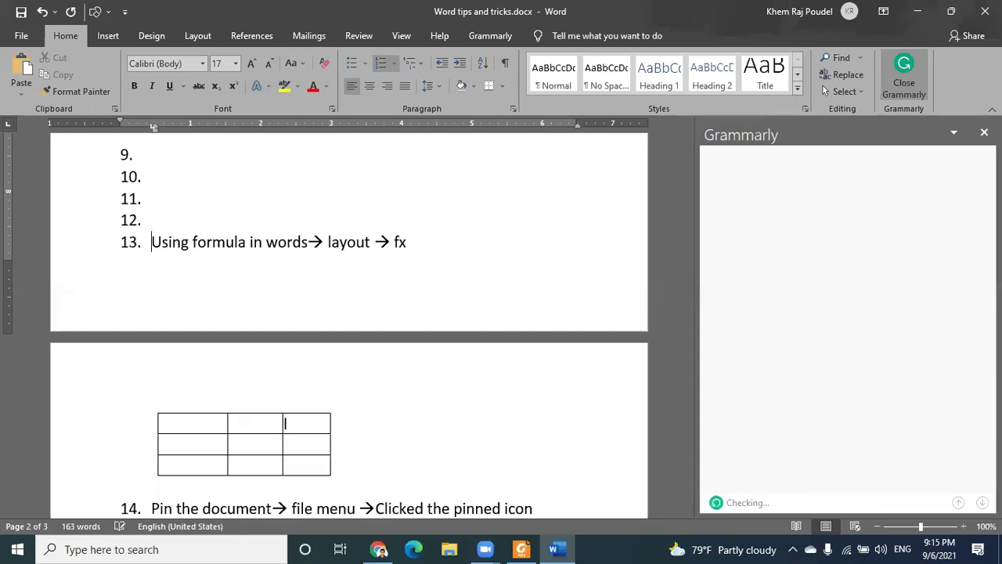
{"action": "key", "text": "Return"}
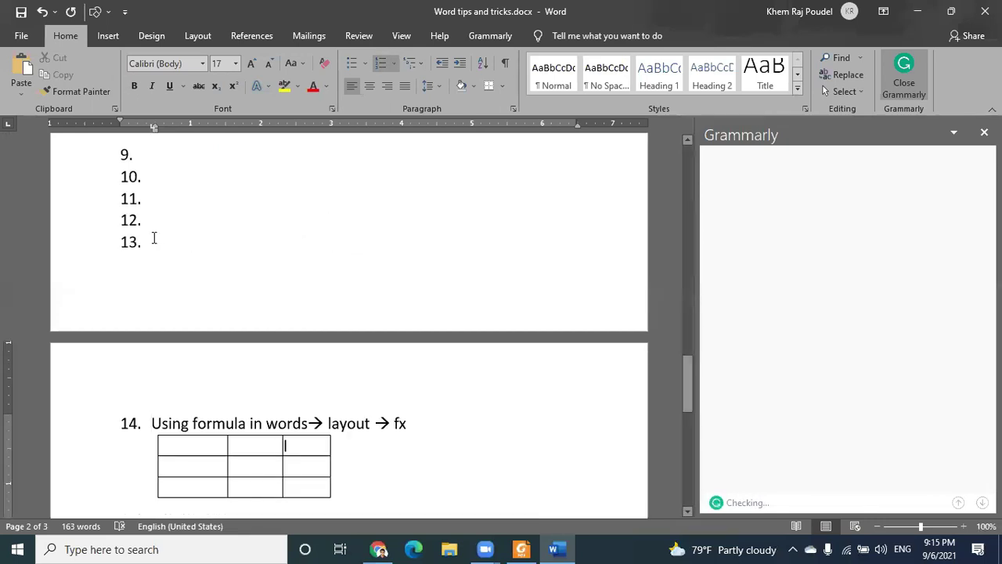
Remove empty items 10–12 and add blank lines to push item 10 and its table to the next page.
{"action": "left_click_drag", "start_coordinate": [156, 240], "coordinate": [98, 174]}
{"action": "key", "text": "BackSpace"}
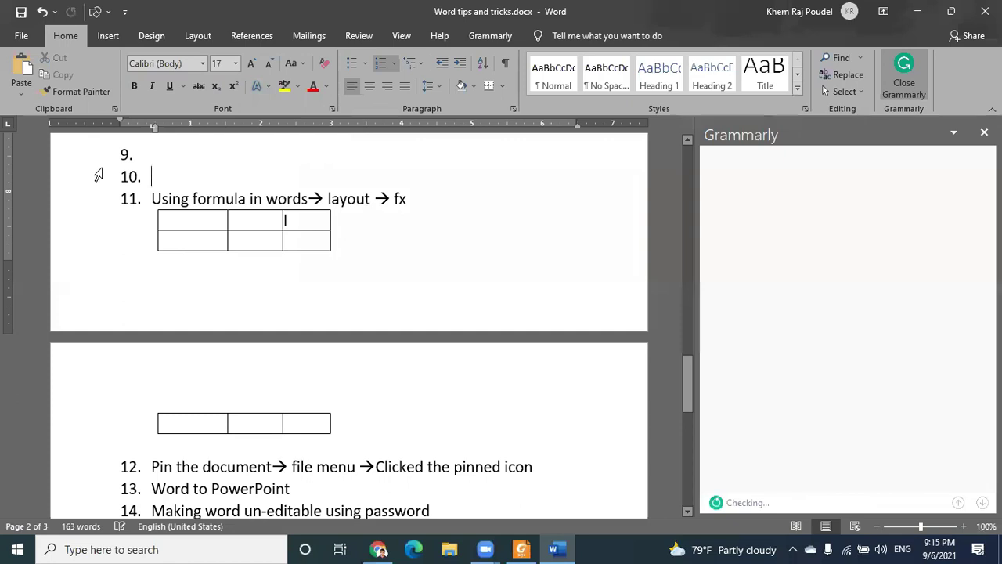
{"action": "key", "text": "BackSpace"}
{"action": "key", "text": "Return"}
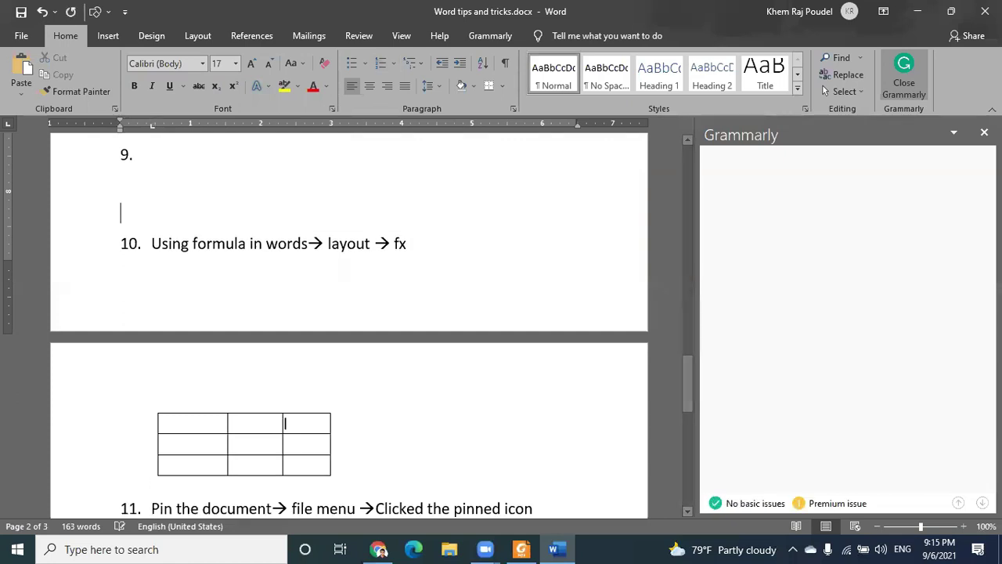
{"action": "key", "text": "Return"}
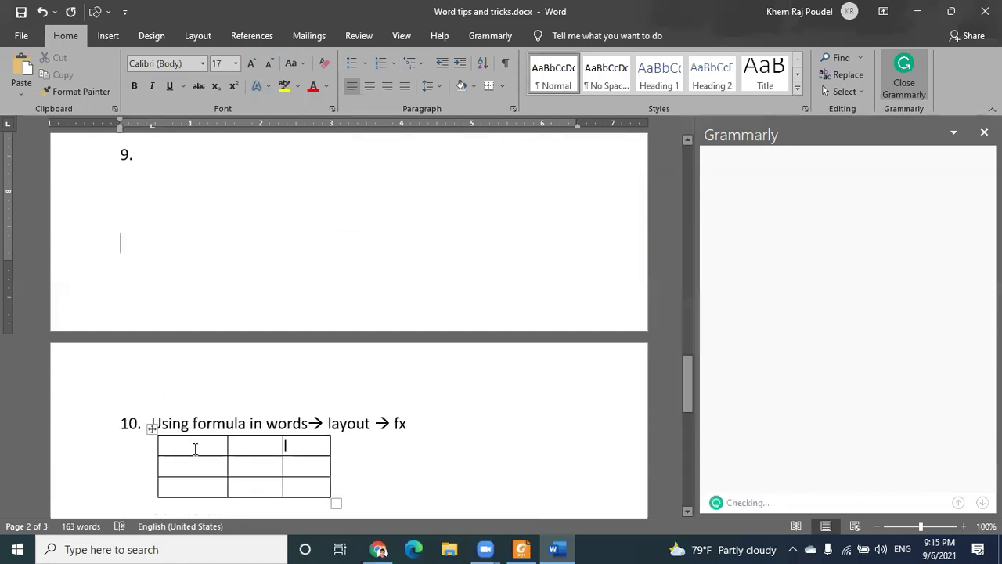
Type the TH header and make the table wider and taller.
{"action": "left_click", "coordinate": [192, 447]}
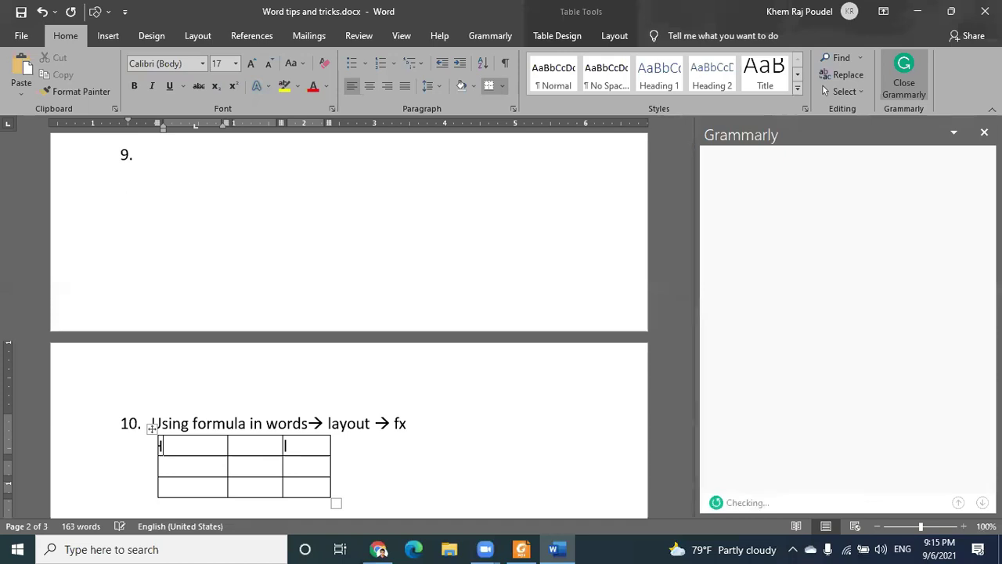
{"action": "type", "text": "TH"}
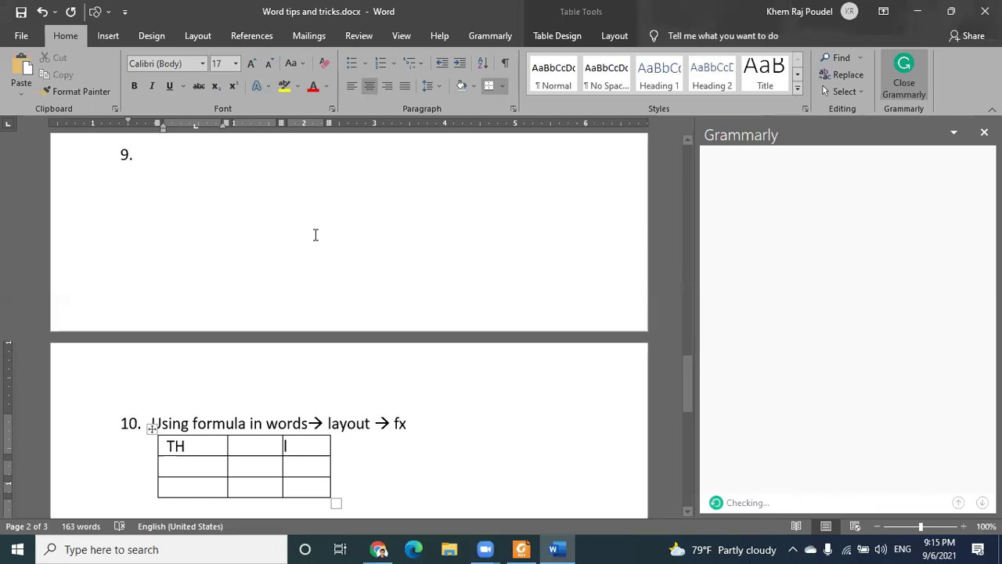
{"action": "left_click_drag", "start_coordinate": [168, 445], "coordinate": [322, 443]}
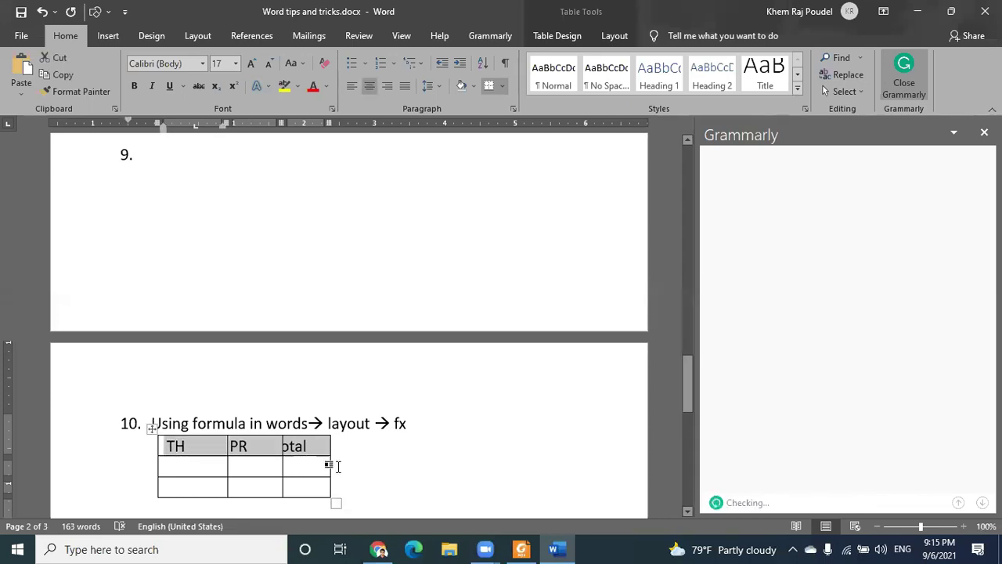
{"action": "mouse_move", "coordinate": [336, 502]}
{"action": "left_mouse_down"}
{"action": "mouse_move", "coordinate": [407, 507]}
{"action": "mouse_move", "coordinate": [465, 398]}
{"action": "left_mouse_up"}
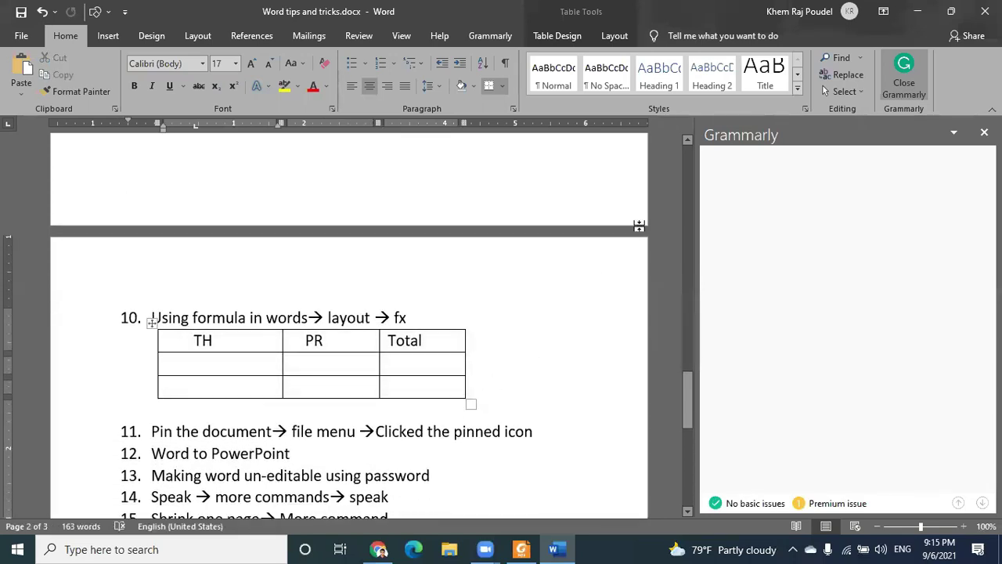
Correct the second row to 45 and 46 and clear the test total 91.
{"action": "left_click", "coordinate": [211, 364]}
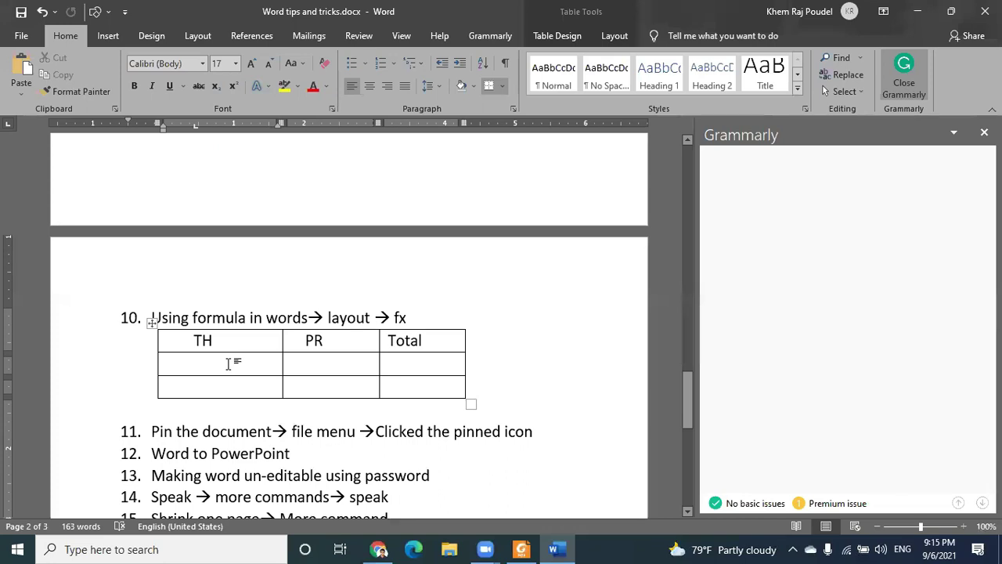
{"action": "type", "text": "3"}
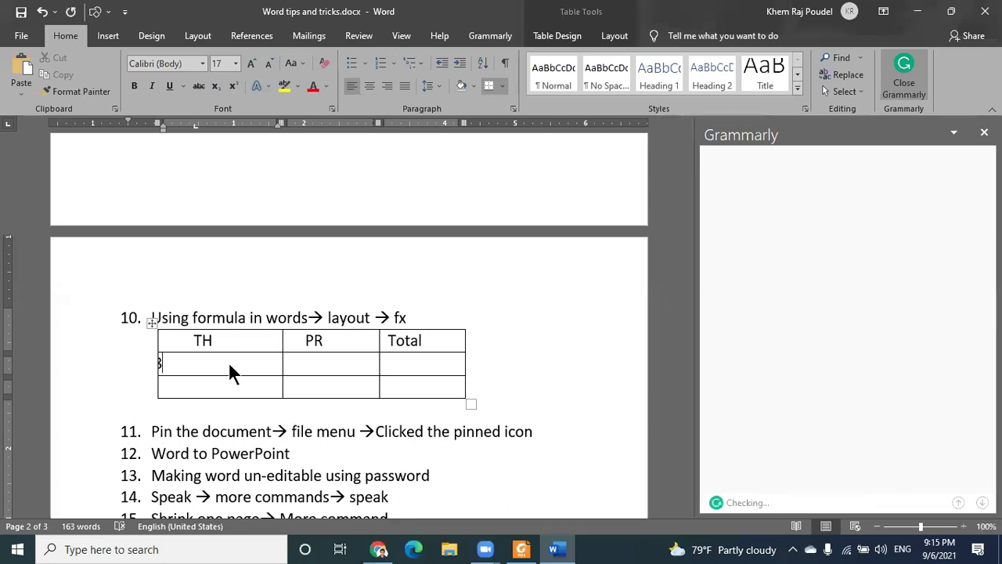
{"action": "key", "text": "ctrl+a"}
{"action": "left_click_drag", "start_coordinate": [165, 342], "coordinate": [413, 395]}
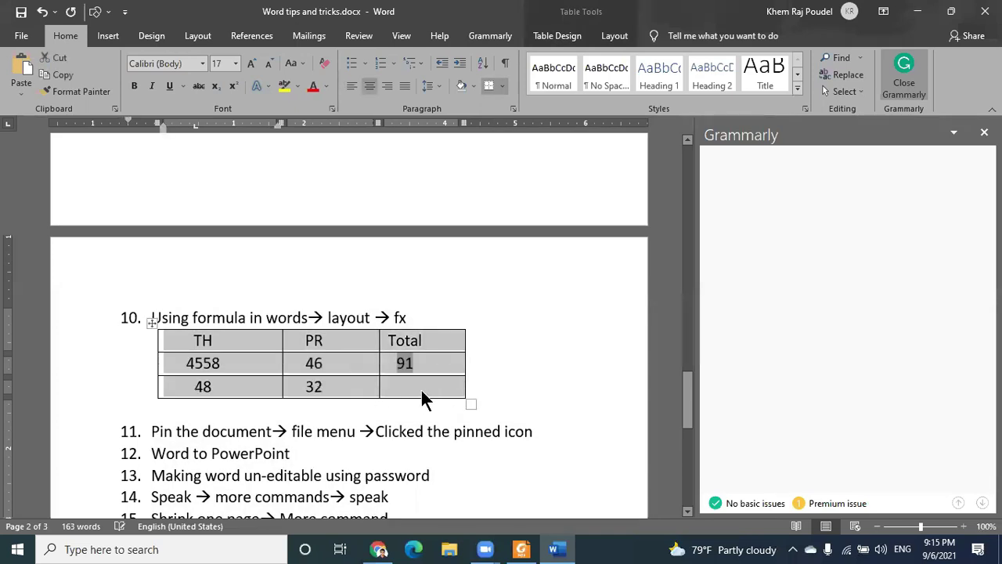
{"action": "left_click", "coordinate": [232, 364]}
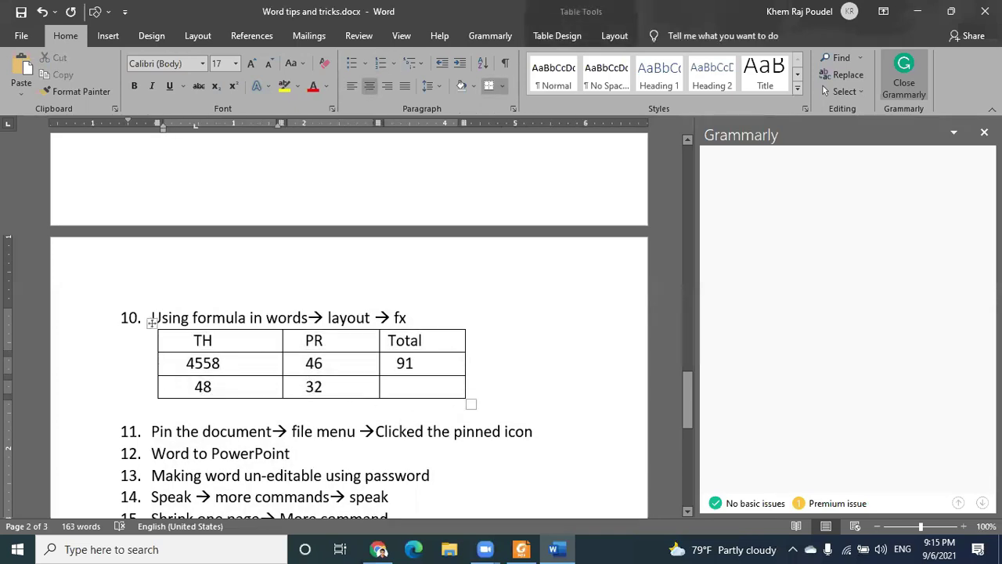
{"action": "key", "text": "BackSpace"}
{"action": "key", "text": "BackSpace"}
{"action": "left_click", "coordinate": [411, 363]}
{"action": "key", "text": "BackSpace"}
{"action": "key", "text": "BackSpace"}
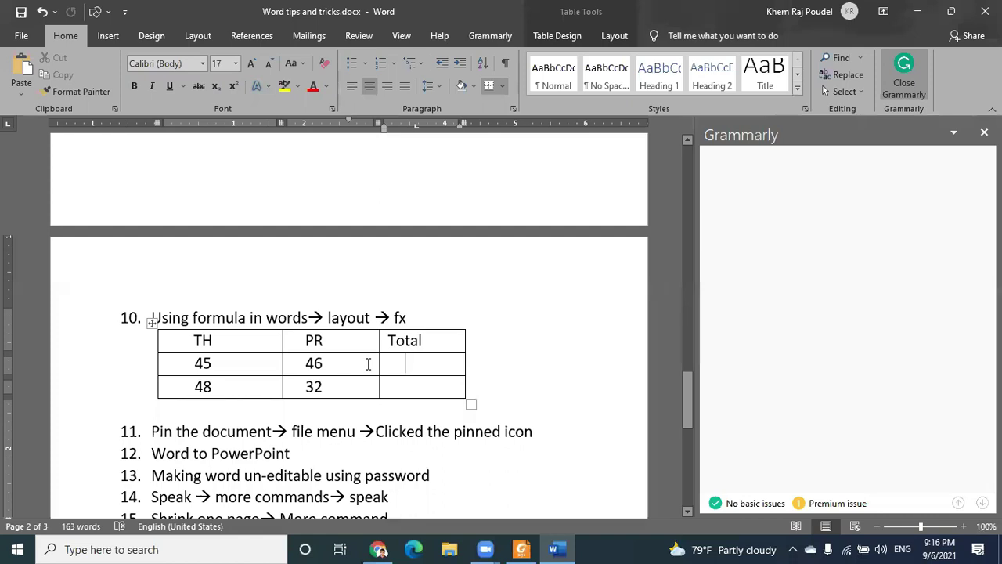
Add an empty row below the 48/32 row.
{"action": "left_click", "coordinate": [409, 382]}
{"action": "key", "text": "Tab"}
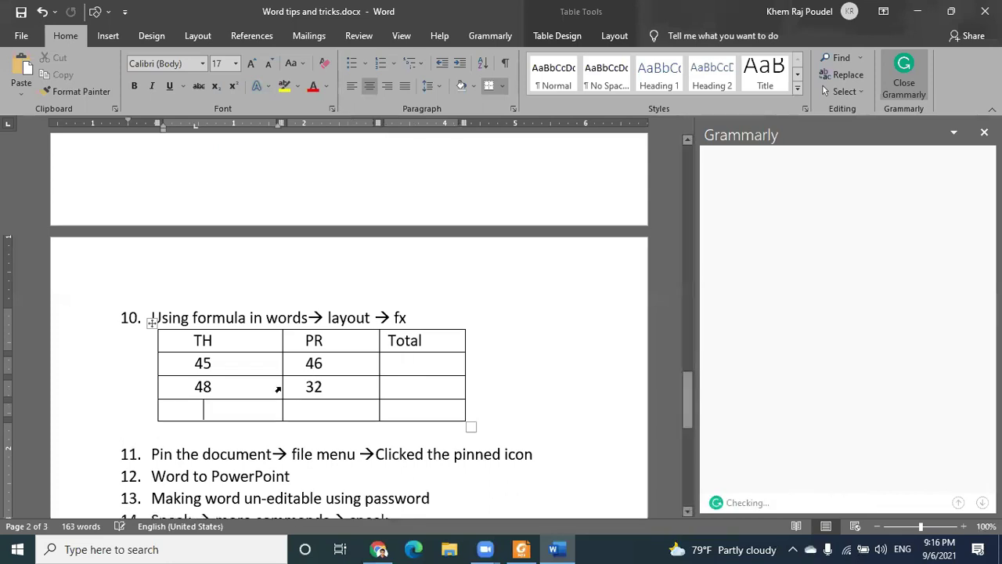
{"action": "left_click", "coordinate": [408, 363]}
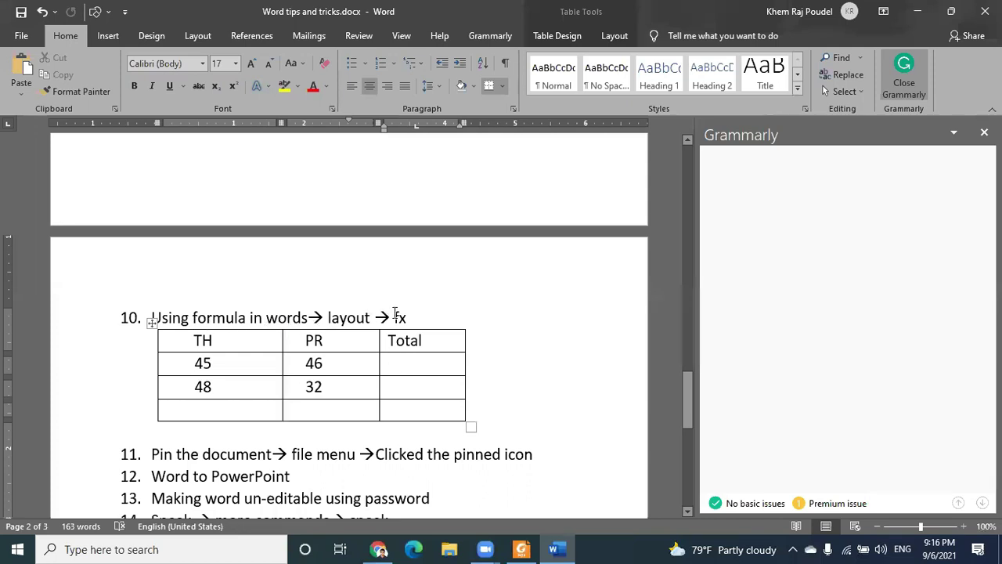
Show the Table Tools Layout commands with the caret in the 45/46 row's Total cell.
{"action": "left_click", "coordinate": [198, 36]}
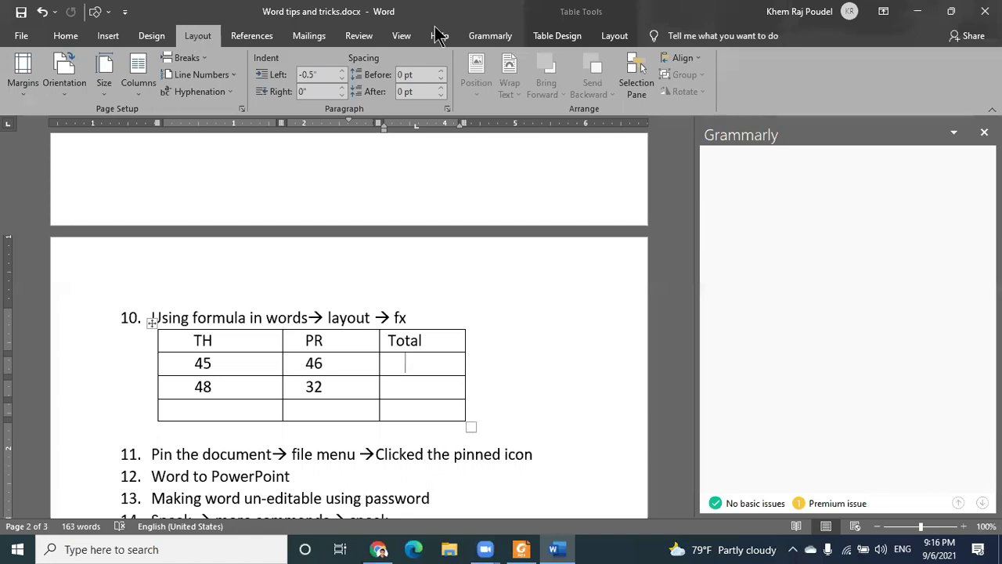
{"action": "left_click", "coordinate": [615, 36]}
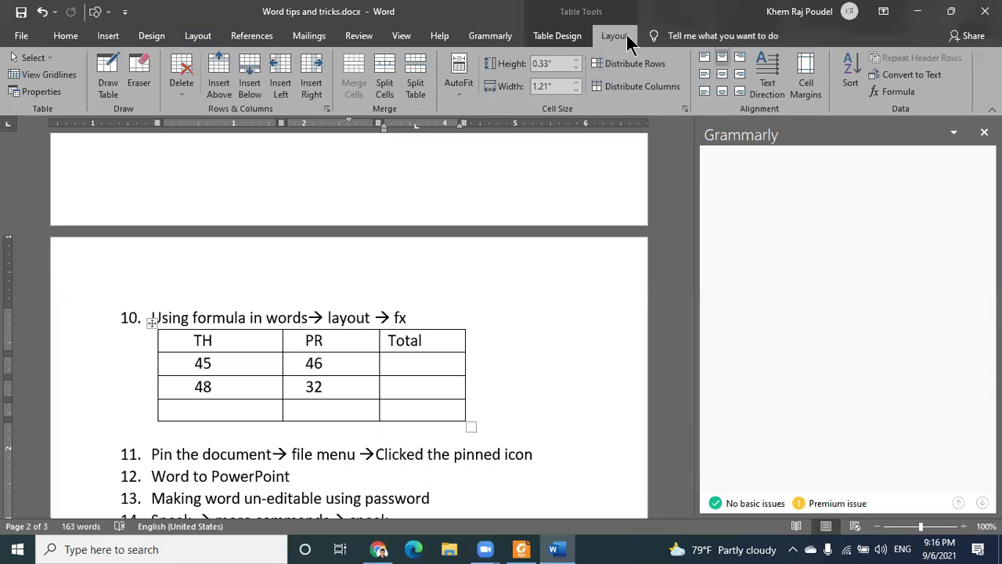
{"action": "left_click", "coordinate": [480, 278]}
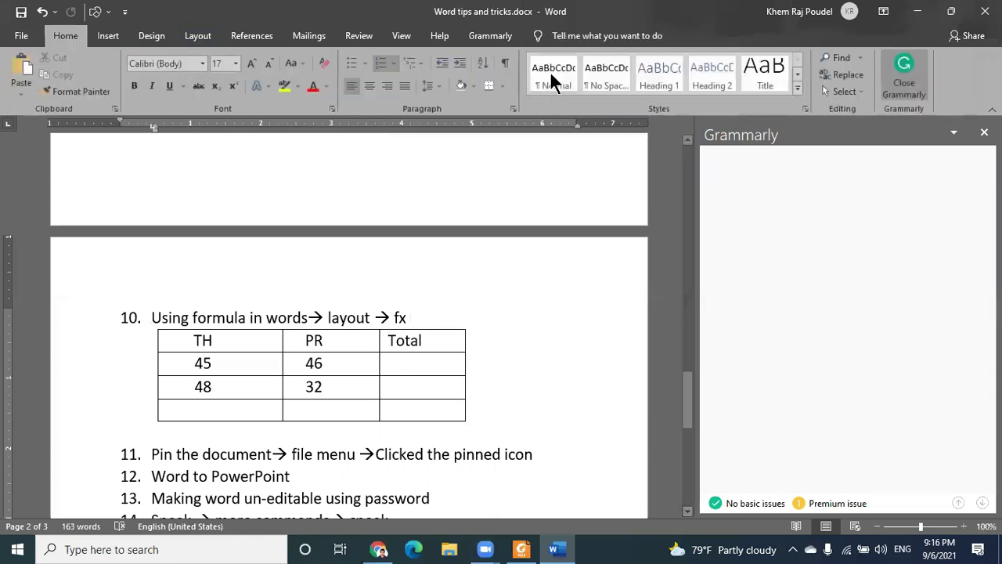
{"action": "left_click", "coordinate": [422, 364]}
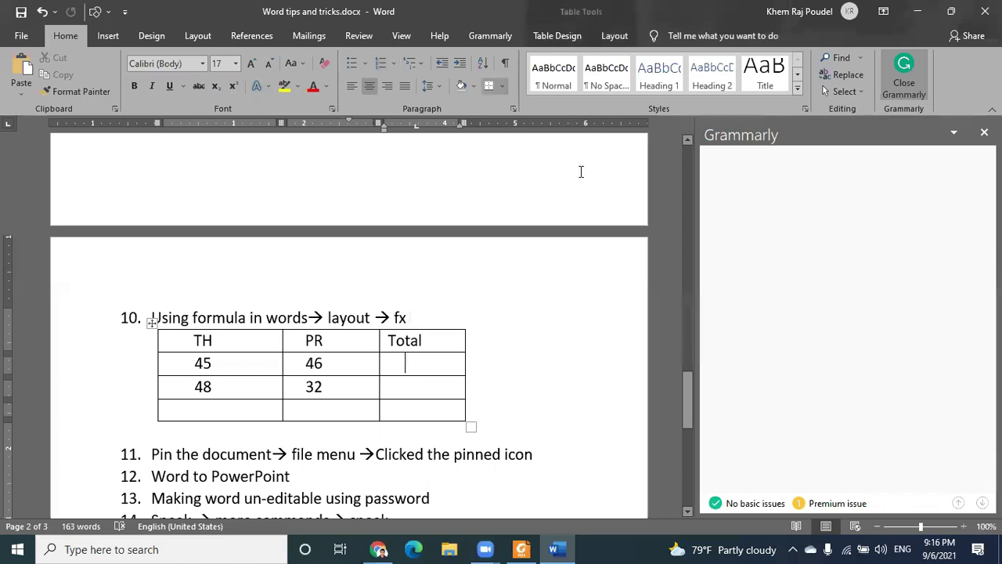
{"action": "left_click", "coordinate": [613, 36]}
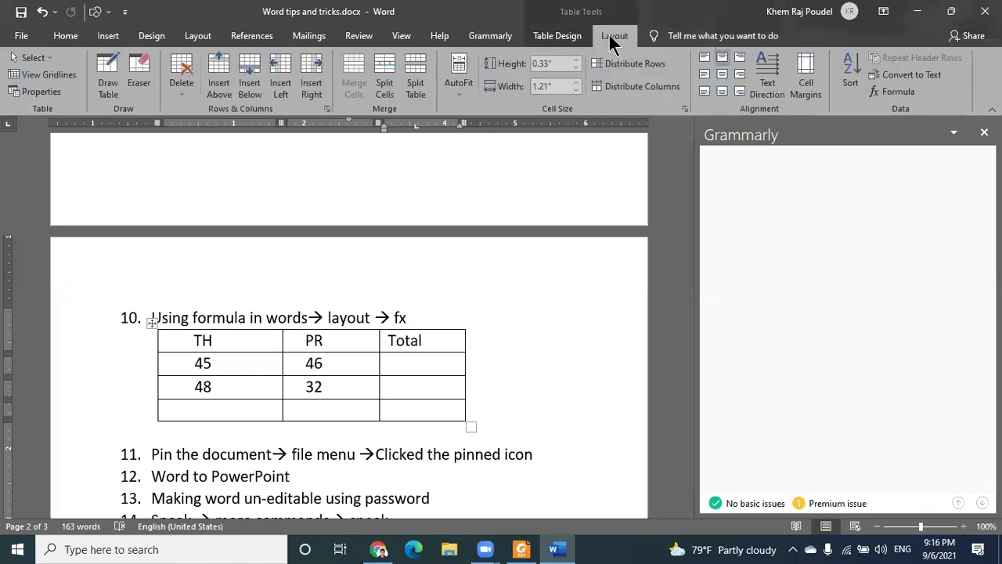
Insert =SUM(LEFT) formulas in both Total cells, giving 91 and 80.
{"action": "left_click", "coordinate": [904, 93]}
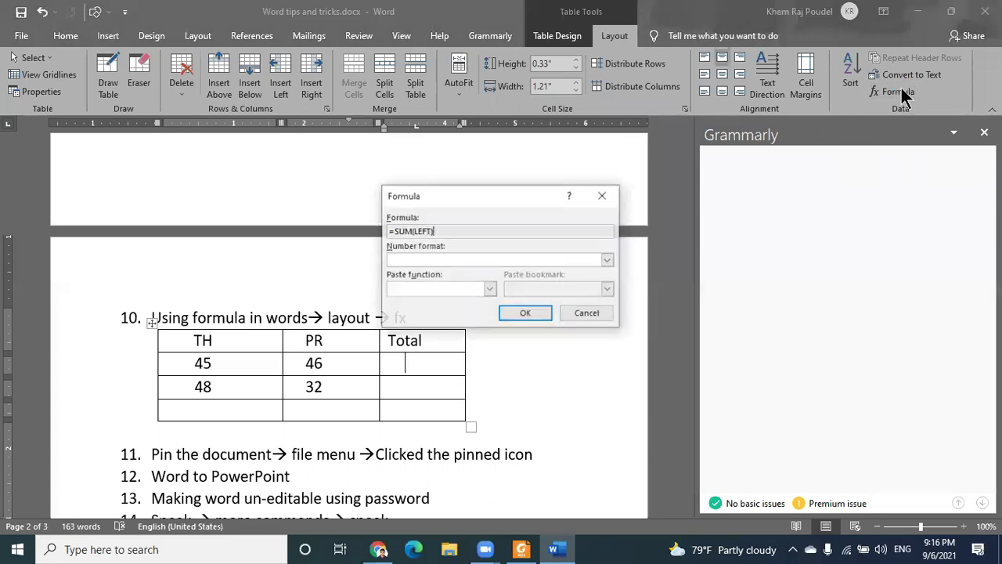
{"action": "left_click_drag", "start_coordinate": [494, 193], "coordinate": [595, 163]}
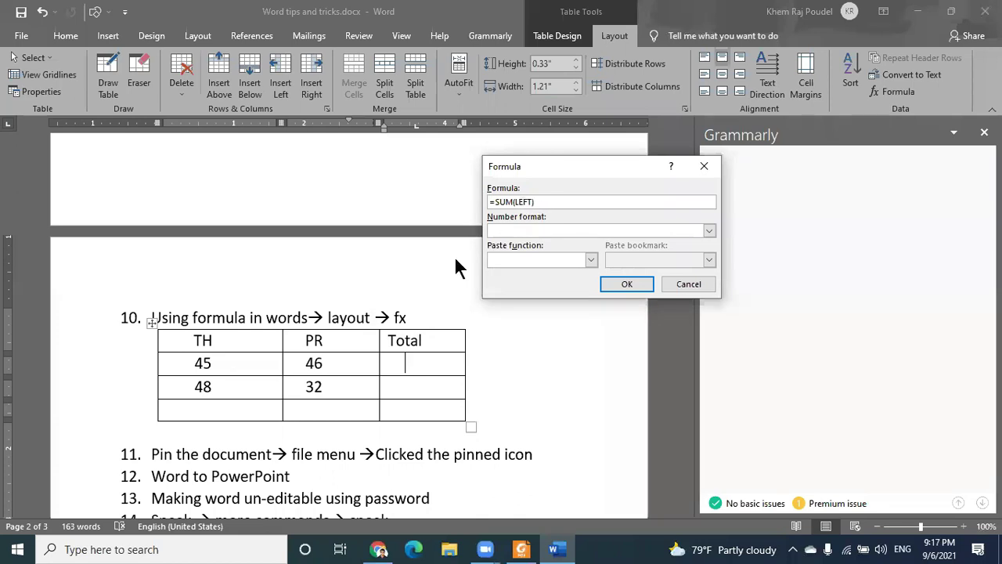
{"action": "left_click", "coordinate": [612, 287]}
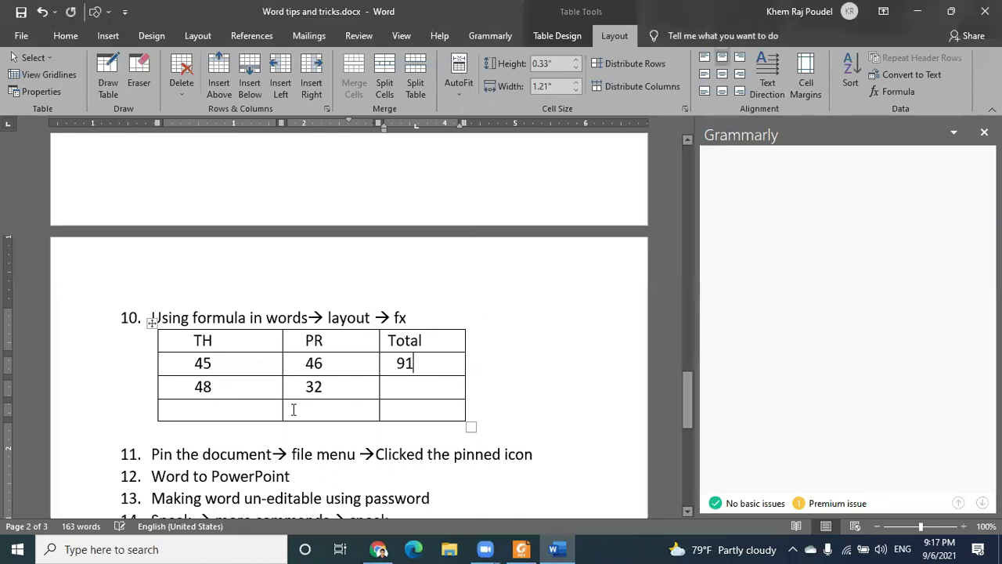
{"action": "left_click", "coordinate": [898, 96]}
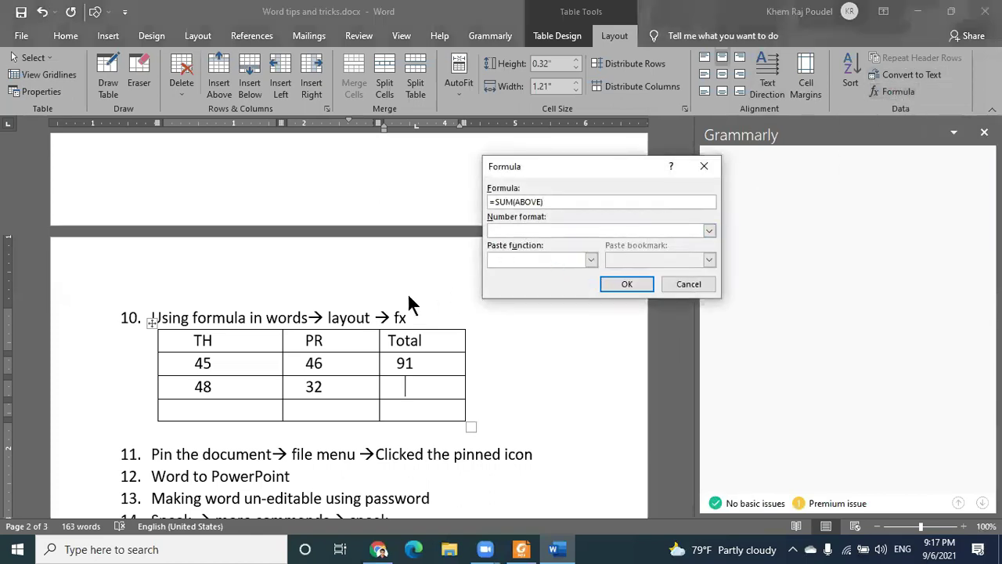
{"action": "left_click", "coordinate": [591, 260]}
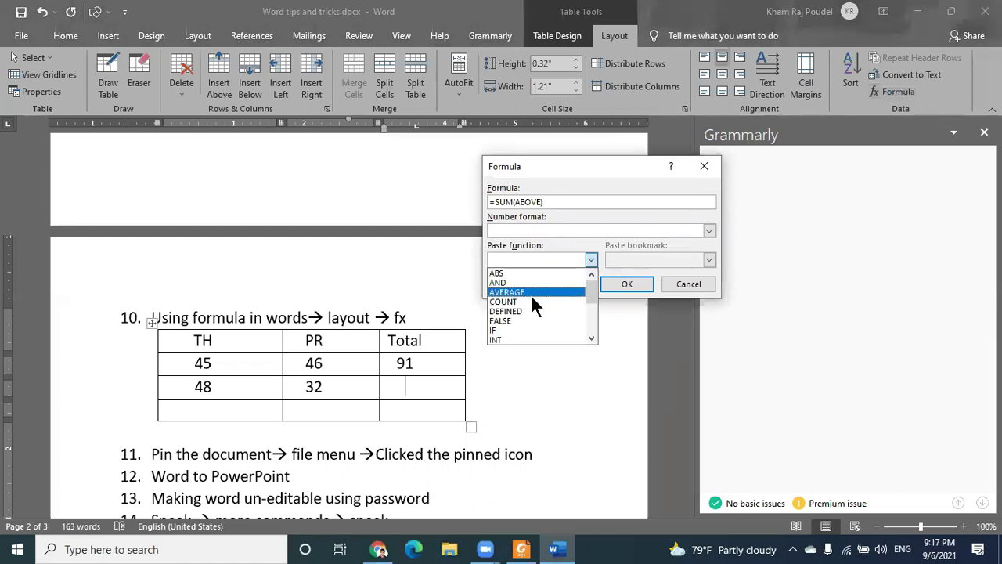
{"action": "left_click", "coordinate": [561, 201]}
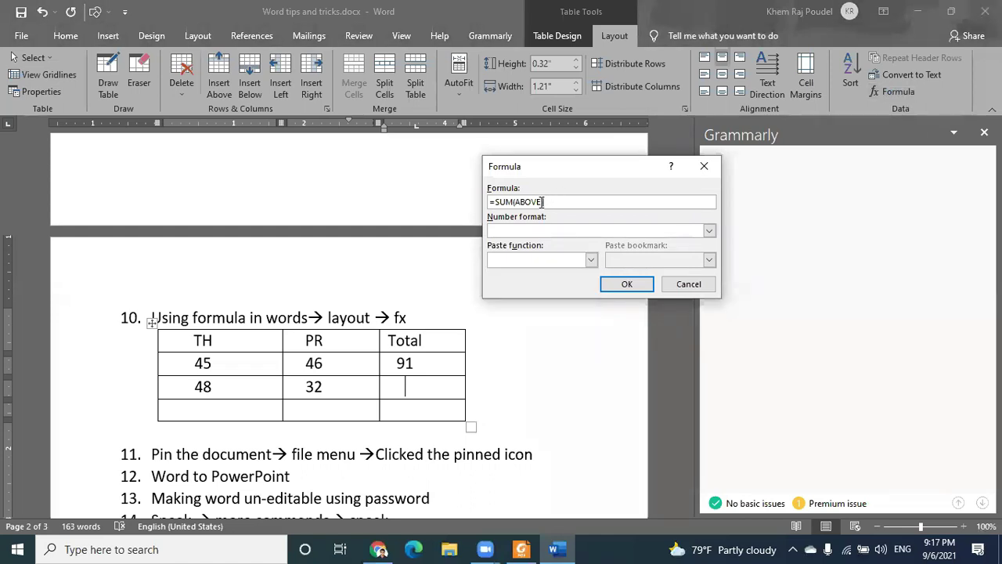
{"action": "key", "text": "BackSpace"}
{"action": "key", "text": "BackSpace"}
{"action": "key", "text": "BackSpace"}
{"action": "key", "text": "BackSpace"}
{"action": "key", "text": "BackSpace"}
{"action": "key", "text": "BackSpace"}
{"action": "type", "text": "LEFT)"}
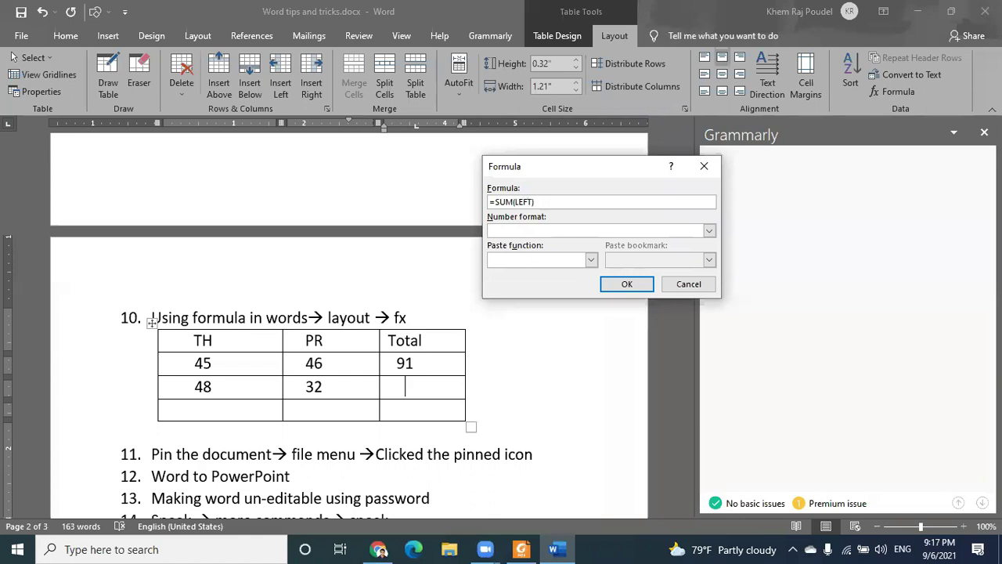
{"action": "key", "text": "Return"}
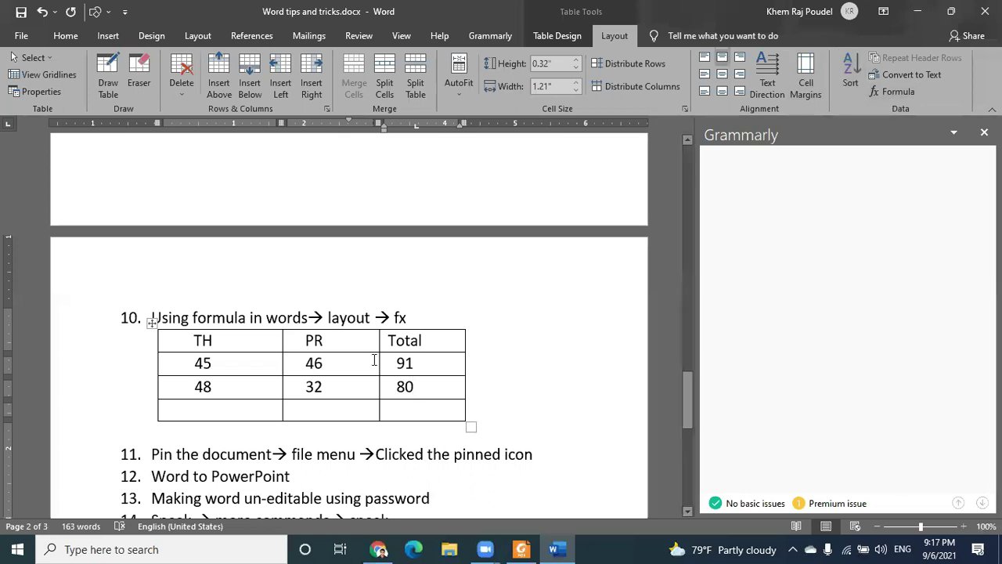
Insert an =MAX(ABOVE) formula in the bottom TH cell, giving 48.
{"action": "left_click", "coordinate": [212, 408]}
{"action": "left_click", "coordinate": [898, 92]}
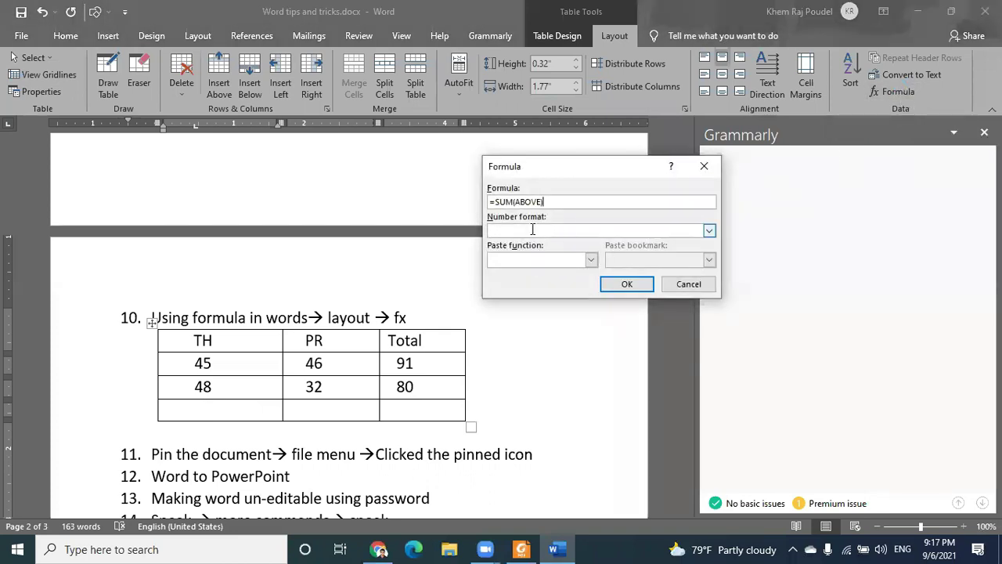
{"action": "left_click", "coordinate": [590, 259]}
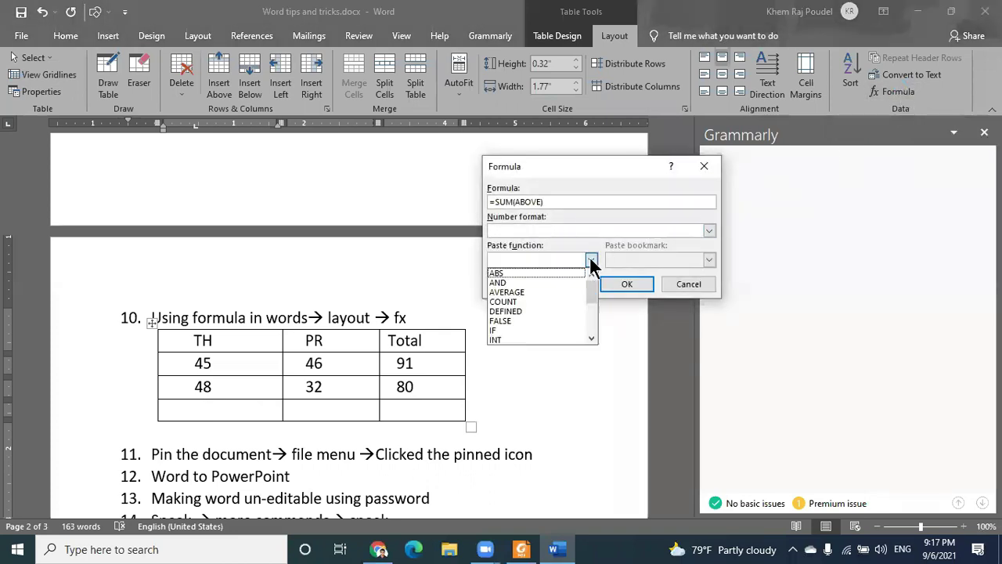
{"action": "scroll", "coordinate": [518, 308], "scroll_direction": "down", "scroll_amount": 1}
{"action": "left_click", "coordinate": [509, 312]}
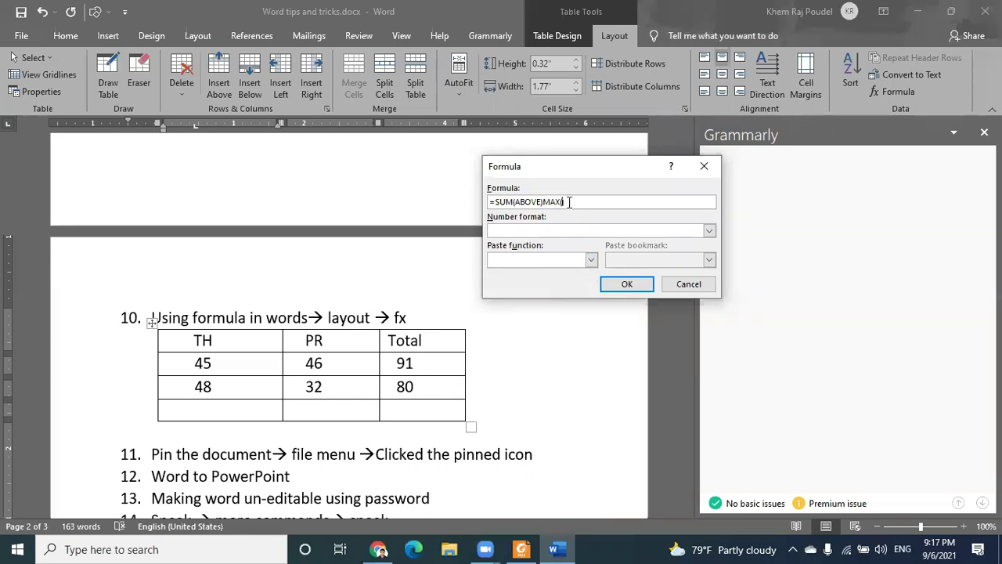
{"action": "left_click", "coordinate": [543, 201]}
{"action": "key", "text": "BackSpace"}
{"action": "key", "text": "BackSpace"}
{"action": "key", "text": "BackSpace"}
{"action": "key", "text": "BackSpace"}
{"action": "key", "text": "BackSpace"}
{"action": "key", "text": "BackSpace"}
{"action": "type", "text": "="}
{"action": "left_click", "coordinate": [535, 197]}
{"action": "type", "text": "ABOVE"}
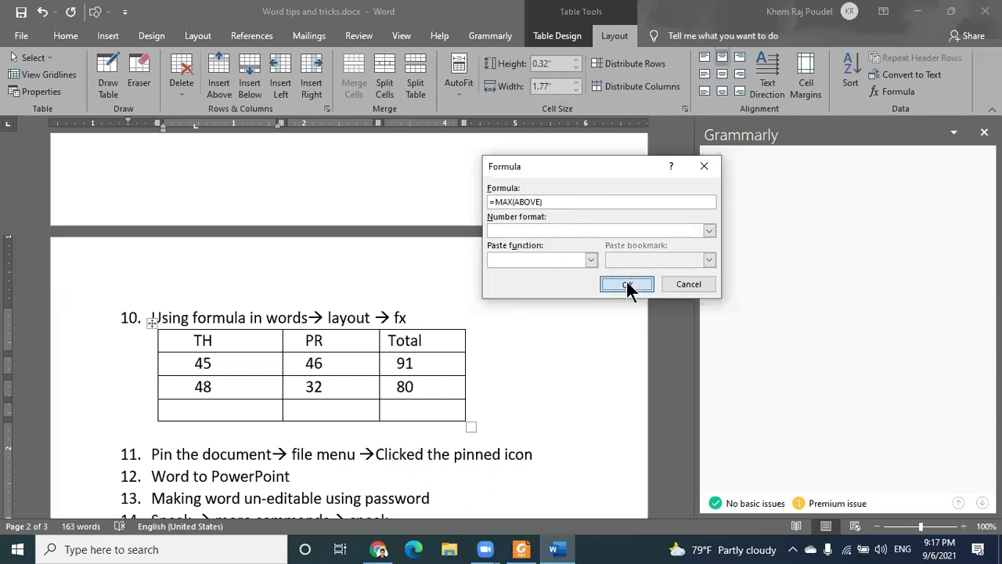
{"action": "left_click", "coordinate": [626, 284]}
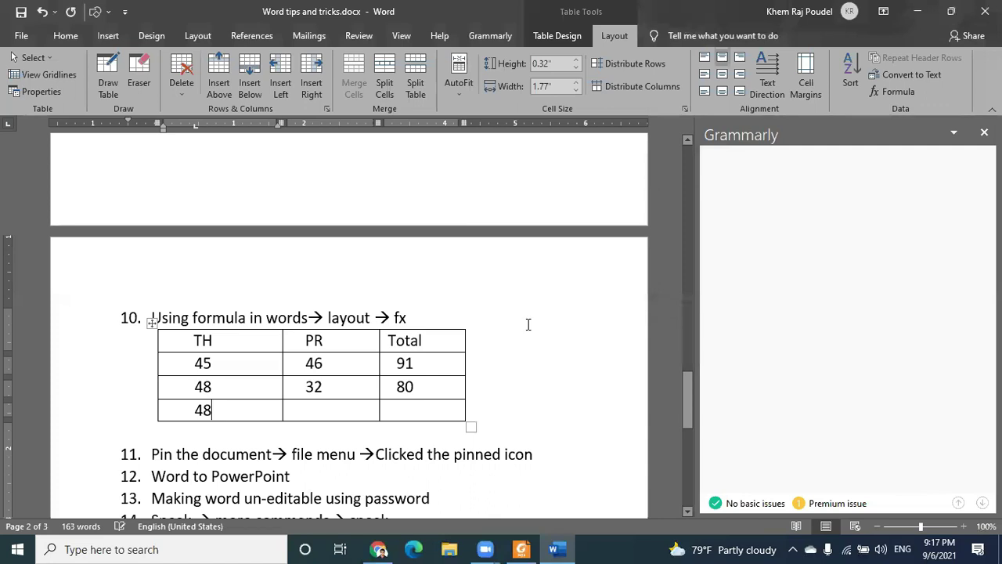
Delete the 48 from the bottom TH cell, leaving the last row empty.
{"action": "left_click", "coordinate": [183, 407]}
{"action": "right_click", "coordinate": [182, 411]}
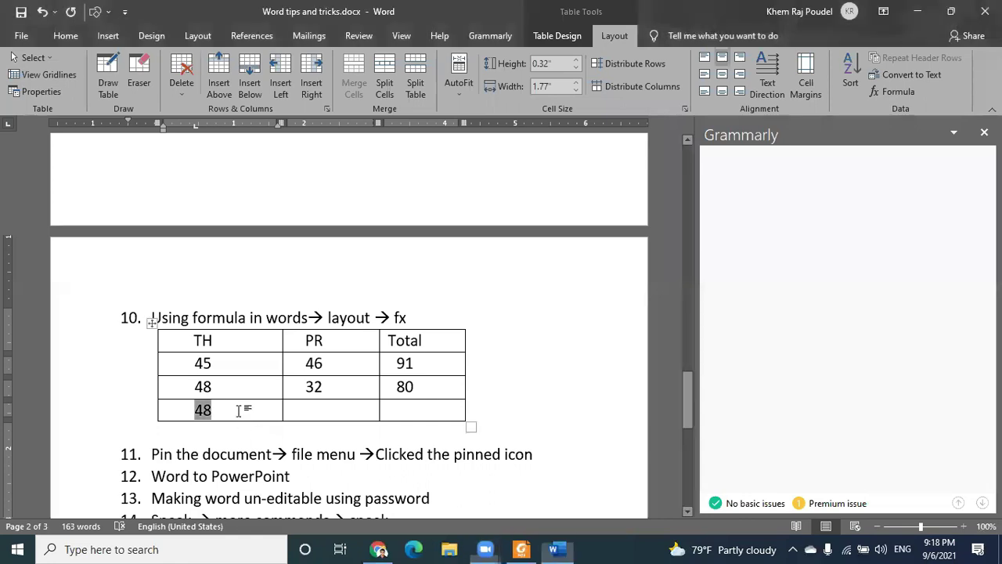
{"action": "key", "text": "Delete"}
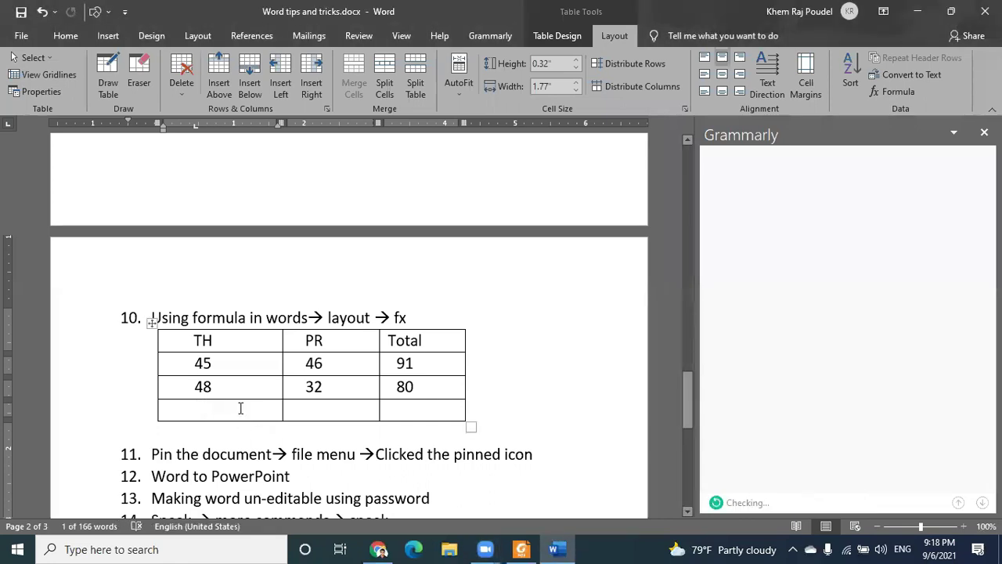
{"action": "scroll", "coordinate": [239, 410], "scroll_direction": "down", "scroll_amount": 1}
{"action": "scroll", "coordinate": [332, 229], "scroll_direction": "down", "scroll_amount": 2}
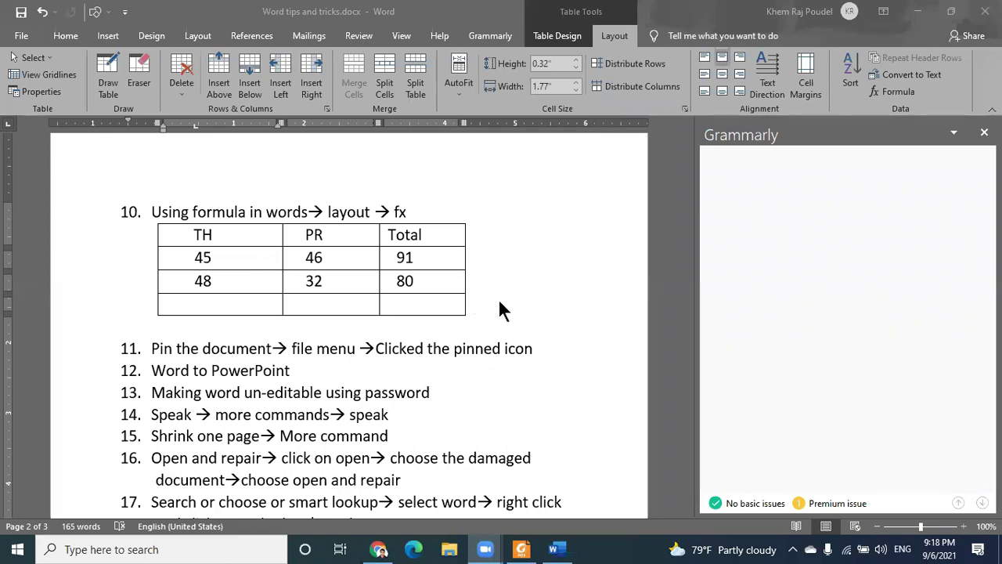
{"action": "scroll", "coordinate": [498, 299], "scroll_direction": "down", "scroll_amount": 1}
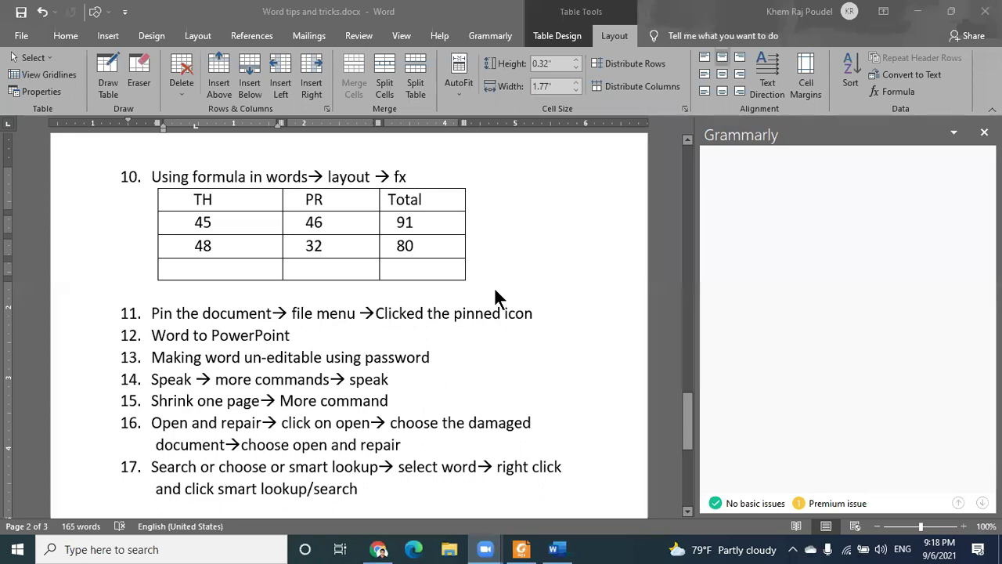
{"action": "scroll", "coordinate": [495, 288], "scroll_direction": "down", "scroll_amount": 1}
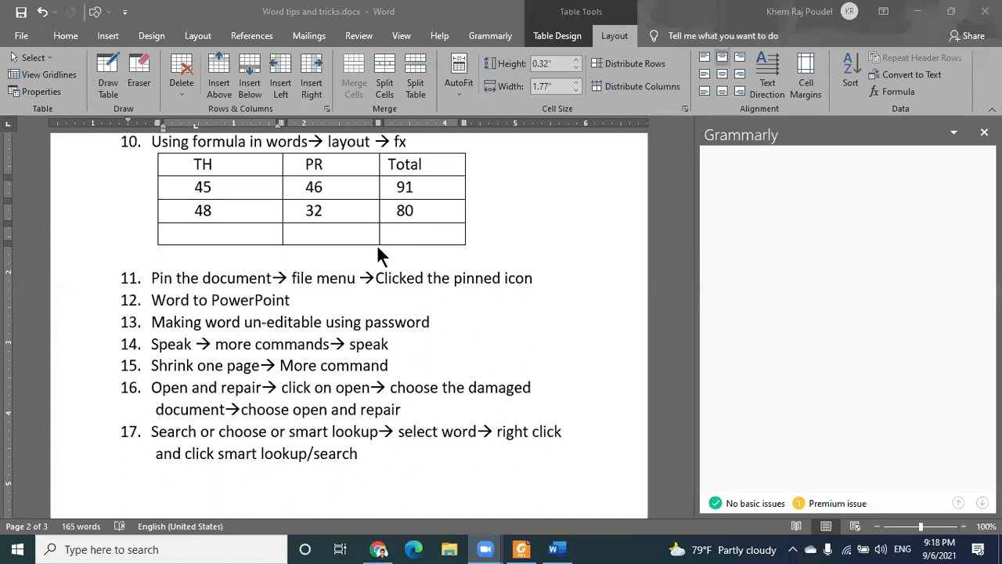
{"action": "left_click", "coordinate": [899, 92]}
{"action": "left_click", "coordinate": [899, 92]}
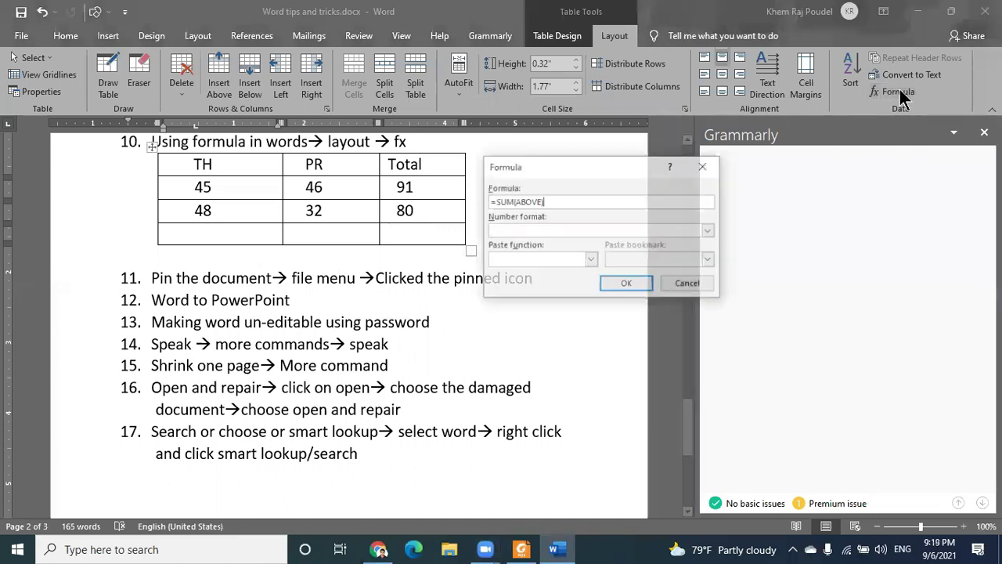
{"action": "left_click", "coordinate": [592, 259]}
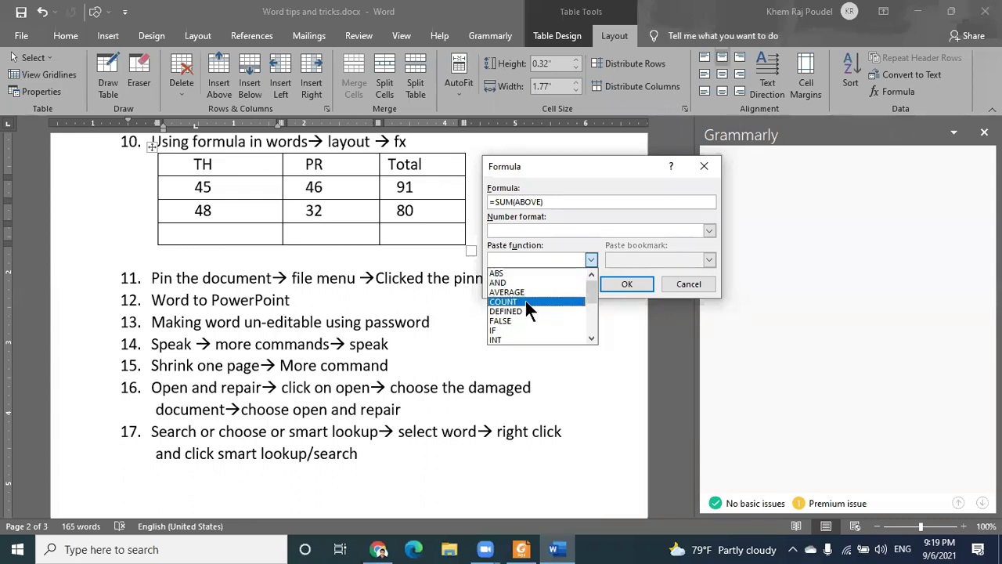
{"action": "scroll", "coordinate": [525, 310], "scroll_direction": "down", "scroll_amount": 1}
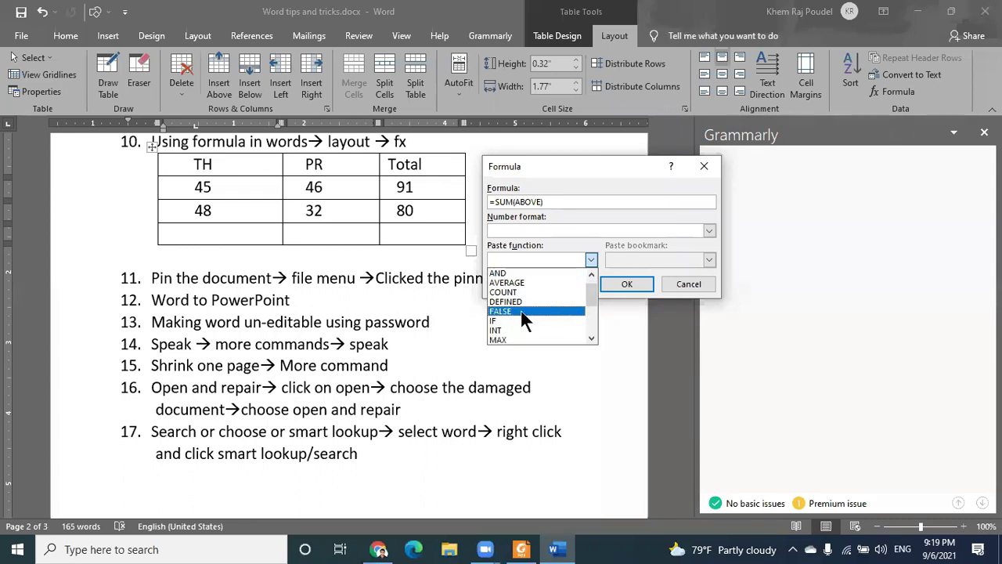
{"action": "scroll", "coordinate": [520, 308], "scroll_direction": "down", "scroll_amount": 1}
{"action": "scroll", "coordinate": [509, 293], "scroll_direction": "down", "scroll_amount": 2}
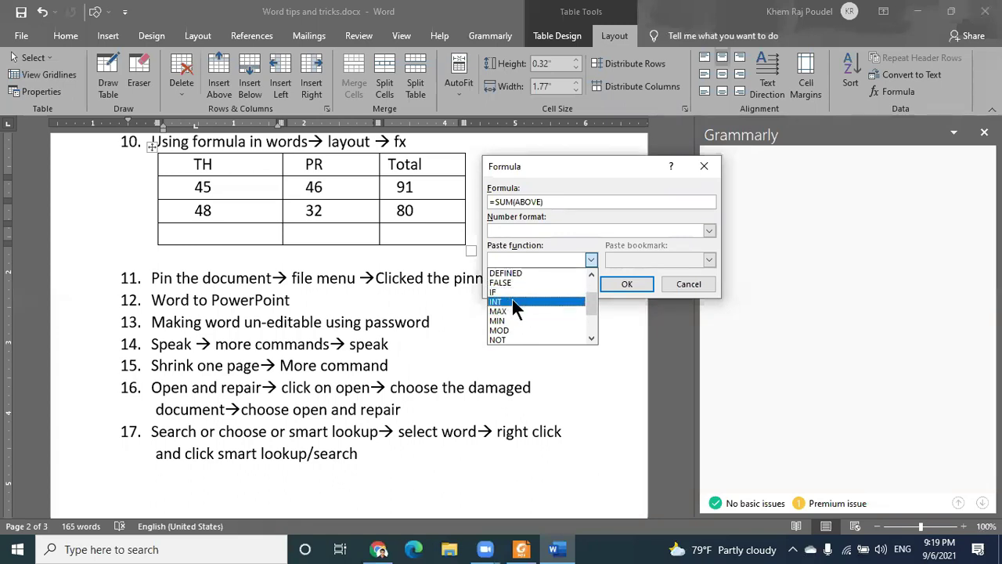
{"action": "scroll", "coordinate": [512, 299], "scroll_direction": "down", "scroll_amount": 1}
{"action": "scroll", "coordinate": [511, 297], "scroll_direction": "down", "scroll_amount": 1}
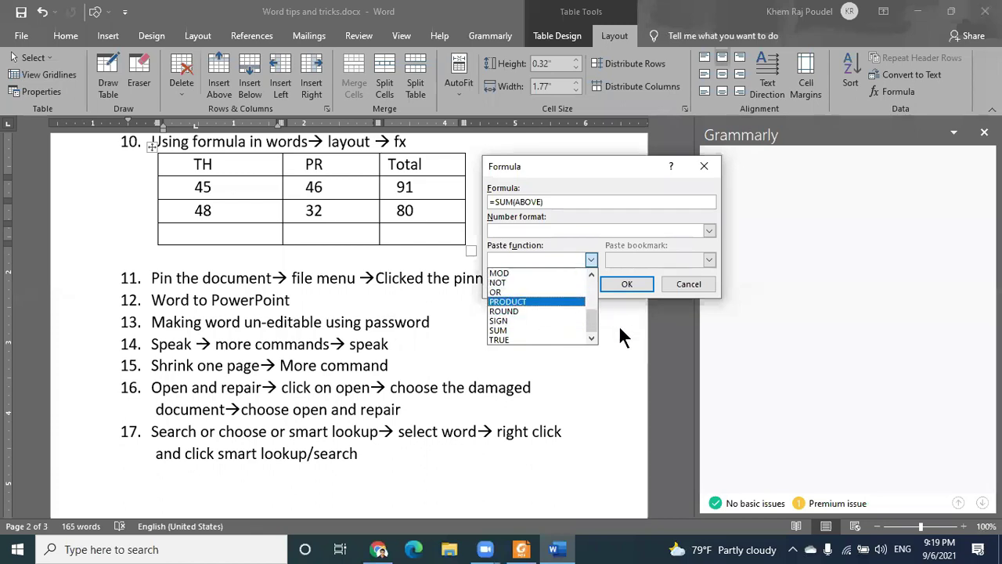
{"action": "left_click", "coordinate": [682, 282]}
{"action": "left_click", "coordinate": [683, 282]}
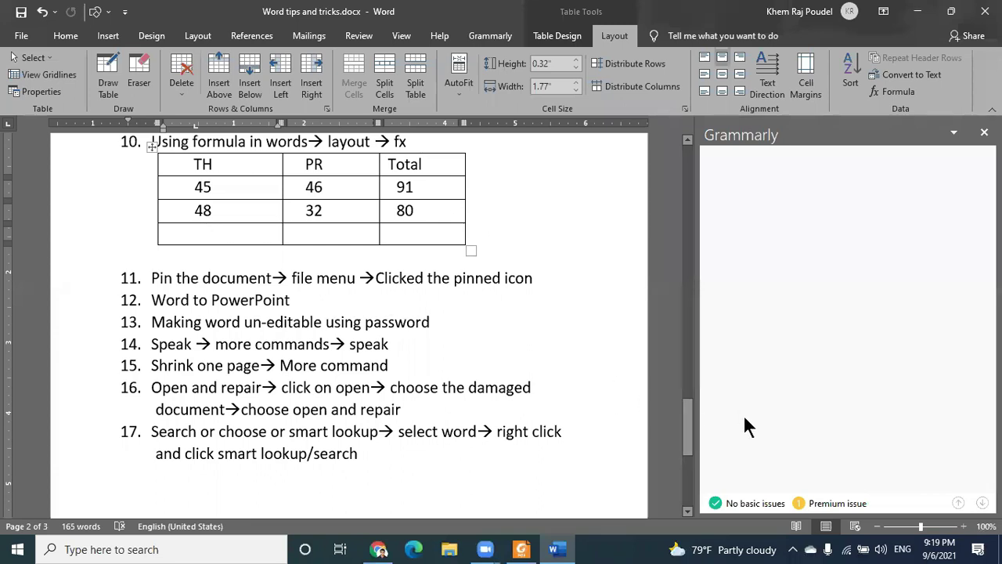
{"action": "left_click", "coordinate": [160, 258]}
{"action": "type", "text": "HE IS"}
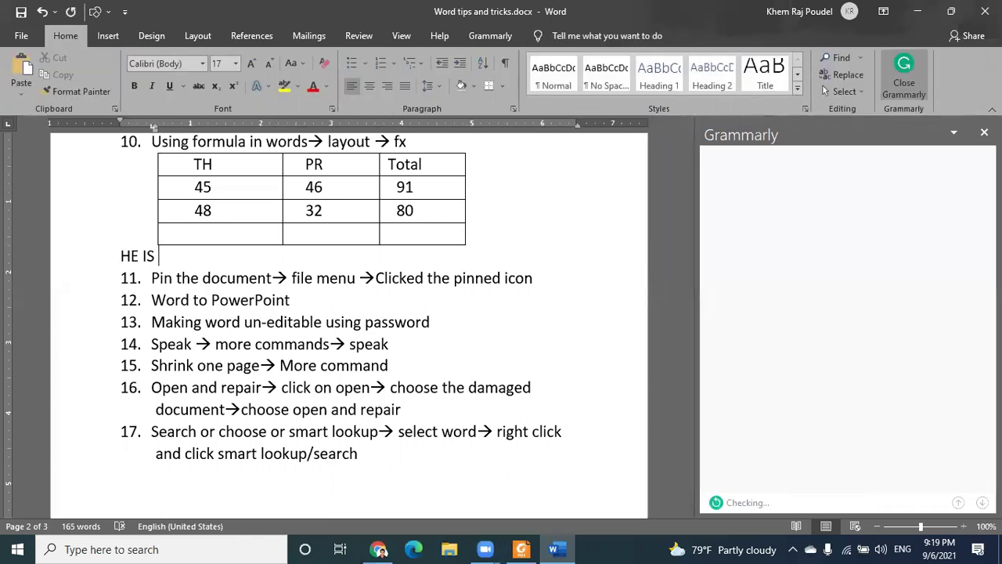
{"action": "type", "text": "K DOING BUT NOT GOING."}
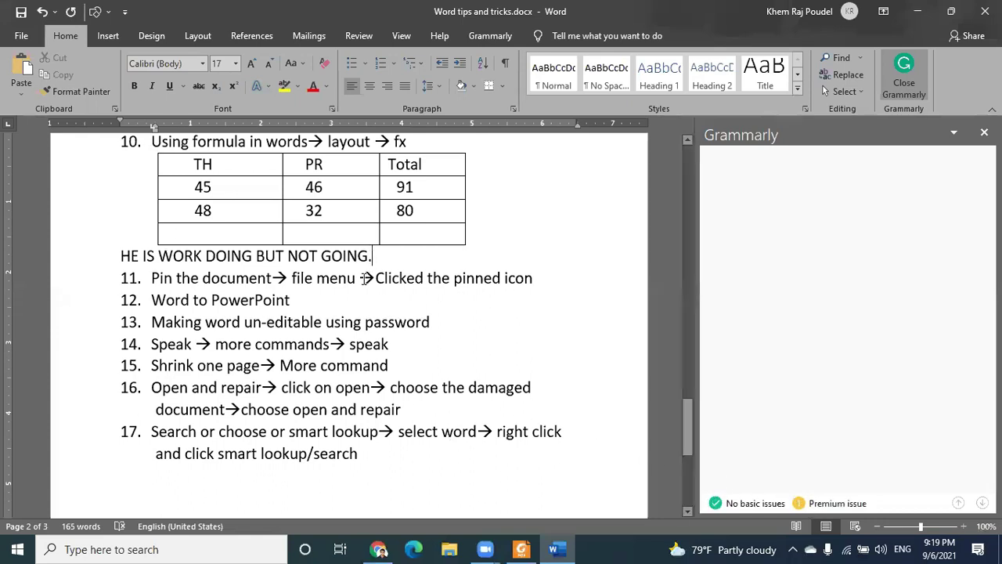
{"action": "left_click_drag", "start_coordinate": [374, 256], "coordinate": [85, 261]}
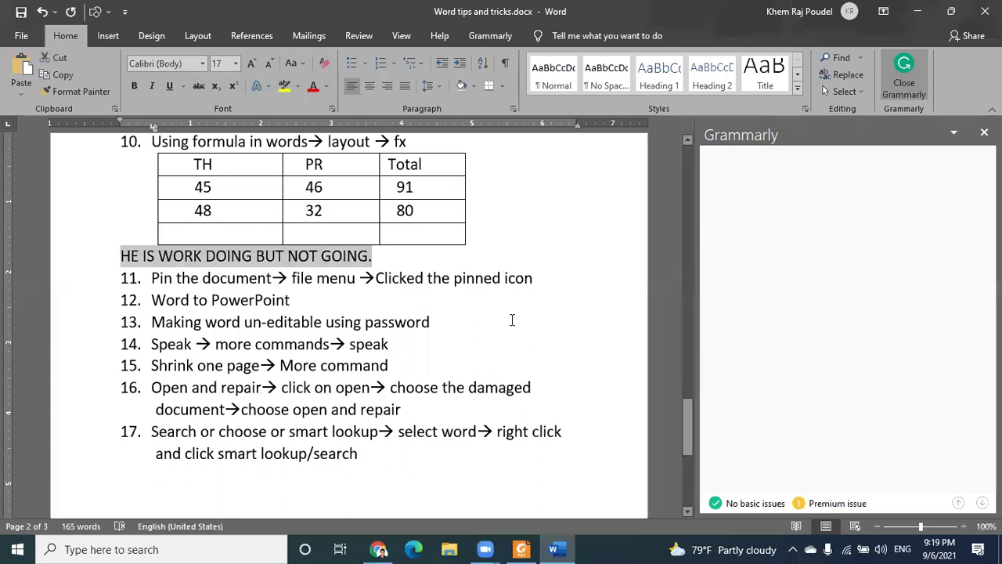
{"action": "left_click", "coordinate": [380, 251]}
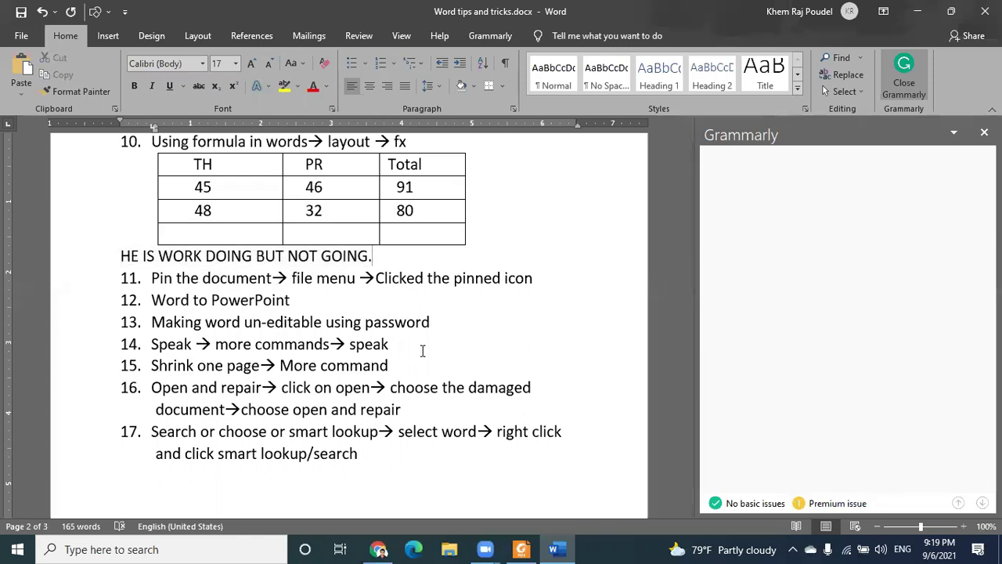
{"action": "left_click_drag", "start_coordinate": [376, 261], "coordinate": [89, 260]}
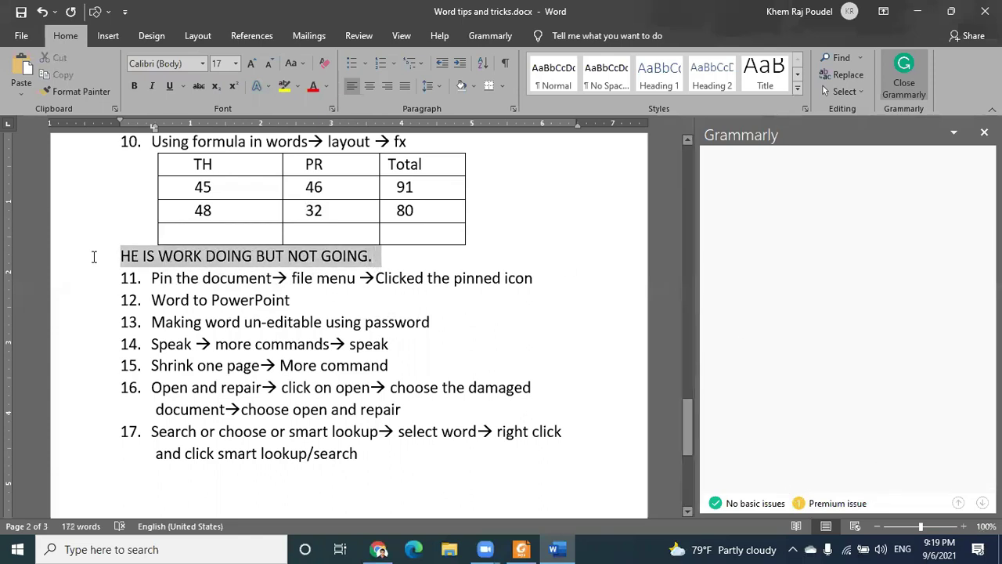
{"action": "key", "text": "Delete"}
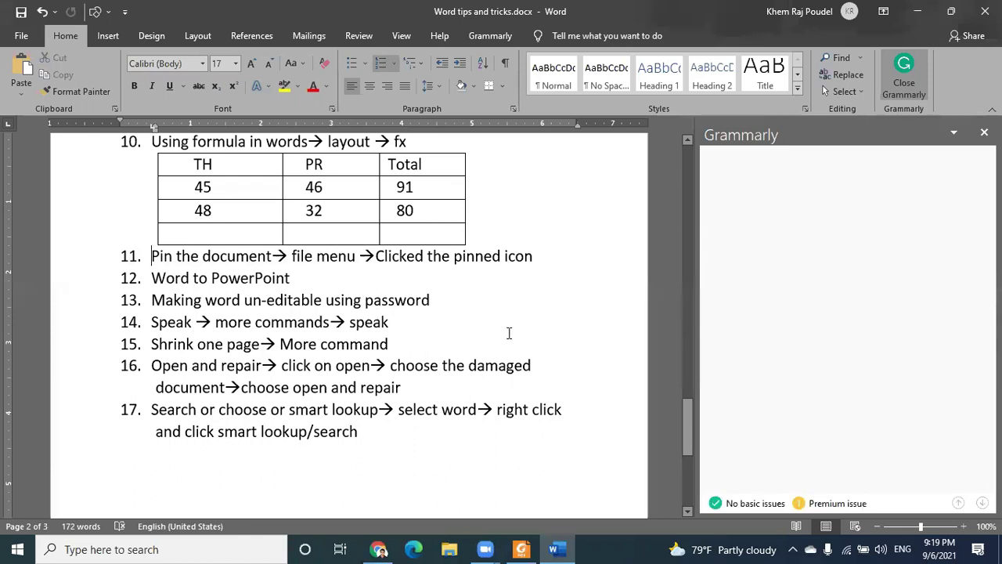
Bold list item 11, 'Pin the document→ file menu →Clicked the pinned icon'.
{"action": "left_click", "coordinate": [818, 509]}
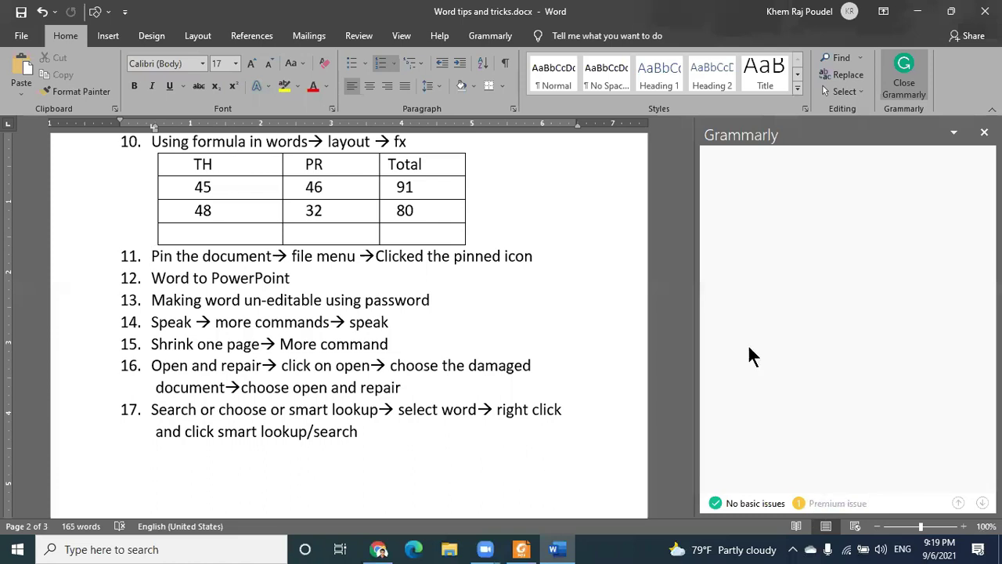
{"action": "left_click", "coordinate": [917, 11]}
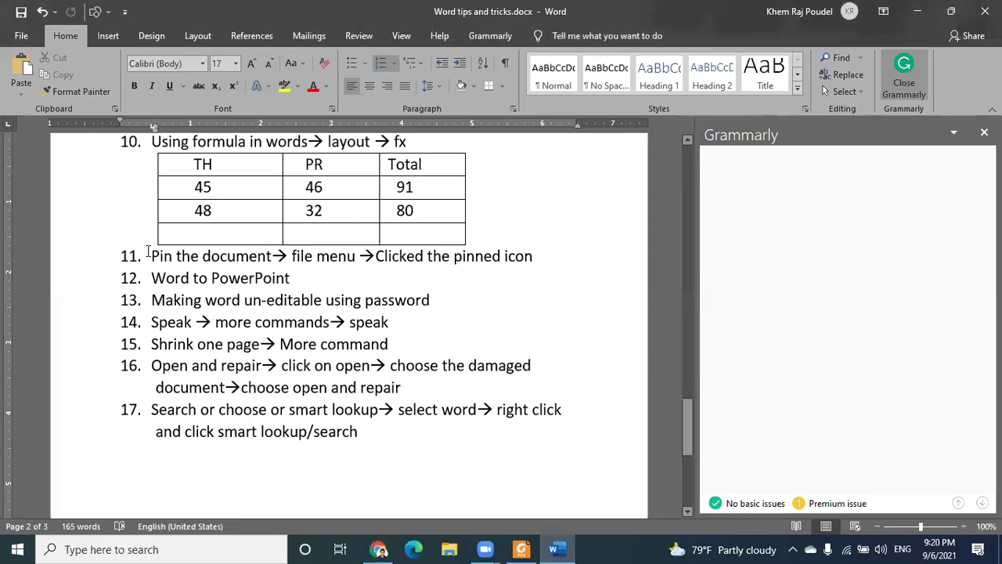
{"action": "left_click_drag", "start_coordinate": [151, 252], "coordinate": [530, 251]}
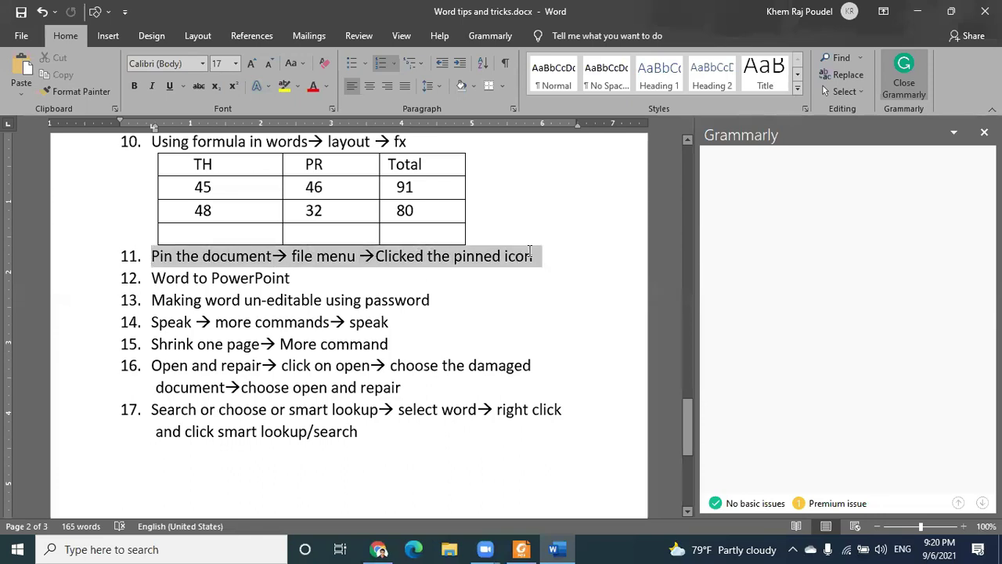
{"action": "key", "text": "ctrl+b"}
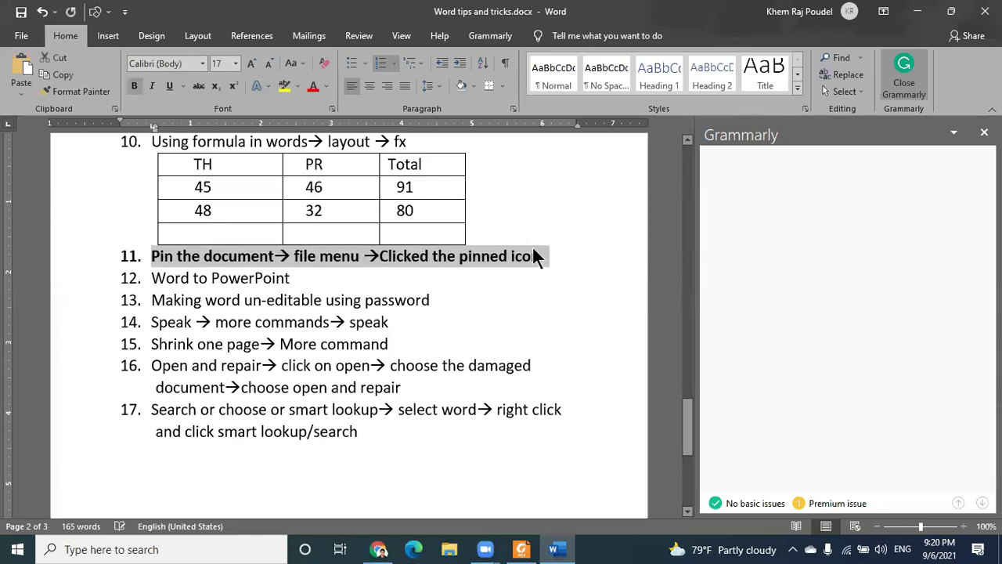
{"action": "key", "text": "alt+Tab"}
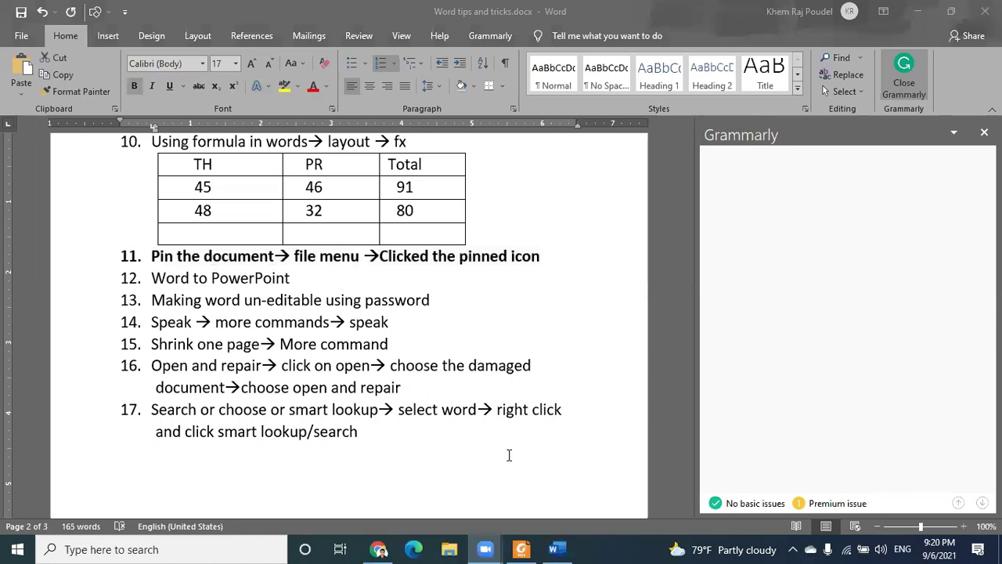
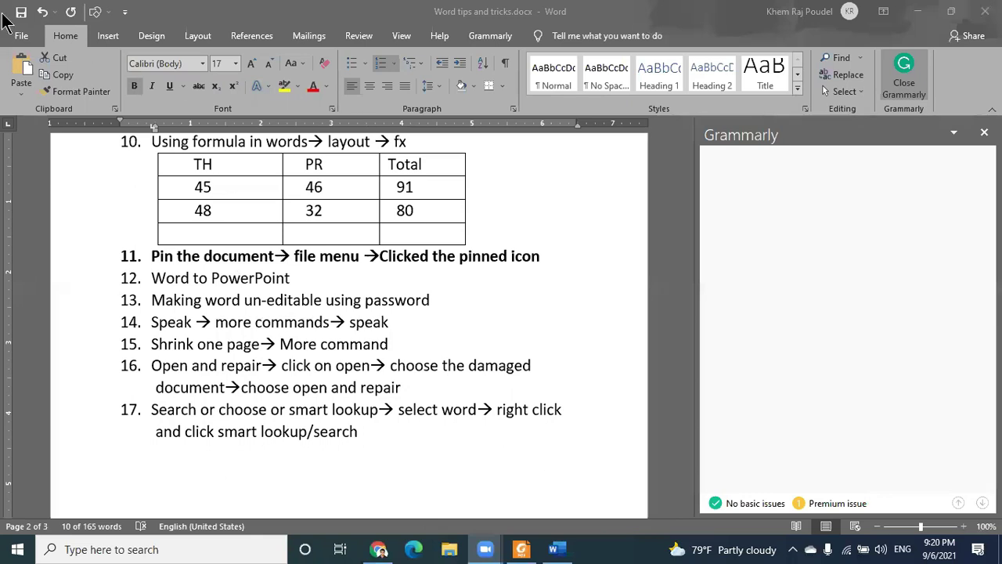
Minimize the Word window holding Word tips and tricks.docx to reveal the desktop.
{"action": "left_click", "coordinate": [21, 39]}
{"action": "left_click", "coordinate": [22, 39]}
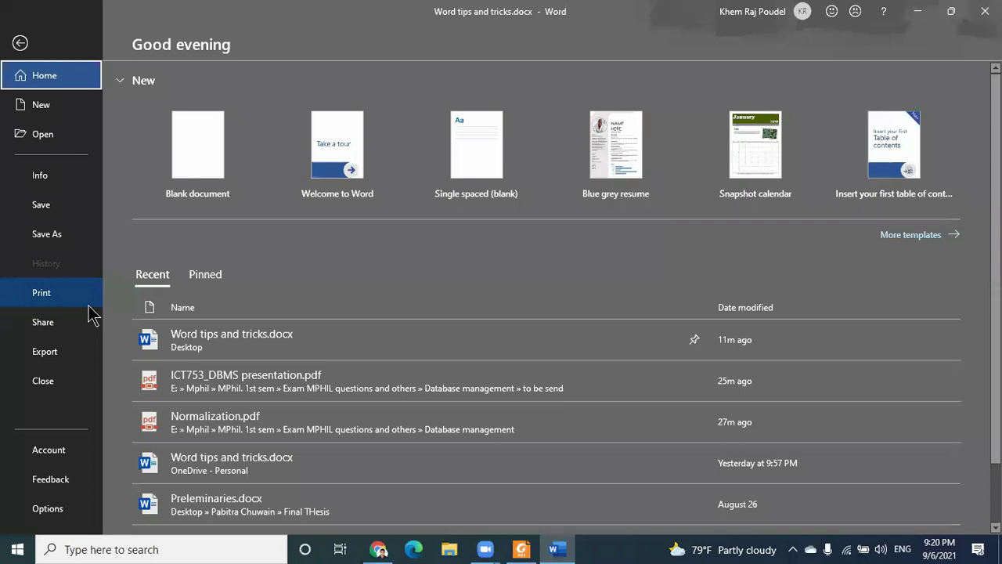
{"action": "left_click", "coordinate": [928, 10]}
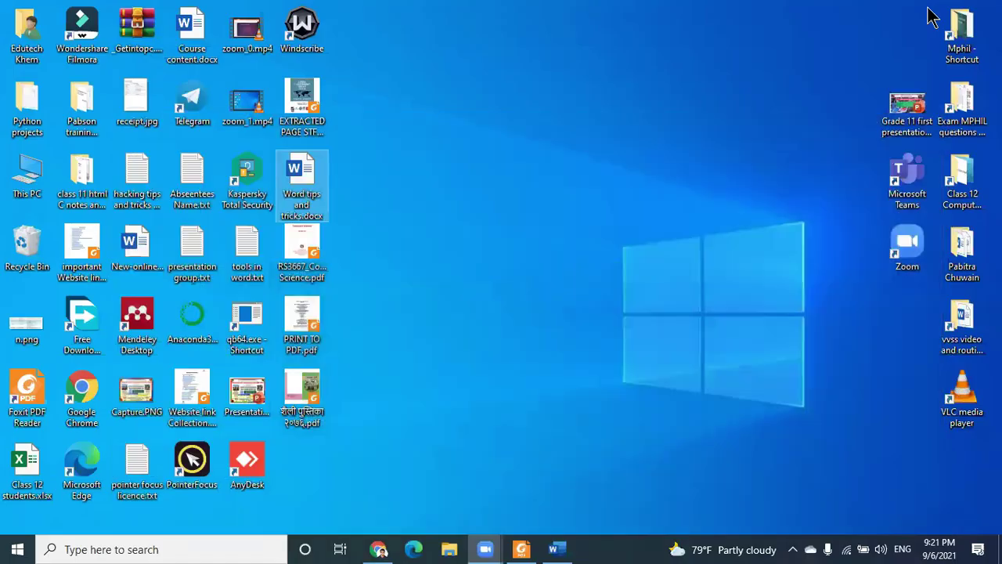
Open chapter 2_DBMS _2078.pptx from Class 12 Computer Science notes > New Course.
{"action": "left_click", "coordinate": [962, 335]}
{"action": "left_click", "coordinate": [966, 190]}
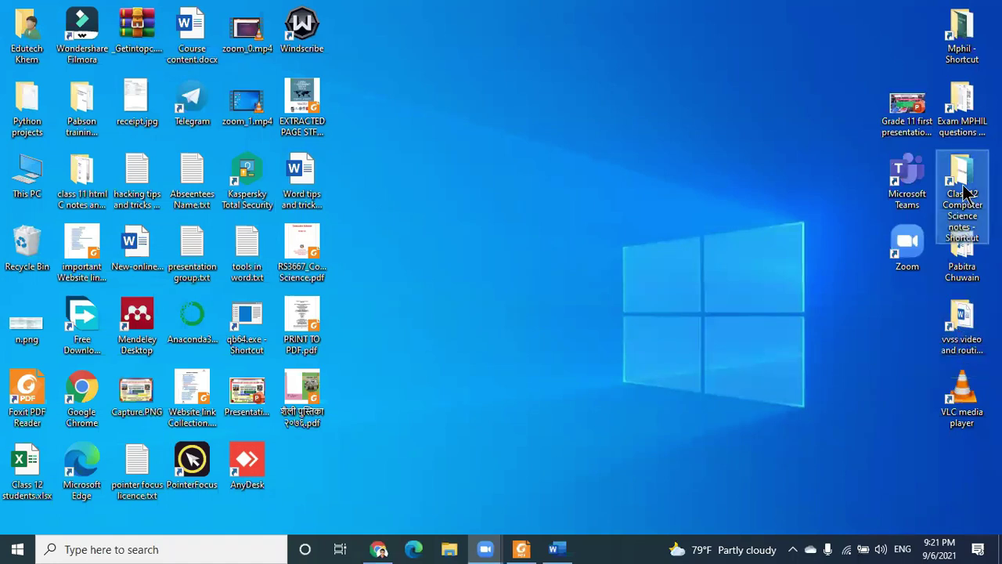
{"action": "double_click", "coordinate": [966, 190]}
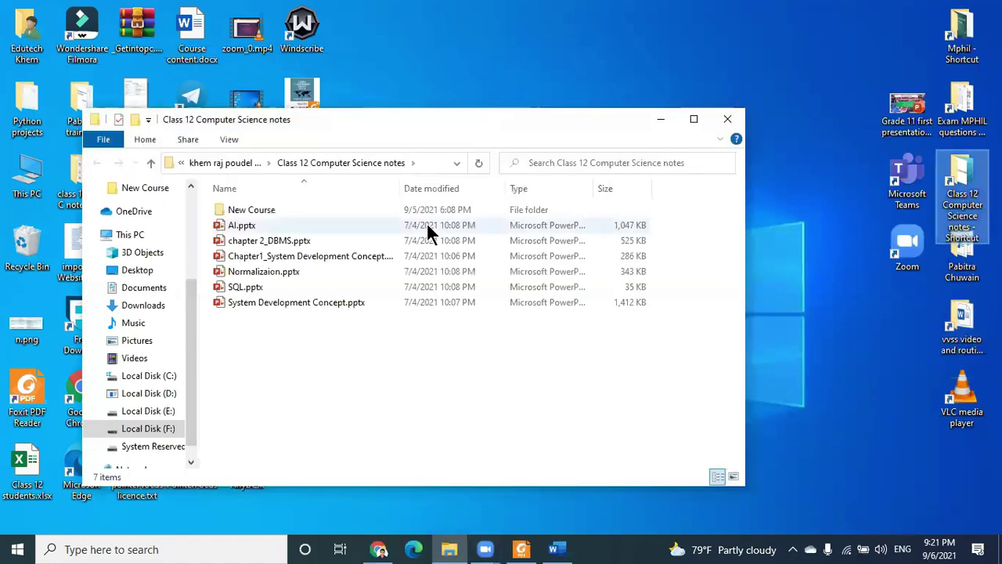
{"action": "double_click", "coordinate": [242, 209]}
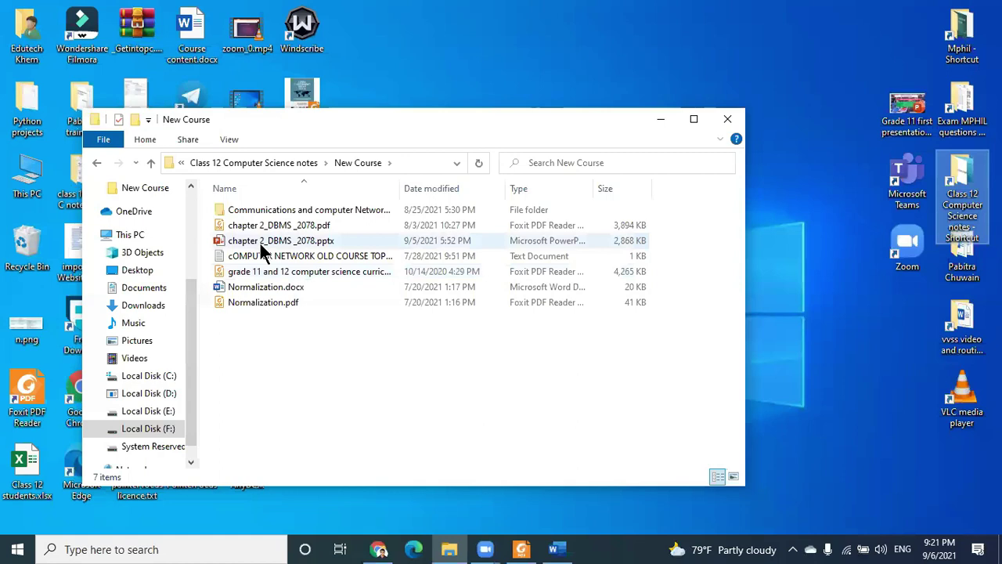
{"action": "double_click", "coordinate": [262, 244]}
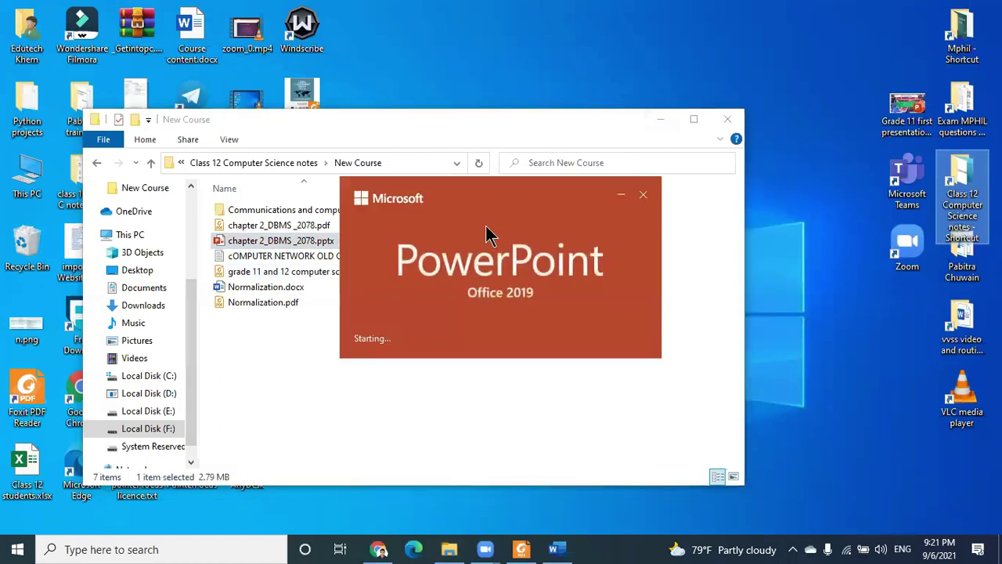
Close the New Course folder window and show slide 2 of the DBMS presentation.
{"action": "left_click", "coordinate": [727, 119]}
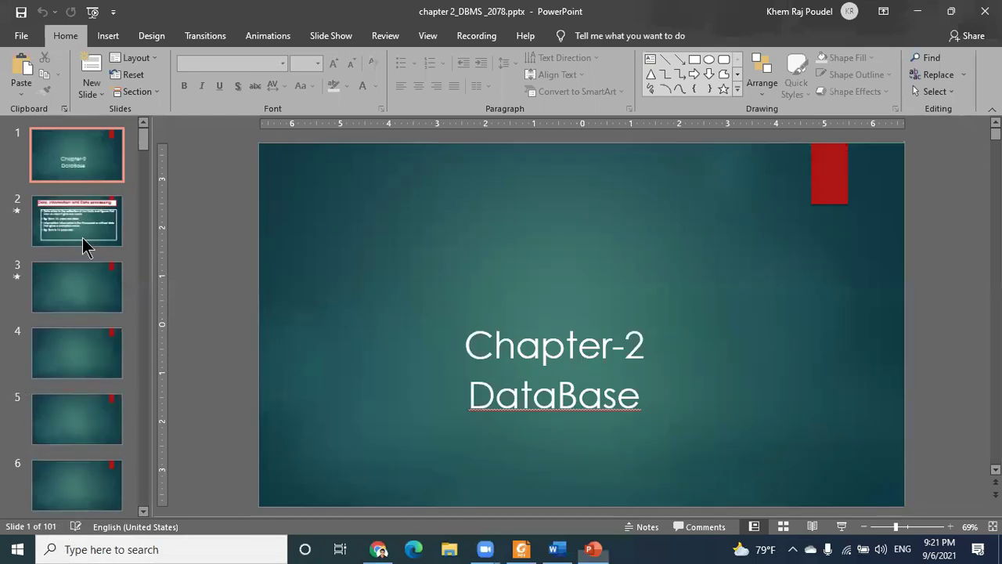
{"action": "left_click", "coordinate": [82, 238]}
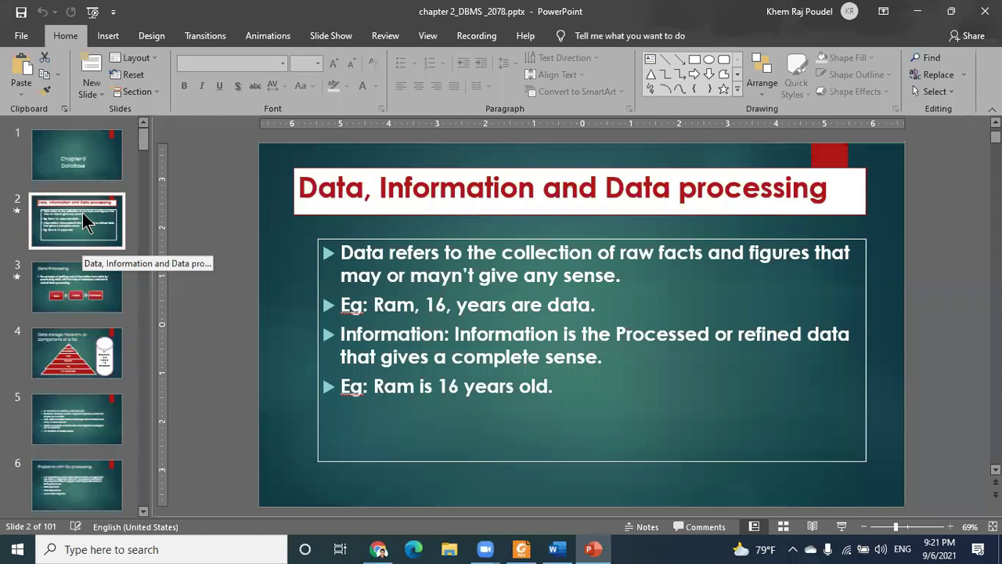
Unpin and re-pin chapter 2_DBMS _2078.pptx in the recent Open list, then close PowerPoint.
{"action": "left_click", "coordinate": [18, 37]}
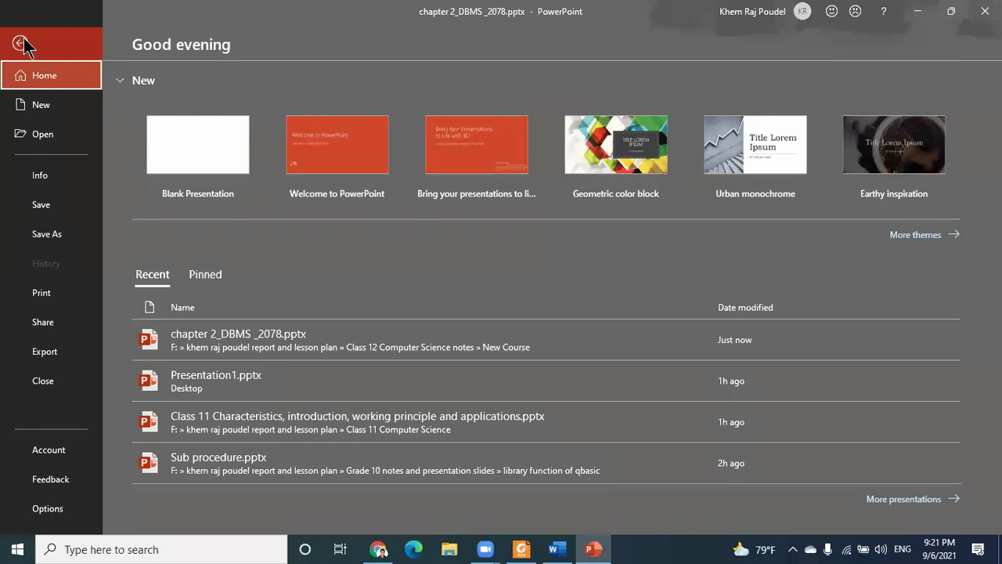
{"action": "left_click", "coordinate": [29, 141]}
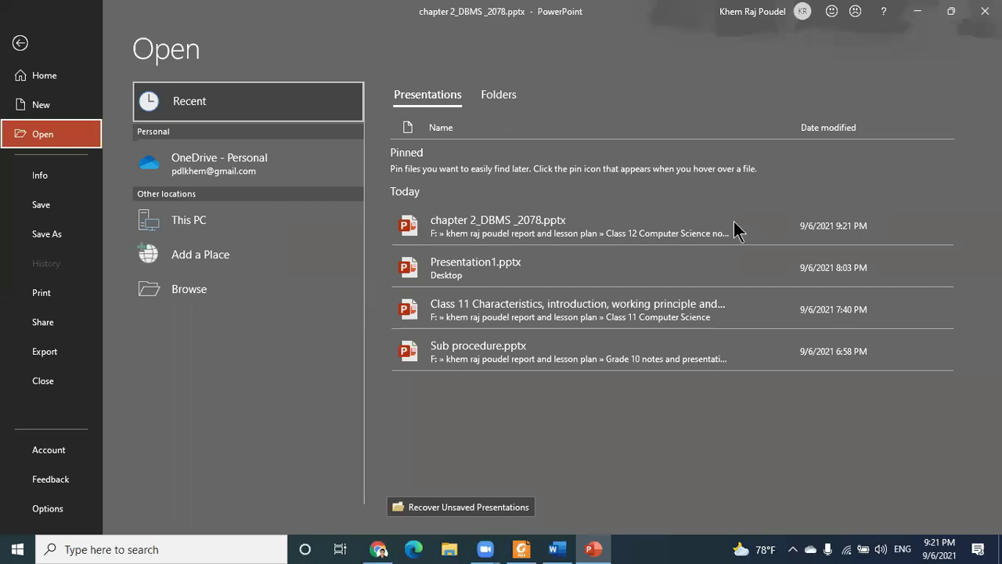
{"action": "mouse_move", "coordinate": [595, 226]}
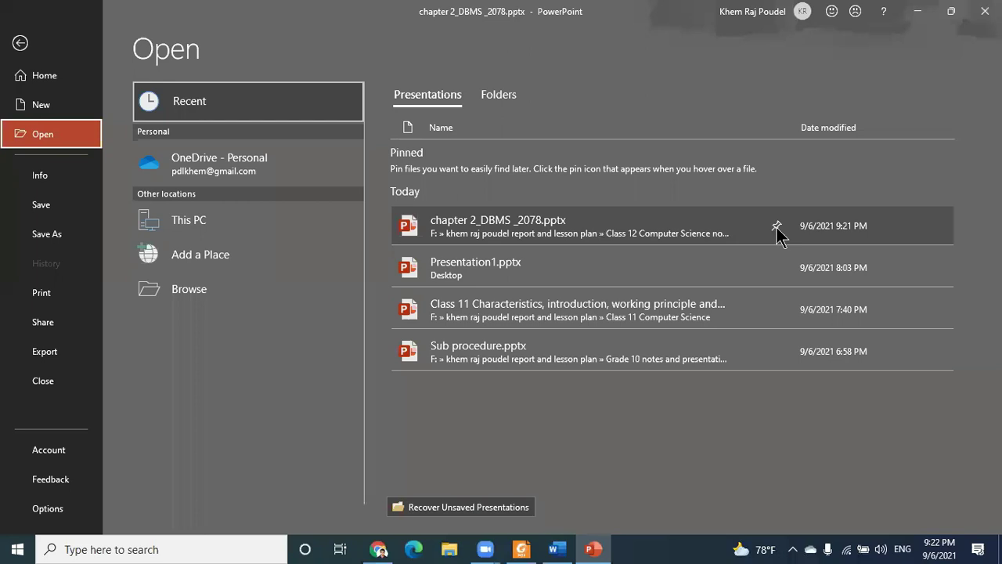
{"action": "left_click", "coordinate": [777, 227]}
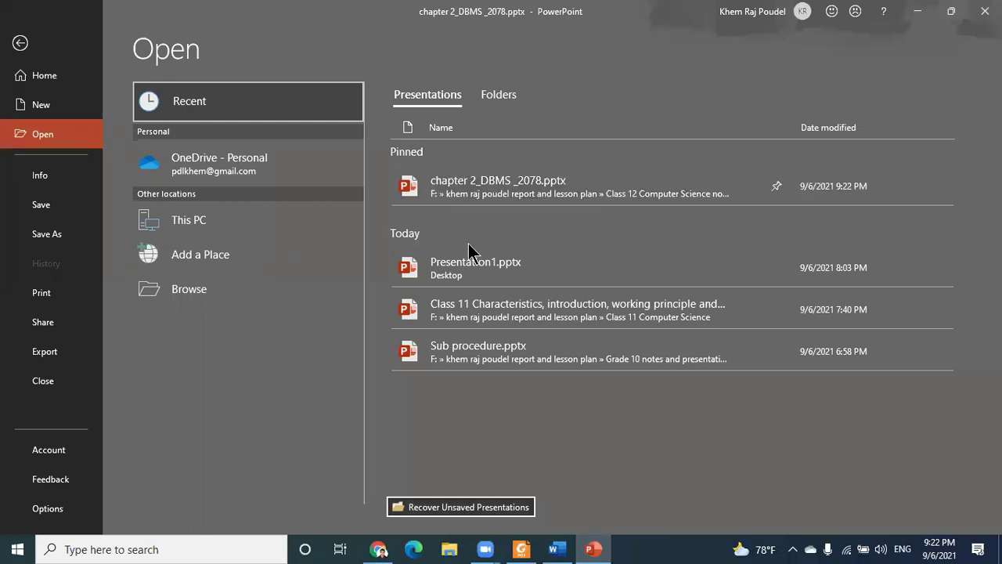
{"action": "left_click", "coordinate": [778, 186]}
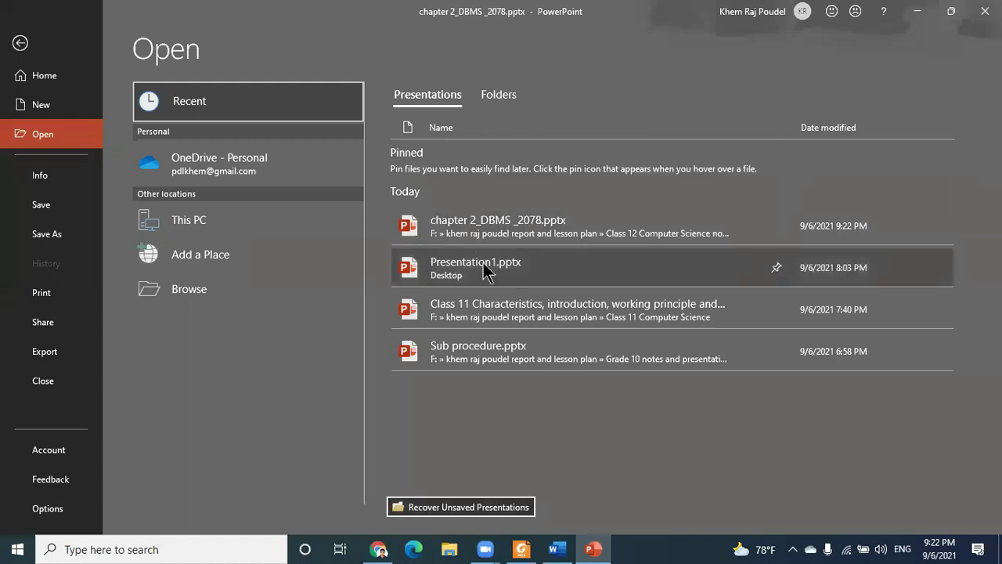
{"action": "left_click", "coordinate": [777, 226]}
{"action": "left_click", "coordinate": [777, 226]}
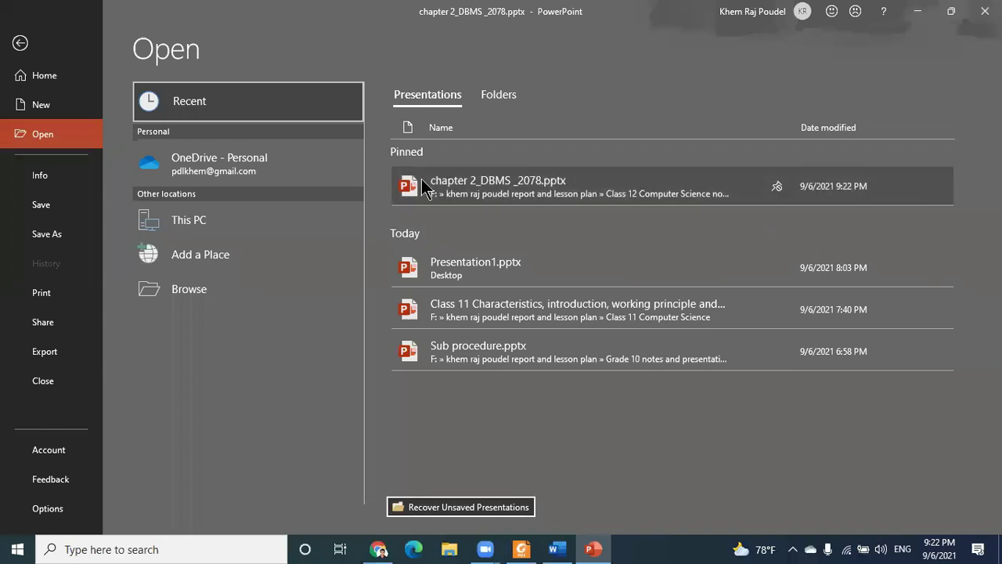
{"action": "left_click", "coordinate": [984, 11]}
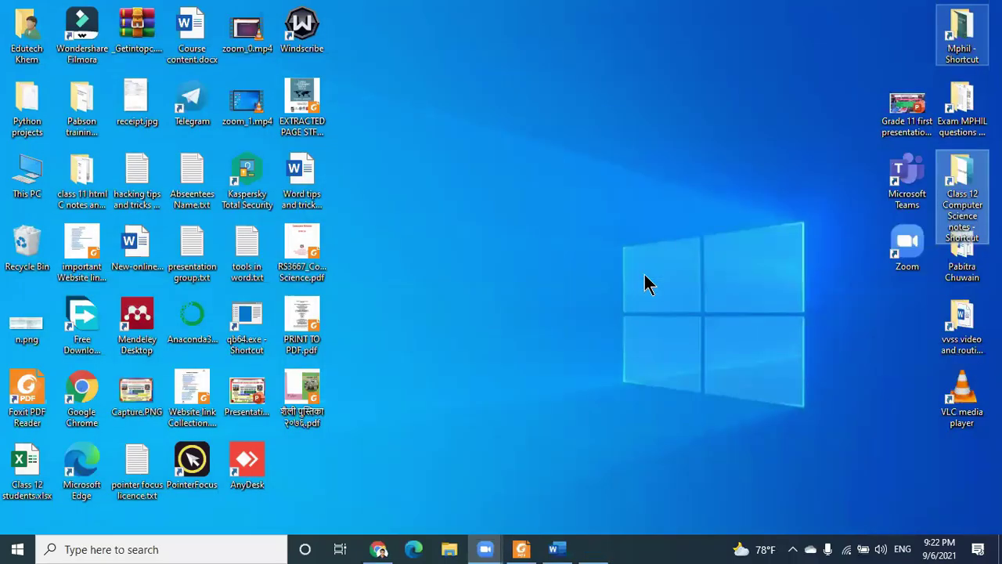
Open the Run dialog, then open Grade 11 first presentation and view its recent files.
{"action": "key", "text": "super+r"}
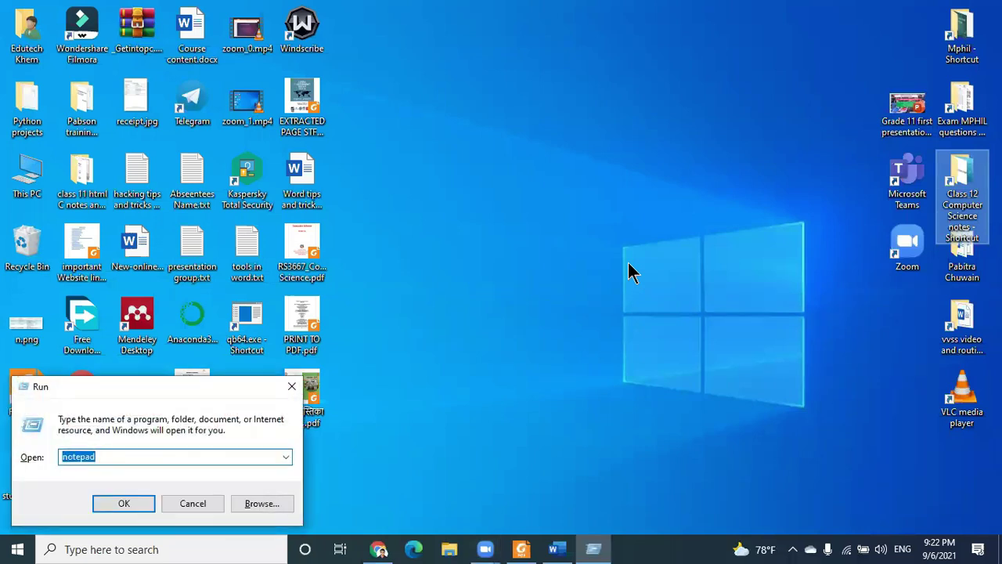
{"action": "left_click", "coordinate": [814, 157]}
{"action": "double_click", "coordinate": [899, 106]}
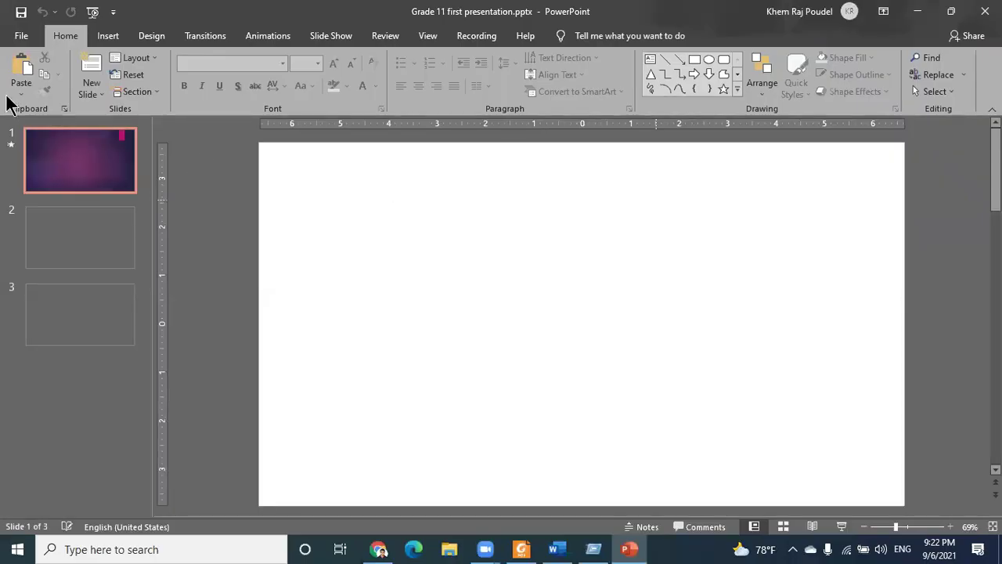
{"action": "left_click", "coordinate": [22, 37]}
{"action": "left_click", "coordinate": [43, 133]}
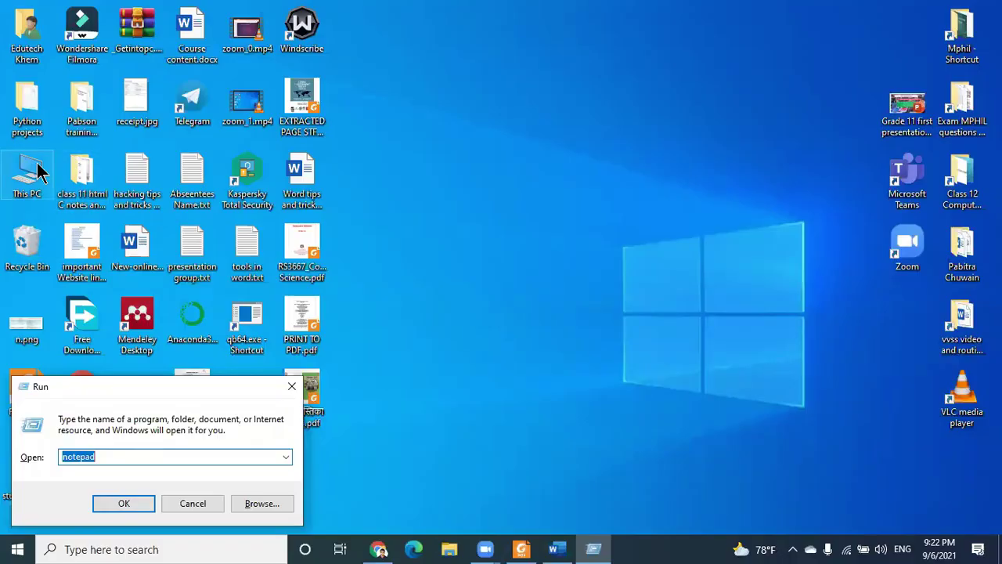
{"action": "double_click", "coordinate": [40, 174]}
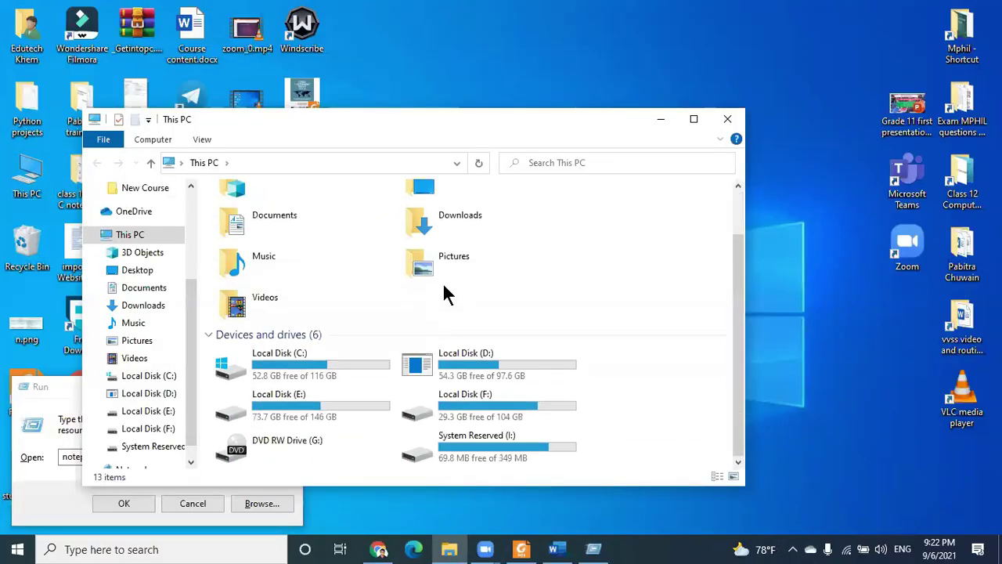
{"action": "left_click", "coordinate": [461, 415]}
{"action": "double_click", "coordinate": [461, 413]}
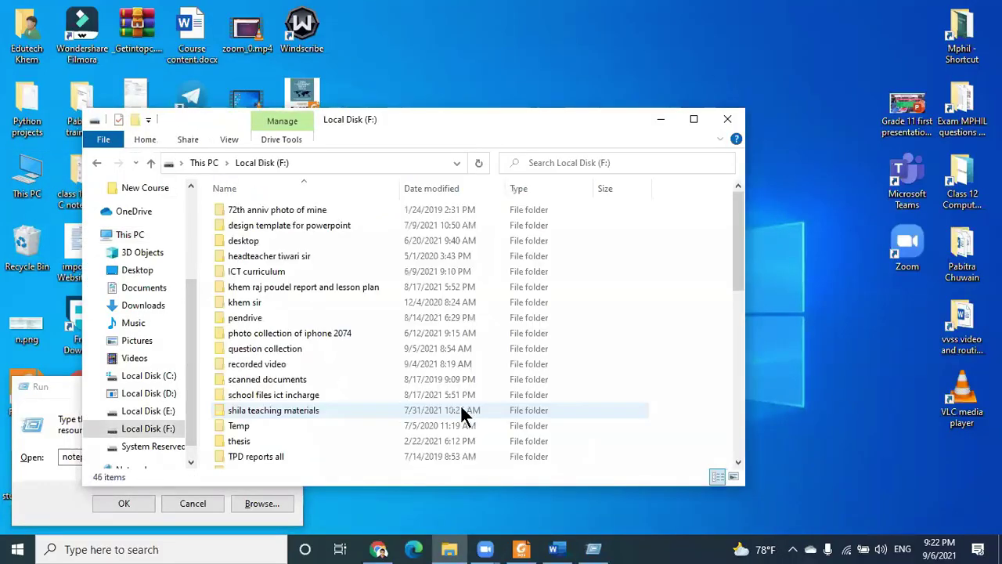
{"action": "double_click", "coordinate": [285, 285]}
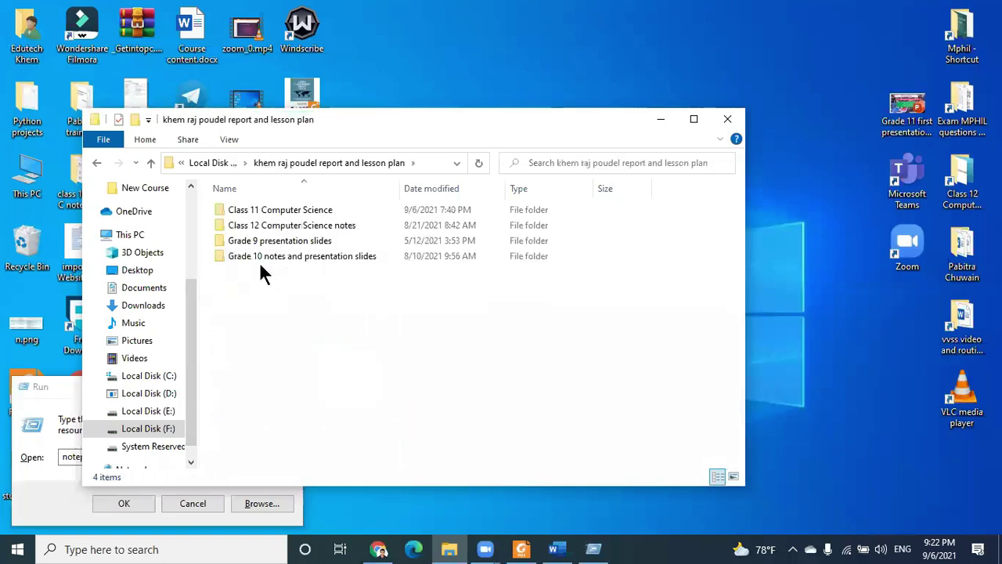
{"action": "double_click", "coordinate": [255, 225]}
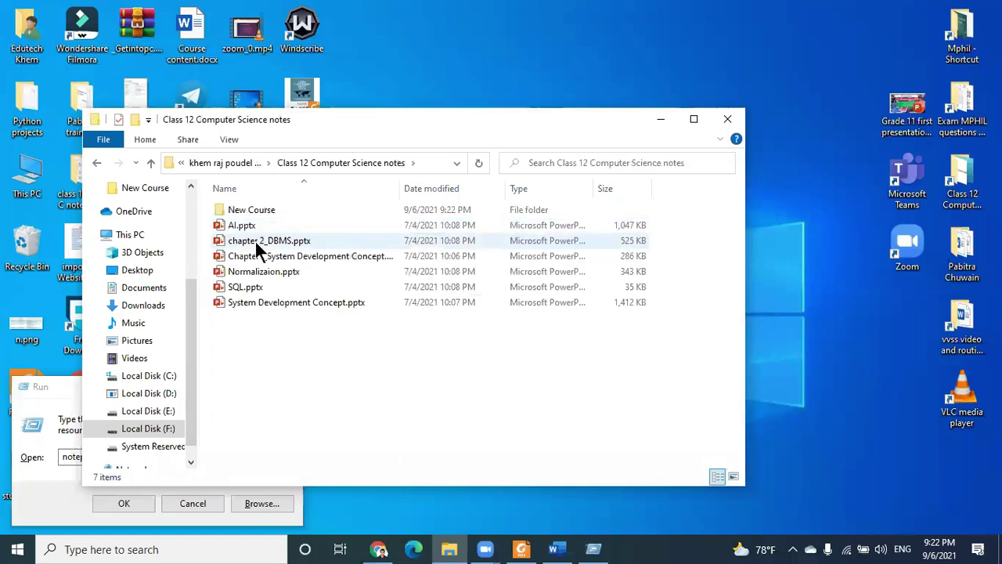
{"action": "double_click", "coordinate": [244, 210]}
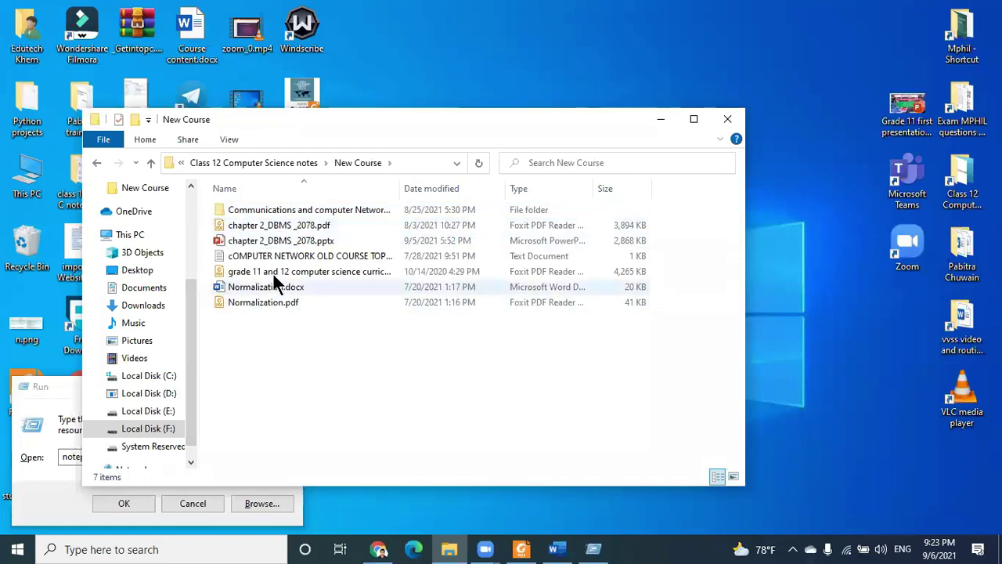
{"action": "left_click", "coordinate": [737, 126]}
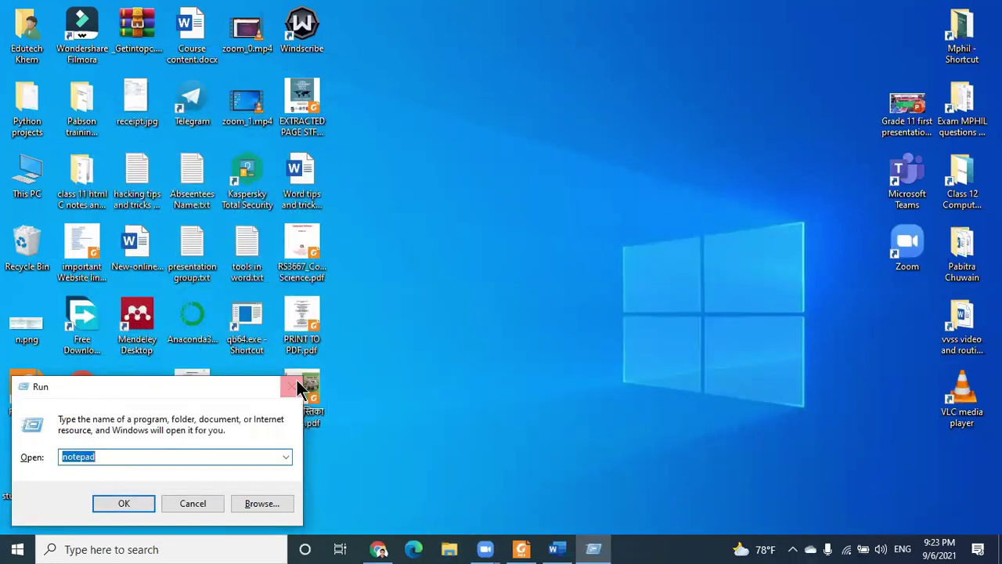
Close Run, launch Word, and unpin then re-pin Word tips and tricks.docx in recent documents.
{"action": "left_click", "coordinate": [296, 387]}
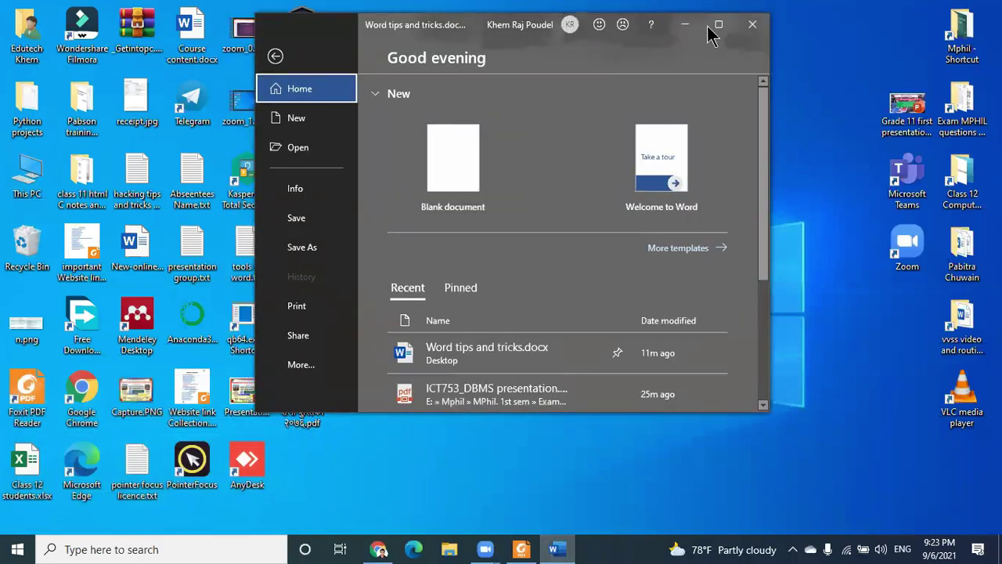
{"action": "left_click", "coordinate": [715, 24]}
{"action": "left_click", "coordinate": [67, 134]}
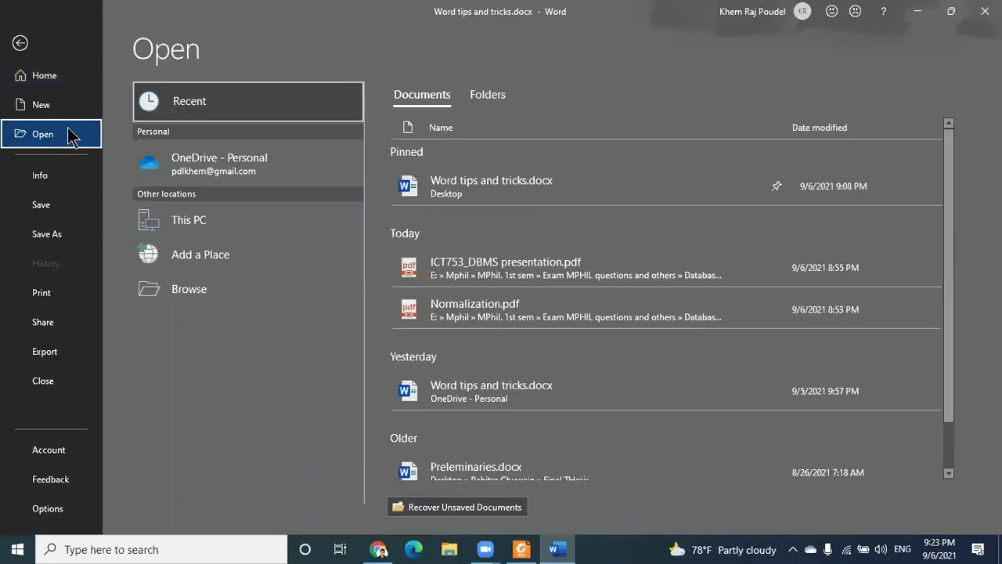
{"action": "left_click", "coordinate": [770, 187]}
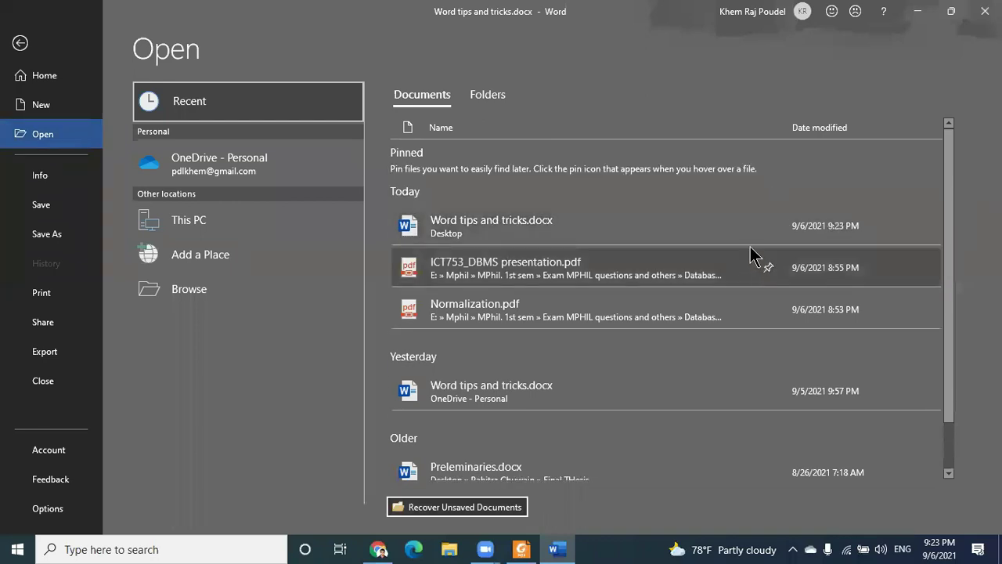
{"action": "left_click", "coordinate": [768, 226]}
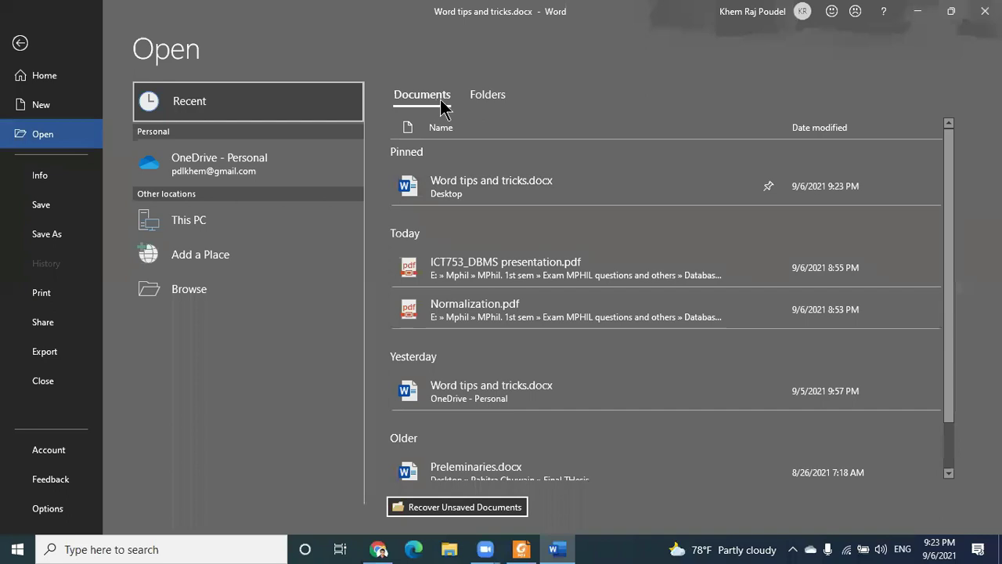
Pin the Database management folder in recent folders and return to the document.
{"action": "left_click", "coordinate": [485, 97]}
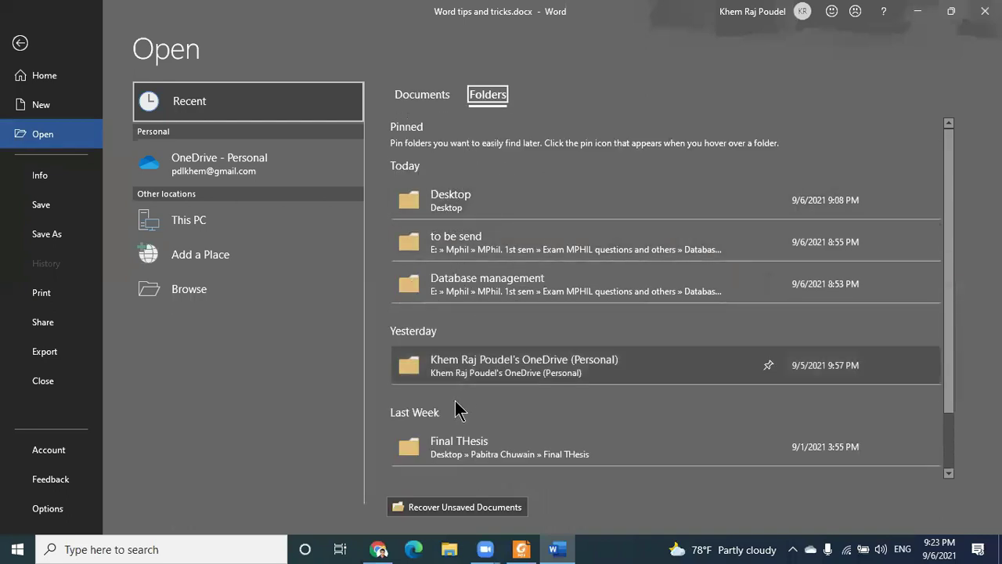
{"action": "mouse_move", "coordinate": [666, 284]}
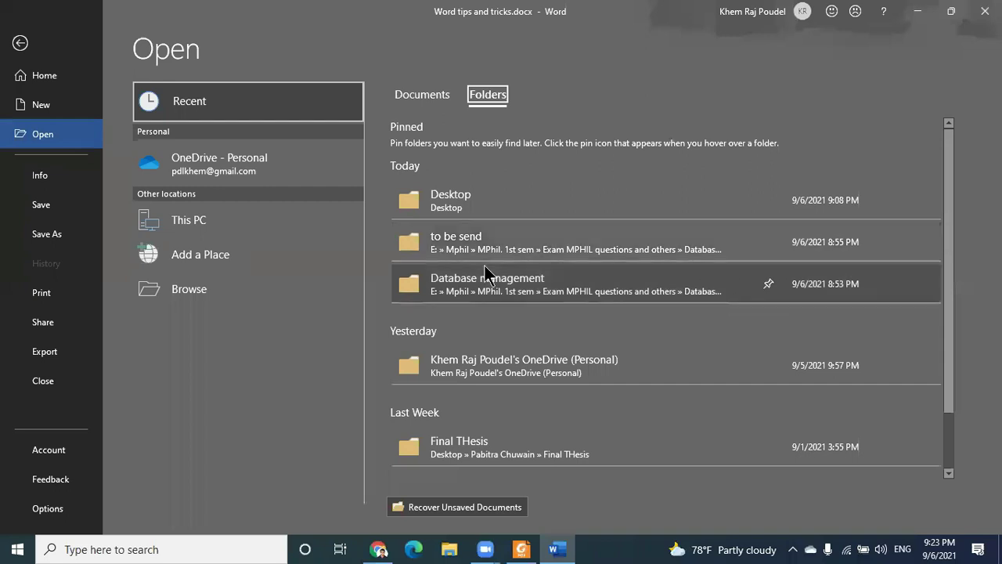
{"action": "left_click", "coordinate": [766, 286]}
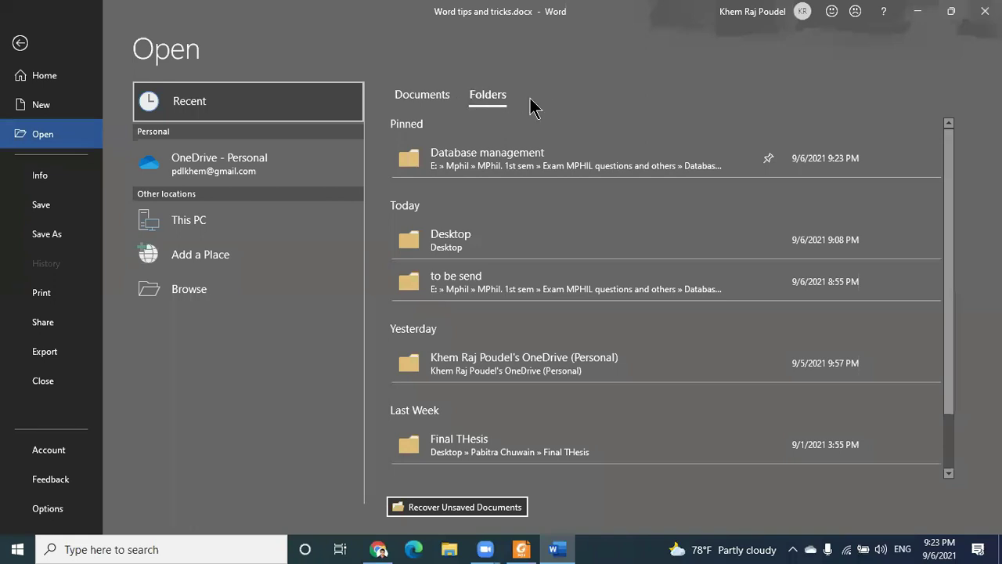
{"action": "left_click", "coordinate": [435, 99]}
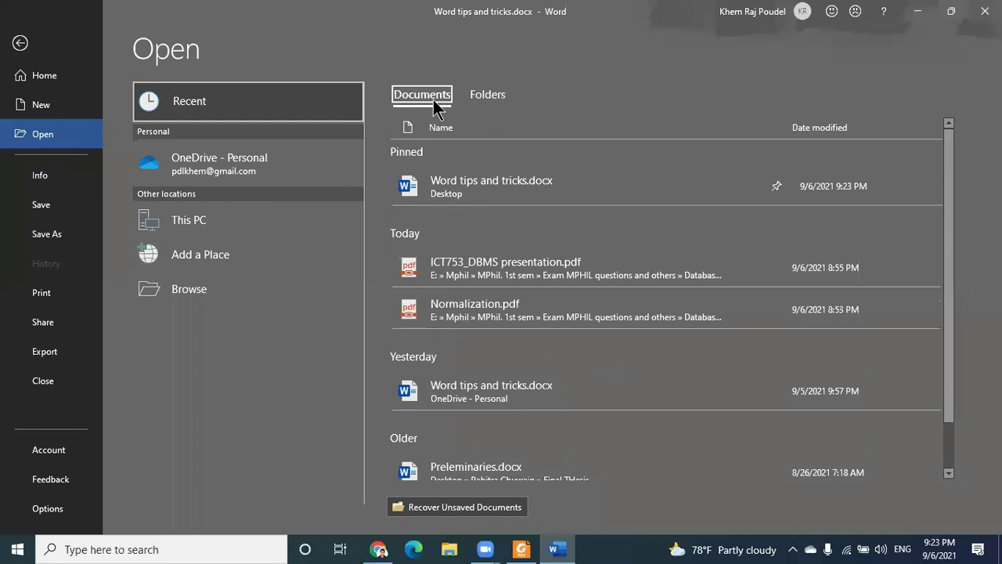
{"action": "left_click", "coordinate": [505, 95]}
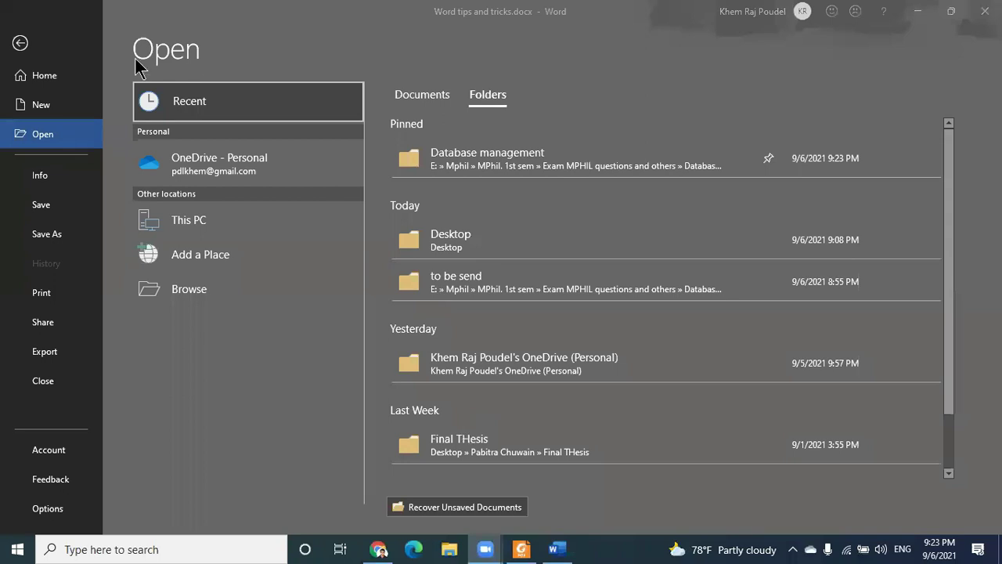
{"action": "left_click", "coordinate": [23, 53]}
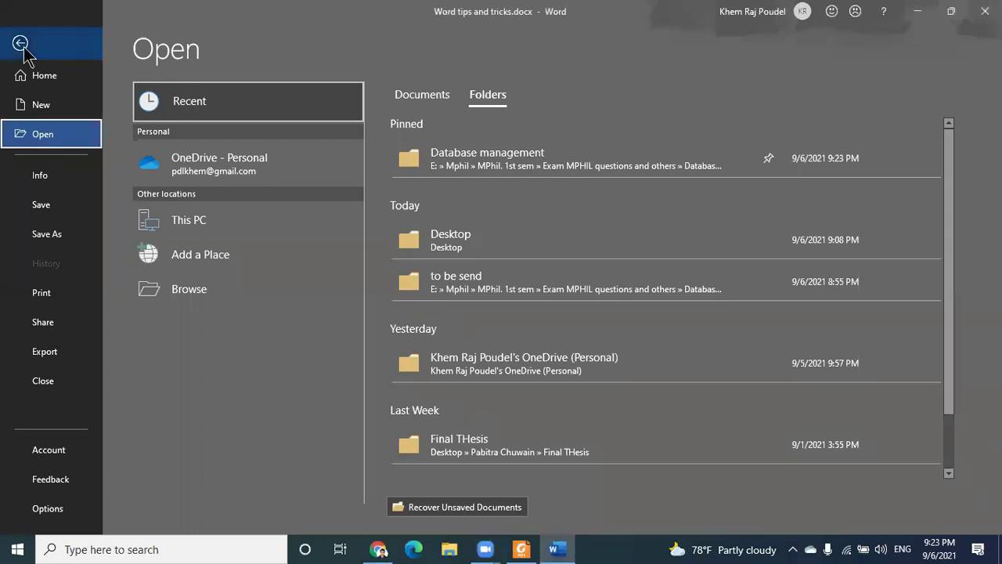
{"action": "left_click", "coordinate": [20, 44]}
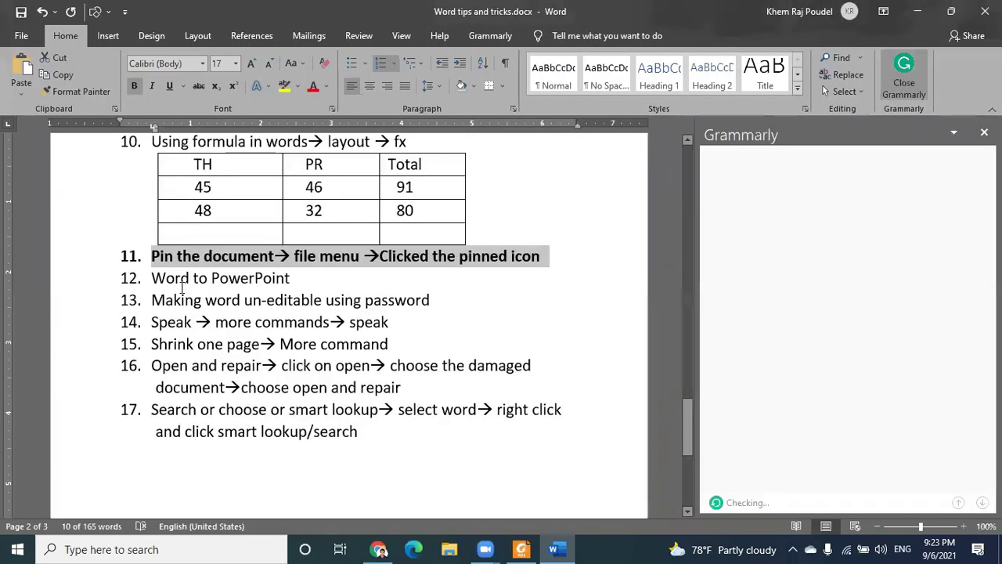
Scroll to the top of the tips list, click below item 1, and create a new blank document.
{"action": "left_click_drag", "start_coordinate": [149, 278], "coordinate": [294, 280]}
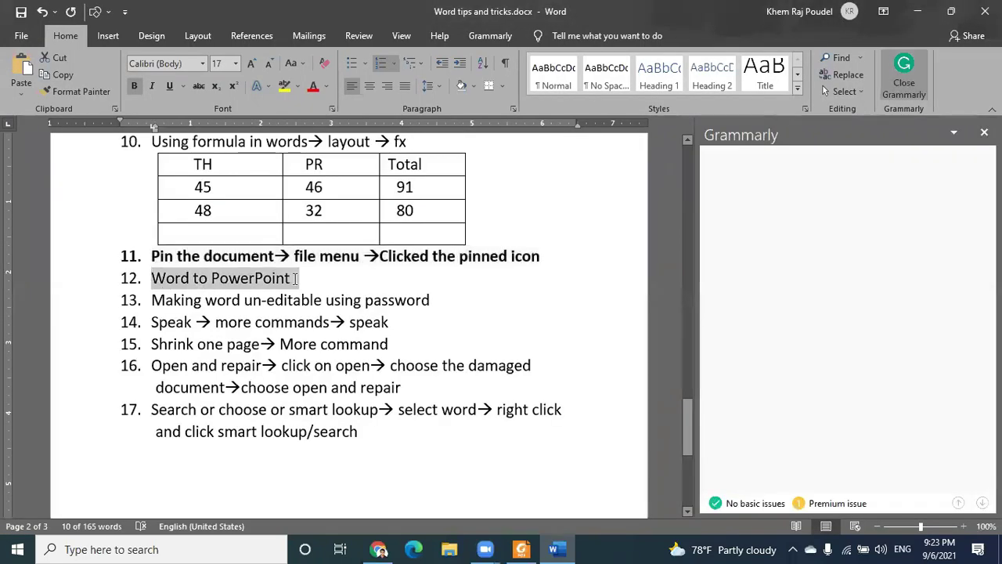
{"action": "scroll", "coordinate": [213, 337], "scroll_direction": "up", "scroll_amount": 3}
{"action": "scroll", "coordinate": [213, 337], "scroll_direction": "up", "scroll_amount": 5}
{"action": "scroll", "coordinate": [213, 336], "scroll_direction": "up", "scroll_amount": 5}
{"action": "scroll", "coordinate": [213, 337], "scroll_direction": "up", "scroll_amount": 4}
{"action": "scroll", "coordinate": [215, 337], "scroll_direction": "up", "scroll_amount": 5}
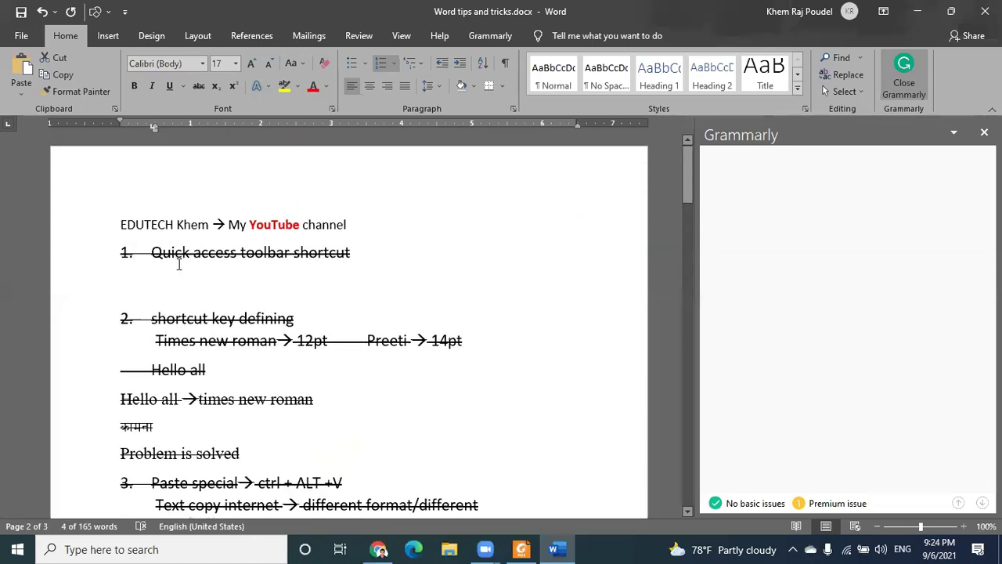
{"action": "left_click", "coordinate": [149, 278]}
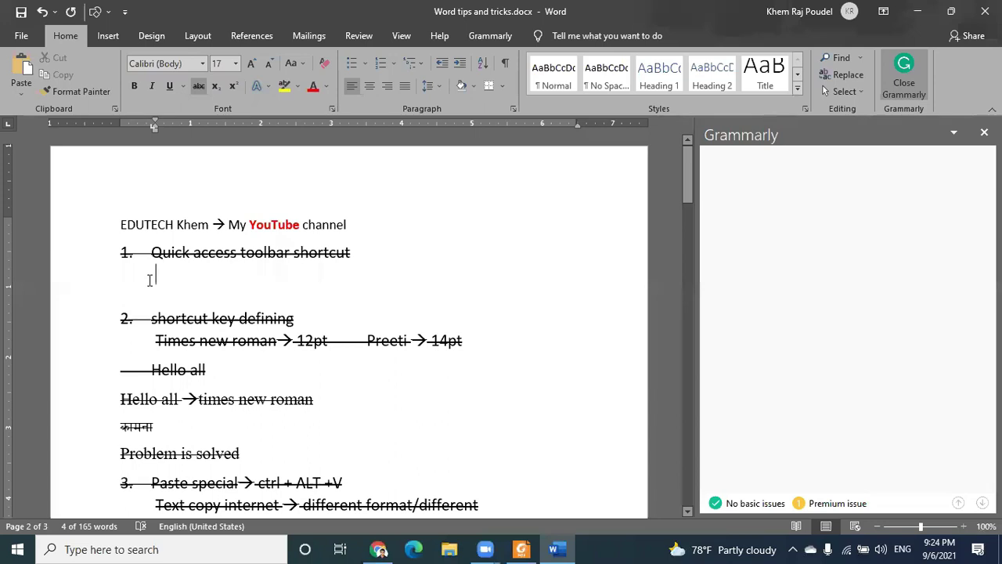
{"action": "key", "text": "ctrl+n"}
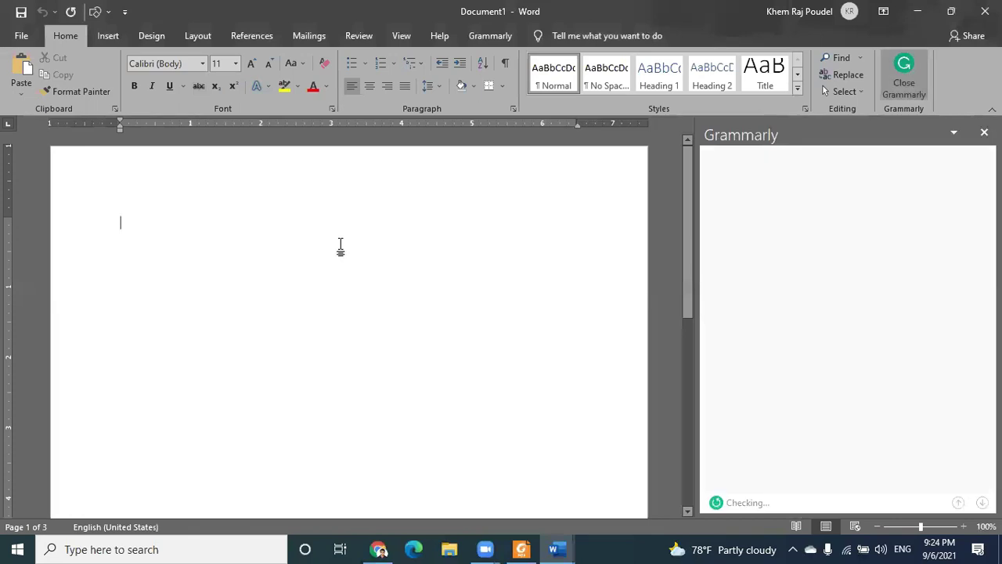
Type =RAND(4) to generate four sample paragraphs, then select the opening words.
{"action": "type", "text": "=RAND"}
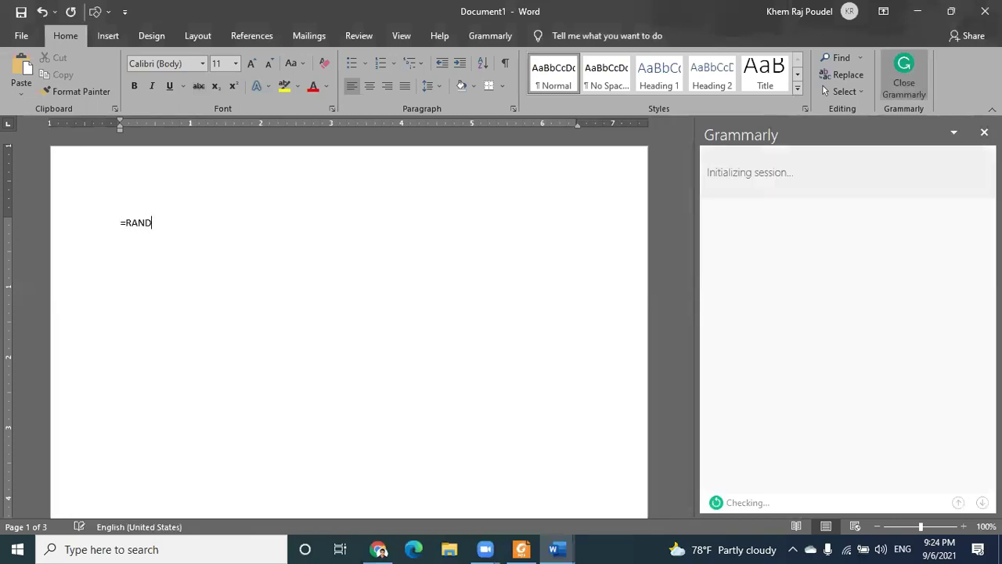
{"action": "type", "text": "(4"}
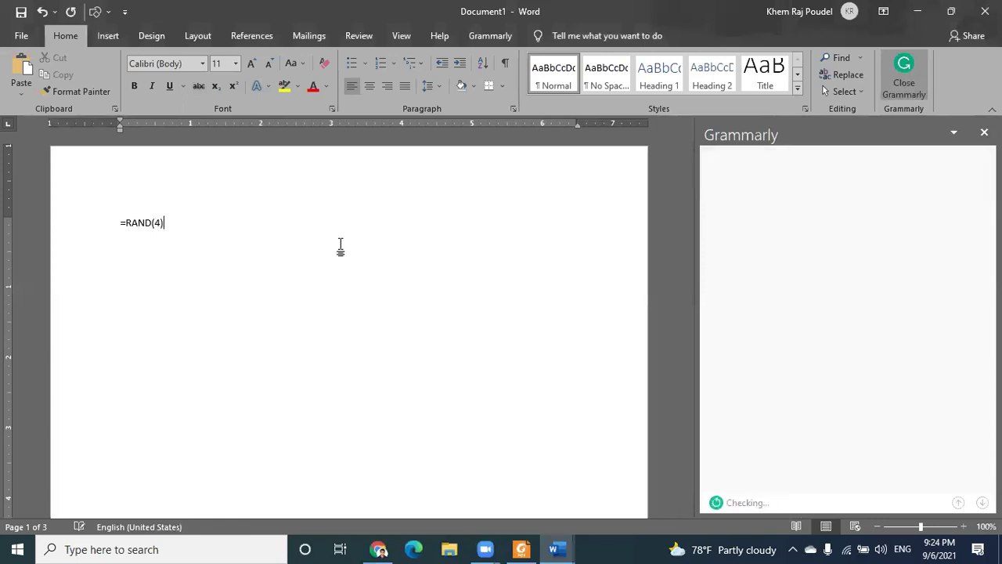
{"action": "key", "text": "Return"}
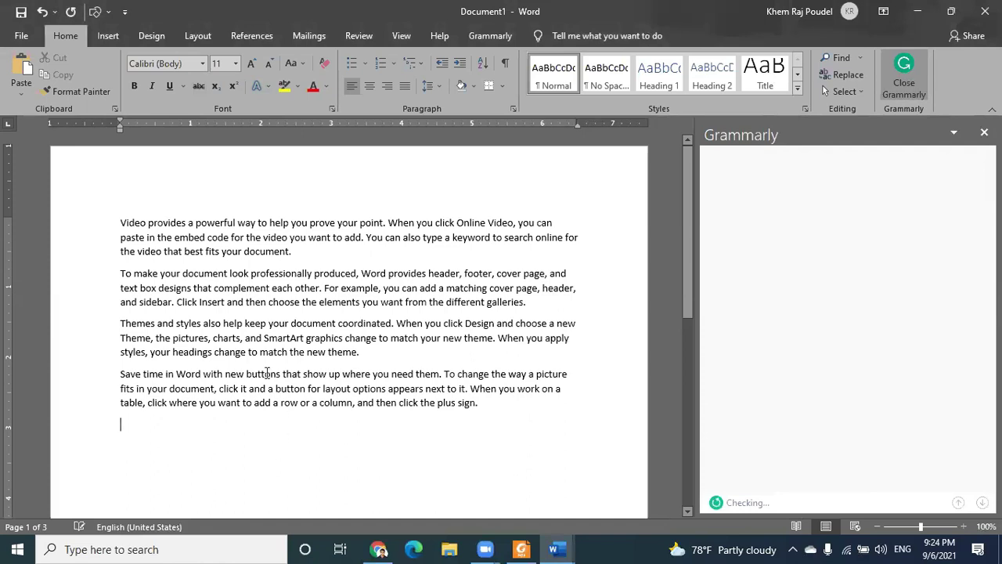
{"action": "mouse_move", "coordinate": [122, 225]}
{"action": "left_mouse_down"}
{"action": "mouse_move", "coordinate": [221, 223]}
{"action": "mouse_move", "coordinate": [147, 222]}
{"action": "left_mouse_up"}
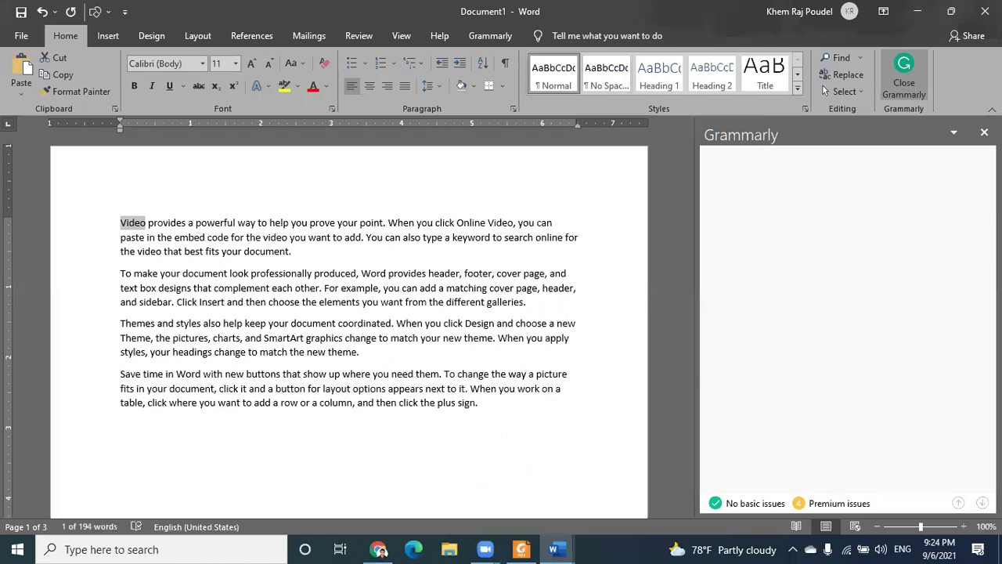
Close the Grammarly pane and zoom the page to 140%.
{"action": "left_click", "coordinate": [985, 132]}
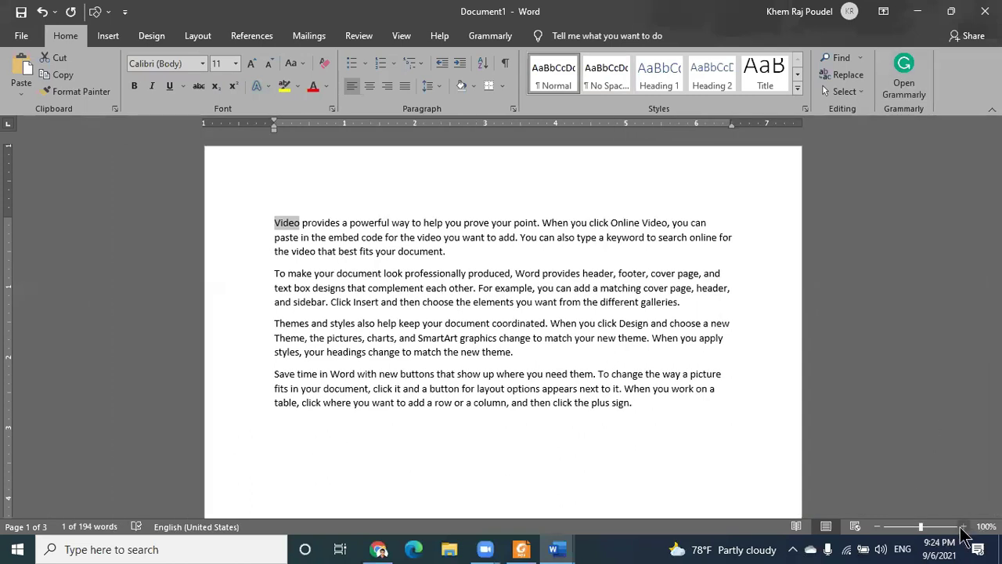
{"action": "left_click", "coordinate": [963, 527]}
{"action": "left_click", "coordinate": [963, 527]}
{"action": "left_click", "coordinate": [963, 527]}
{"action": "left_click", "coordinate": [963, 527]}
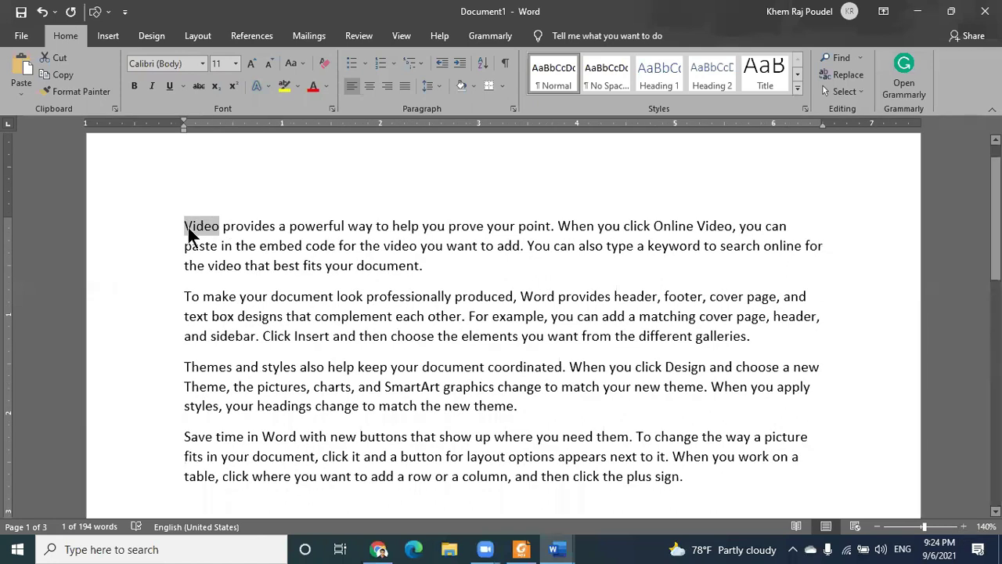
Make 'Video' Heading 1 and two sentences of the first paragraph Heading 2.
{"action": "left_click", "coordinate": [651, 75]}
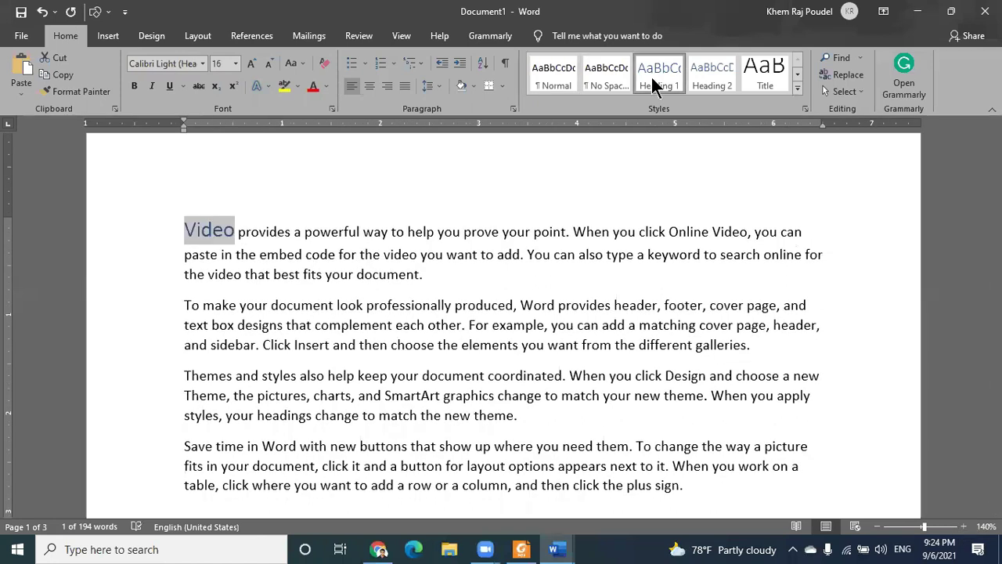
{"action": "left_click", "coordinate": [263, 274]}
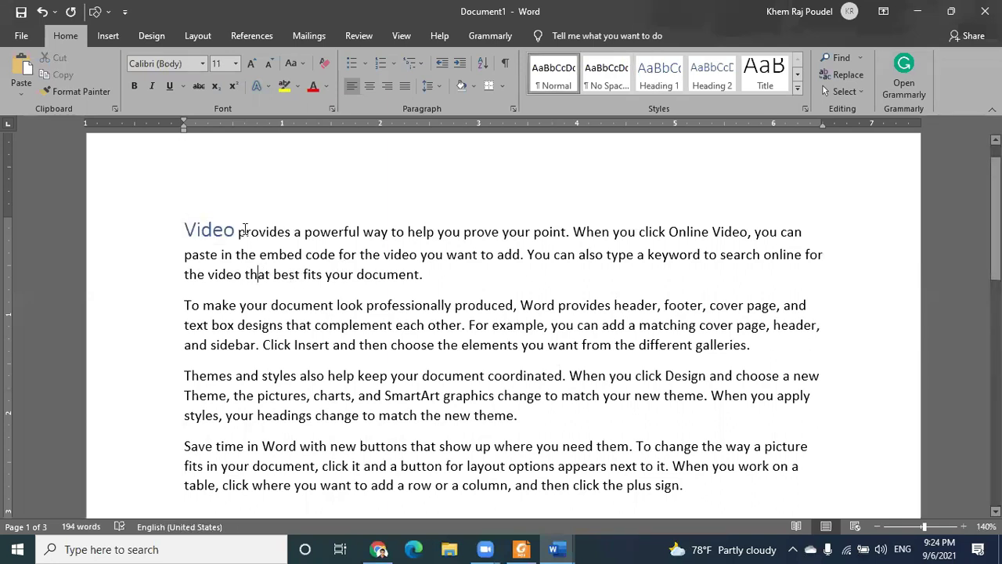
{"action": "left_click_drag", "start_coordinate": [238, 230], "coordinate": [571, 230]}
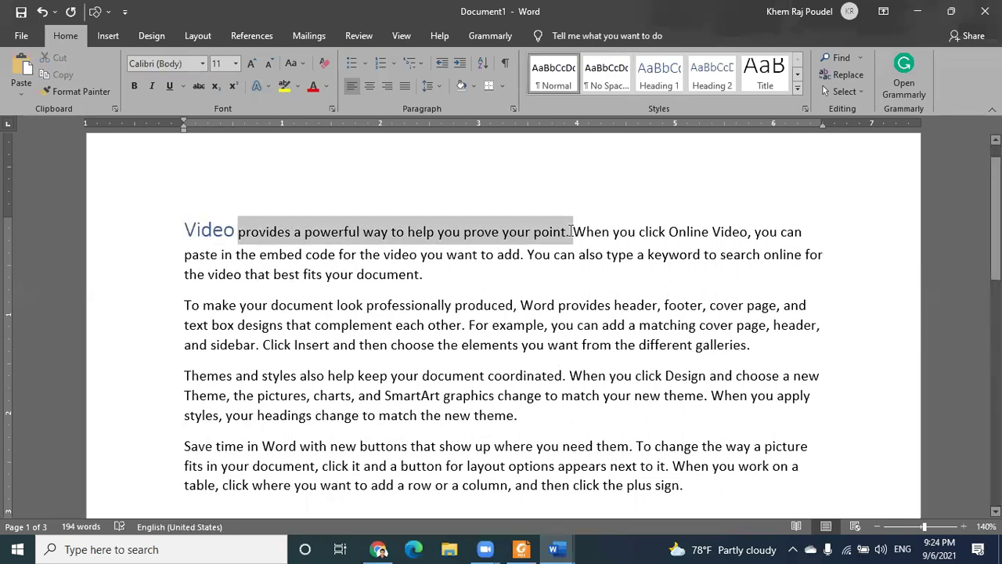
{"action": "left_click", "coordinate": [700, 75]}
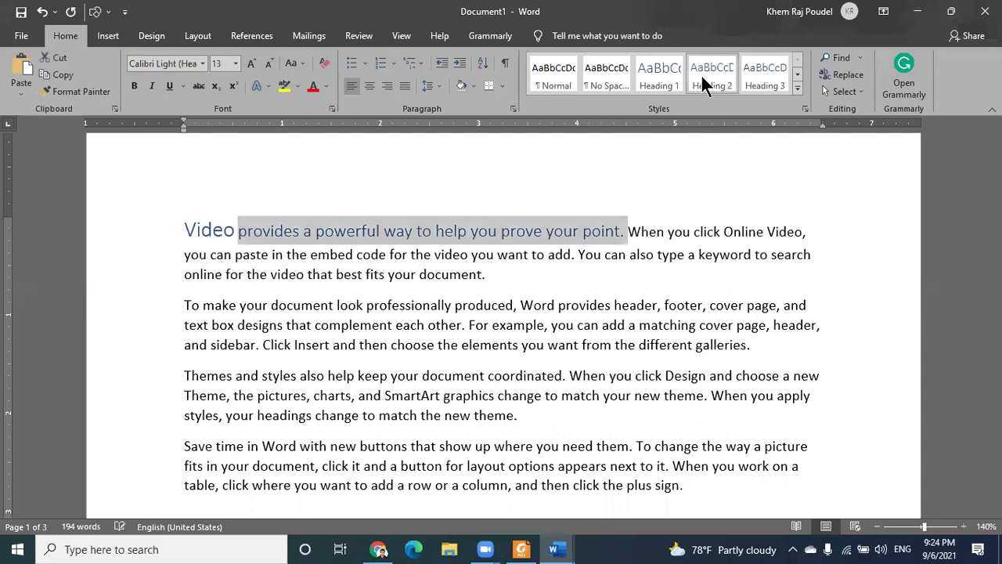
{"action": "left_click", "coordinate": [631, 231]}
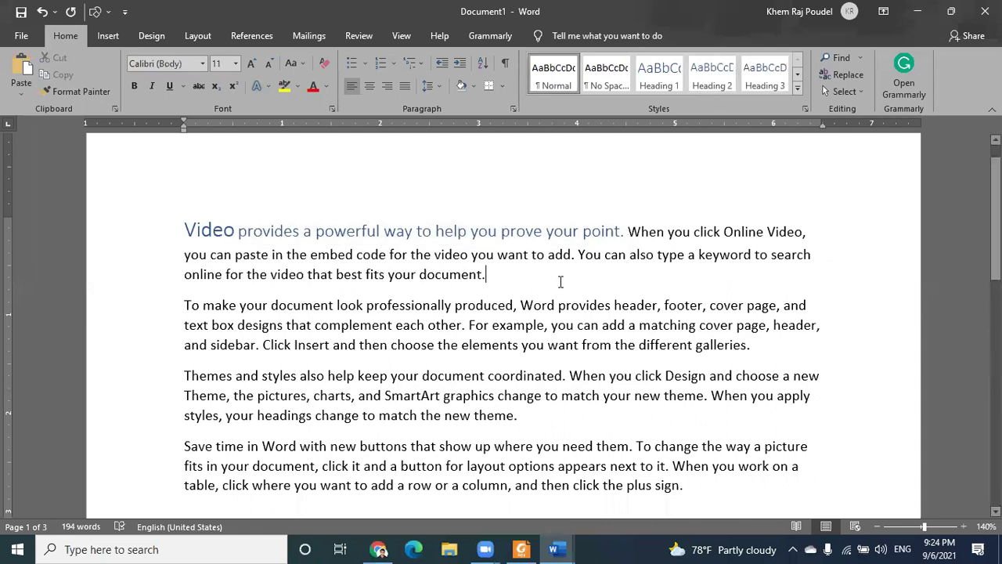
{"action": "left_click_drag", "start_coordinate": [581, 257], "coordinate": [619, 273]}
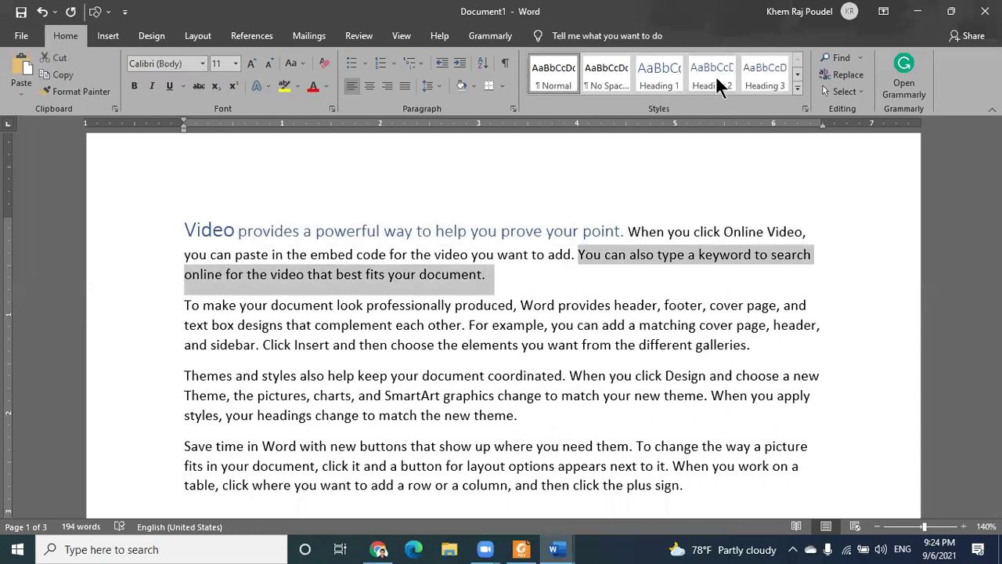
{"action": "left_click", "coordinate": [712, 75]}
{"action": "scroll", "coordinate": [346, 338], "scroll_direction": "down", "scroll_amount": 2}
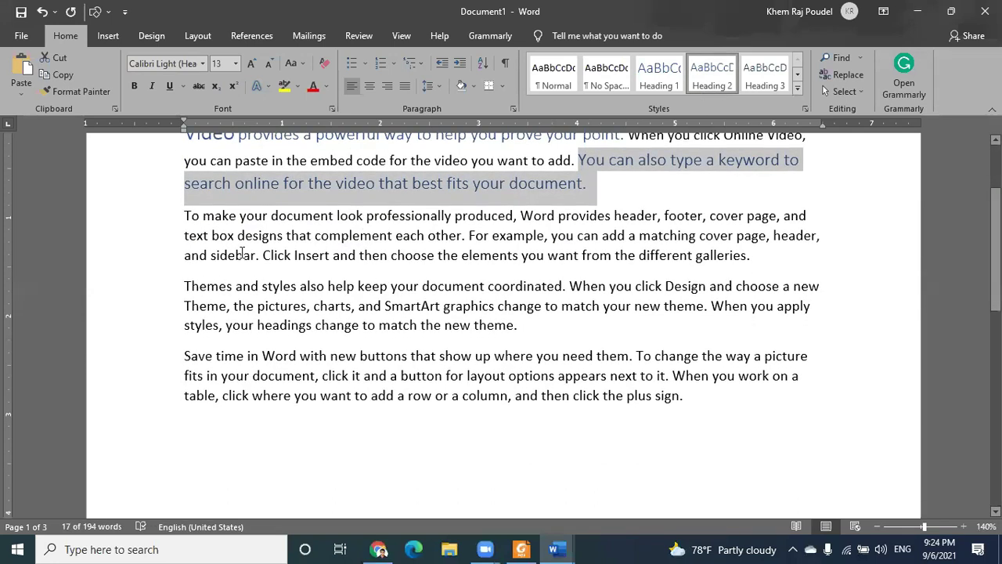
{"action": "left_click", "coordinate": [245, 250]}
Make 'To make your document' Heading 1 and the Click Insert sentence Heading 2.
{"action": "left_click_drag", "start_coordinate": [181, 214], "coordinate": [323, 212]}
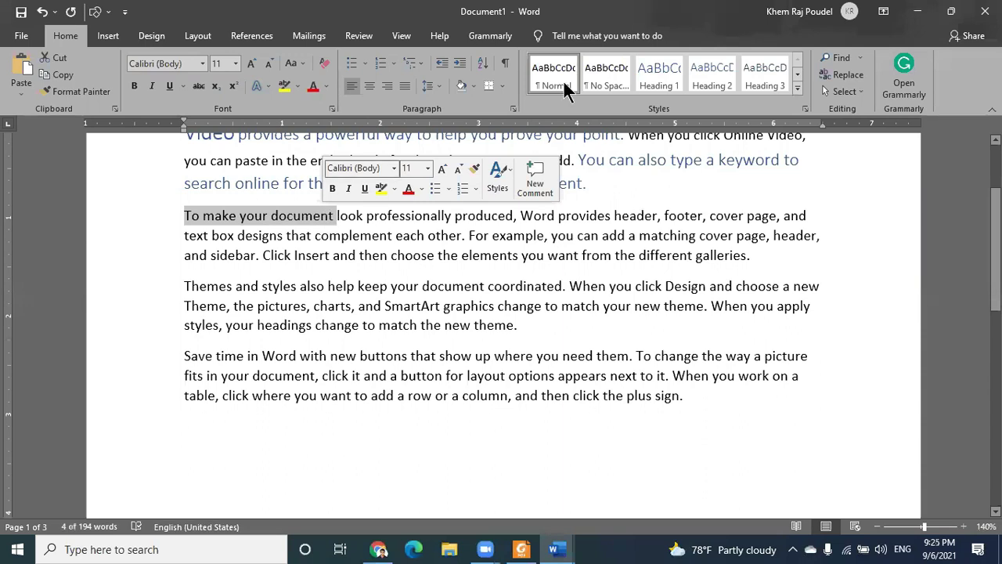
{"action": "left_click", "coordinate": [646, 77]}
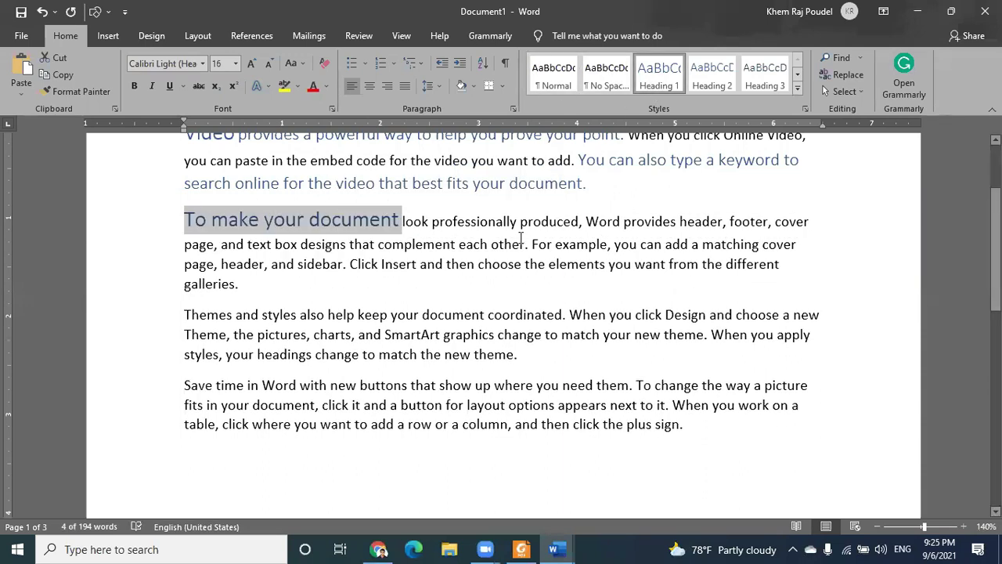
{"action": "left_click", "coordinate": [403, 221]}
{"action": "mouse_move", "coordinate": [403, 222]}
{"action": "left_mouse_down"}
{"action": "mouse_move", "coordinate": [510, 234]}
{"action": "mouse_move", "coordinate": [523, 244]}
{"action": "mouse_move", "coordinate": [354, 288]}
{"action": "left_mouse_up"}
{"action": "left_click", "coordinate": [695, 80]}
{"action": "left_click", "coordinate": [709, 72]}
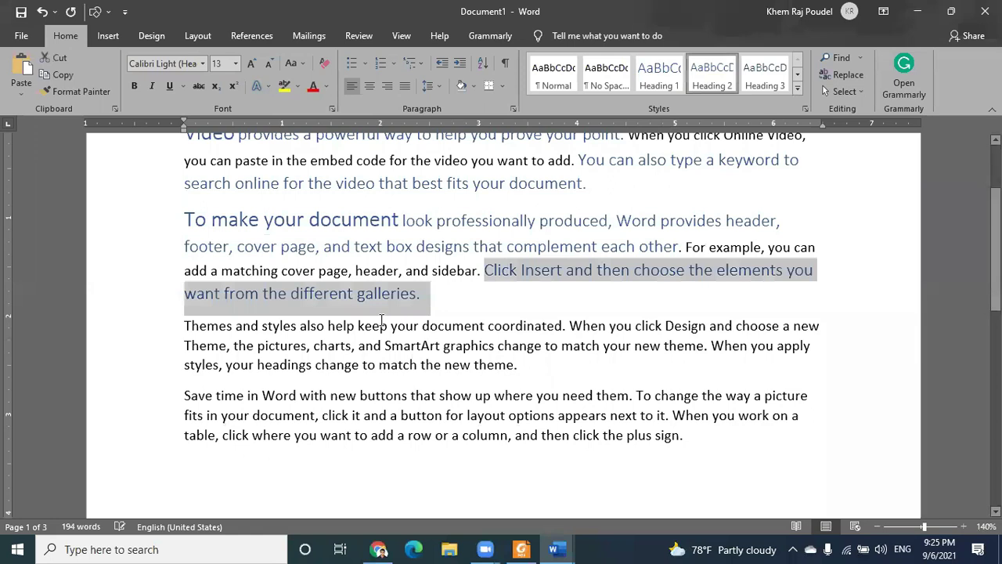
{"action": "scroll", "coordinate": [368, 359], "scroll_direction": "down", "scroll_amount": 1}
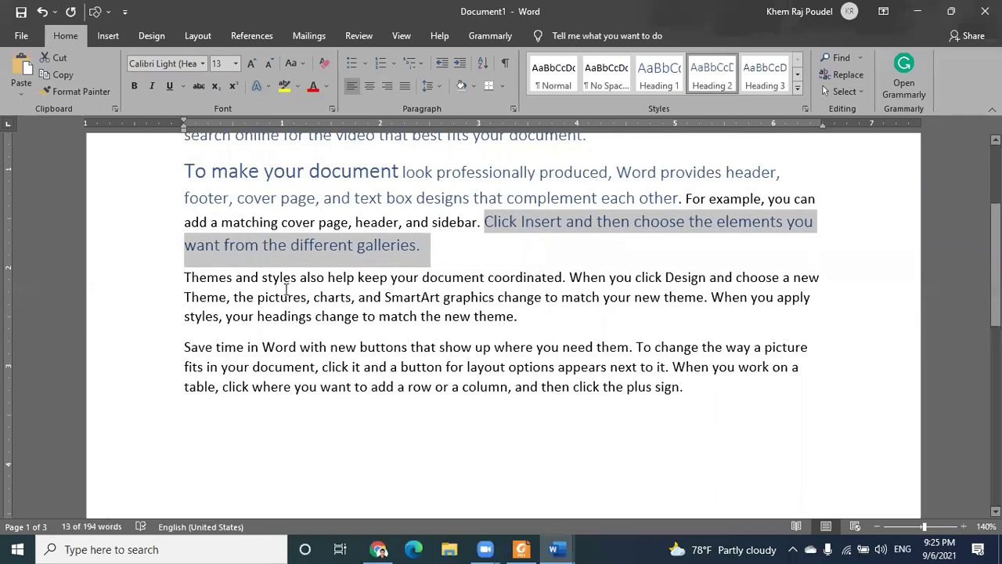
Make 'Themes and styles also help' Heading 1; apply Heading 2 to 'change to match' and the Save time phrase.
{"action": "left_click_drag", "start_coordinate": [184, 277], "coordinate": [356, 279]}
{"action": "left_click", "coordinate": [666, 75]}
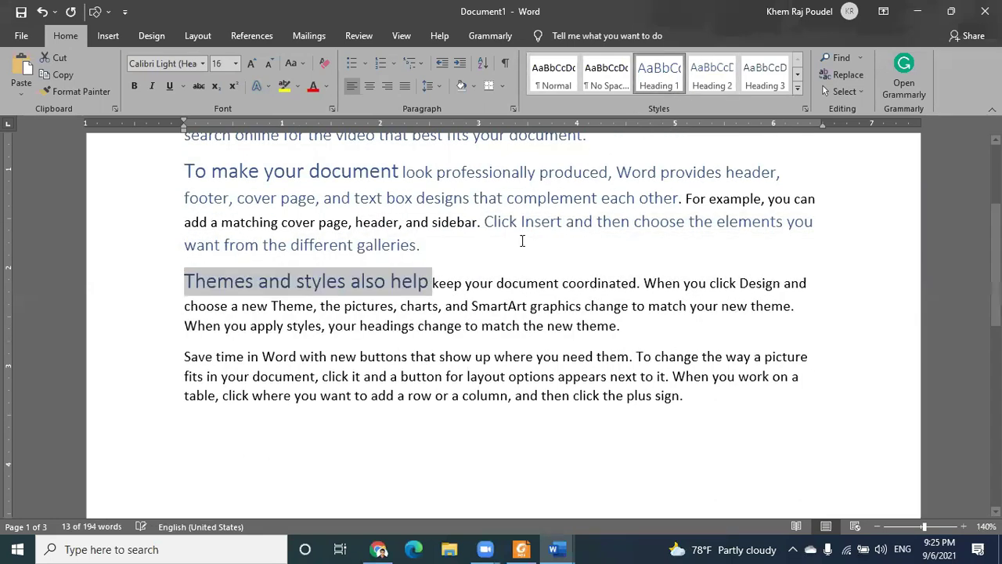
{"action": "left_click", "coordinate": [505, 306]}
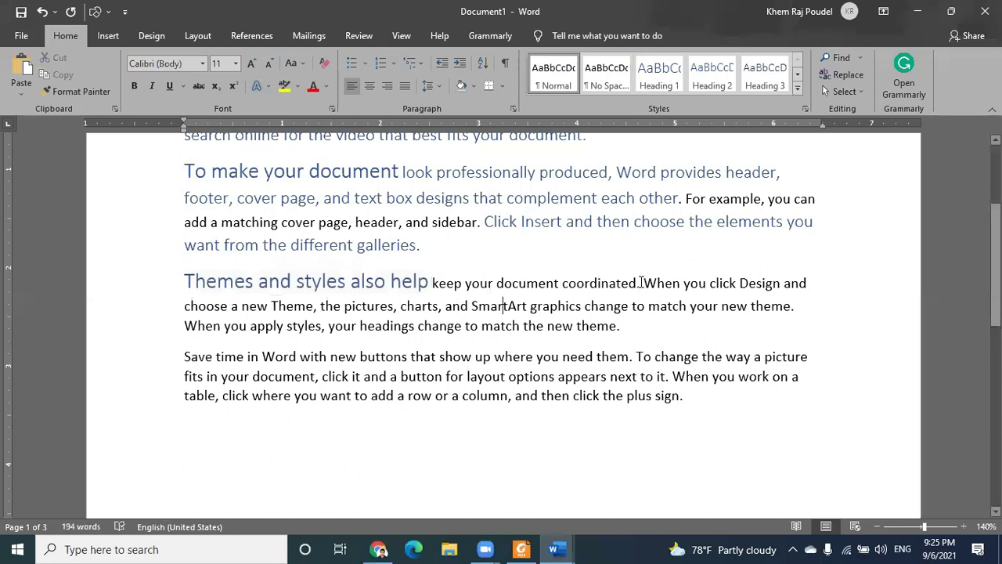
{"action": "mouse_move", "coordinate": [656, 299]}
{"action": "left_mouse_down"}
{"action": "mouse_move", "coordinate": [257, 294]}
{"action": "mouse_move", "coordinate": [314, 306]}
{"action": "left_mouse_up"}
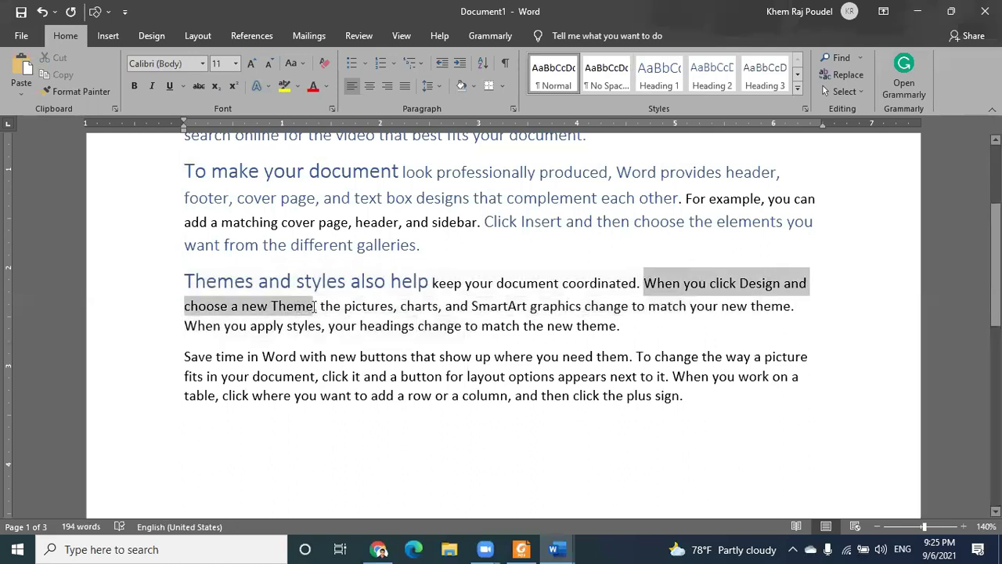
{"action": "left_click", "coordinate": [703, 75]}
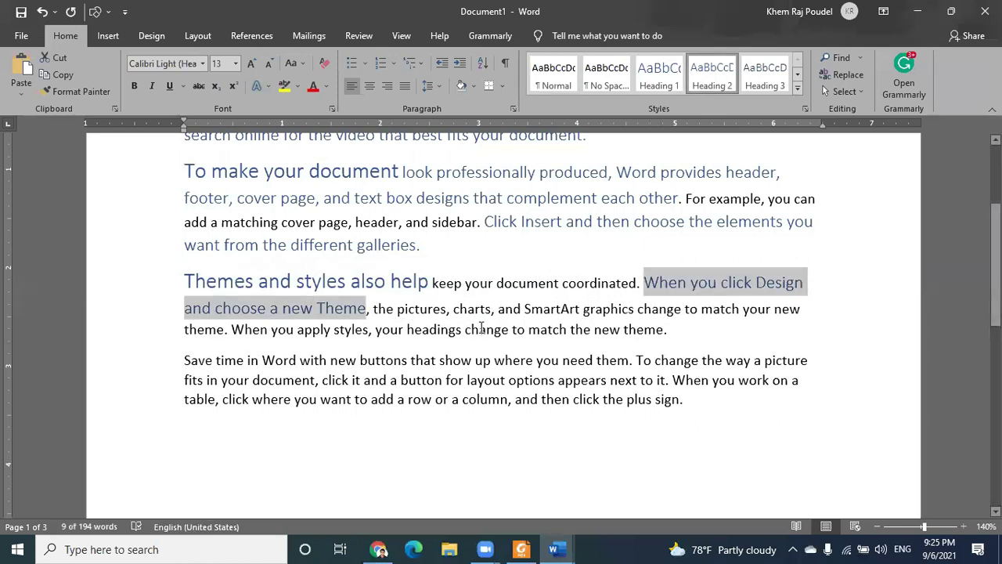
{"action": "left_click_drag", "start_coordinate": [466, 330], "coordinate": [546, 335]}
{"action": "key", "text": "F4"}
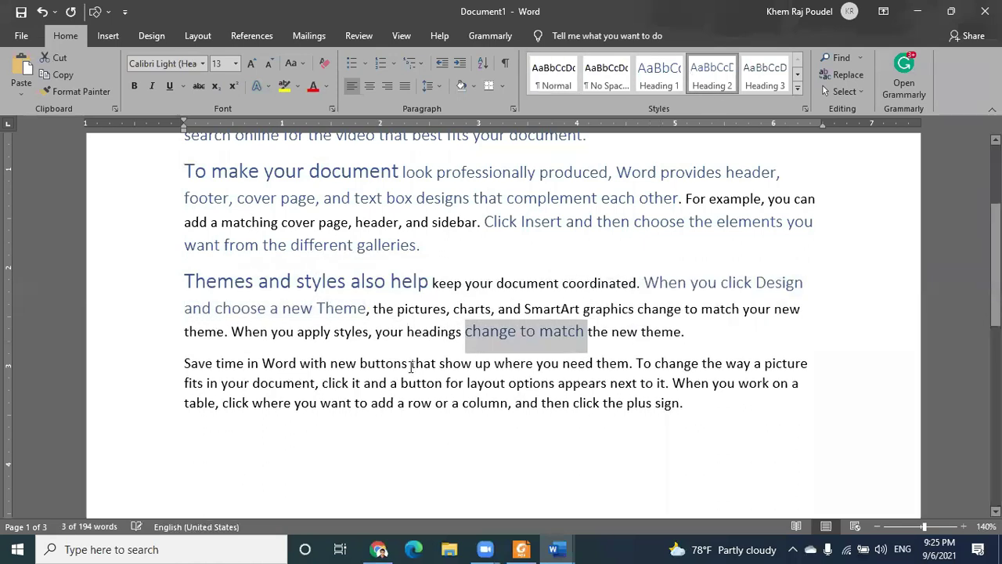
{"action": "left_click_drag", "start_coordinate": [411, 365], "coordinate": [474, 384]}
{"action": "left_click", "coordinate": [708, 78]}
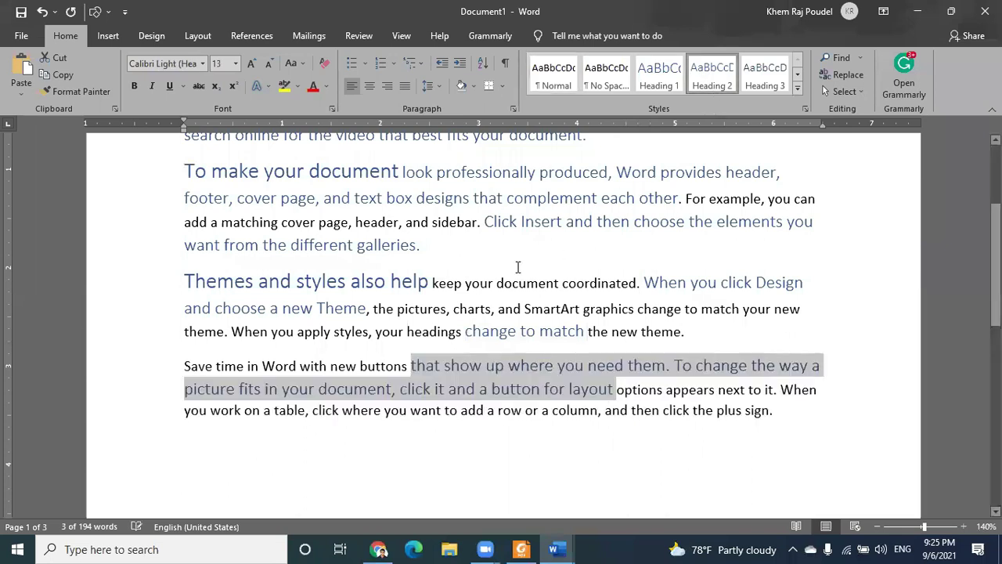
{"action": "scroll", "coordinate": [517, 265], "scroll_direction": "up", "scroll_amount": 3}
{"action": "scroll", "coordinate": [517, 265], "scroll_direction": "down", "scroll_amount": 3}
{"action": "scroll", "coordinate": [517, 255], "scroll_direction": "up", "scroll_amount": 4}
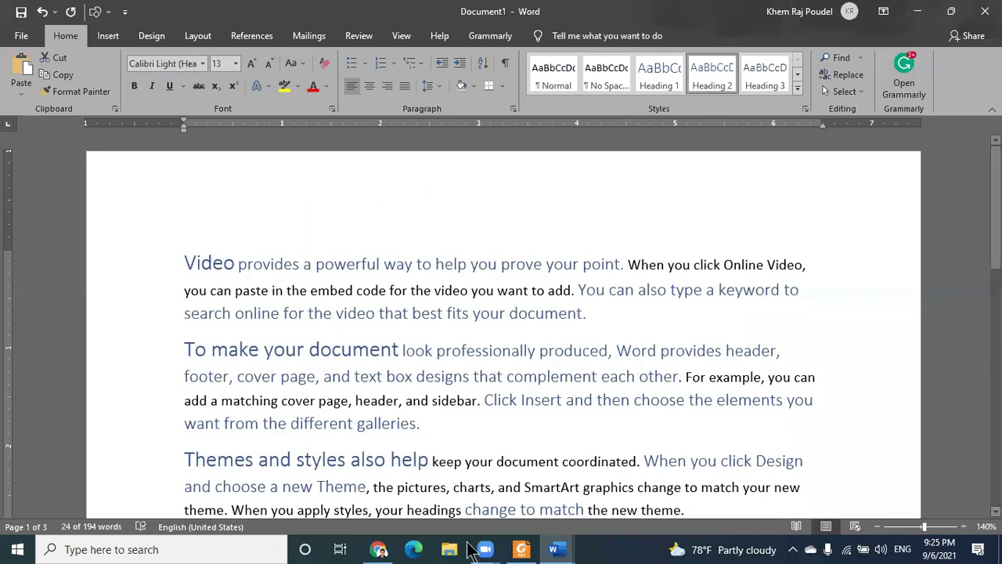
{"action": "left_click", "coordinate": [485, 549]}
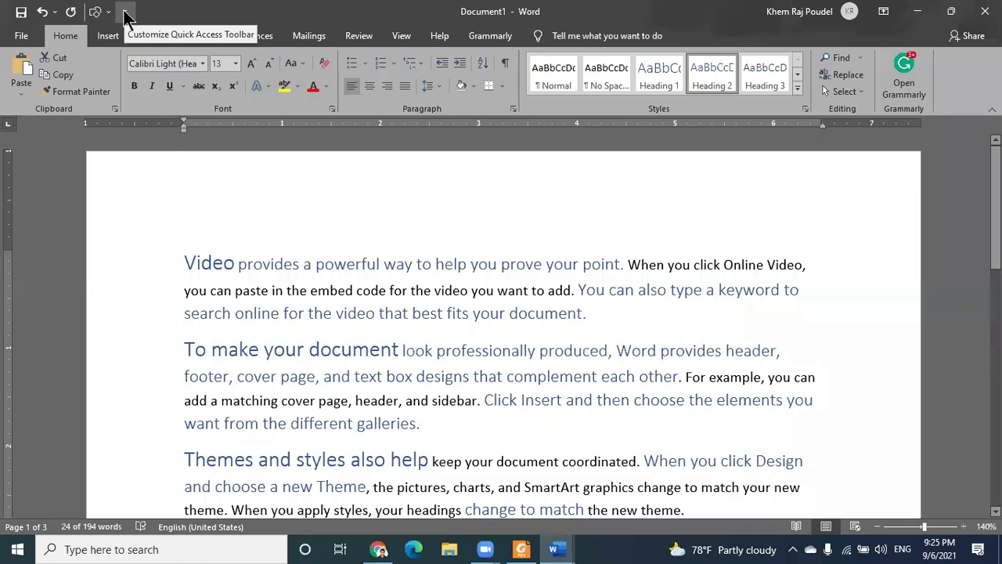
{"action": "left_click", "coordinate": [126, 13]}
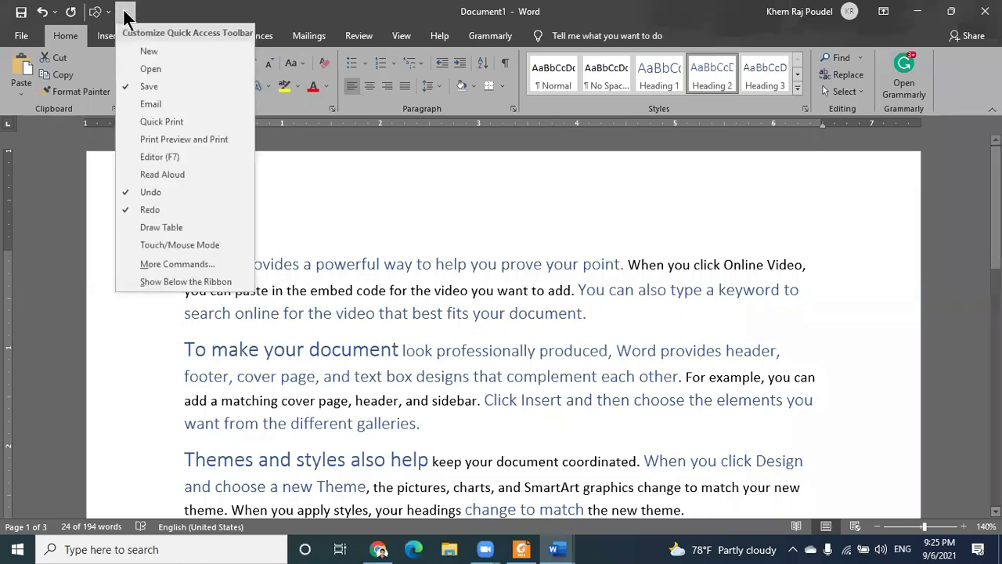
{"action": "left_click", "coordinate": [195, 266]}
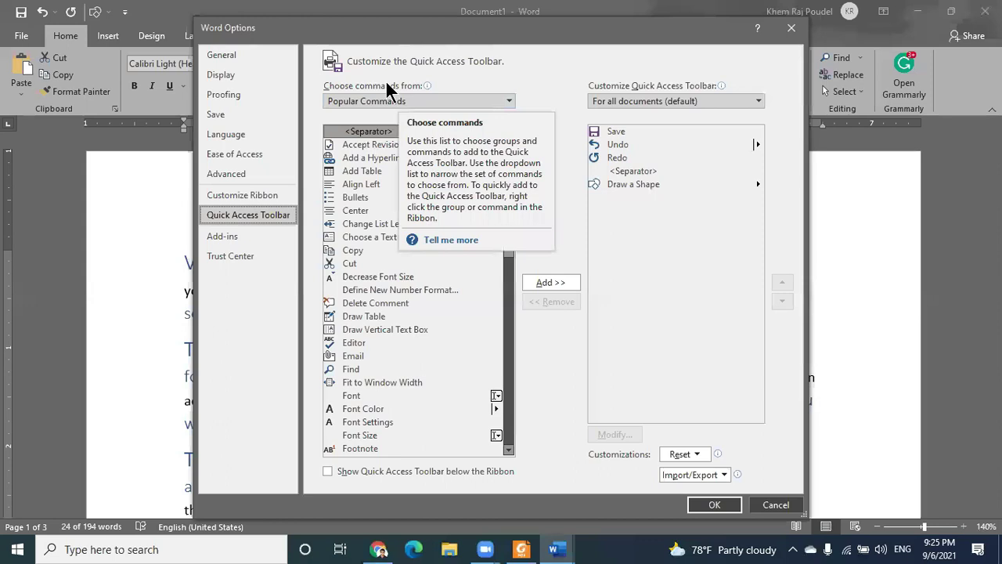
{"action": "left_click", "coordinate": [424, 100]}
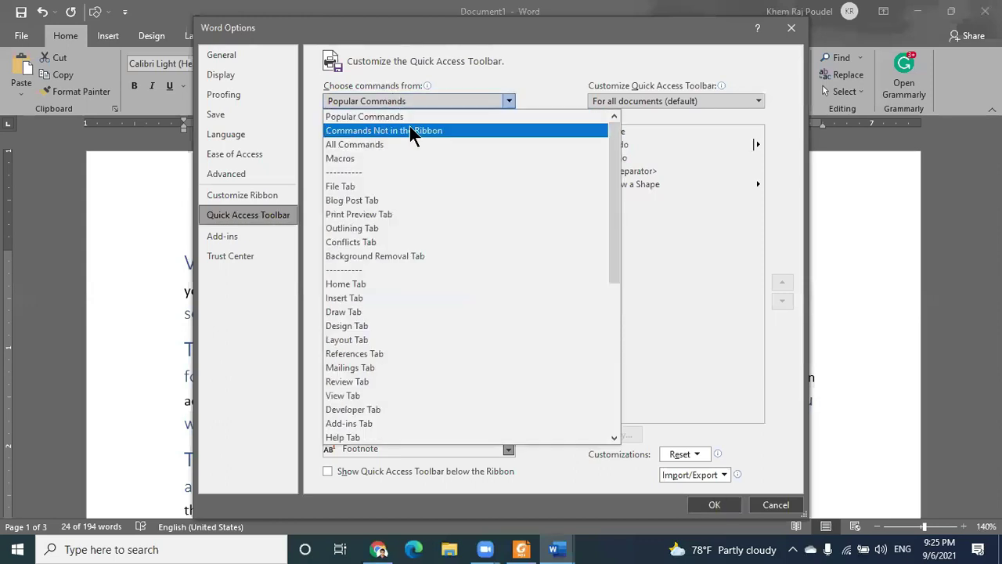
{"action": "left_click", "coordinate": [399, 144]}
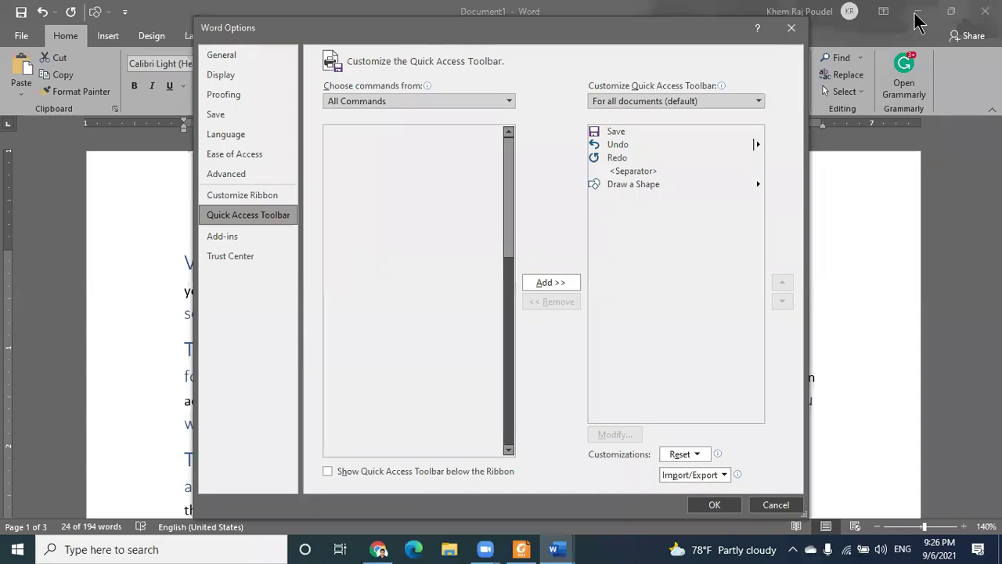
{"action": "left_click", "coordinate": [790, 29]}
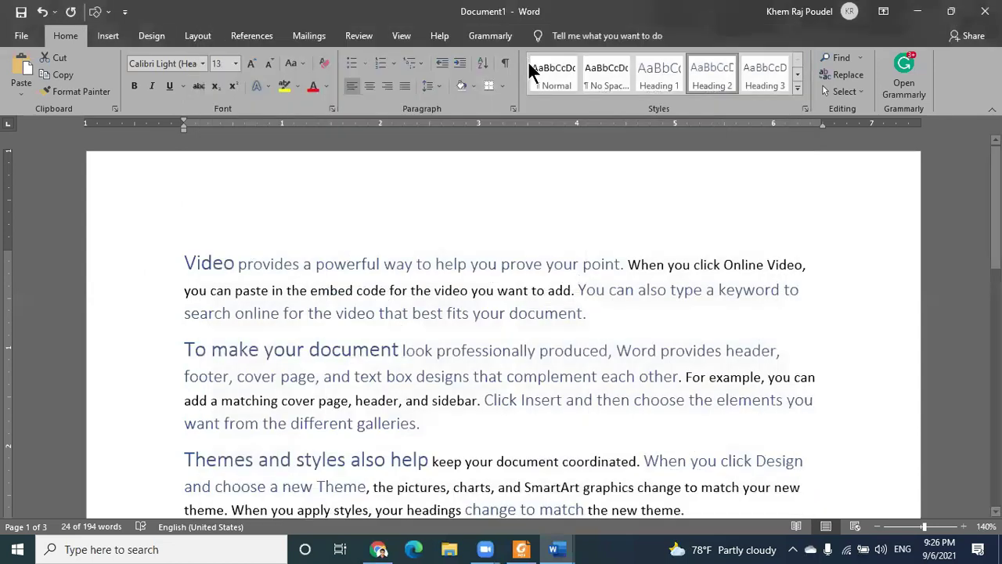
Open the Quick Access Toolbar's More Commands settings and list All Commands.
{"action": "left_click", "coordinate": [125, 11]}
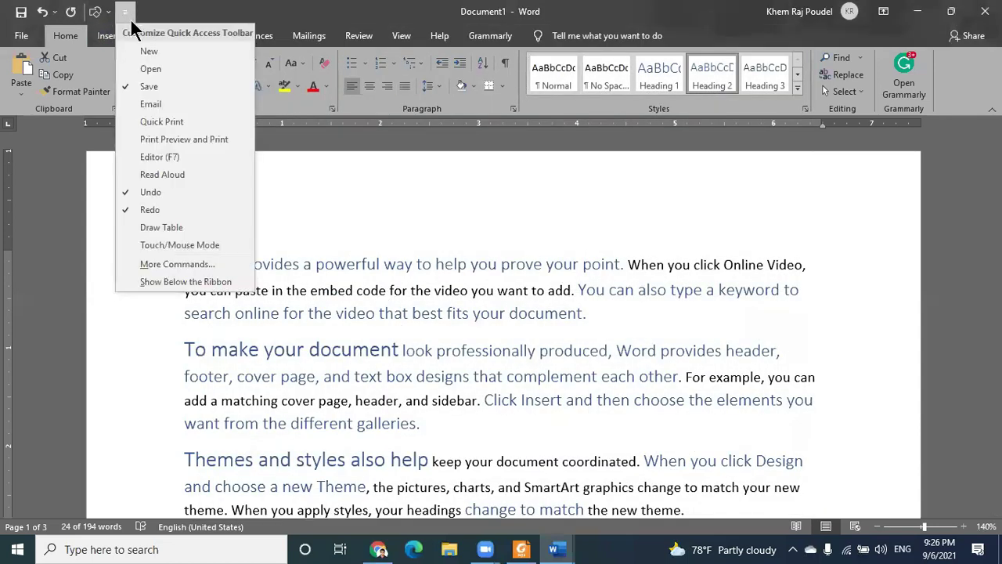
{"action": "left_click", "coordinate": [185, 261]}
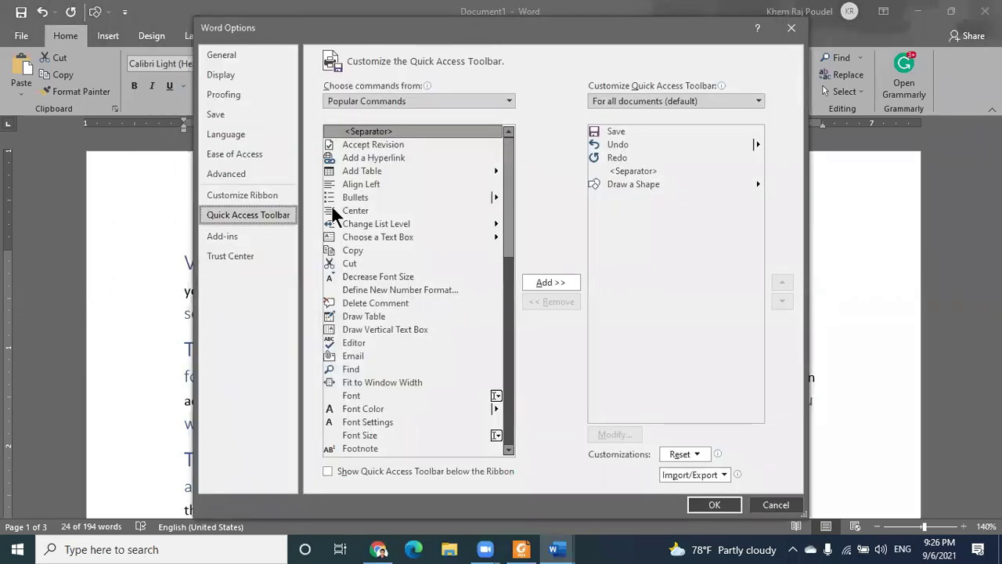
{"action": "left_click", "coordinate": [368, 101]}
{"action": "left_click", "coordinate": [362, 139]}
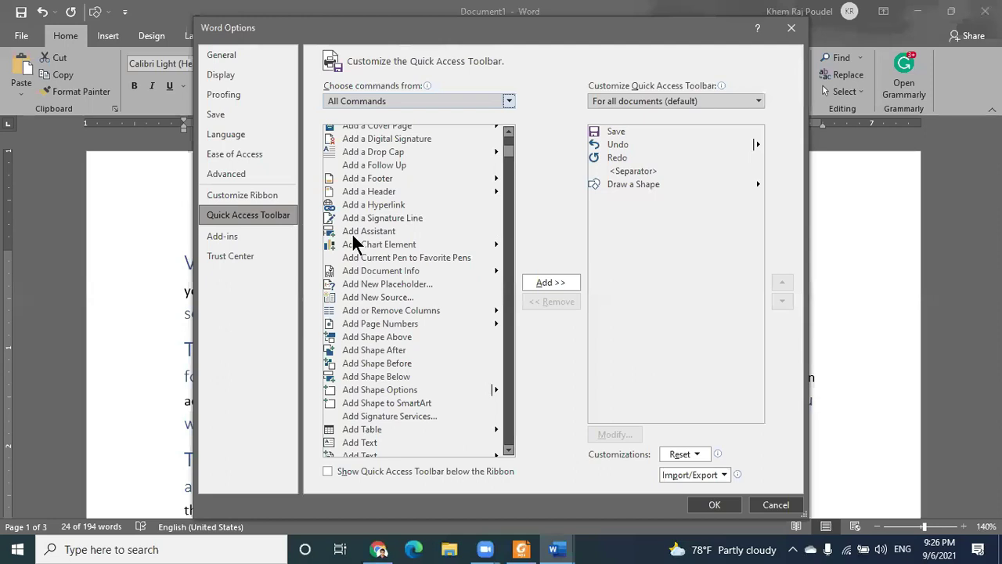
{"action": "scroll", "coordinate": [352, 235], "scroll_direction": "down", "scroll_amount": 4}
{"action": "scroll", "coordinate": [352, 234], "scroll_direction": "down", "scroll_amount": 4}
{"action": "scroll", "coordinate": [353, 235], "scroll_direction": "down", "scroll_amount": 4}
{"action": "scroll", "coordinate": [352, 235], "scroll_direction": "down", "scroll_amount": 3}
{"action": "scroll", "coordinate": [352, 235], "scroll_direction": "down", "scroll_amount": 4}
{"action": "scroll", "coordinate": [354, 244], "scroll_direction": "down", "scroll_amount": 3}
{"action": "scroll", "coordinate": [383, 244], "scroll_direction": "down", "scroll_amount": 2}
{"action": "scroll", "coordinate": [337, 274], "scroll_direction": "down", "scroll_amount": 5}
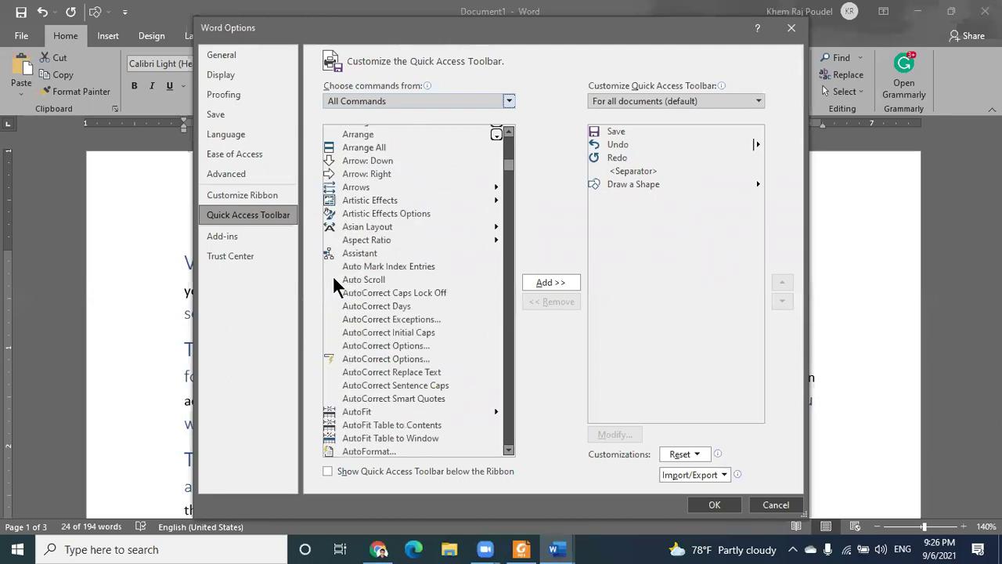
{"action": "key", "text": "alt+Down"}
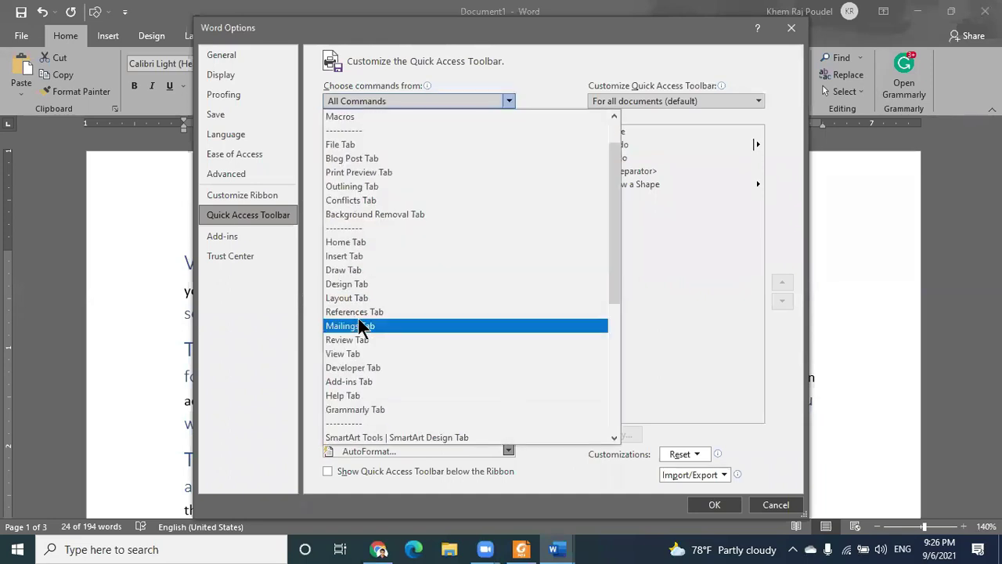
{"action": "scroll", "coordinate": [358, 319], "scroll_direction": "down", "scroll_amount": 5}
{"action": "scroll", "coordinate": [359, 319], "scroll_direction": "down", "scroll_amount": 1}
{"action": "scroll", "coordinate": [359, 315], "scroll_direction": "up", "scroll_amount": 4}
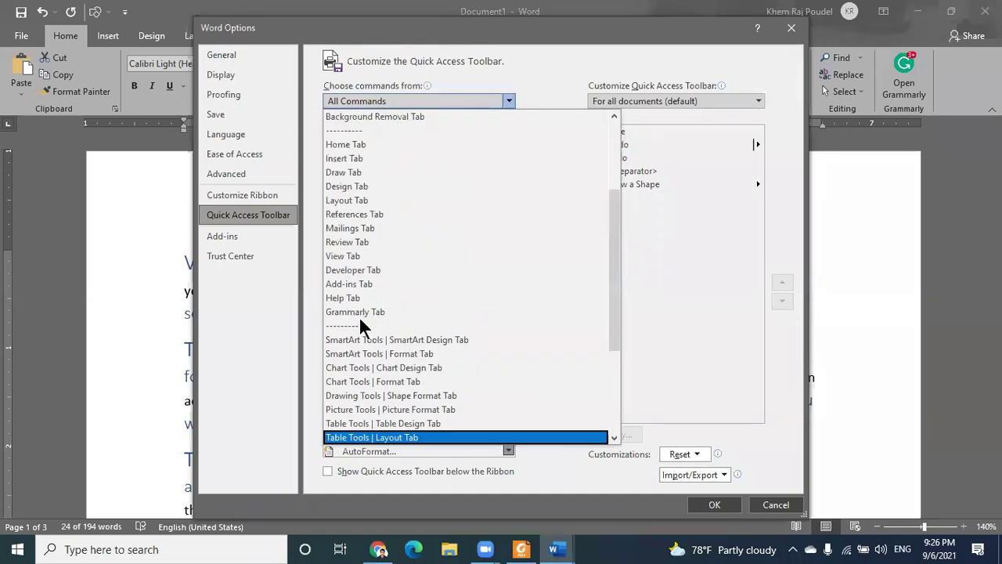
{"action": "scroll", "coordinate": [359, 315], "scroll_direction": "up", "scroll_amount": 3}
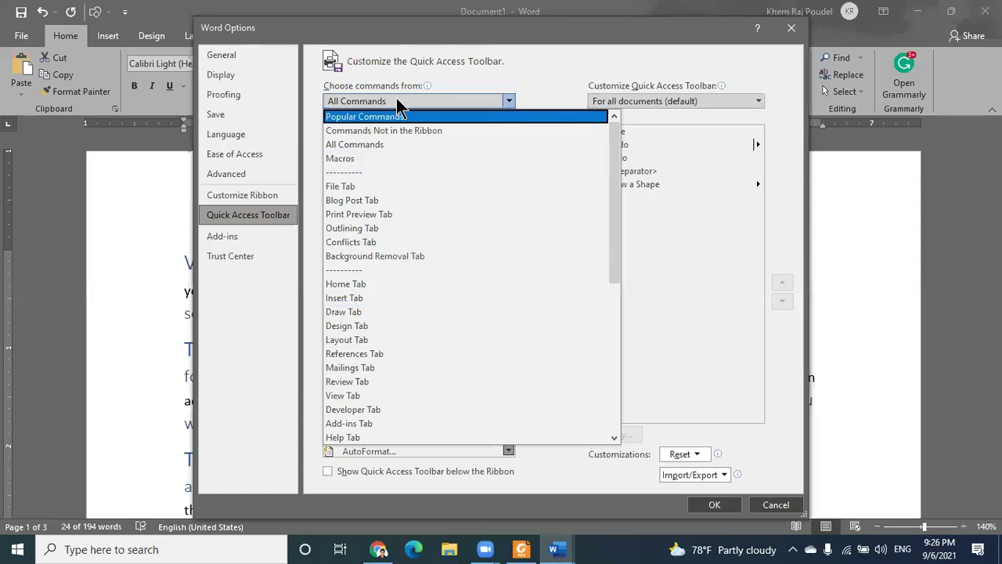
{"action": "scroll", "coordinate": [413, 178], "scroll_direction": "down", "scroll_amount": 3}
{"action": "scroll", "coordinate": [415, 186], "scroll_direction": "up", "scroll_amount": 3}
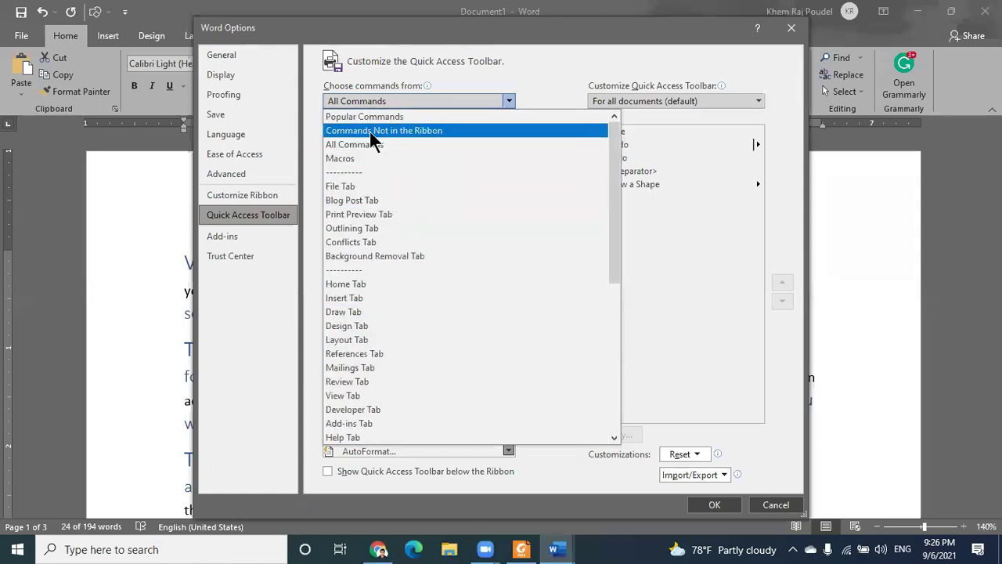
{"action": "left_click", "coordinate": [373, 146]}
Select Send to Microsoft PowerPoint in the All Commands list.
{"action": "scroll", "coordinate": [414, 202], "scroll_direction": "down", "scroll_amount": 3}
{"action": "scroll", "coordinate": [413, 201], "scroll_direction": "down", "scroll_amount": 6}
{"action": "scroll", "coordinate": [413, 201], "scroll_direction": "down", "scroll_amount": 6}
{"action": "scroll", "coordinate": [415, 223], "scroll_direction": "down", "scroll_amount": 7}
{"action": "scroll", "coordinate": [407, 250], "scroll_direction": "down", "scroll_amount": 10}
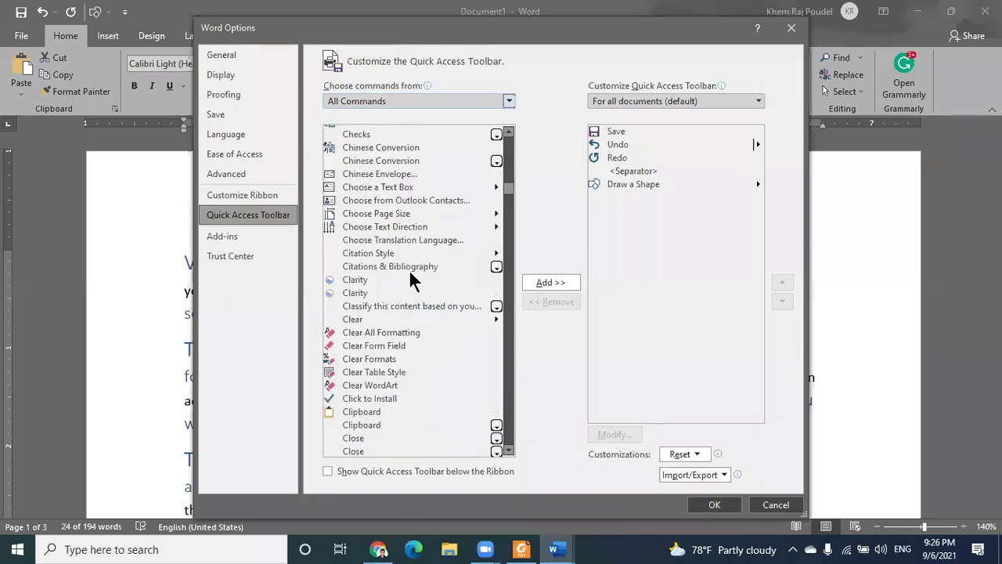
{"action": "left_click", "coordinate": [404, 257]}
{"action": "key", "text": "s"}
{"action": "scroll", "coordinate": [404, 261], "scroll_direction": "down", "scroll_amount": 1}
{"action": "scroll", "coordinate": [404, 262], "scroll_direction": "down", "scroll_amount": 4}
{"action": "scroll", "coordinate": [403, 262], "scroll_direction": "down", "scroll_amount": 3}
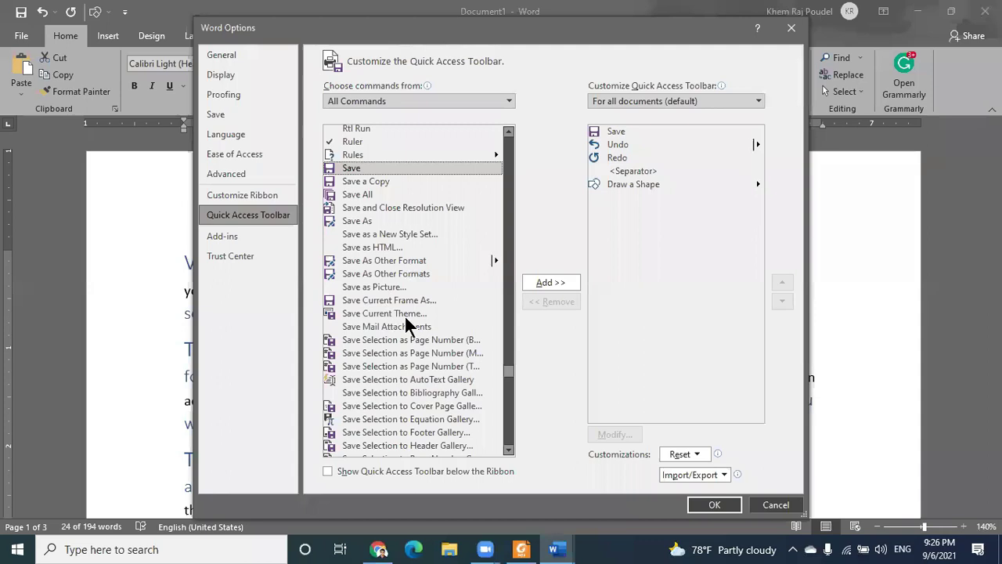
{"action": "scroll", "coordinate": [405, 316], "scroll_direction": "down", "scroll_amount": 3}
{"action": "scroll", "coordinate": [405, 316], "scroll_direction": "down", "scroll_amount": 4}
{"action": "scroll", "coordinate": [406, 317], "scroll_direction": "down", "scroll_amount": 1}
{"action": "scroll", "coordinate": [404, 314], "scroll_direction": "down", "scroll_amount": 2}
{"action": "scroll", "coordinate": [404, 314], "scroll_direction": "down", "scroll_amount": 4}
{"action": "scroll", "coordinate": [404, 314], "scroll_direction": "down", "scroll_amount": 3}
{"action": "scroll", "coordinate": [404, 317], "scroll_direction": "down", "scroll_amount": 2}
{"action": "scroll", "coordinate": [404, 317], "scroll_direction": "down", "scroll_amount": 1}
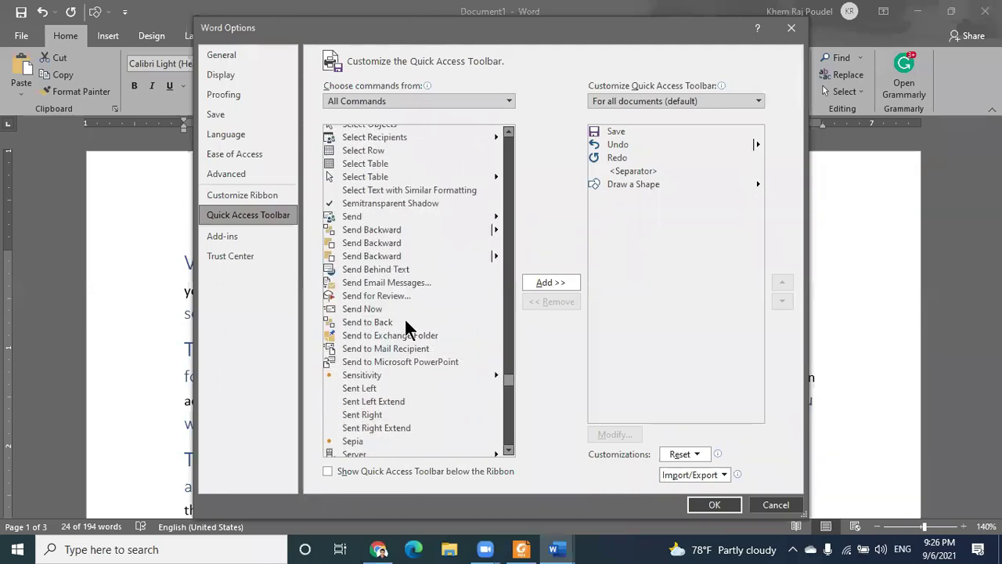
{"action": "scroll", "coordinate": [404, 317], "scroll_direction": "down", "scroll_amount": 2}
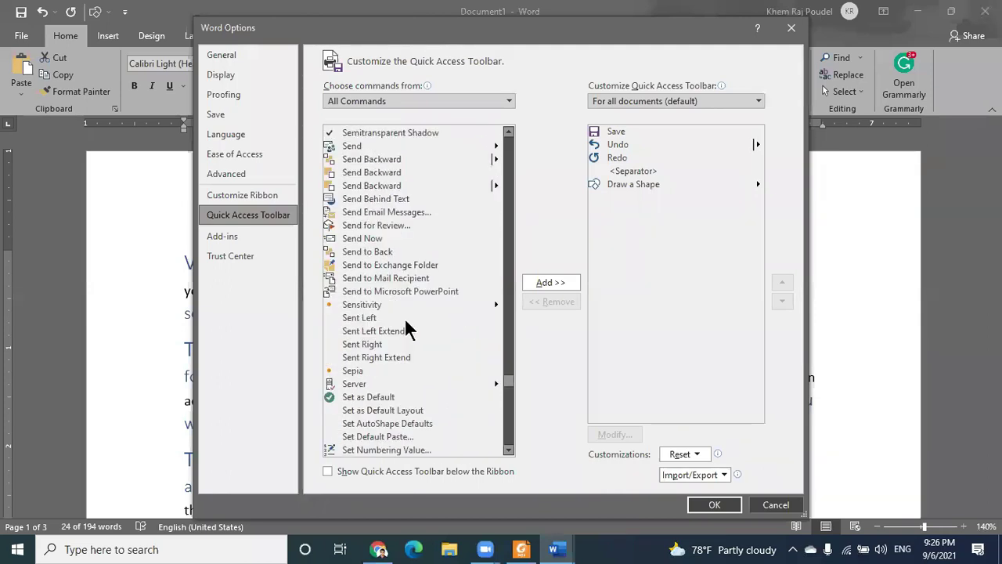
{"action": "left_click", "coordinate": [368, 291]}
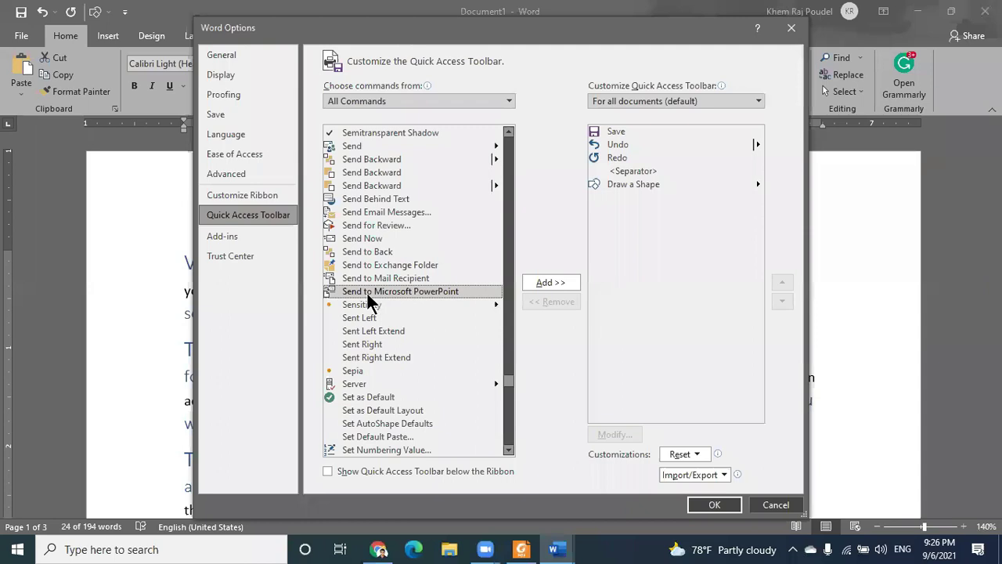
Add Send to Microsoft PowerPoint to the Quick Access Toolbar and close Word Options.
{"action": "left_click", "coordinate": [546, 280]}
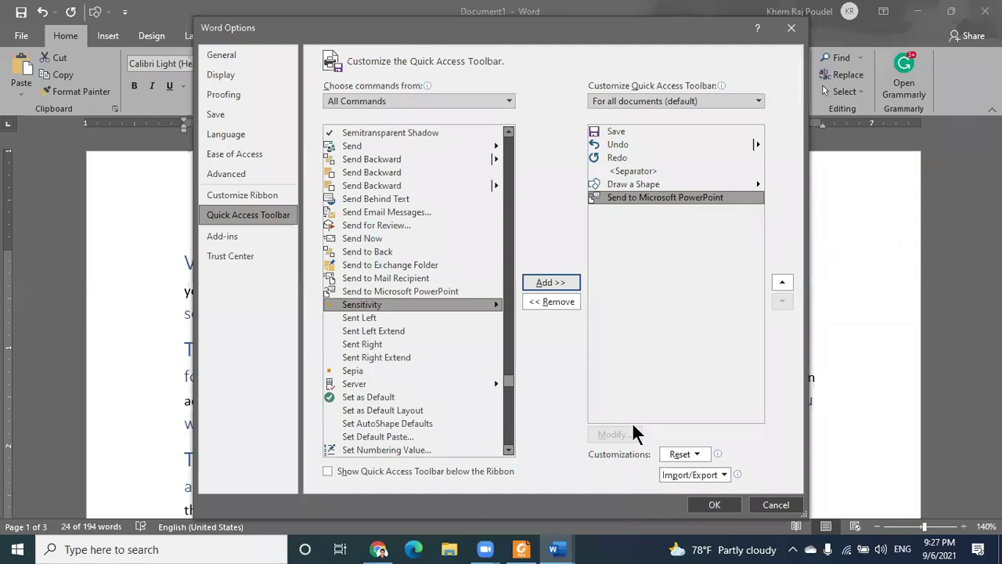
{"action": "left_click", "coordinate": [725, 509]}
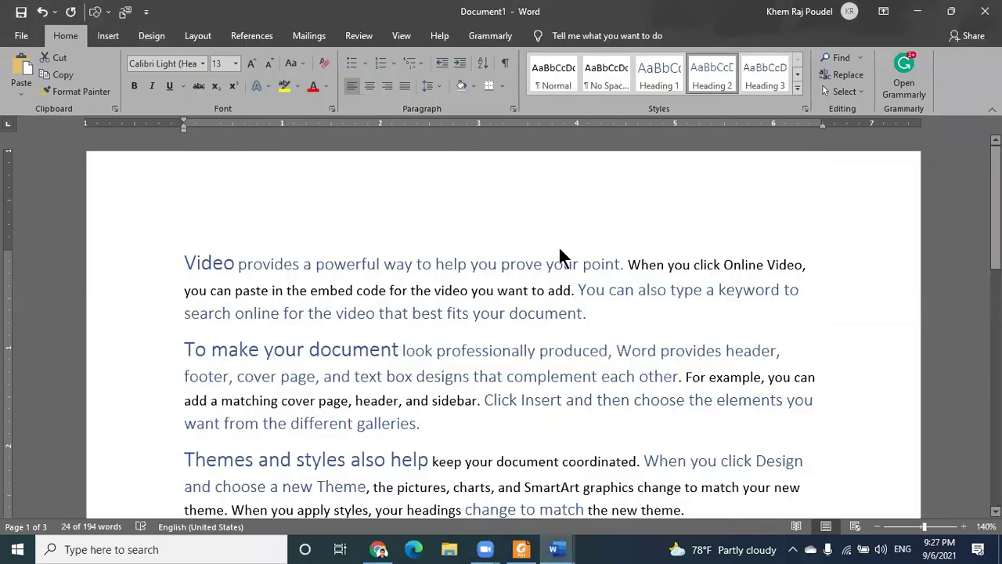
Use the new Send to Microsoft PowerPoint toolbar button to turn Document1 into a slide deck.
{"action": "left_click", "coordinate": [125, 14]}
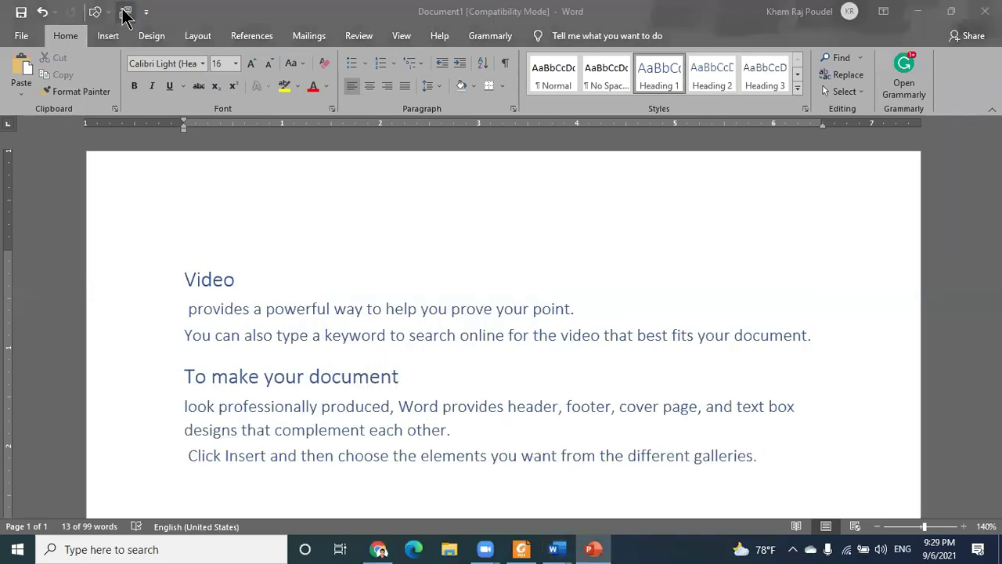
{"action": "left_click", "coordinate": [125, 12]}
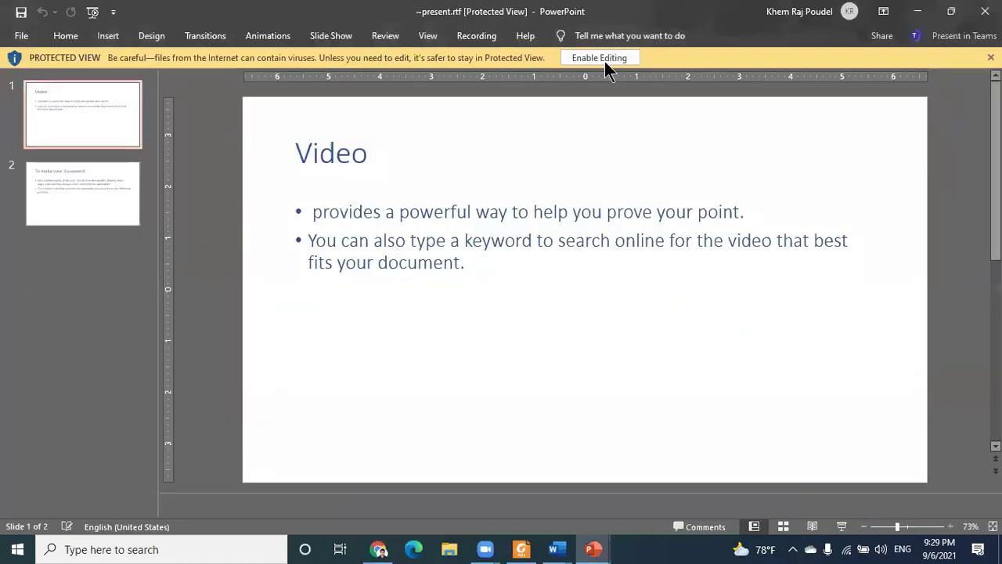
Enable editing on the ~present.rtf deck and check the Video and To make your document slides.
{"action": "left_click", "coordinate": [604, 61]}
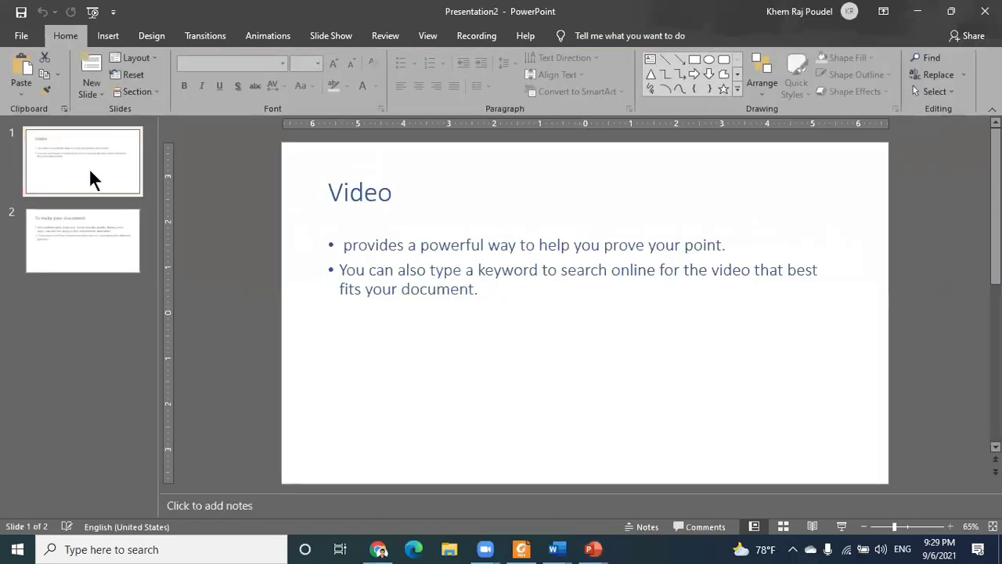
{"action": "left_click_drag", "start_coordinate": [333, 194], "coordinate": [381, 275]}
{"action": "left_click", "coordinate": [385, 274]}
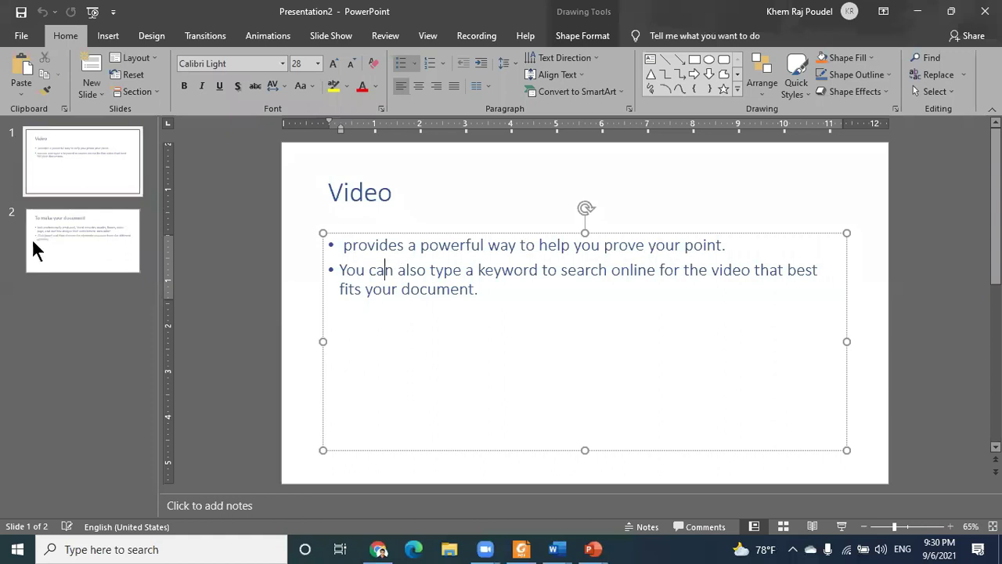
{"action": "left_click", "coordinate": [62, 249]}
{"action": "left_click", "coordinate": [420, 196]}
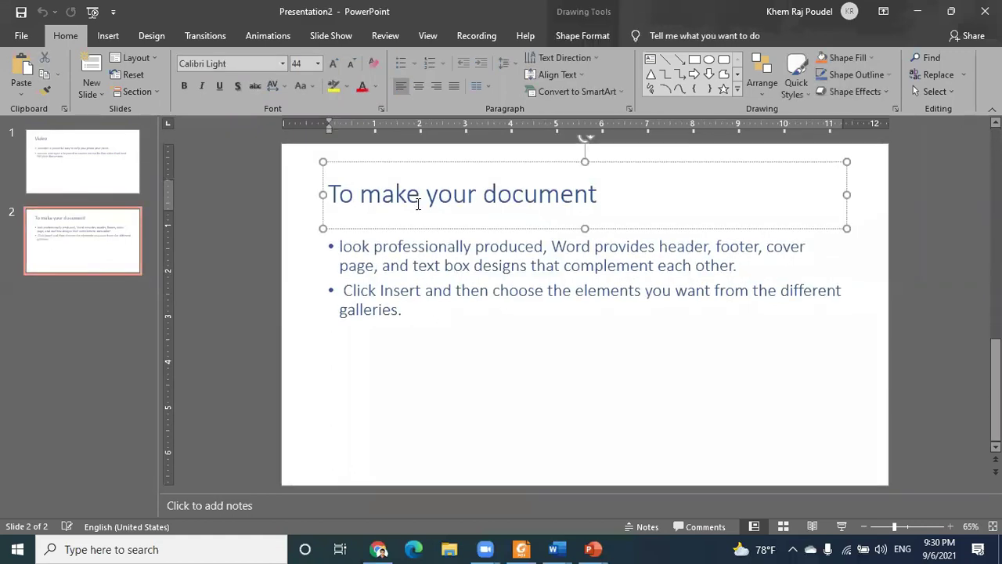
{"action": "left_click", "coordinate": [394, 250]}
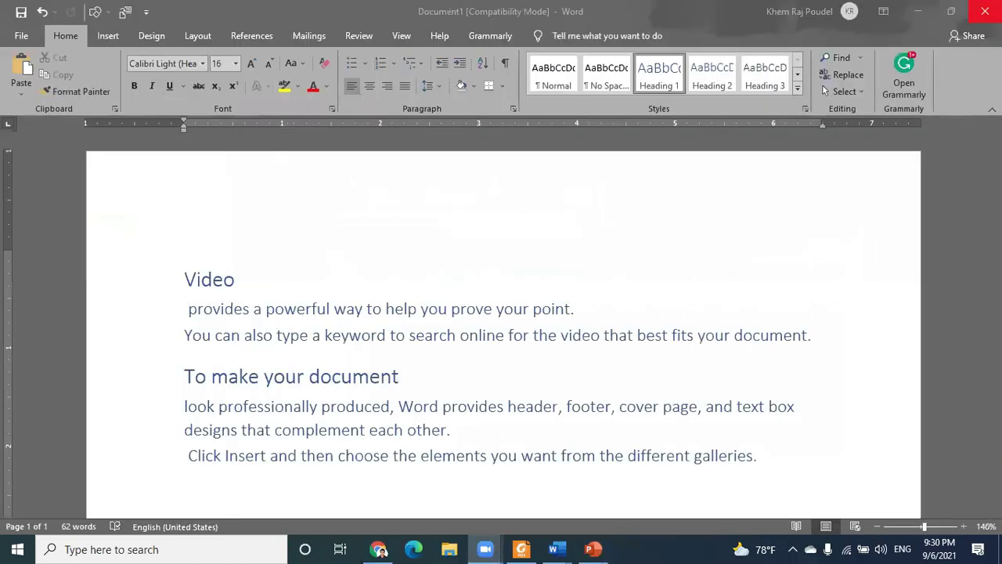
Close the sample Document1 without saving its changes.
{"action": "left_click", "coordinate": [985, 11]}
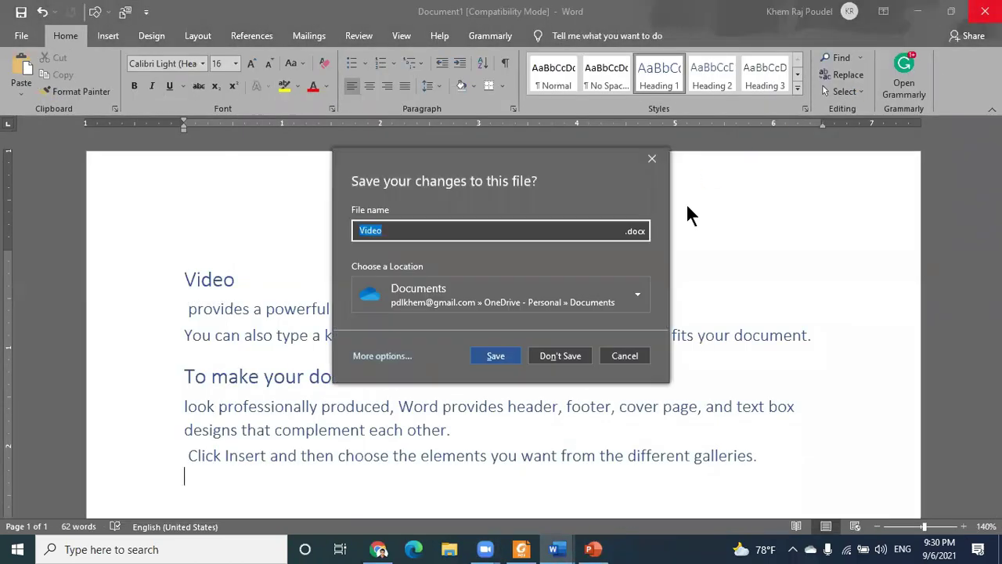
{"action": "left_click", "coordinate": [651, 159]}
{"action": "scroll", "coordinate": [481, 318], "scroll_direction": "down", "scroll_amount": 3}
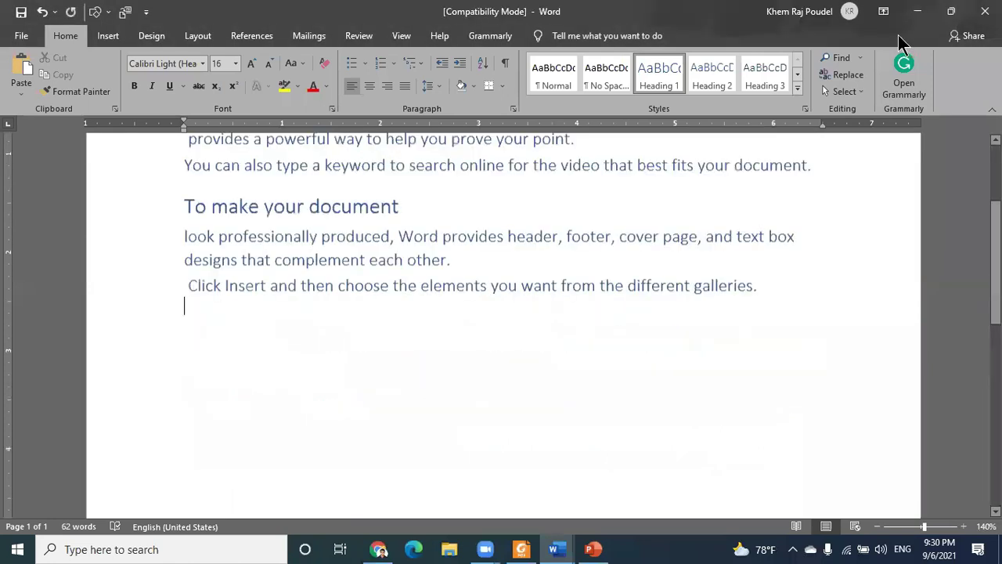
{"action": "left_click", "coordinate": [985, 11]}
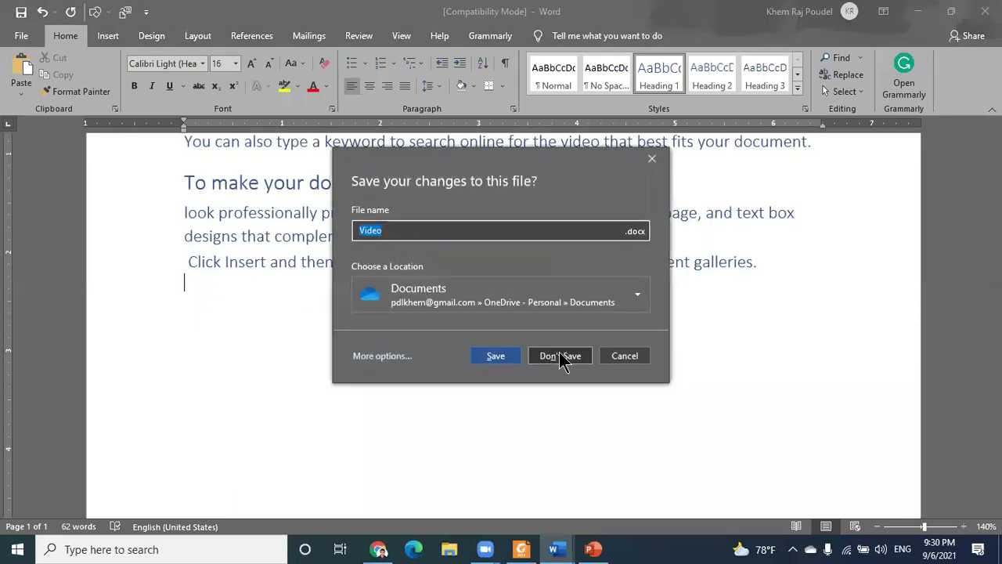
{"action": "left_click", "coordinate": [560, 359]}
{"action": "scroll", "coordinate": [485, 362], "scroll_direction": "down", "scroll_amount": 8}
{"action": "scroll", "coordinate": [484, 361], "scroll_direction": "down", "scroll_amount": 10}
{"action": "scroll", "coordinate": [482, 358], "scroll_direction": "down", "scroll_amount": 5}
{"action": "scroll", "coordinate": [482, 357], "scroll_direction": "down", "scroll_amount": 3}
{"action": "scroll", "coordinate": [481, 358], "scroll_direction": "down", "scroll_amount": 5}
{"action": "scroll", "coordinate": [481, 358], "scroll_direction": "down", "scroll_amount": 8}
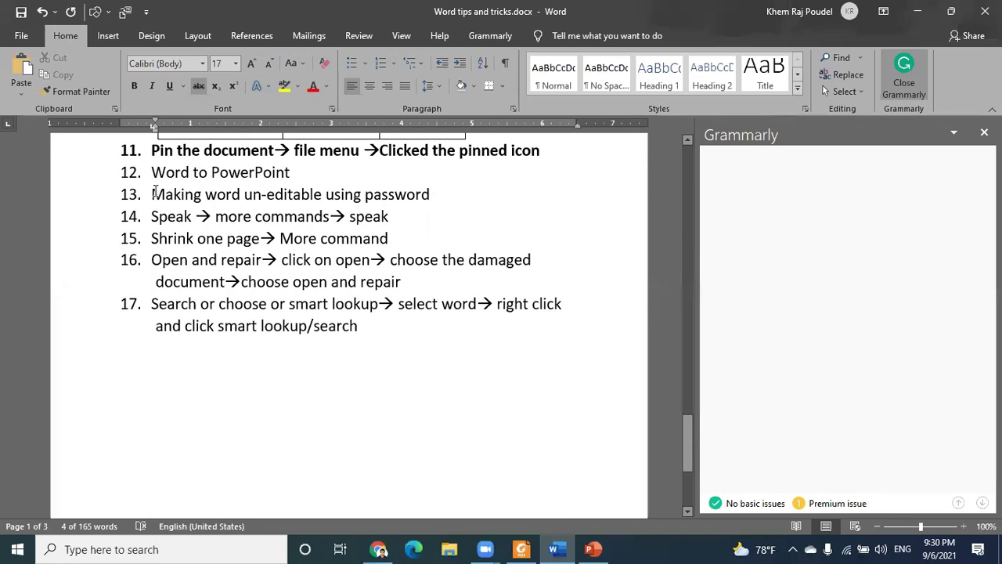
Close the Grammarly side panel in Word tips and tricks.docx.
{"action": "triple_click", "coordinate": [436, 193]}
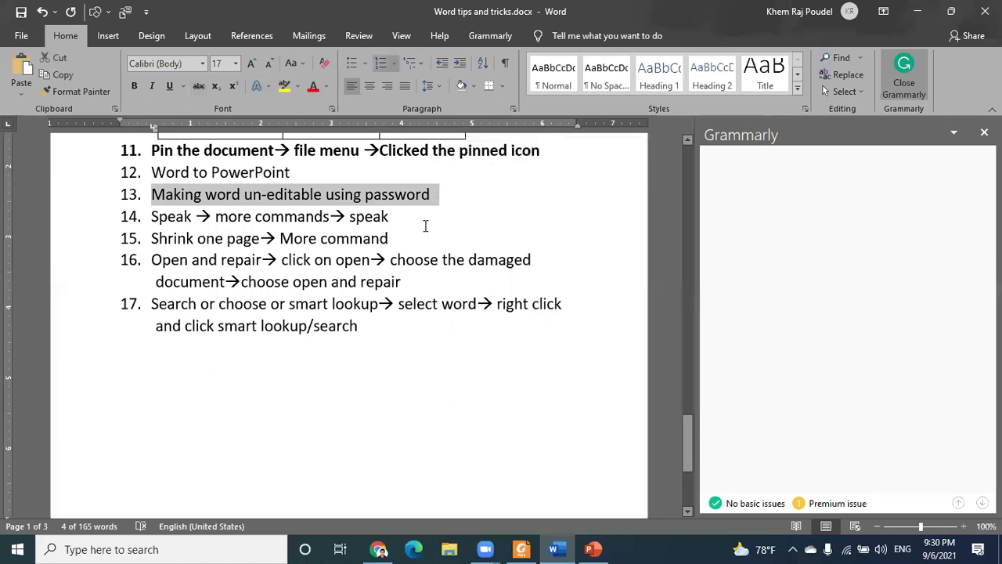
{"action": "left_click", "coordinate": [425, 225]}
{"action": "scroll", "coordinate": [425, 226], "scroll_direction": "up", "scroll_amount": 3}
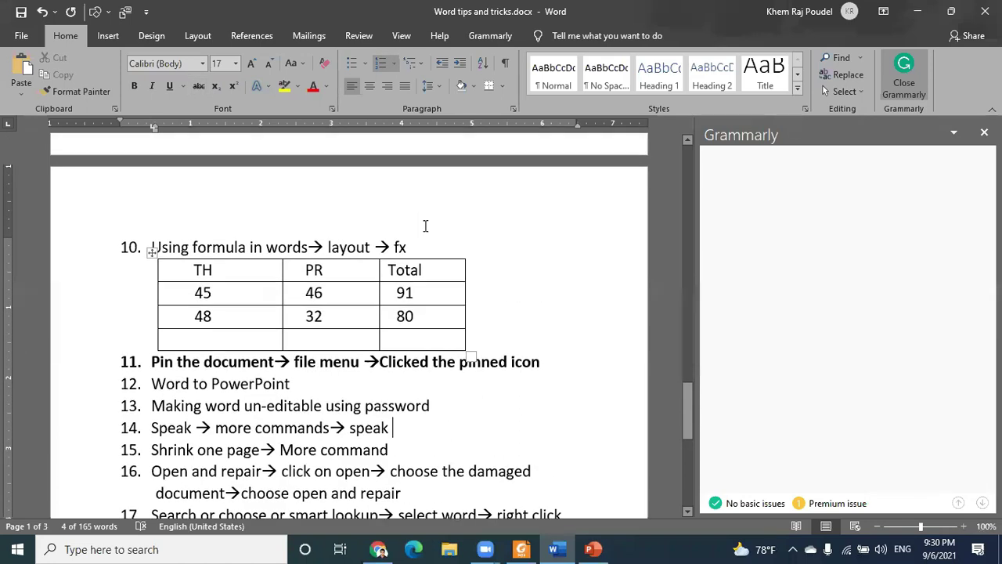
{"action": "scroll", "coordinate": [425, 225], "scroll_direction": "down", "scroll_amount": 3}
{"action": "left_click", "coordinate": [984, 131]}
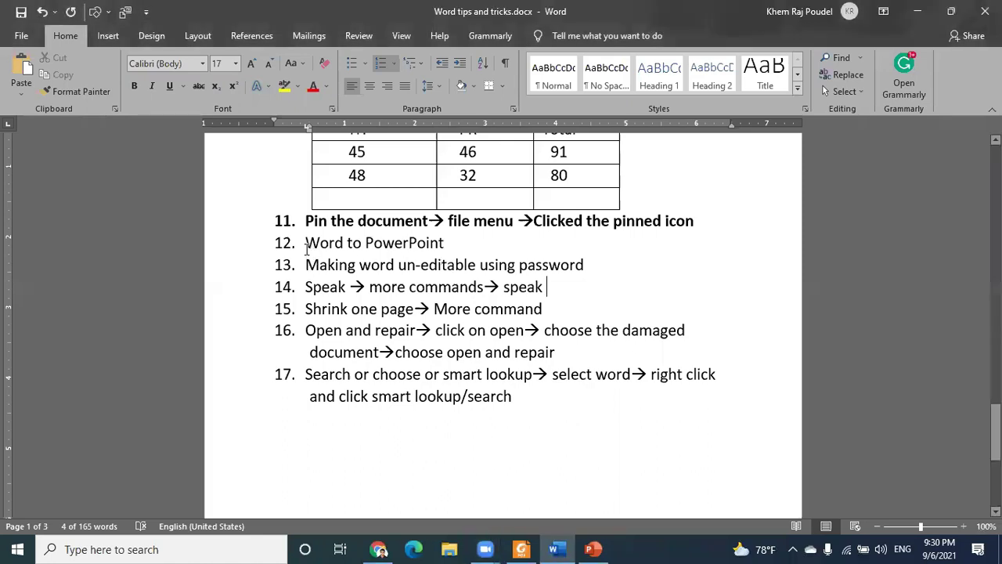
Strike through tip 11 and the word 'Word' at the start of tip 12.
{"action": "mouse_move", "coordinate": [313, 242]}
{"action": "left_mouse_down"}
{"action": "mouse_move", "coordinate": [603, 209]}
{"action": "mouse_move", "coordinate": [599, 197]}
{"action": "left_mouse_up"}
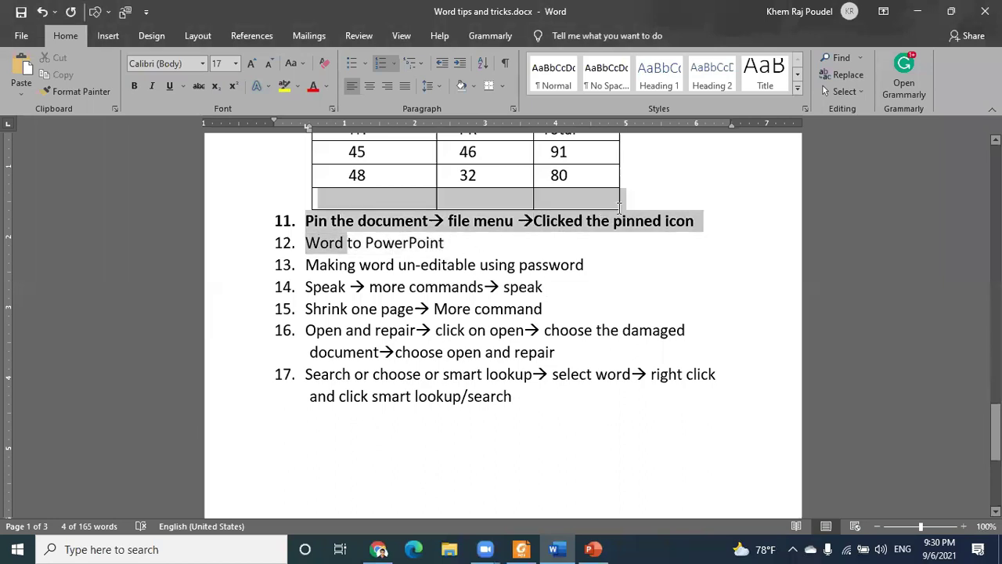
{"action": "left_click", "coordinate": [200, 87]}
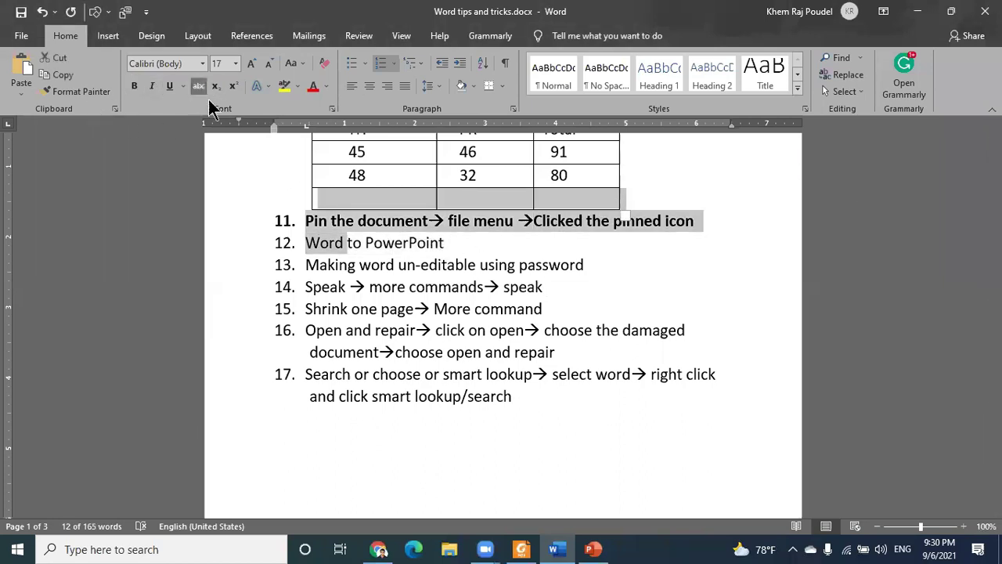
{"action": "left_click", "coordinate": [370, 266]}
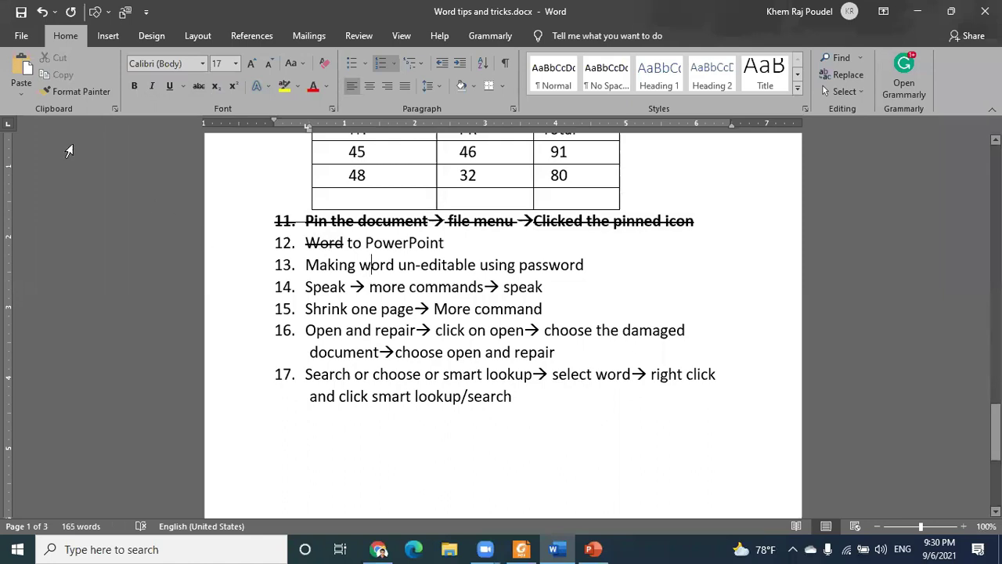
{"action": "left_click", "coordinate": [23, 41]}
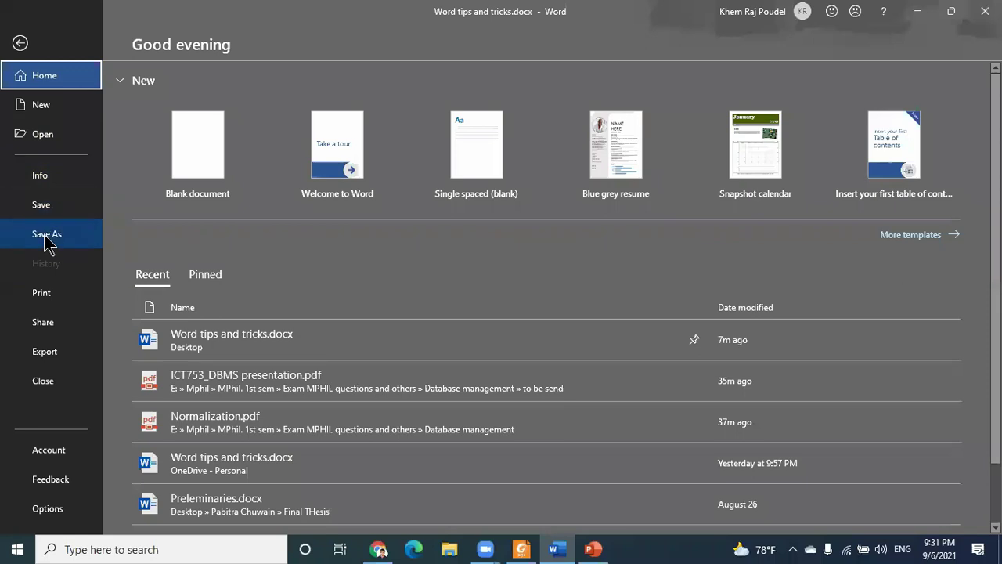
Reach General Options through Save As > Browse > Tools for the tips document.
{"action": "left_click", "coordinate": [45, 241]}
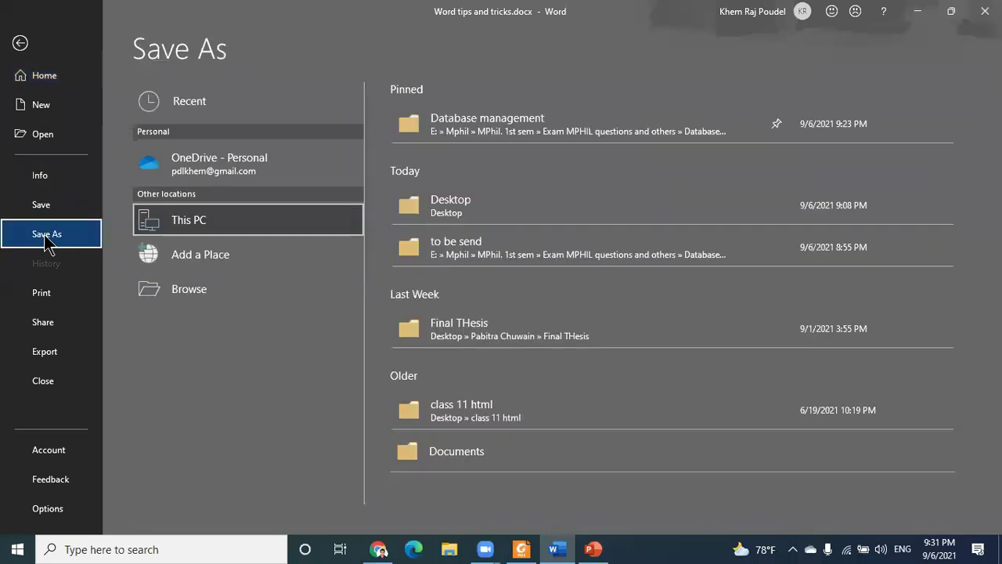
{"action": "left_click", "coordinate": [173, 287]}
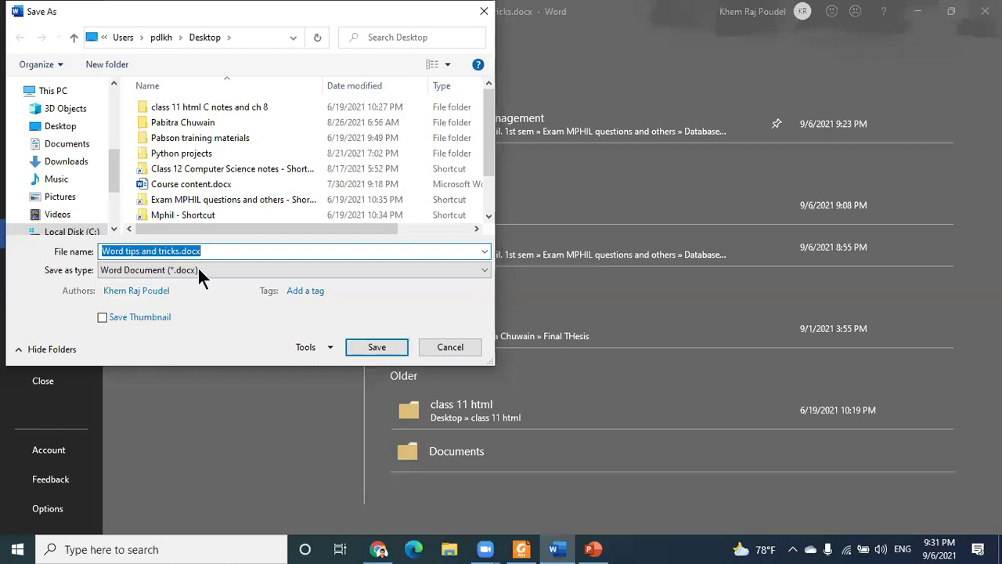
{"action": "left_click", "coordinate": [330, 348]}
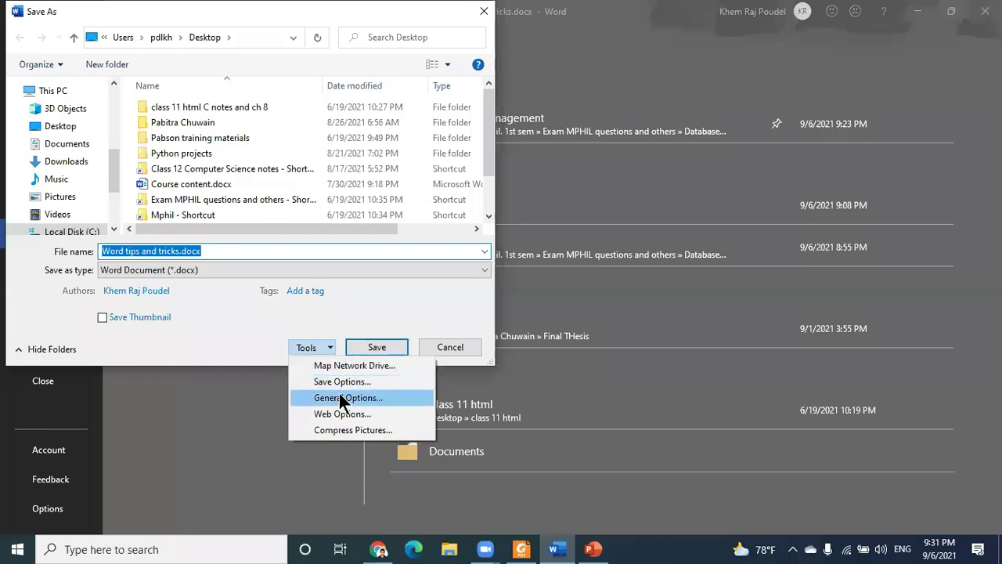
{"action": "left_click", "coordinate": [233, 299]}
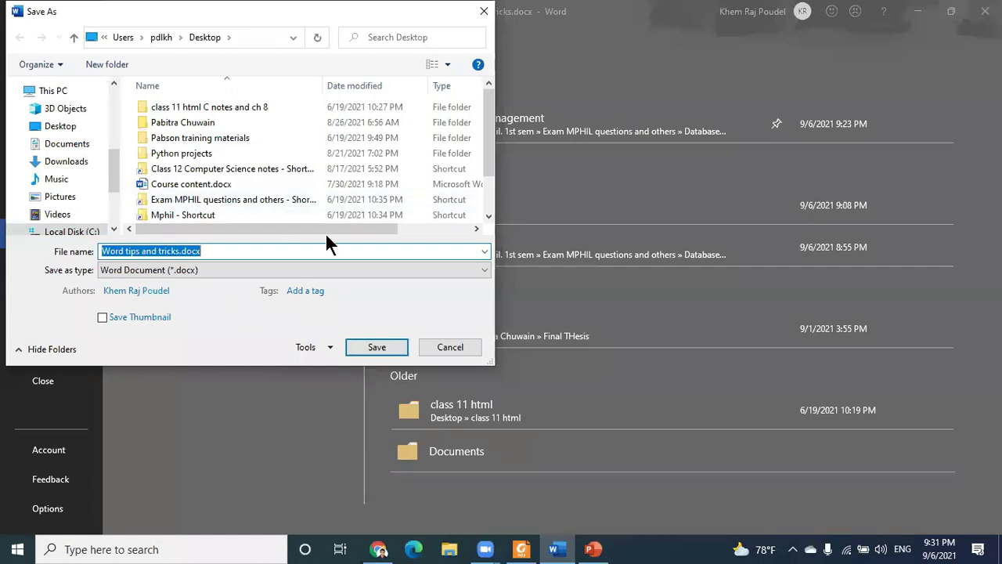
{"action": "left_click", "coordinate": [330, 350]}
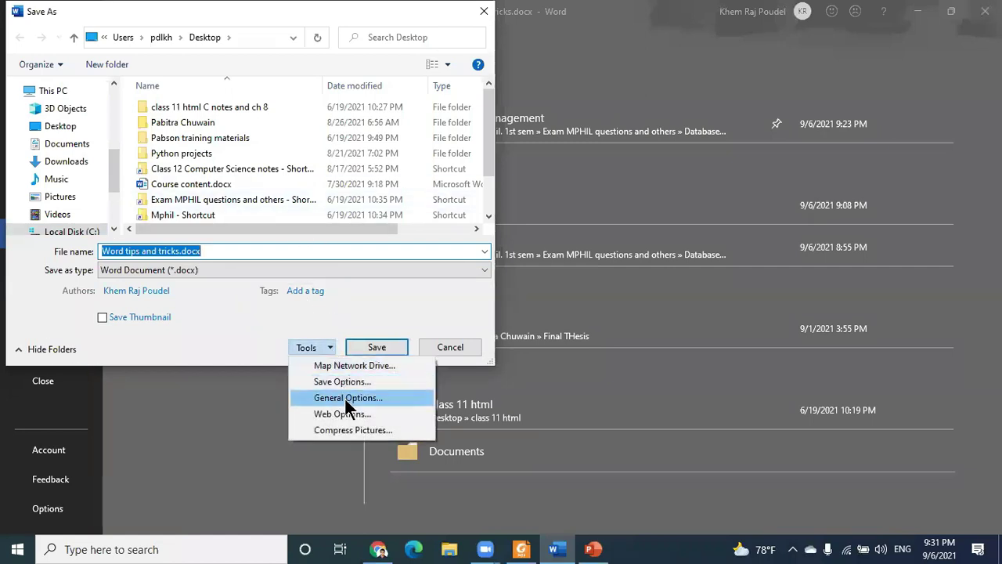
{"action": "left_click", "coordinate": [344, 399]}
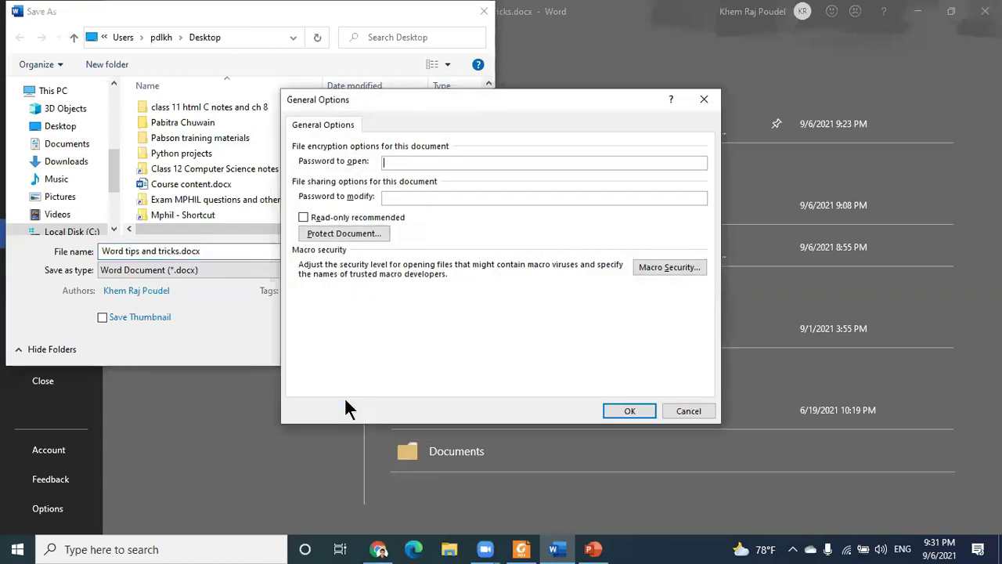
Set and confirm a password to modify for the tips document.
{"action": "left_click_drag", "start_coordinate": [412, 97], "coordinate": [268, 100]}
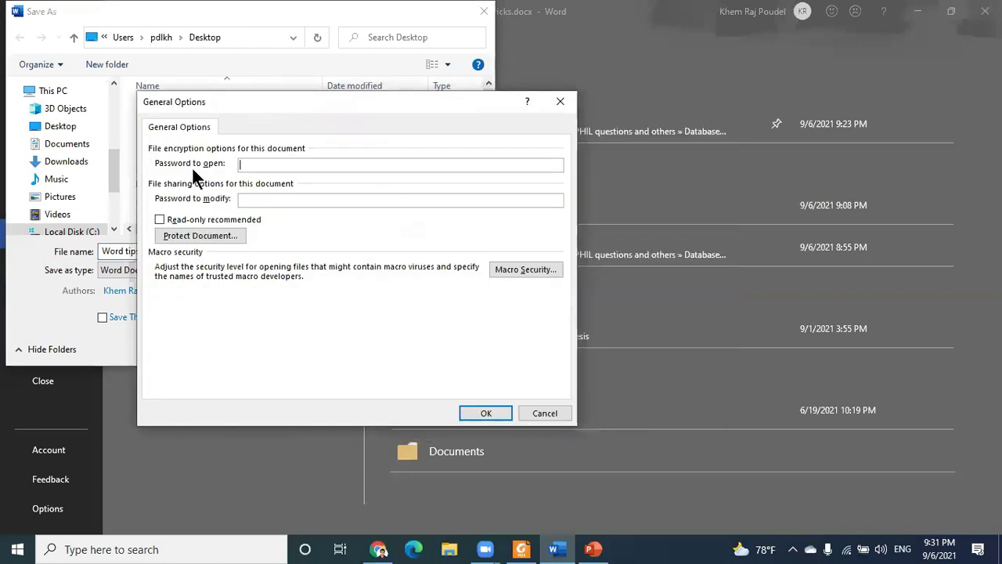
{"action": "left_click", "coordinate": [255, 165]}
{"action": "left_click", "coordinate": [252, 199]}
{"action": "left_click", "coordinate": [484, 412]}
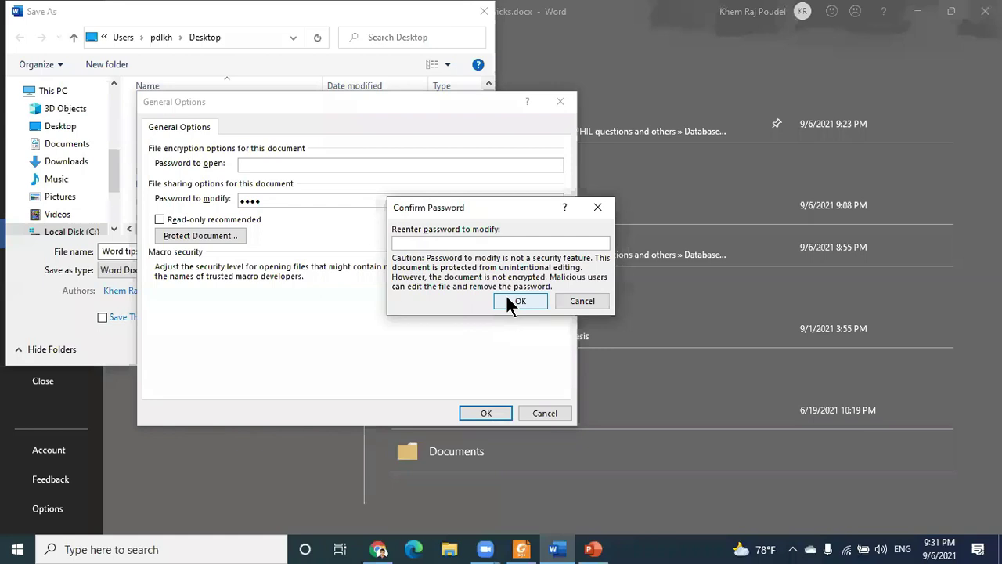
{"action": "left_click", "coordinate": [525, 300]}
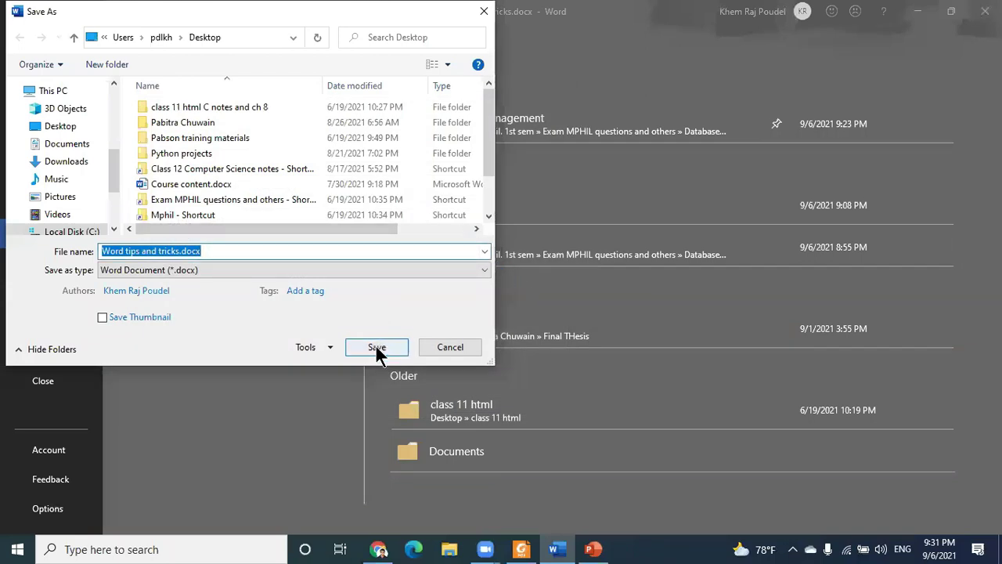
Save Word tips and tricks.docx to the Desktop and close it.
{"action": "left_click", "coordinate": [66, 127]}
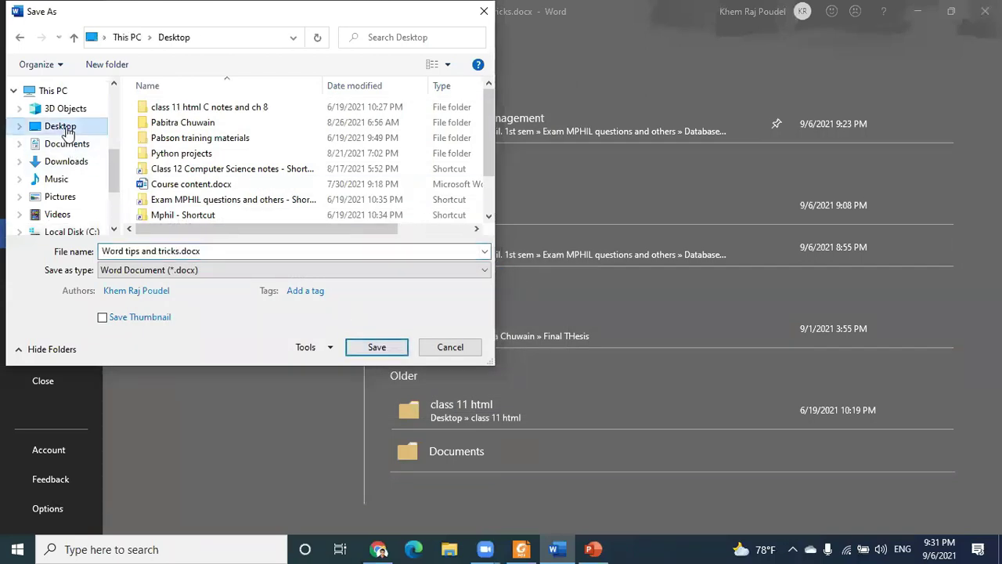
{"action": "left_click", "coordinate": [381, 350]}
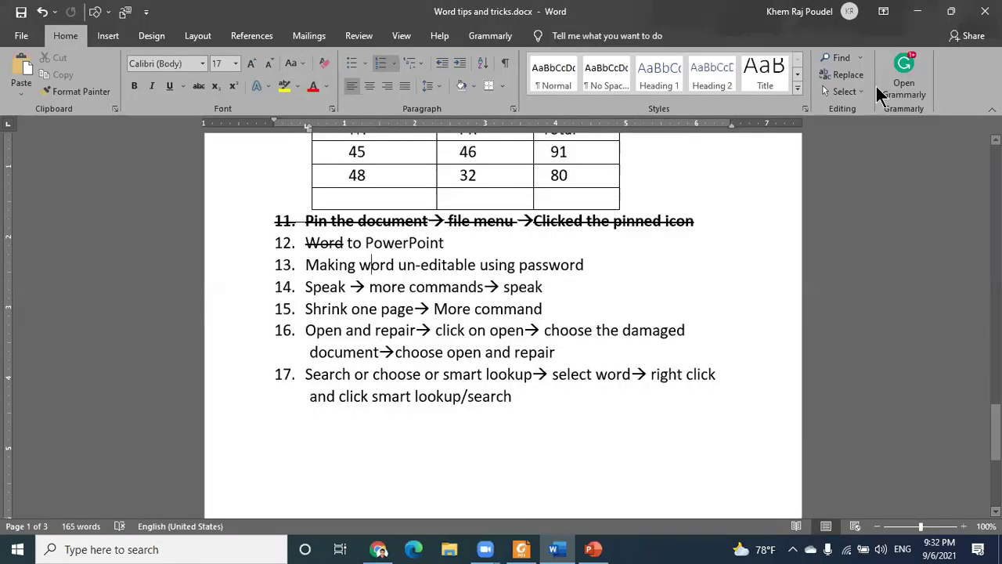
{"action": "left_click", "coordinate": [985, 11]}
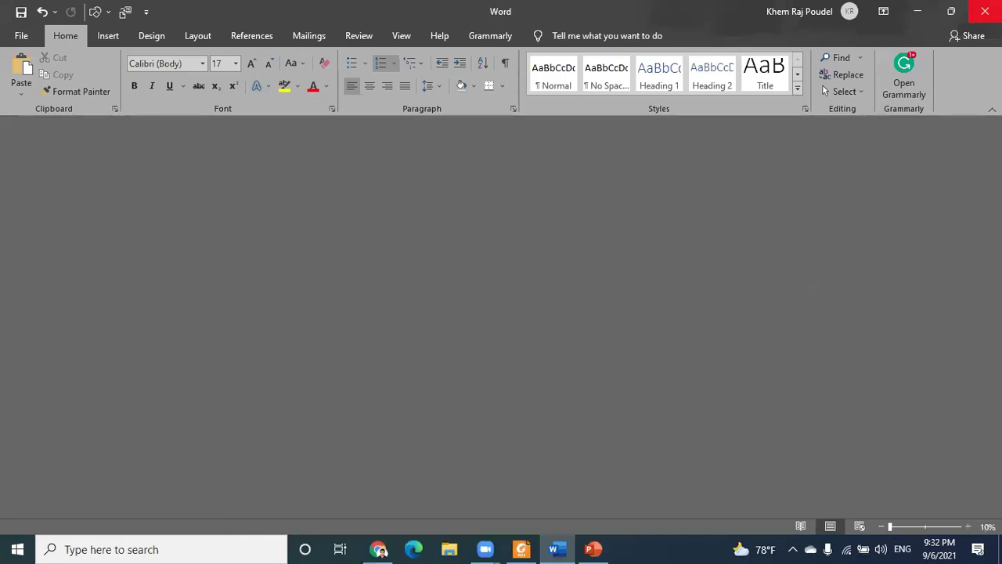
Close the empty Word window and reopen Word tips and tricks.docx from the desktop.
{"action": "left_click", "coordinate": [985, 11]}
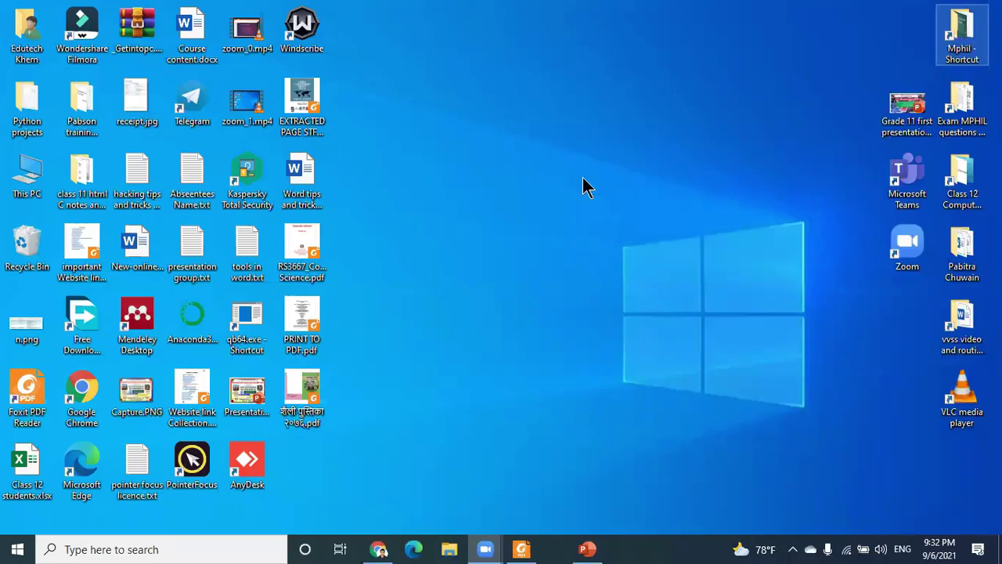
{"action": "left_click", "coordinate": [308, 185]}
{"action": "double_click", "coordinate": [308, 186]}
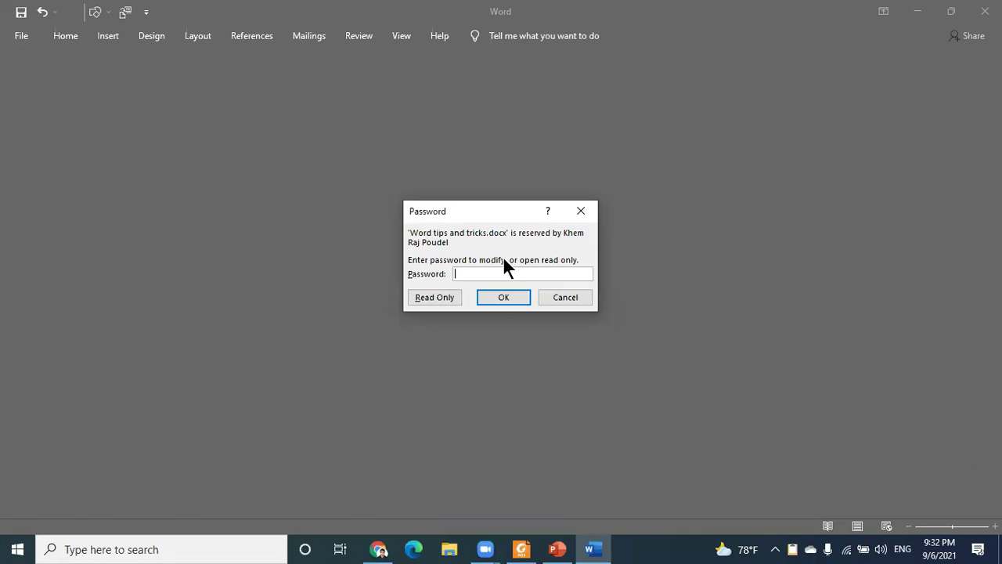
Open the tips document read-only without the password and scroll through the tips.
{"action": "left_click", "coordinate": [423, 298]}
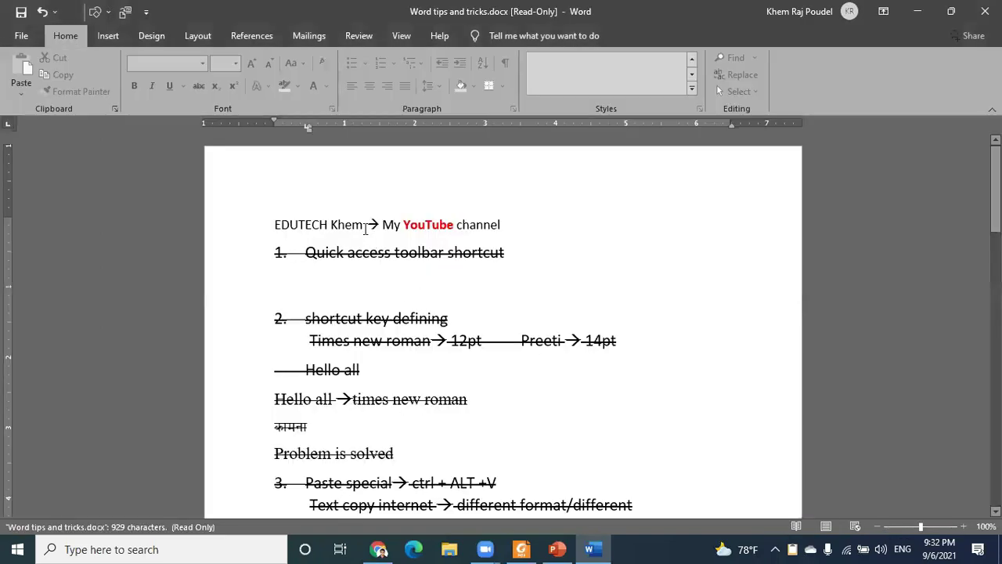
{"action": "left_click_drag", "start_coordinate": [366, 229], "coordinate": [442, 255]}
{"action": "scroll", "coordinate": [441, 252], "scroll_direction": "down", "scroll_amount": 3}
{"action": "scroll", "coordinate": [430, 281], "scroll_direction": "down", "scroll_amount": 4}
{"action": "scroll", "coordinate": [419, 313], "scroll_direction": "down", "scroll_amount": 4}
{"action": "scroll", "coordinate": [419, 313], "scroll_direction": "down", "scroll_amount": 5}
{"action": "scroll", "coordinate": [418, 313], "scroll_direction": "down", "scroll_amount": 5}
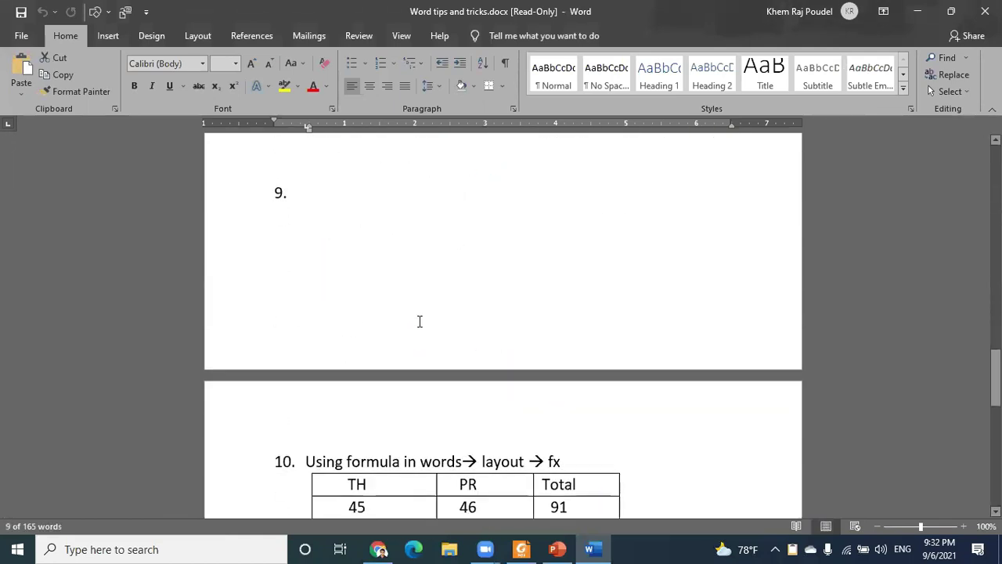
{"action": "scroll", "coordinate": [419, 313], "scroll_direction": "down", "scroll_amount": 10}
{"action": "scroll", "coordinate": [420, 321], "scroll_direction": "up", "scroll_amount": 4}
{"action": "scroll", "coordinate": [420, 321], "scroll_direction": "up", "scroll_amount": 2}
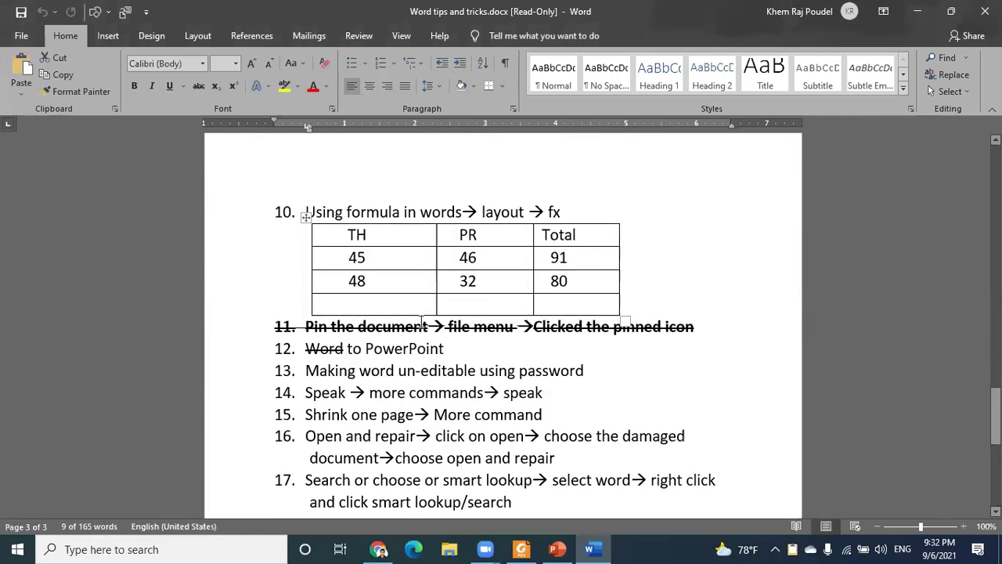
Close the read-only document and then the Word window.
{"action": "left_click", "coordinate": [522, 551]}
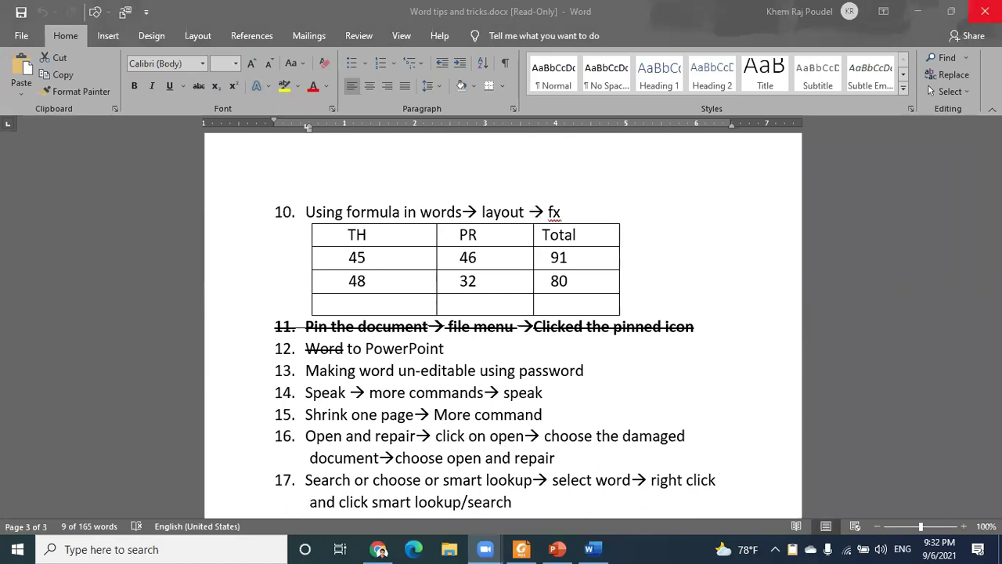
{"action": "left_click", "coordinate": [985, 11]}
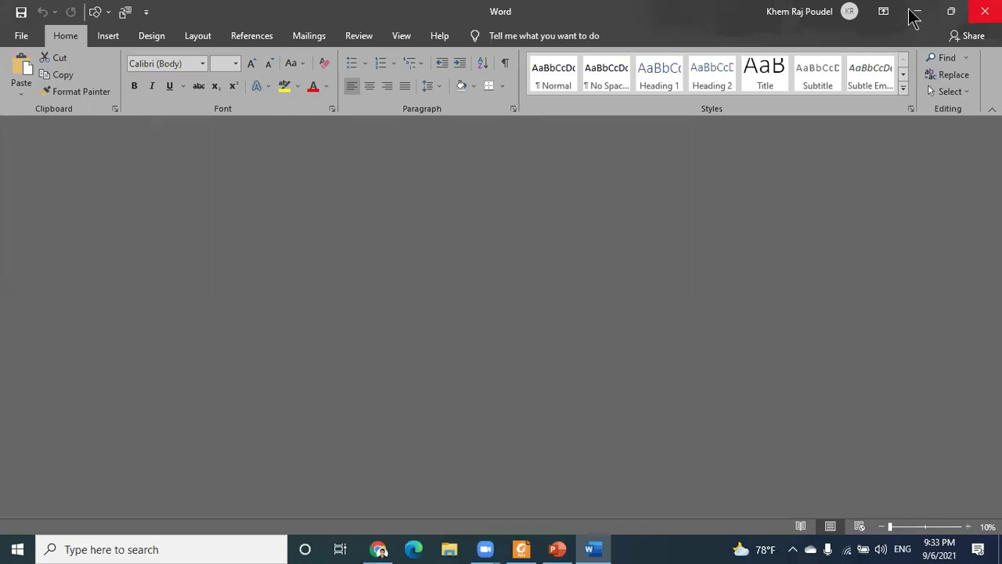
{"action": "left_click", "coordinate": [984, 12]}
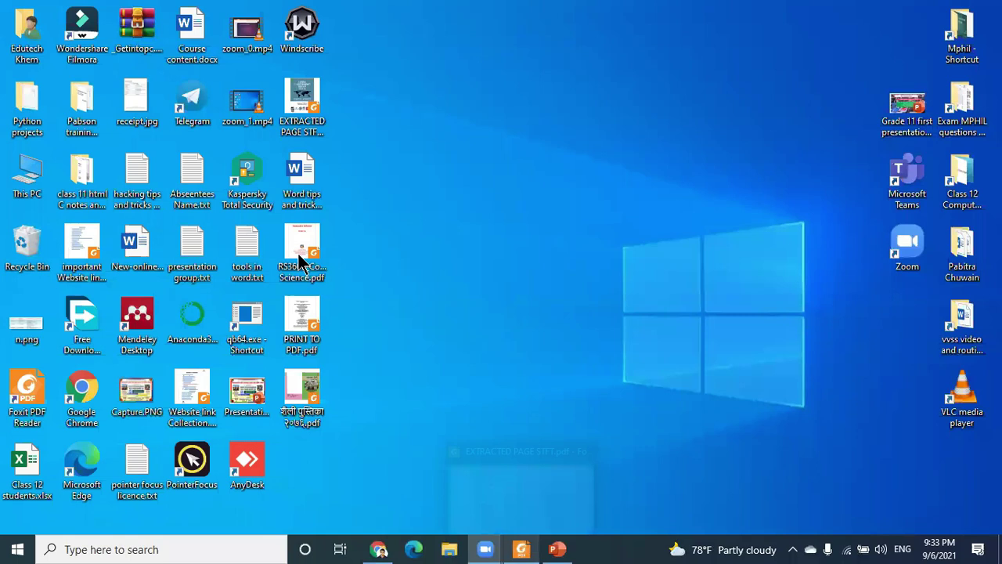
Reopen the tips document from the desktop, entering the modify password to unlock editing.
{"action": "double_click", "coordinate": [297, 188]}
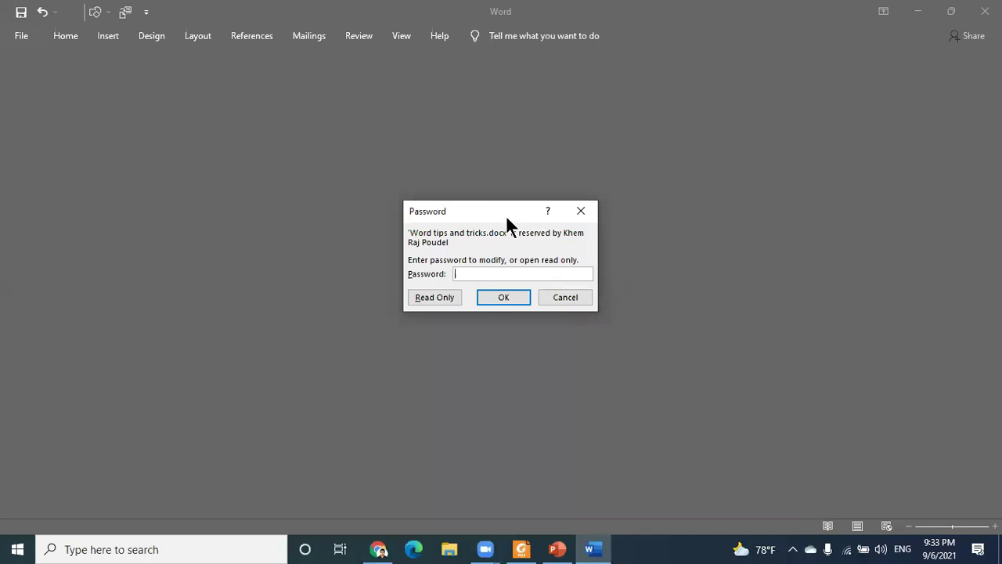
{"action": "left_click", "coordinate": [501, 294]}
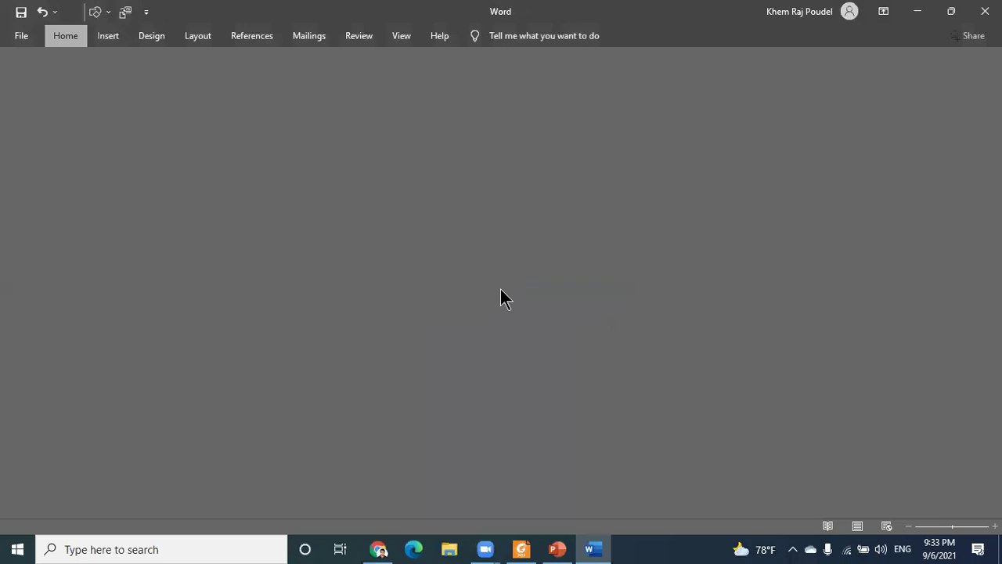
{"action": "left_click_drag", "start_coordinate": [431, 224], "coordinate": [444, 224]}
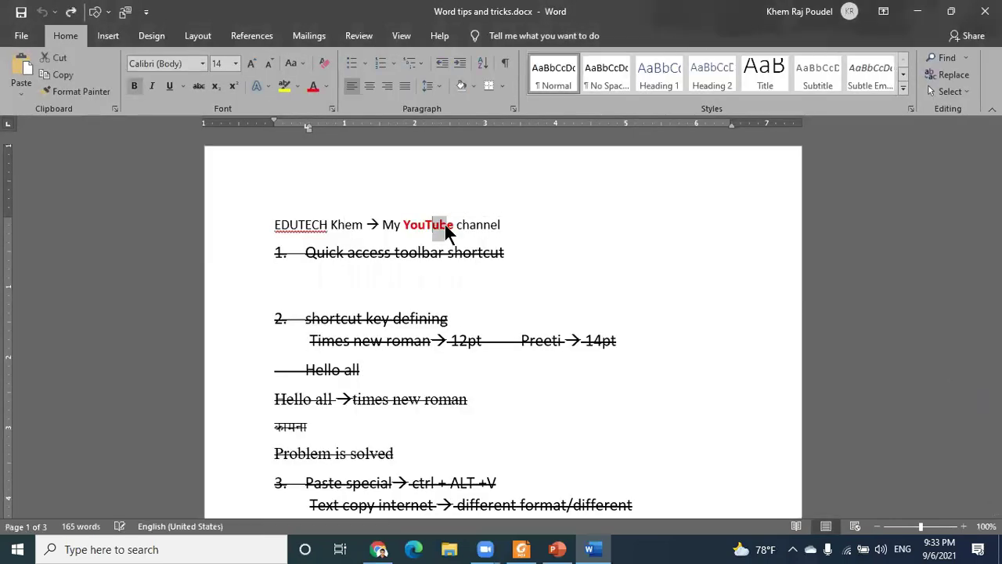
{"action": "scroll", "coordinate": [444, 232], "scroll_direction": "down", "scroll_amount": 3}
{"action": "scroll", "coordinate": [443, 232], "scroll_direction": "down", "scroll_amount": 5}
Insert a new item 15 reading 'PROPRIETARY' after tip 14 and select that word.
{"action": "scroll", "coordinate": [443, 233], "scroll_direction": "down", "scroll_amount": 5}
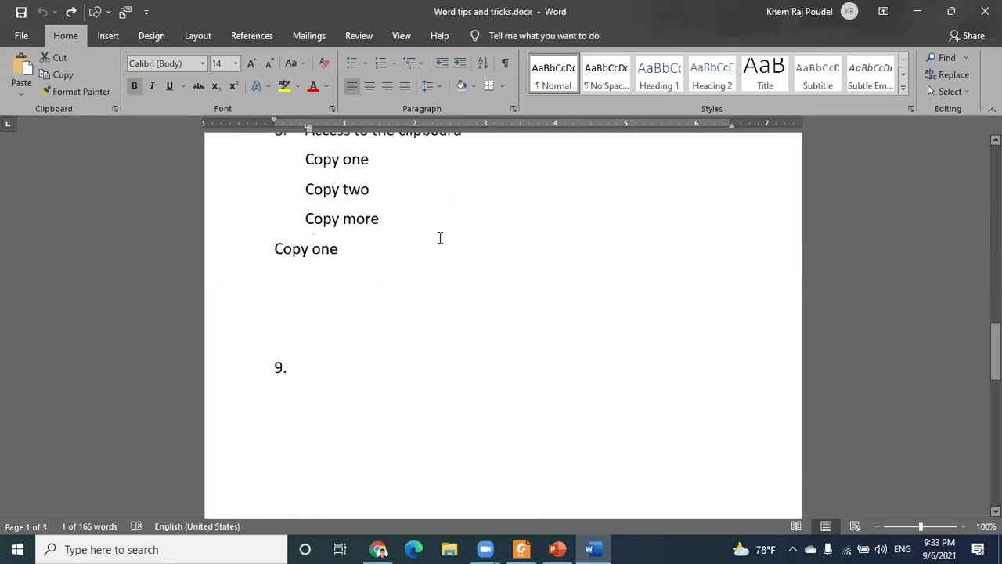
{"action": "scroll", "coordinate": [443, 232], "scroll_direction": "down", "scroll_amount": 2}
{"action": "scroll", "coordinate": [436, 240], "scroll_direction": "down", "scroll_amount": 10}
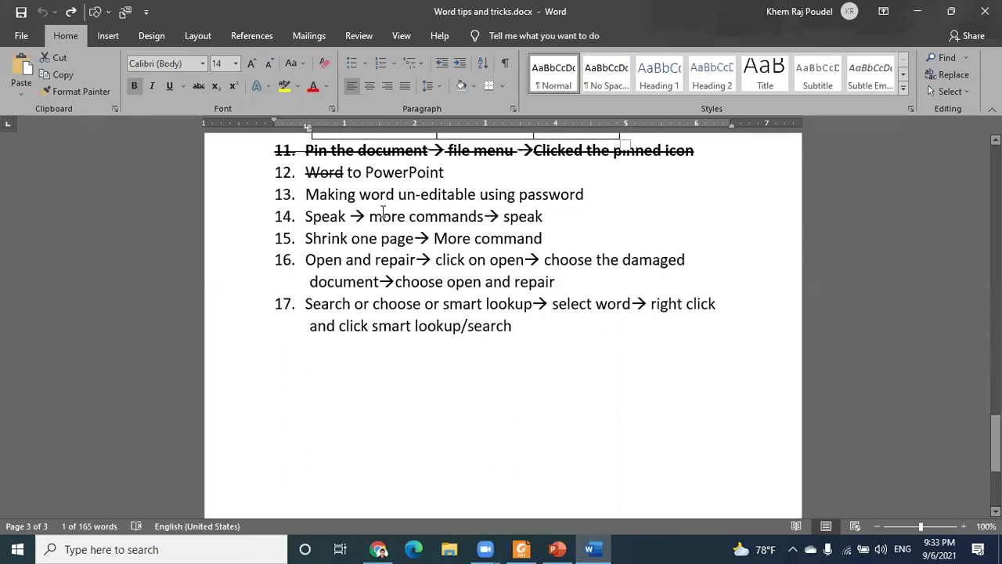
{"action": "mouse_move", "coordinate": [307, 216]}
{"action": "left_mouse_down"}
{"action": "mouse_move", "coordinate": [533, 193]}
{"action": "mouse_move", "coordinate": [575, 218]}
{"action": "left_mouse_up"}
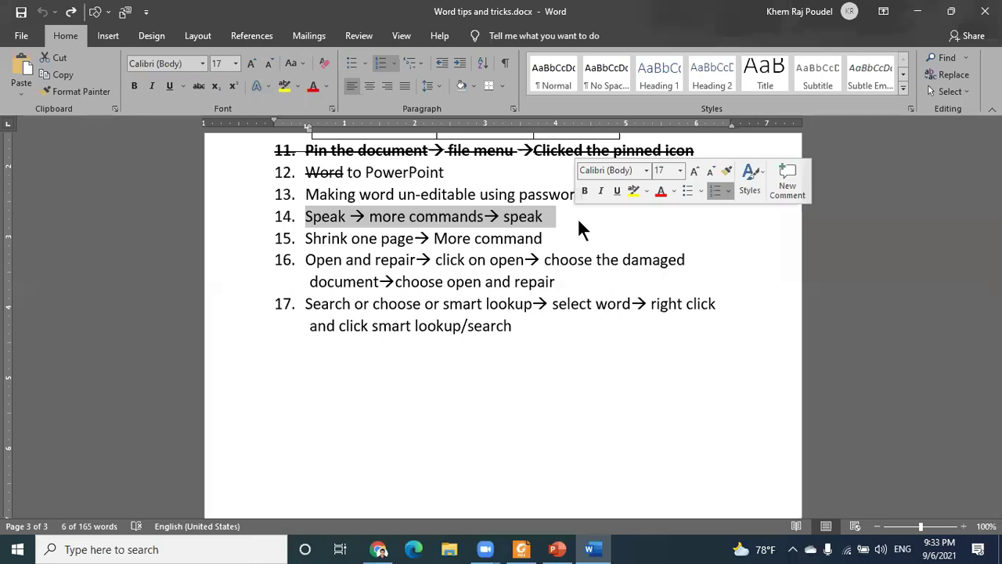
{"action": "left_click", "coordinate": [579, 229]}
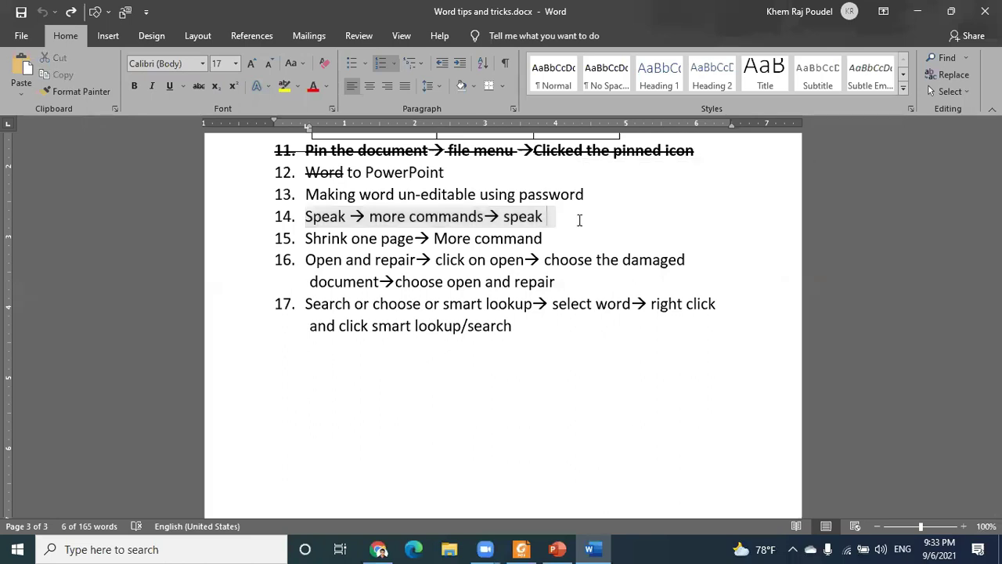
{"action": "key", "text": "Return"}
{"action": "type", "text": "PROPRIETARY"}
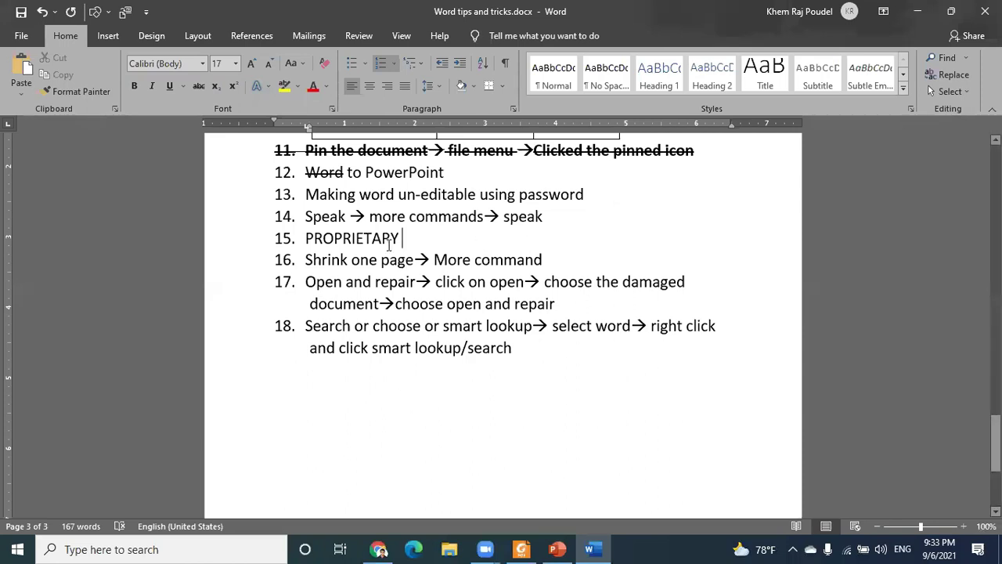
{"action": "double_click", "coordinate": [340, 239]}
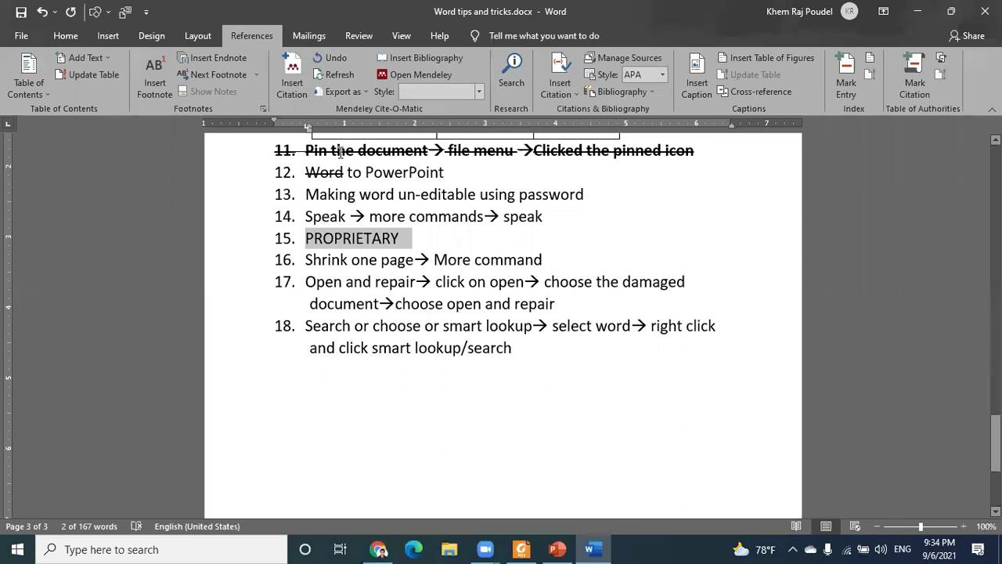
Use Review > Read Aloud to hear the selected word PROPRIETARY, then pause playback.
{"action": "left_click", "coordinate": [357, 37]}
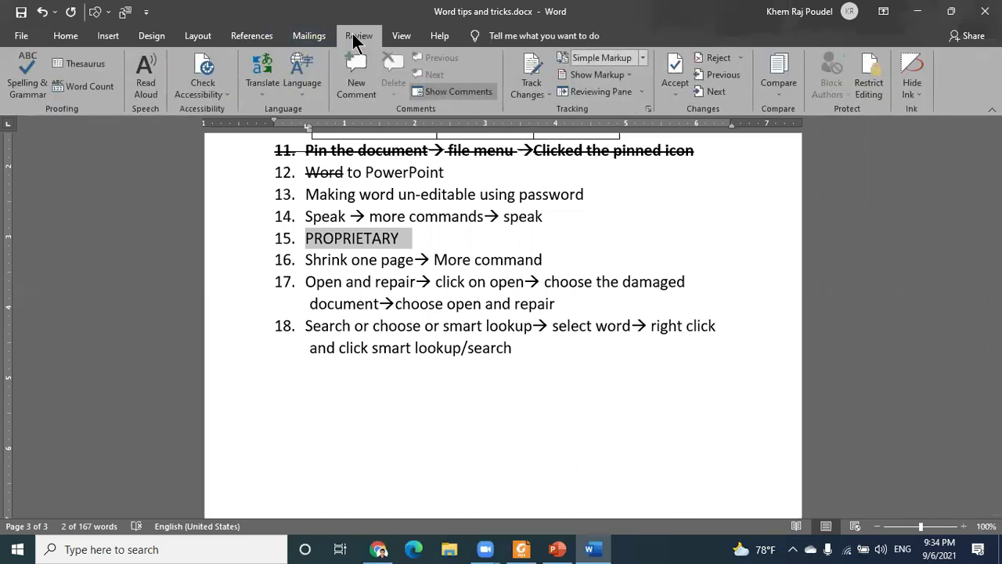
{"action": "left_click", "coordinate": [142, 84]}
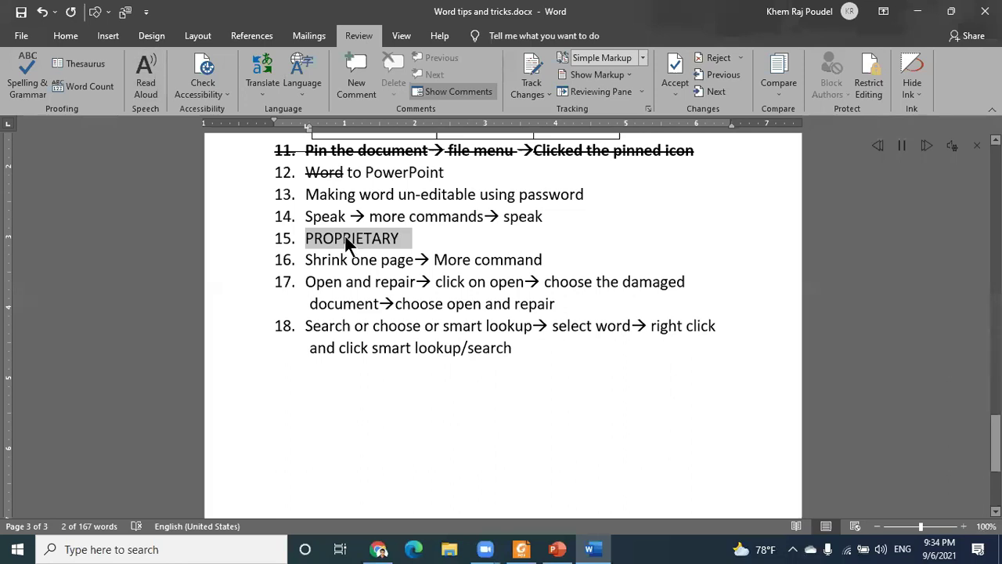
{"action": "key", "text": "ctrl+space"}
{"action": "scroll", "coordinate": [282, 211], "scroll_direction": "up", "scroll_amount": 1}
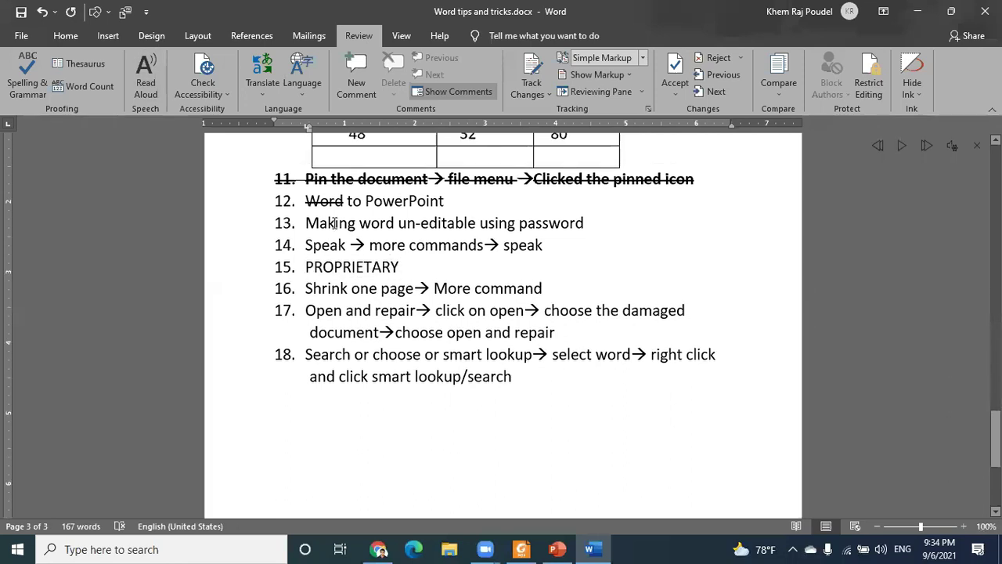
Open the Quick Access Toolbar's More Commands settings and list All Commands.
{"action": "left_click", "coordinate": [144, 14]}
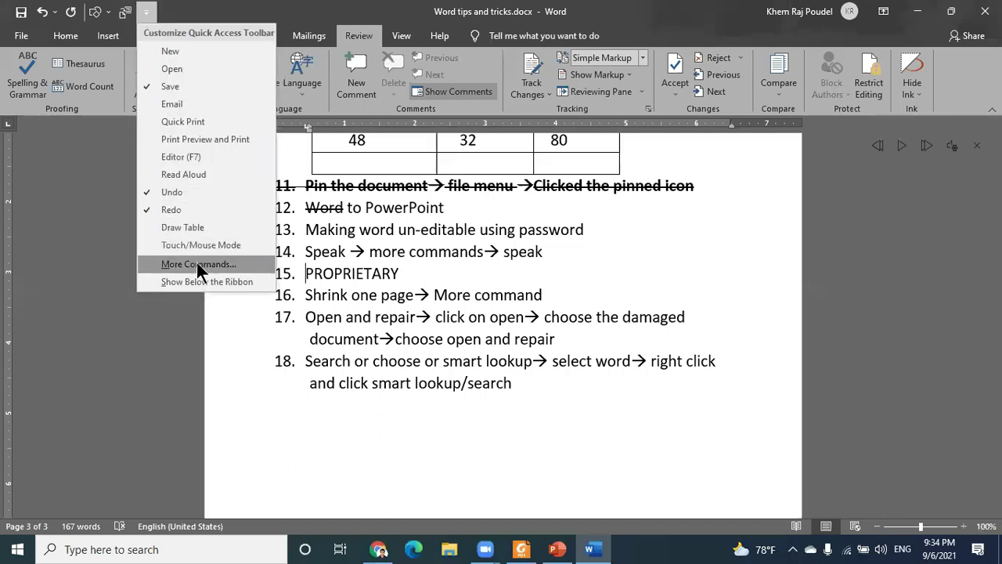
{"action": "left_click", "coordinate": [196, 264]}
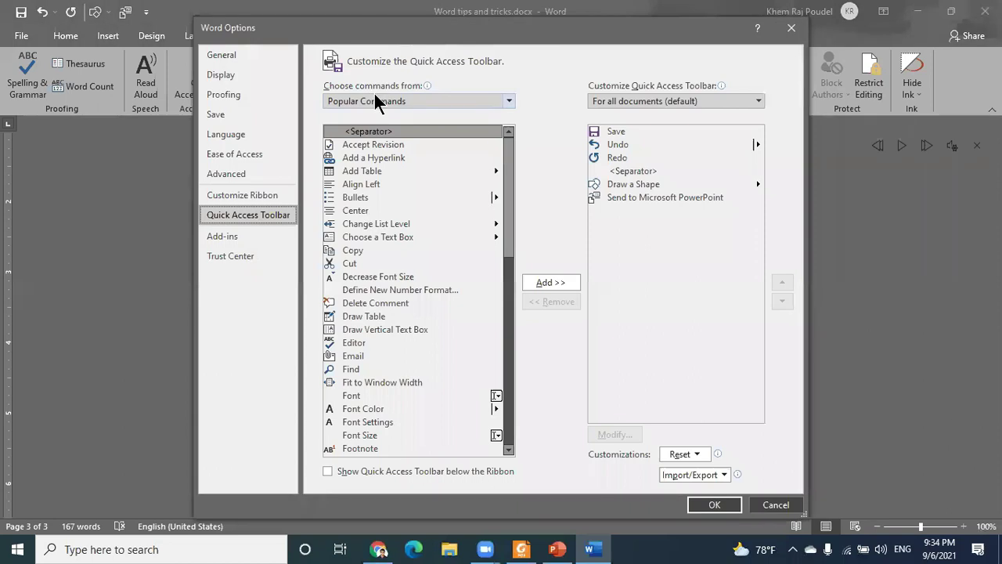
{"action": "left_click", "coordinate": [373, 97]}
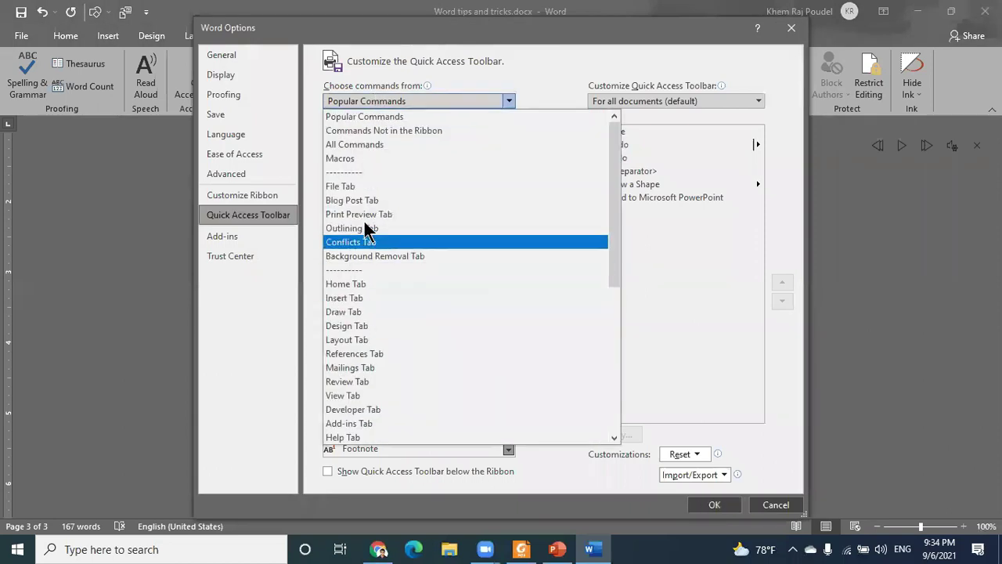
{"action": "left_click", "coordinate": [357, 141]}
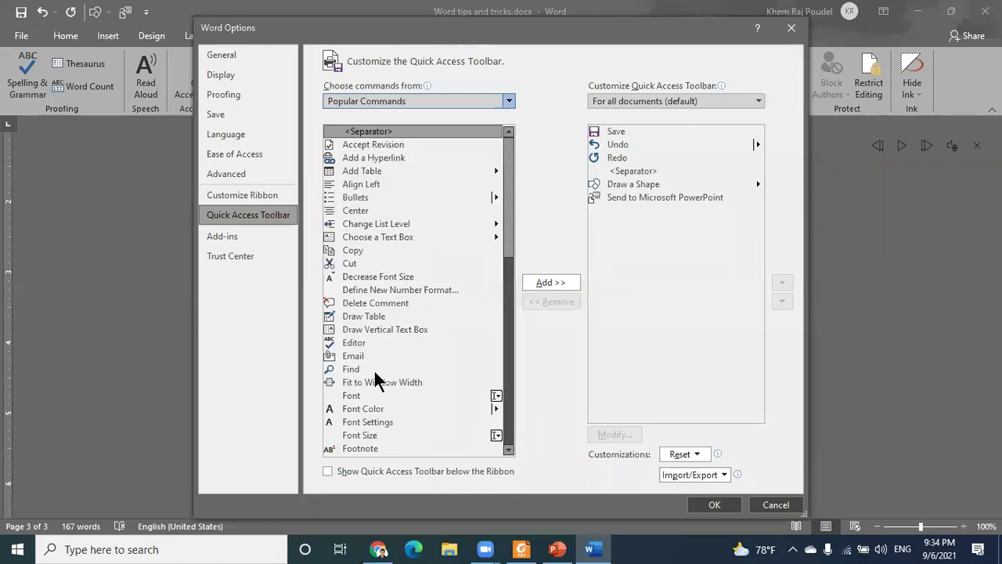
{"action": "left_click", "coordinate": [351, 366]}
Find Speak in the command list, add it to the Quick Access Toolbar, and confirm with OK.
{"action": "key", "text": "Page_Down"}
{"action": "key", "text": "Page_Down"}
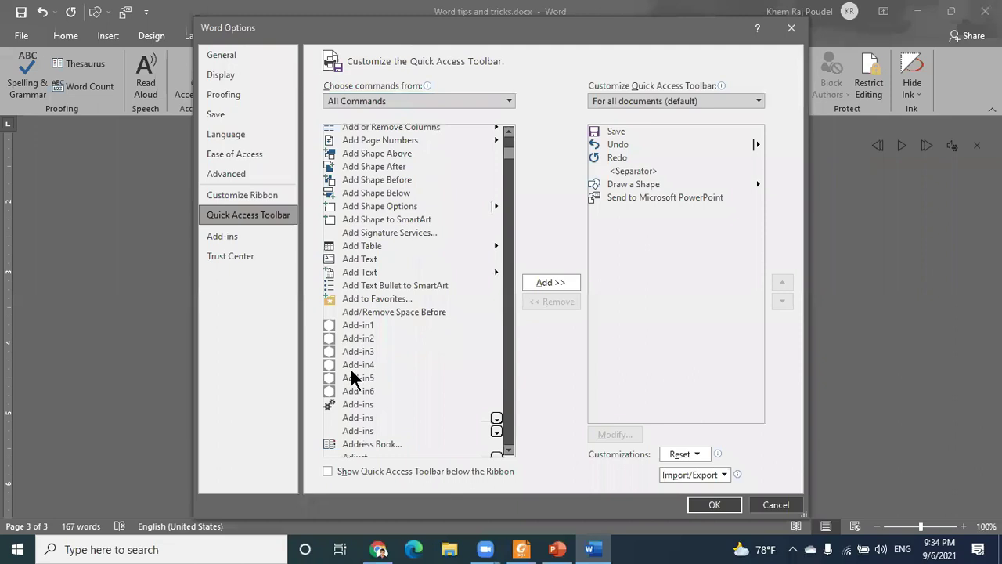
{"action": "key", "text": "Page_Down"}
{"action": "key", "text": "Page_Down"}
{"action": "key", "text": "Page_Down"}
{"action": "key", "text": "Down"}
{"action": "key", "text": "Down"}
{"action": "key", "text": "Down"}
{"action": "key", "text": "Down"}
{"action": "key", "text": "Down"}
{"action": "key", "text": "Down"}
{"action": "key", "text": "Down"}
{"action": "key", "text": "Down"}
{"action": "key", "text": "Down"}
{"action": "key", "text": "Down"}
{"action": "key", "text": "Down"}
{"action": "key", "text": "Down"}
{"action": "key", "text": "Down"}
{"action": "key", "text": "Down"}
{"action": "key", "text": "Page_Down"}
{"action": "key", "text": "Down"}
{"action": "key", "text": "Down"}
{"action": "key", "text": "Down"}
{"action": "key", "text": "Down"}
{"action": "key", "text": "Down"}
{"action": "key", "text": "Down"}
{"action": "key", "text": "Page_Down"}
{"action": "key", "text": "Down"}
{"action": "key", "text": "Down"}
{"action": "key", "text": "Down"}
{"action": "key", "text": "Down"}
{"action": "key", "text": "Down"}
{"action": "key", "text": "Down"}
{"action": "key", "text": "Down"}
{"action": "key", "text": "Down"}
{"action": "key", "text": "Down"}
{"action": "key", "text": "Down"}
{"action": "key", "text": "Down"}
{"action": "key", "text": "Down"}
{"action": "key", "text": "Down"}
{"action": "key", "text": "Down"}
{"action": "key", "text": "Down"}
{"action": "key", "text": "Down"}
{"action": "key", "text": "Down"}
{"action": "key", "text": "Down"}
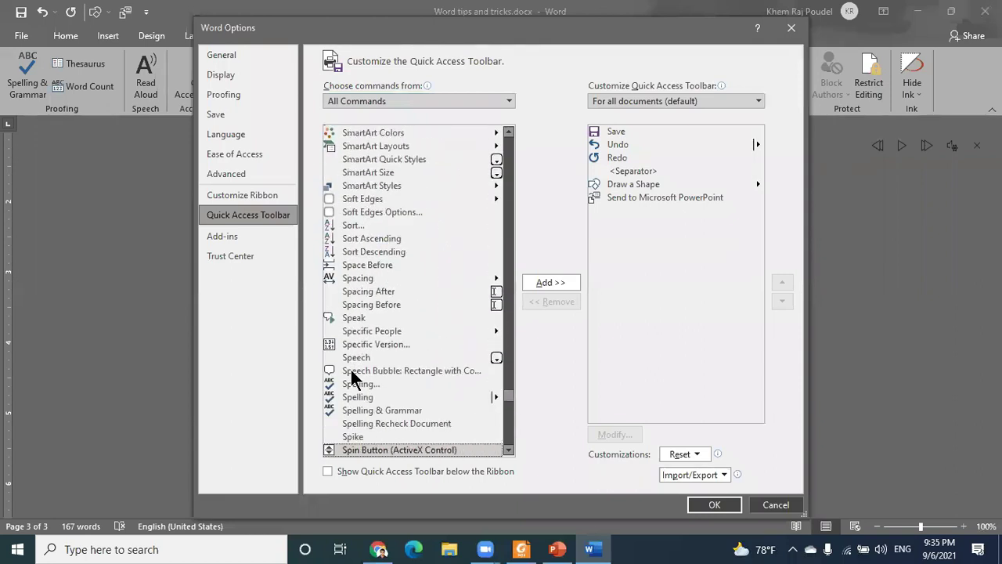
{"action": "key", "text": "Down"}
{"action": "key", "text": "Down"}
{"action": "key", "text": "Down"}
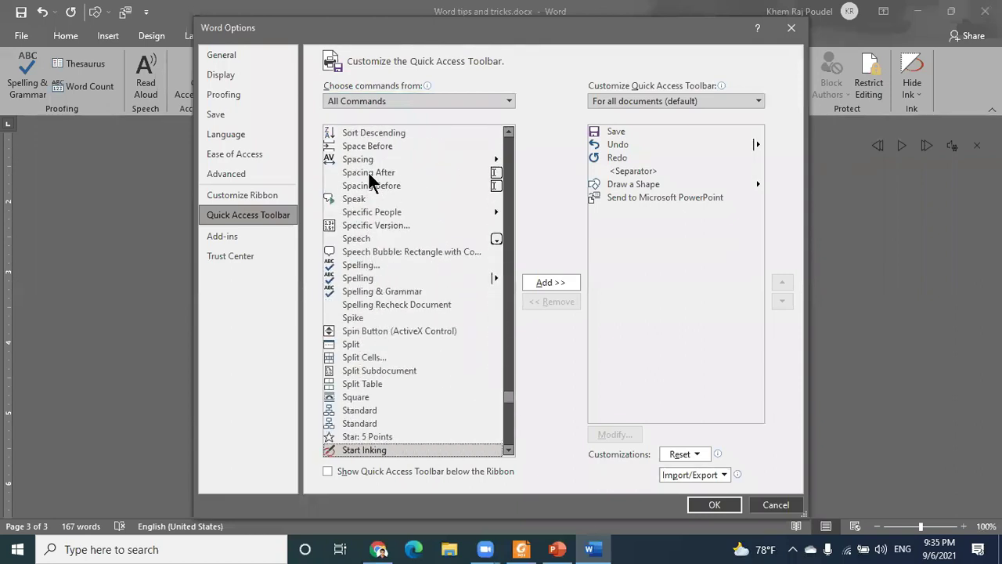
{"action": "left_click", "coordinate": [352, 200]}
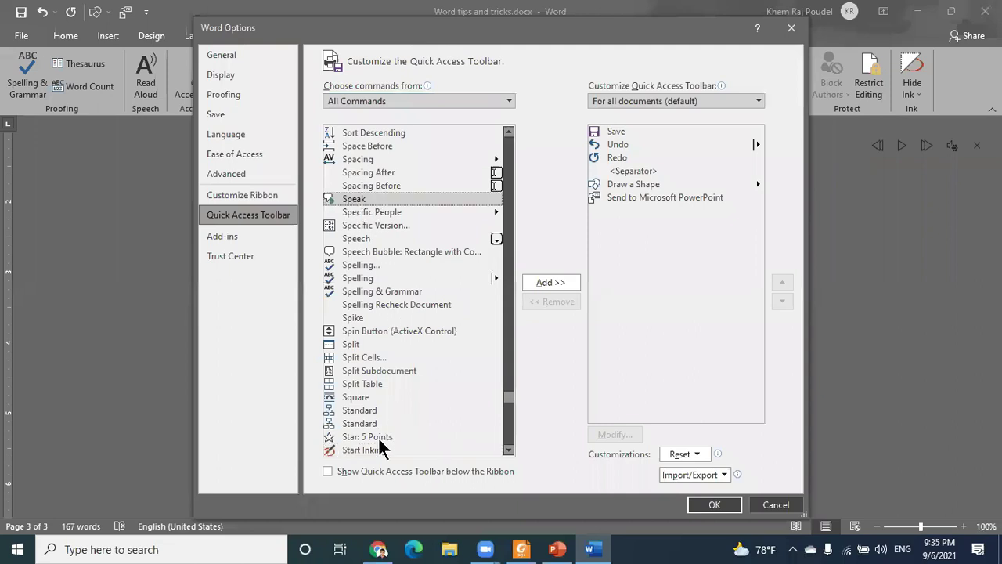
{"action": "left_click", "coordinate": [539, 283]}
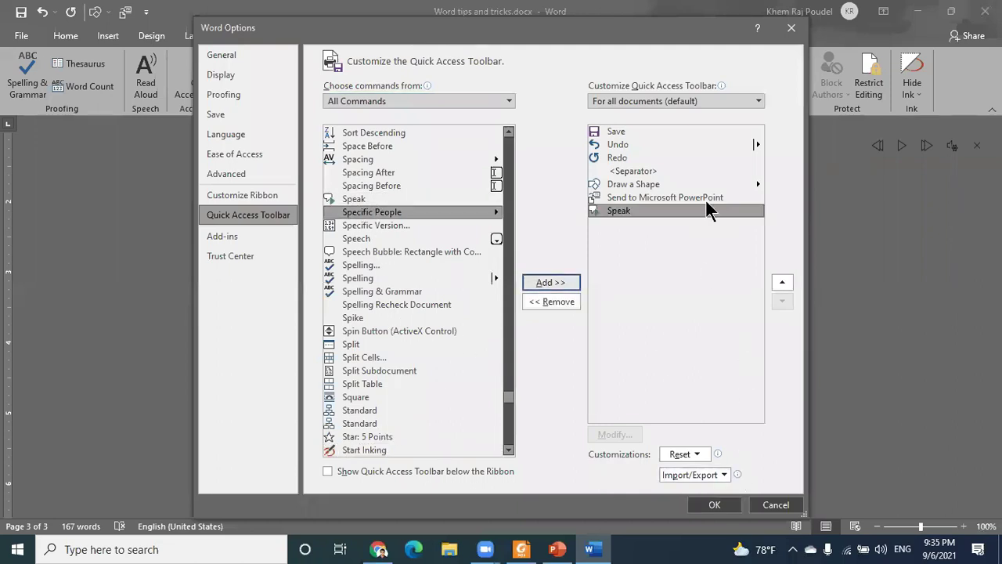
{"action": "left_click_drag", "start_coordinate": [669, 35], "coordinate": [521, 24]}
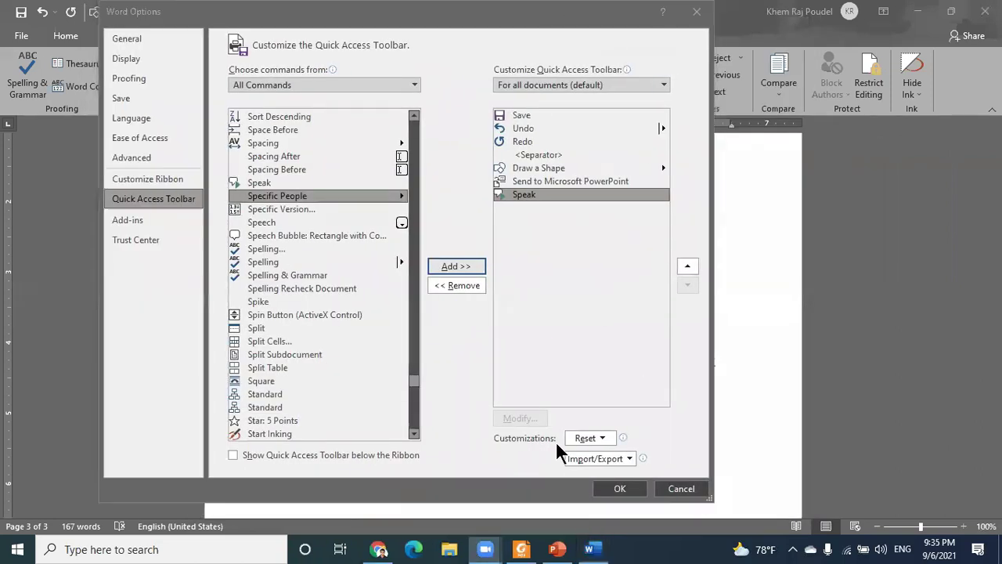
{"action": "left_click", "coordinate": [619, 488]}
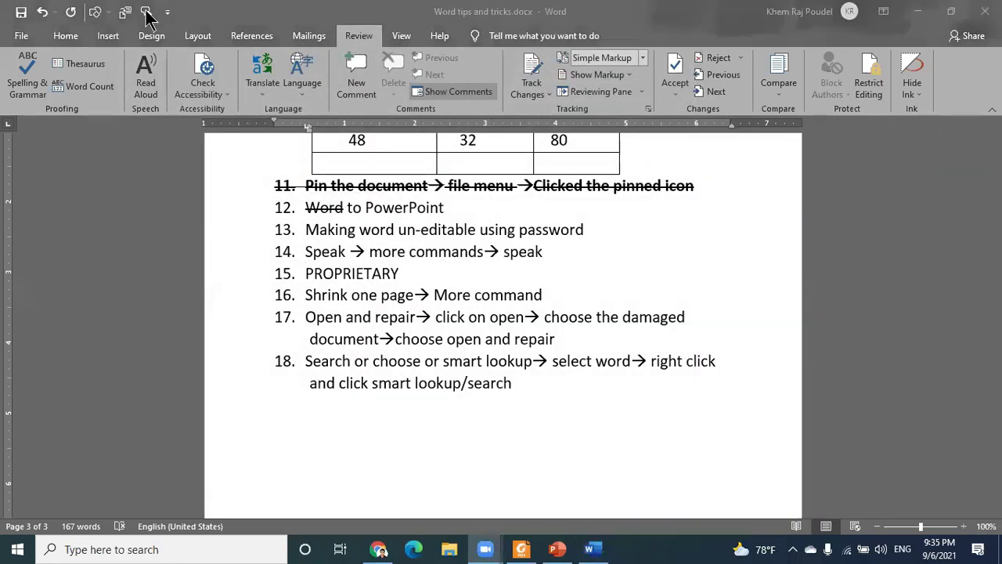
Select the PROPRIETARY line, place the caret after it, then scroll to item 16.
{"action": "triple_click", "coordinate": [325, 271]}
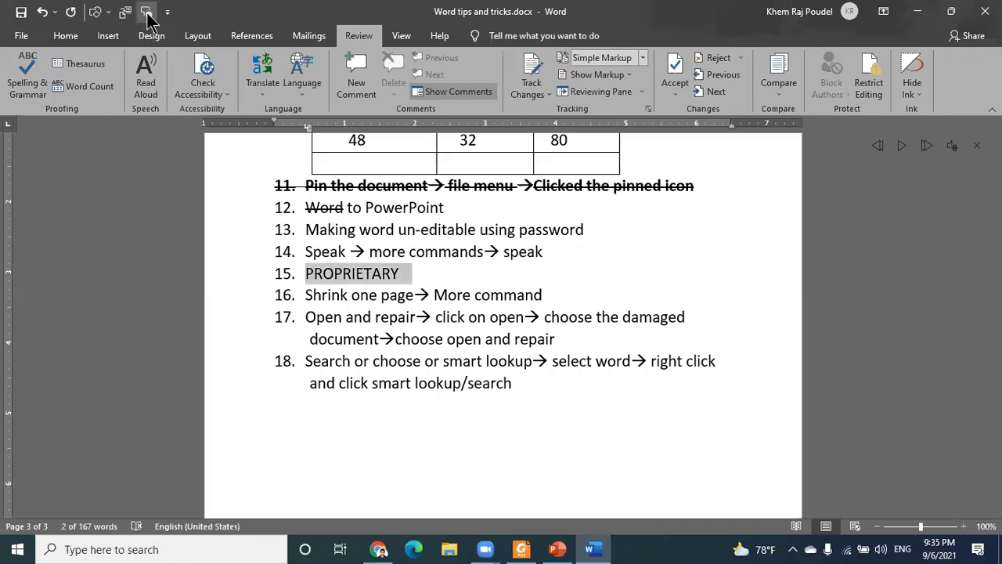
{"action": "left_click", "coordinate": [417, 271]}
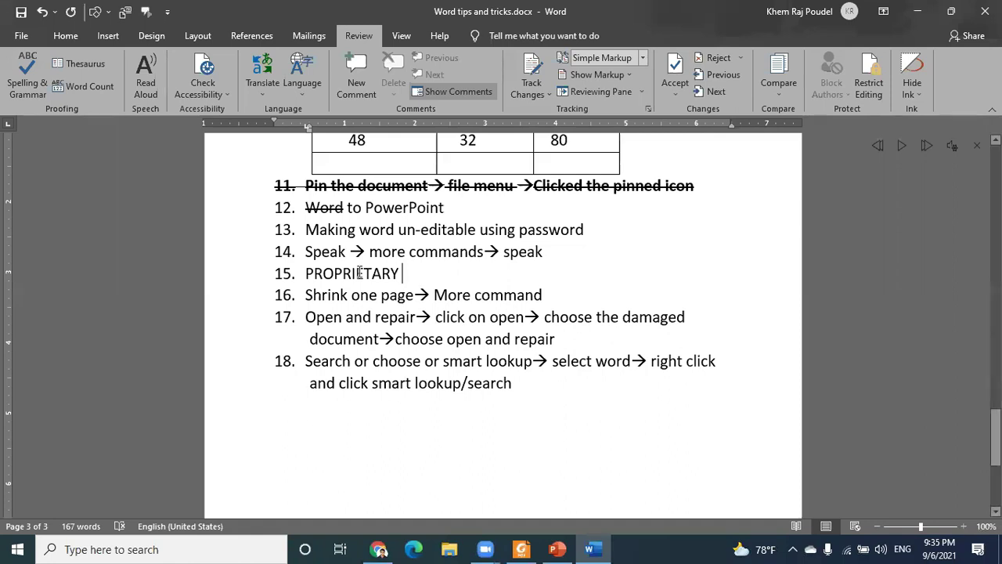
{"action": "scroll", "coordinate": [318, 298], "scroll_direction": "up", "scroll_amount": 10}
{"action": "scroll", "coordinate": [318, 298], "scroll_direction": "up", "scroll_amount": 10}
{"action": "scroll", "coordinate": [318, 298], "scroll_direction": "up", "scroll_amount": 10}
{"action": "scroll", "coordinate": [313, 302], "scroll_direction": "down", "scroll_amount": 10}
{"action": "scroll", "coordinate": [298, 313], "scroll_direction": "down", "scroll_amount": 10}
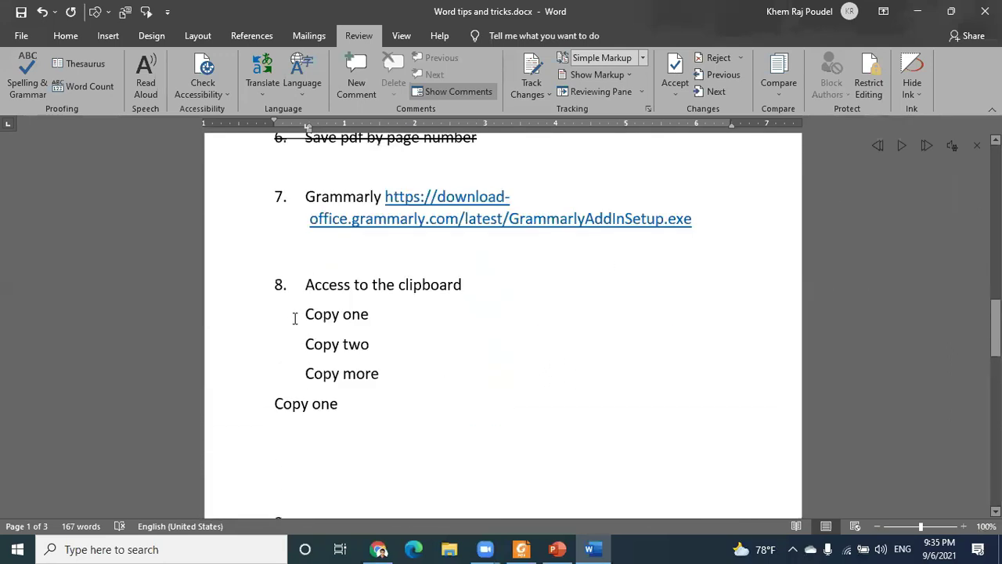
{"action": "scroll", "coordinate": [294, 315], "scroll_direction": "down", "scroll_amount": 10}
{"action": "scroll", "coordinate": [298, 318], "scroll_direction": "up", "scroll_amount": 3}
{"action": "scroll", "coordinate": [304, 318], "scroll_direction": "down", "scroll_amount": 2}
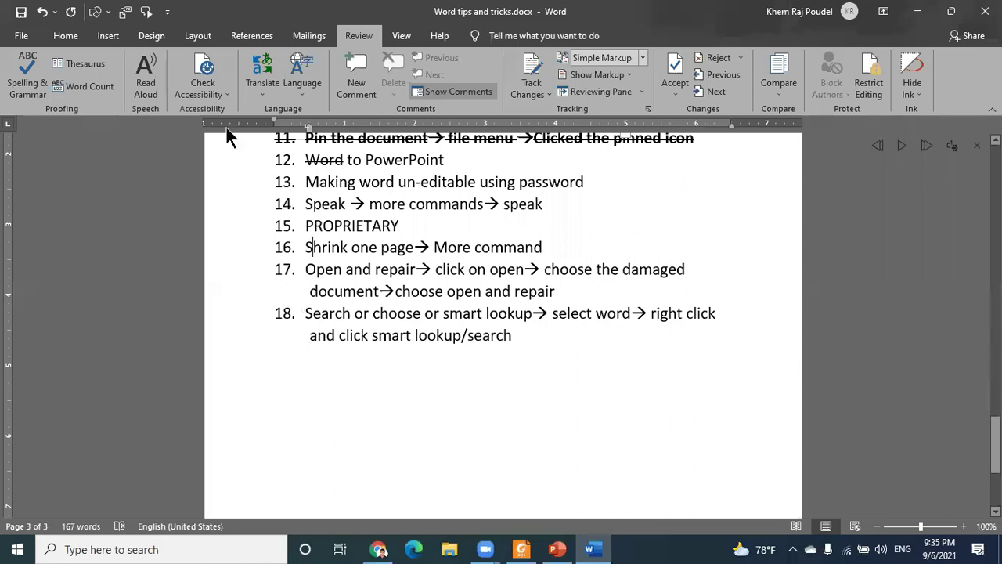
Append '→ HOME ASSIGNMENT' to the end of item 16 and select 'Shrink one page'.
{"action": "left_click", "coordinate": [545, 247]}
{"action": "type", "text": "--> "}
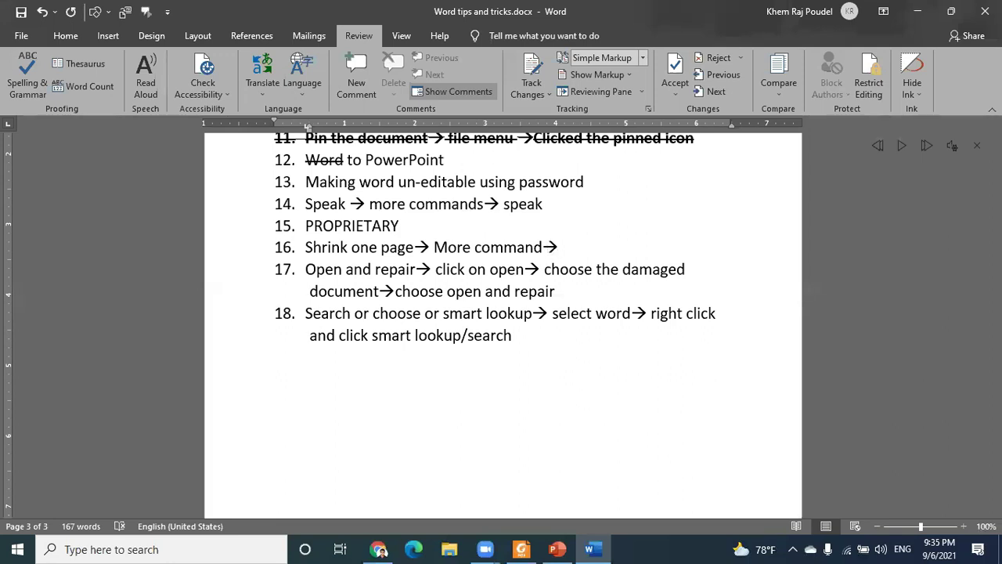
{"action": "type", "text": " HOME ASSIGNMENT"}
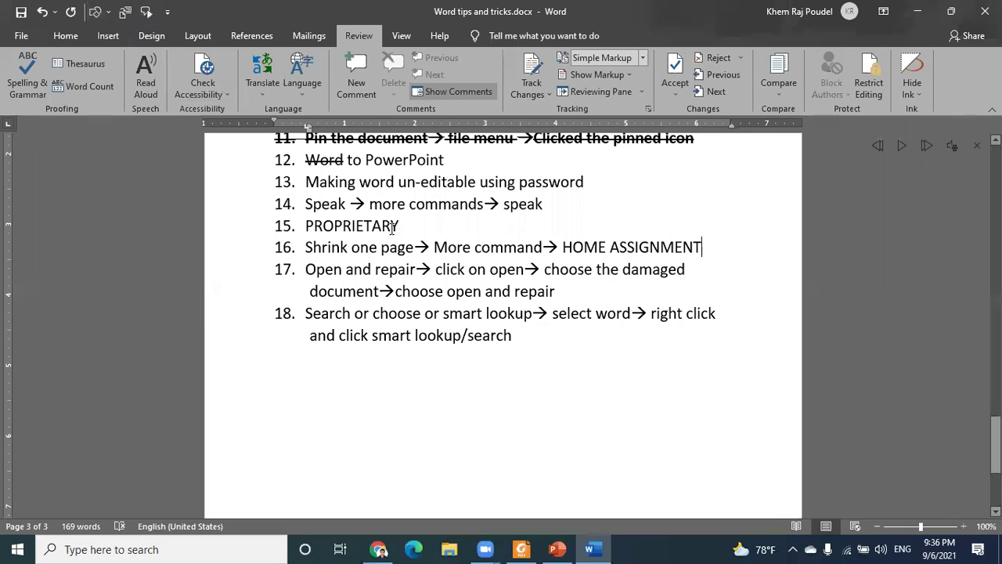
{"action": "left_click_drag", "start_coordinate": [306, 247], "coordinate": [406, 237]}
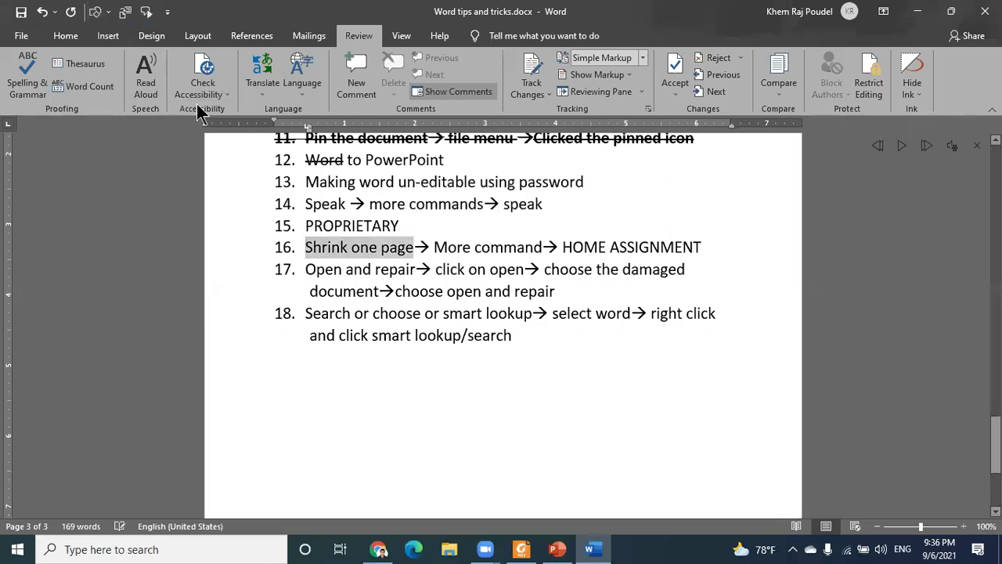
{"action": "left_click", "coordinate": [69, 36]}
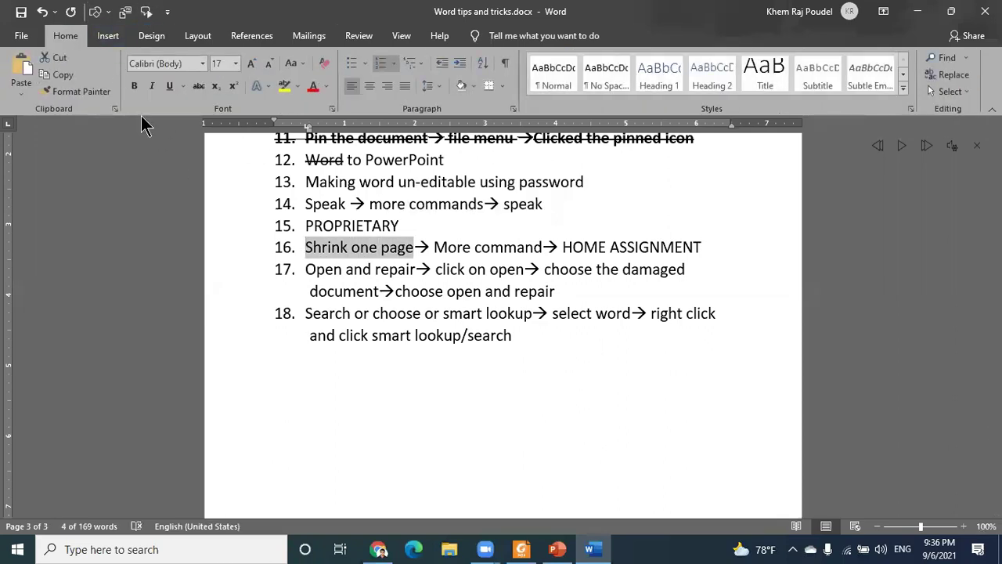
{"action": "left_click", "coordinate": [332, 266]}
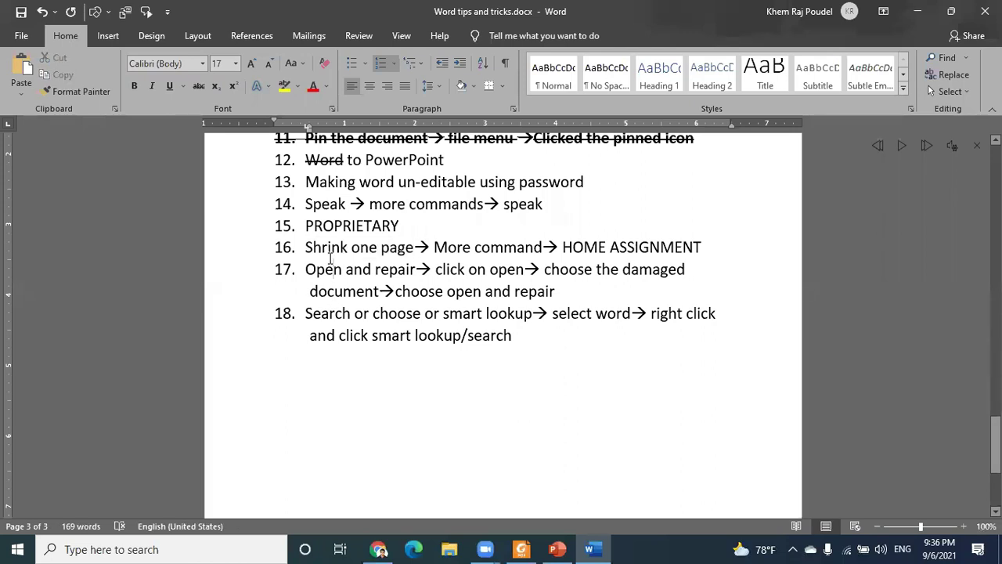
{"action": "scroll", "coordinate": [365, 306], "scroll_direction": "down", "scroll_amount": 2}
{"action": "scroll", "coordinate": [365, 305], "scroll_direction": "up", "scroll_amount": 1}
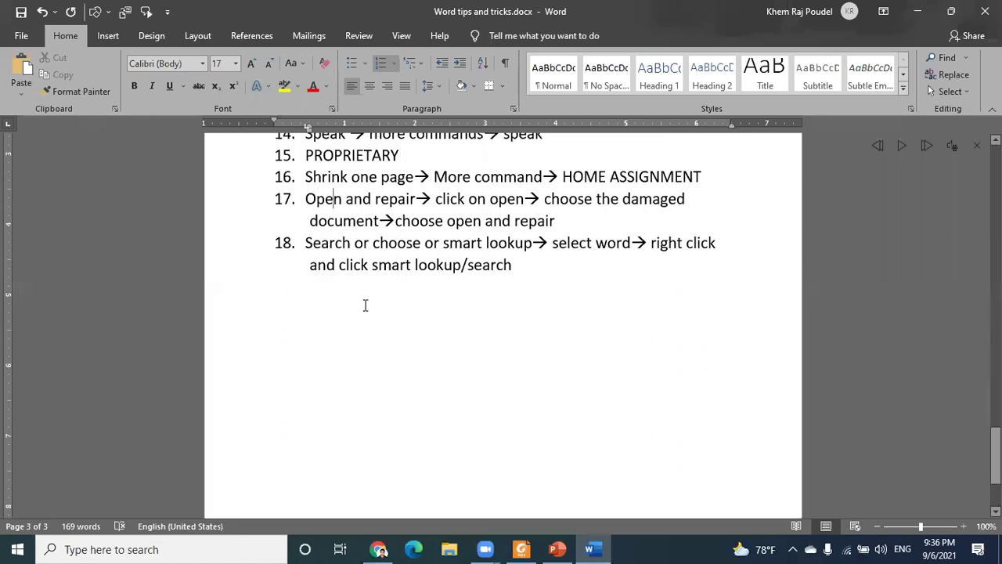
{"action": "scroll", "coordinate": [365, 305], "scroll_direction": "up", "scroll_amount": 1}
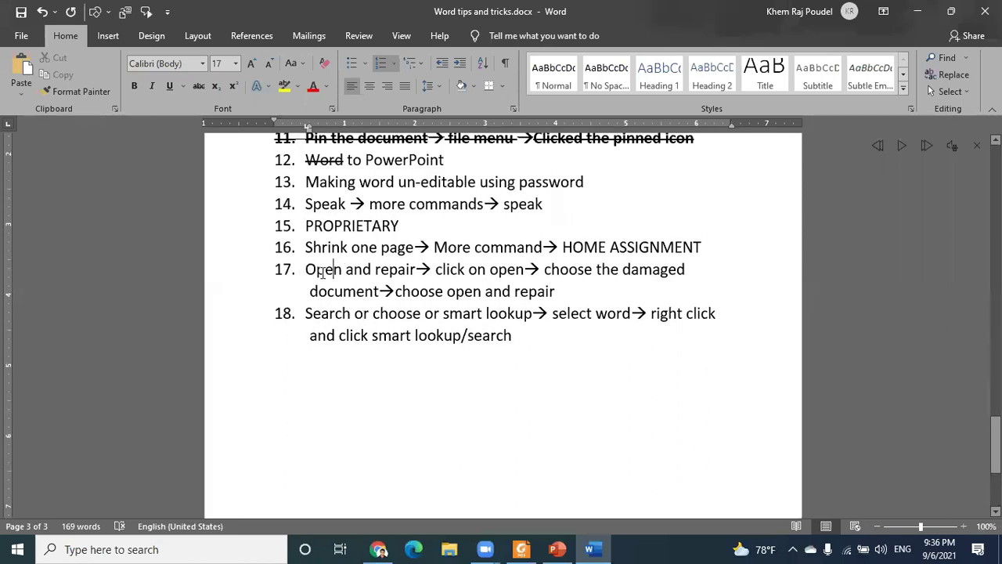
{"action": "left_click_drag", "start_coordinate": [329, 270], "coordinate": [415, 269]}
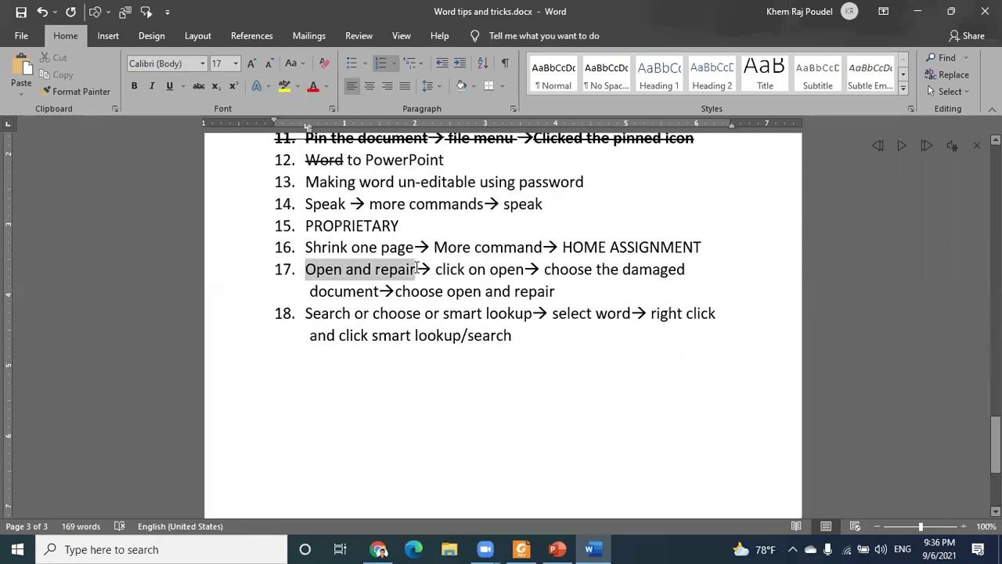
{"action": "left_click", "coordinate": [380, 290]}
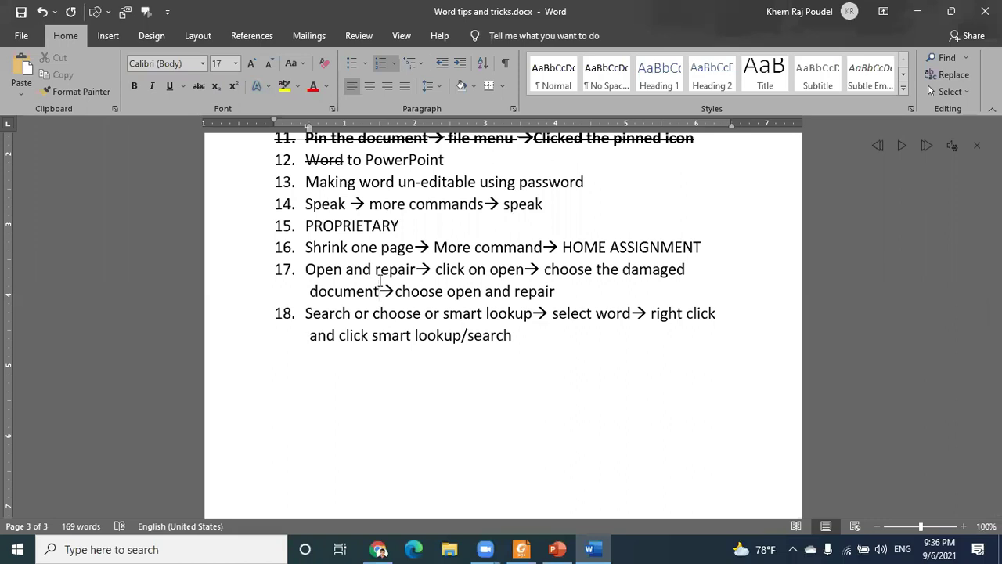
{"action": "double_click", "coordinate": [382, 269]}
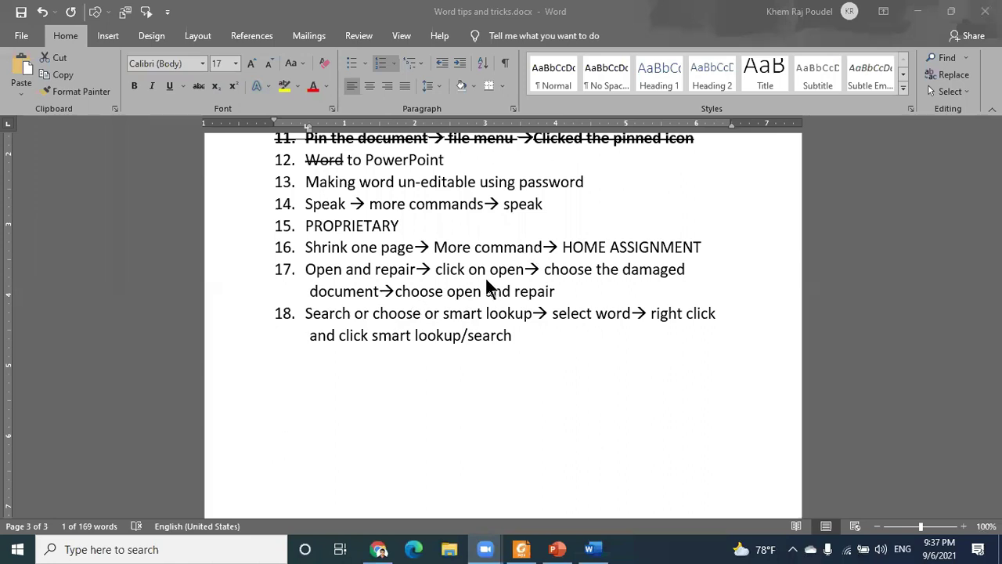
{"action": "left_click", "coordinate": [22, 36]}
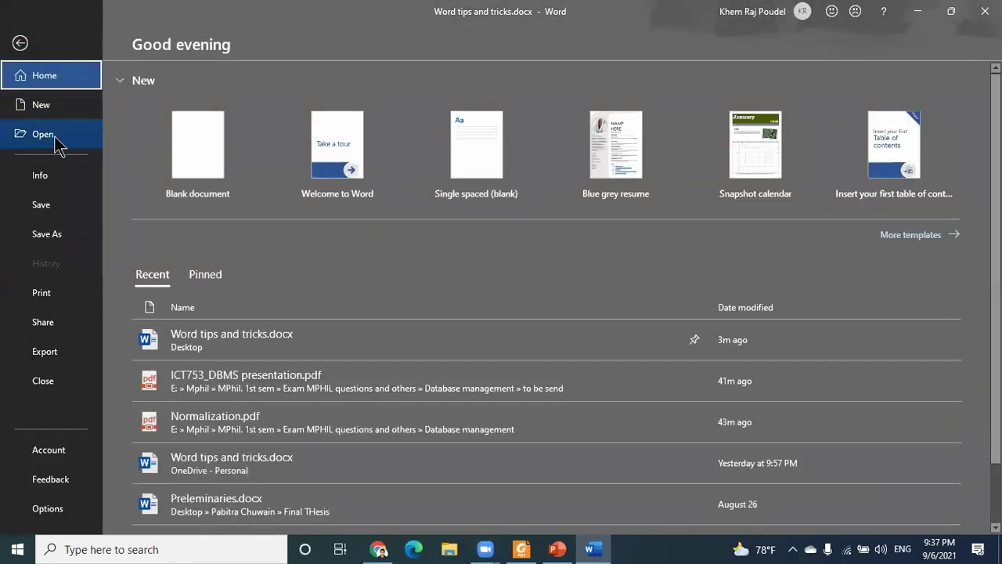
{"action": "left_click", "coordinate": [56, 145]}
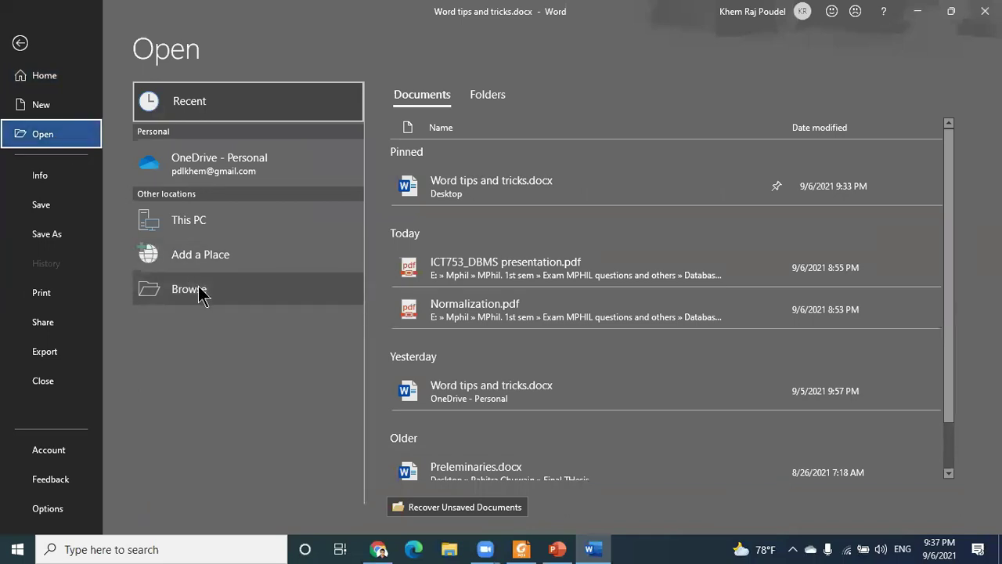
{"action": "left_click", "coordinate": [199, 291]}
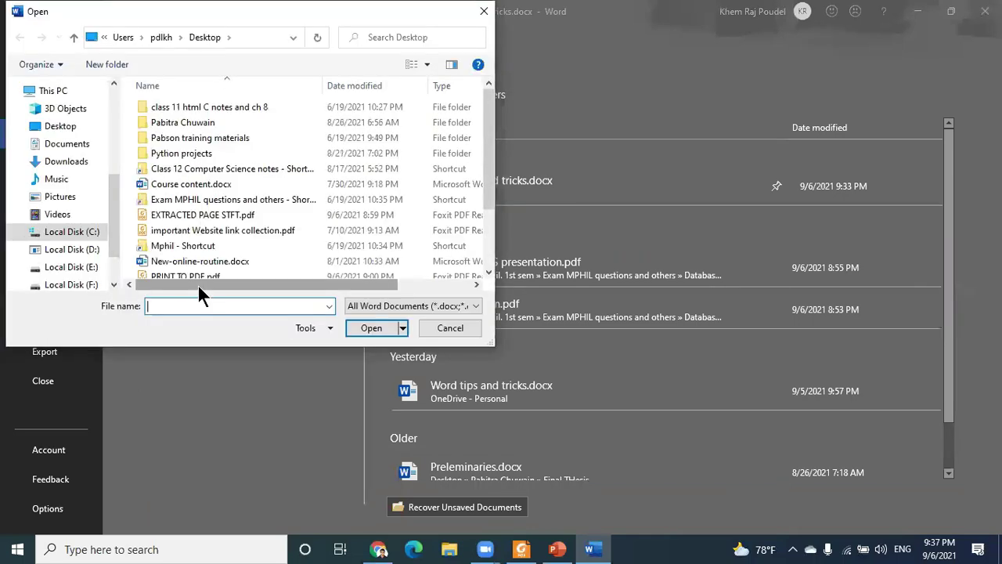
{"action": "left_click", "coordinate": [199, 187]}
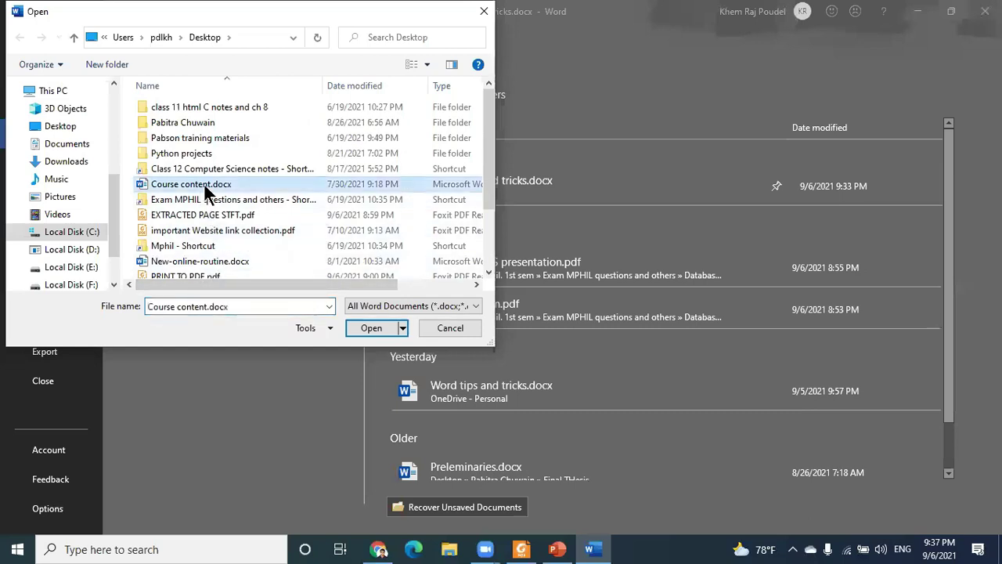
{"action": "mouse_move", "coordinate": [191, 184]}
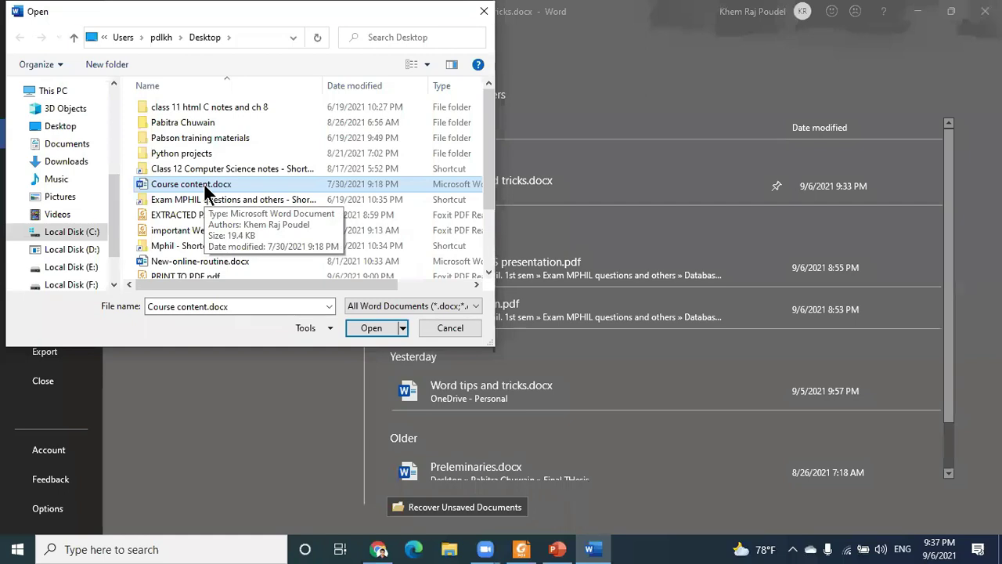
{"action": "left_click", "coordinate": [402, 329]}
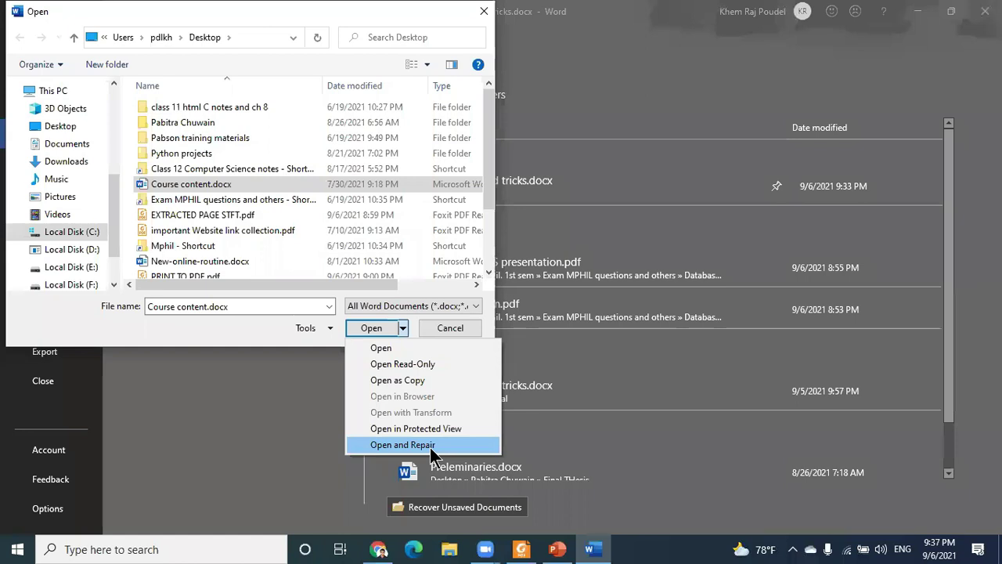
{"action": "left_click", "coordinate": [430, 450]}
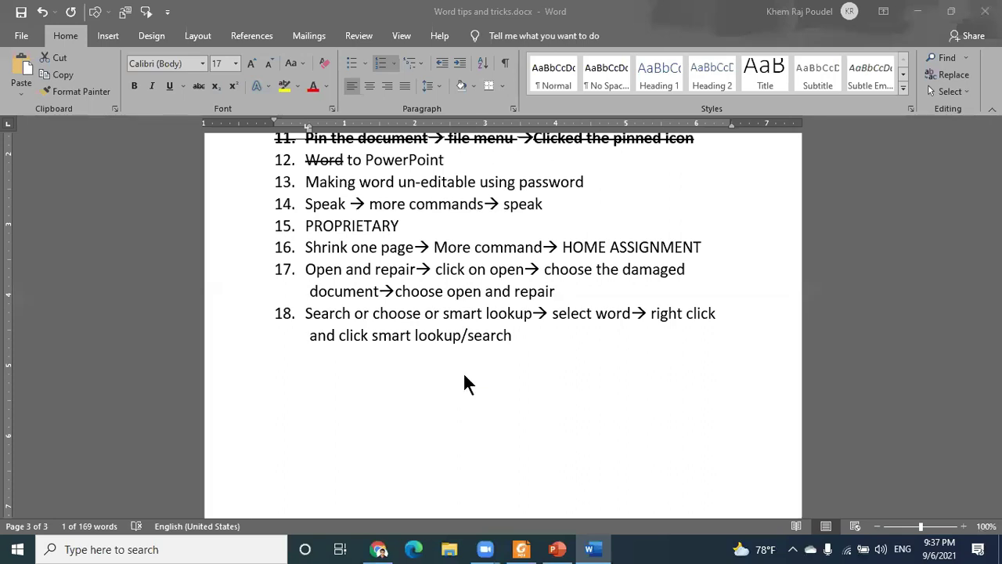
{"action": "scroll", "coordinate": [479, 348], "scroll_direction": "down", "scroll_amount": 5}
{"action": "scroll", "coordinate": [479, 348], "scroll_direction": "down", "scroll_amount": 15}
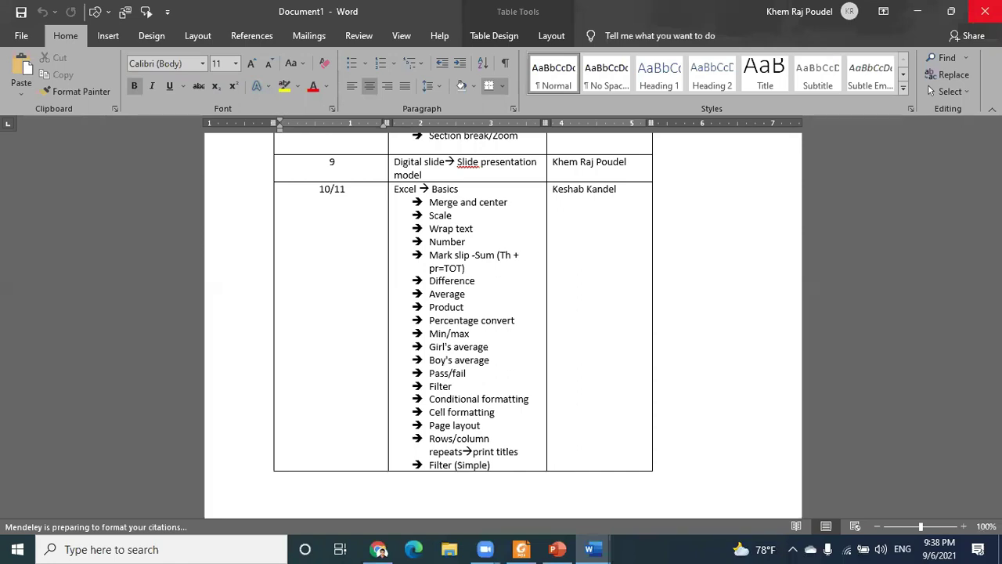
{"action": "left_click", "coordinate": [985, 11]}
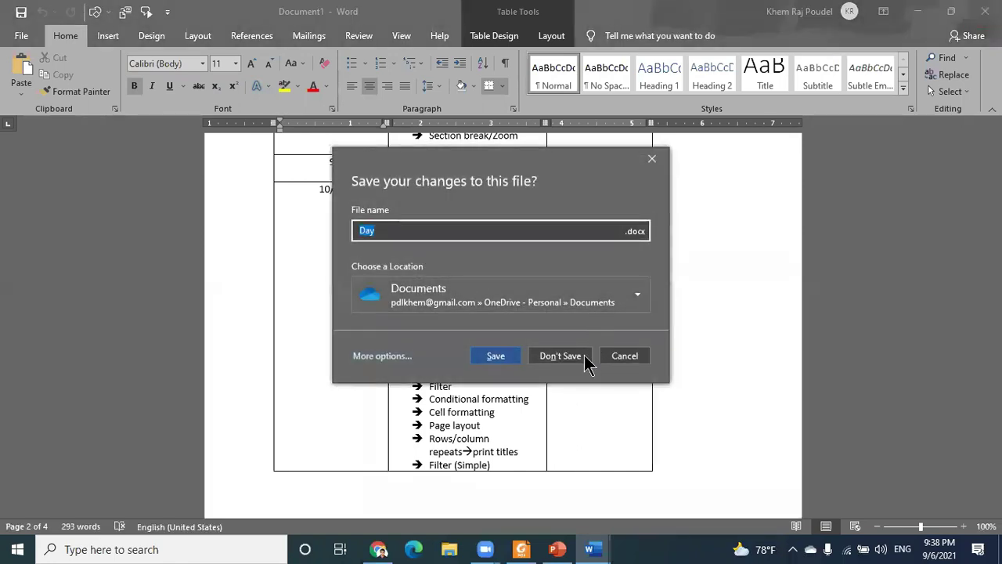
{"action": "left_click", "coordinate": [572, 360]}
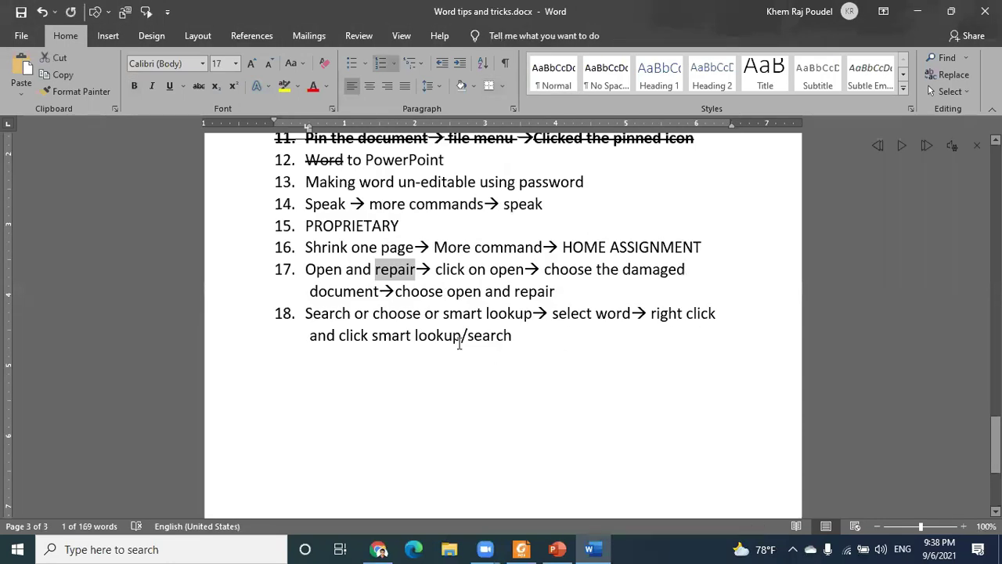
{"action": "left_click_drag", "start_coordinate": [304, 270], "coordinate": [561, 290]}
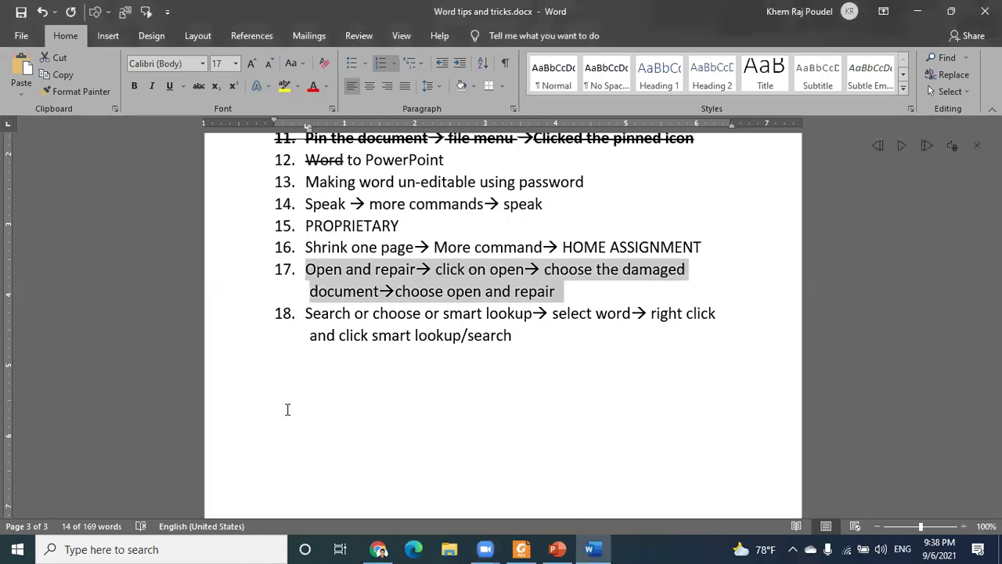
{"action": "left_click", "coordinate": [389, 329]}
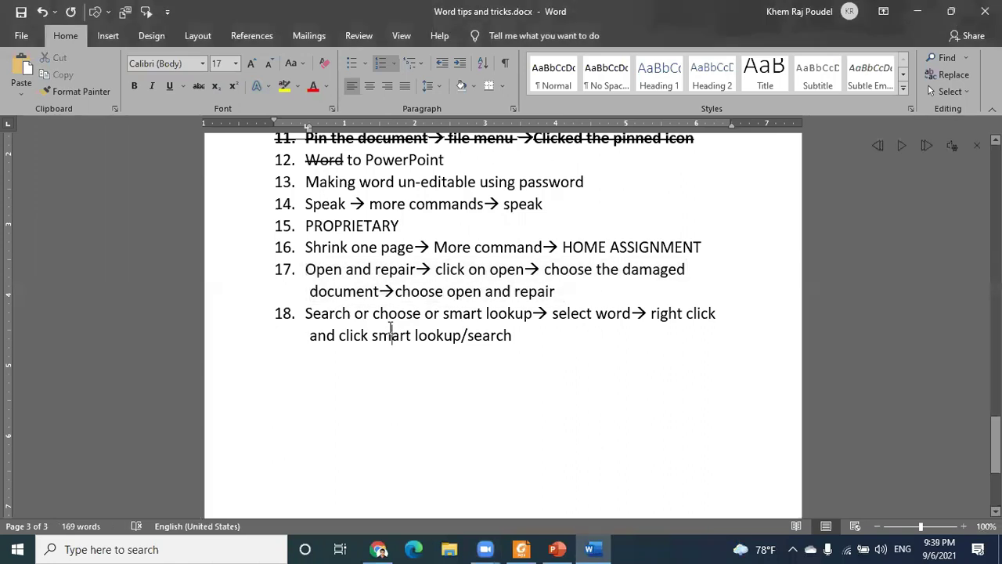
Insert item 18 'RECOVERED UNSAVED FILES' after item 17, fixing typos, and select UNSAVED FILES.
{"action": "left_click", "coordinate": [570, 294]}
{"action": "key", "text": "Return"}
{"action": "type", "text": "RECOVERD"}
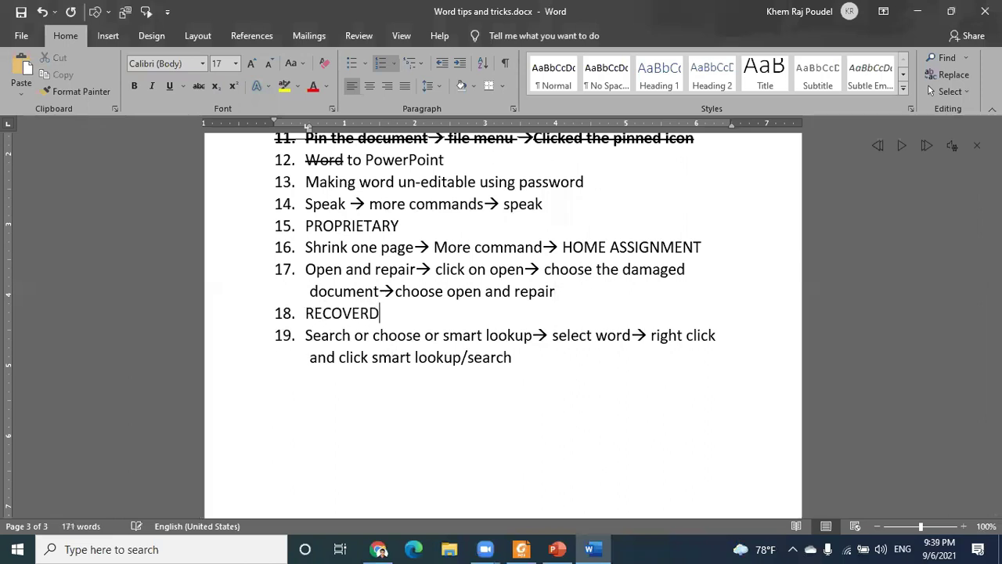
{"action": "key", "text": "BackSpace"}
{"action": "type", "text": "ED "}
{"action": "type", "text": "FILE"}
{"action": "key", "text": "BackSpace"}
{"action": "key", "text": "BackSpace"}
{"action": "key", "text": "BackSpace"}
{"action": "key", "text": "BackSpace"}
{"action": "type", "text": "UNSAVED"}
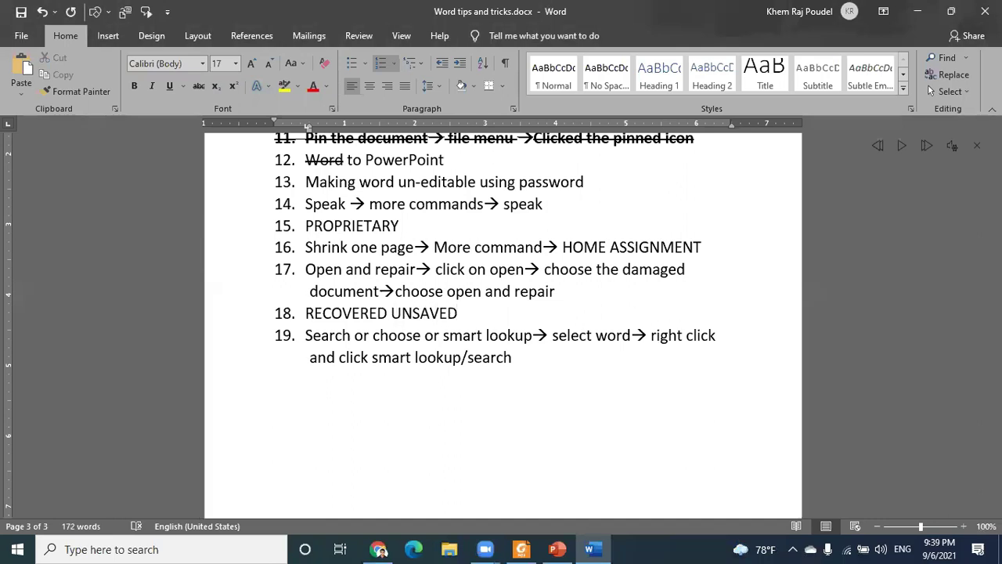
{"action": "type", "text": " FILES"}
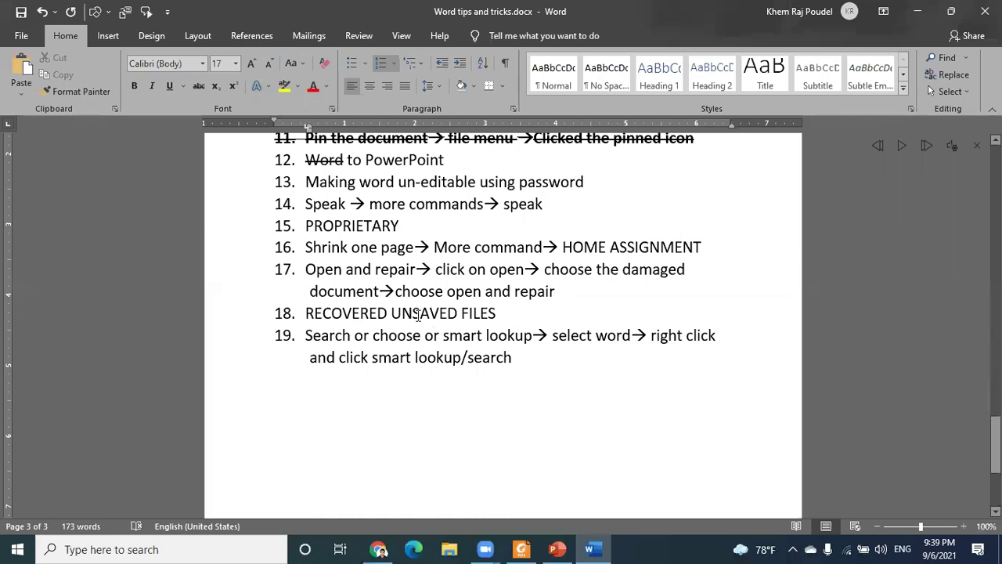
{"action": "left_click_drag", "start_coordinate": [390, 313], "coordinate": [503, 312]}
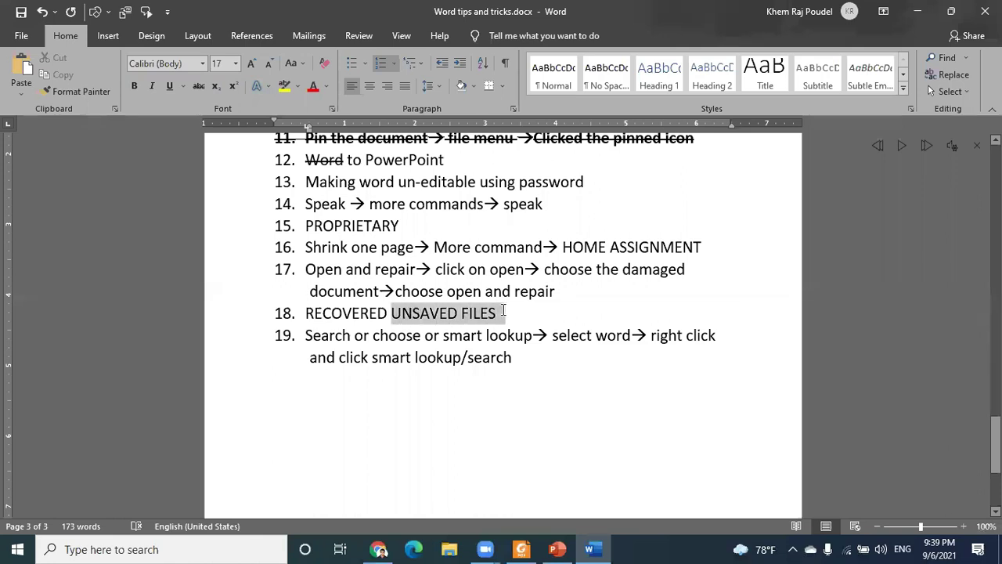
Open the ROLL.asd file through File > Open > Recover Unsaved Documents.
{"action": "left_click", "coordinate": [411, 313]}
{"action": "left_click", "coordinate": [22, 35]}
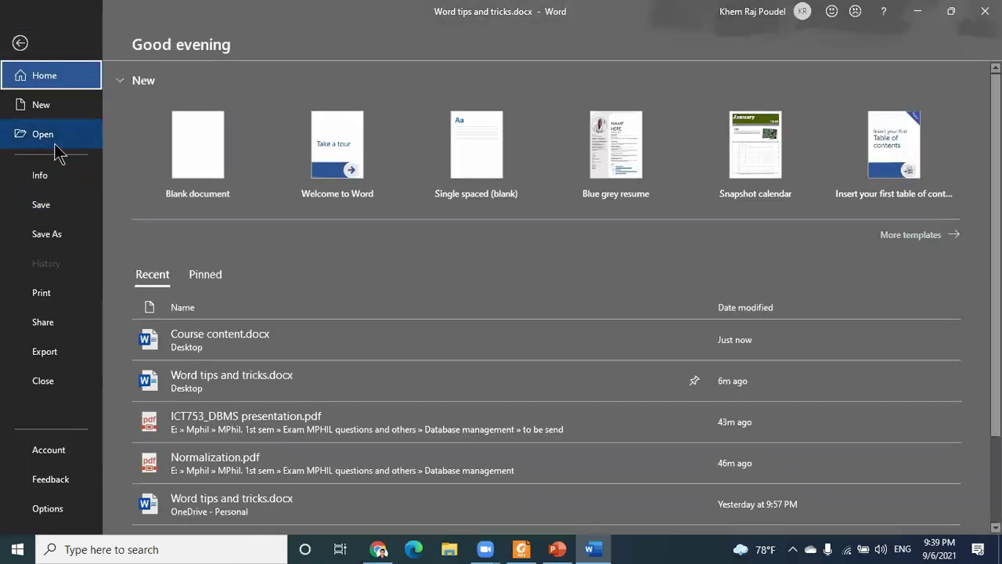
{"action": "left_click", "coordinate": [56, 144]}
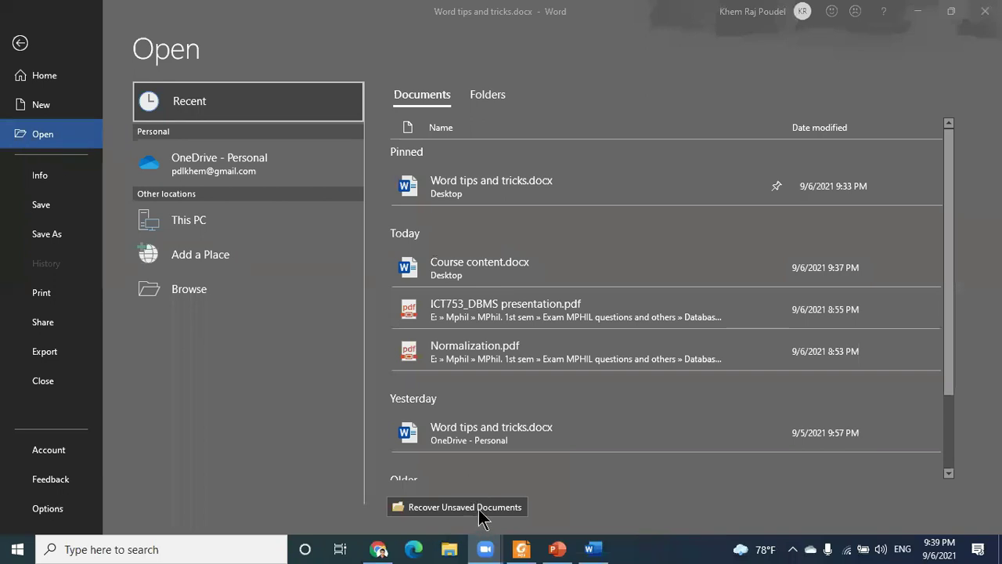
{"action": "left_click", "coordinate": [481, 509]}
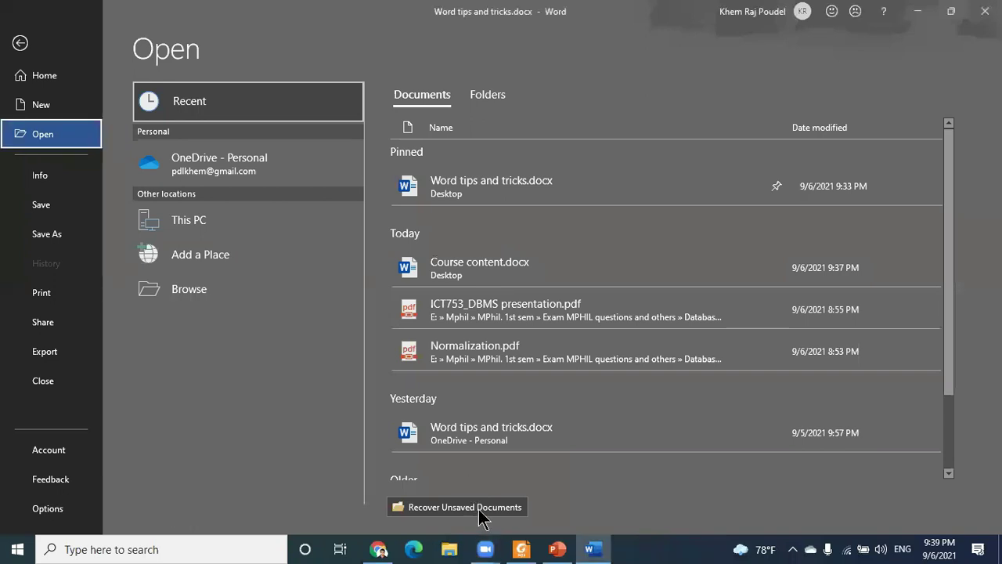
{"action": "left_click", "coordinate": [479, 509]}
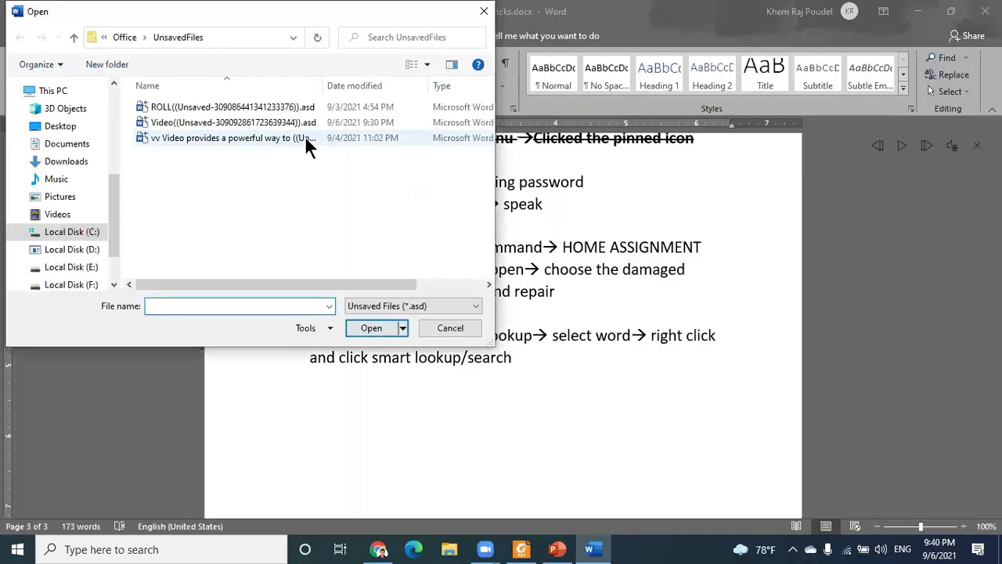
{"action": "left_click", "coordinate": [180, 109]}
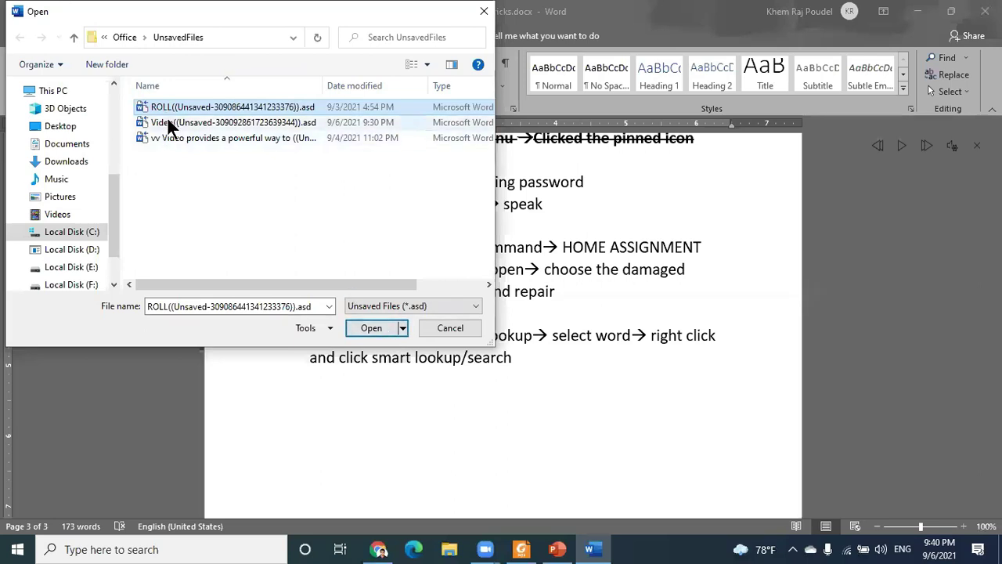
{"action": "left_click", "coordinate": [368, 327]}
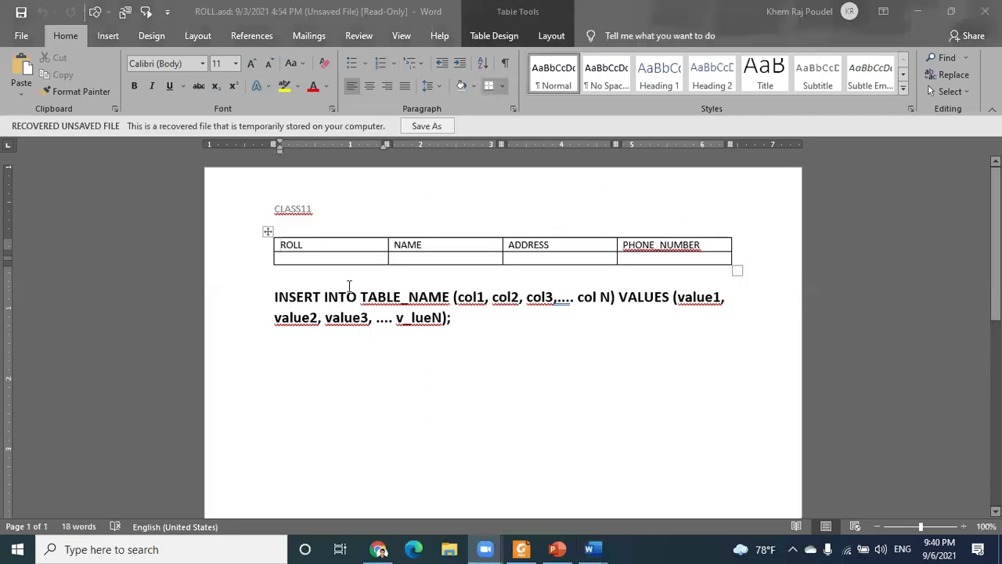
Minimise the recovered ROLL window and put the caret after RECOVERED UNSAVED FILES in item 18.
{"action": "mouse_move", "coordinate": [445, 245]}
{"action": "left_click_drag", "start_coordinate": [274, 296], "coordinate": [468, 317]}
{"action": "left_click", "coordinate": [493, 345]}
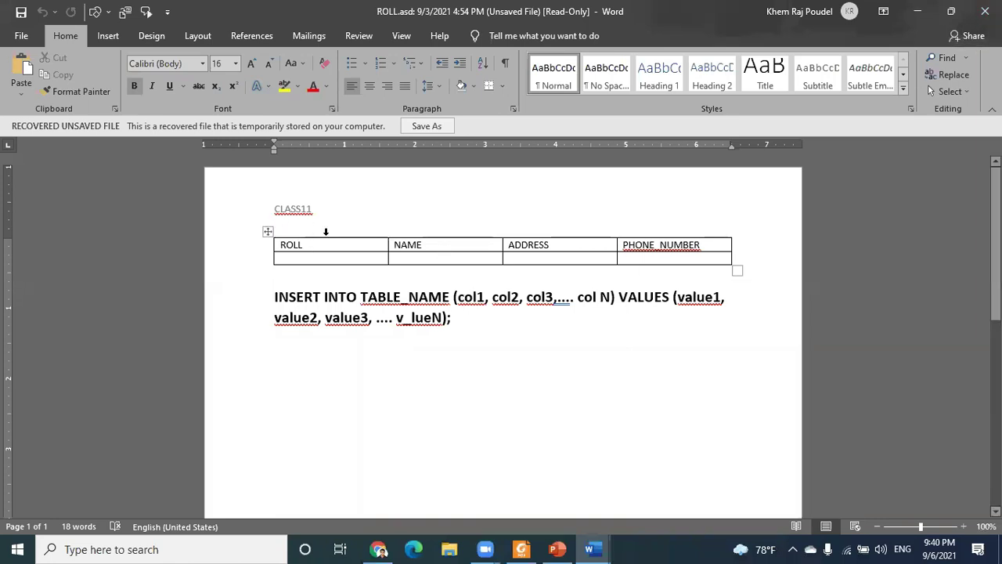
{"action": "left_click", "coordinate": [916, 16]}
{"action": "left_click", "coordinate": [498, 314]}
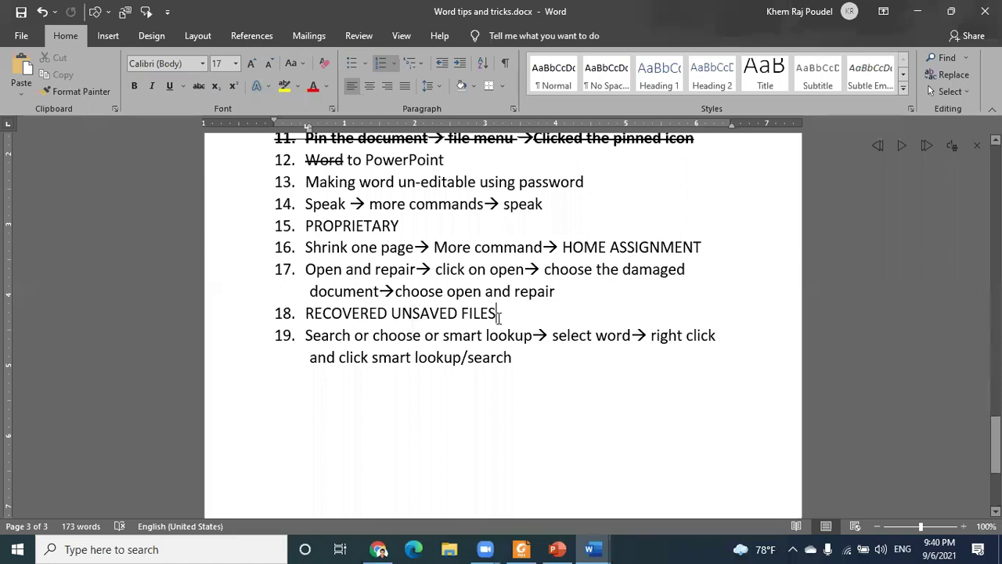
{"action": "mouse_move", "coordinate": [329, 338]}
{"action": "left_mouse_down"}
{"action": "mouse_move", "coordinate": [498, 324]}
{"action": "mouse_move", "coordinate": [704, 361]}
{"action": "left_mouse_up"}
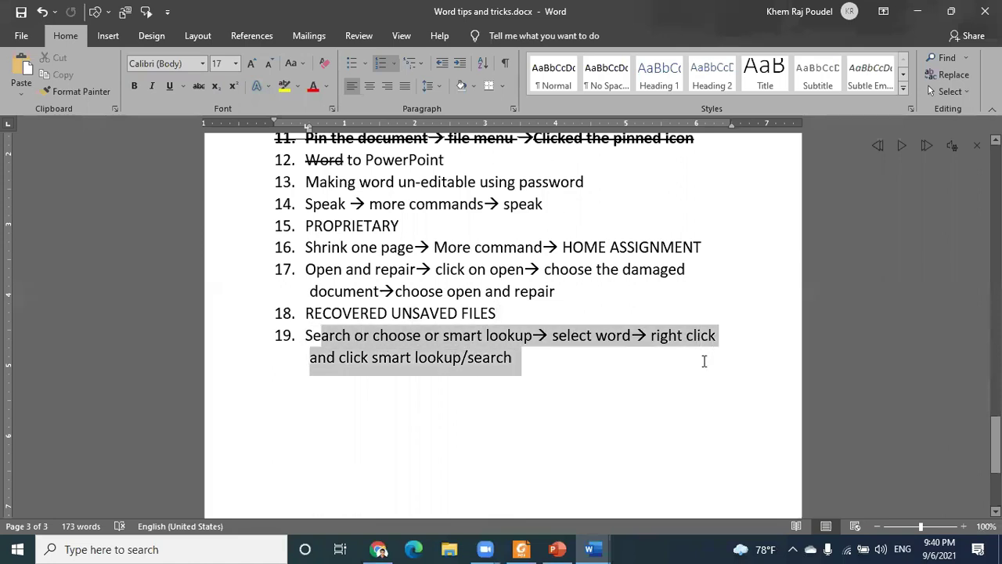
{"action": "scroll", "coordinate": [470, 376], "scroll_direction": "up", "scroll_amount": 3}
{"action": "left_click", "coordinate": [344, 332]}
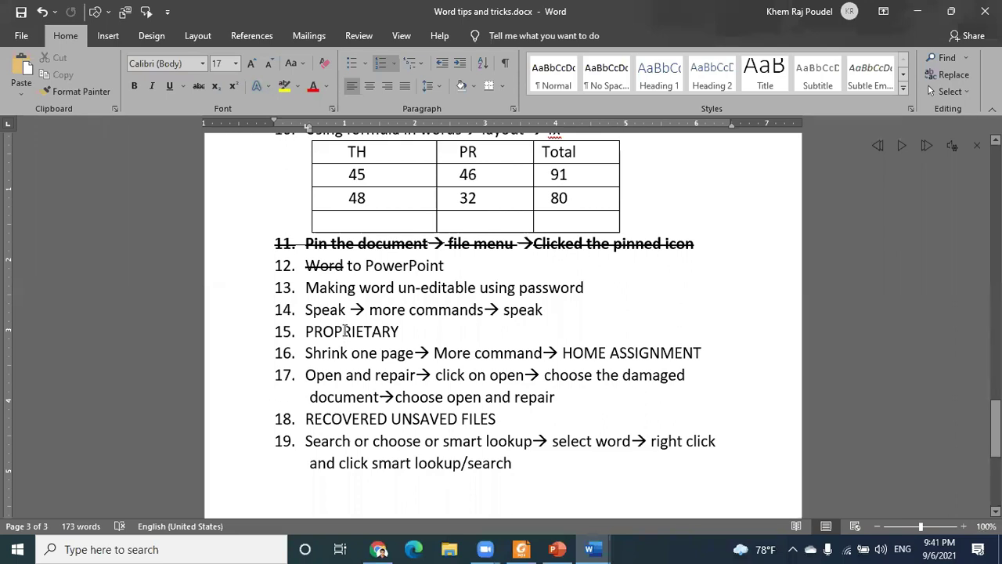
Search 'PROPRIETARY' from its right-click menu and scroll through the Search pane definitions and web results.
{"action": "right_click", "coordinate": [345, 331]}
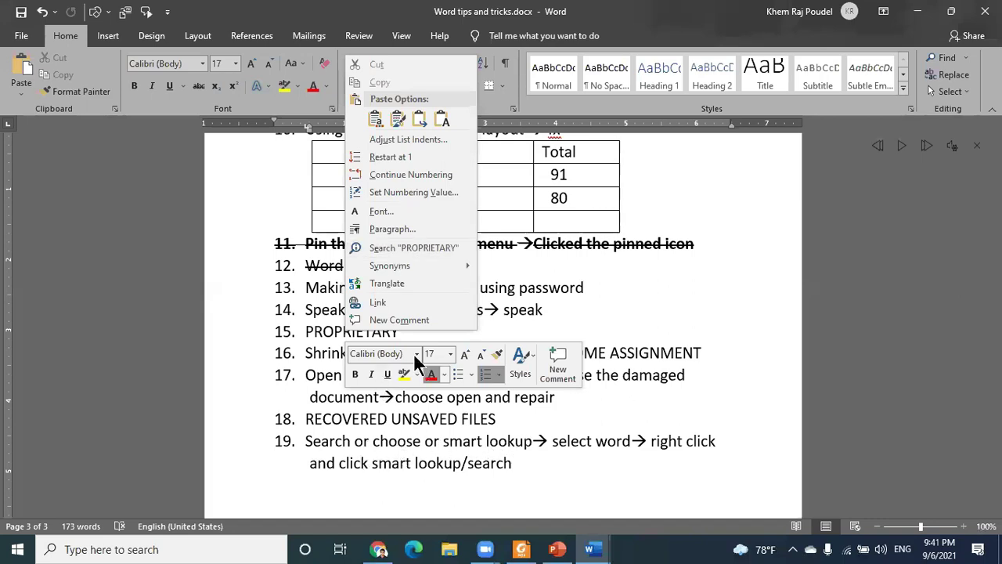
{"action": "left_click", "coordinate": [384, 252]}
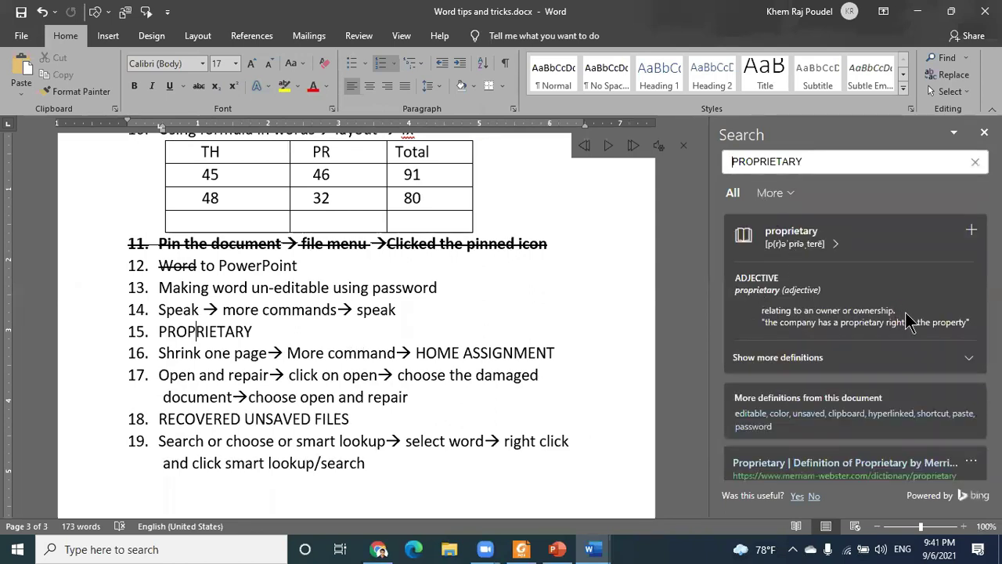
{"action": "scroll", "coordinate": [853, 383], "scroll_direction": "down", "scroll_amount": 1}
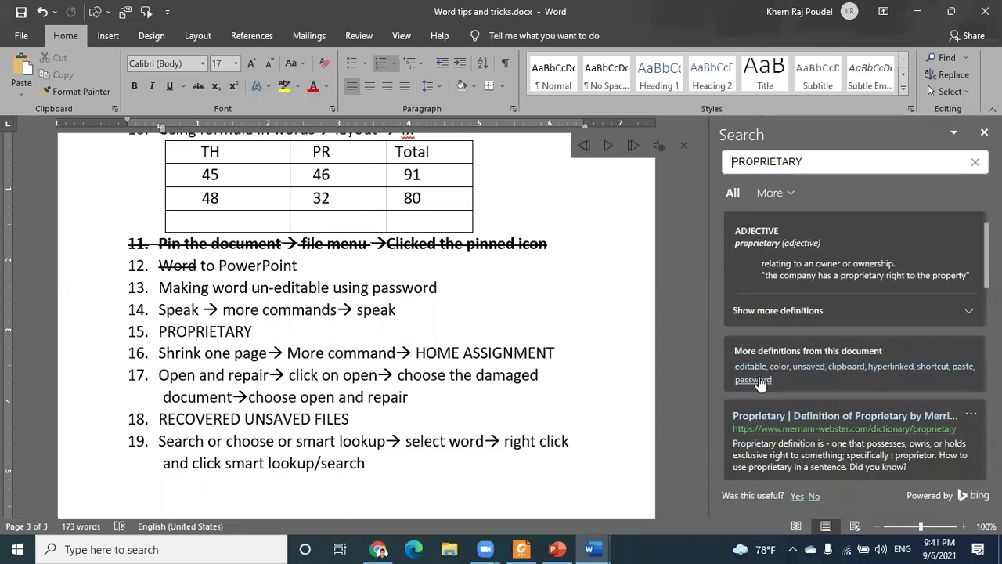
{"action": "scroll", "coordinate": [849, 392], "scroll_direction": "down", "scroll_amount": 3}
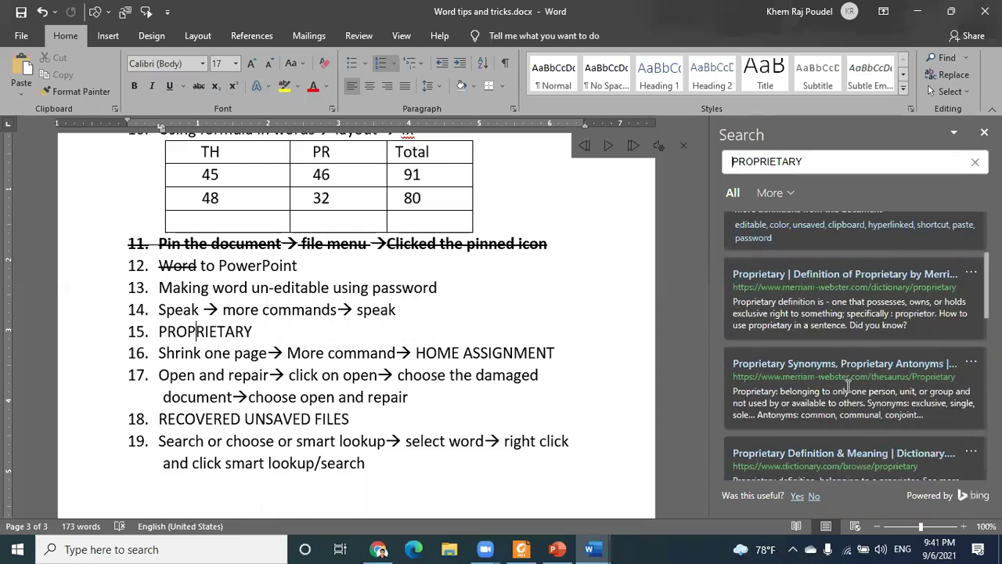
{"action": "scroll", "coordinate": [783, 368], "scroll_direction": "down", "scroll_amount": 3}
{"action": "scroll", "coordinate": [799, 372], "scroll_direction": "down", "scroll_amount": 3}
{"action": "scroll", "coordinate": [798, 373], "scroll_direction": "up", "scroll_amount": 4}
{"action": "scroll", "coordinate": [799, 373], "scroll_direction": "up", "scroll_amount": 3}
{"action": "scroll", "coordinate": [799, 373], "scroll_direction": "up", "scroll_amount": 2}
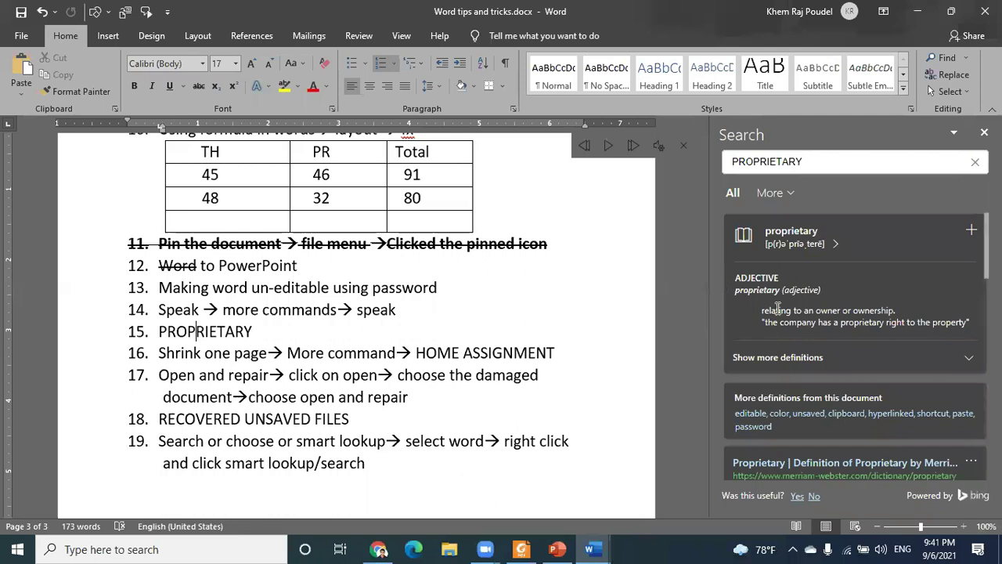
{"action": "scroll", "coordinate": [776, 312], "scroll_direction": "down", "scroll_amount": 1}
{"action": "scroll", "coordinate": [776, 312], "scroll_direction": "down", "scroll_amount": 4}
{"action": "scroll", "coordinate": [777, 312], "scroll_direction": "down", "scroll_amount": 1}
{"action": "scroll", "coordinate": [777, 312], "scroll_direction": "down", "scroll_amount": 2}
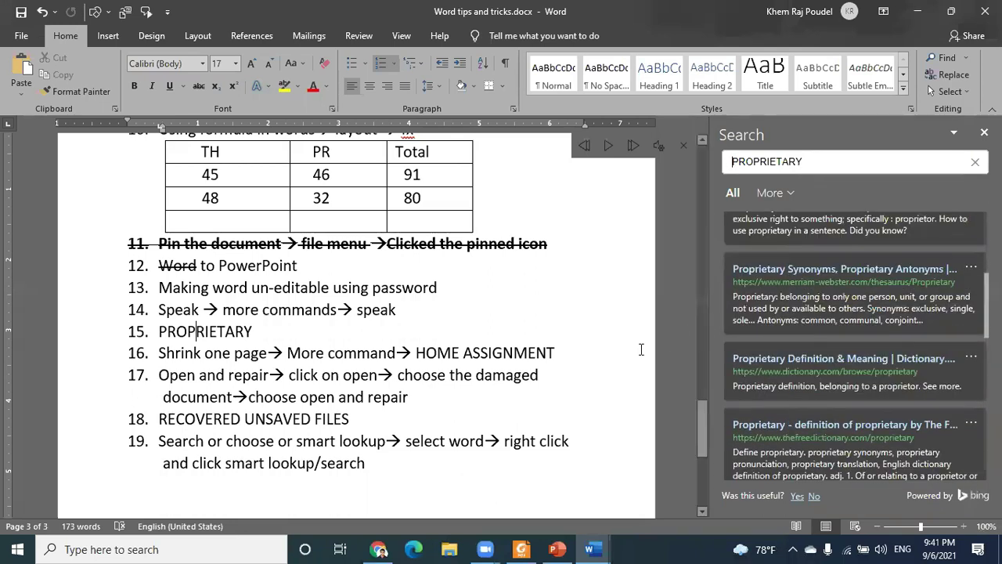
{"action": "scroll", "coordinate": [407, 402], "scroll_direction": "down", "scroll_amount": 3}
{"action": "scroll", "coordinate": [392, 378], "scroll_direction": "down", "scroll_amount": 2}
Delete the blank lines below item 1 at the top of page 1.
{"action": "scroll", "coordinate": [397, 373], "scroll_direction": "down", "scroll_amount": 2}
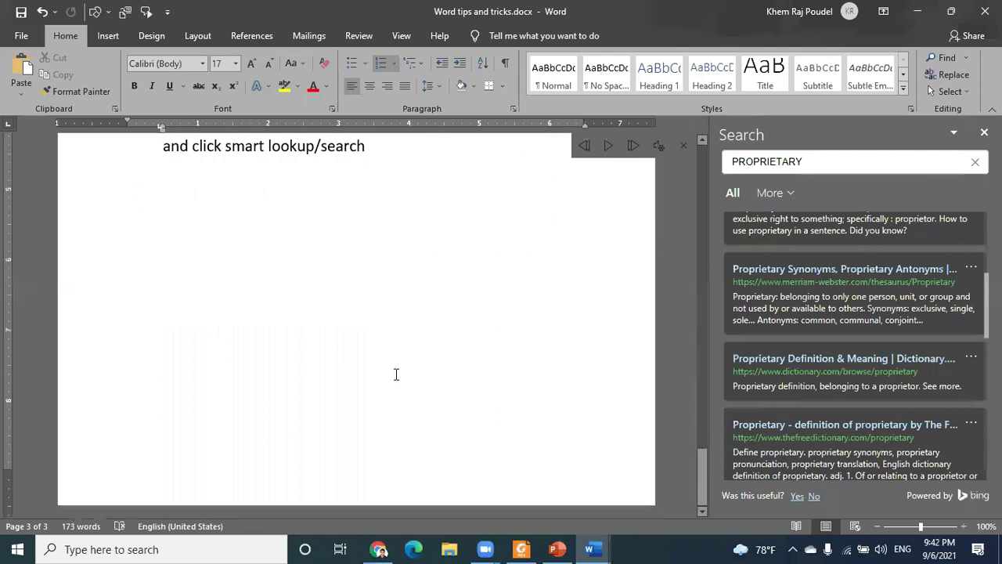
{"action": "scroll", "coordinate": [396, 374], "scroll_direction": "up", "scroll_amount": 3}
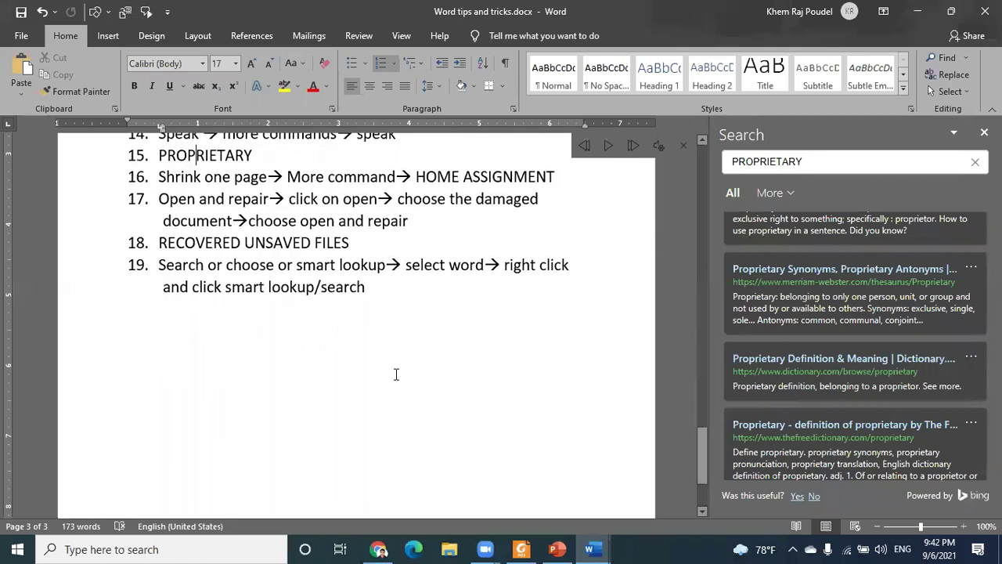
{"action": "scroll", "coordinate": [396, 375], "scroll_direction": "up", "scroll_amount": 1}
{"action": "scroll", "coordinate": [396, 374], "scroll_direction": "up", "scroll_amount": 3}
{"action": "scroll", "coordinate": [396, 374], "scroll_direction": "up", "scroll_amount": 5}
{"action": "scroll", "coordinate": [396, 375], "scroll_direction": "up", "scroll_amount": 4}
{"action": "scroll", "coordinate": [396, 374], "scroll_direction": "up", "scroll_amount": 3}
{"action": "scroll", "coordinate": [396, 374], "scroll_direction": "up", "scroll_amount": 3}
{"action": "scroll", "coordinate": [396, 375], "scroll_direction": "up", "scroll_amount": 3}
{"action": "scroll", "coordinate": [396, 374], "scroll_direction": "up", "scroll_amount": 1}
{"action": "scroll", "coordinate": [396, 374], "scroll_direction": "down", "scroll_amount": 3}
{"action": "scroll", "coordinate": [396, 374], "scroll_direction": "down", "scroll_amount": 3}
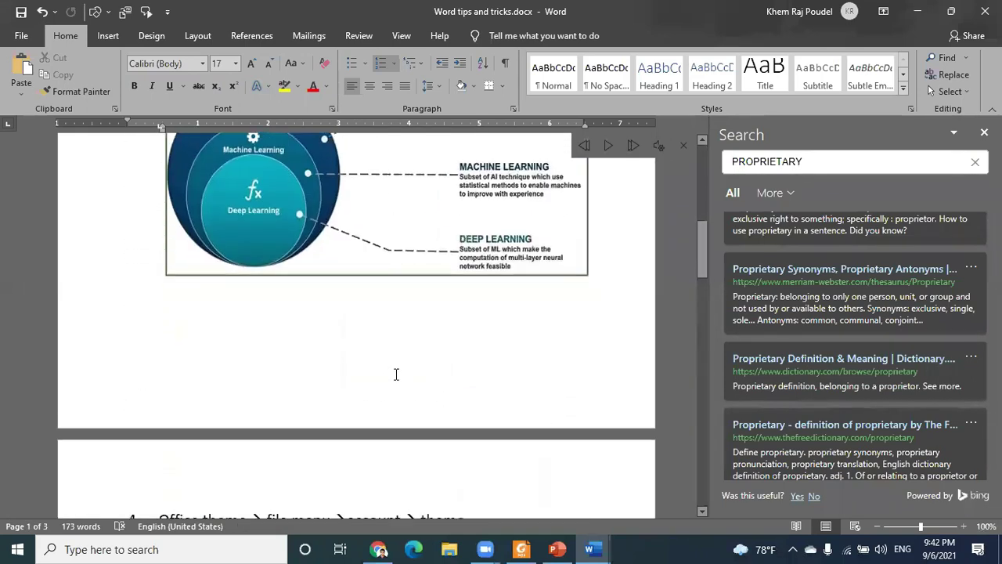
{"action": "scroll", "coordinate": [396, 375], "scroll_direction": "down", "scroll_amount": 3}
{"action": "scroll", "coordinate": [396, 375], "scroll_direction": "down", "scroll_amount": 2}
{"action": "scroll", "coordinate": [396, 375], "scroll_direction": "down", "scroll_amount": 1}
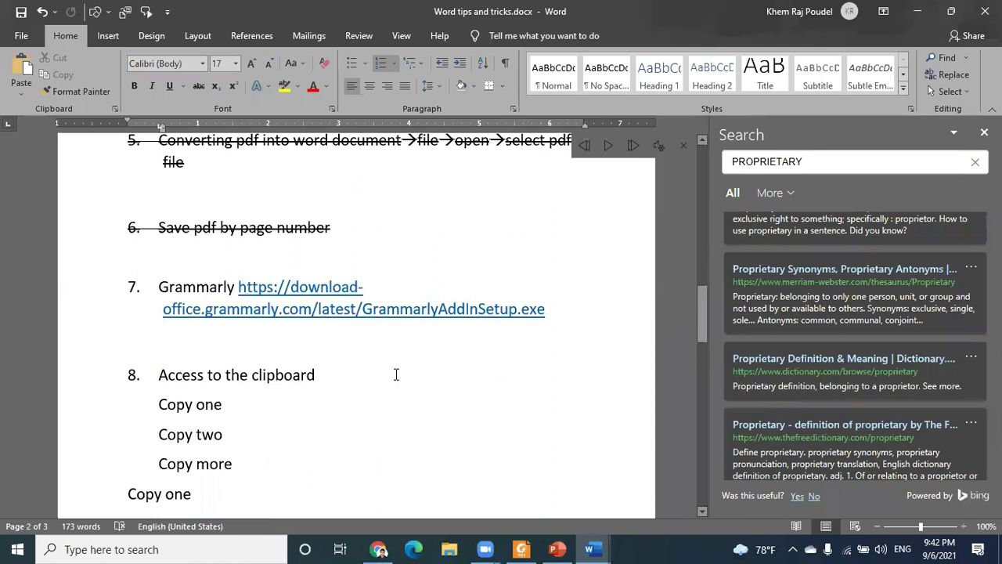
{"action": "scroll", "coordinate": [396, 374], "scroll_direction": "down", "scroll_amount": 3}
{"action": "scroll", "coordinate": [396, 374], "scroll_direction": "up", "scroll_amount": 2}
{"action": "scroll", "coordinate": [397, 374], "scroll_direction": "up", "scroll_amount": 5}
{"action": "scroll", "coordinate": [397, 374], "scroll_direction": "up", "scroll_amount": 8}
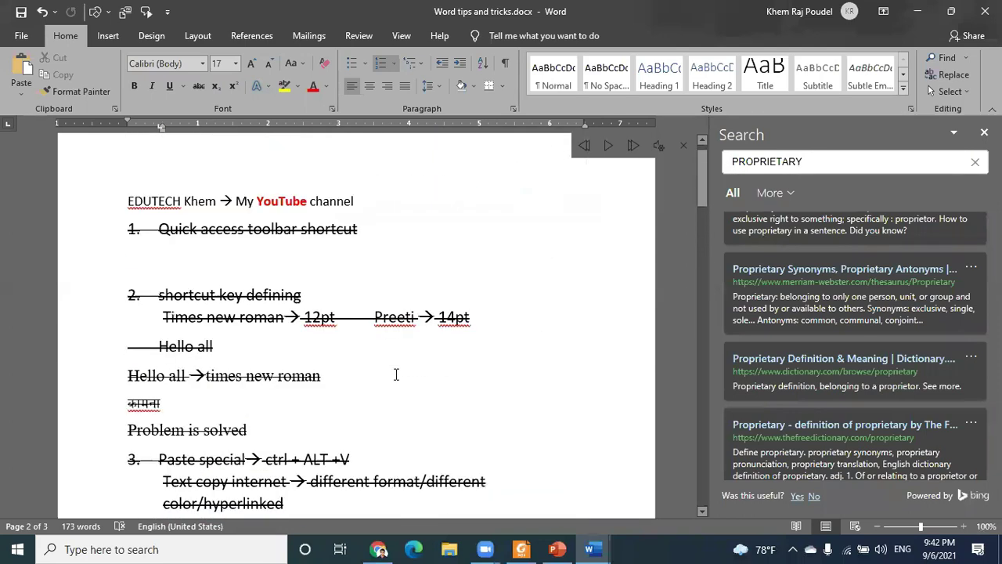
{"action": "scroll", "coordinate": [396, 375], "scroll_direction": "up", "scroll_amount": 1}
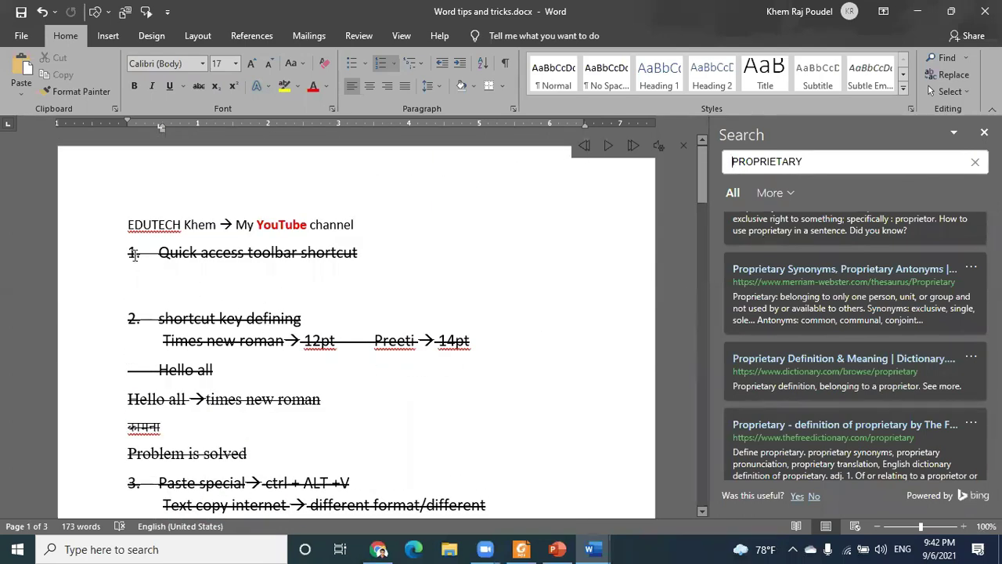
{"action": "left_click", "coordinate": [202, 278]}
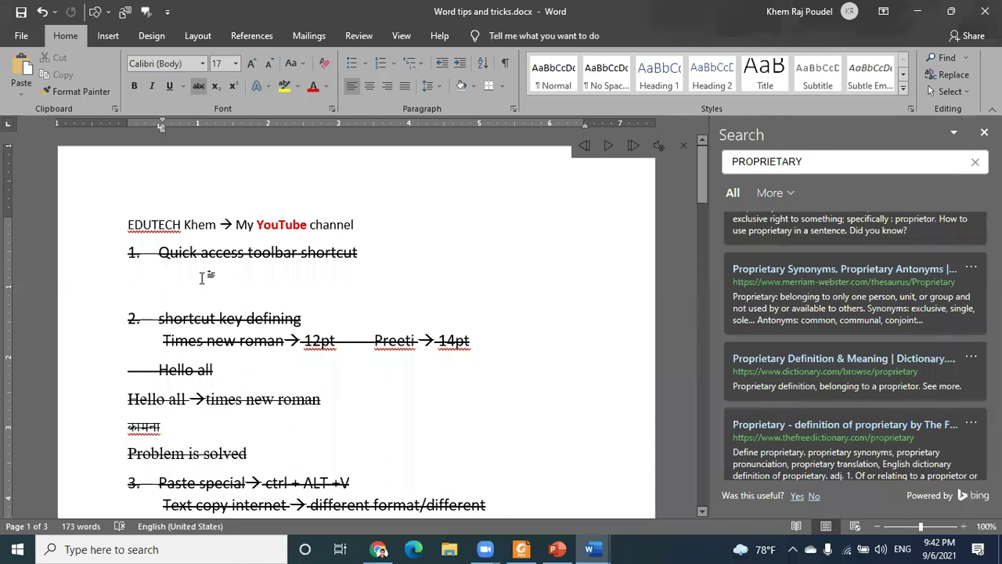
{"action": "key", "text": "Delete"}
{"action": "key", "text": "Delete"}
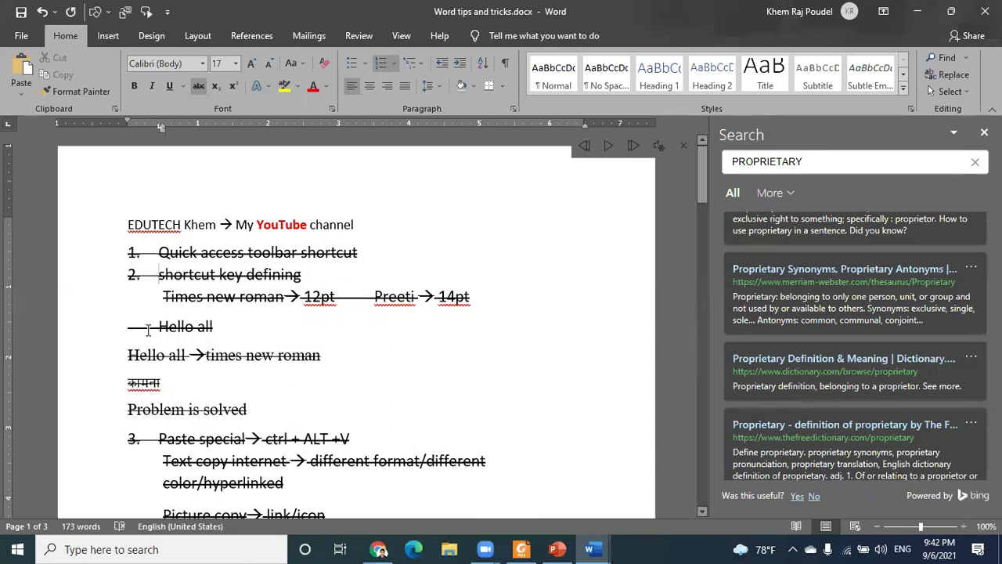
Briefly select the Times new roman and Hello all lines, then return to the list's end.
{"action": "left_click_drag", "start_coordinate": [194, 299], "coordinate": [243, 337]}
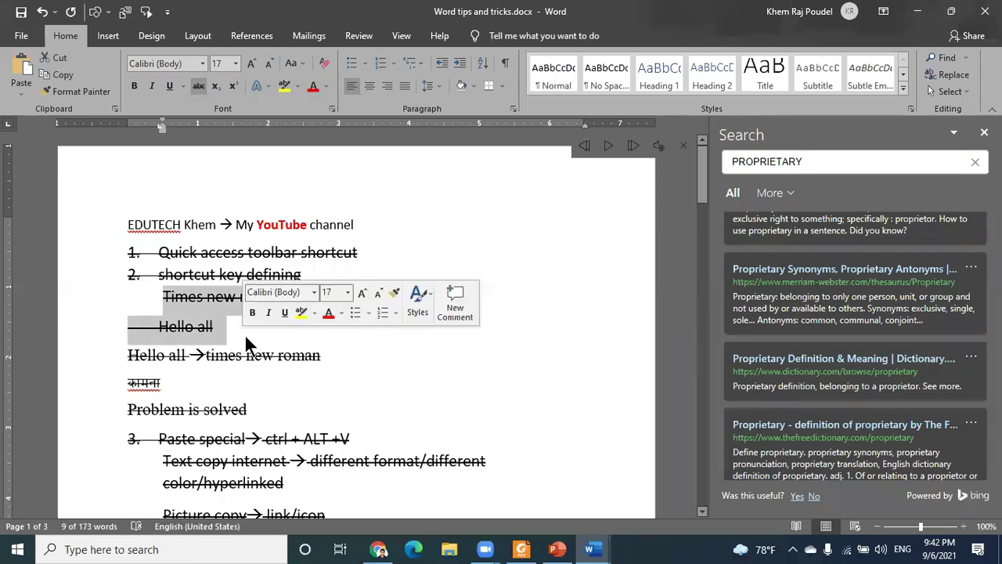
{"action": "left_click", "coordinate": [222, 335]}
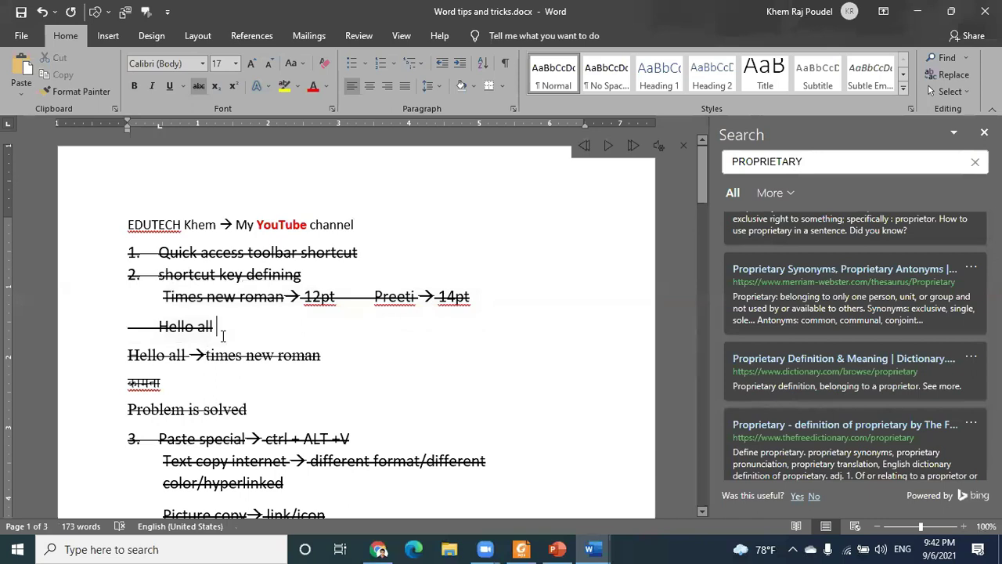
{"action": "scroll", "coordinate": [223, 336], "scroll_direction": "down", "scroll_amount": 10}
{"action": "scroll", "coordinate": [222, 336], "scroll_direction": "down", "scroll_amount": 2}
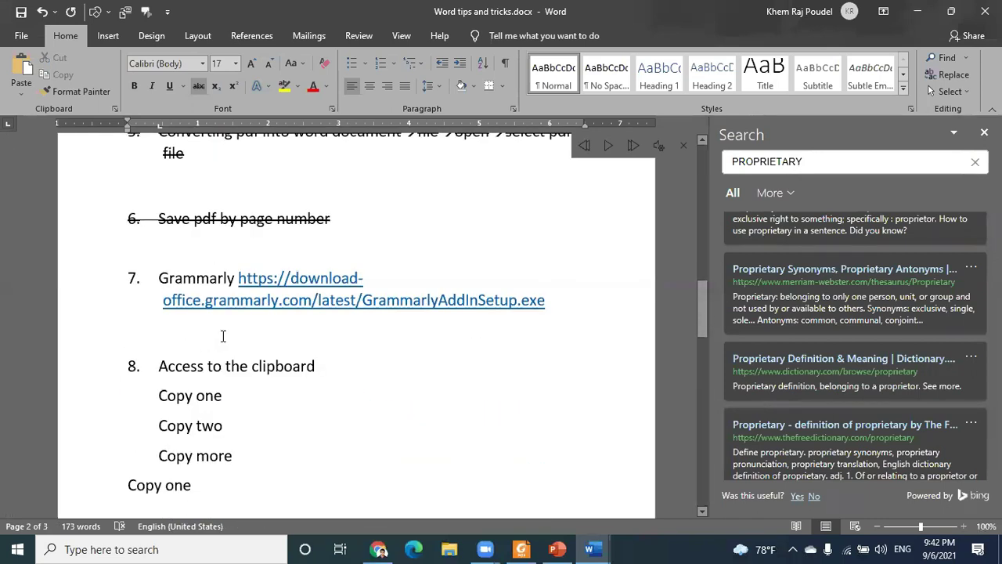
{"action": "scroll", "coordinate": [223, 336], "scroll_direction": "down", "scroll_amount": 3}
{"action": "scroll", "coordinate": [179, 238], "scroll_direction": "down", "scroll_amount": 5}
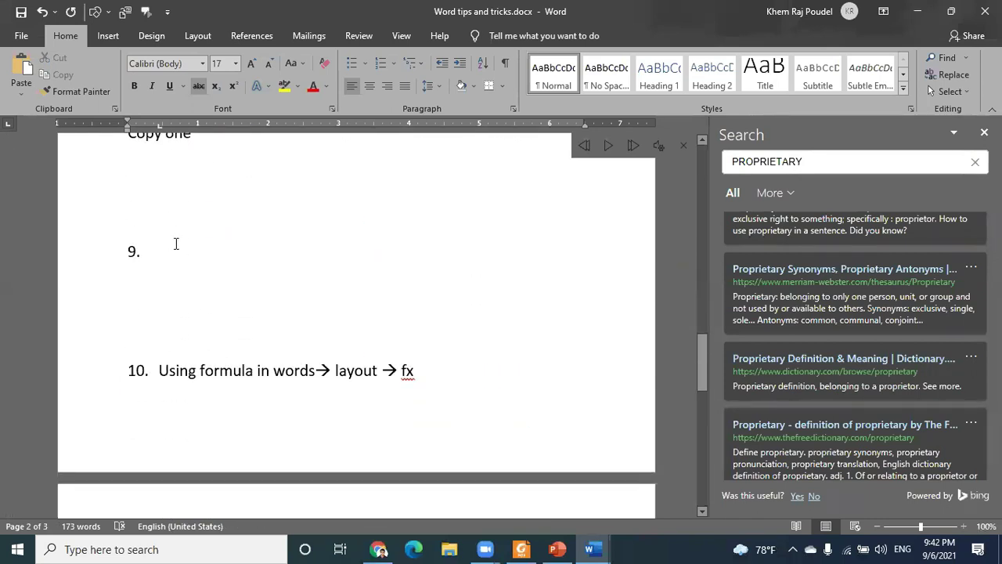
{"action": "scroll", "coordinate": [180, 240], "scroll_direction": "down", "scroll_amount": 1}
{"action": "scroll", "coordinate": [180, 242], "scroll_direction": "down", "scroll_amount": 4}
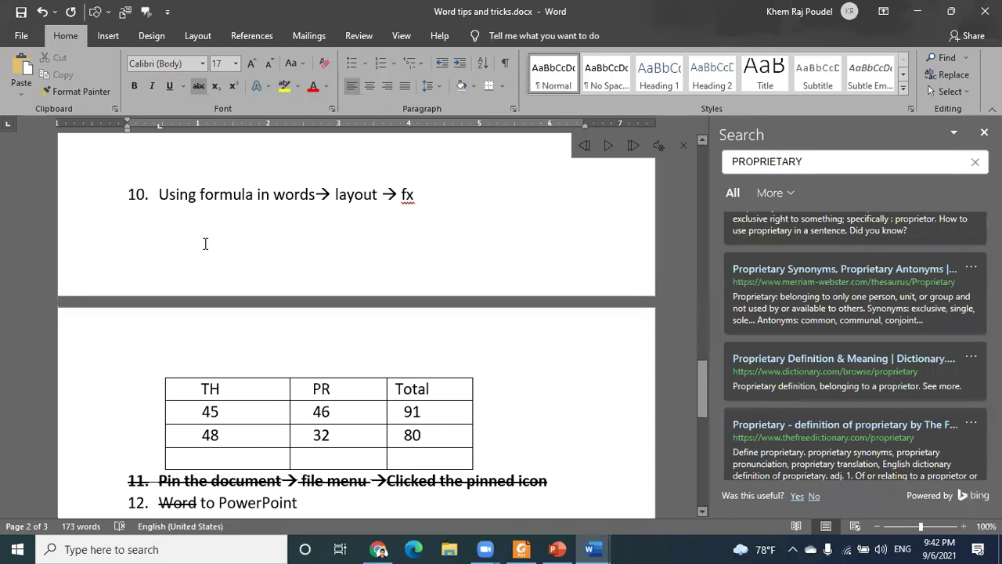
{"action": "scroll", "coordinate": [205, 244], "scroll_direction": "down", "scroll_amount": 1}
{"action": "scroll", "coordinate": [206, 243], "scroll_direction": "down", "scroll_amount": 5}
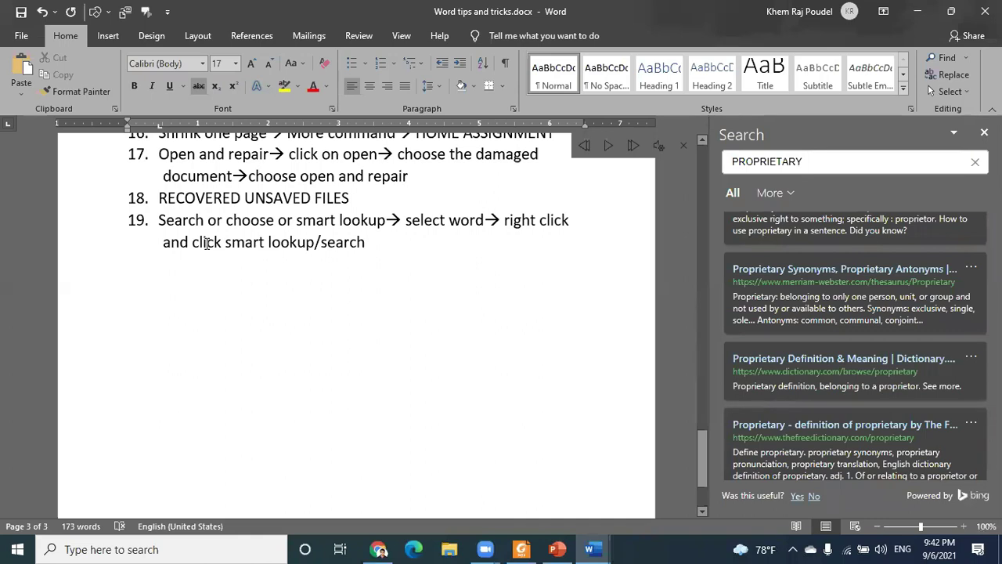
{"action": "scroll", "coordinate": [207, 243], "scroll_direction": "up", "scroll_amount": 2}
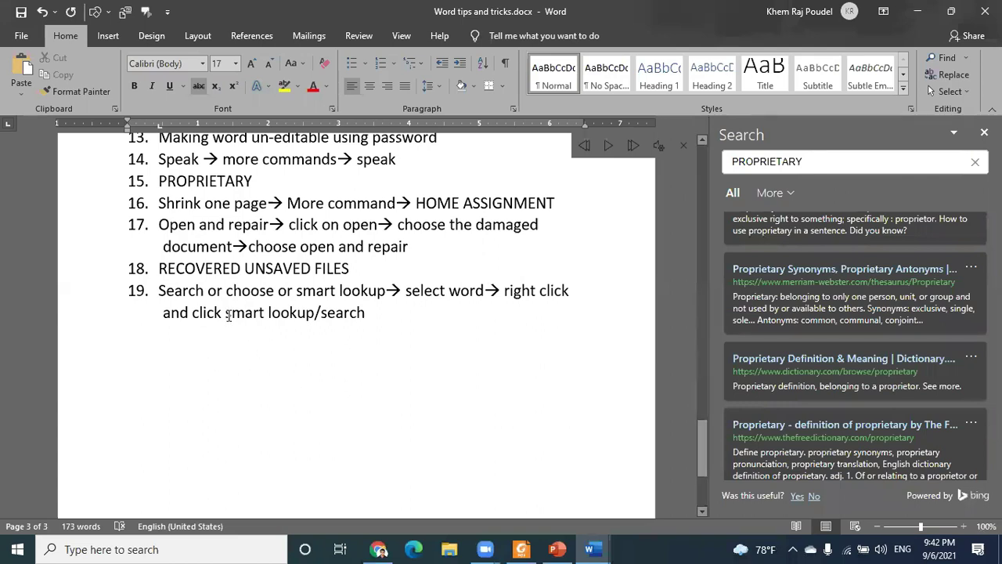
{"action": "scroll", "coordinate": [229, 315], "scroll_direction": "up", "scroll_amount": 3}
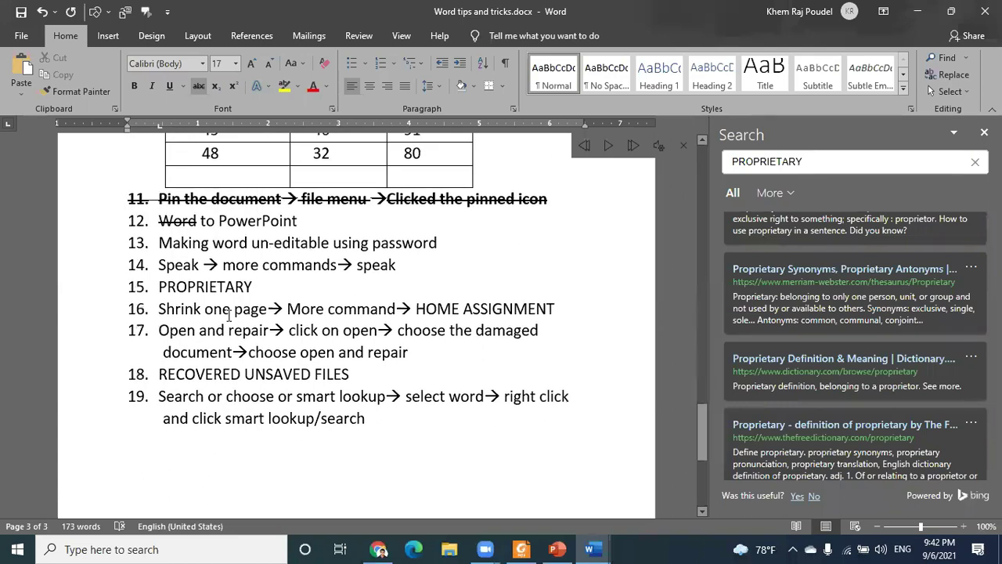